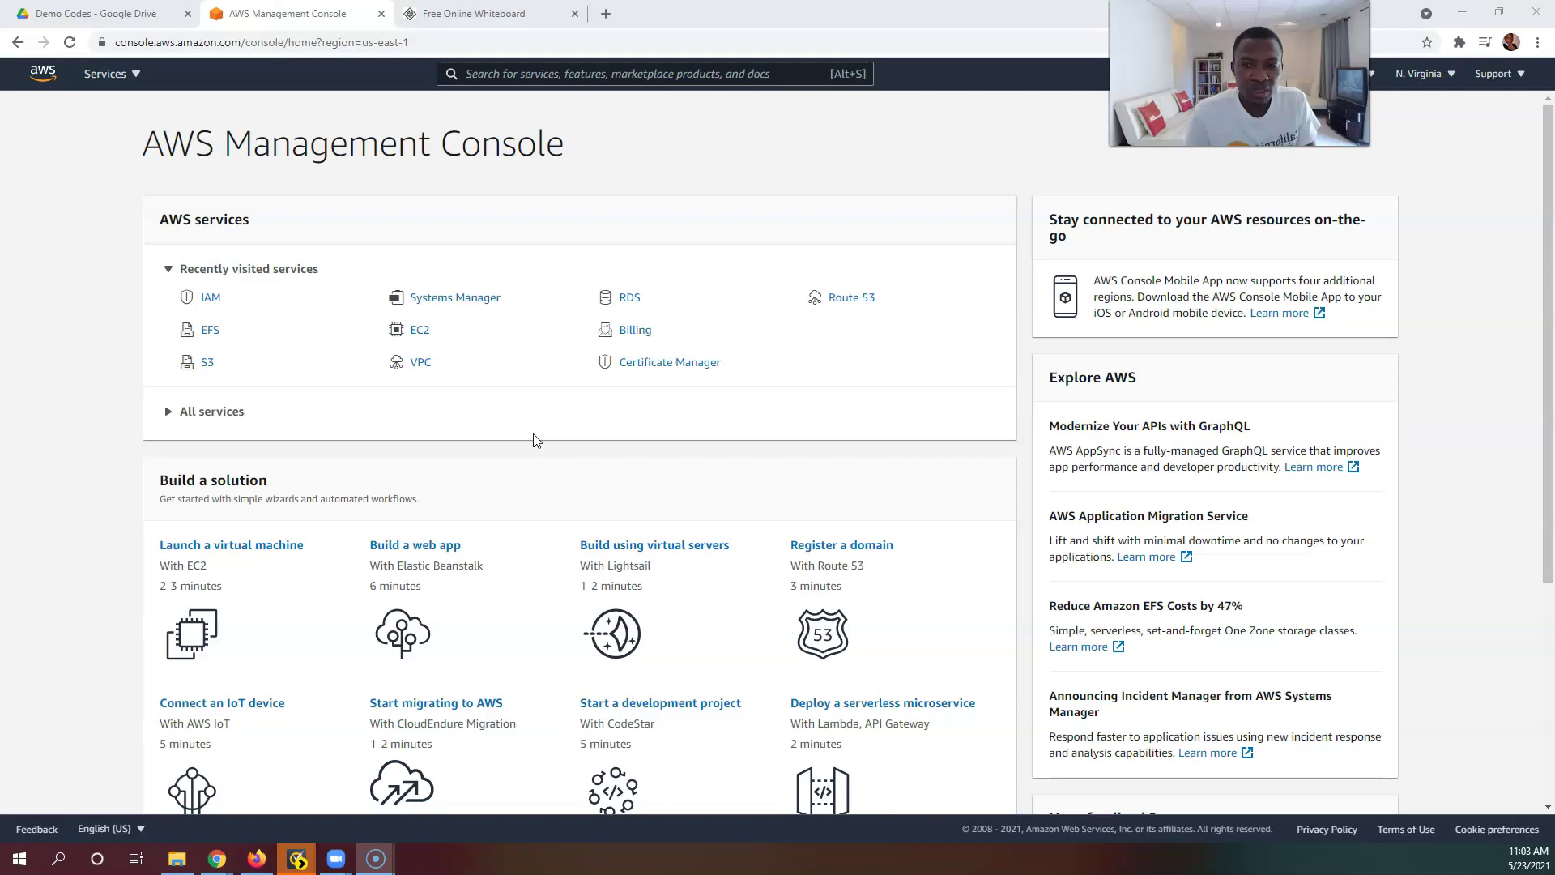
Step: Leave the AWS console home page for the blank Free Online Whiteboard tab
left_click(527, 445)
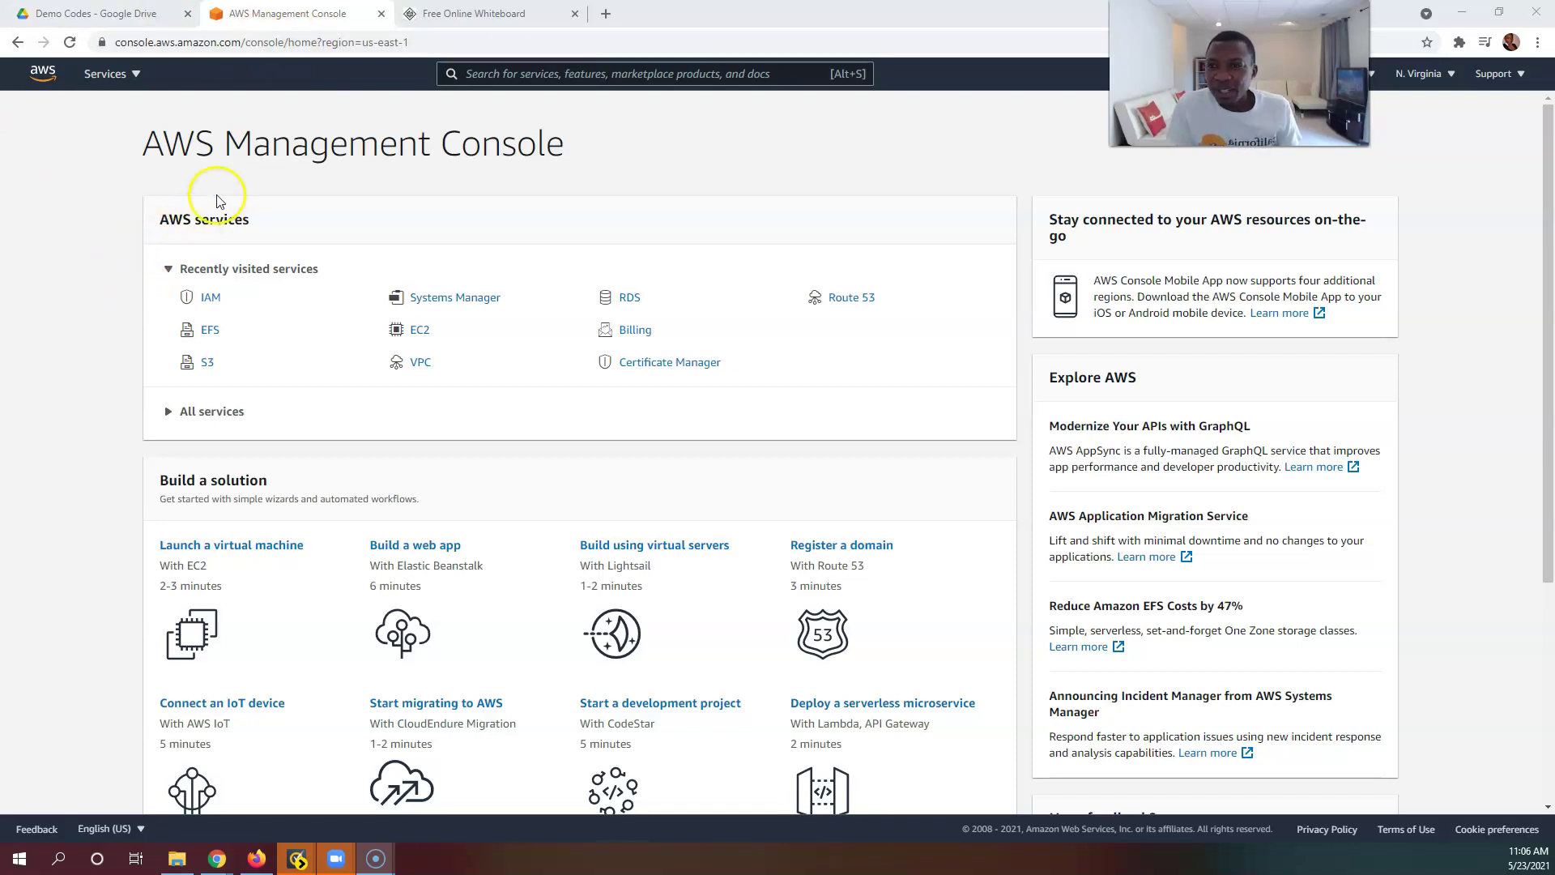
left_click(475, 13)
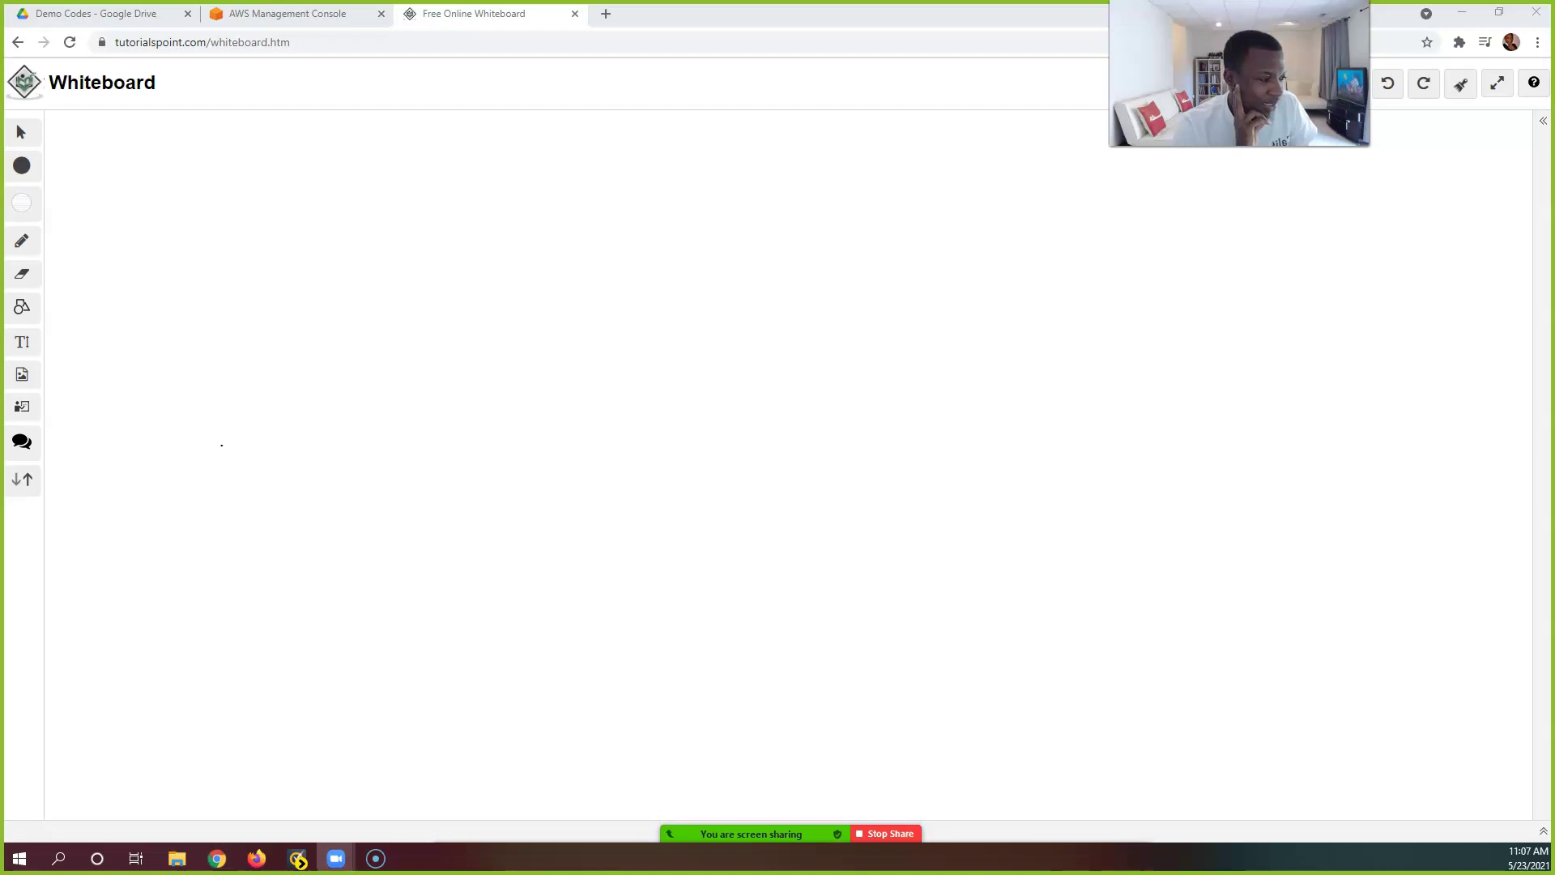
mouse_move(791, 826)
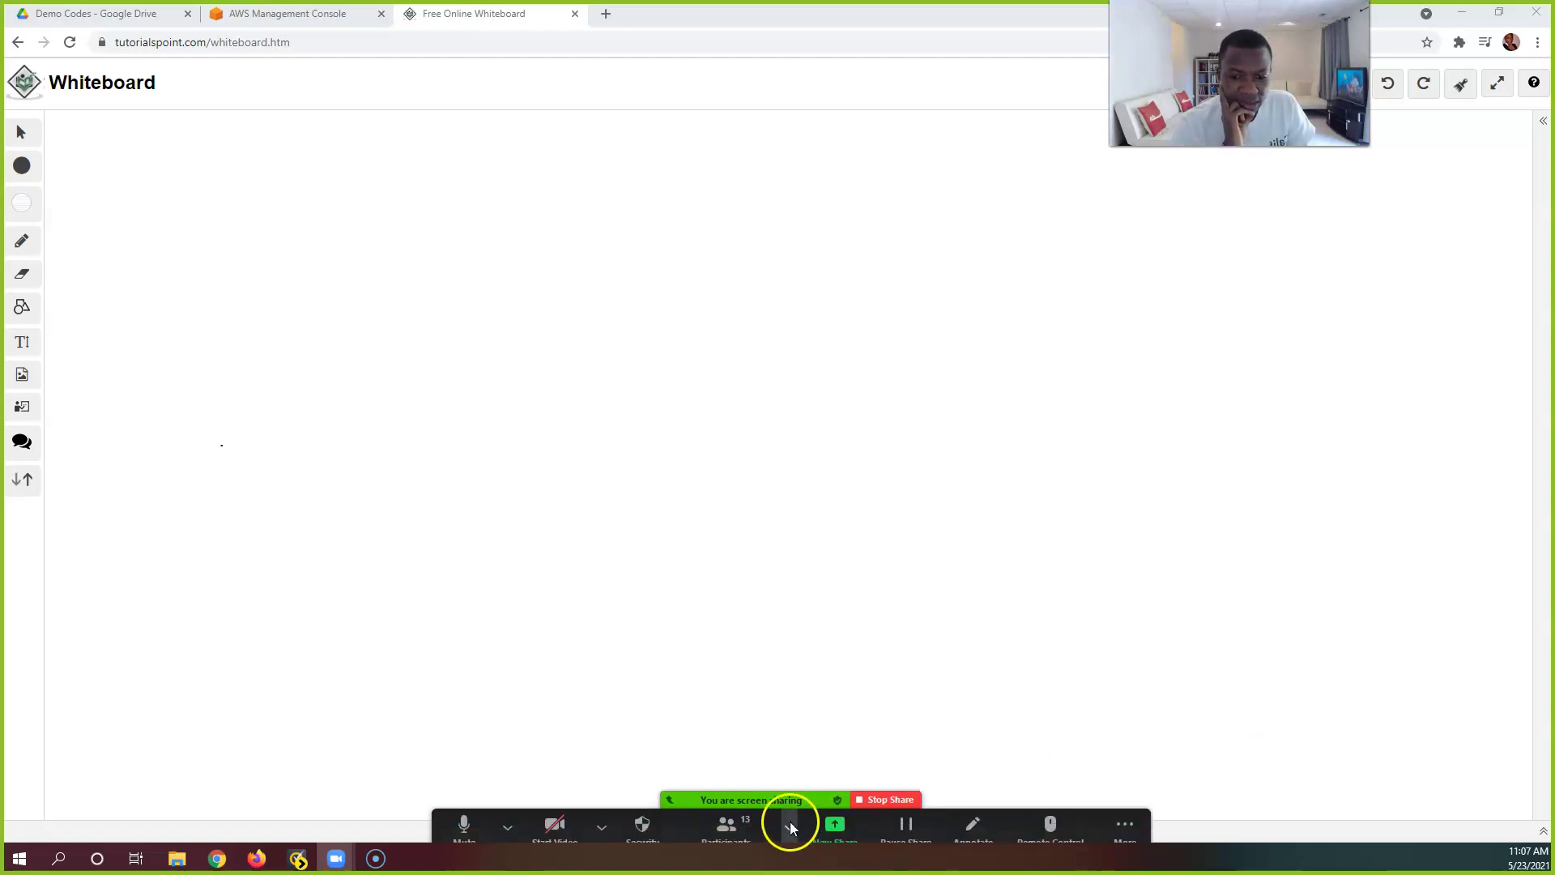
left_click(1125, 814)
left_click(1191, 535)
left_click(1146, 819)
left_click(1154, 580)
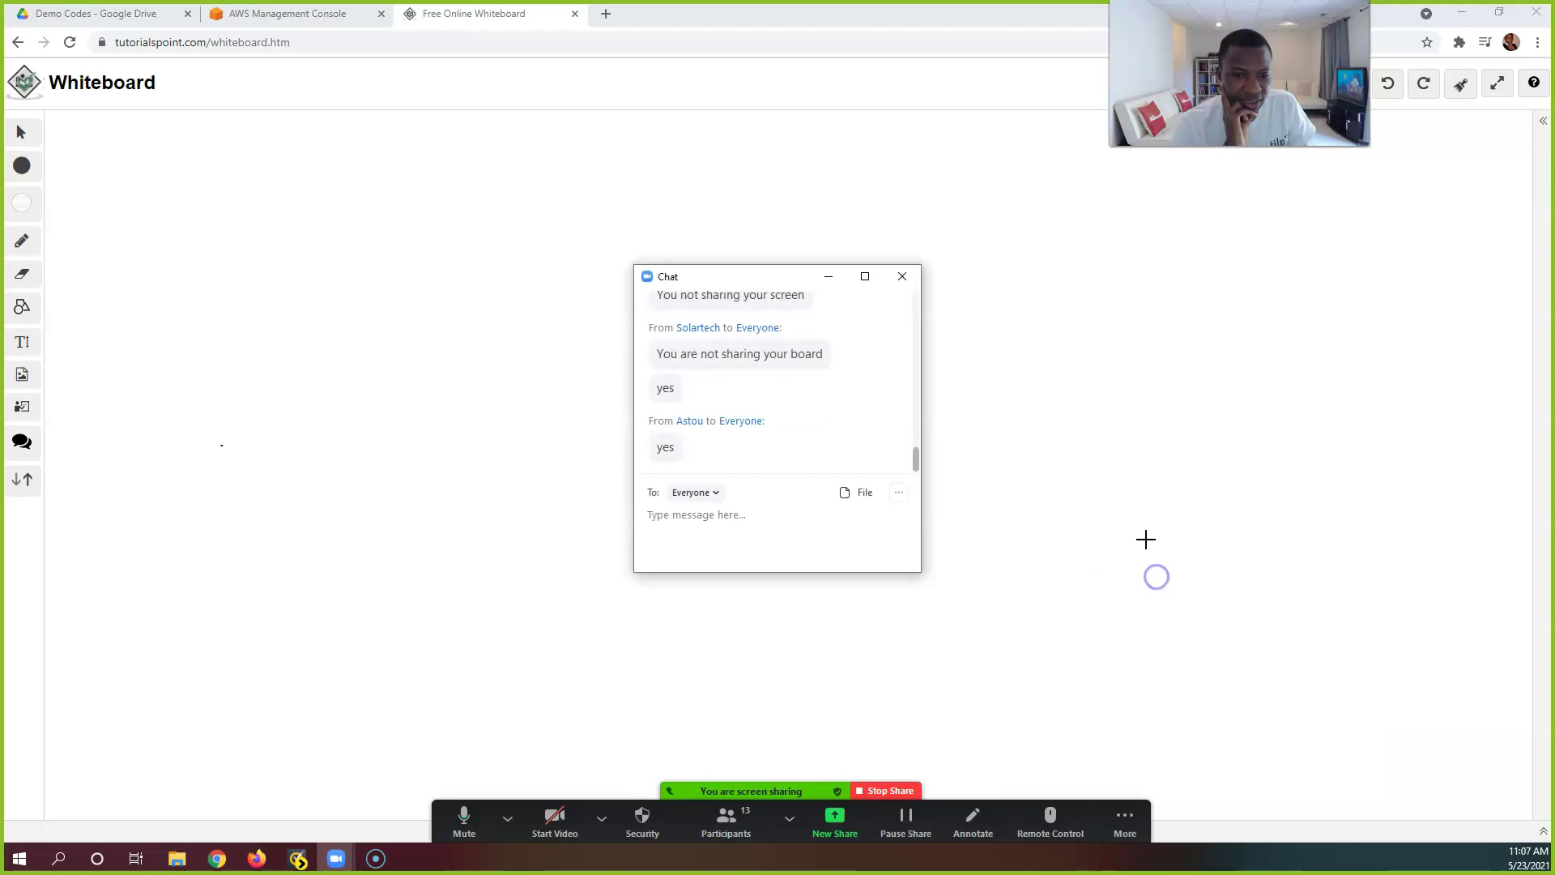
left_click_drag(804, 280, 1554, 308)
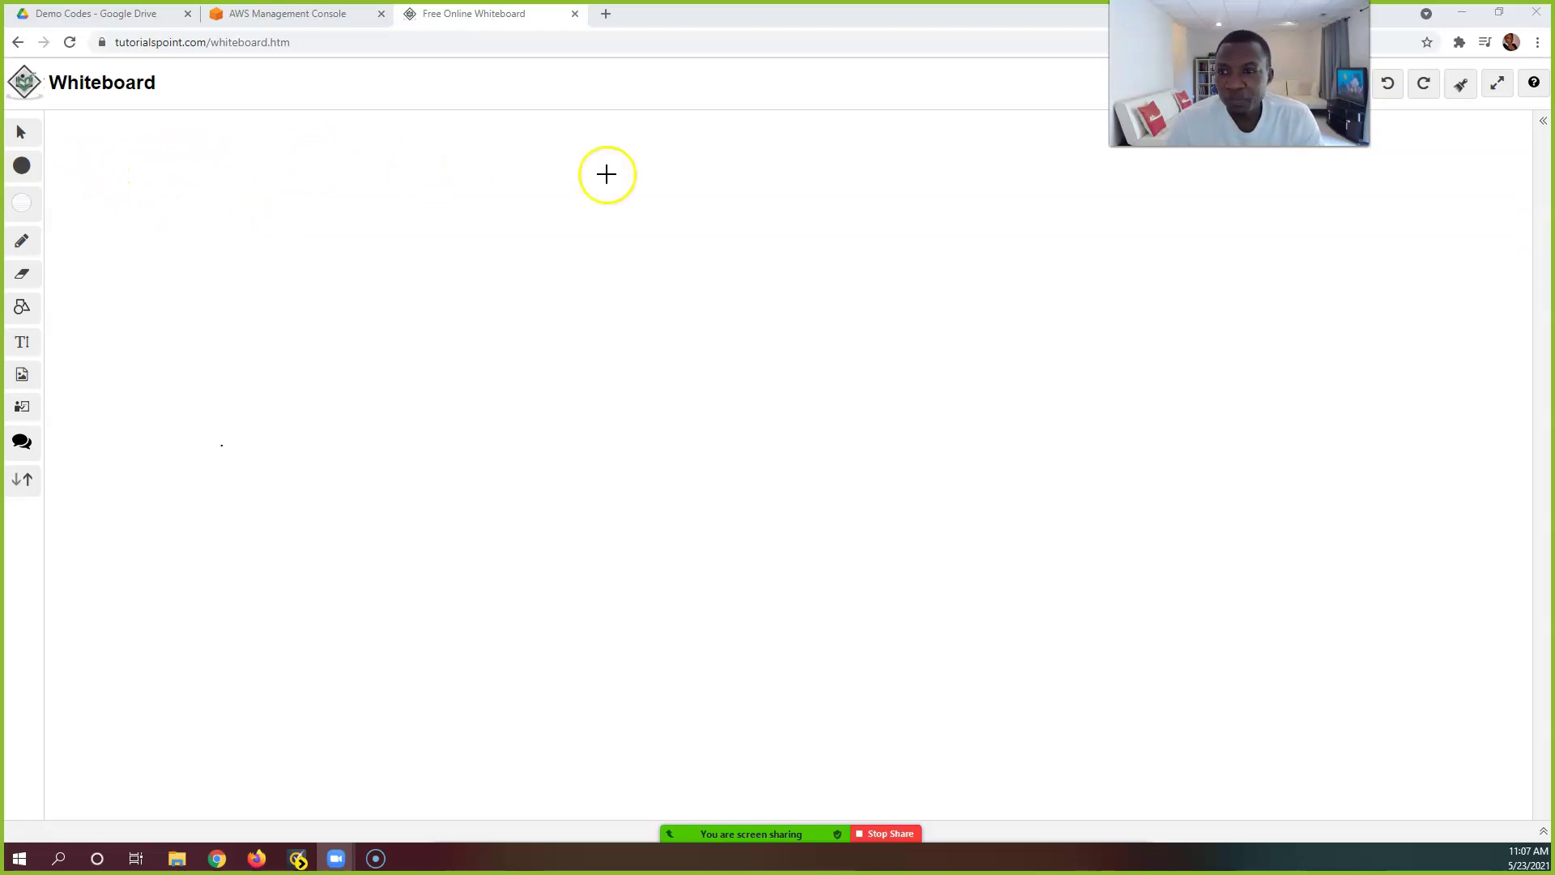
Step: Draw the left box with two horizontal dividers and a handwritten label above it
mouse_move(1081, 265)
left_mouse_down()
mouse_move(1222, 253)
mouse_move(1269, 418)
left_mouse_up()
mouse_move(1024, 350)
left_mouse_down()
mouse_move(1069, 267)
mouse_move(1108, 264)
left_mouse_up()
left_click_drag(1013, 322, 1244, 313)
left_click_drag(1018, 357, 1251, 343)
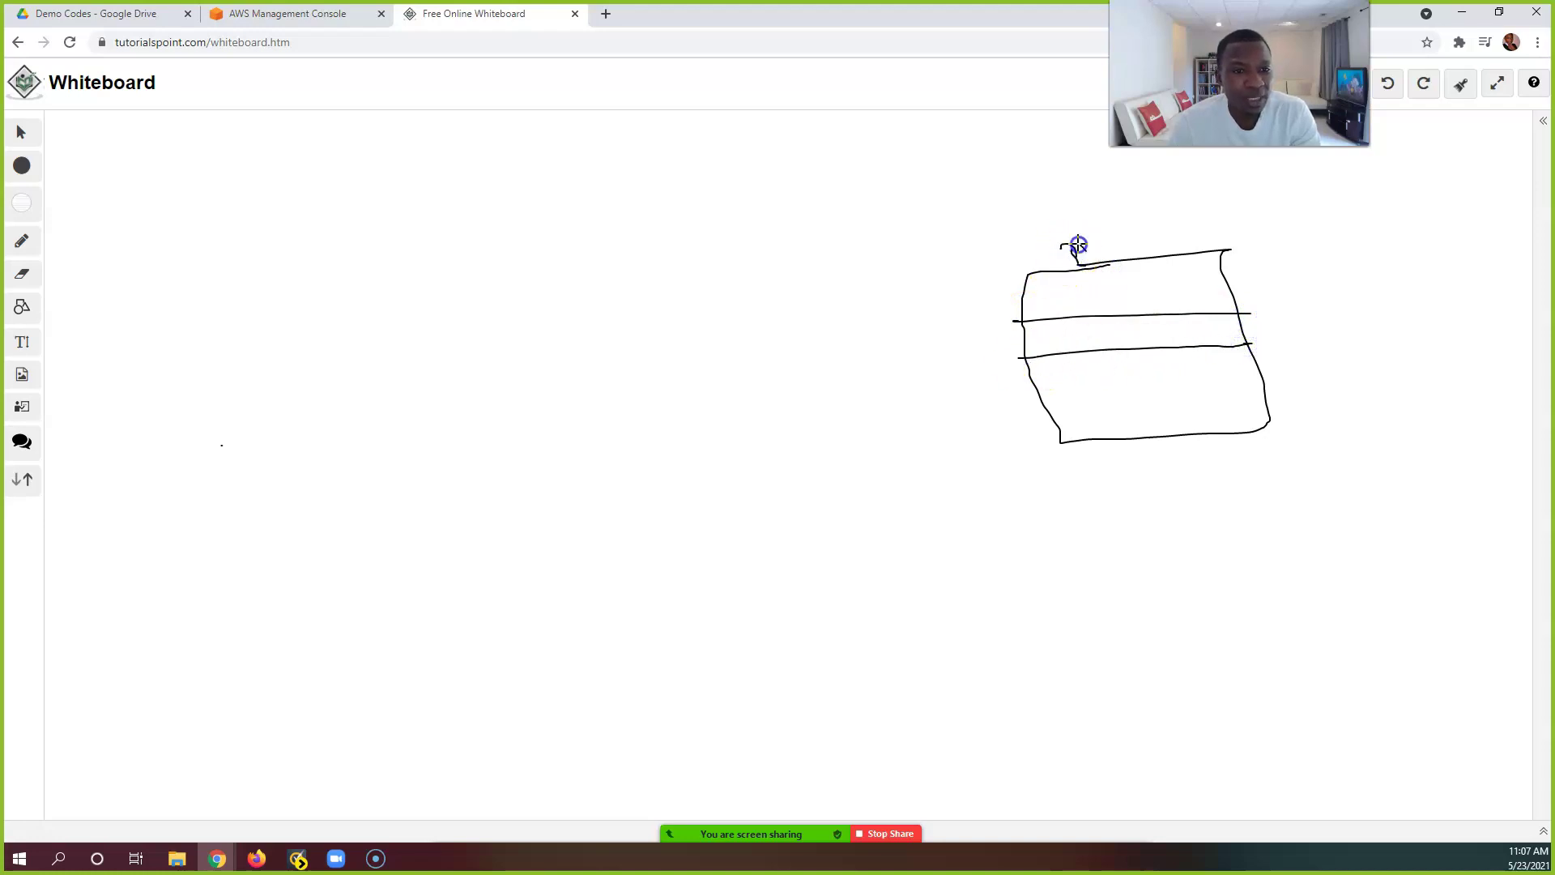
left_click_drag(1122, 257, 1135, 267)
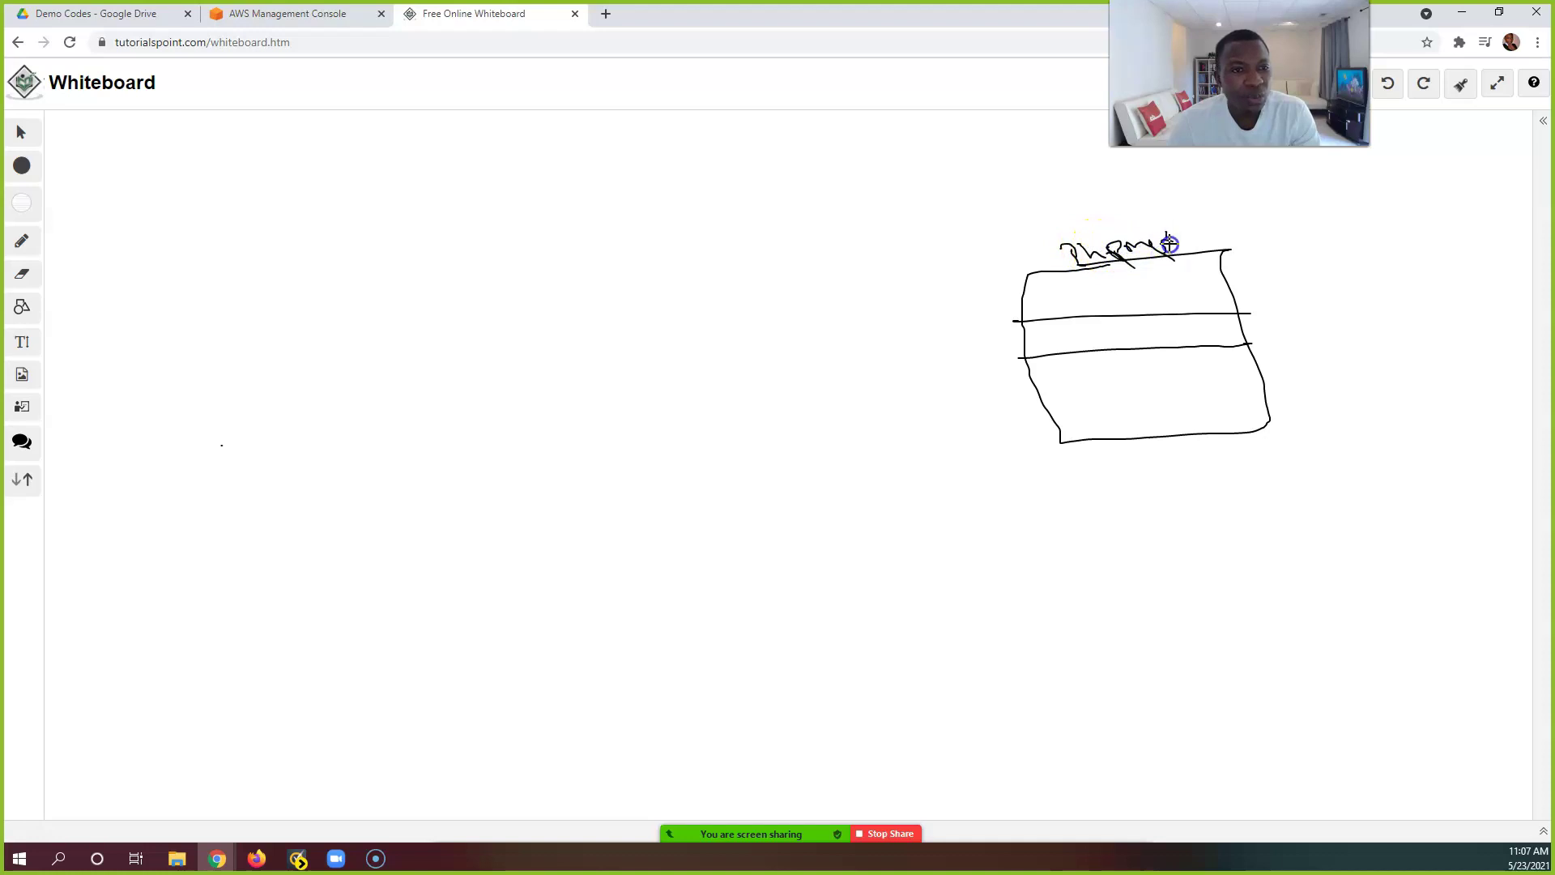
Step: Draw a second box to the right, split by two horizontal dividers
left_click_drag(1320, 241, 1328, 242)
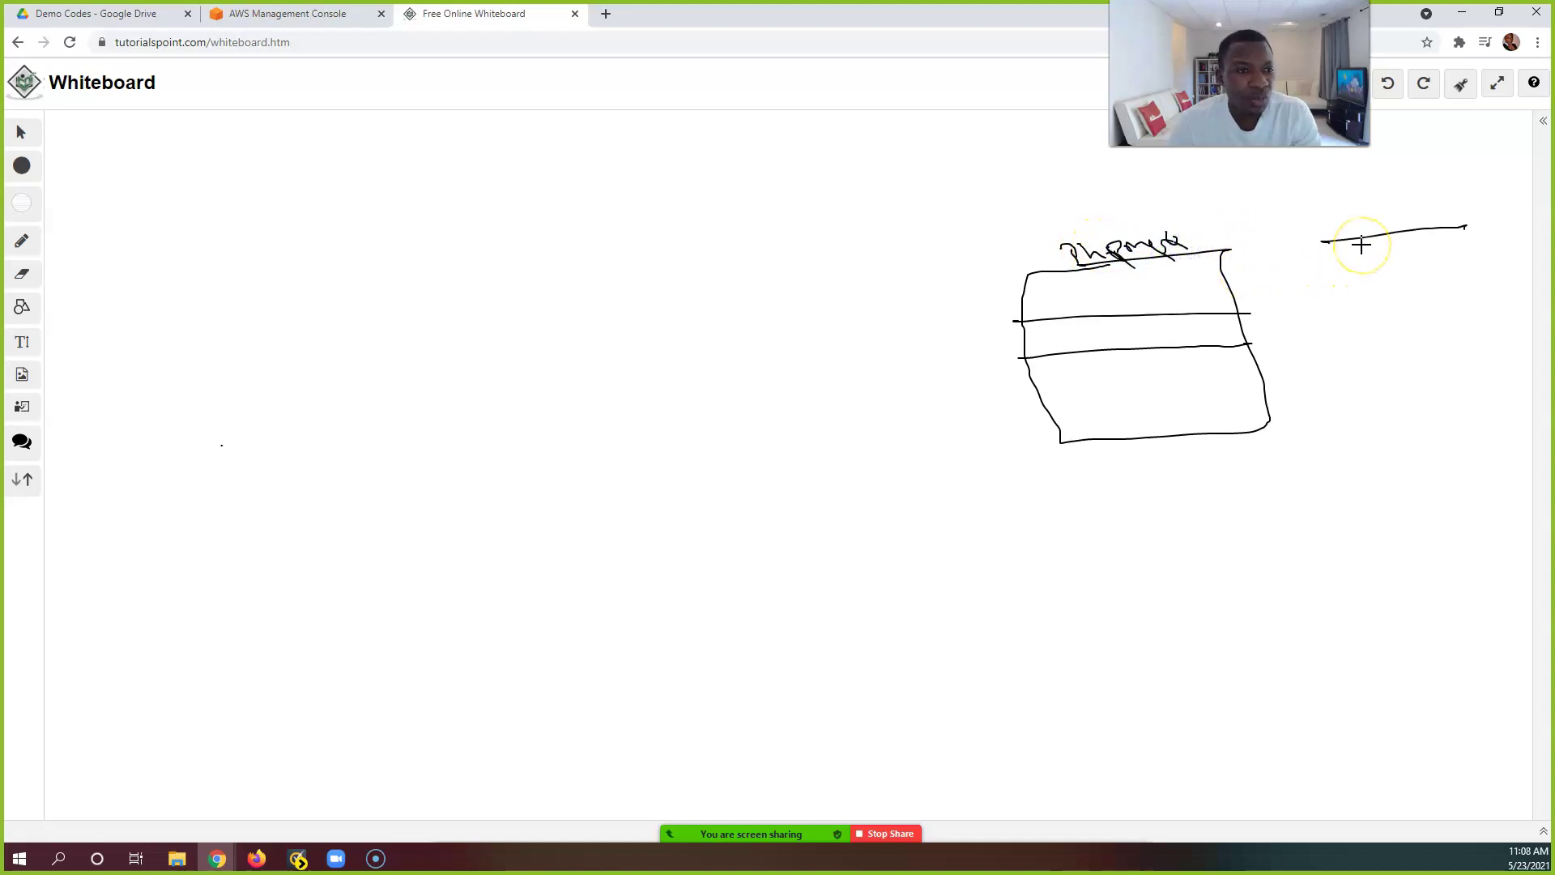
left_click_drag(1514, 349, 1352, 415)
left_click_drag(1320, 241, 1357, 398)
left_click_drag(1333, 295, 1484, 276)
left_click_drag(1335, 325, 1506, 309)
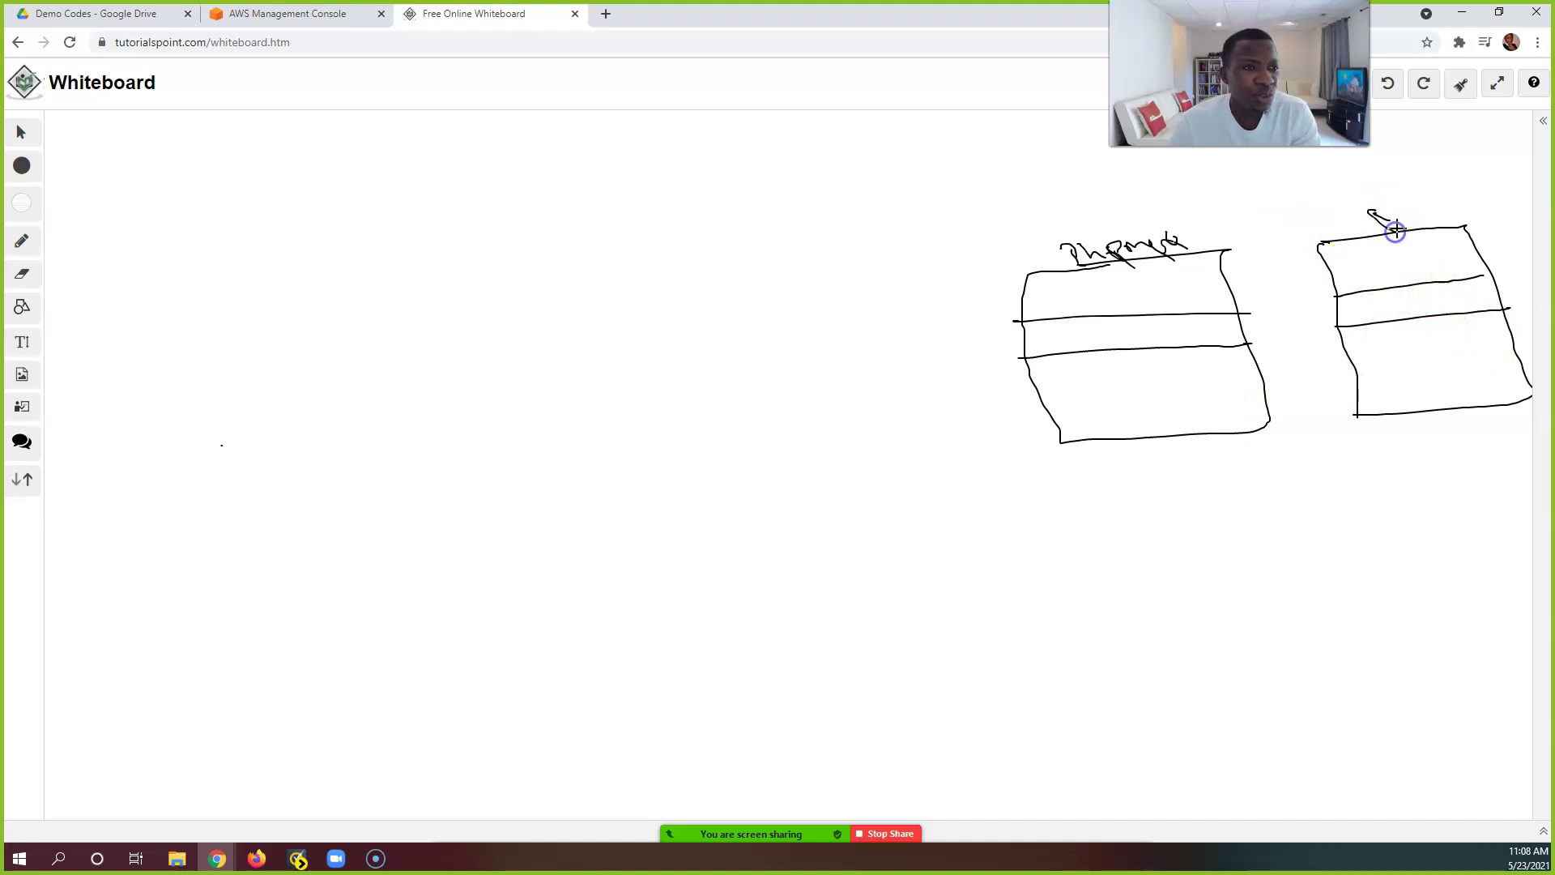
Step: Handwrite the label above the right-hand box
mouse_move(1393, 218)
left_mouse_down()
mouse_move(1371, 217)
mouse_move(1437, 208)
left_mouse_up()
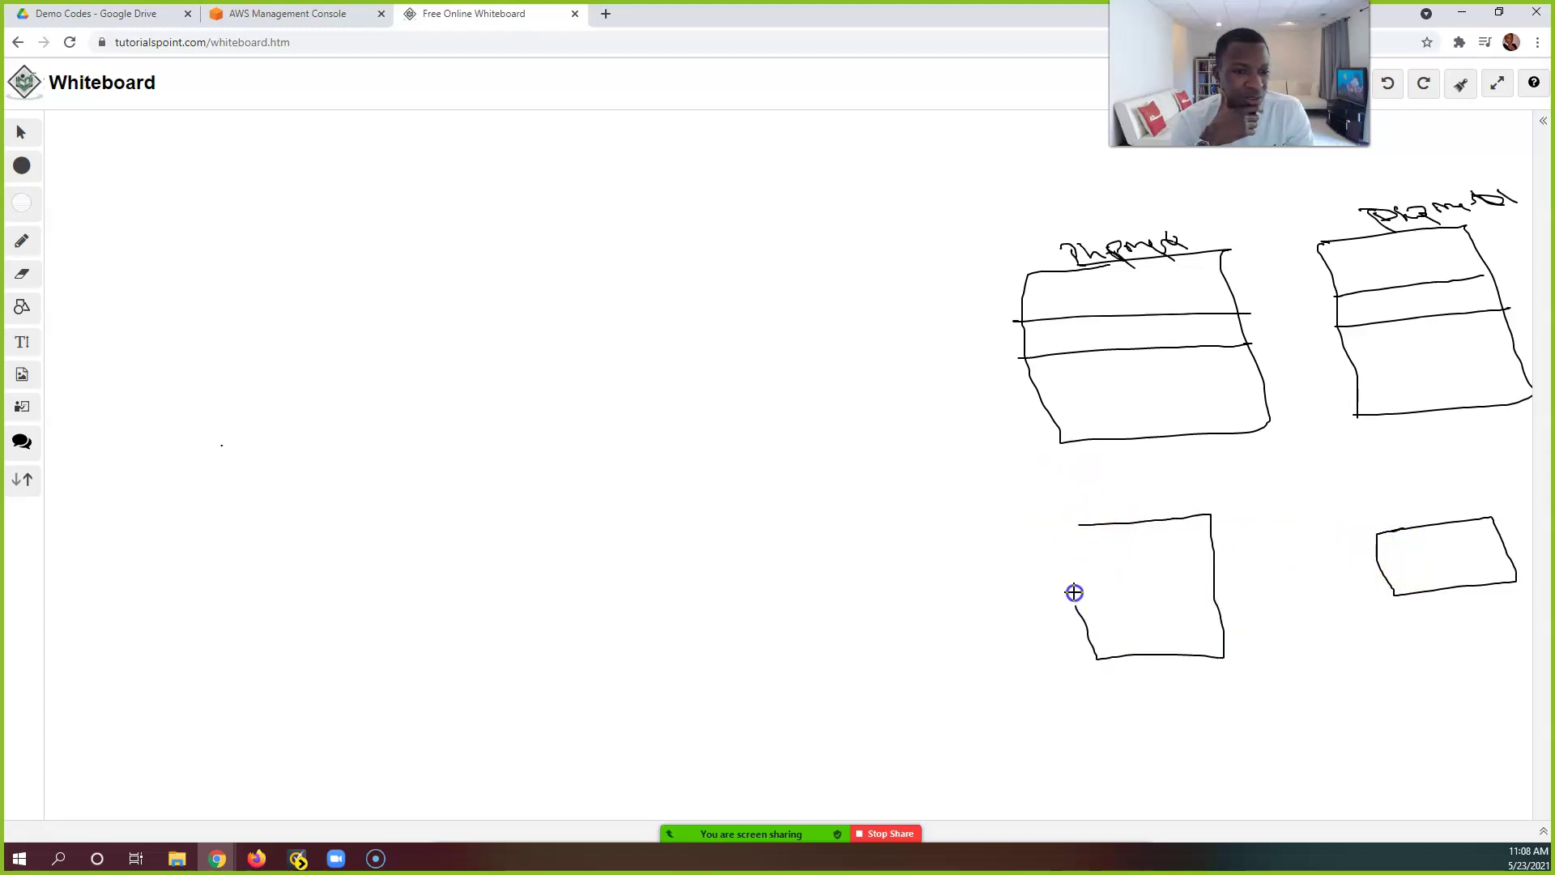
Step: Divide the lower-left box, then retrace the EFS box outline more boldly
mouse_move(1062, 572)
left_mouse_down()
mouse_move(1226, 562)
mouse_move(1231, 583)
left_mouse_up()
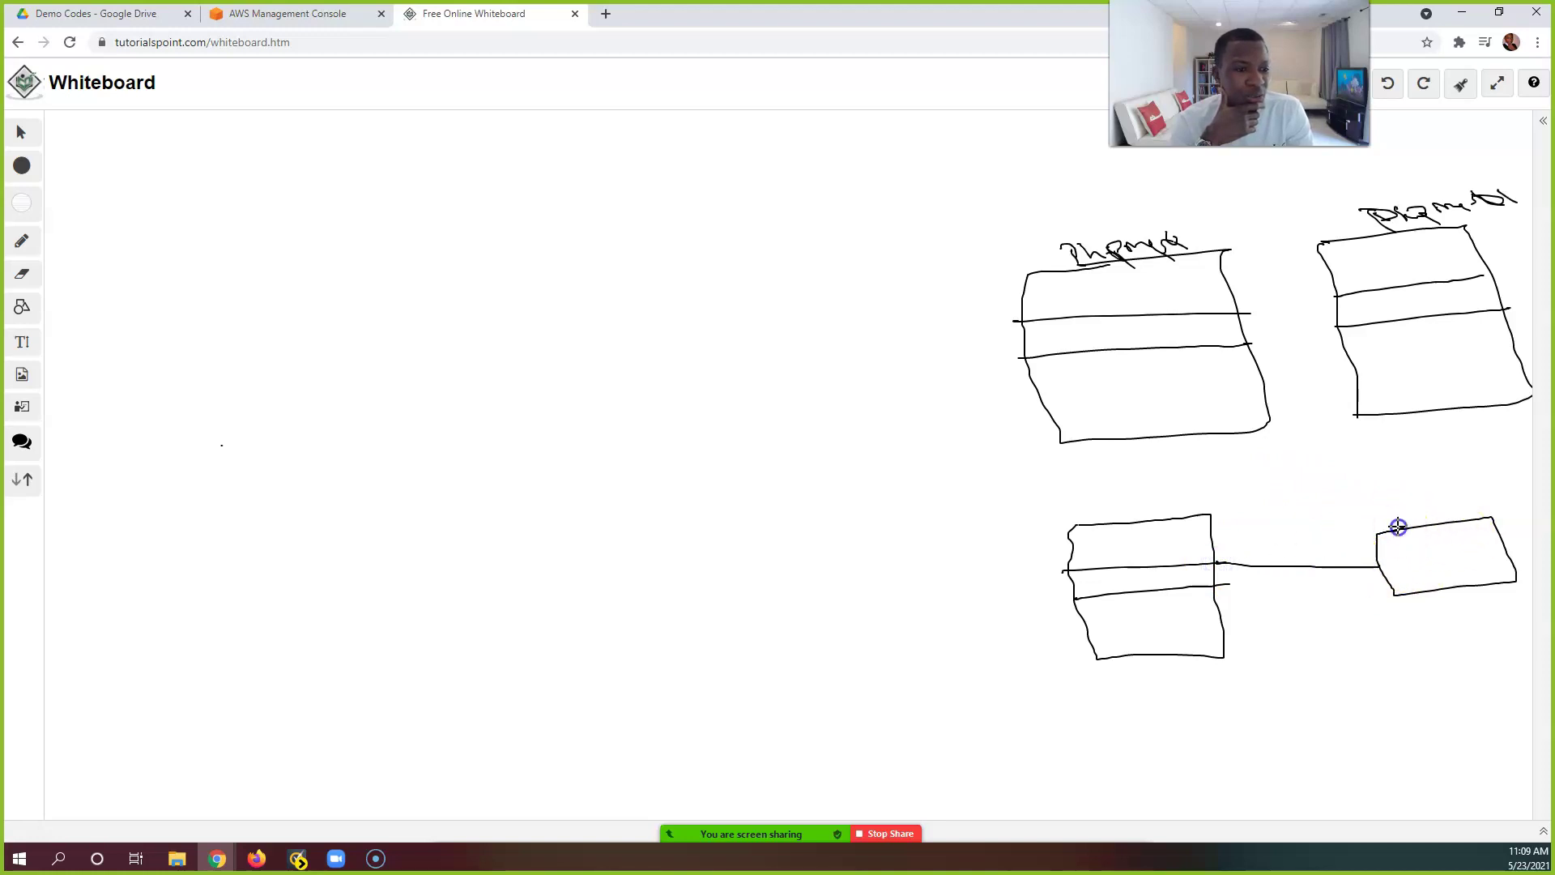
left_click_drag(1465, 514, 1436, 466)
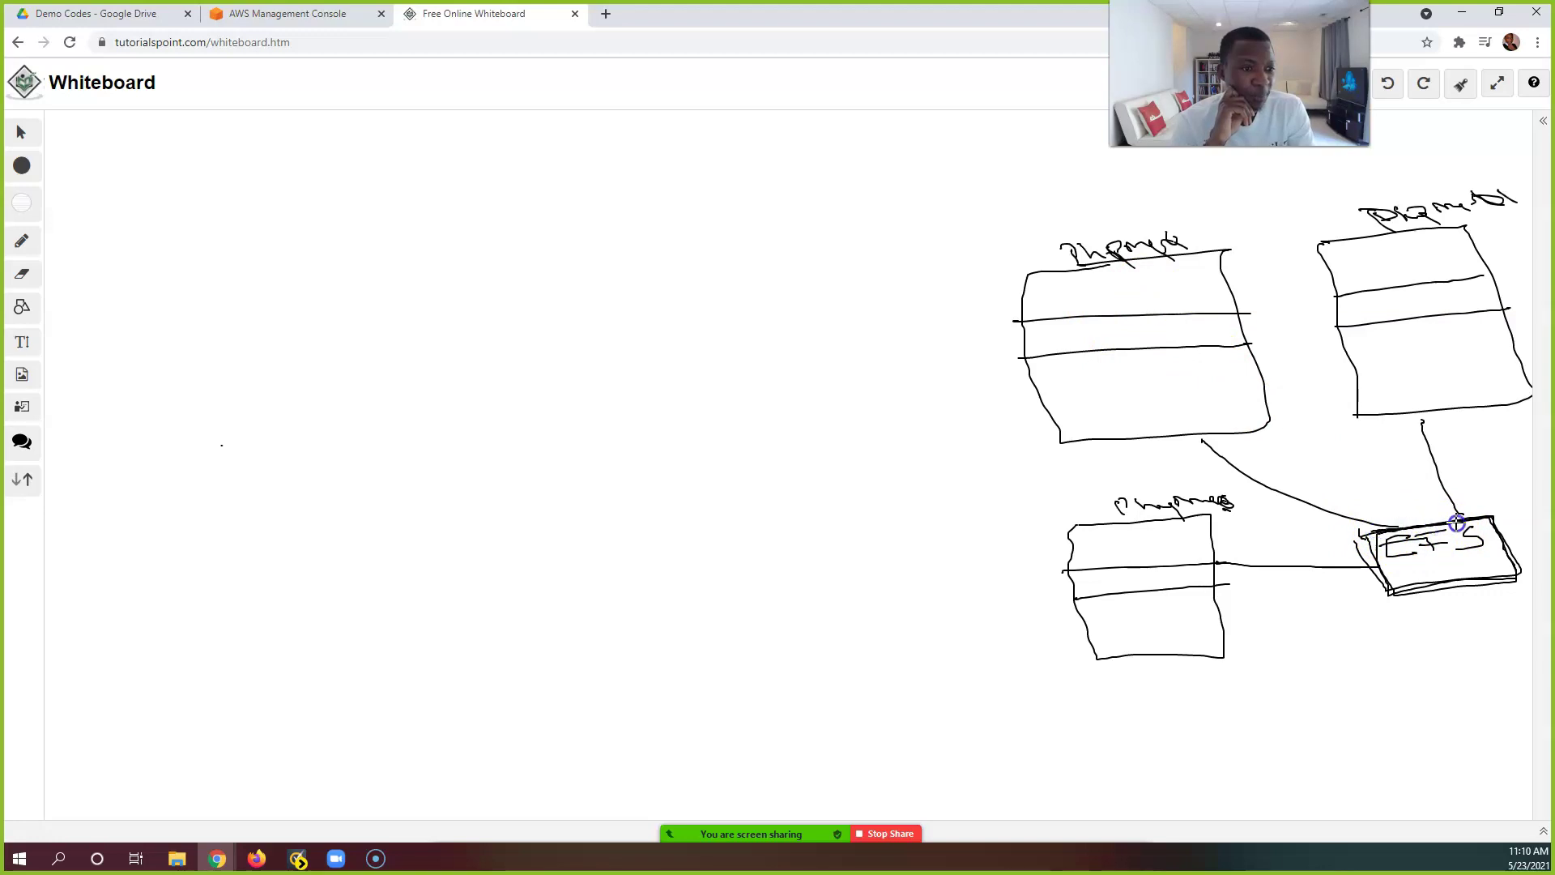
right_click(1387, 573)
key("Escape")
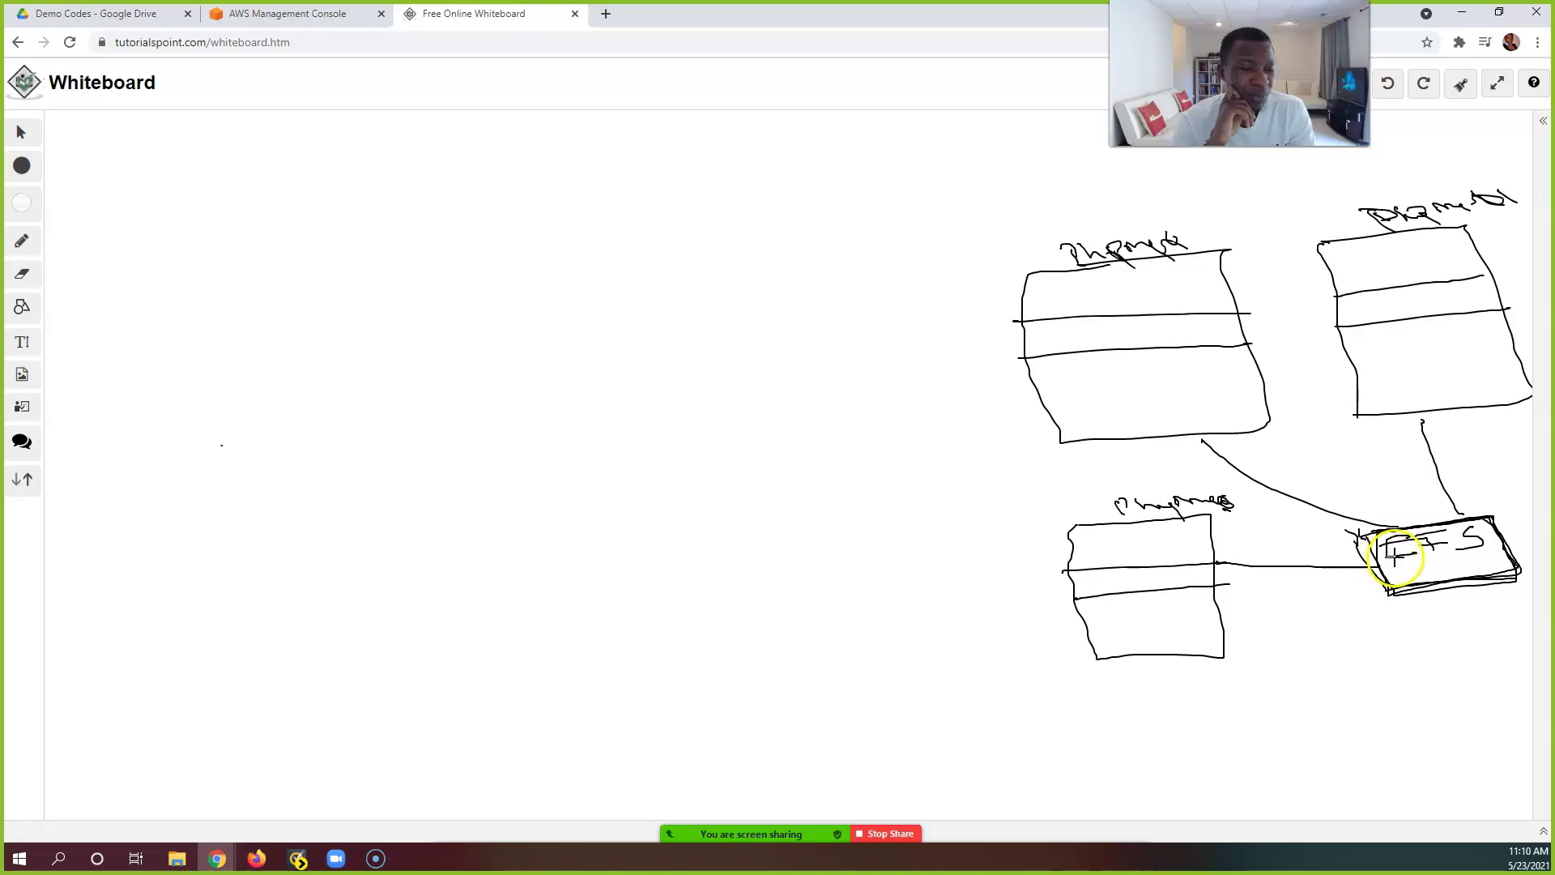
left_click(1352, 539)
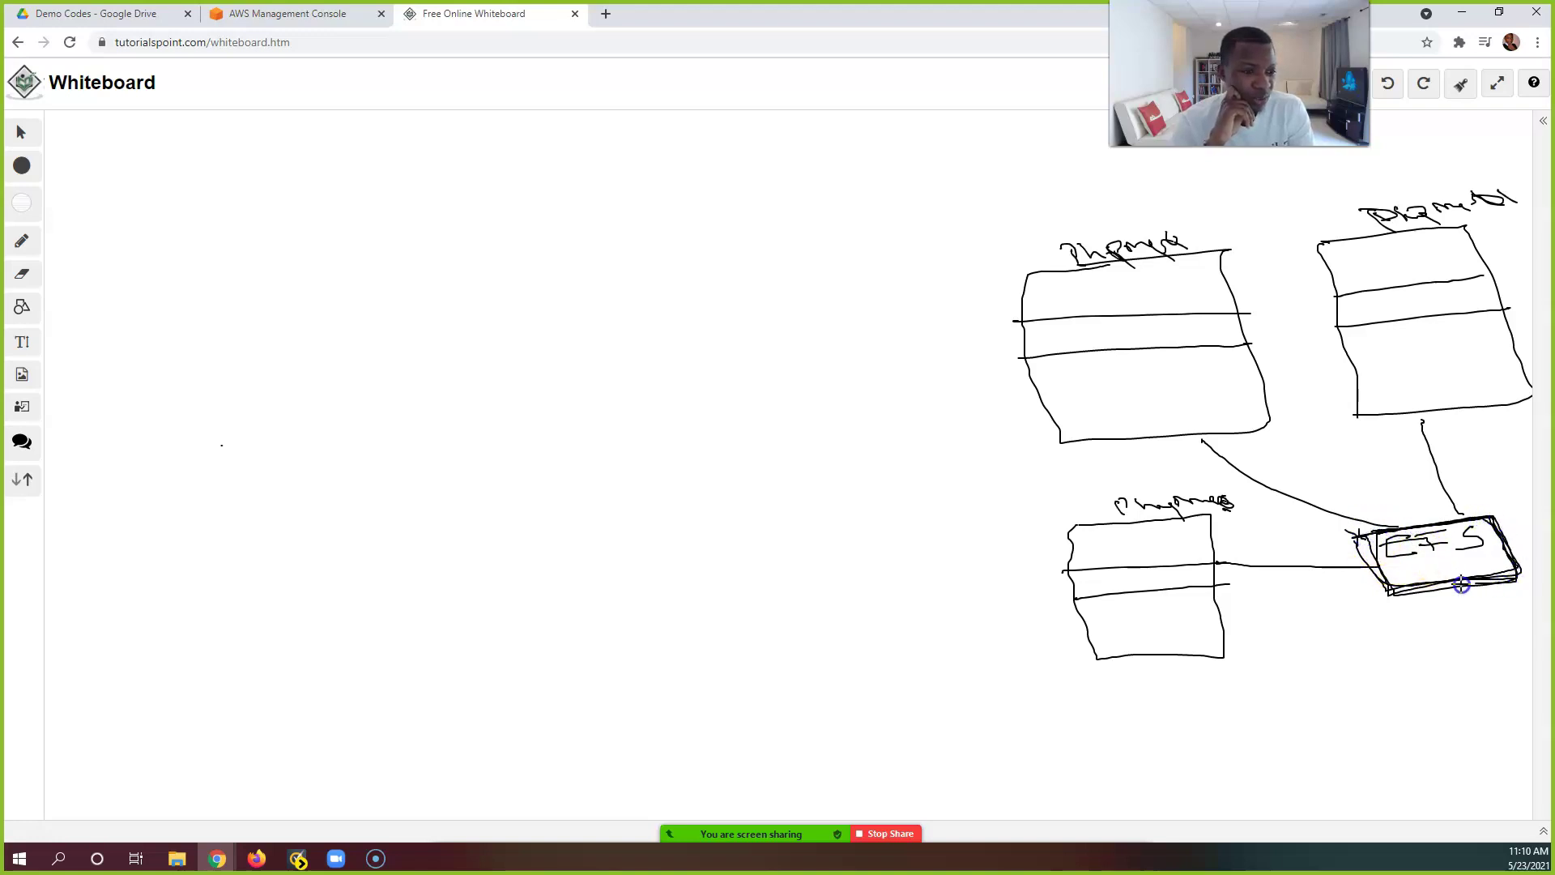
mouse_move(1513, 547)
left_mouse_down()
mouse_move(1432, 587)
mouse_move(1369, 571)
mouse_move(1361, 548)
mouse_move(1439, 612)
mouse_move(1377, 670)
left_mouse_up()
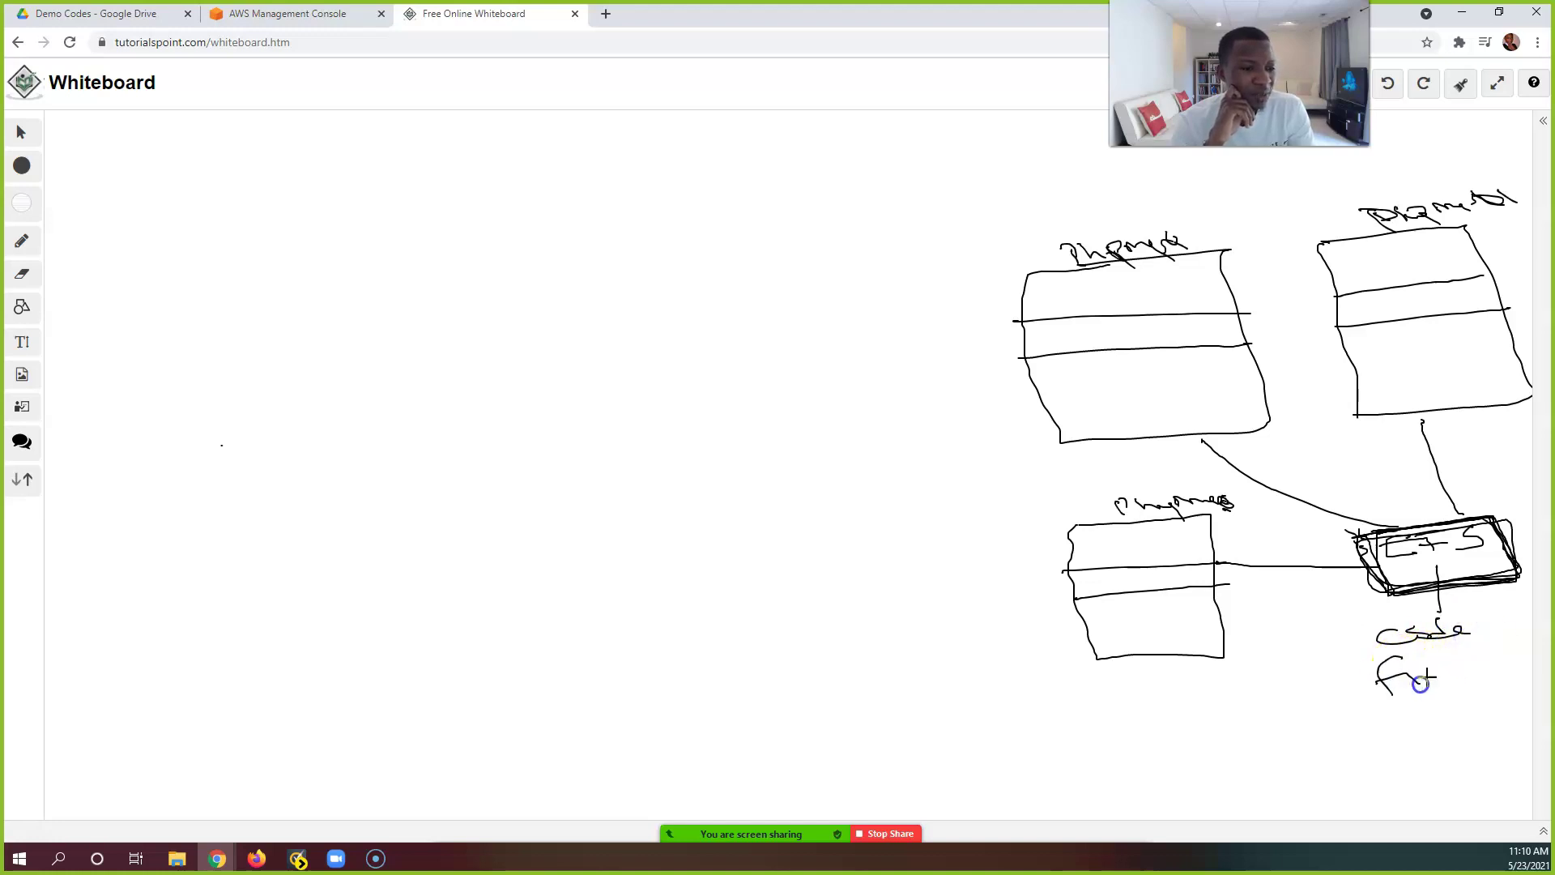
Step: Finish 'Code Files', write 'Linux' in the upper-right table, and draw a fourth divided table below
left_click_drag(1479, 663, 1466, 680)
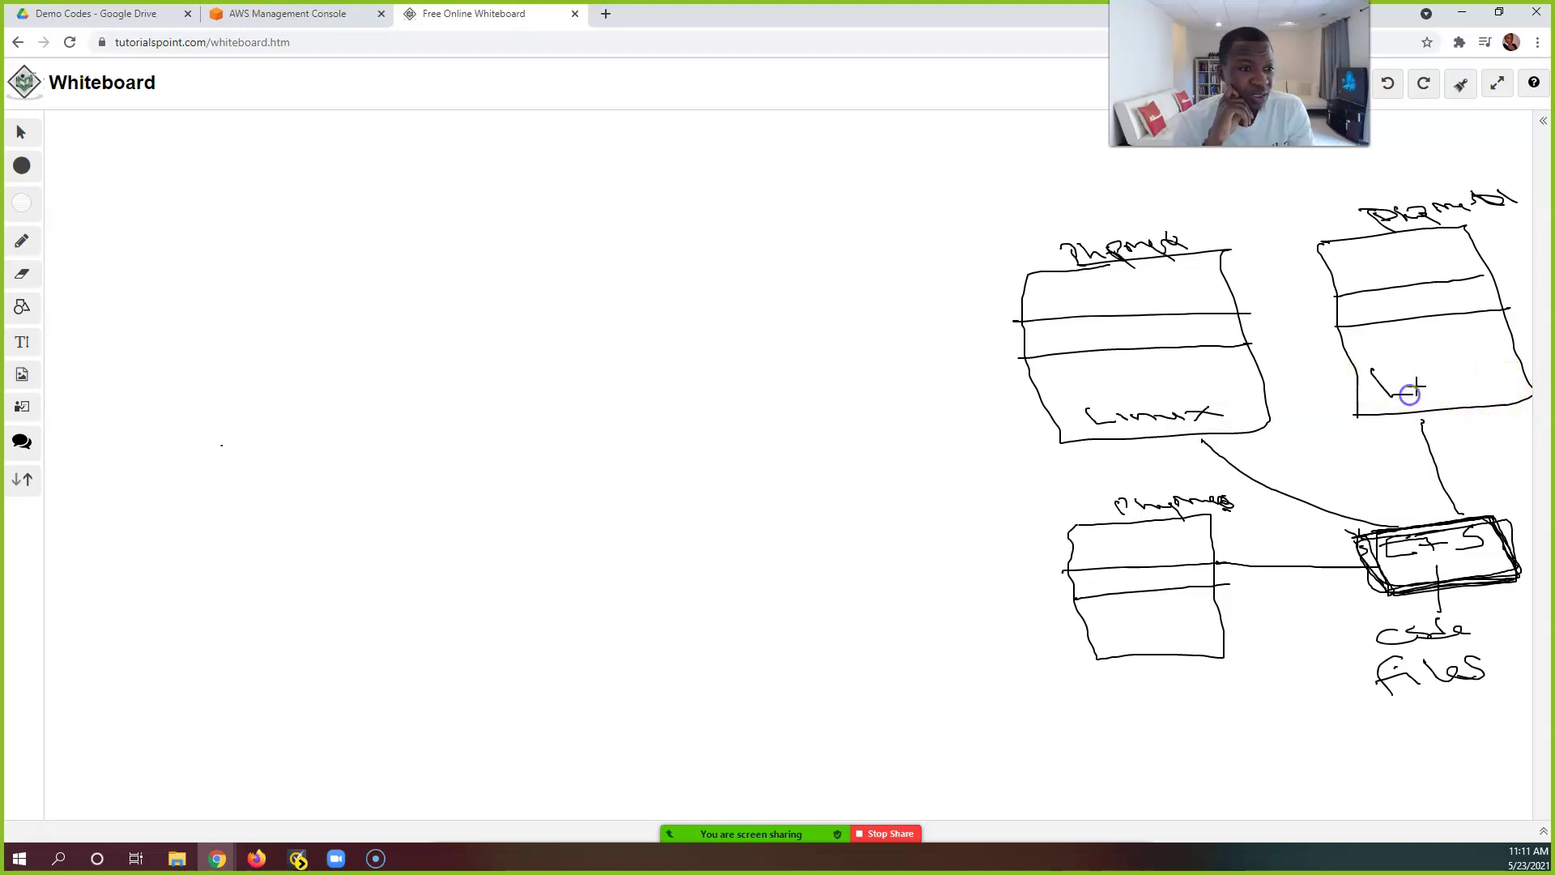
left_click_drag(1479, 380, 1509, 388)
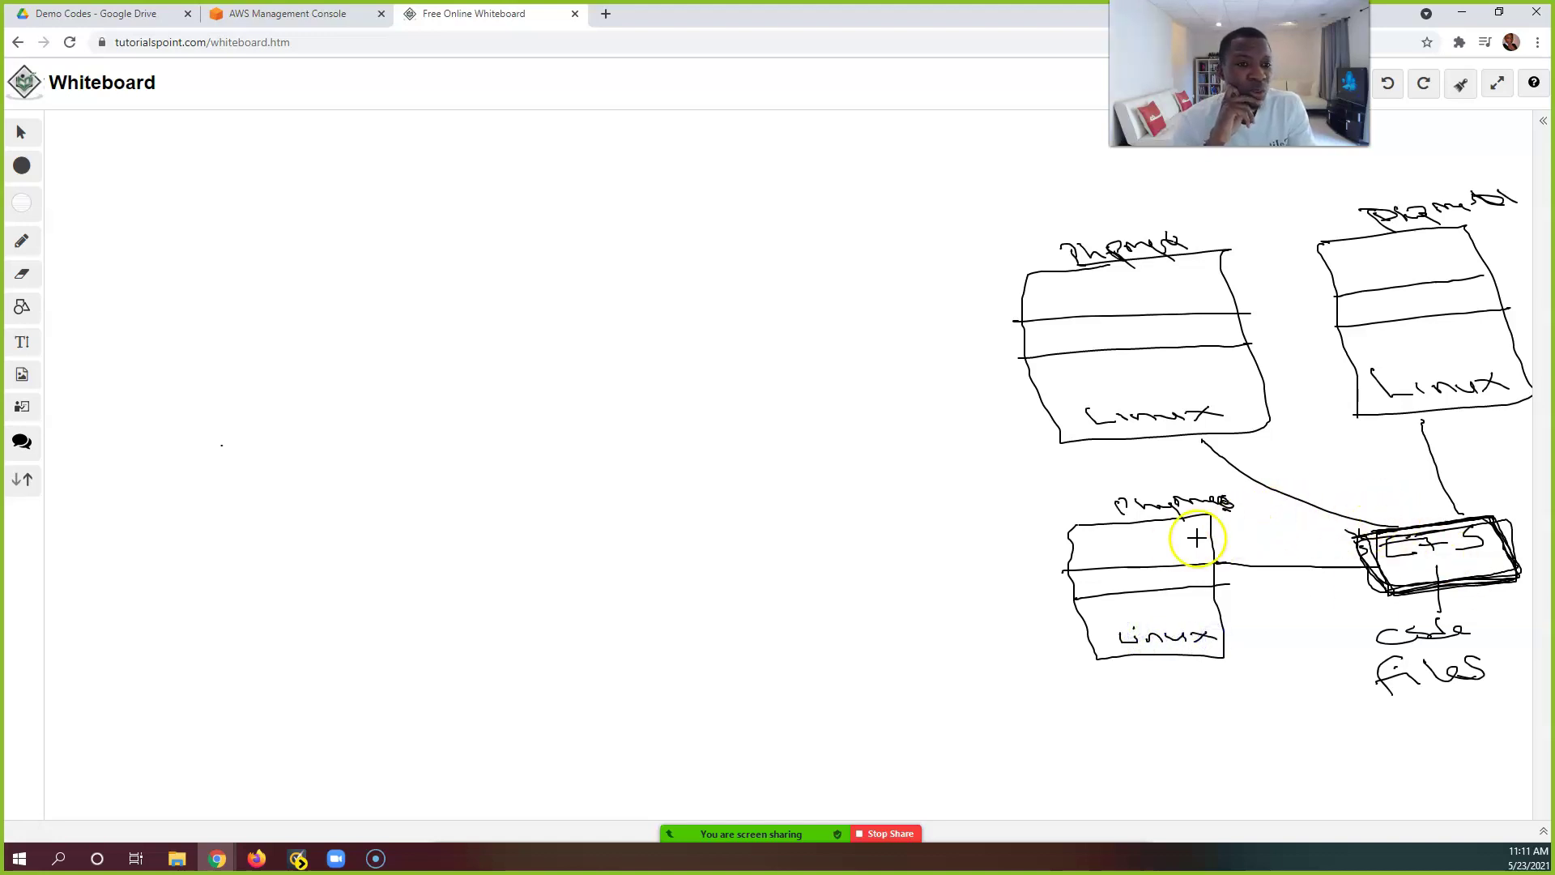
mouse_move(1124, 704)
left_mouse_down()
mouse_move(1180, 698)
mouse_move(1250, 781)
mouse_move(1134, 802)
left_mouse_up()
left_click_drag(1104, 711, 1114, 708)
mouse_move(1107, 741)
left_mouse_down()
mouse_move(1256, 726)
mouse_move(1208, 751)
mouse_move(1260, 744)
left_mouse_up()
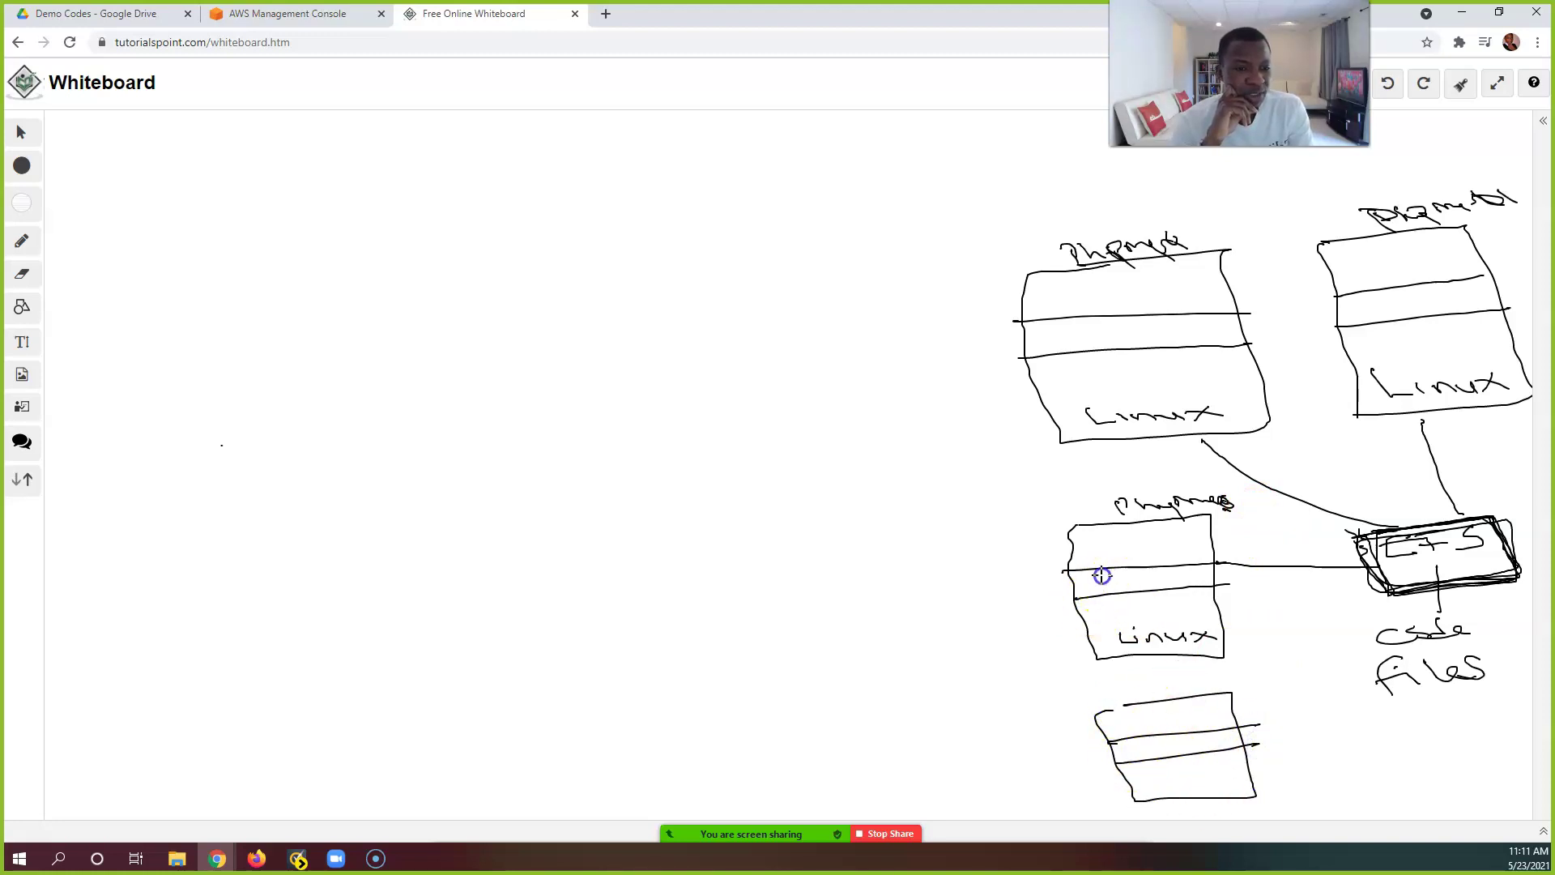
Step: Handwrite 'EBS' in the middle row of the upper-left, upper-right and bottom server tables
mouse_move(1102, 323)
left_mouse_down()
mouse_move(1082, 333)
mouse_move(1177, 333)
left_mouse_up()
left_click_drag(1392, 293, 1449, 310)
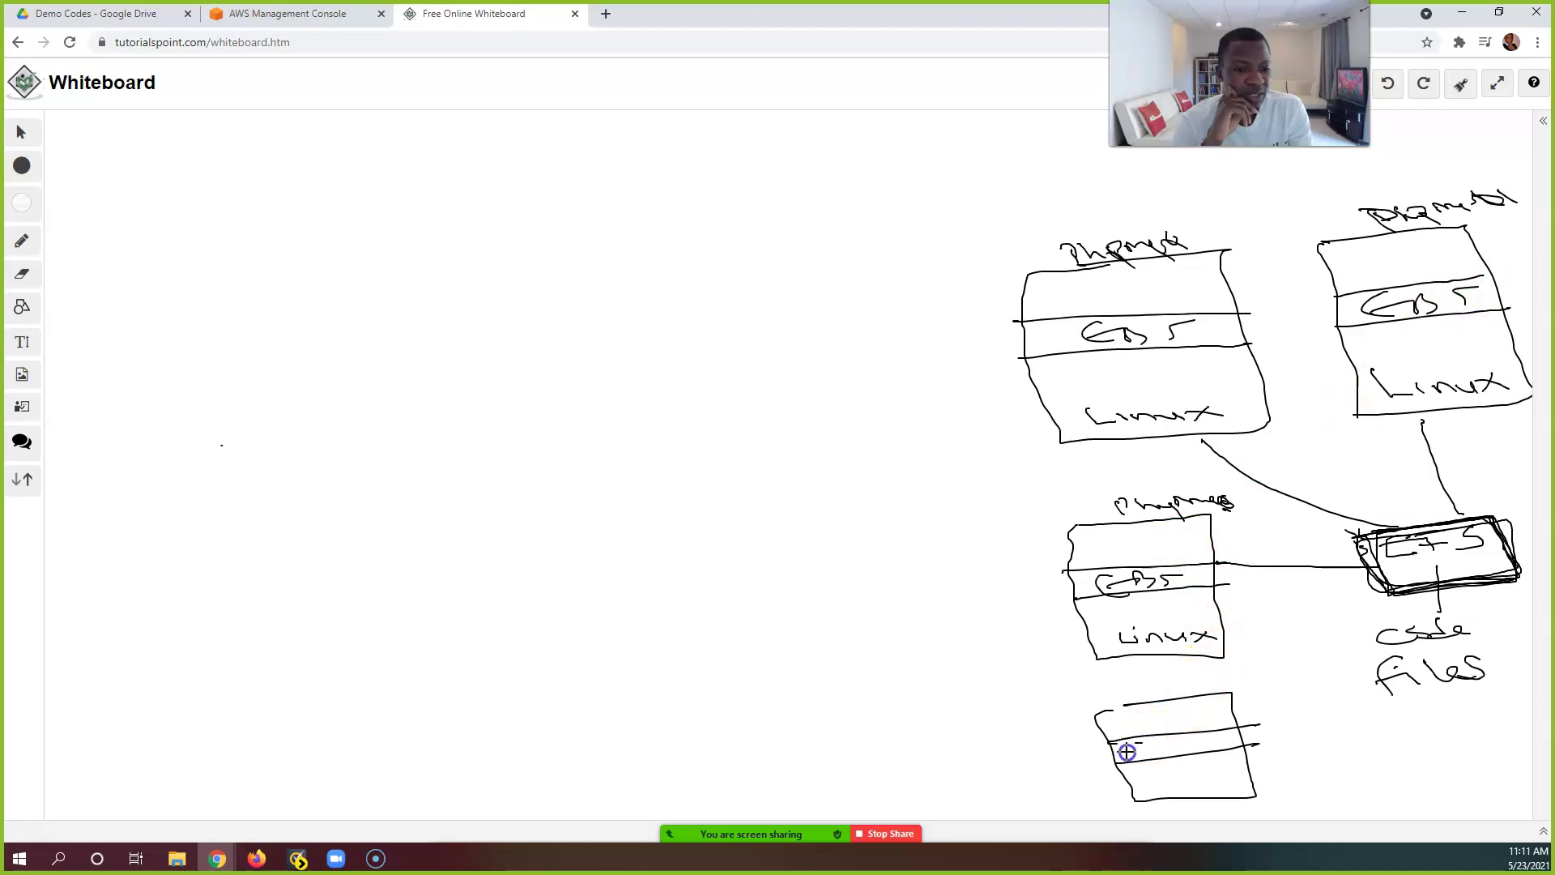
left_click_drag(1188, 733, 1179, 754)
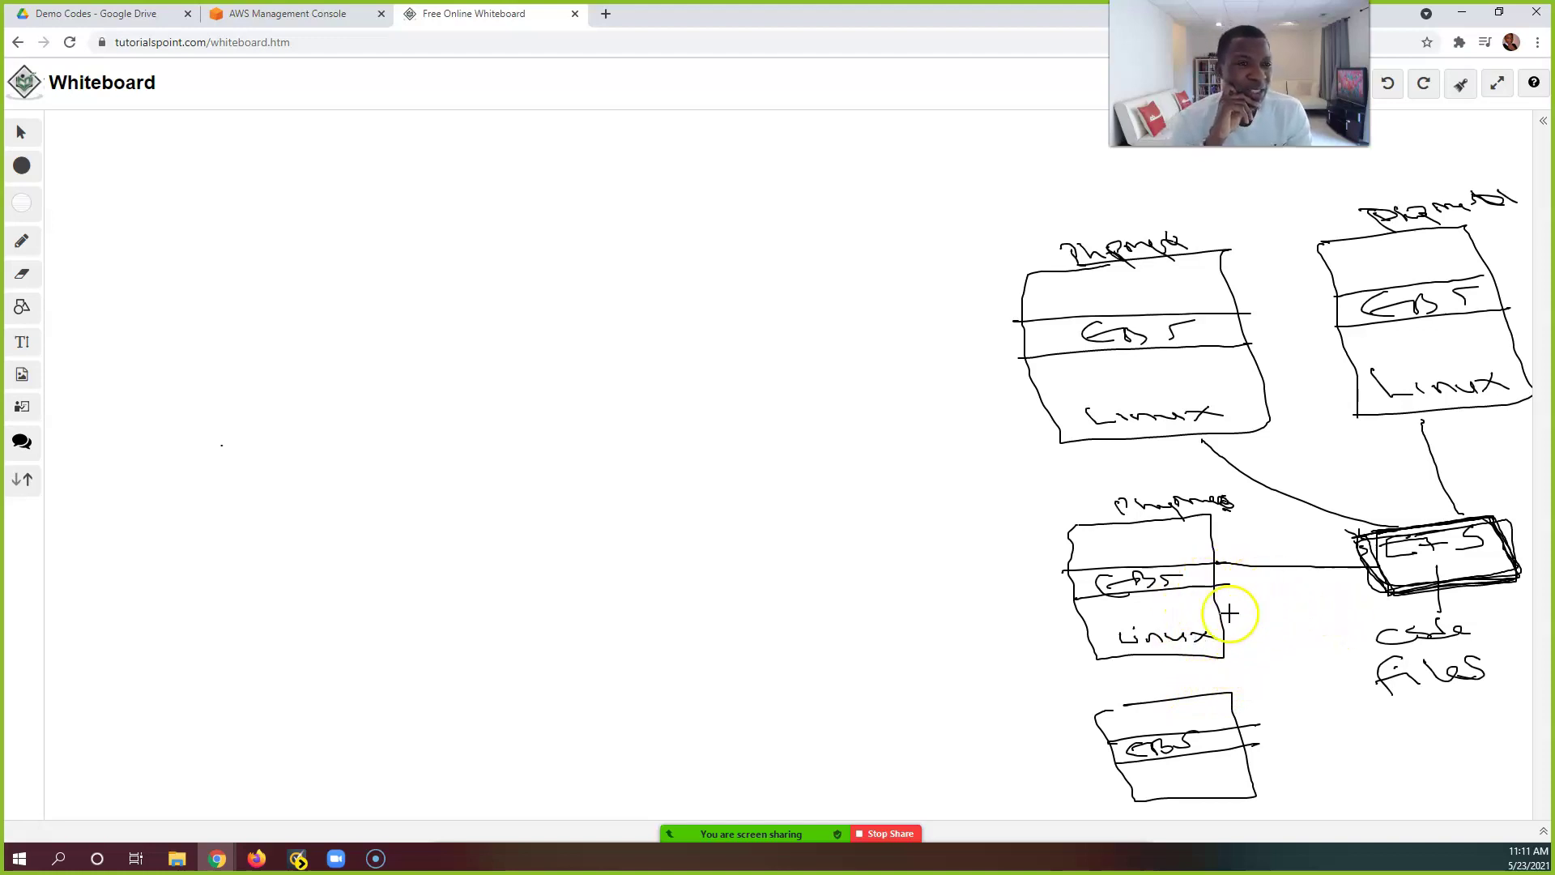
left_click(1126, 332)
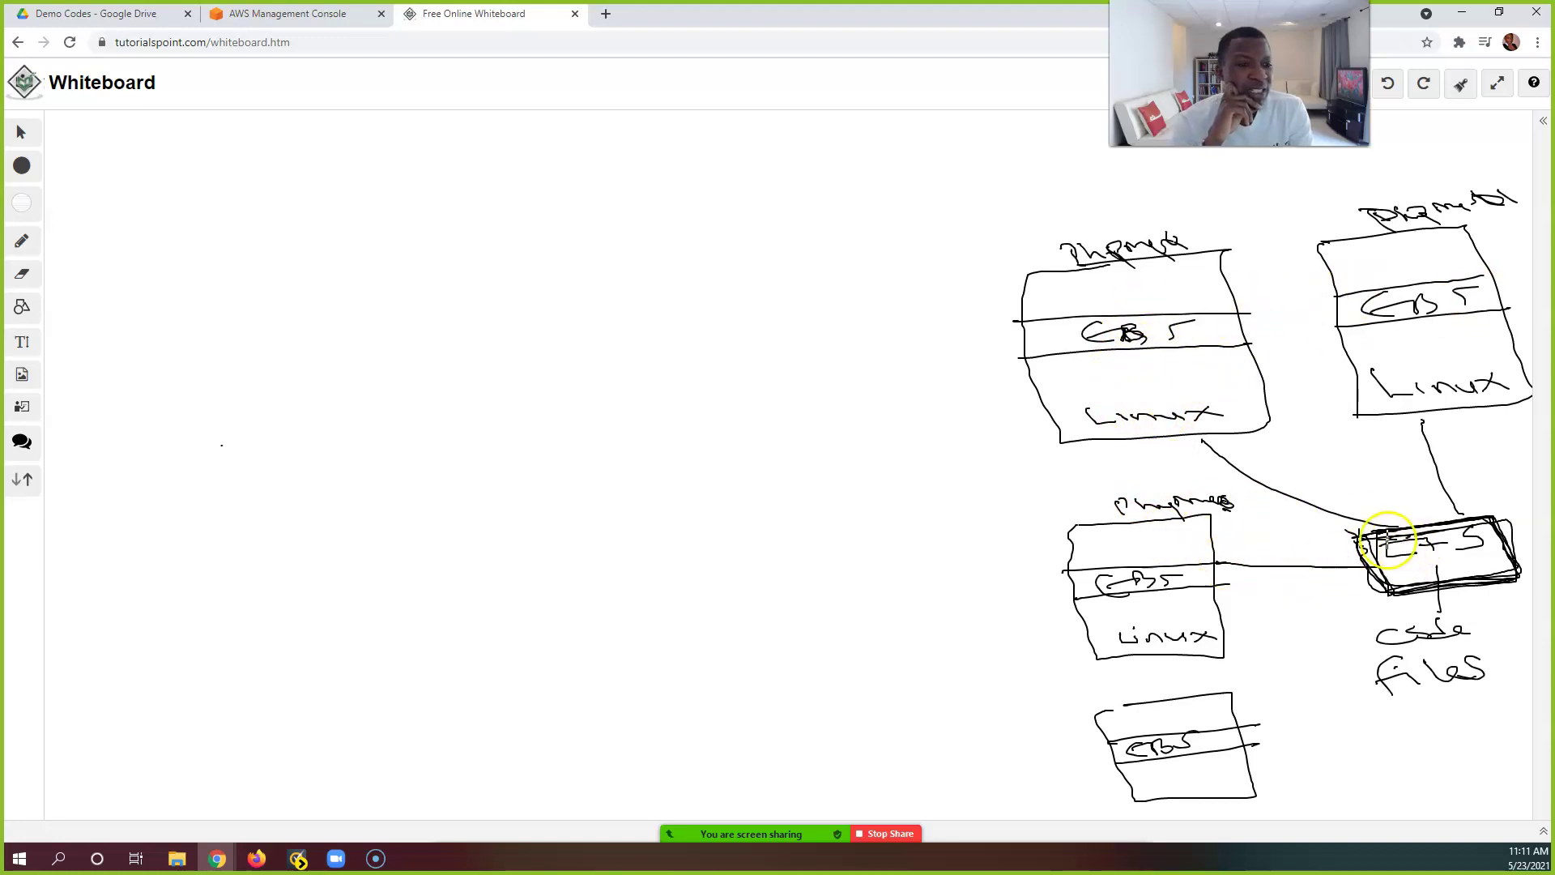
left_click(1370, 593)
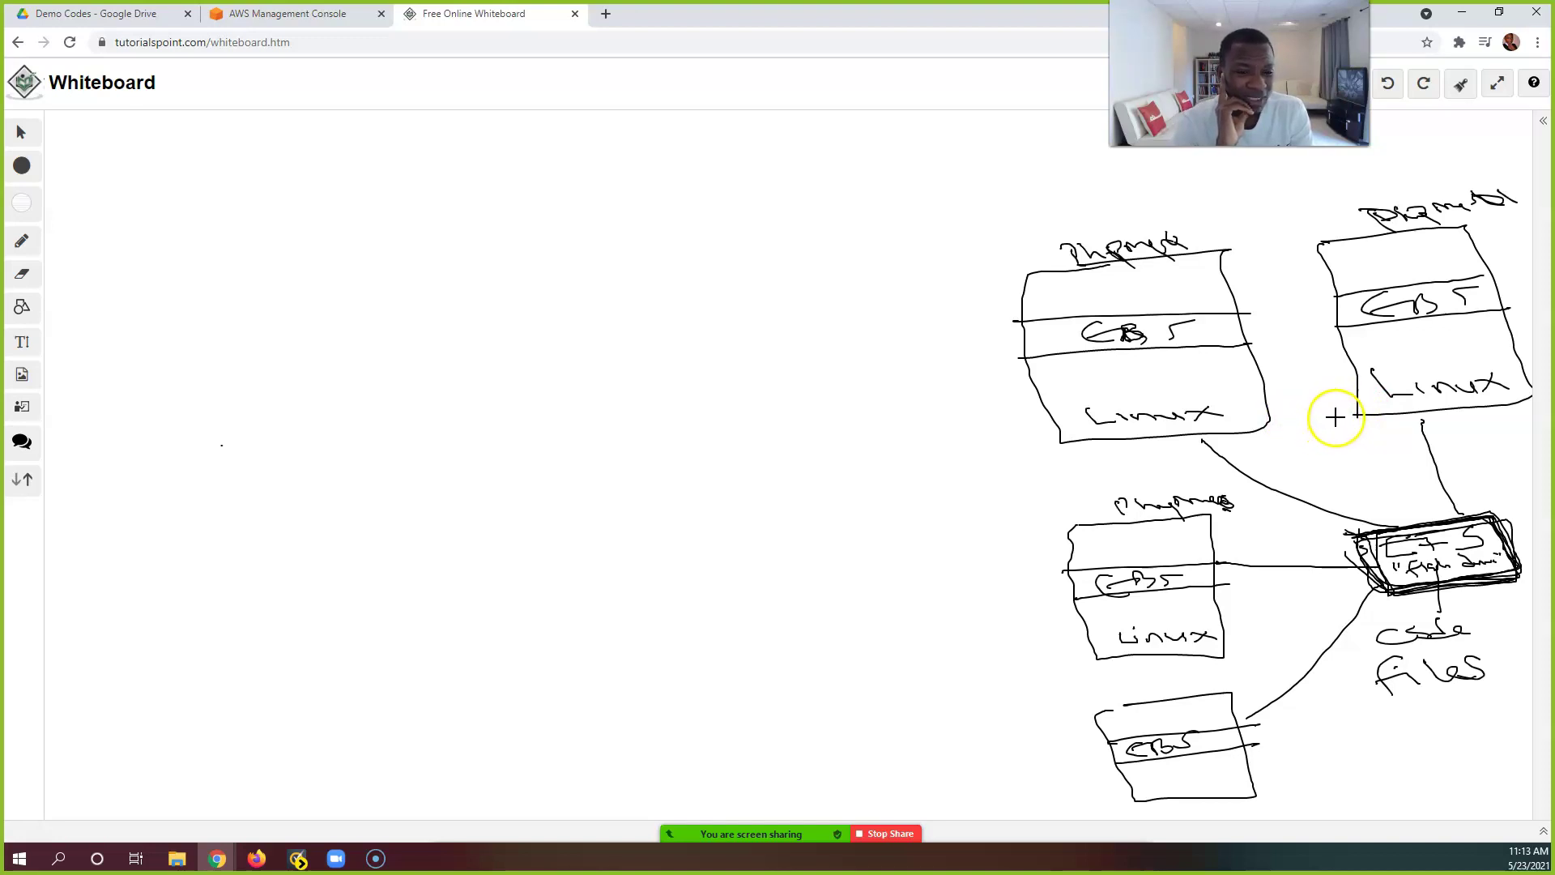
Step: Link the bottom server table to the EFS box and caption the EFS box
mouse_move(798, 830)
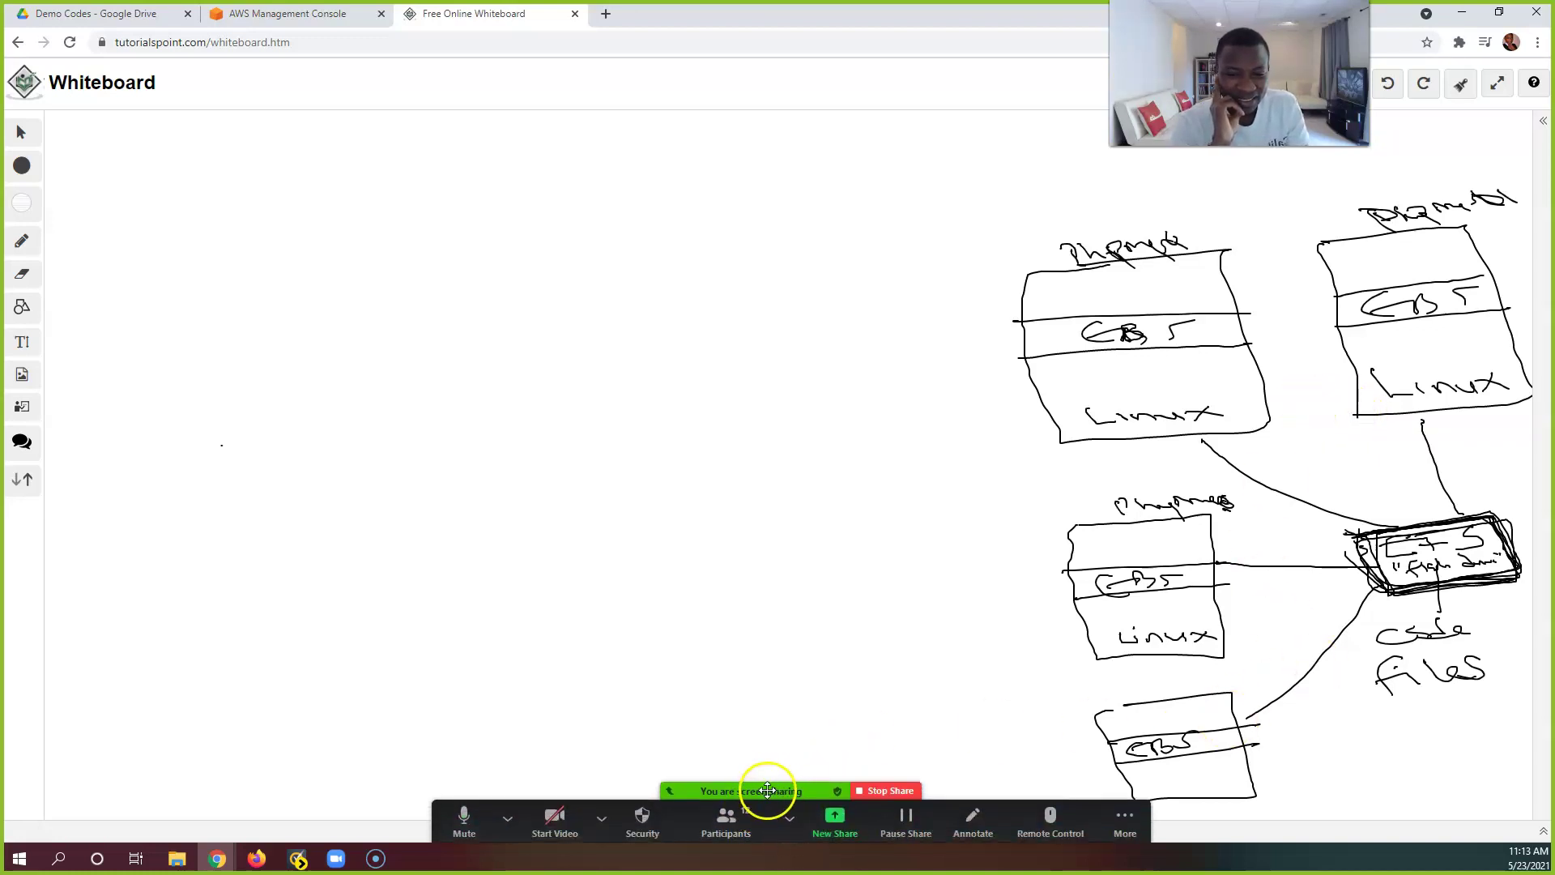
left_click(508, 818)
left_click(507, 818)
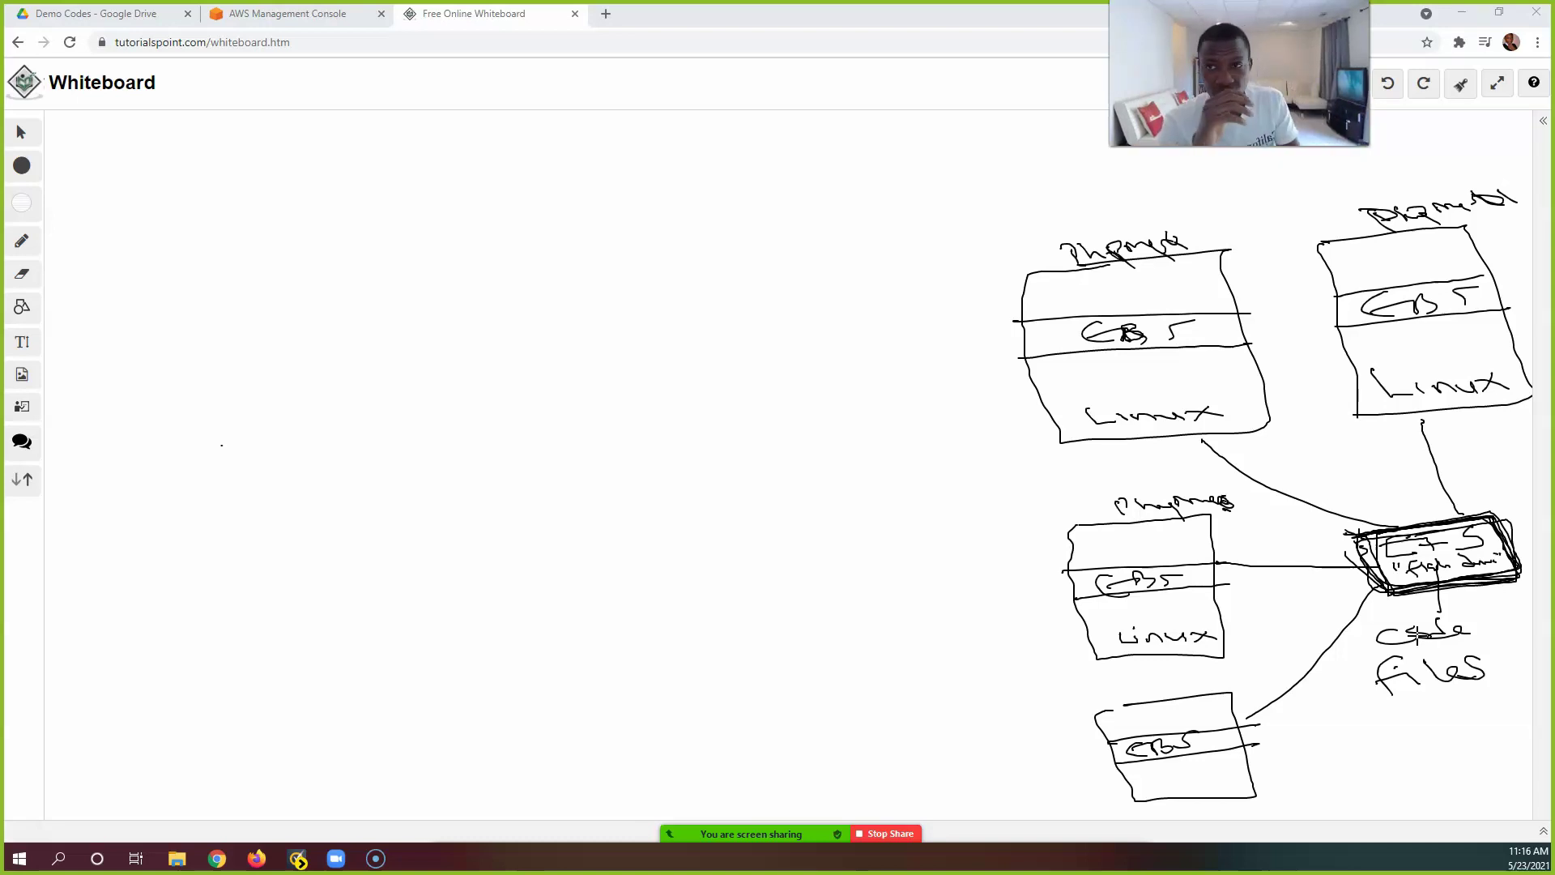
Step: Back in the AWS console, search 'ec2' and open the EC2 dashboard
left_click(276, 16)
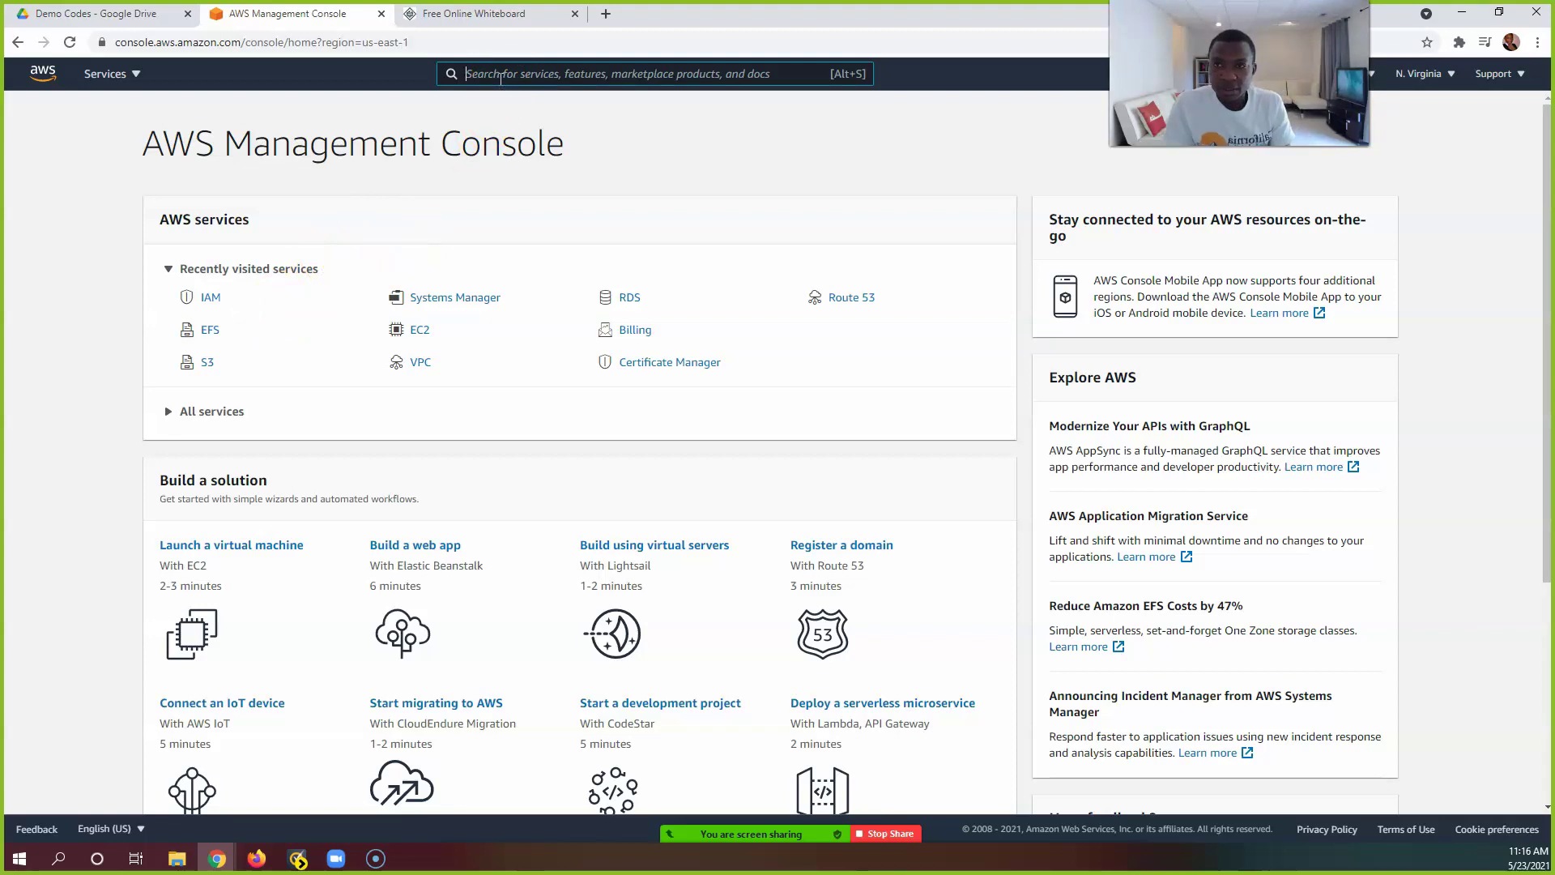
left_click(509, 70)
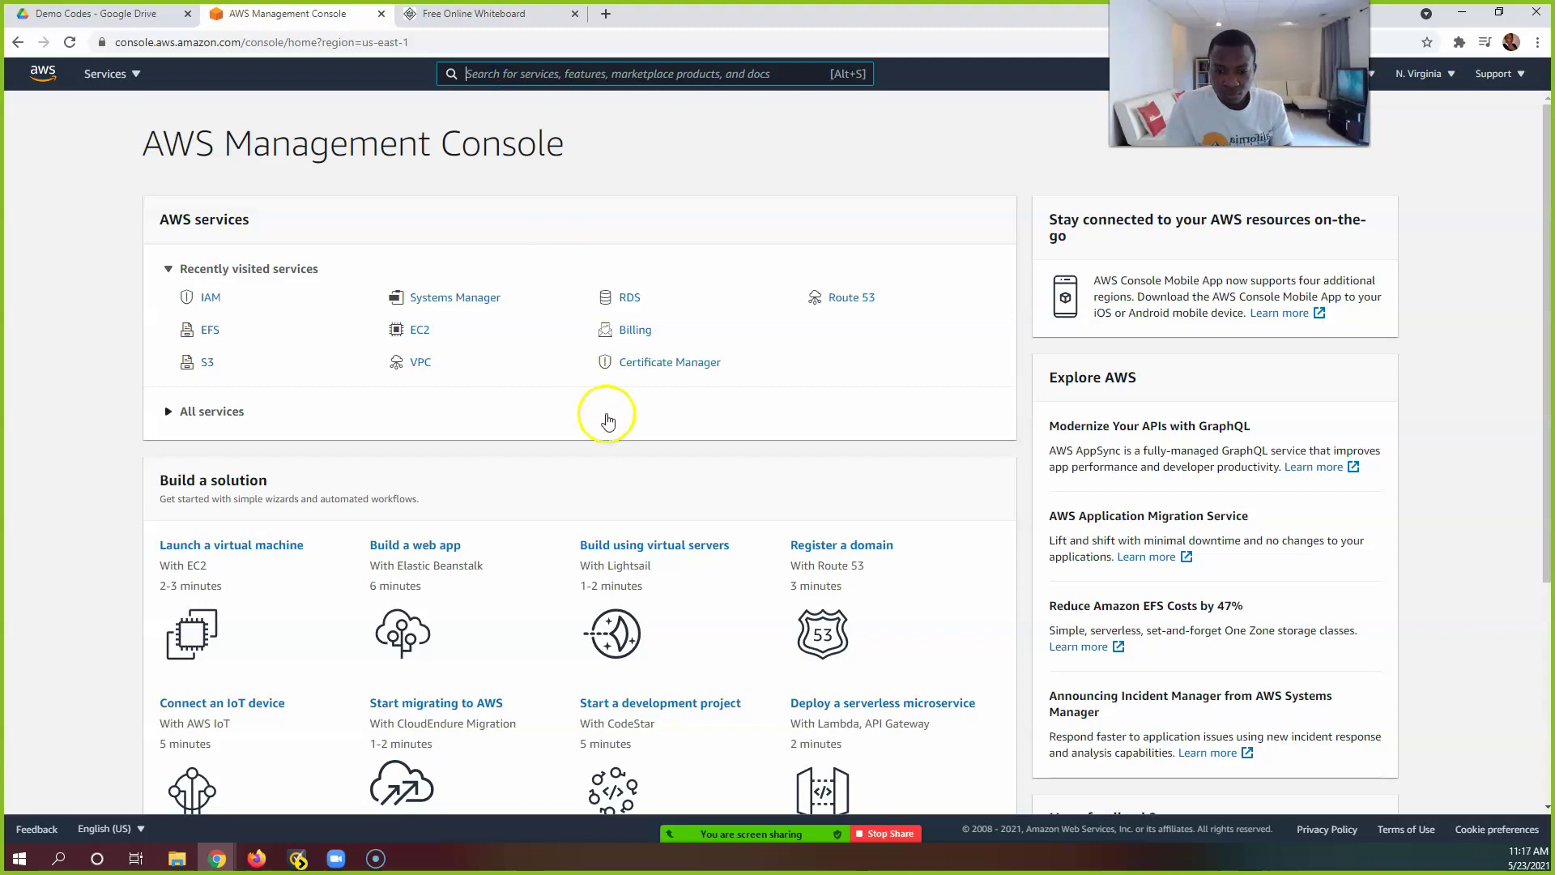
left_click(499, 68)
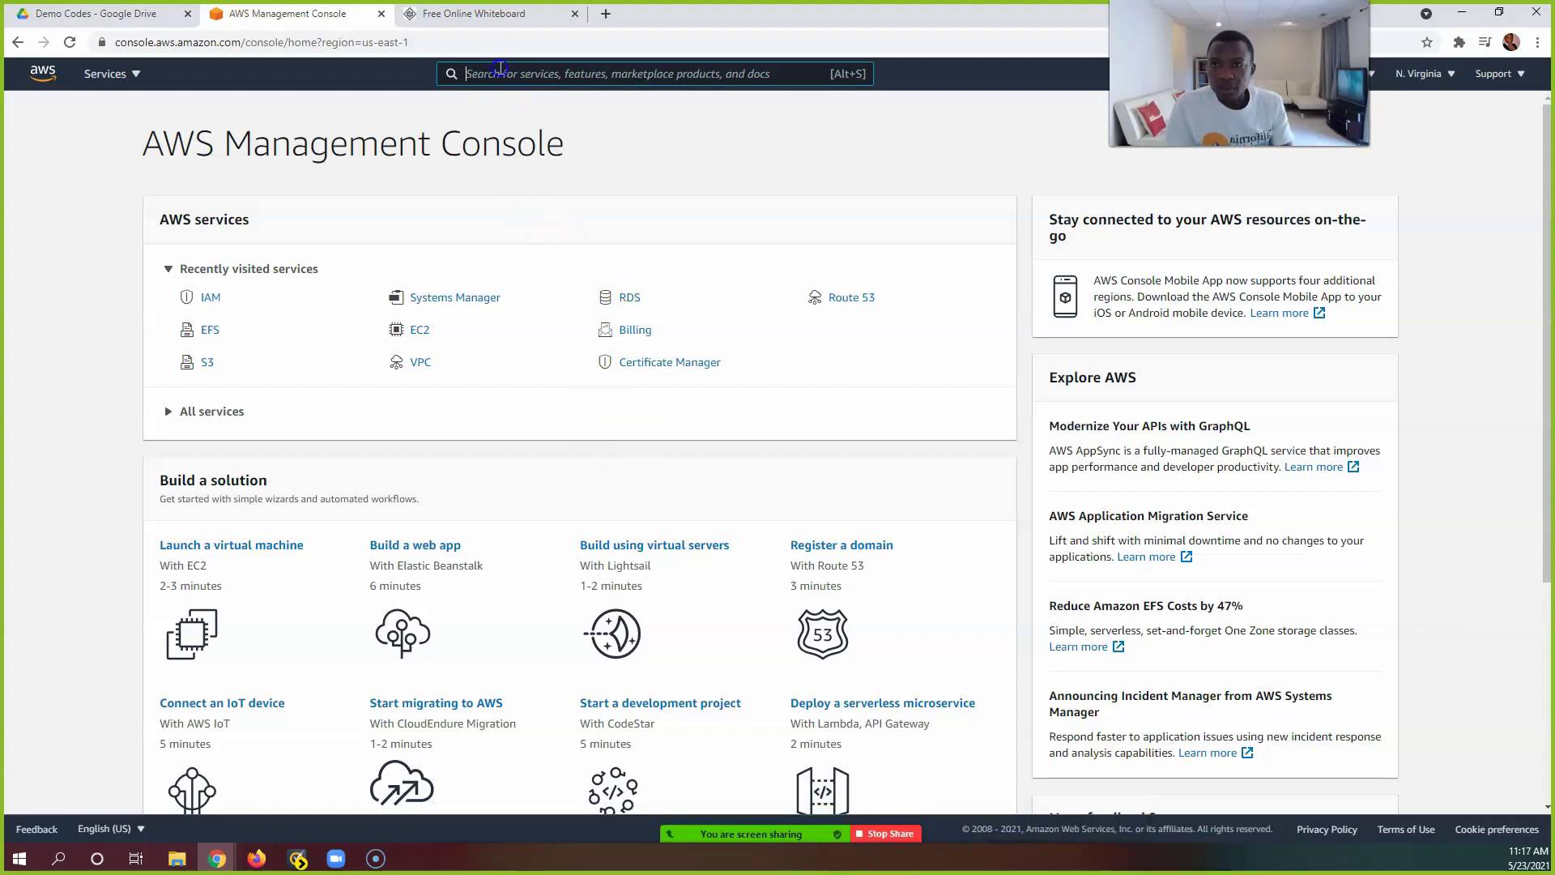
type("e")
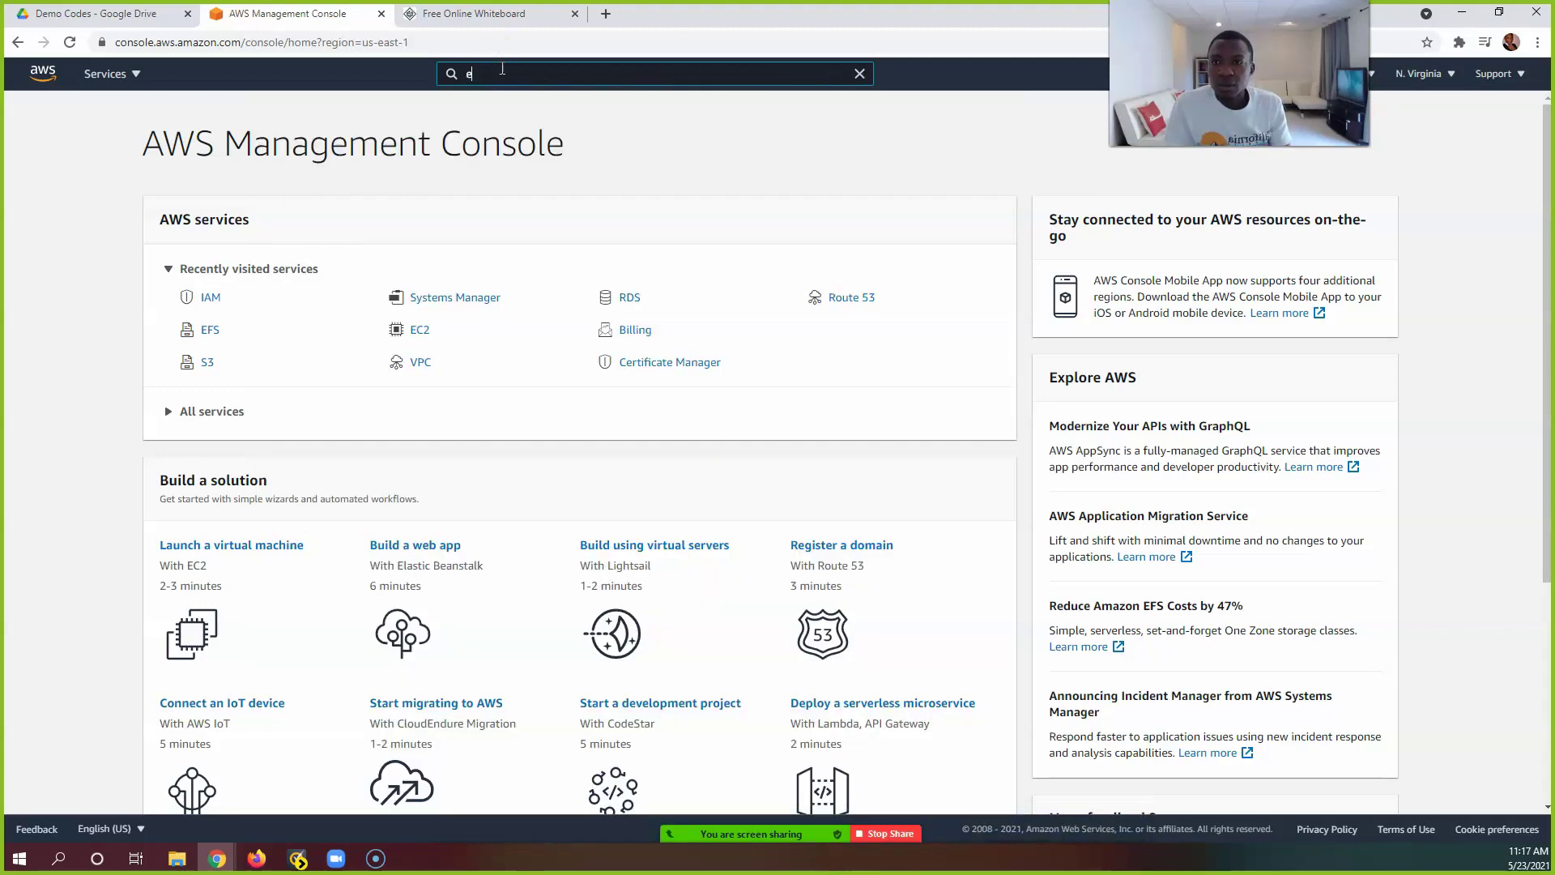
type("c2")
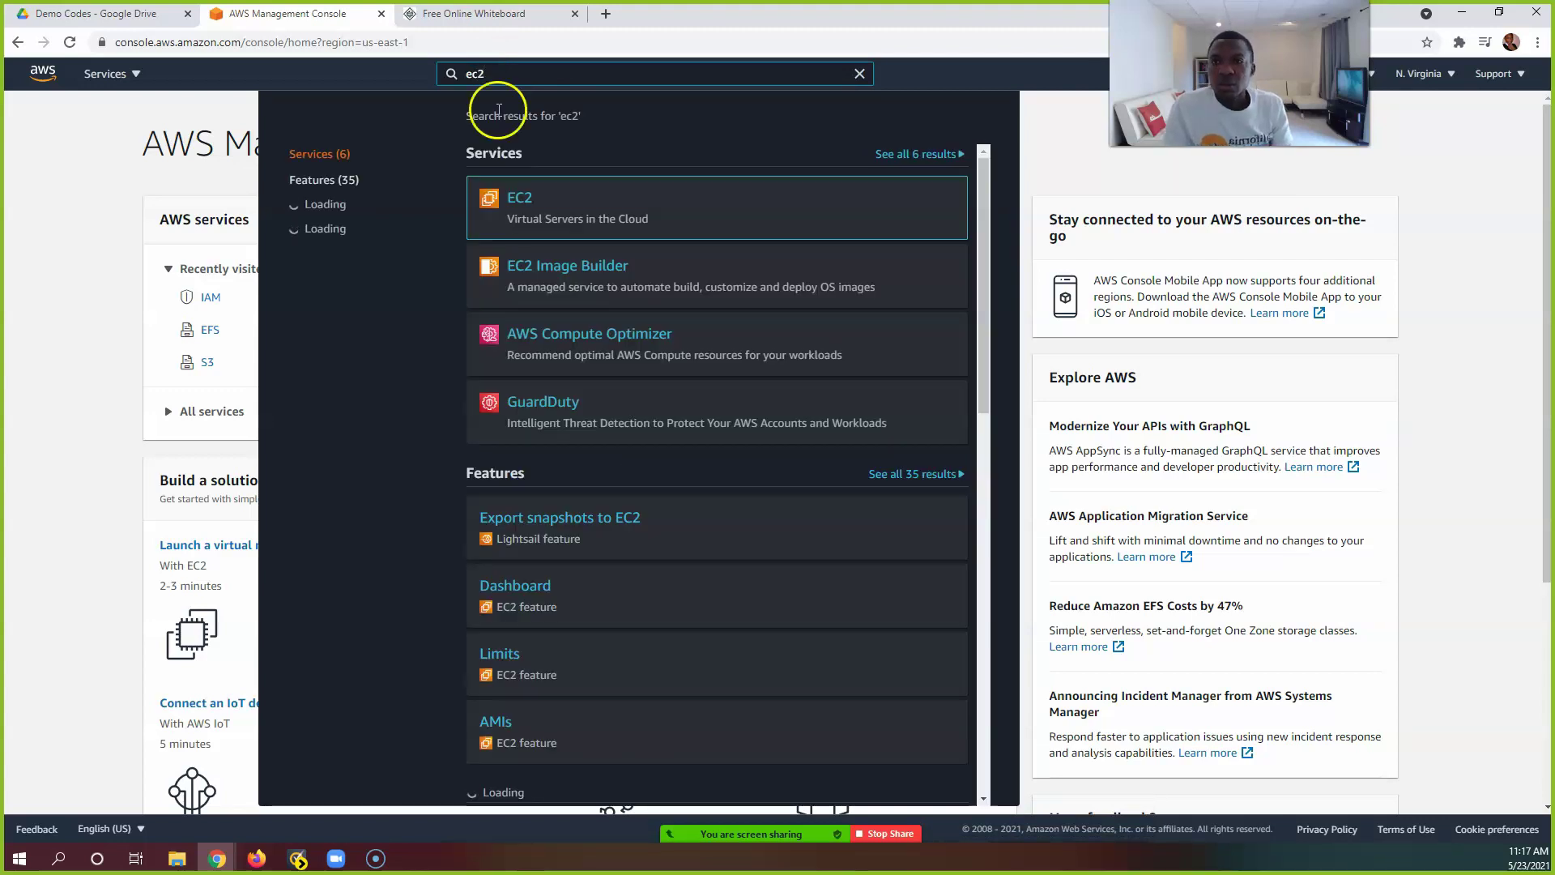
left_click(514, 199)
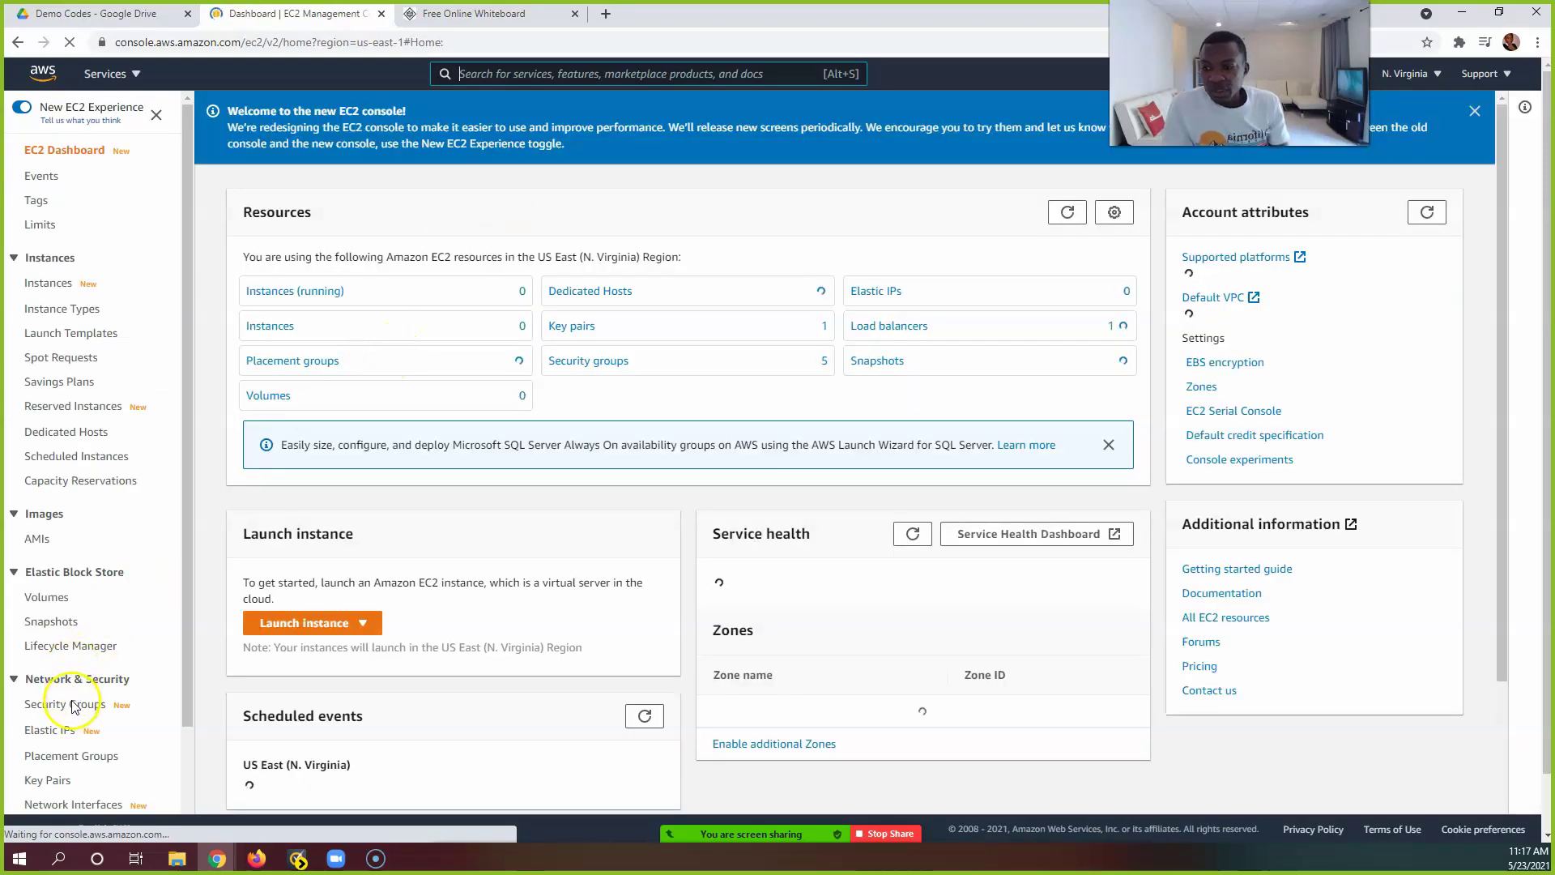
Step: Show the Security Groups list under Network & Security, with ELBSG, WSSG, DBSG and EFSSG
left_click(69, 705)
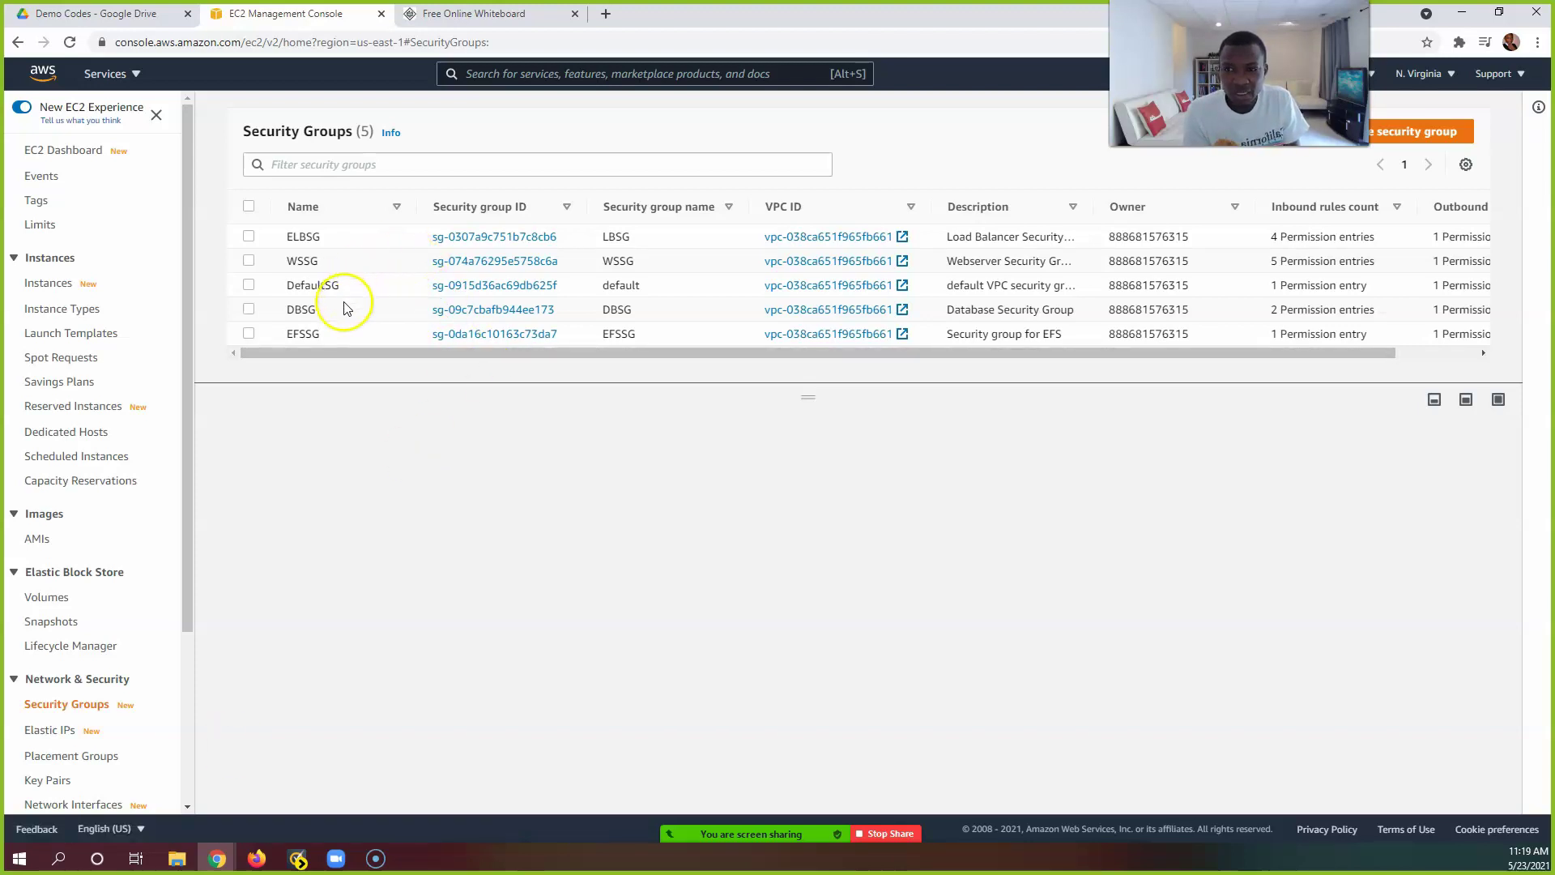
Step: Delete the EFSSG security group and refresh, leaving ELBSG, WSSG, DefaultSG and DBSG
left_click(248, 335)
left_click(249, 335)
left_click(249, 335)
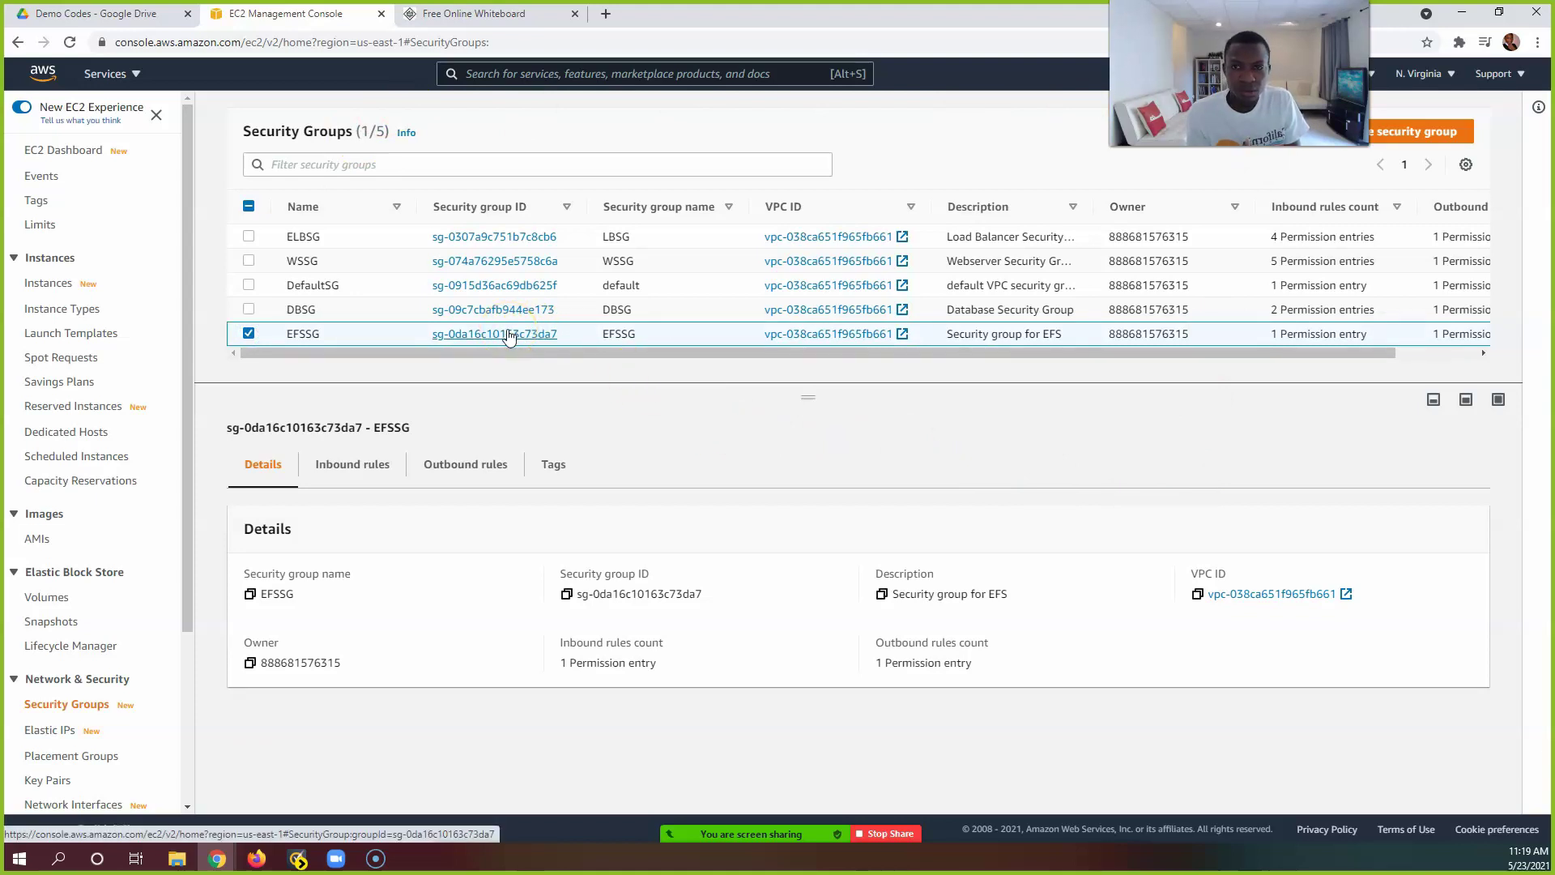
left_click(1204, 203)
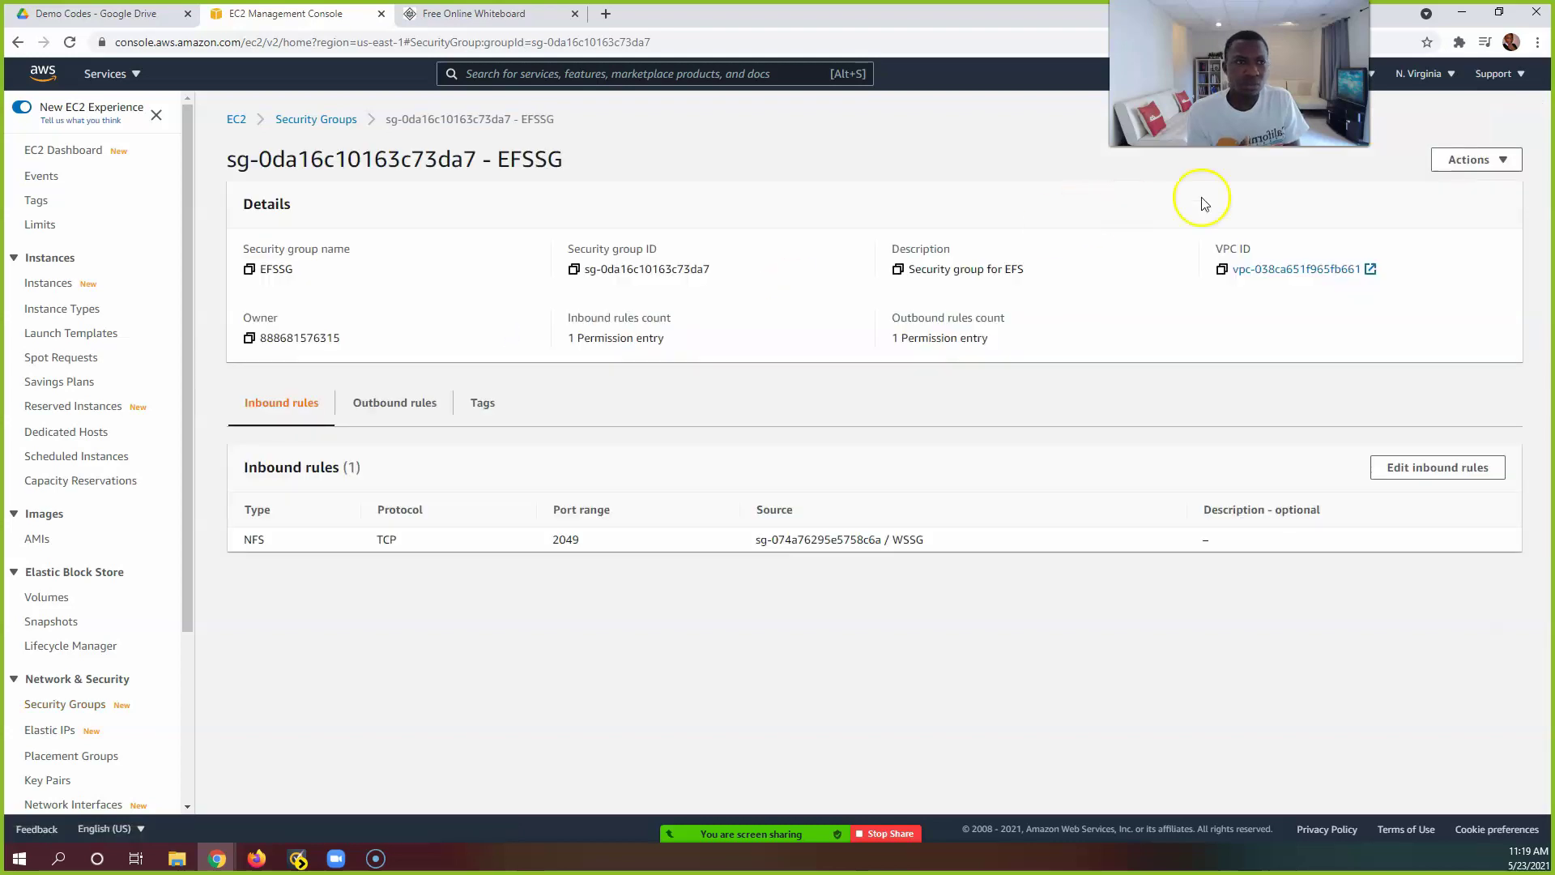
left_click(1476, 160)
left_click(1427, 290)
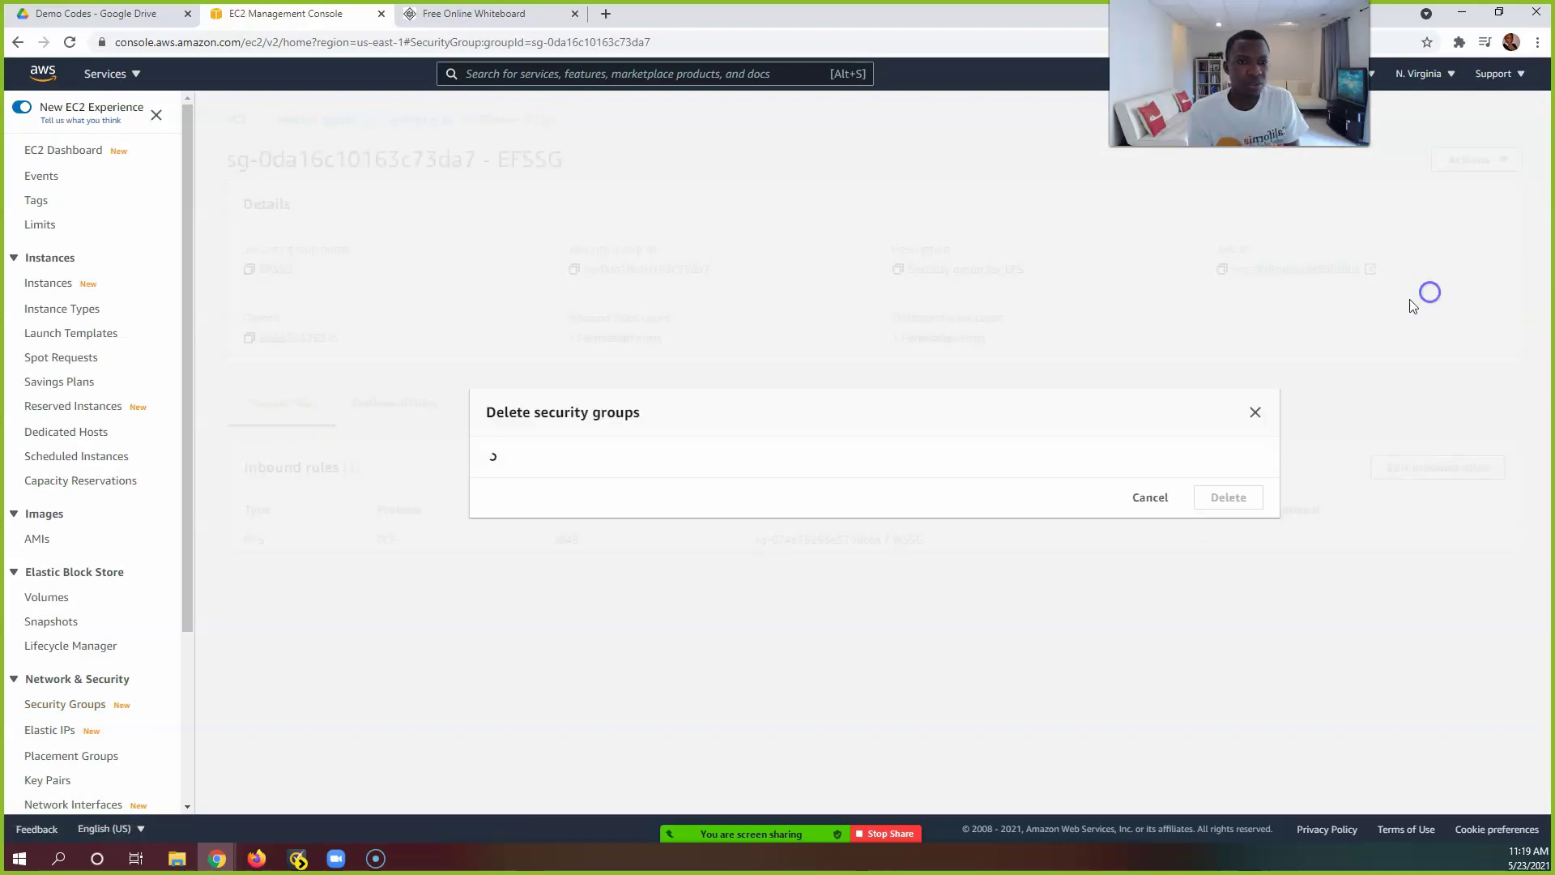
left_click(1217, 518)
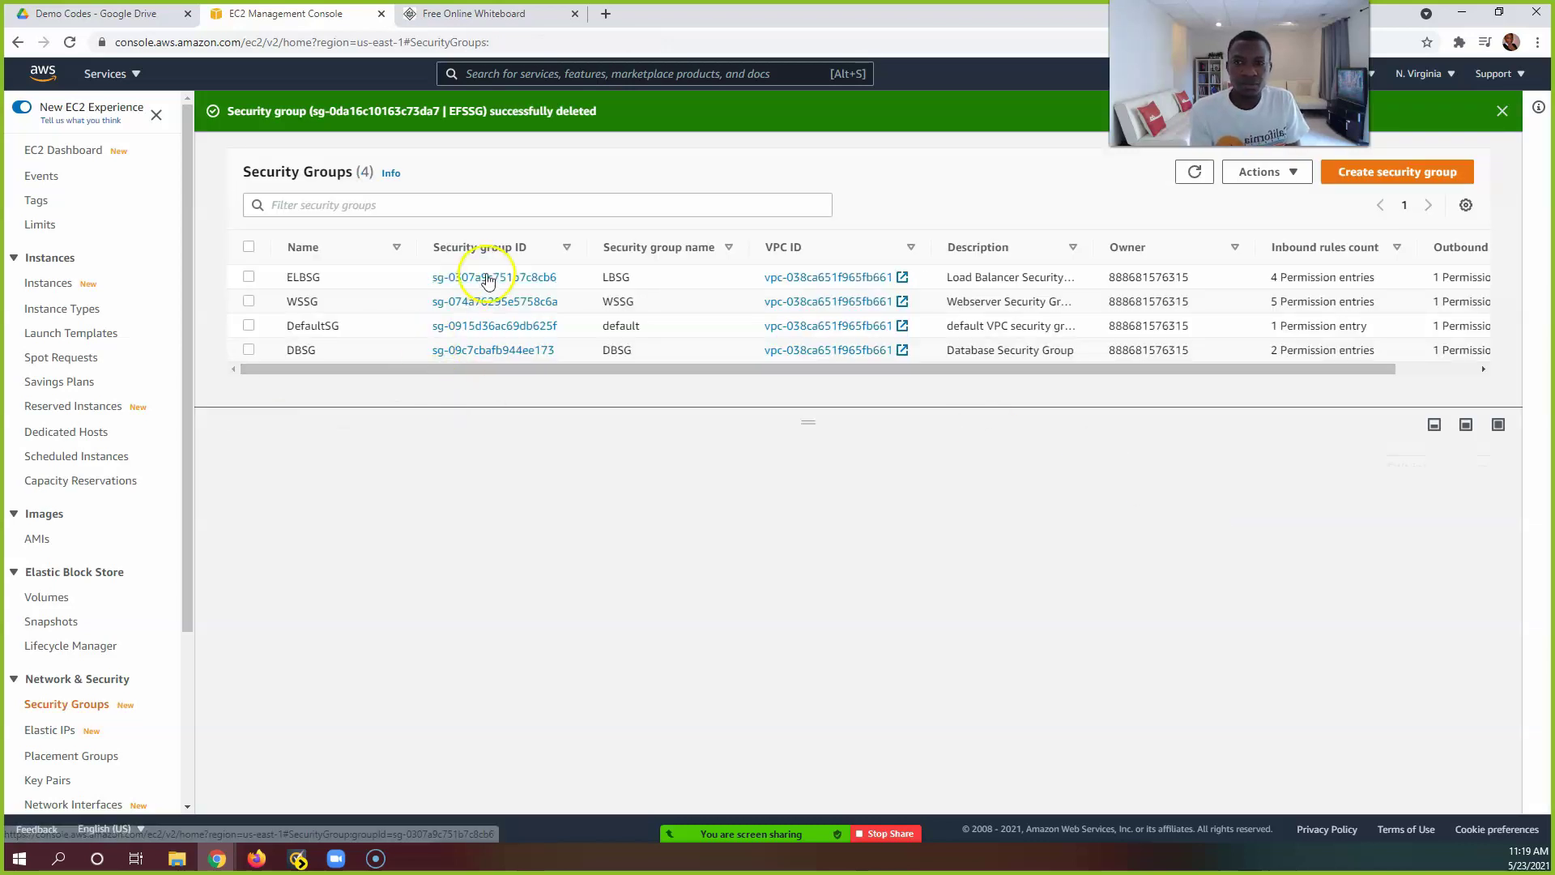
left_click(1191, 173)
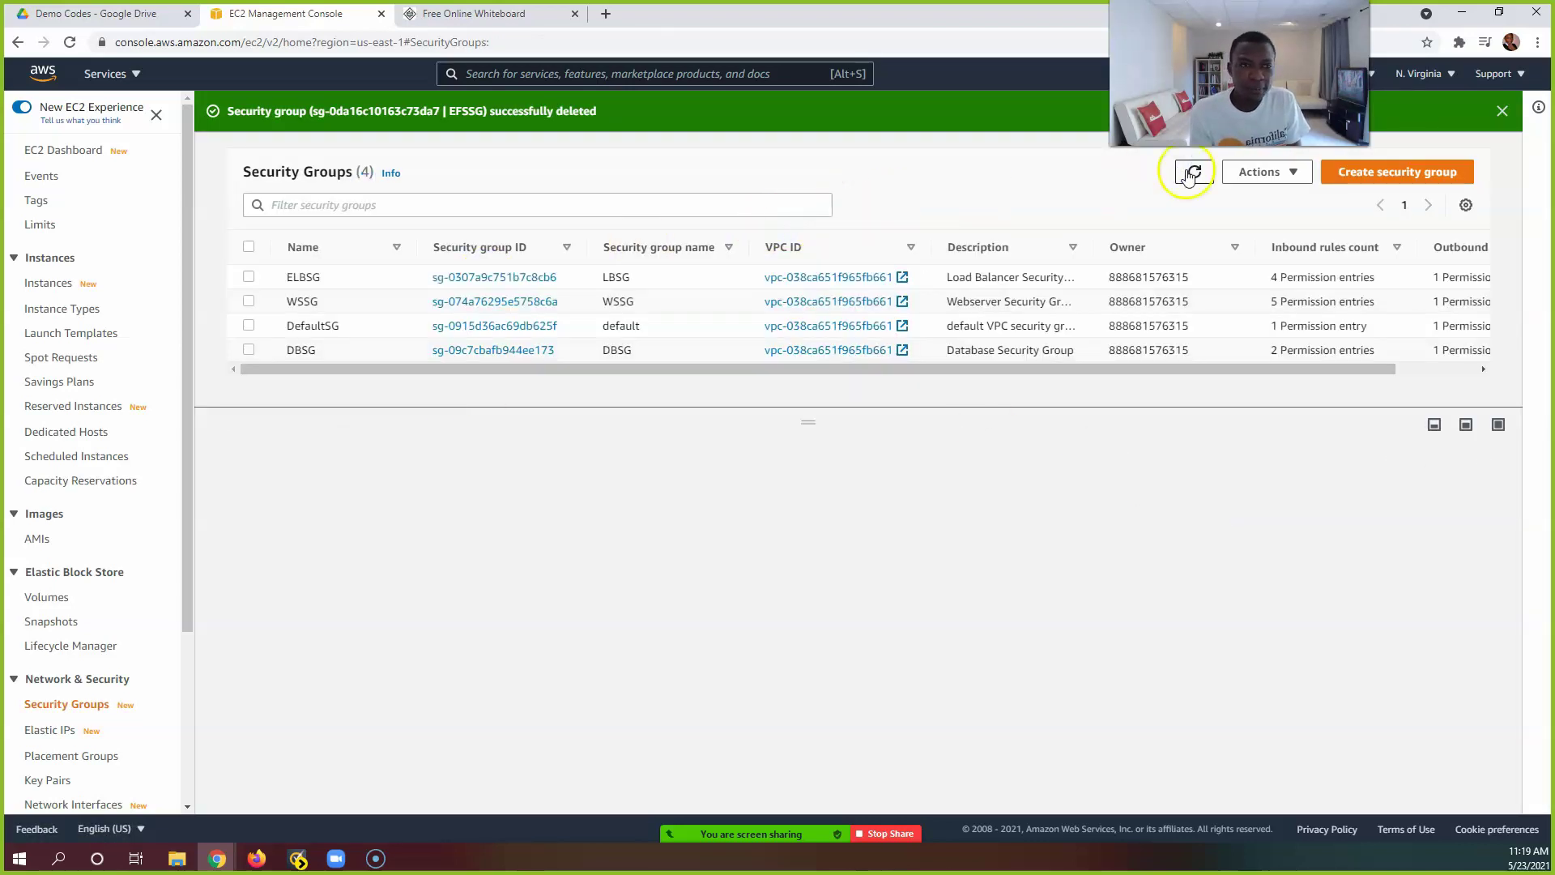
Step: Create a security group named EFSSG, described as 'Allow webservers to EFS', and scroll to its rules
left_click(1363, 173)
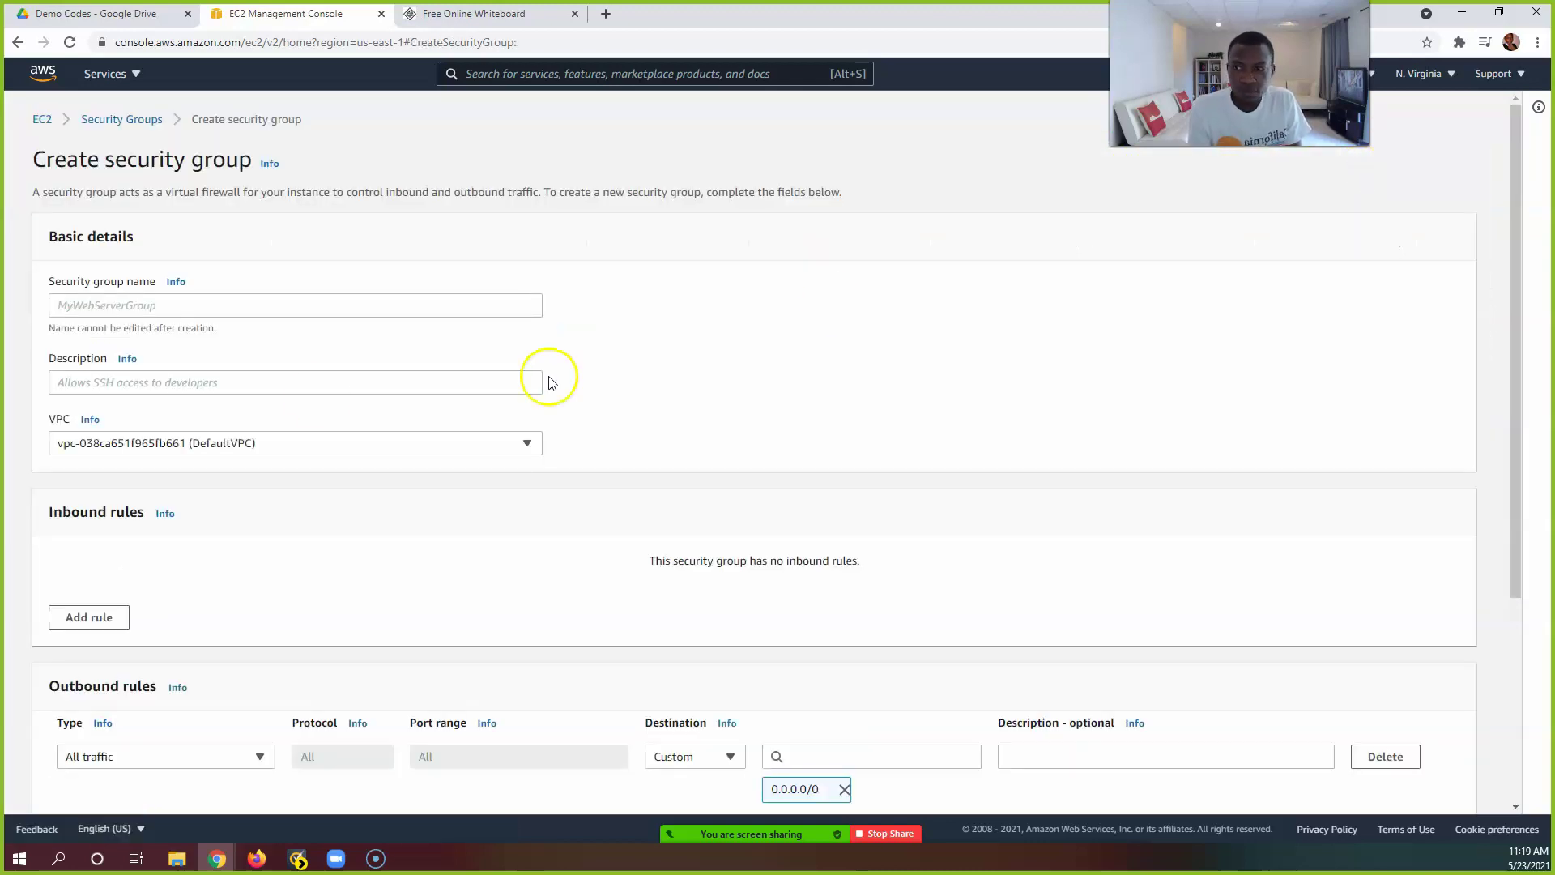
left_click(331, 303)
type("EFSSG")
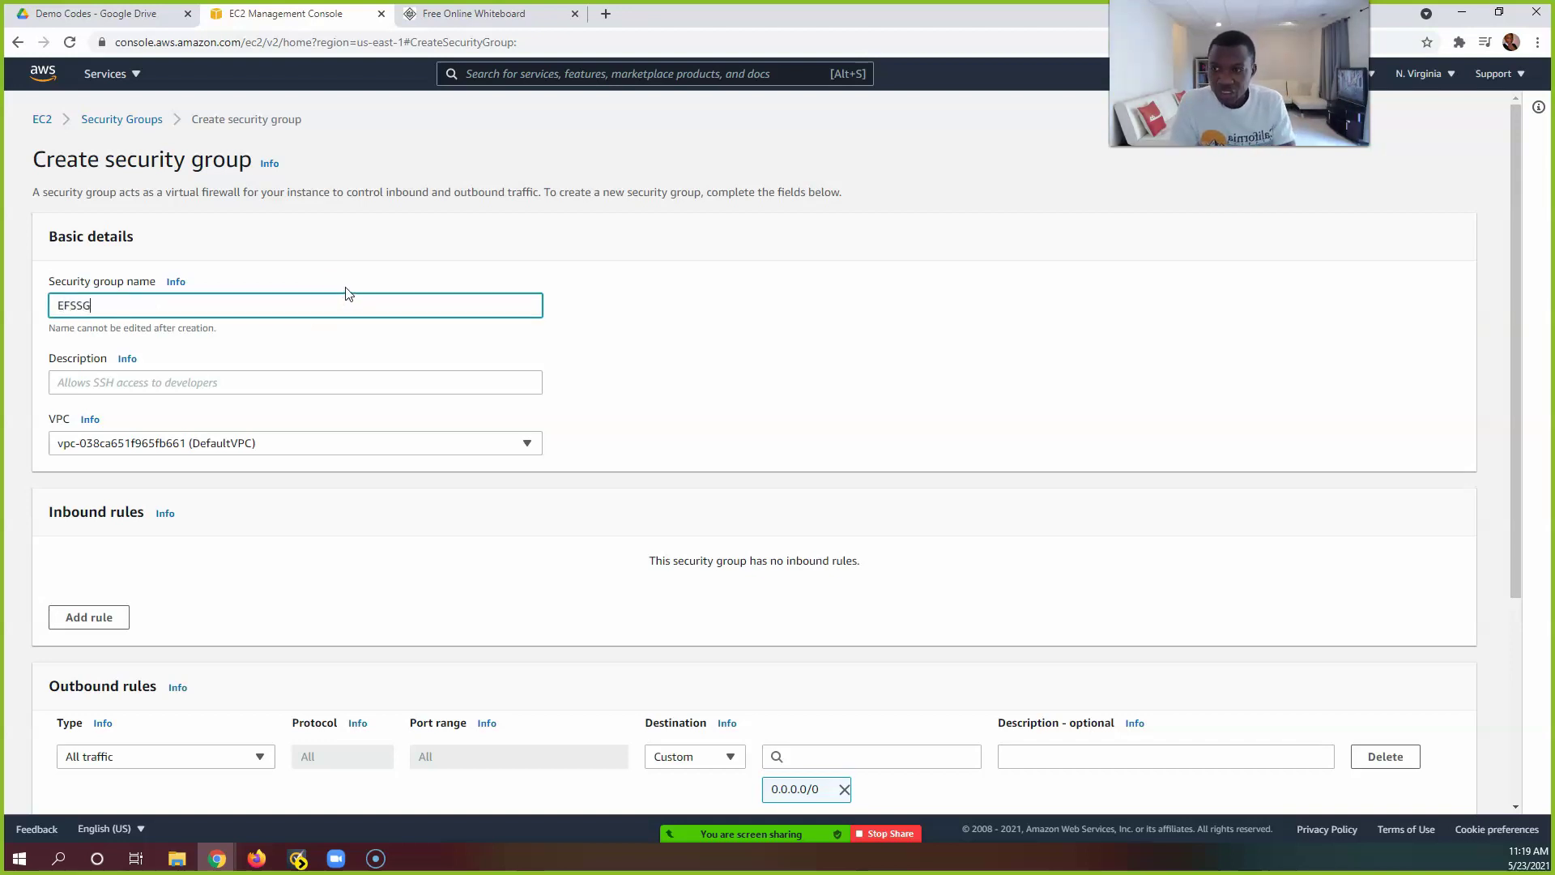
left_click(205, 382)
type("Allow")
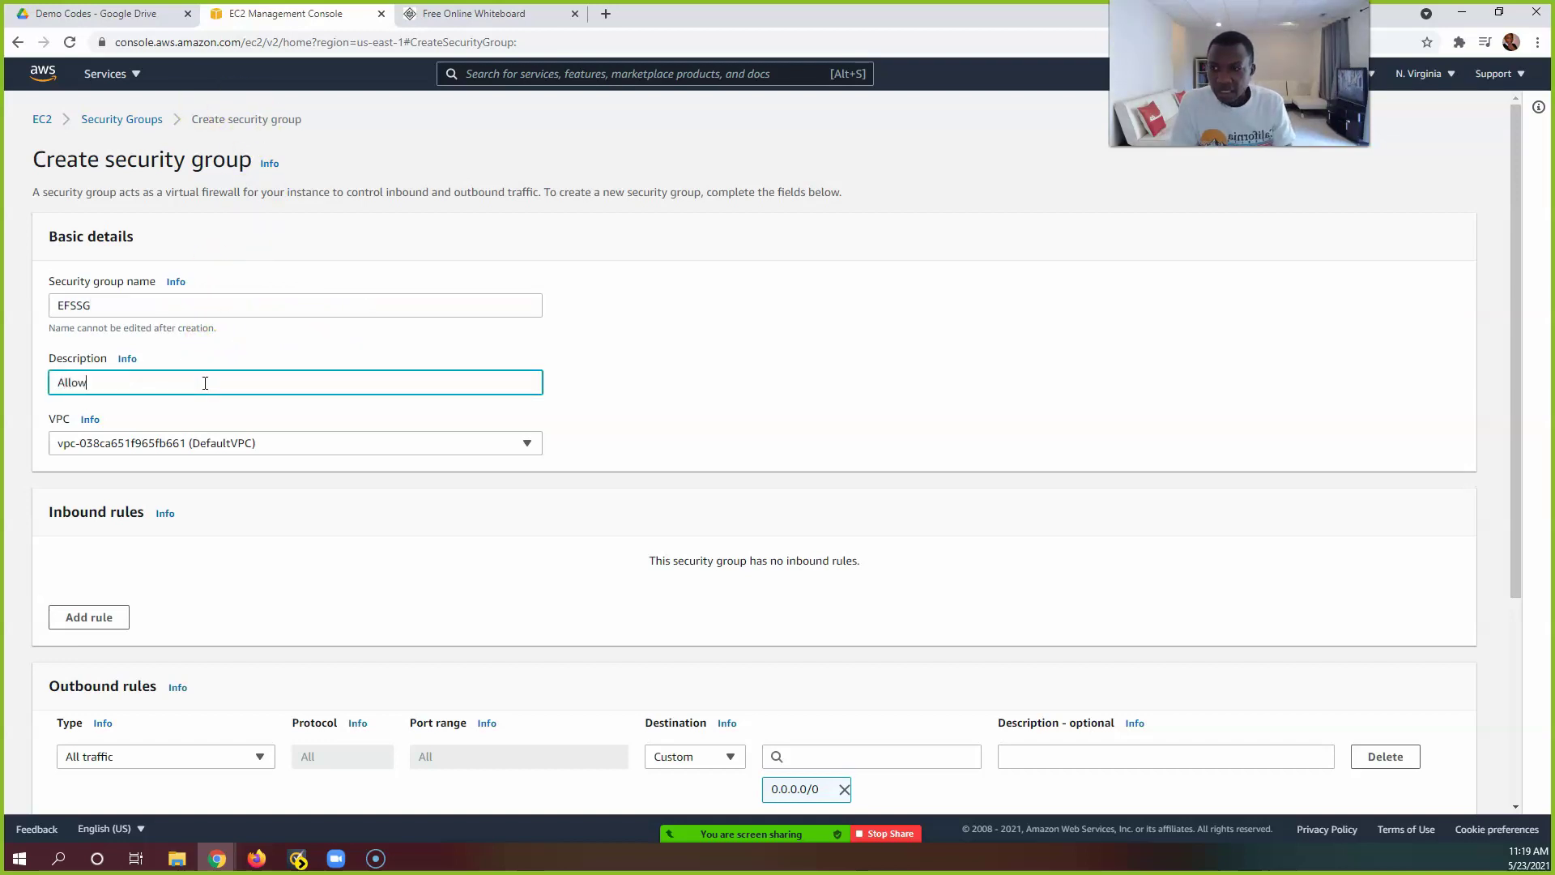
type(" w")
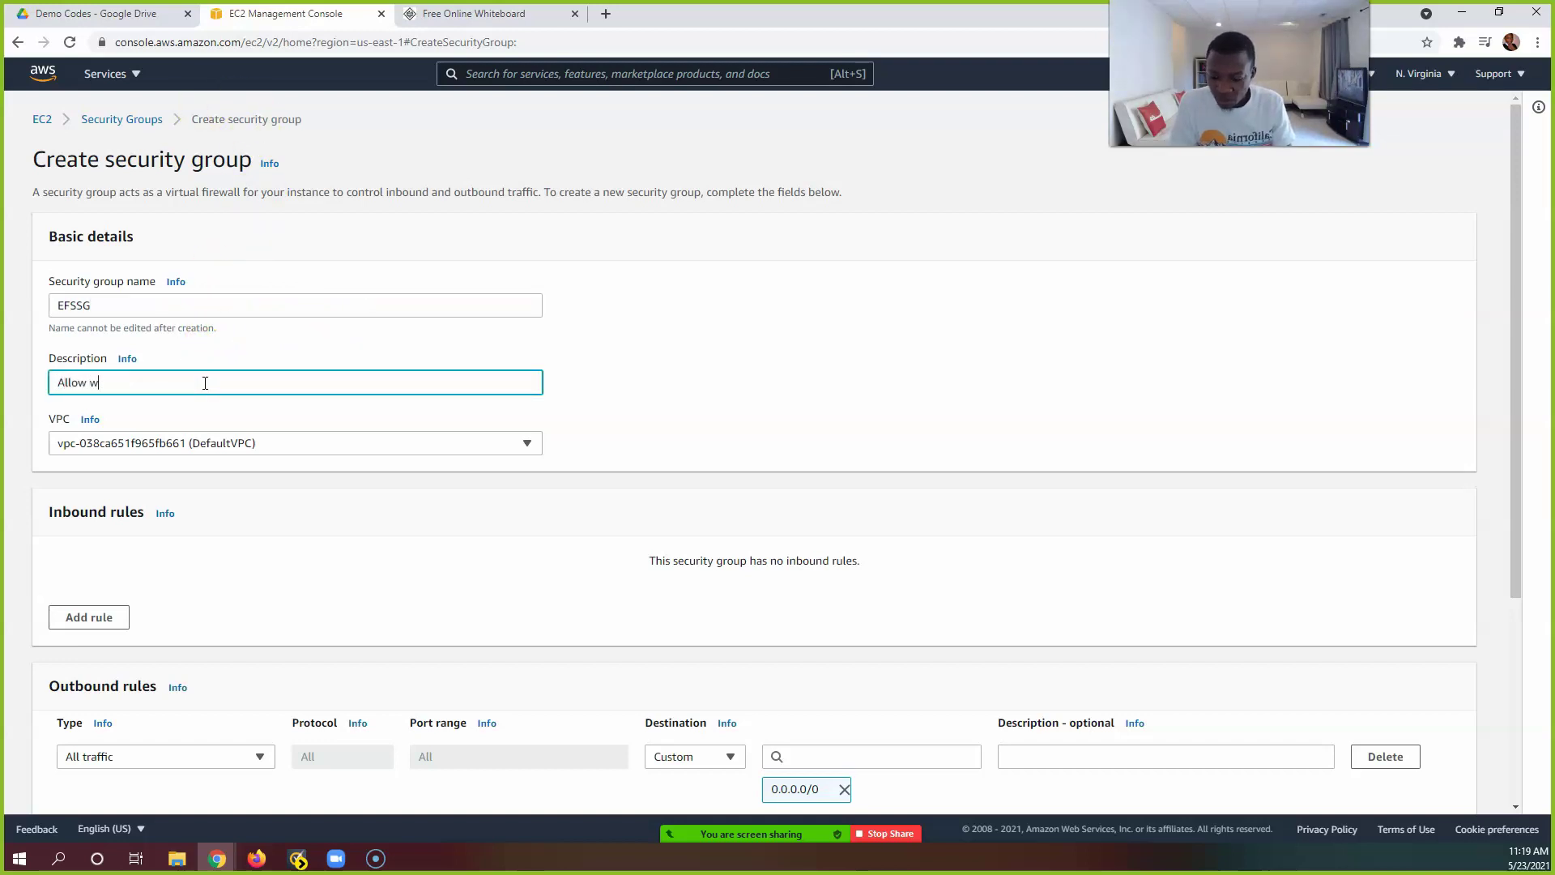
type("ebservers ")
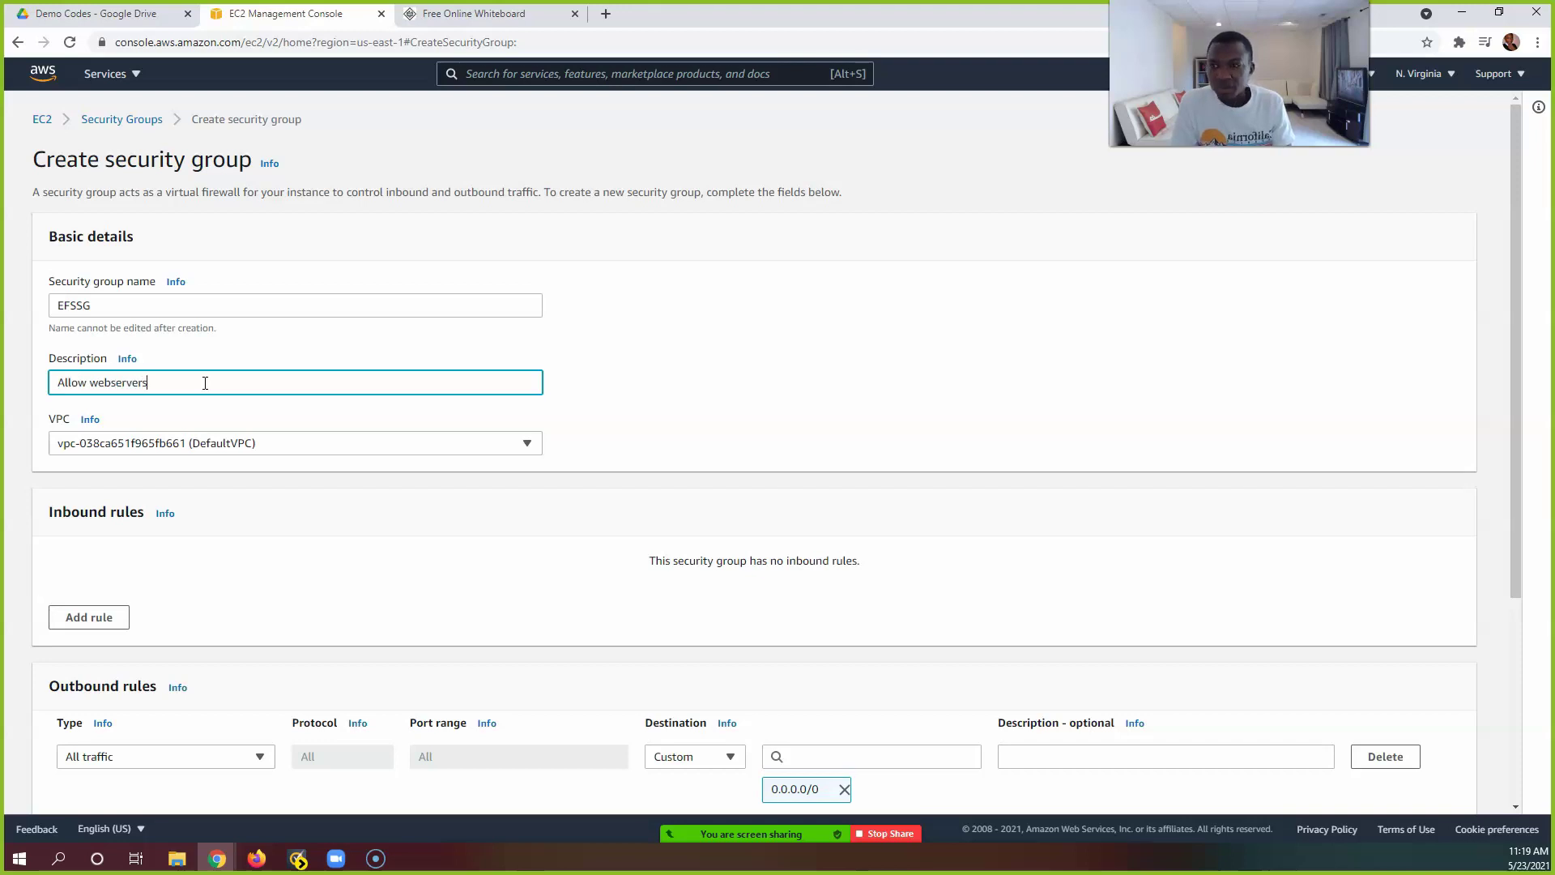
type("to EFS")
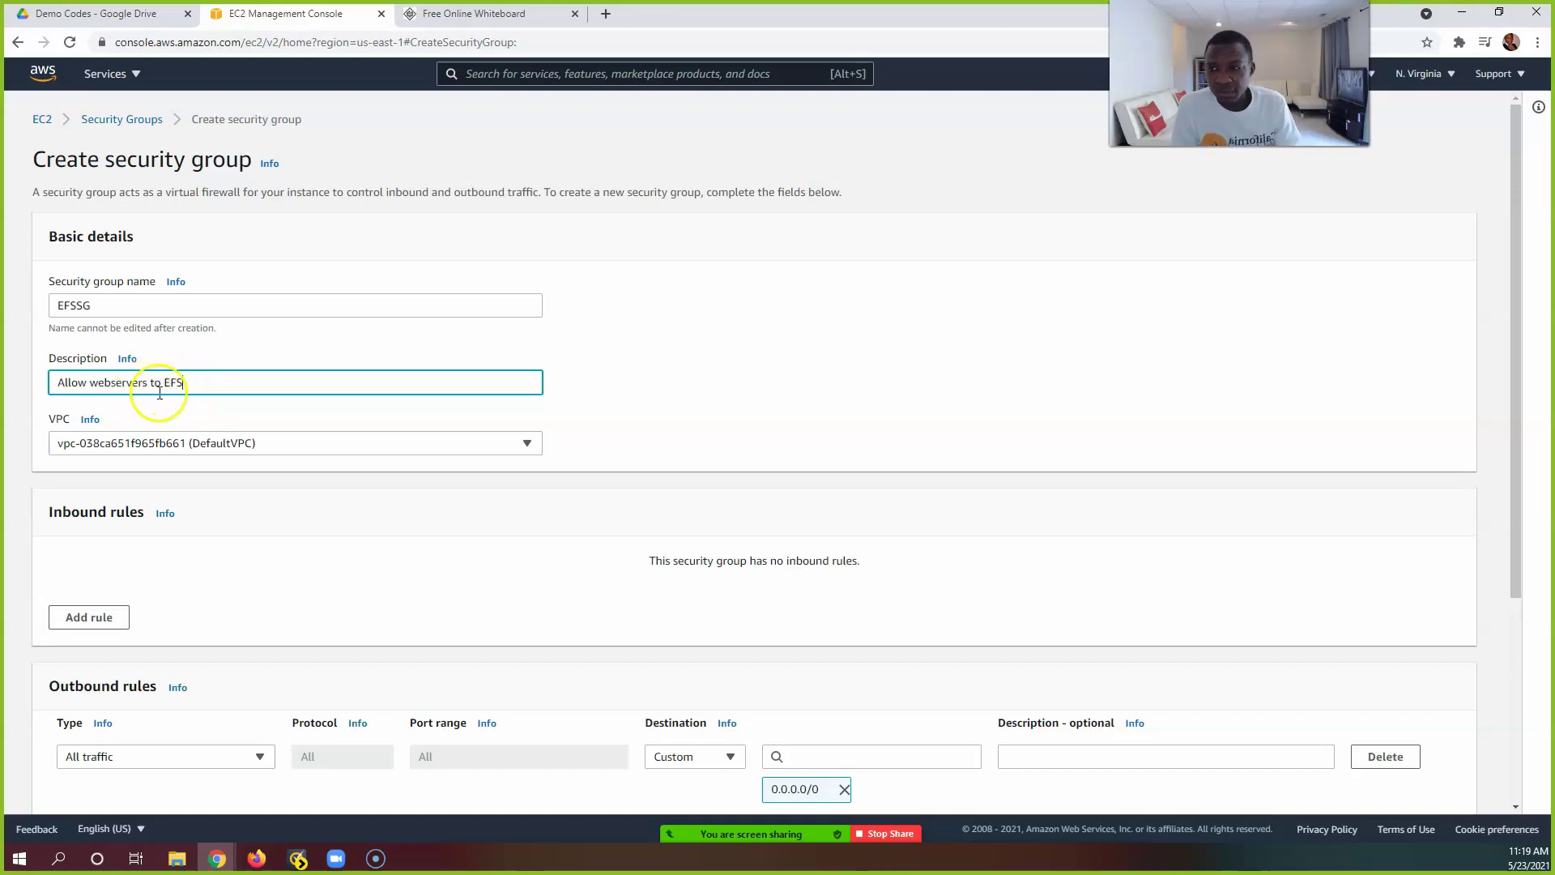
scroll(263, 382, "down", 1)
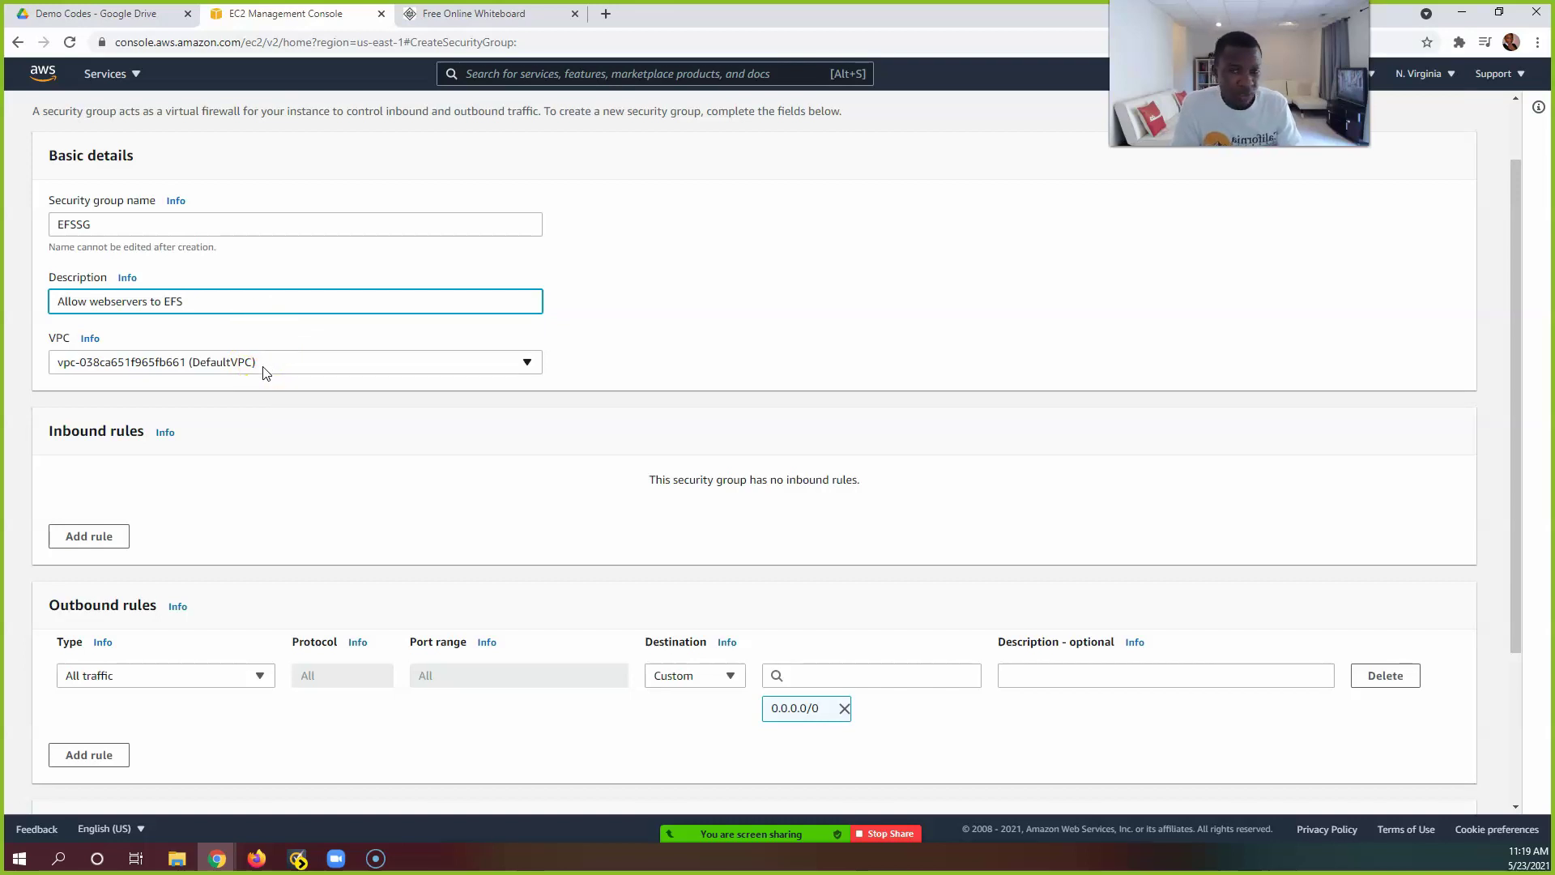
scroll(263, 372, "down", 2)
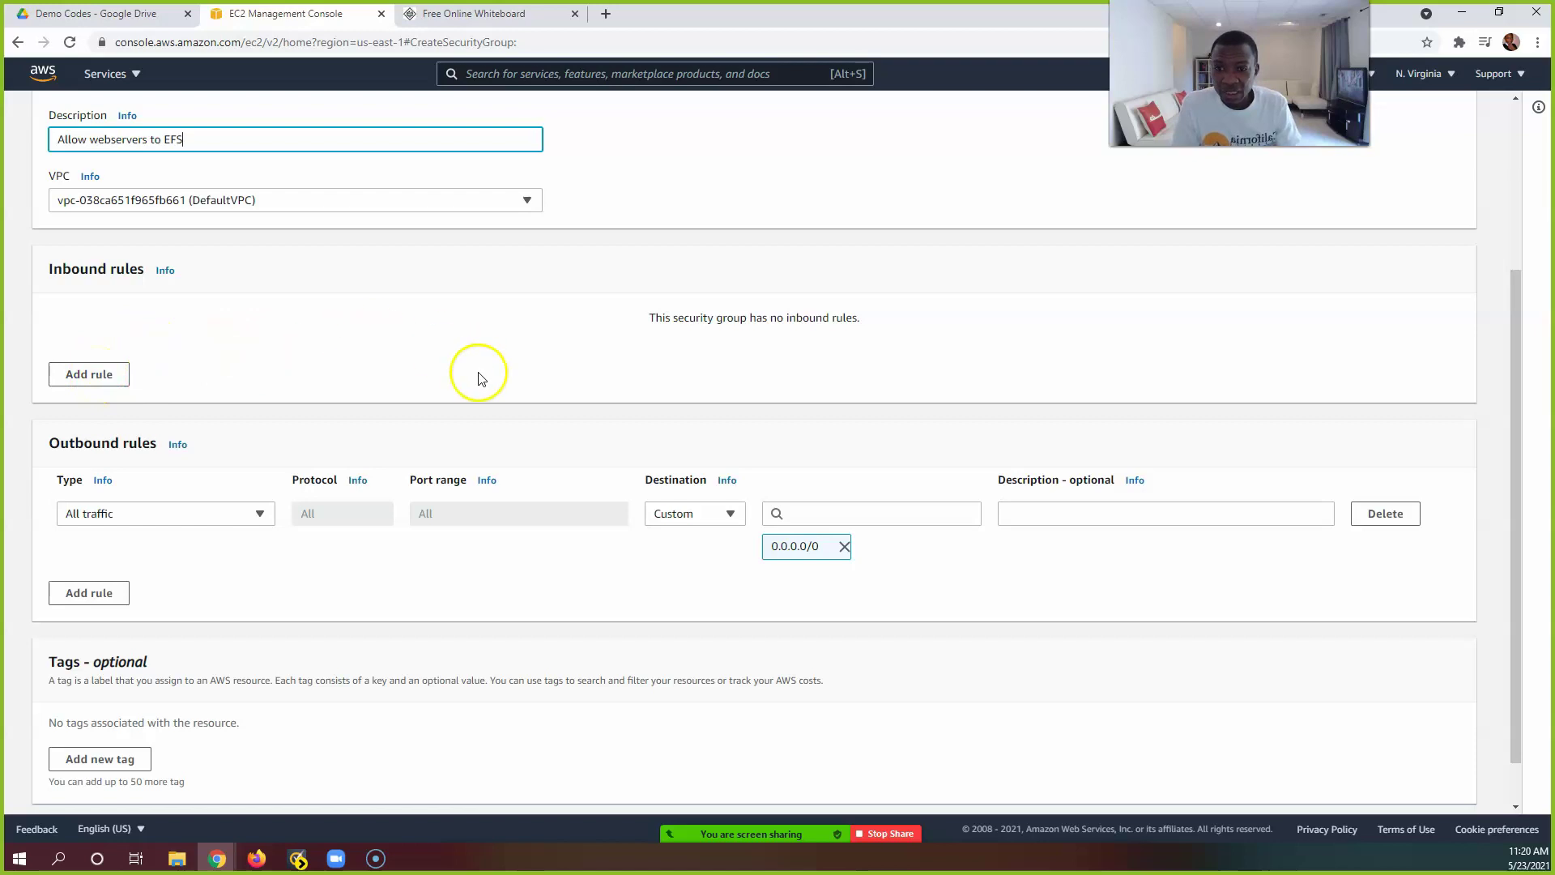
Step: Add an inbound rule of type NFS
left_click(106, 376)
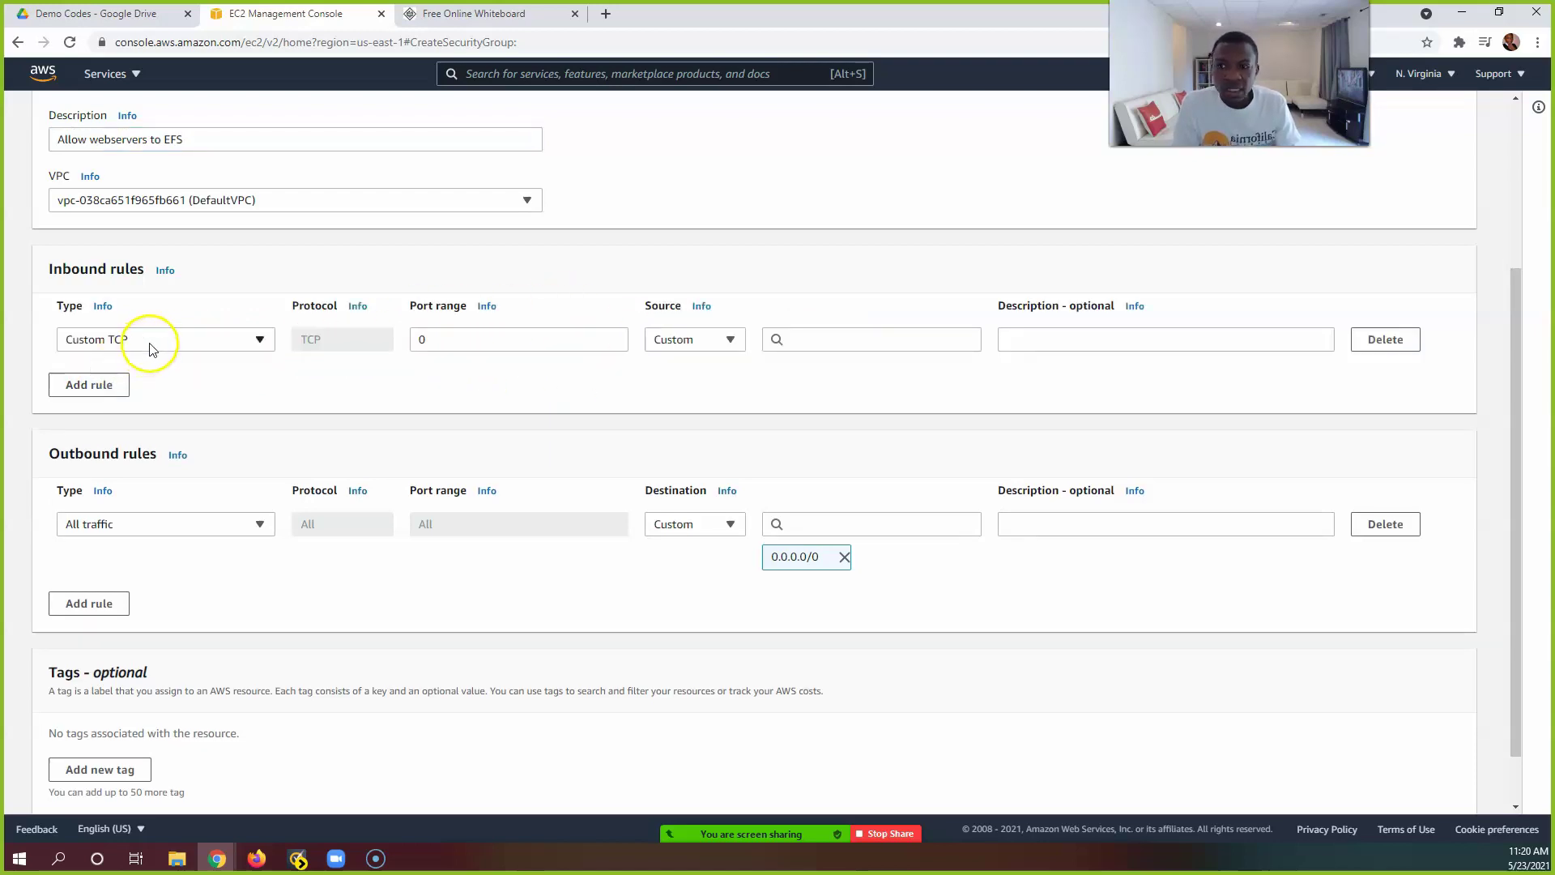
left_click(149, 347)
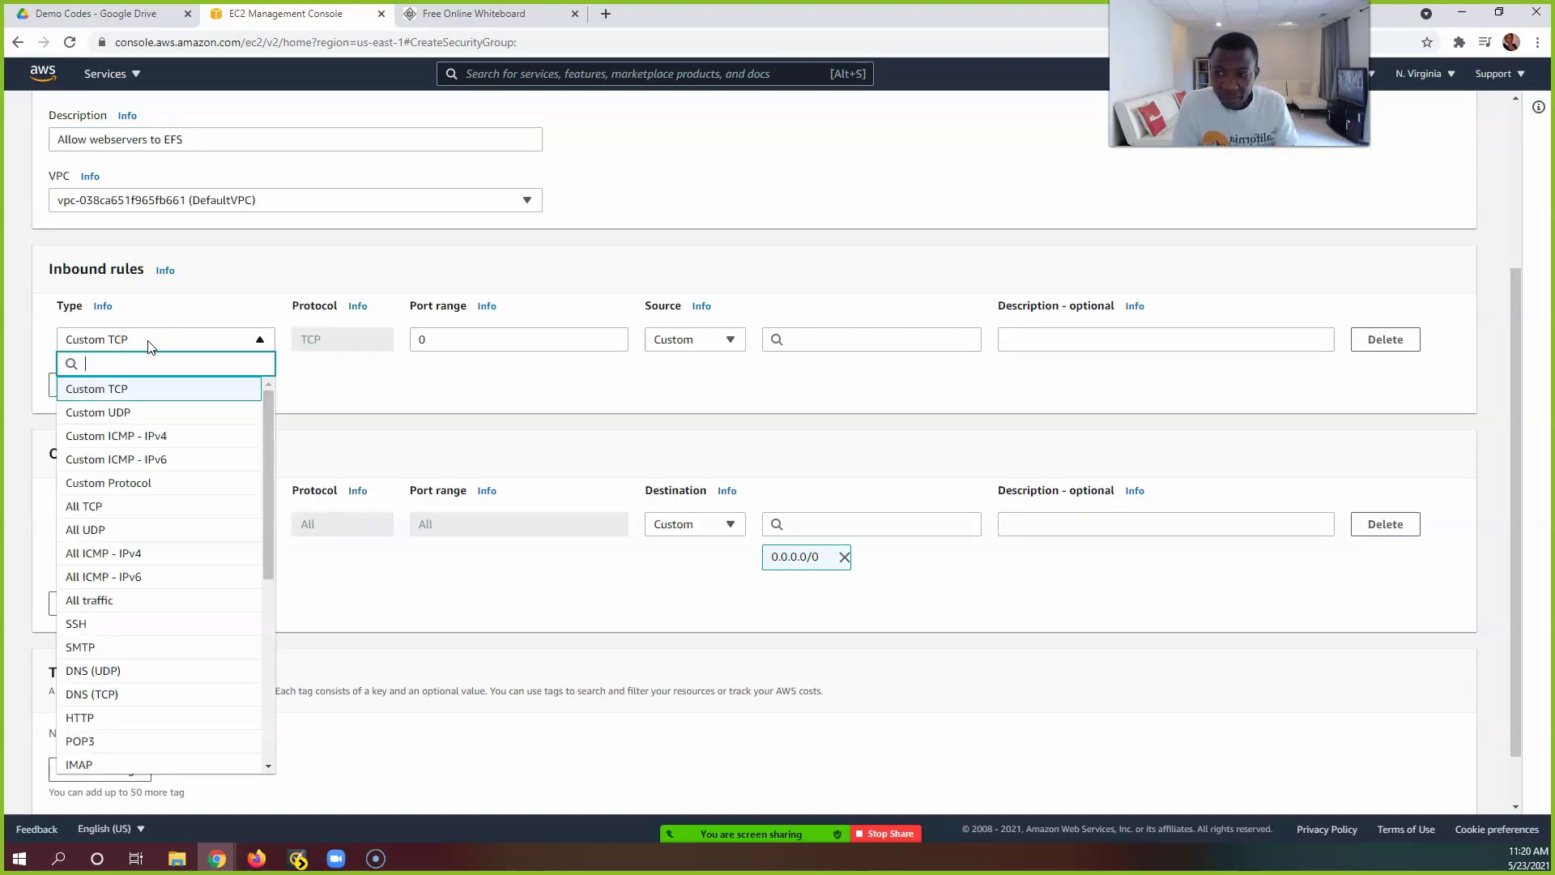
type("nf")
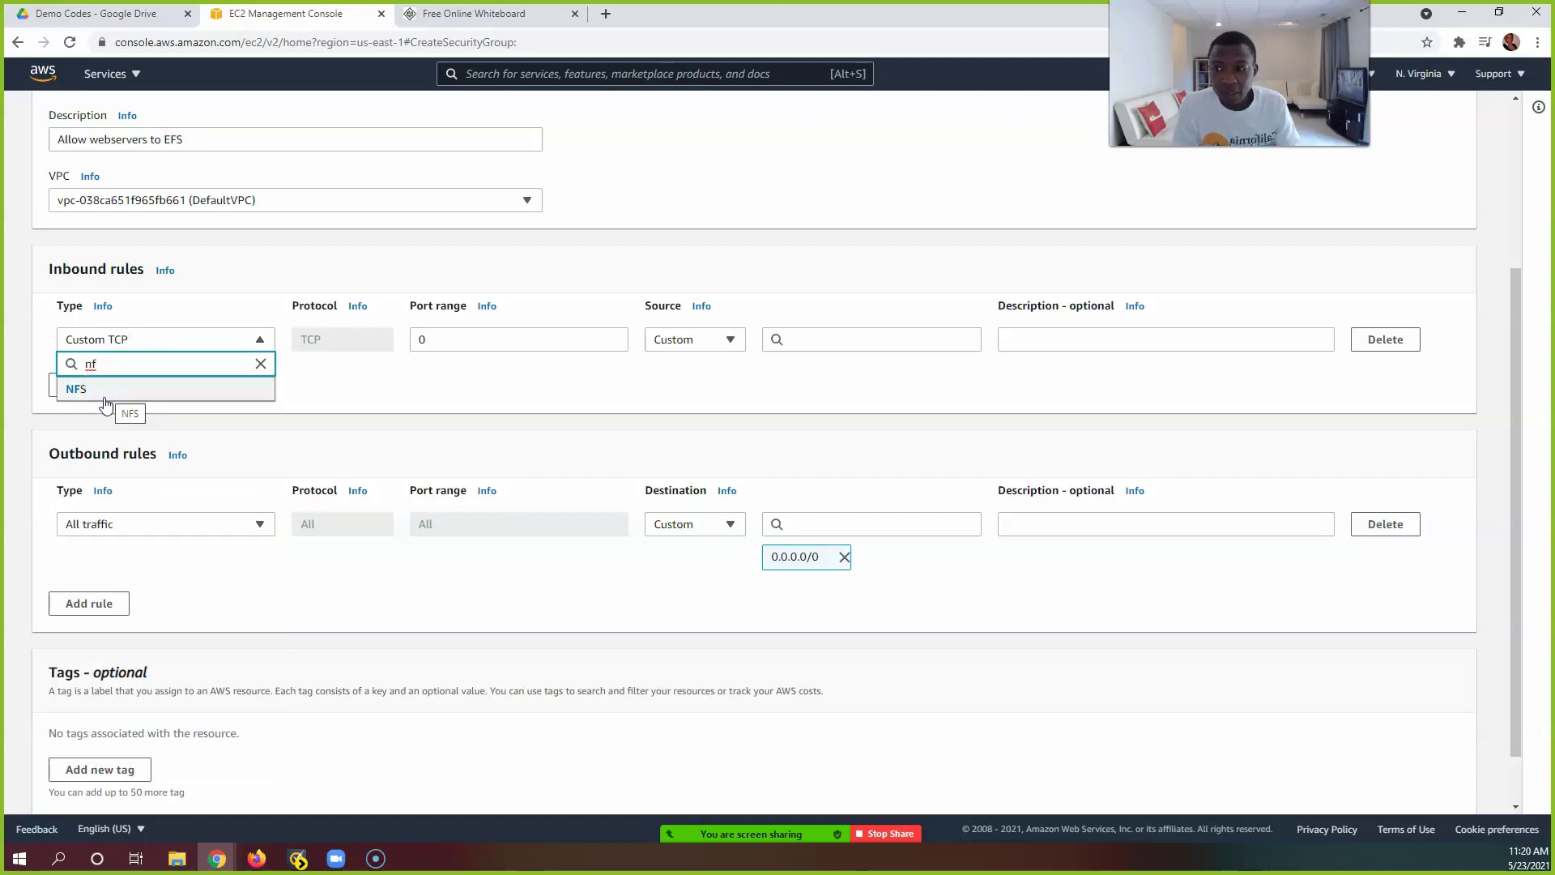
left_click(108, 395)
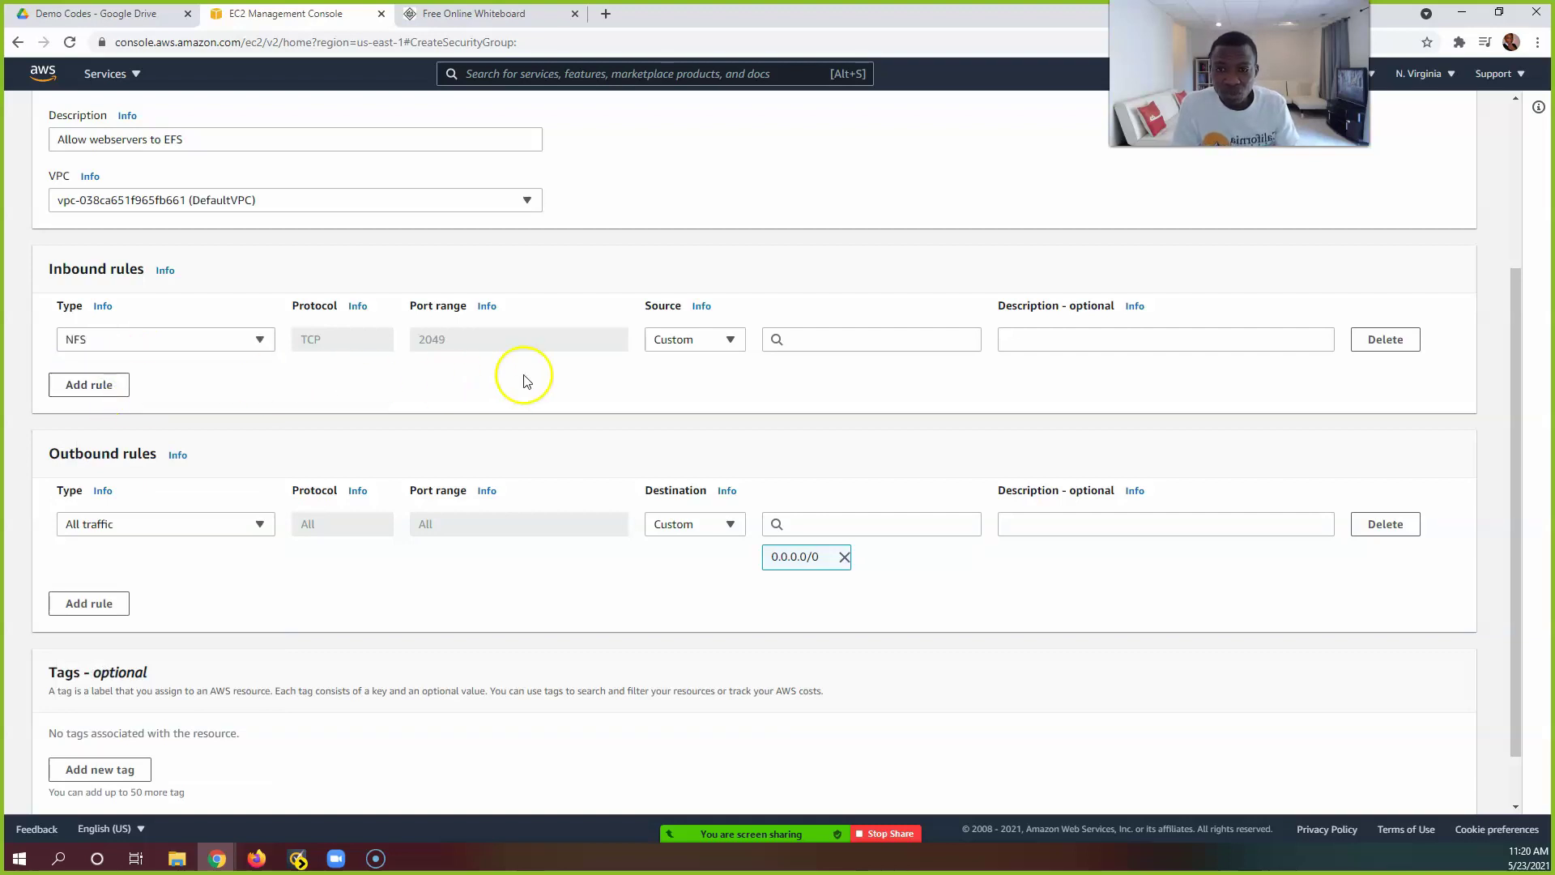
Step: Keep the NFS rule's source as Custom and locate the WSSG group among the source suggestions
left_click(685, 347)
left_click(686, 346)
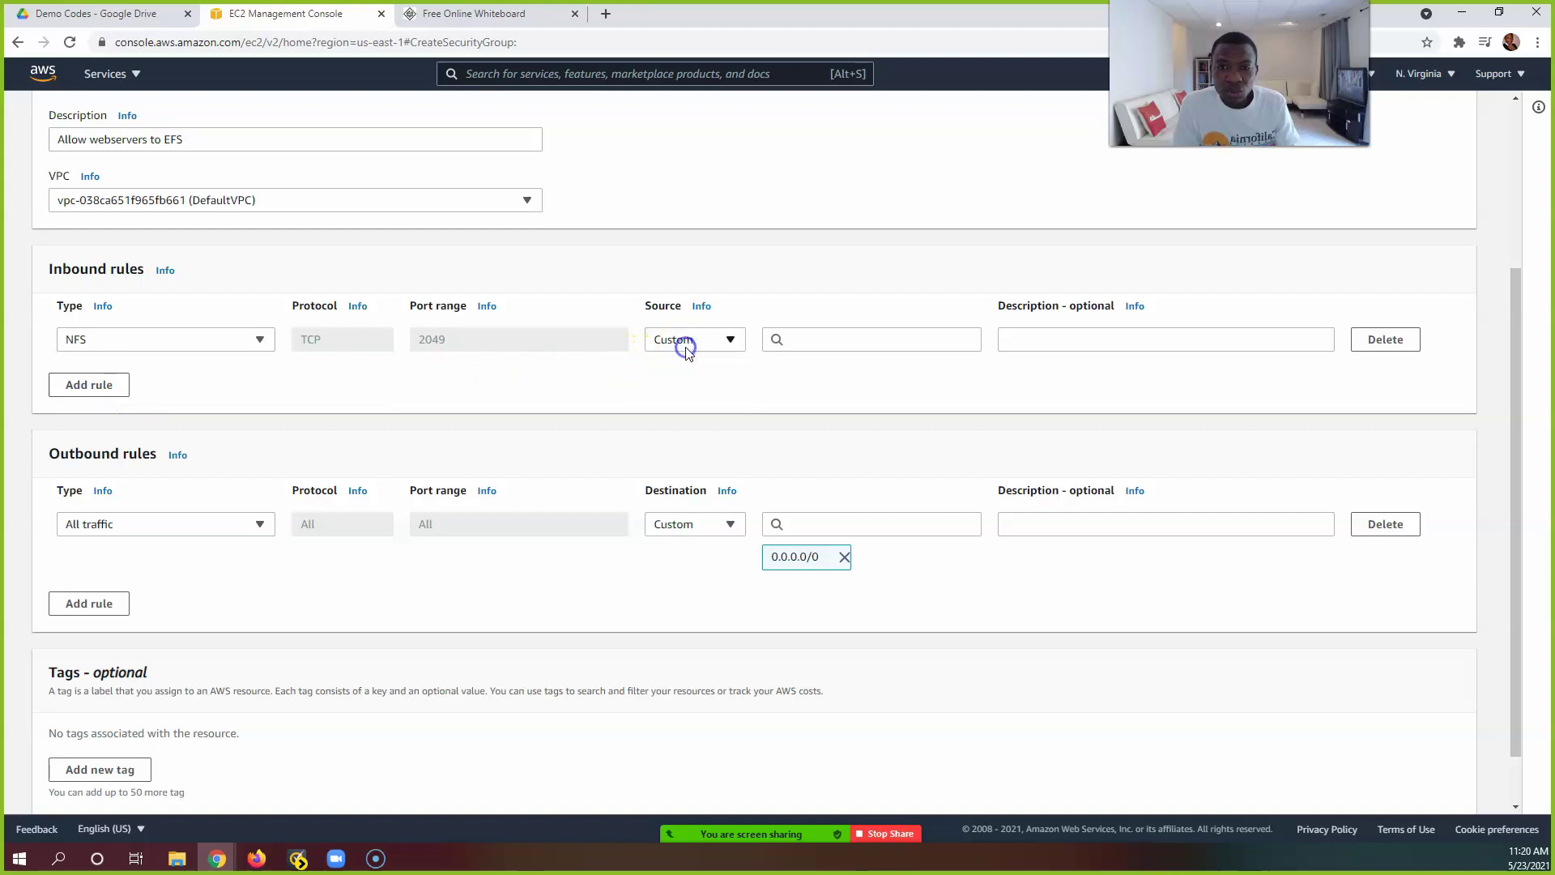
left_click(847, 347)
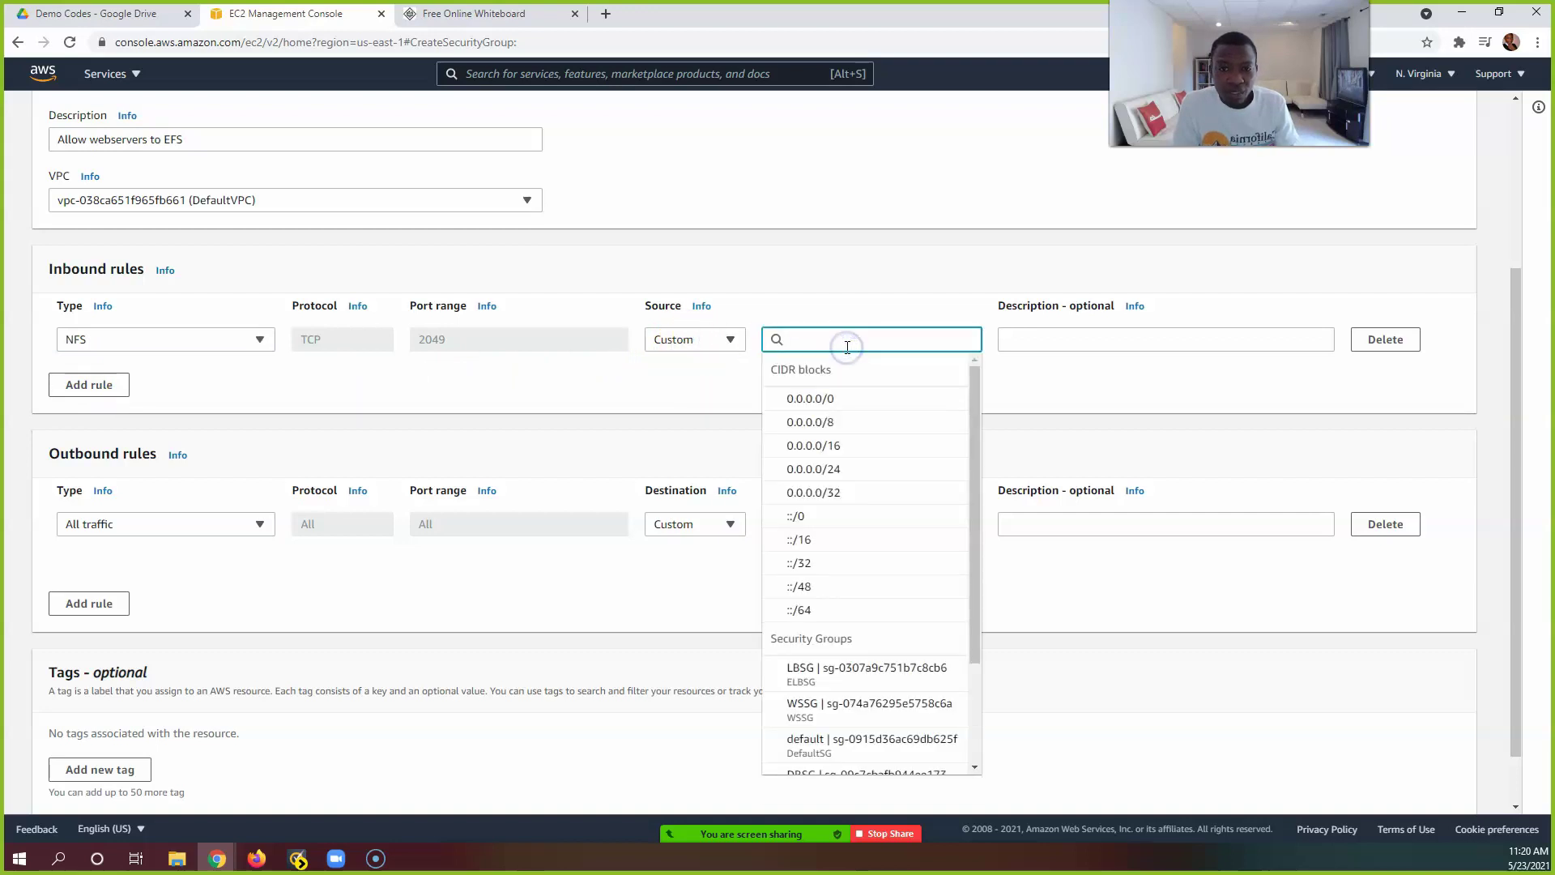
scroll(884, 457, "down", 1)
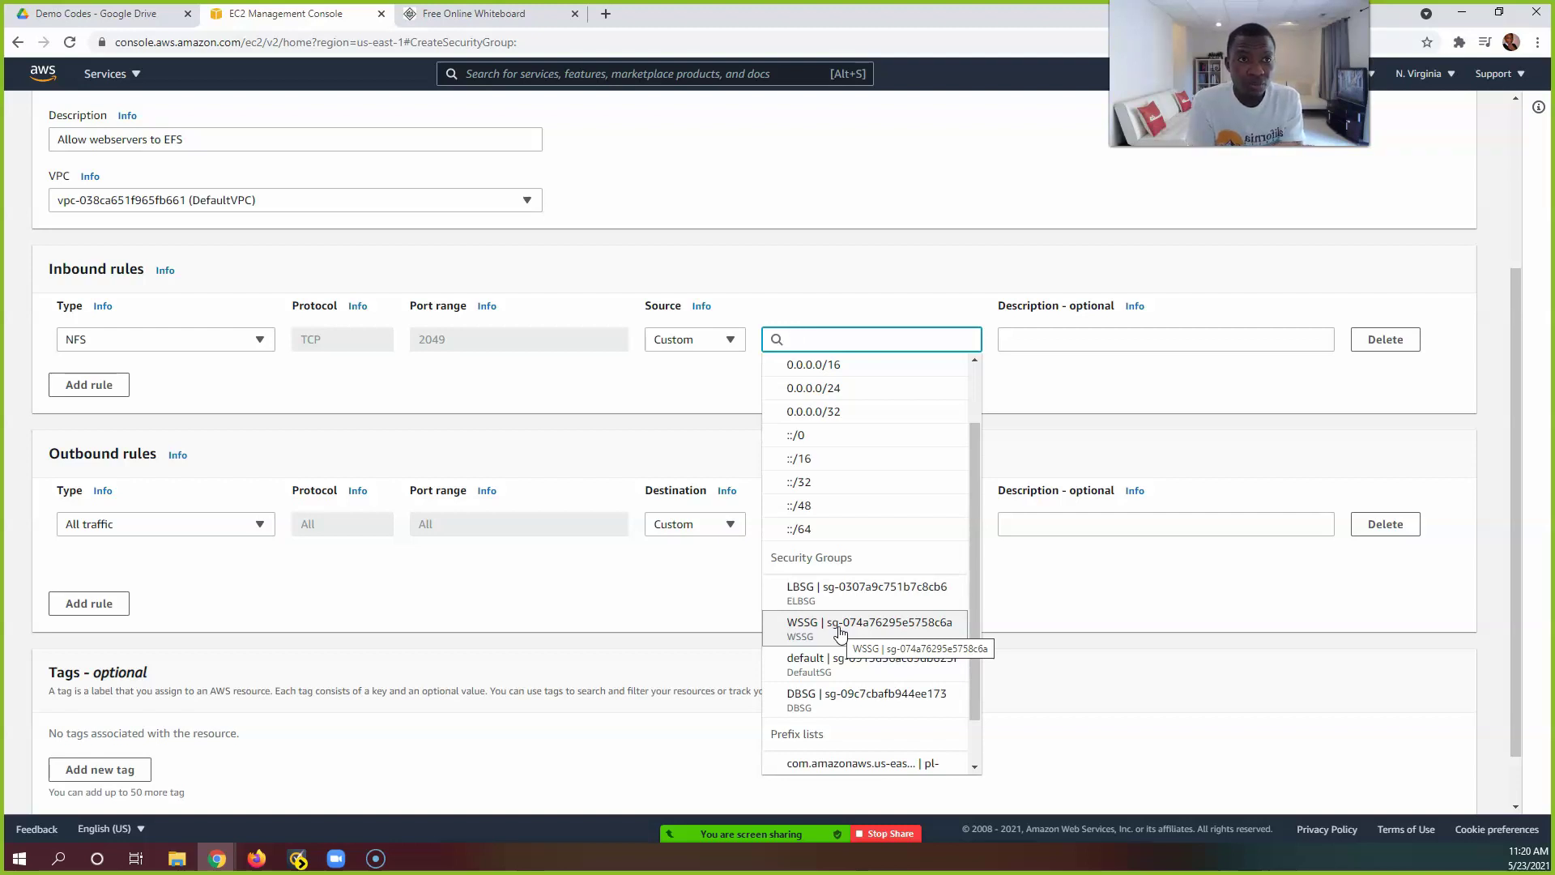
left_click(849, 629)
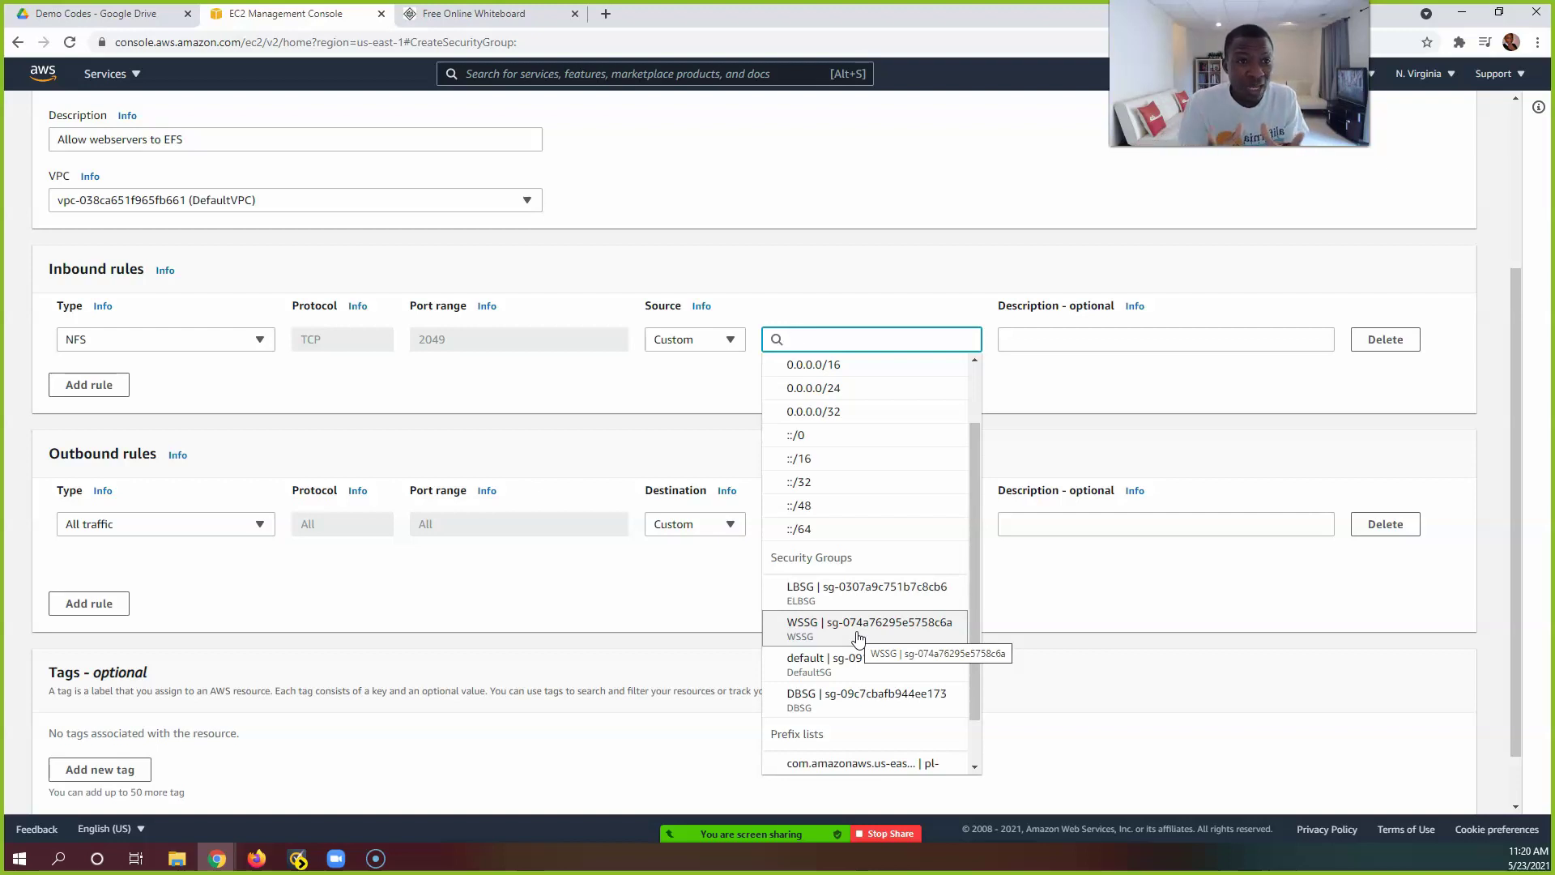
left_click(859, 633)
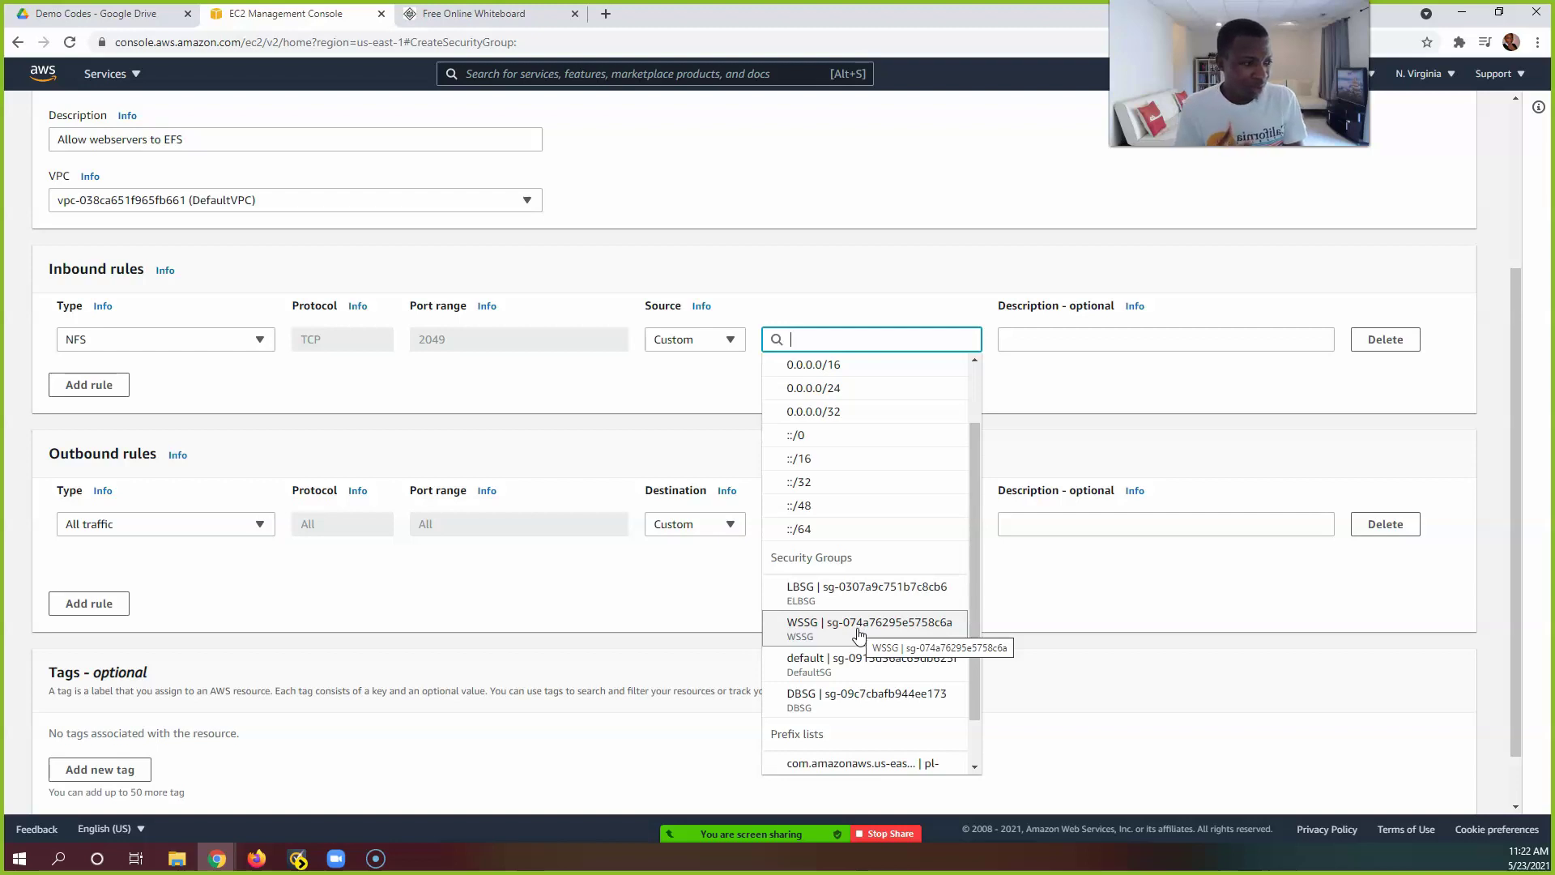
Step: Set WSSG as the NFS rule's source, removing it and re-adding it from the suggestions
left_click(880, 633)
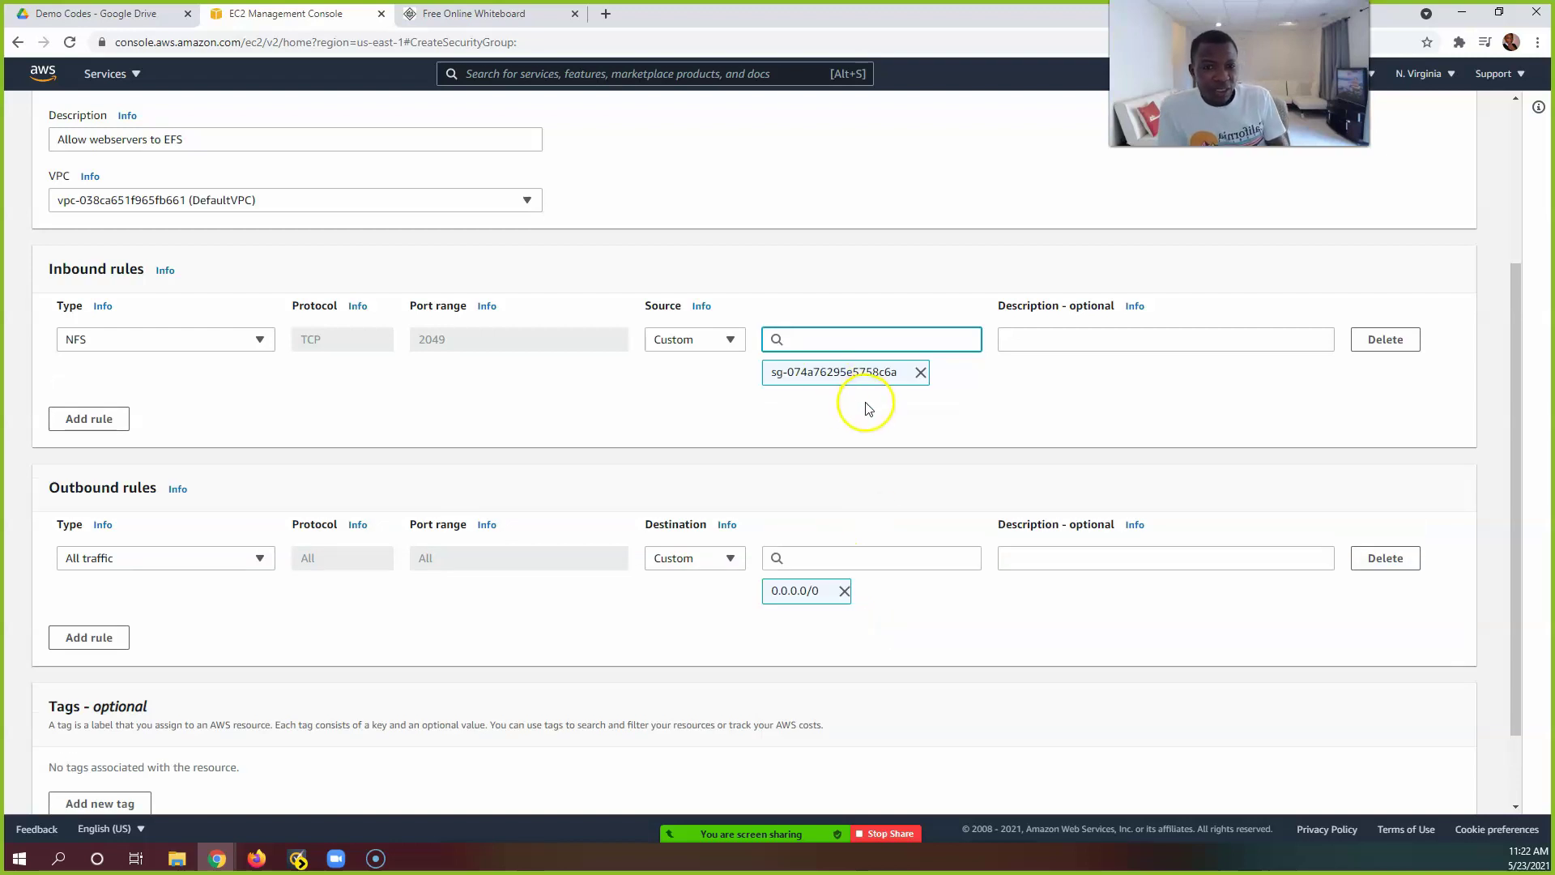
left_click(921, 373)
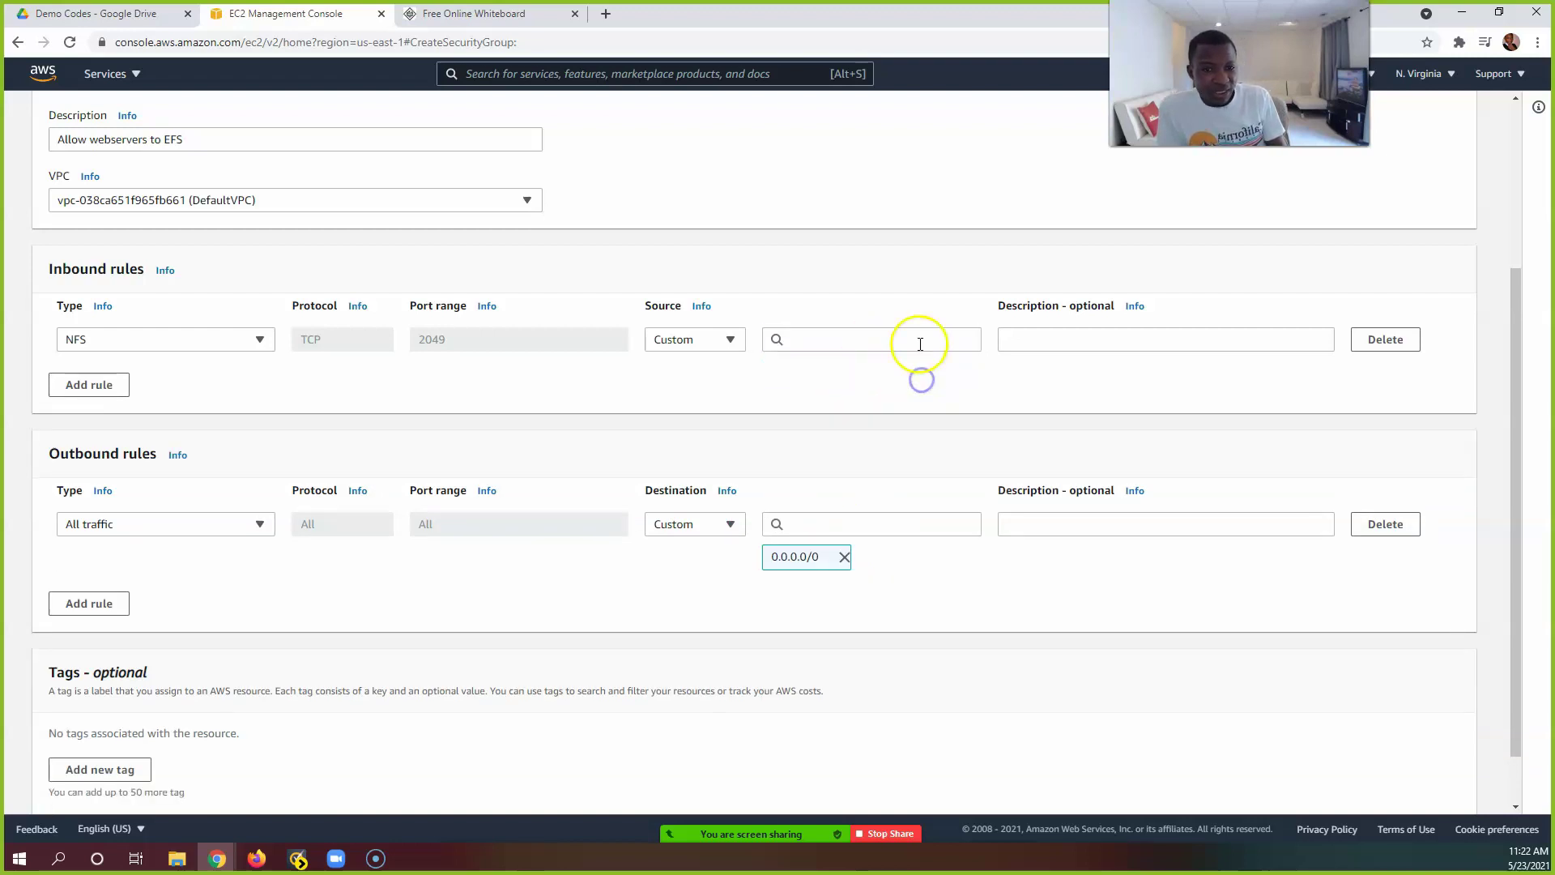
left_click(919, 339)
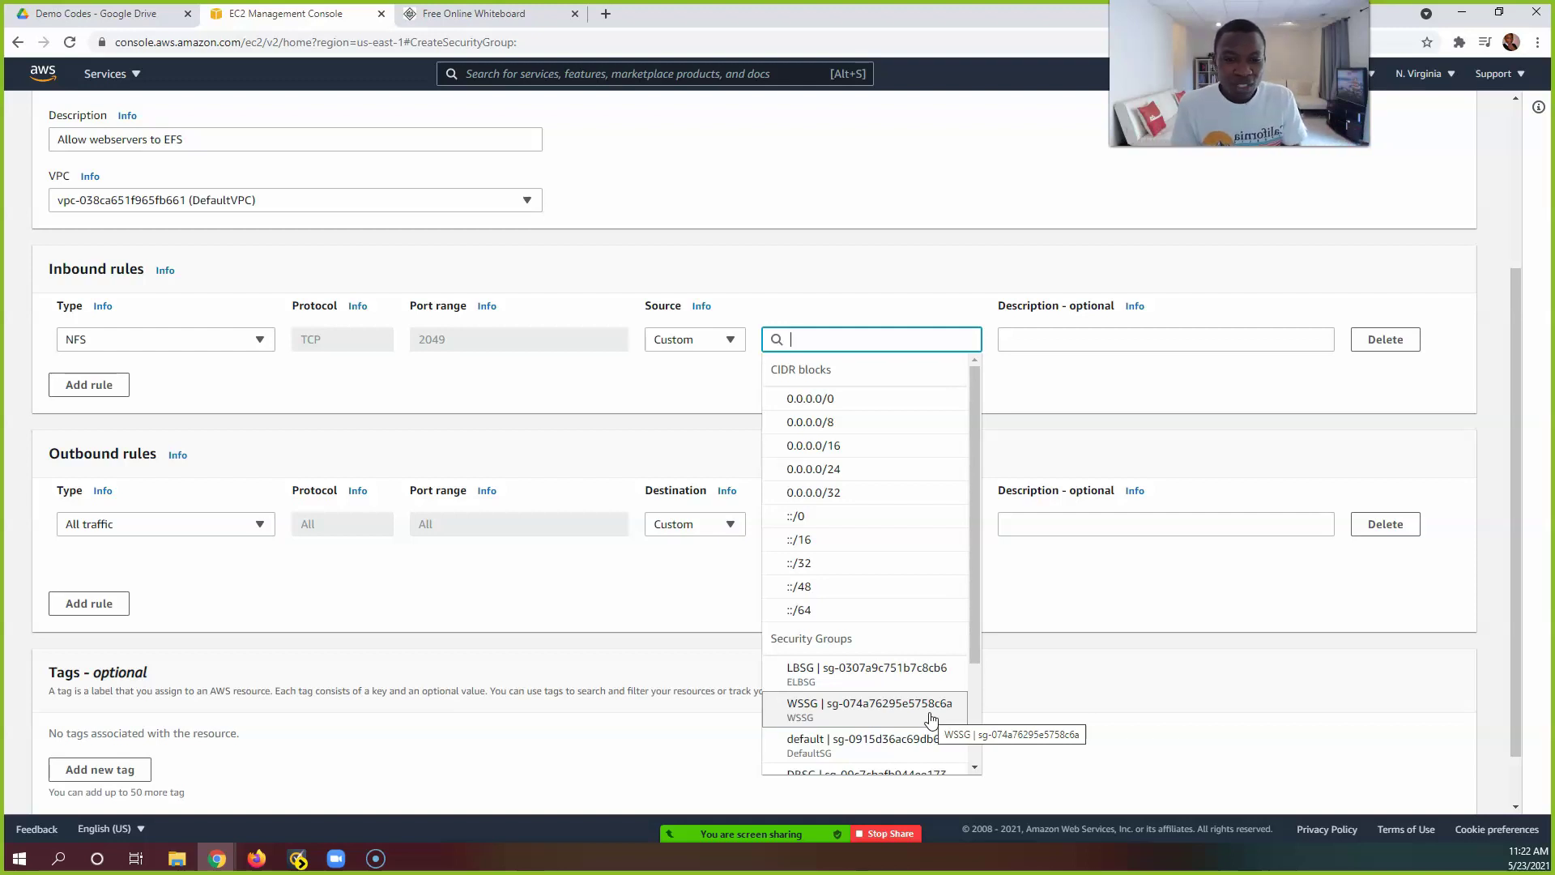
left_click(924, 703)
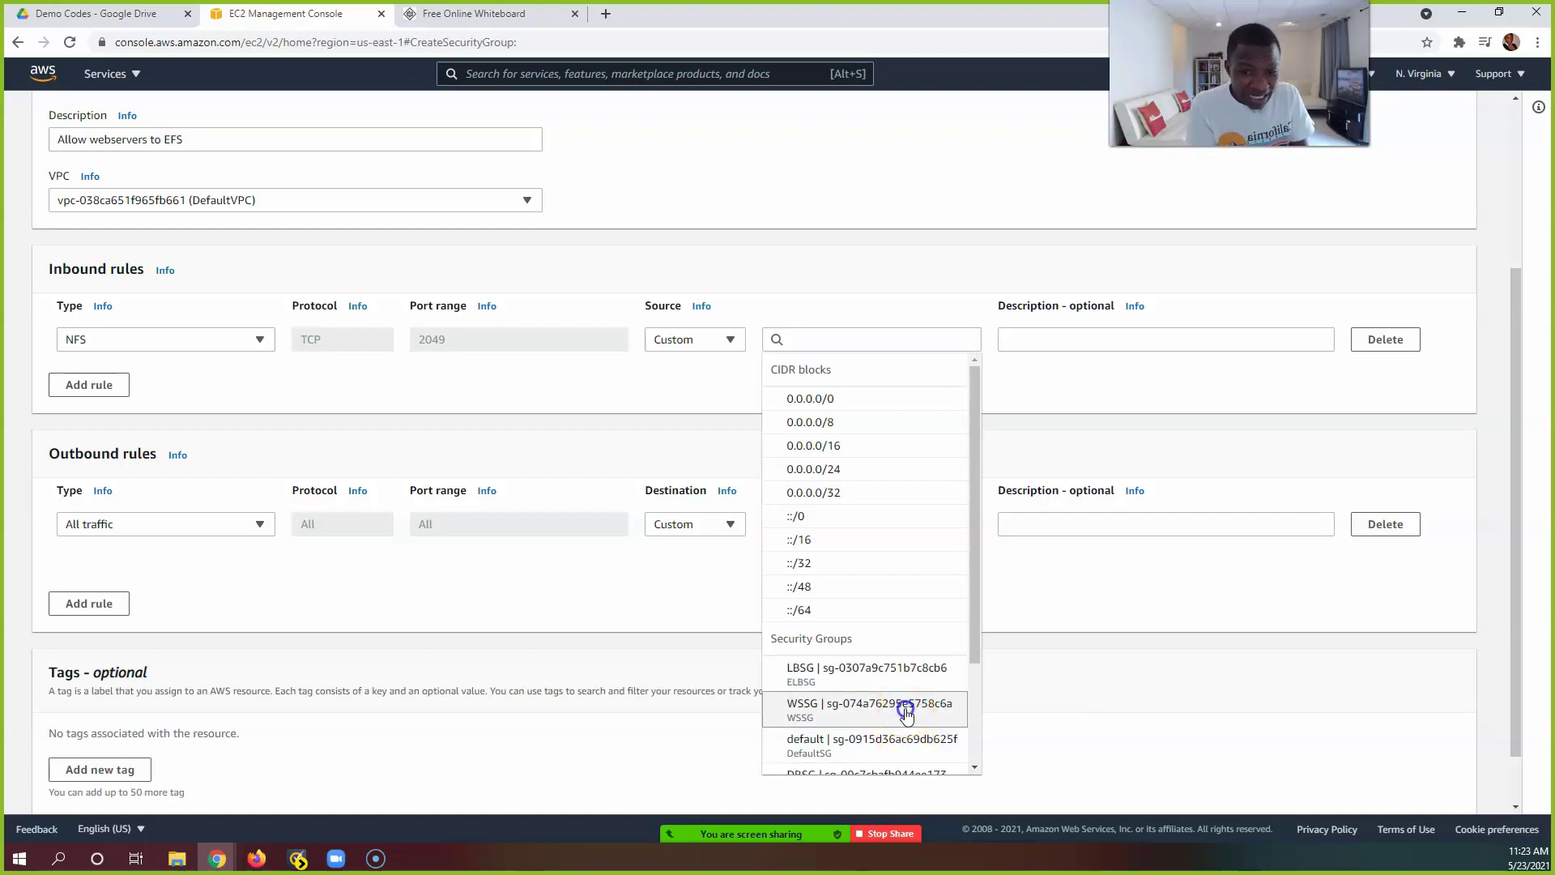
left_click(899, 707)
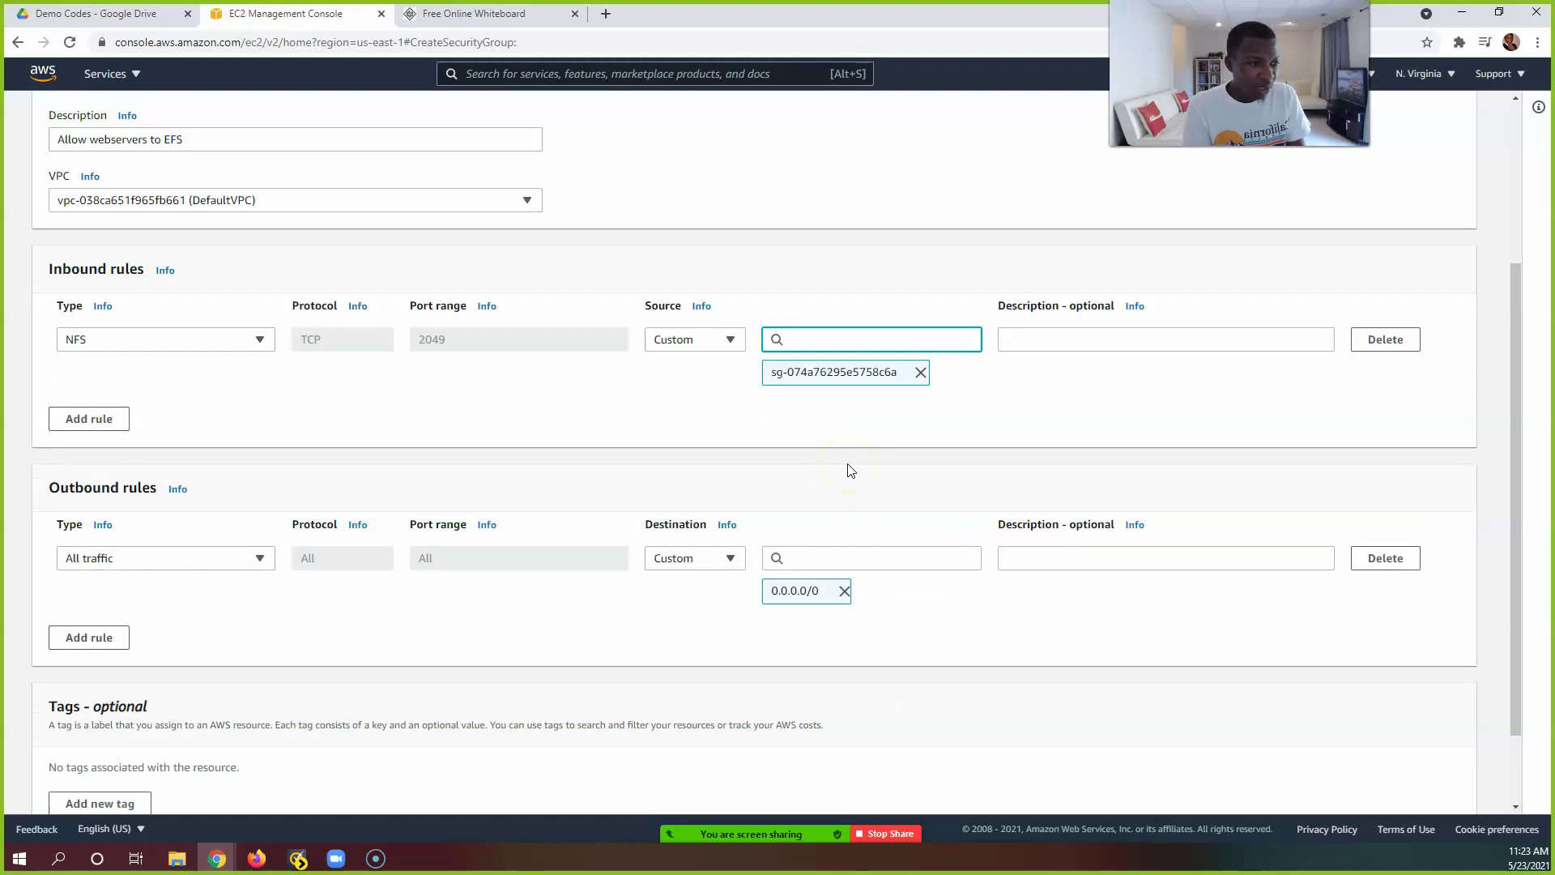
Step: Create the EFSSG security group from the bottom of the form
scroll(874, 445, "down", 2)
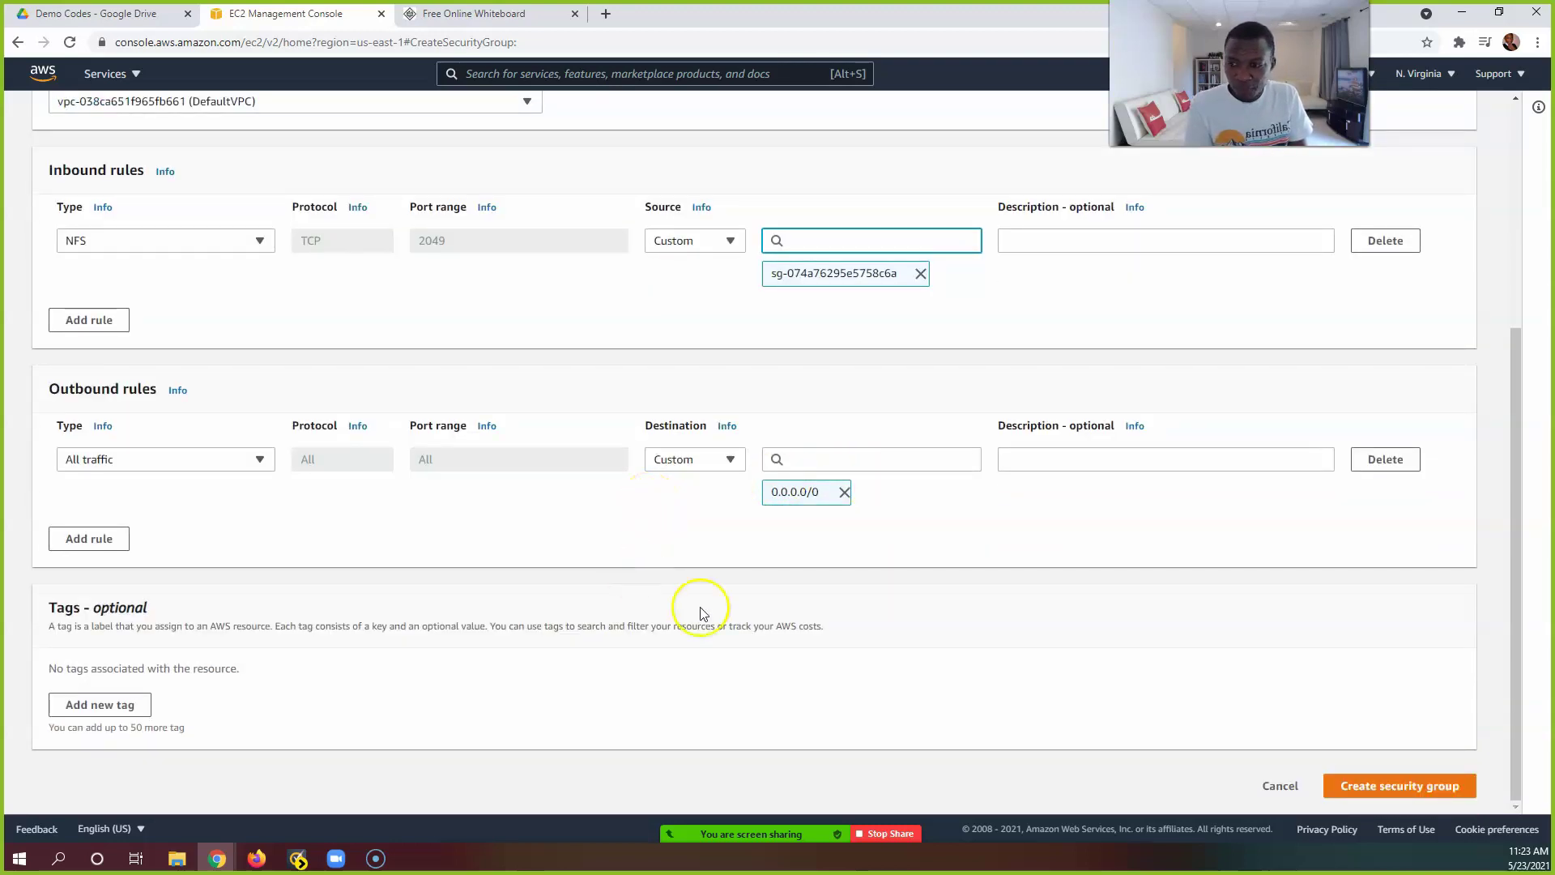
left_click(1361, 790)
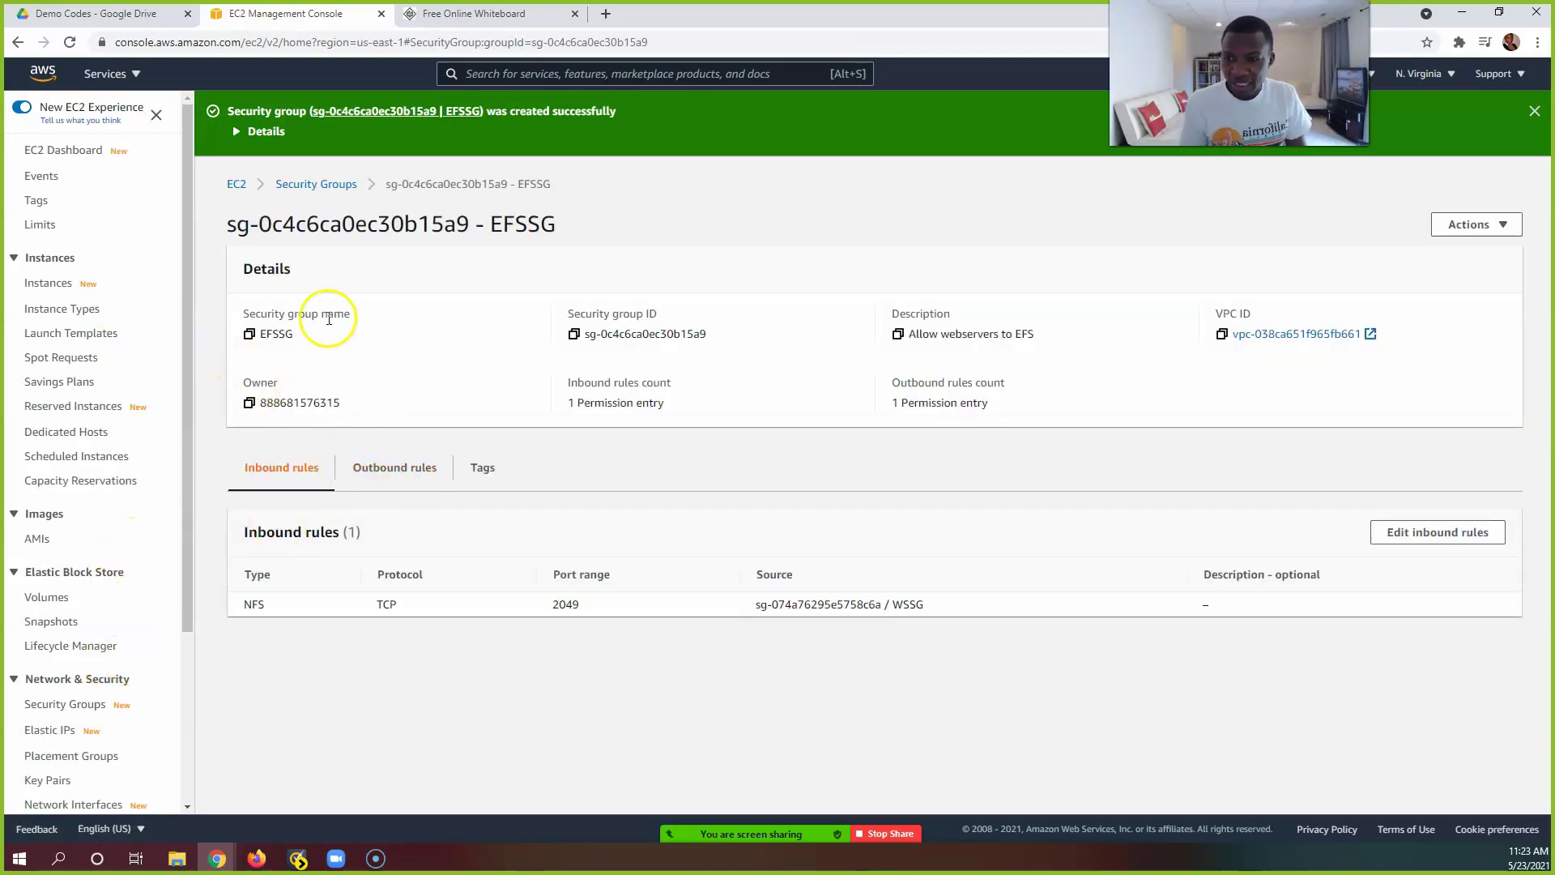
Step: Highlight EFSSG's name, group ID and NFS-from-WSSG inbound rule, then go to the EC2 Instances list
double_click(275, 333)
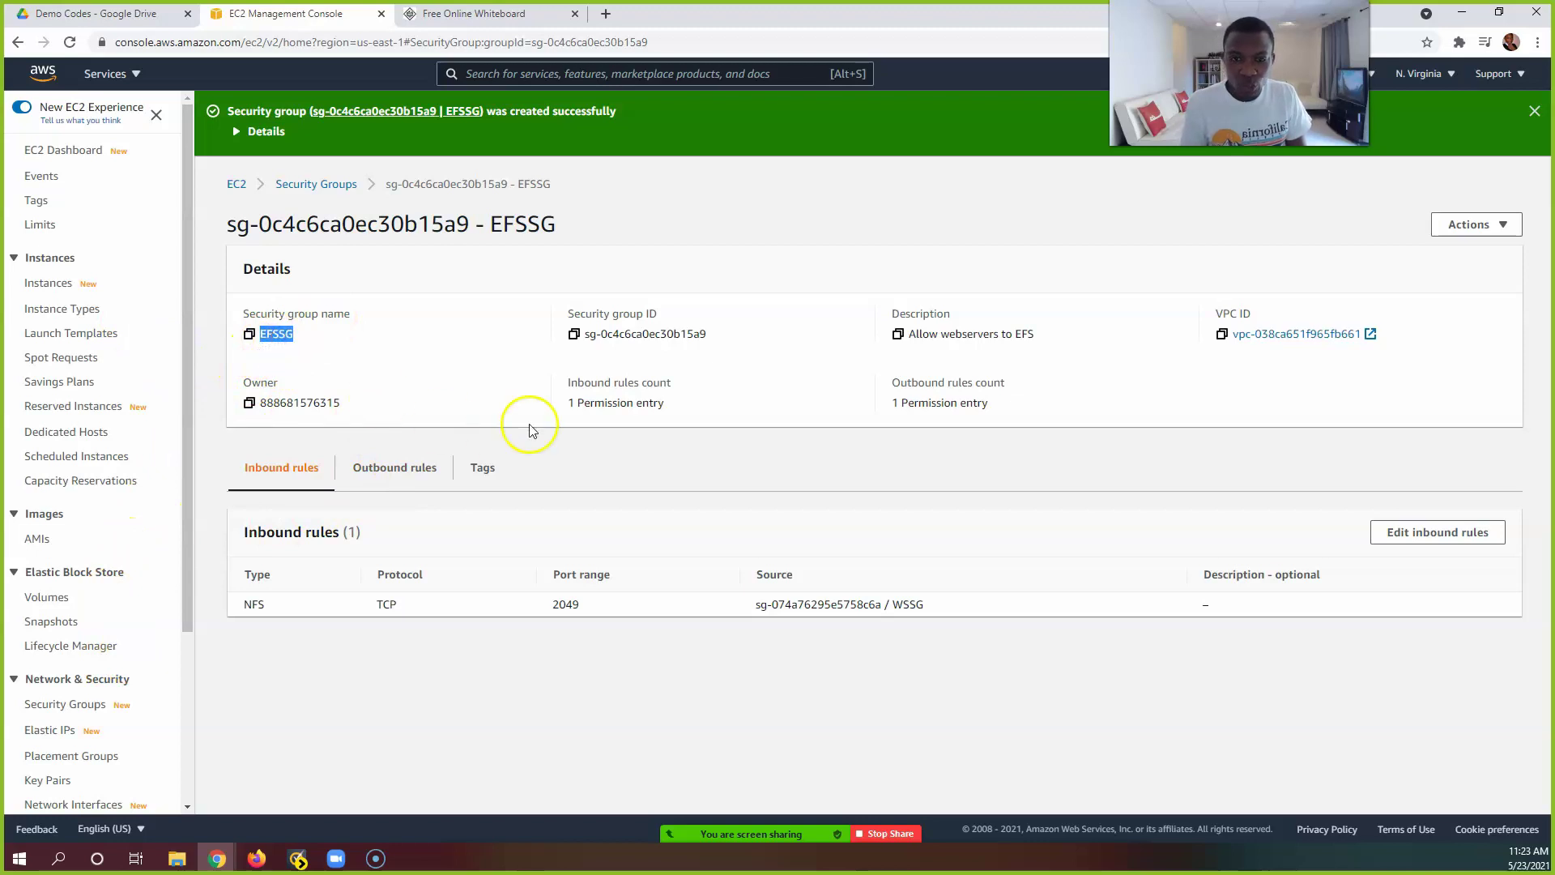
left_click_drag(707, 334, 585, 343)
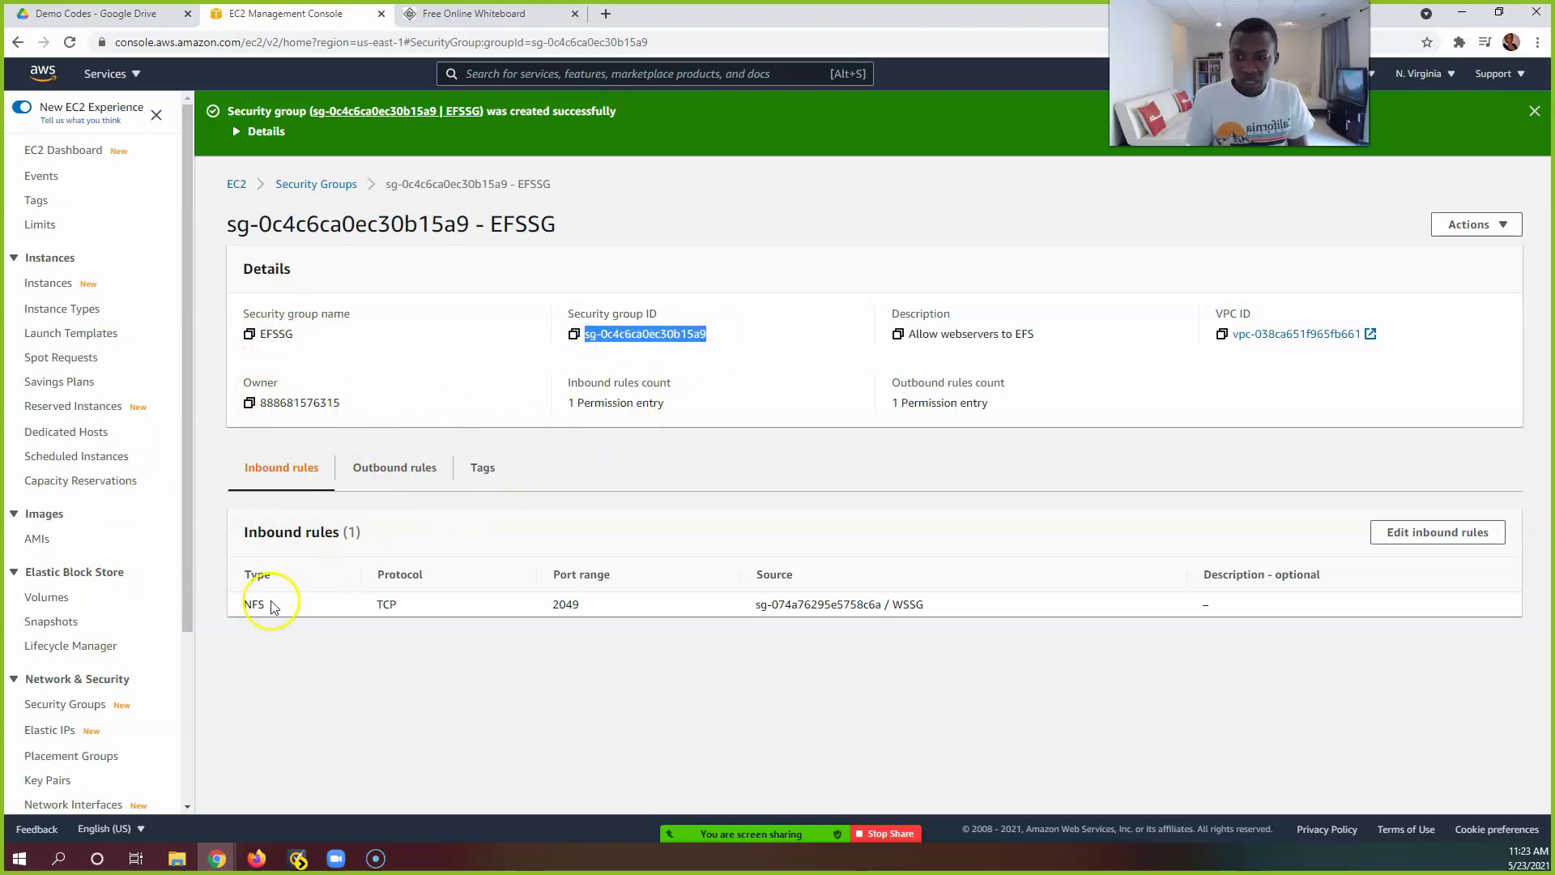
left_click_drag(248, 604, 944, 607)
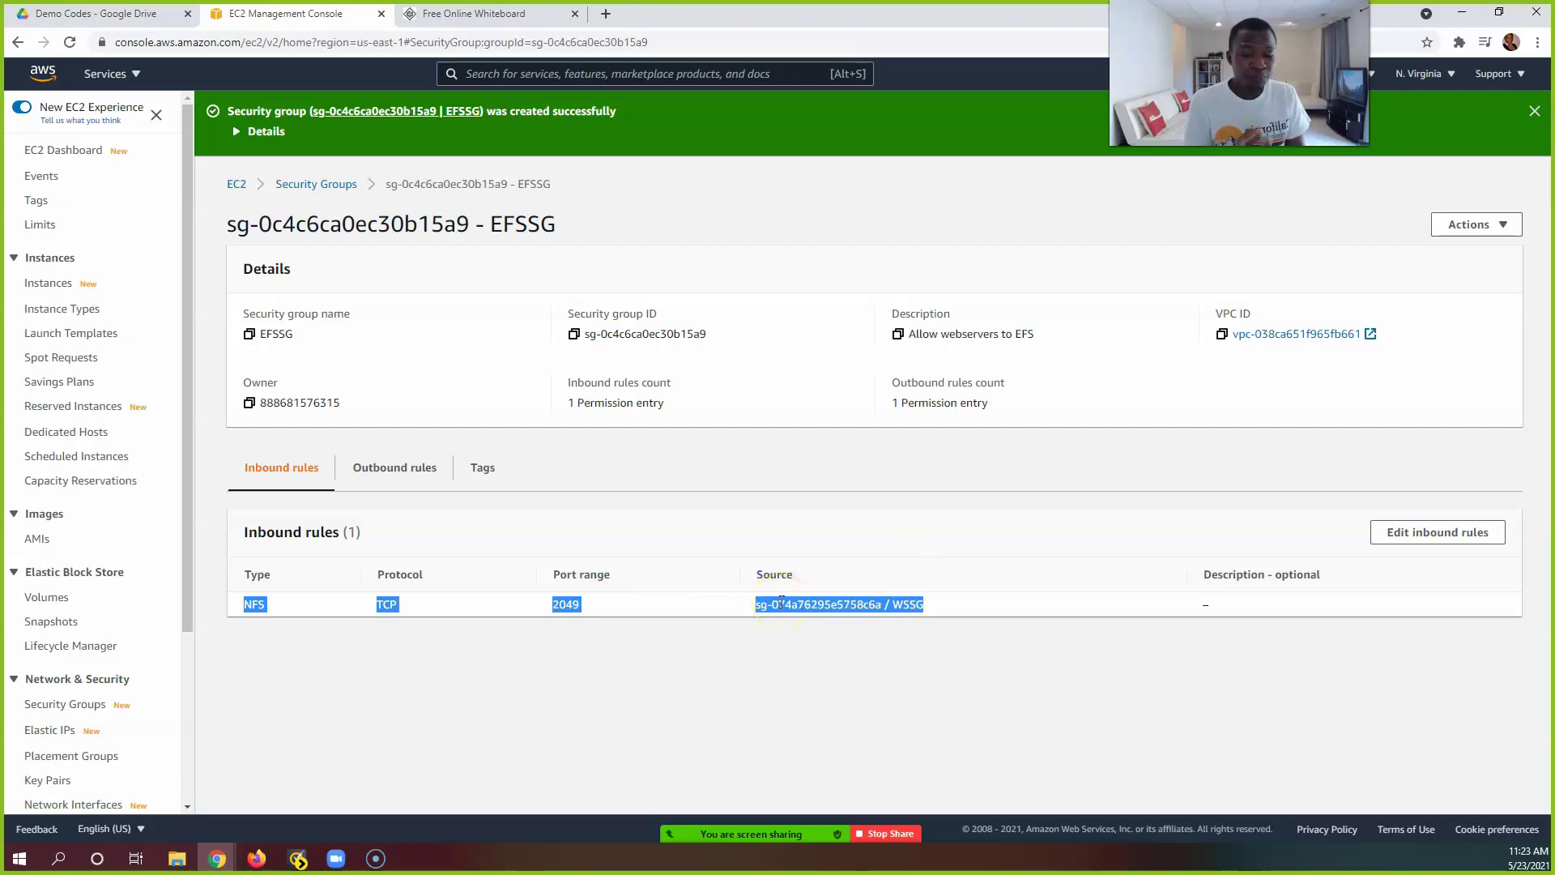
left_click(694, 670)
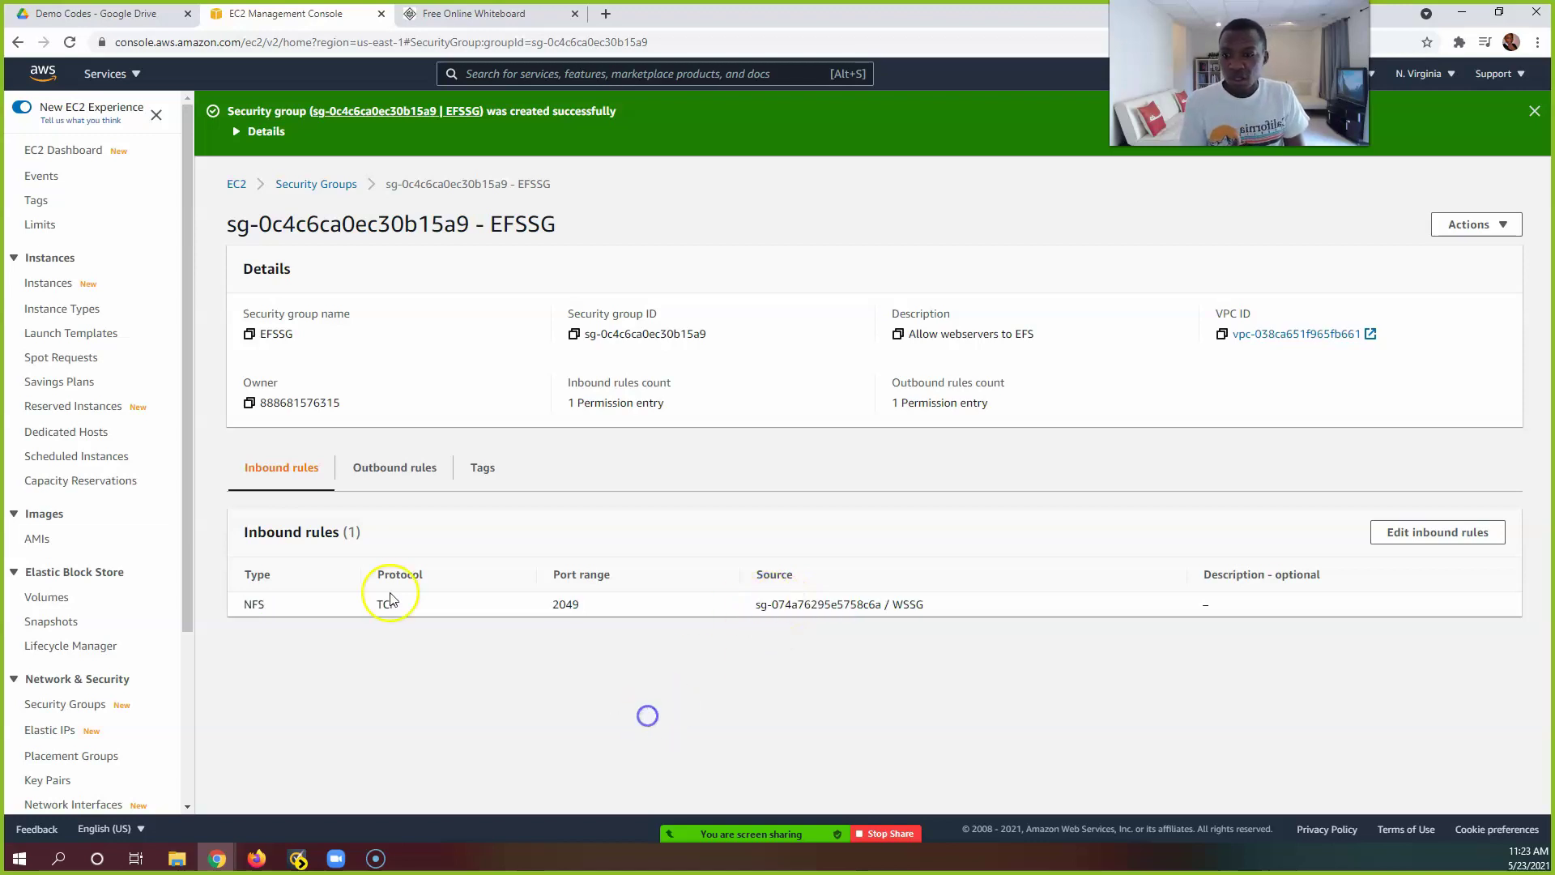
left_click(32, 284)
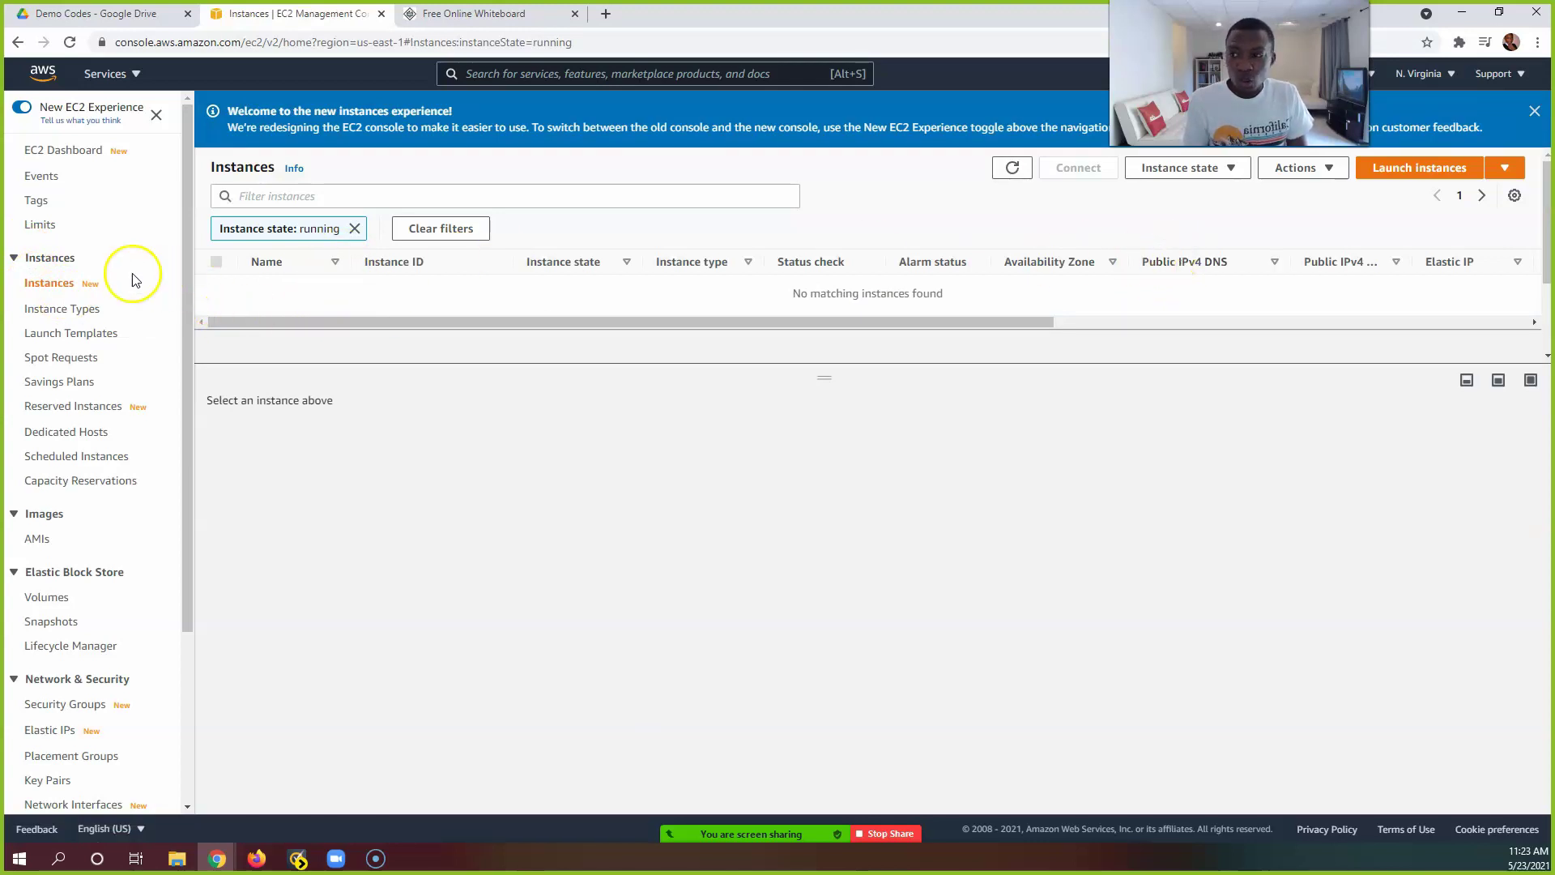
Step: Clear the running filter on Instances and begin launching a new instance
left_click(64, 285)
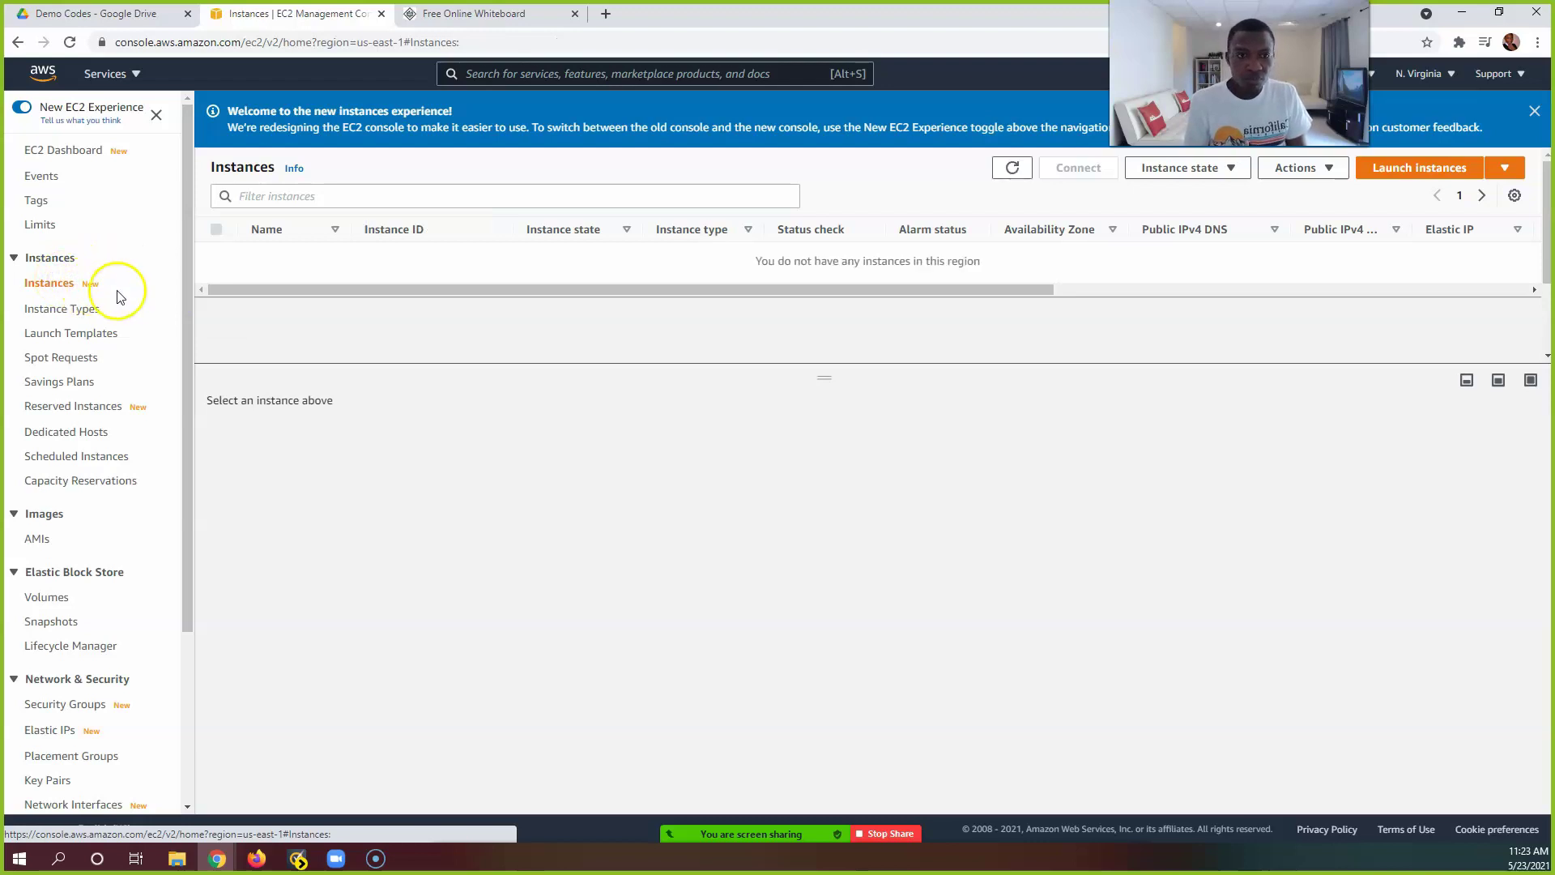
left_click(1393, 170)
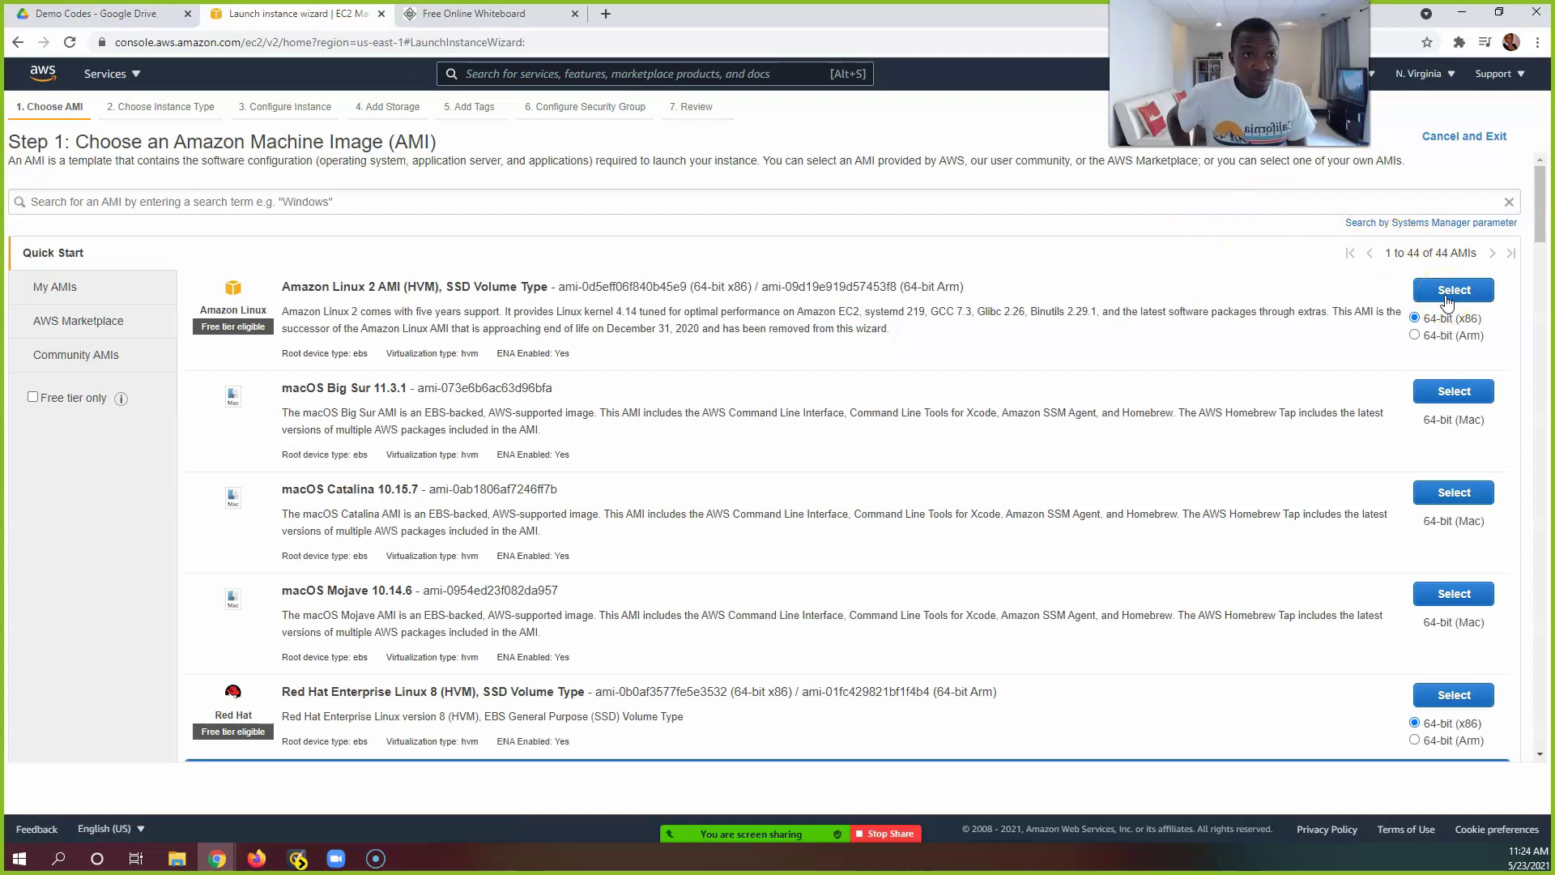
Step: Pick the Amazon Linux 2 AMI with t2.micro and continue to instance details
left_click(1447, 296)
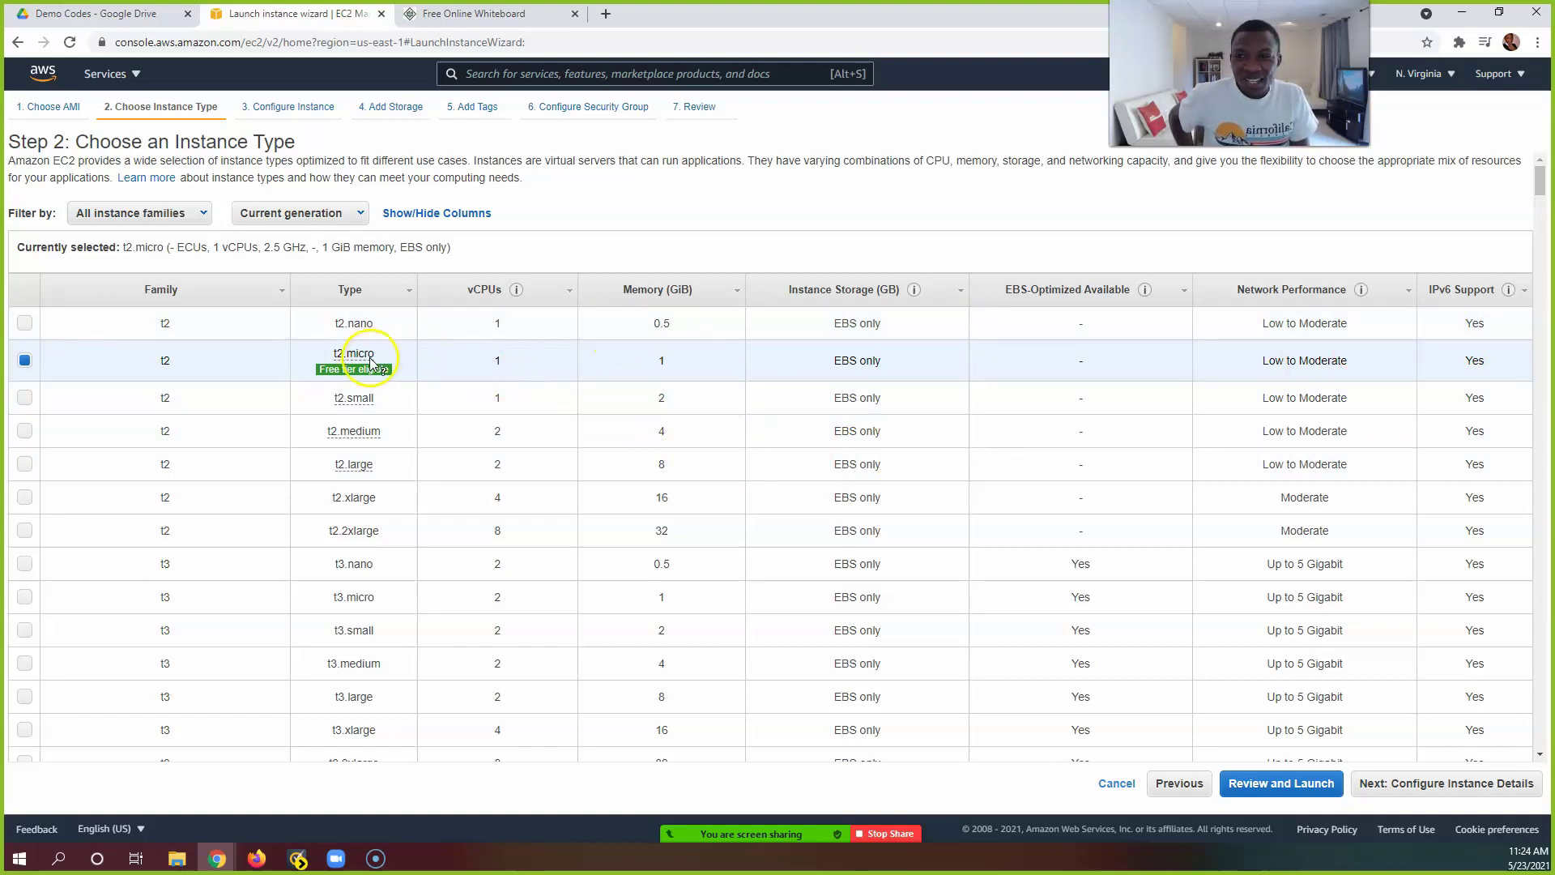
mouse_move(382, 370)
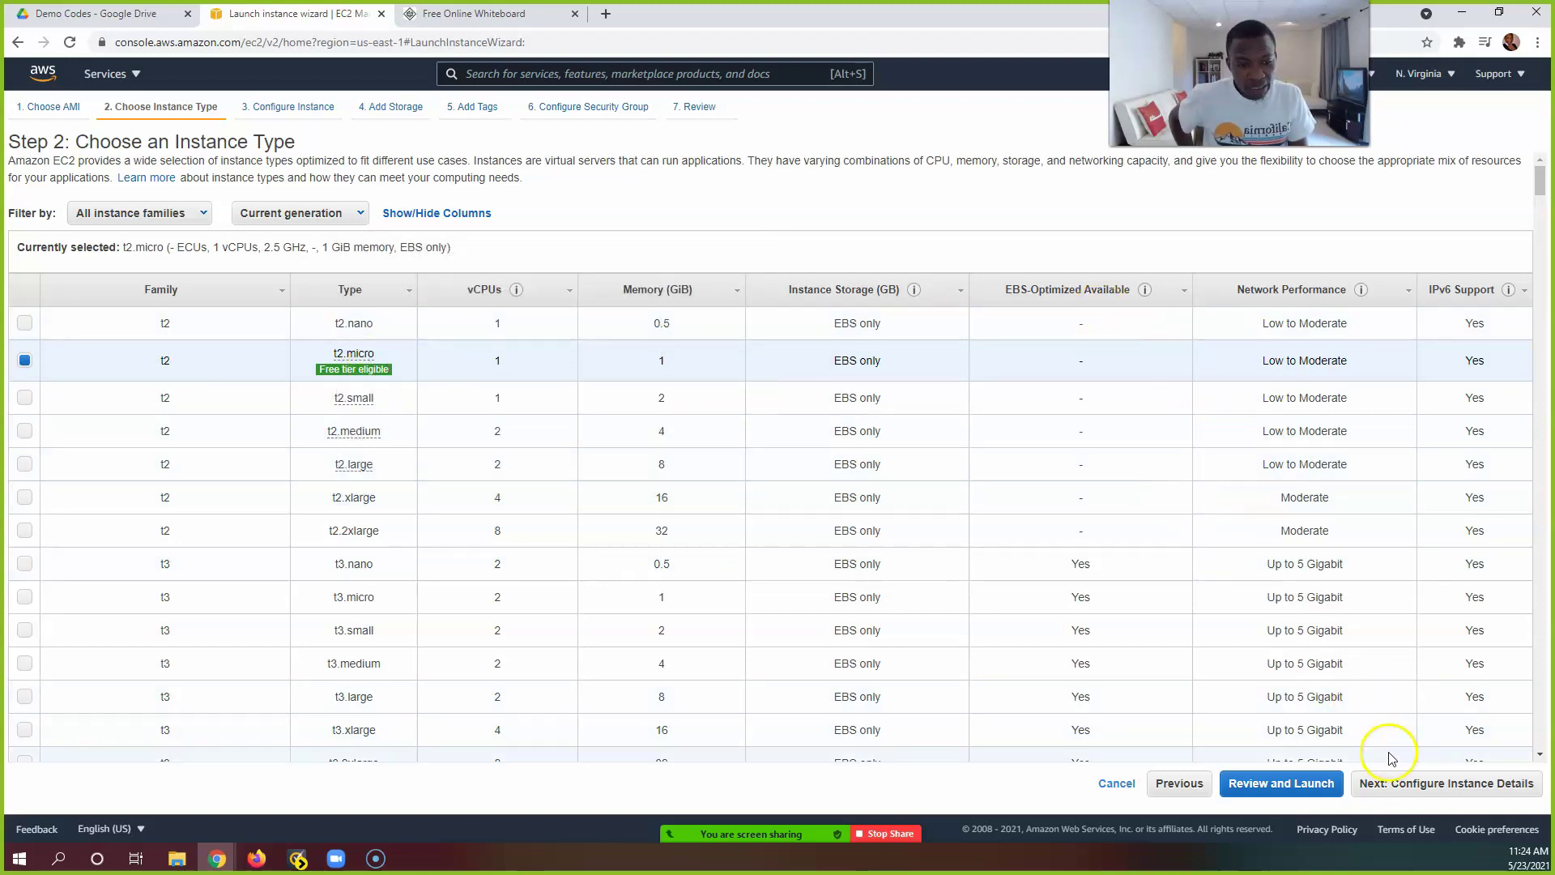
left_click(1393, 784)
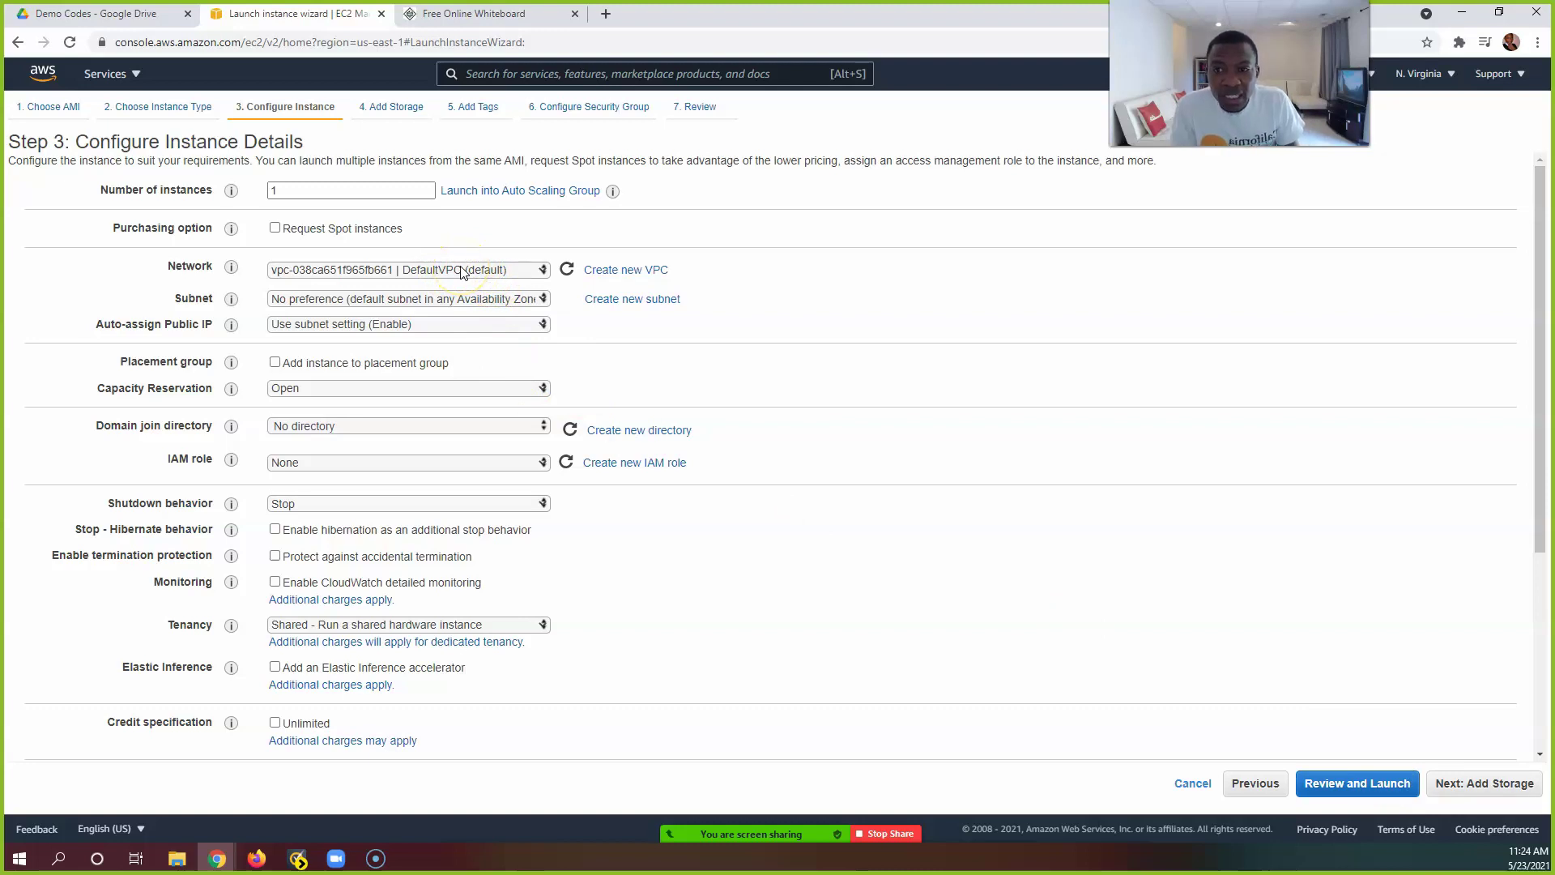
Step: Place the instance in the us-east-1a subnet with the S3andSSM IAM role
left_click(448, 299)
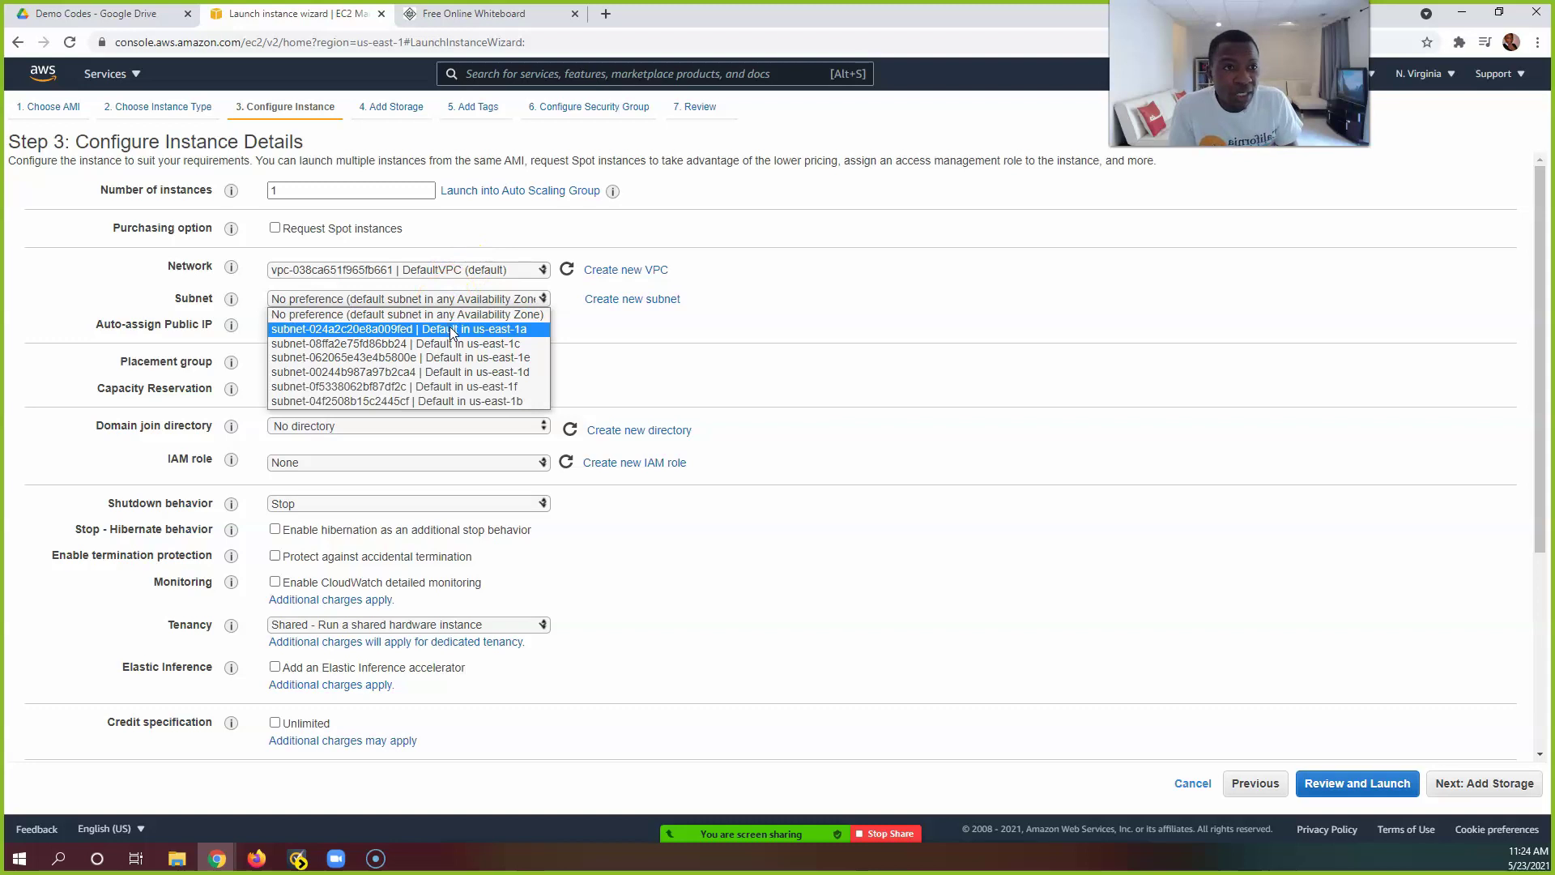
left_click(451, 329)
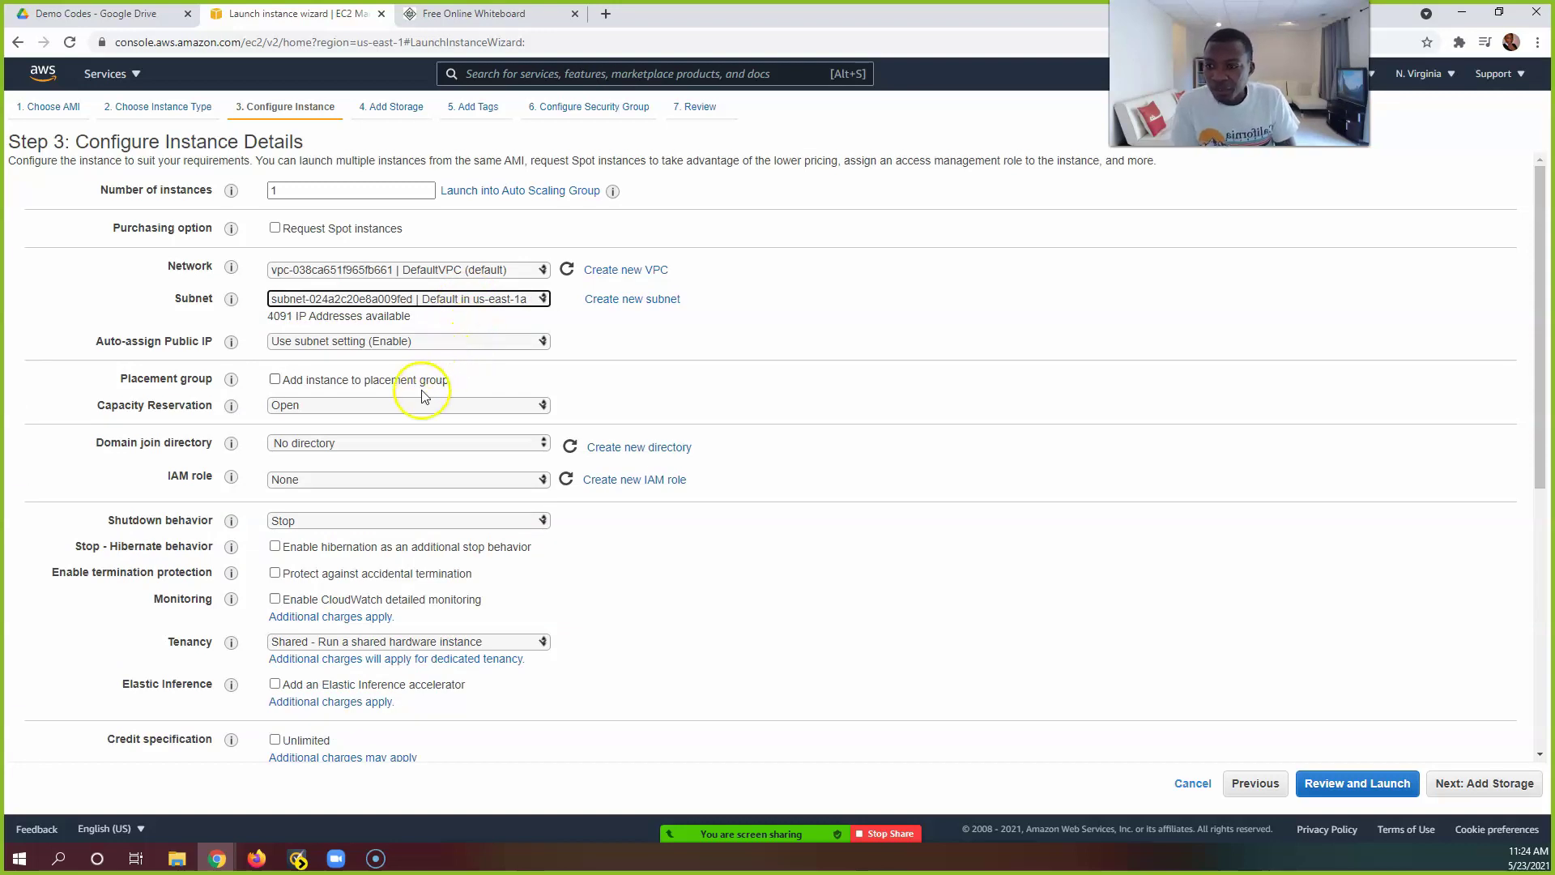
left_click(377, 479)
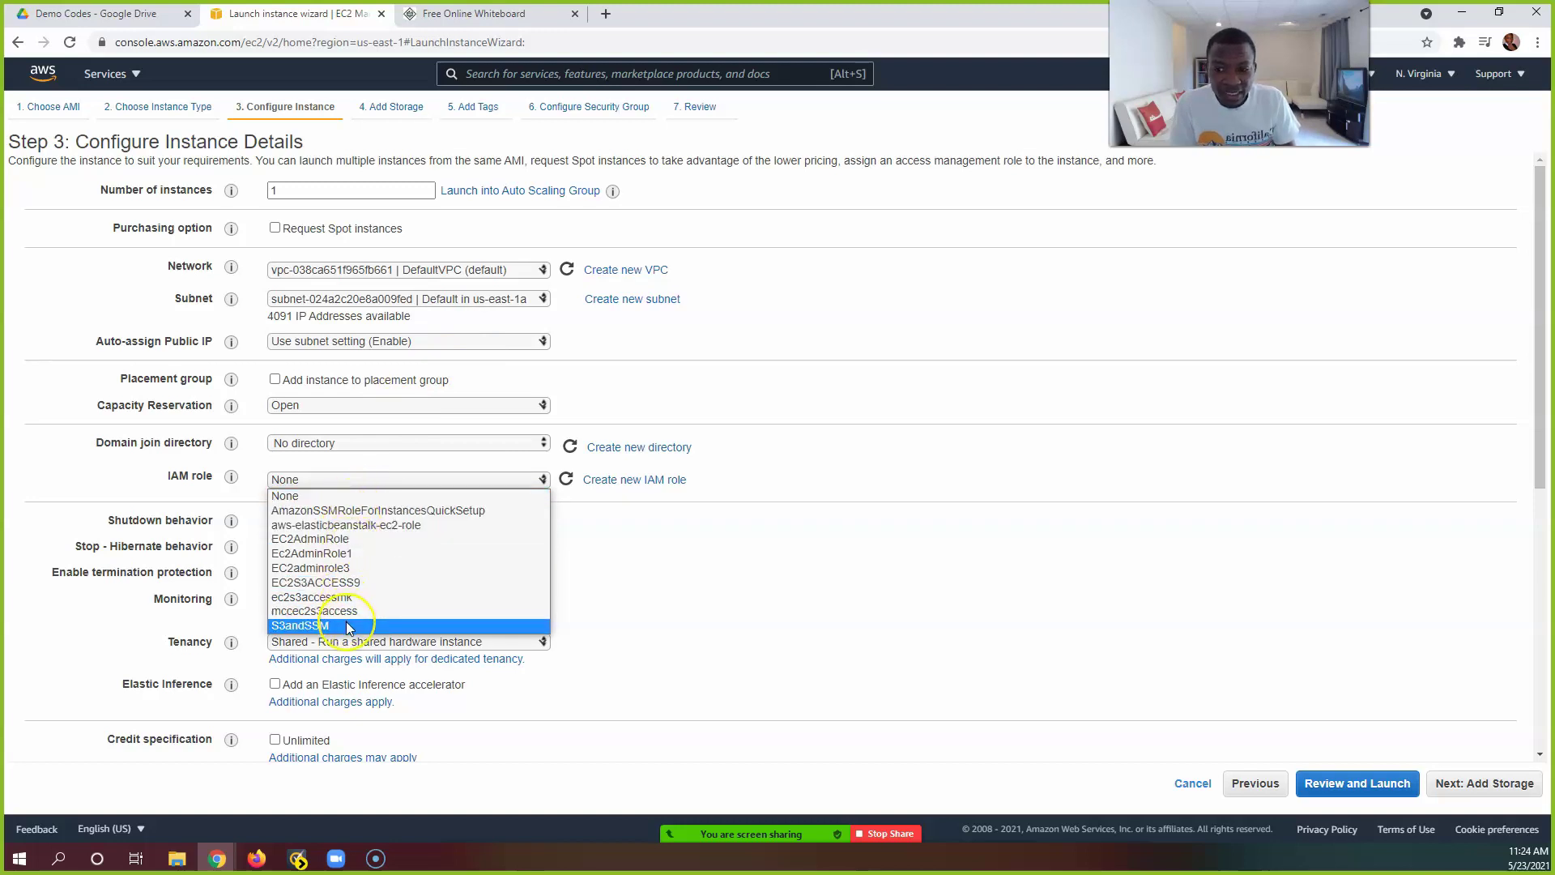
left_click(348, 627)
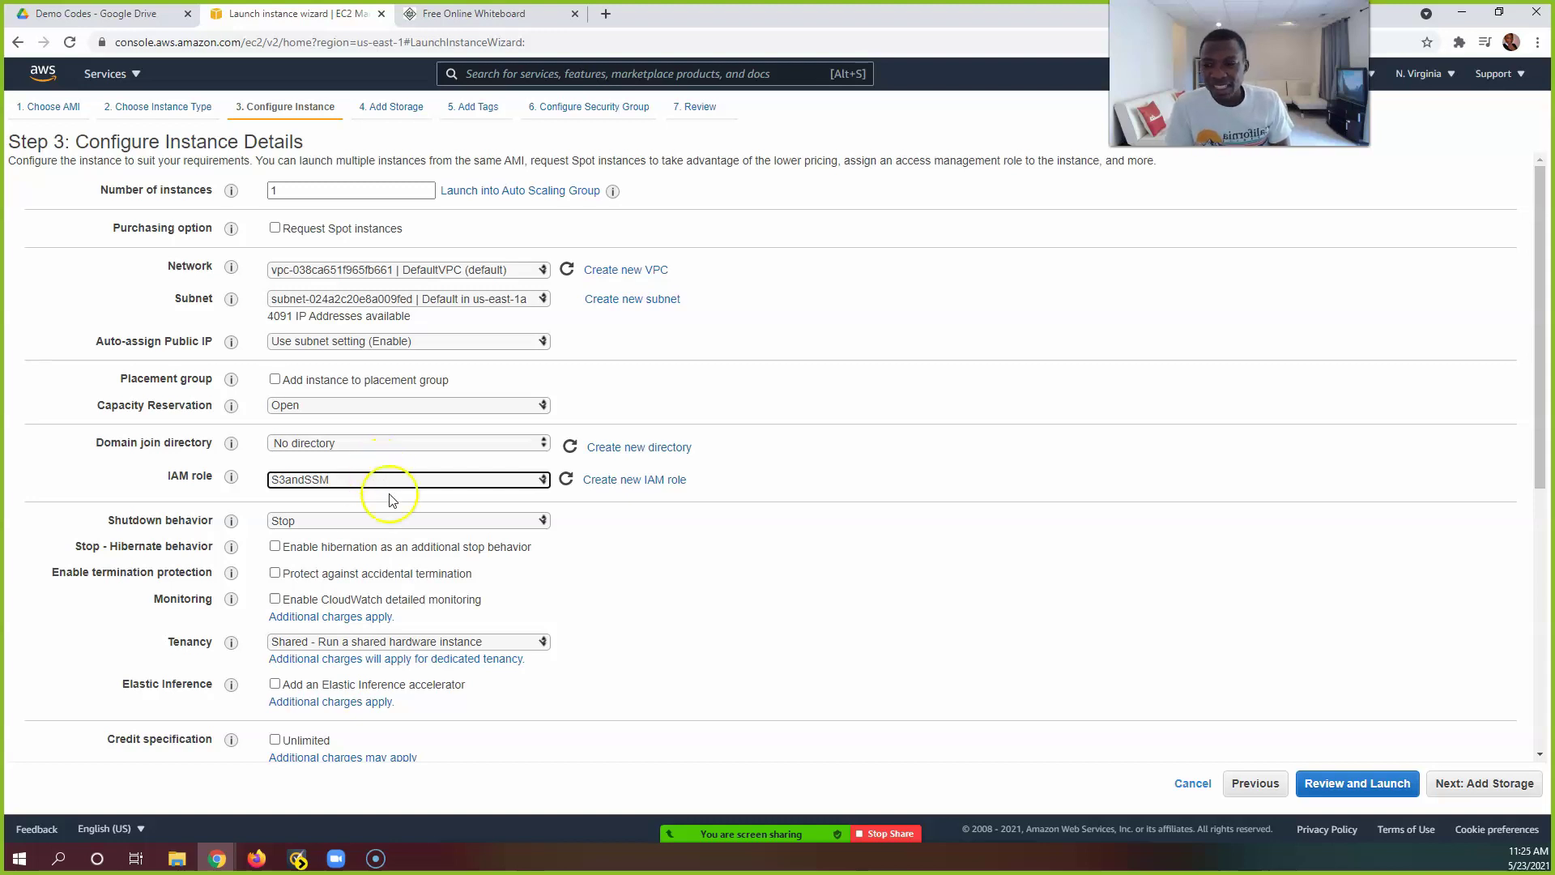
Step: Review the remaining instance details and proceed to Add Storage
scroll(388, 522, "down", 2)
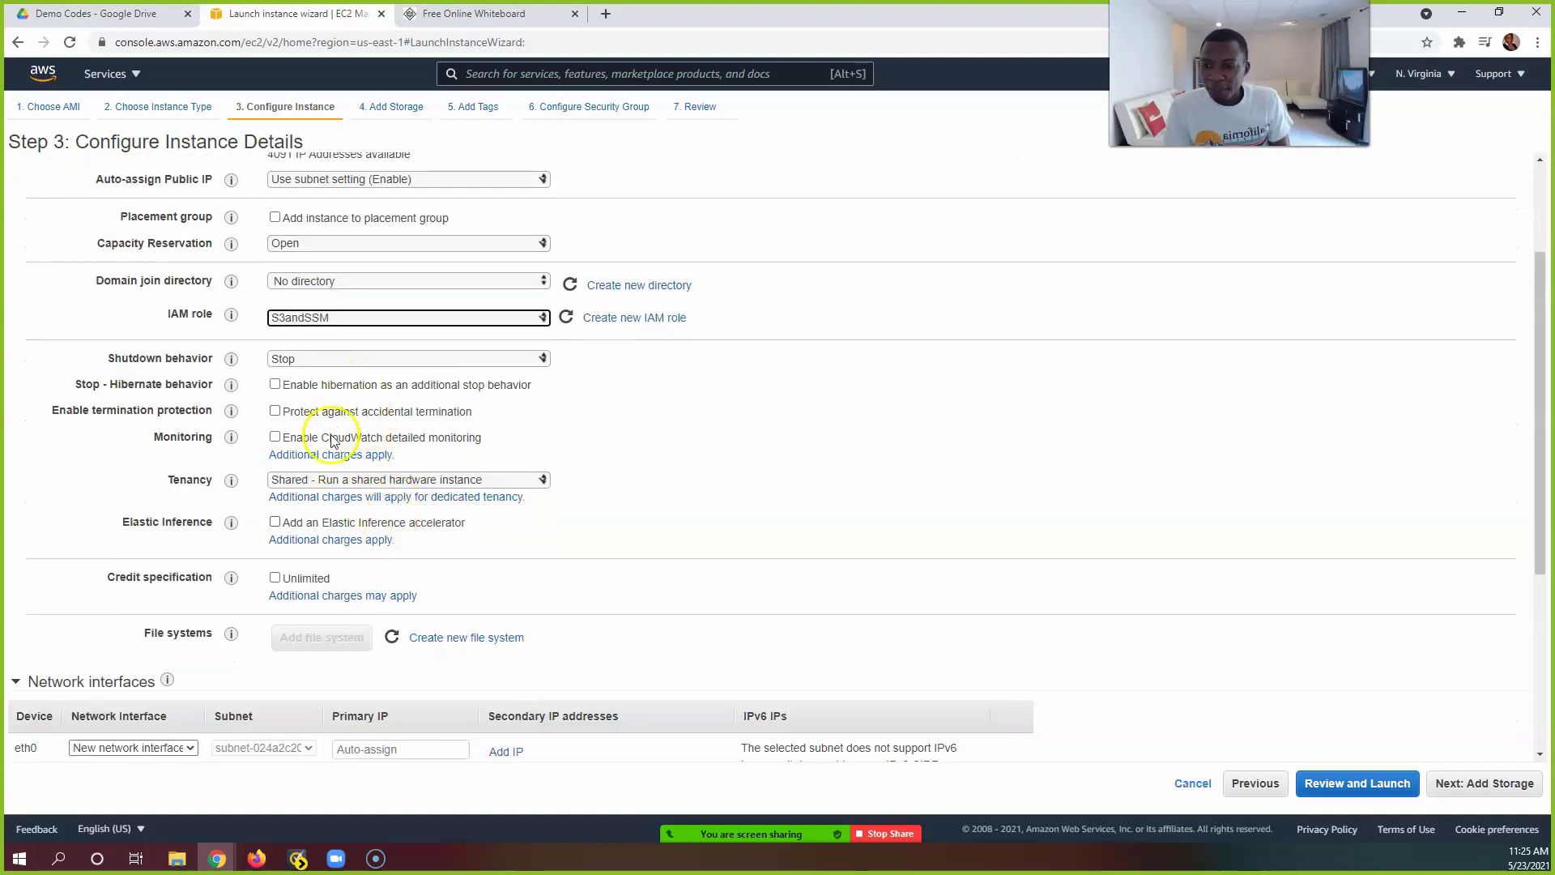
scroll(332, 438, "down", 2)
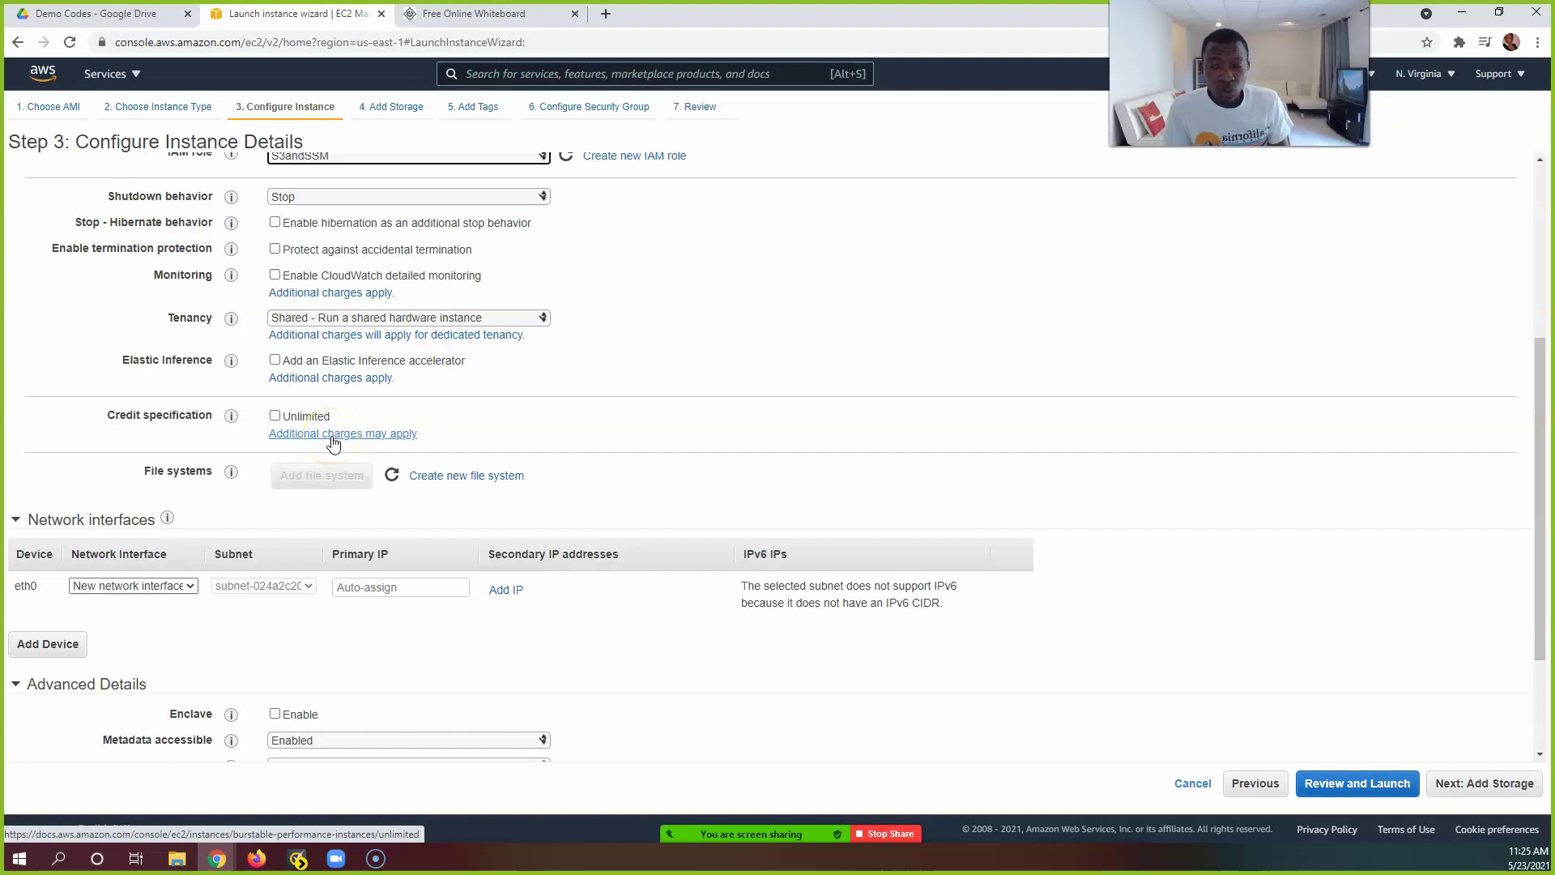
scroll(332, 442, "up", 1)
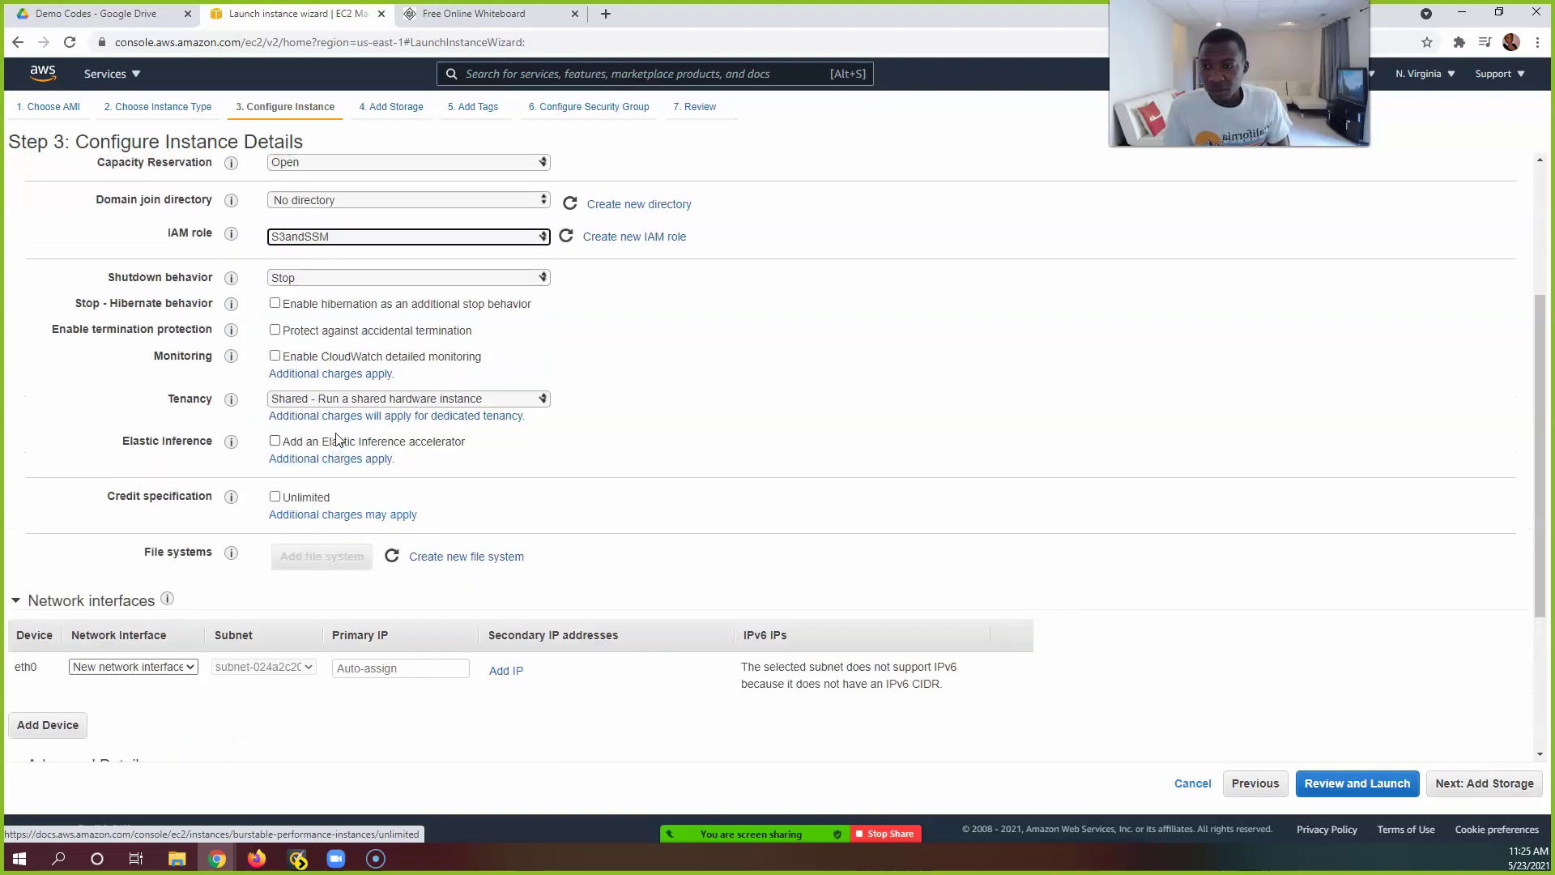
scroll(359, 380, "down", 3)
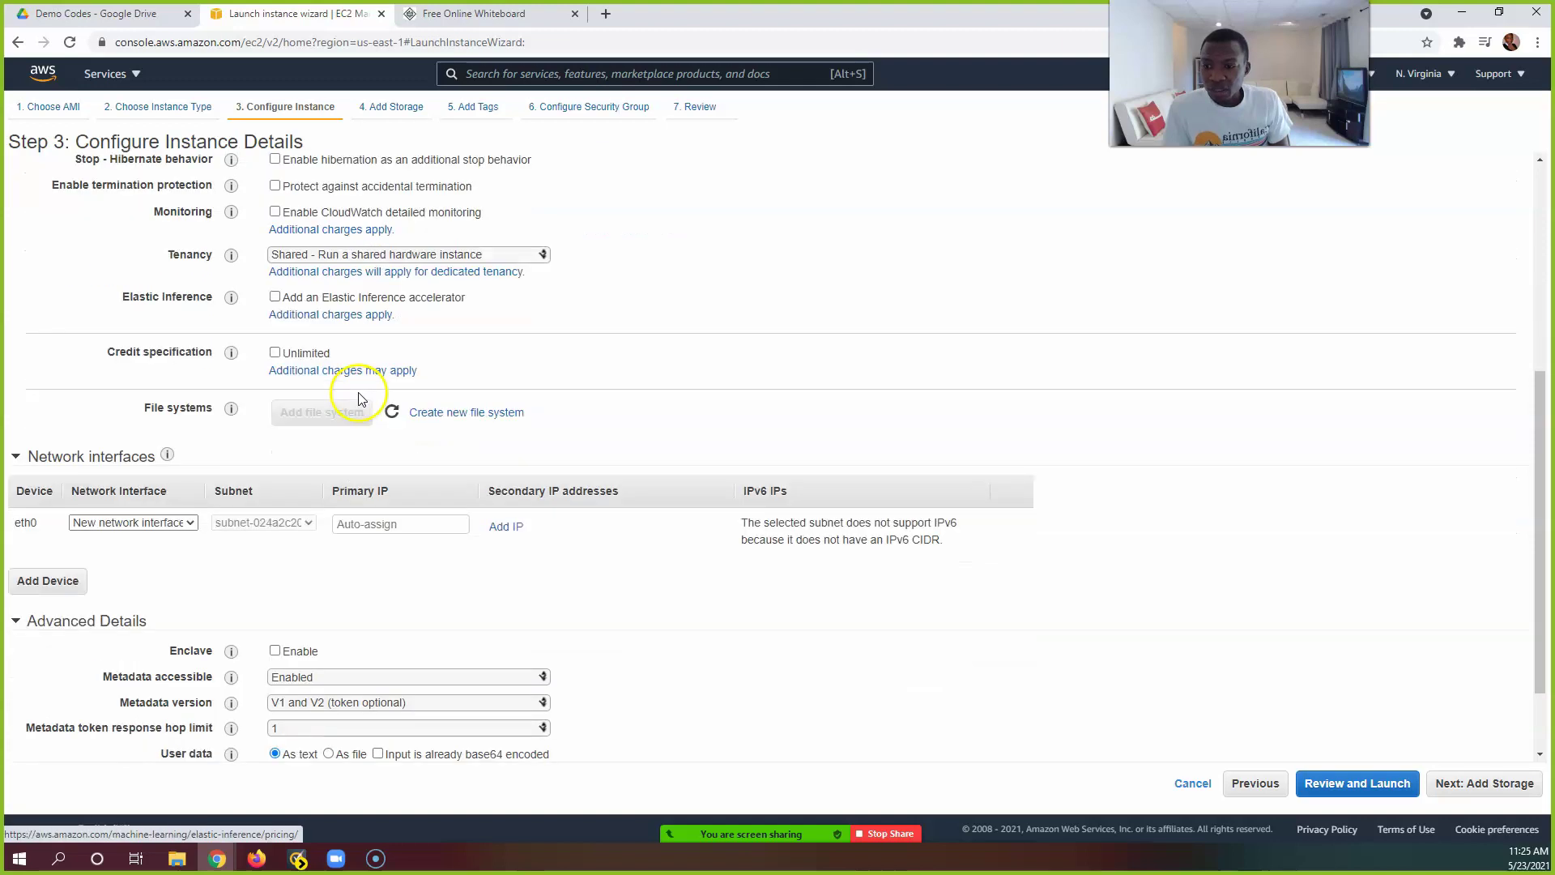
left_click(393, 713)
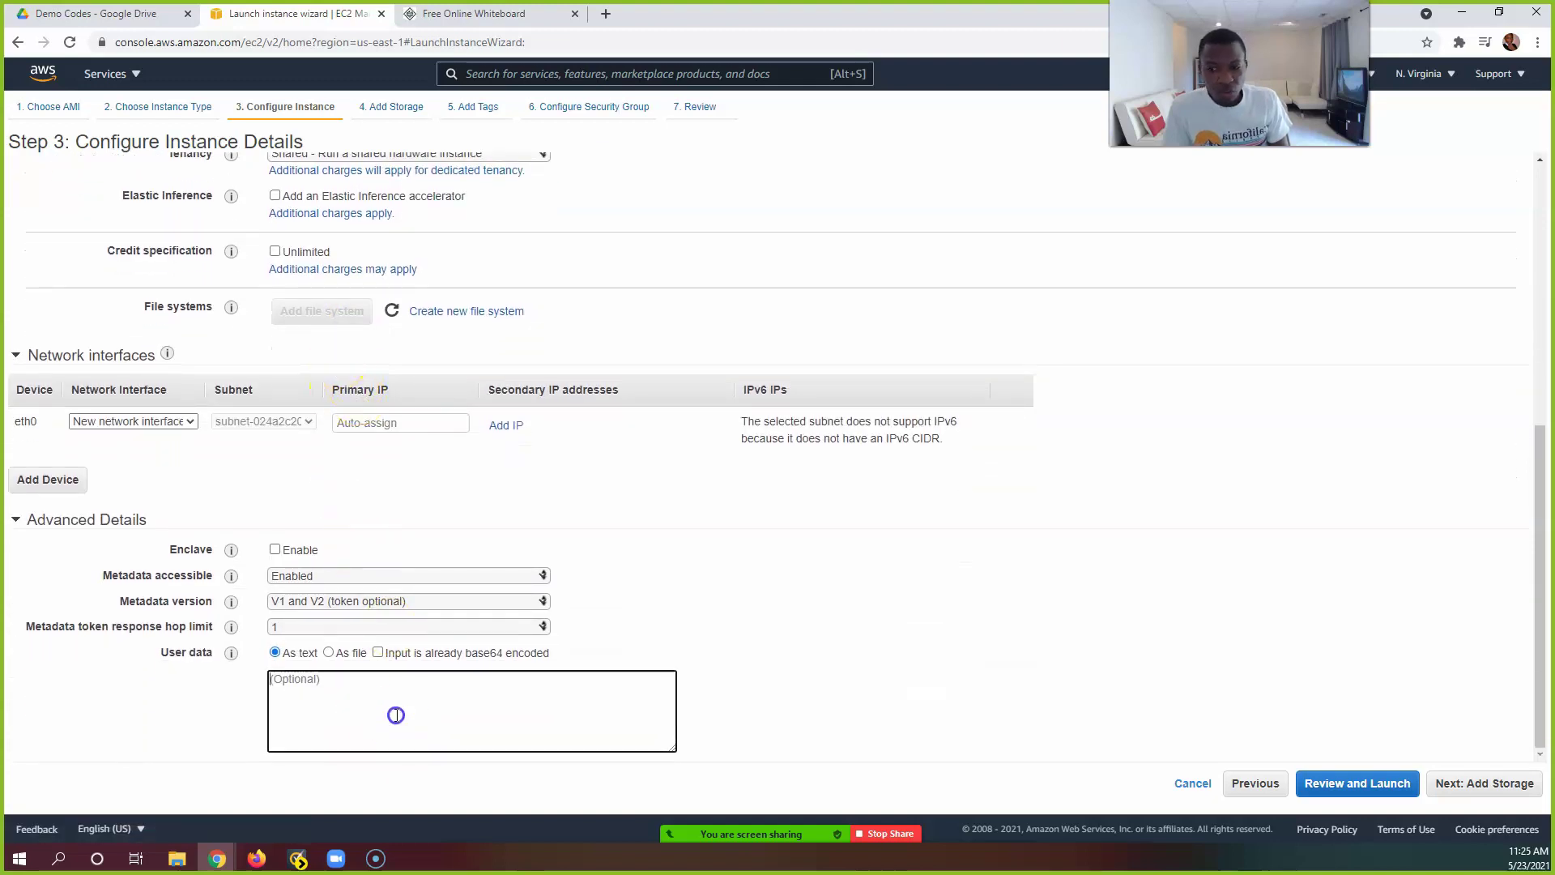
left_click(1488, 785)
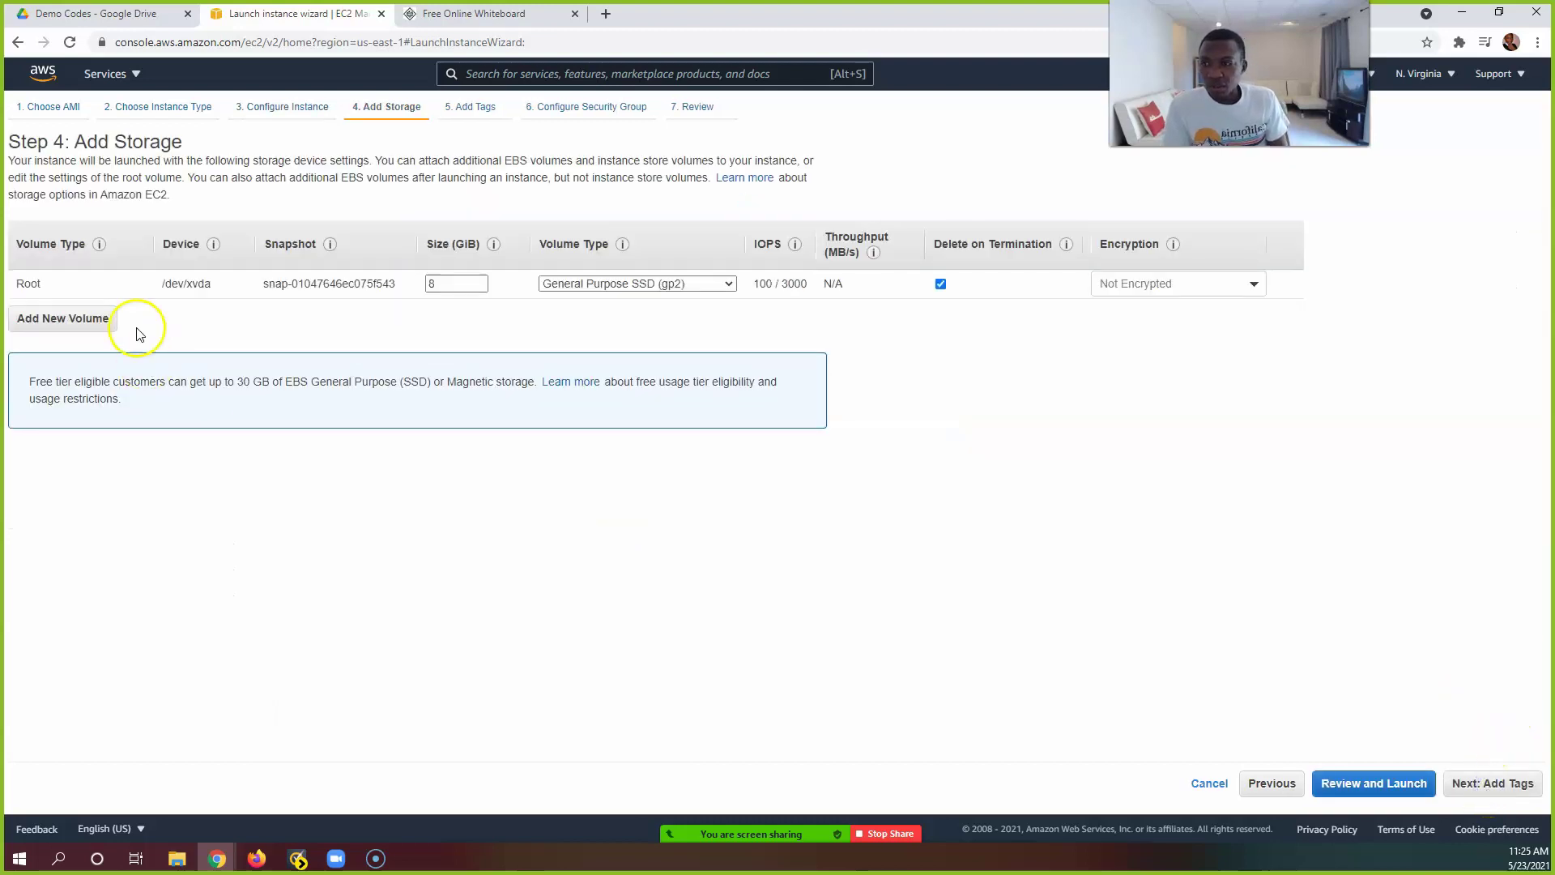
Step: Keep default storage and tag the instance Name = Server1, then continue to security groups
left_click(1491, 783)
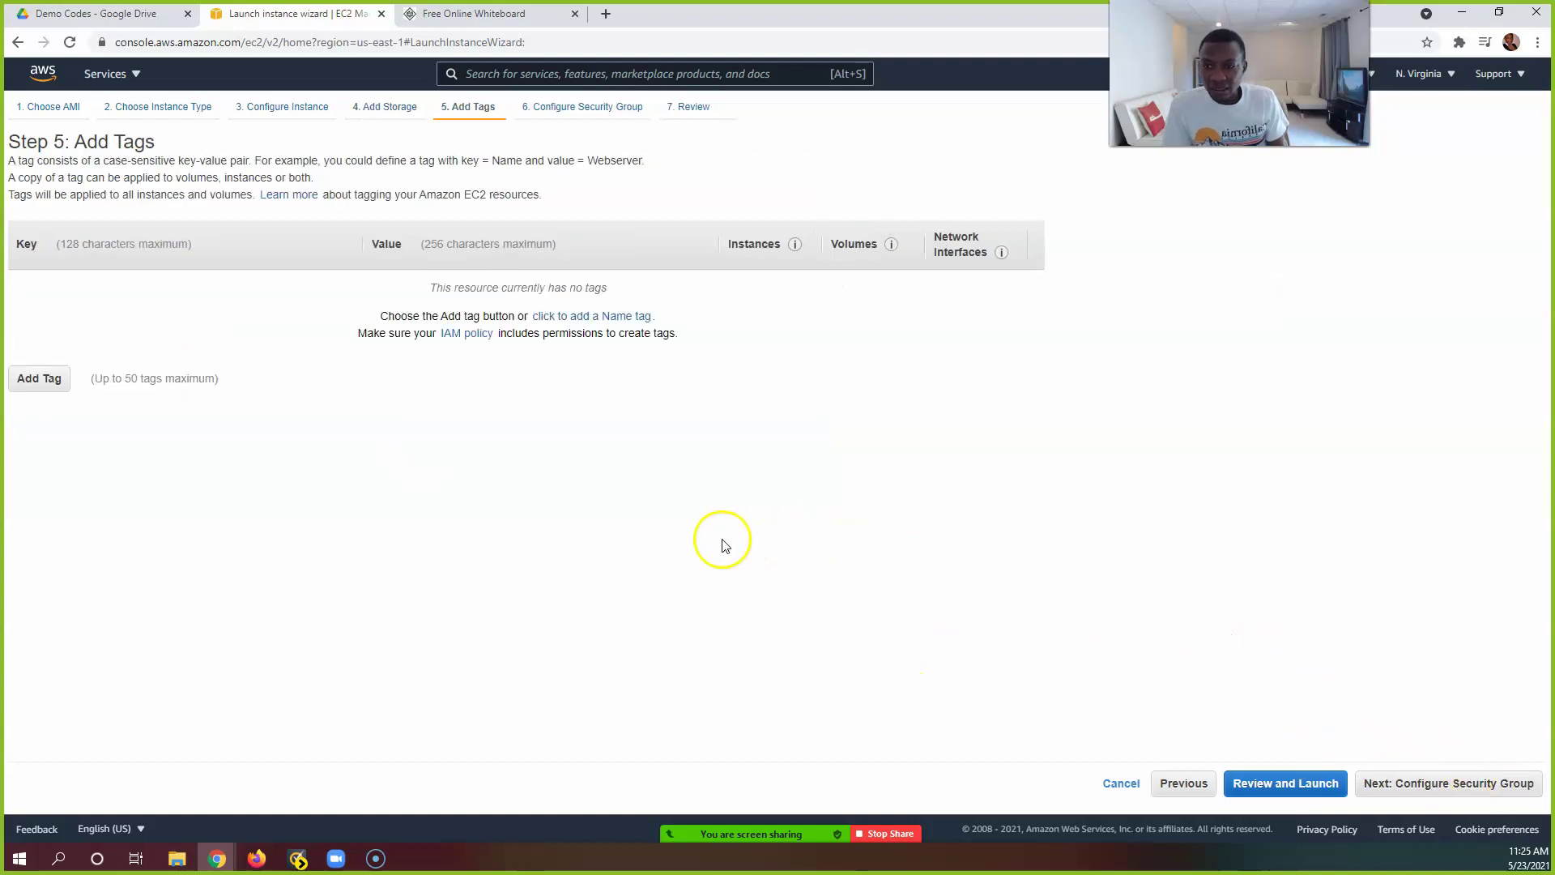
left_click(36, 378)
type("Name")
key("Tab")
type("Server1")
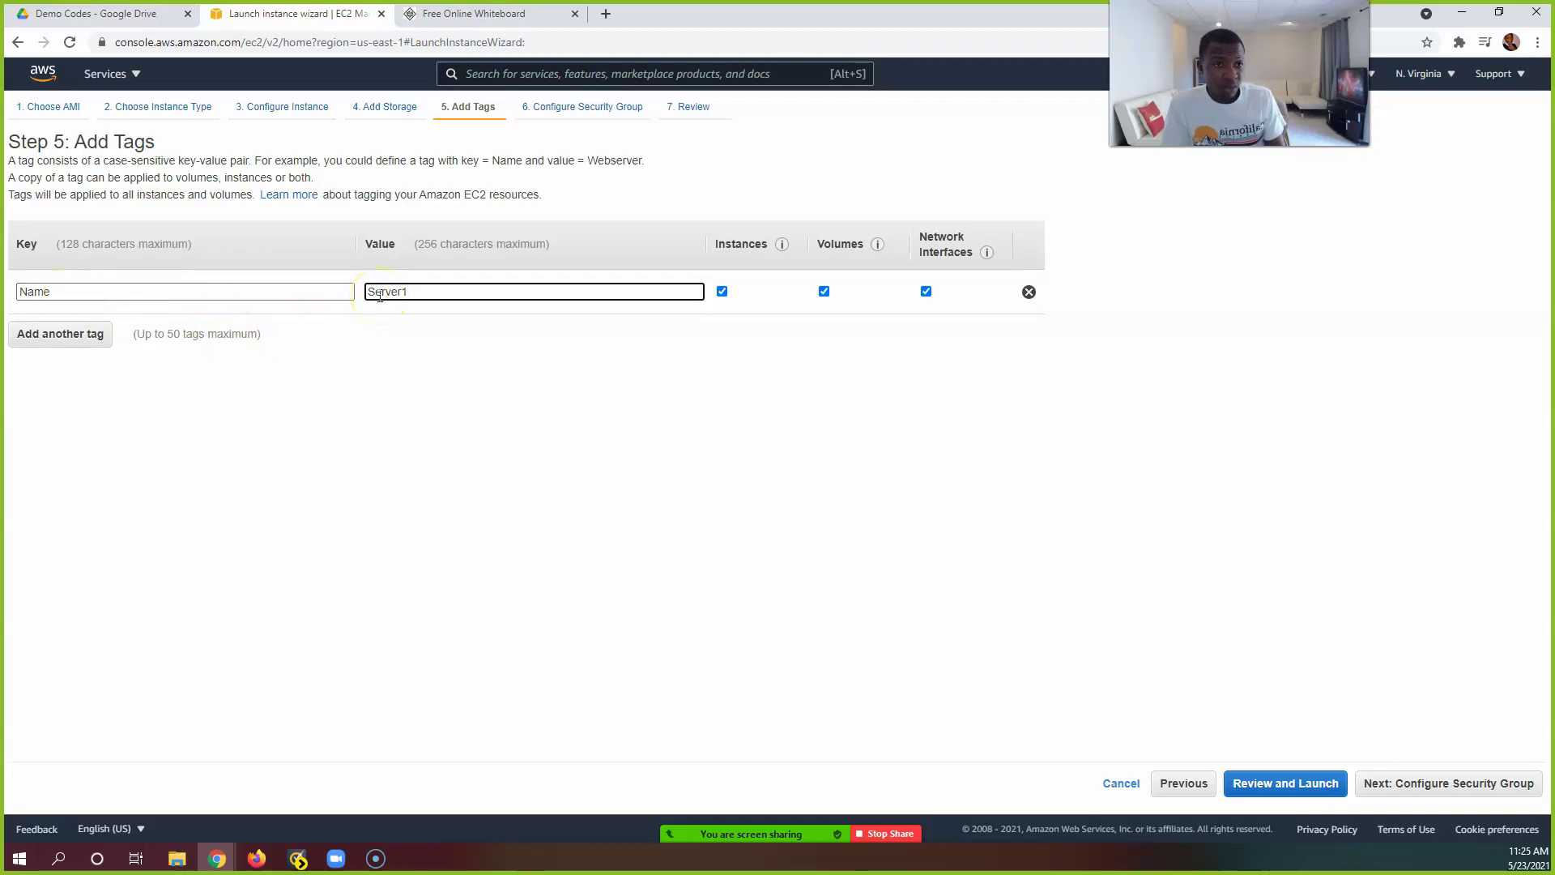
left_click(1450, 783)
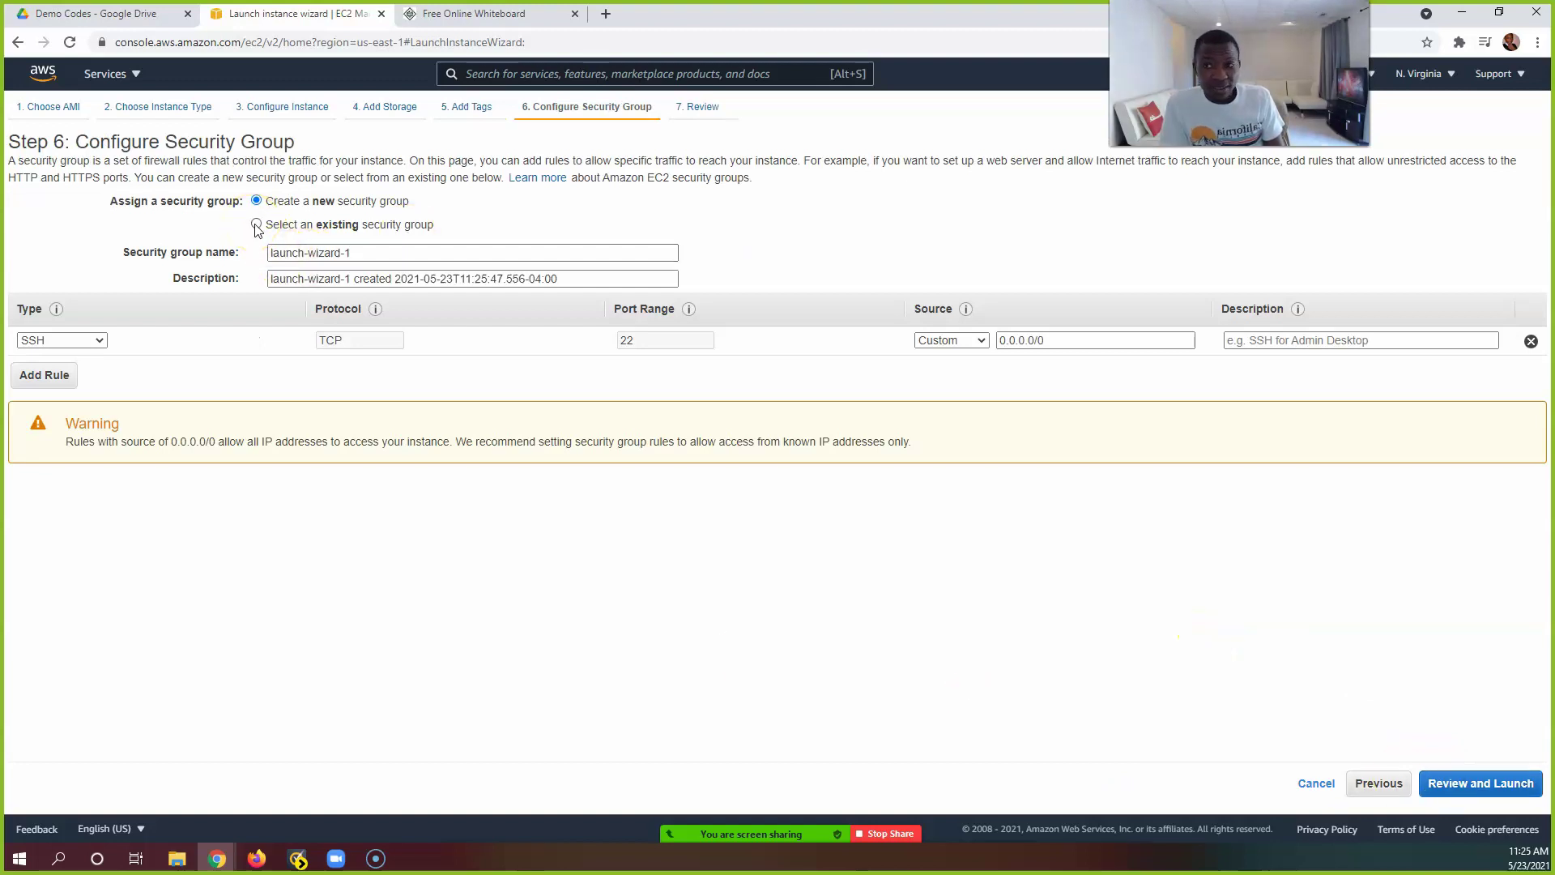
Step: Attach the existing WSSG security group and go to the launch review
left_click(256, 225)
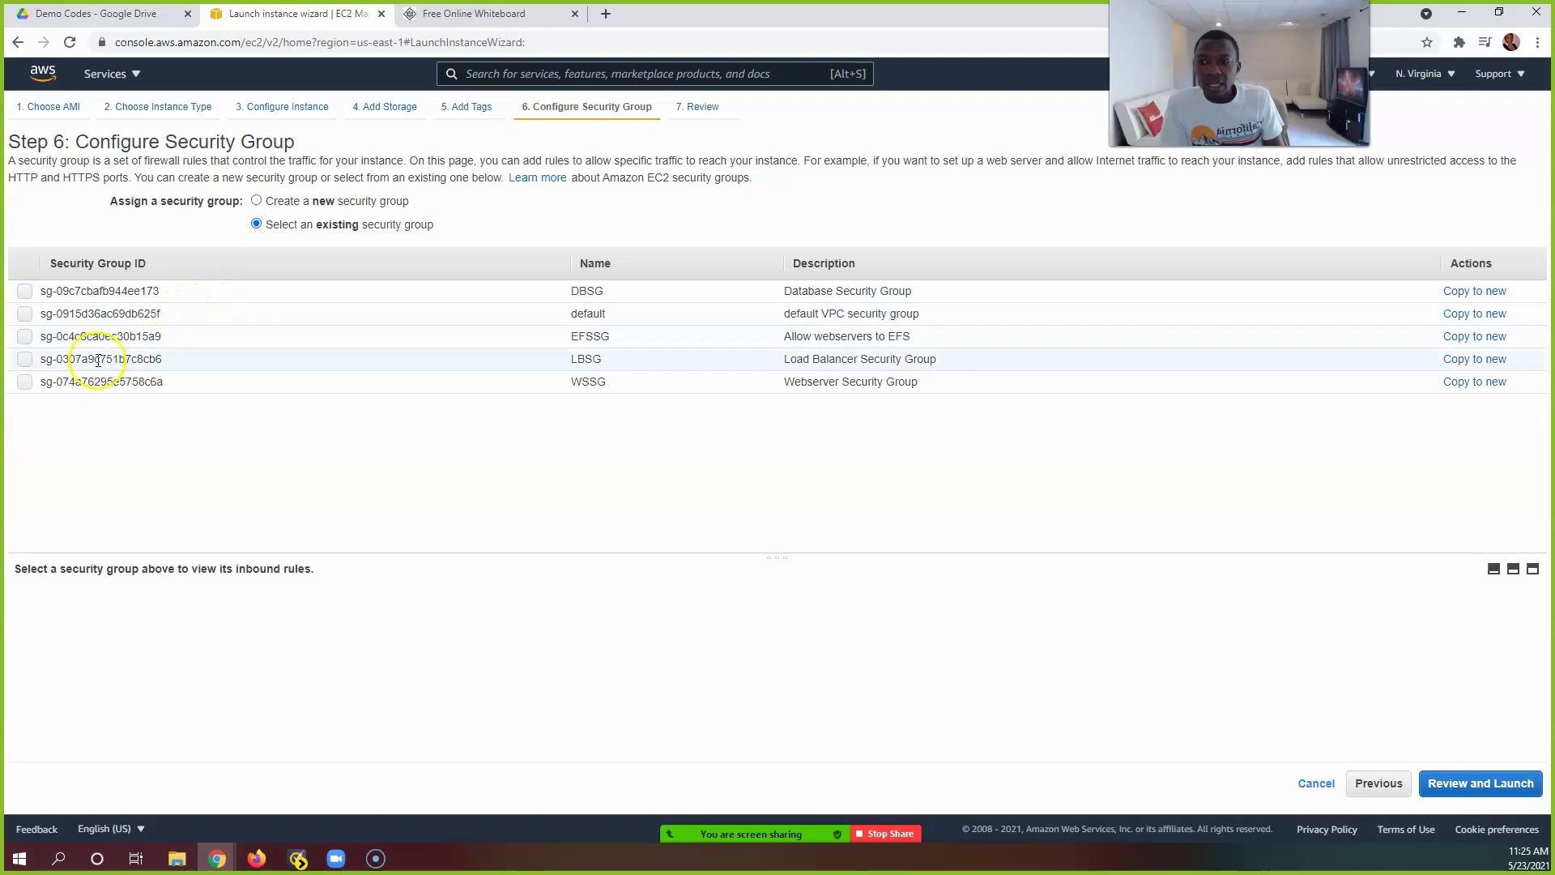
left_click(25, 382)
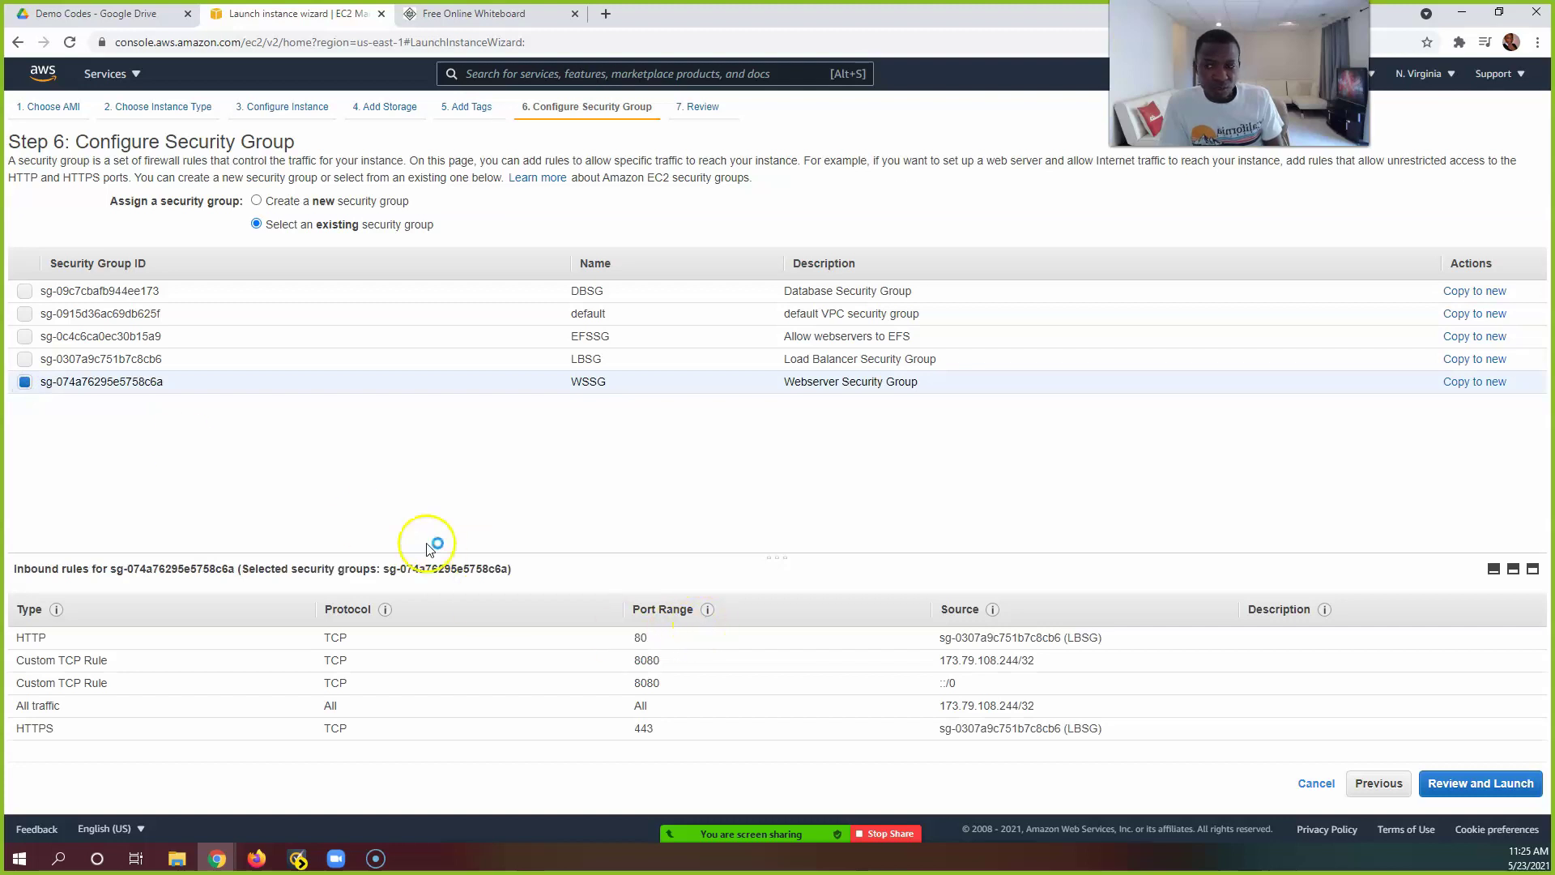
left_click(1476, 785)
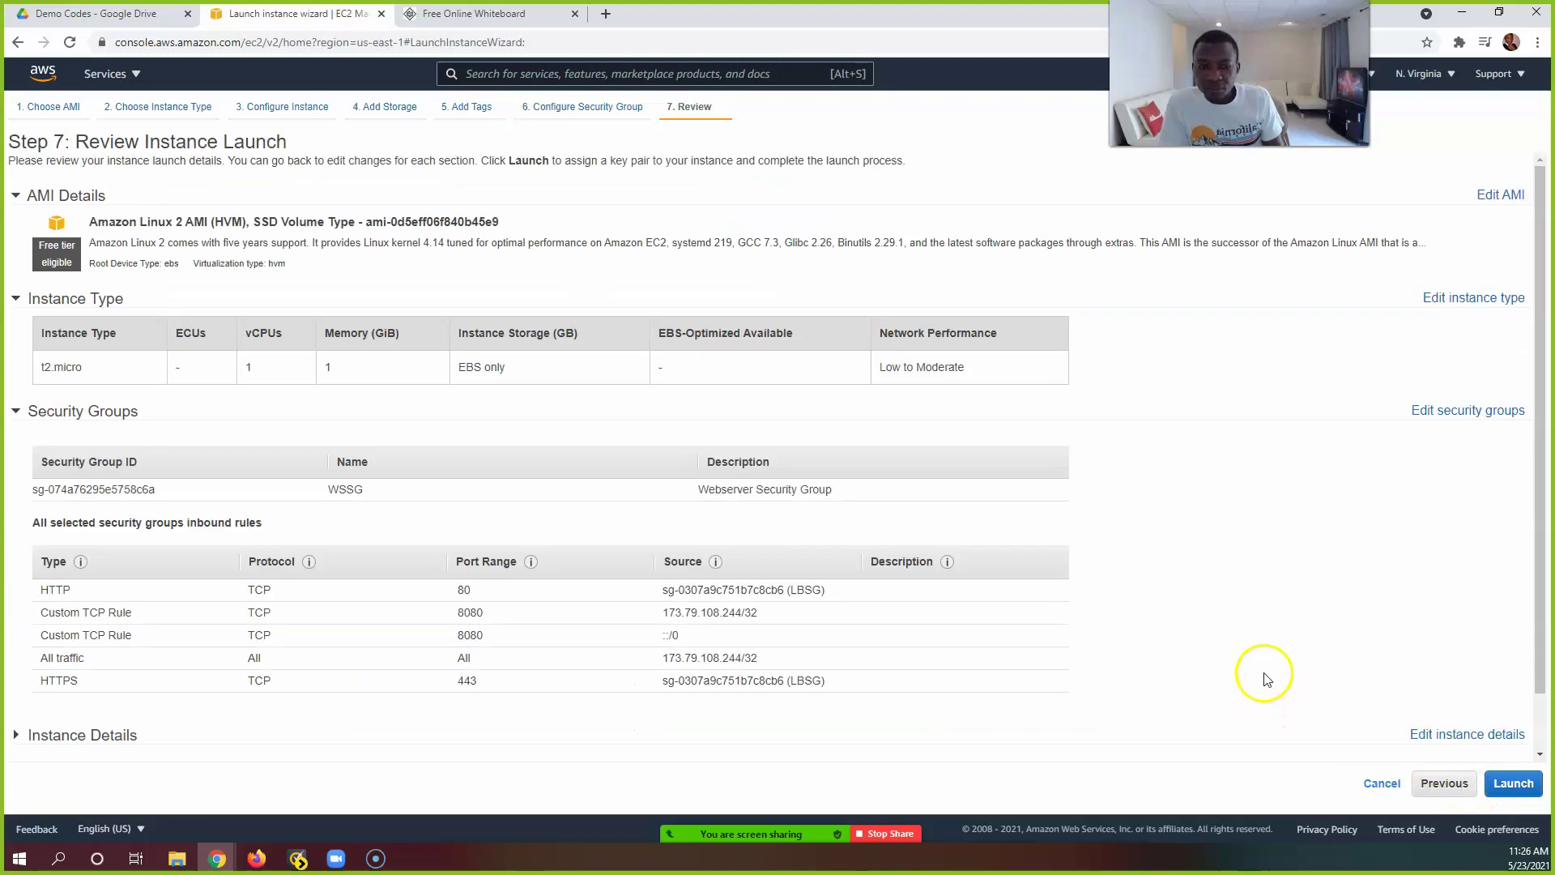
scroll(1260, 670, "down", 2)
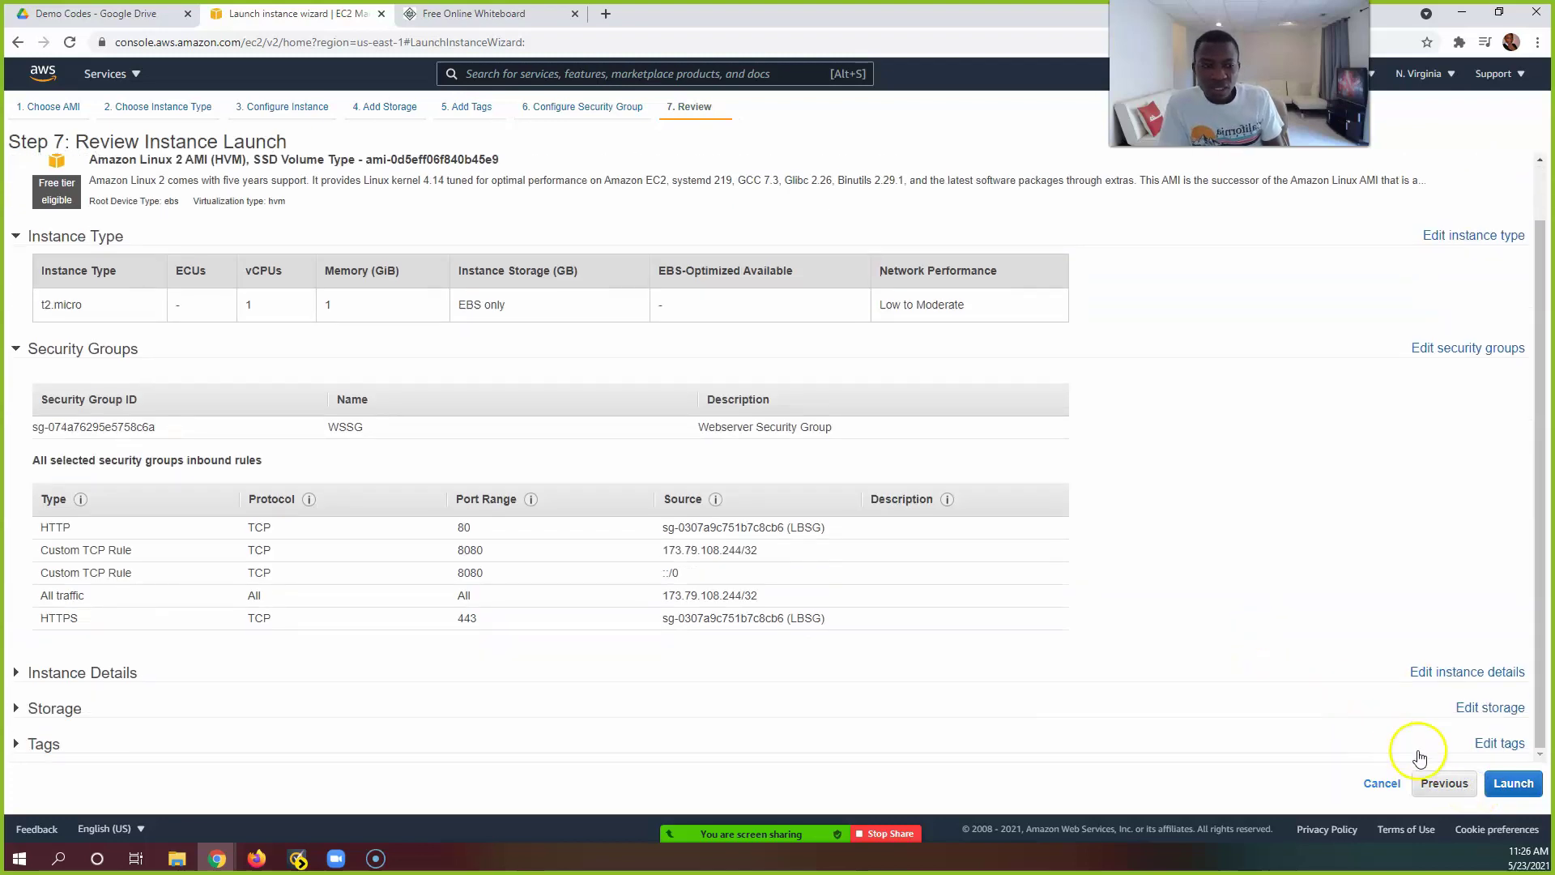
Step: Launch Server1 with the testkp key pair, acknowledging access to its private key file
left_click(1504, 786)
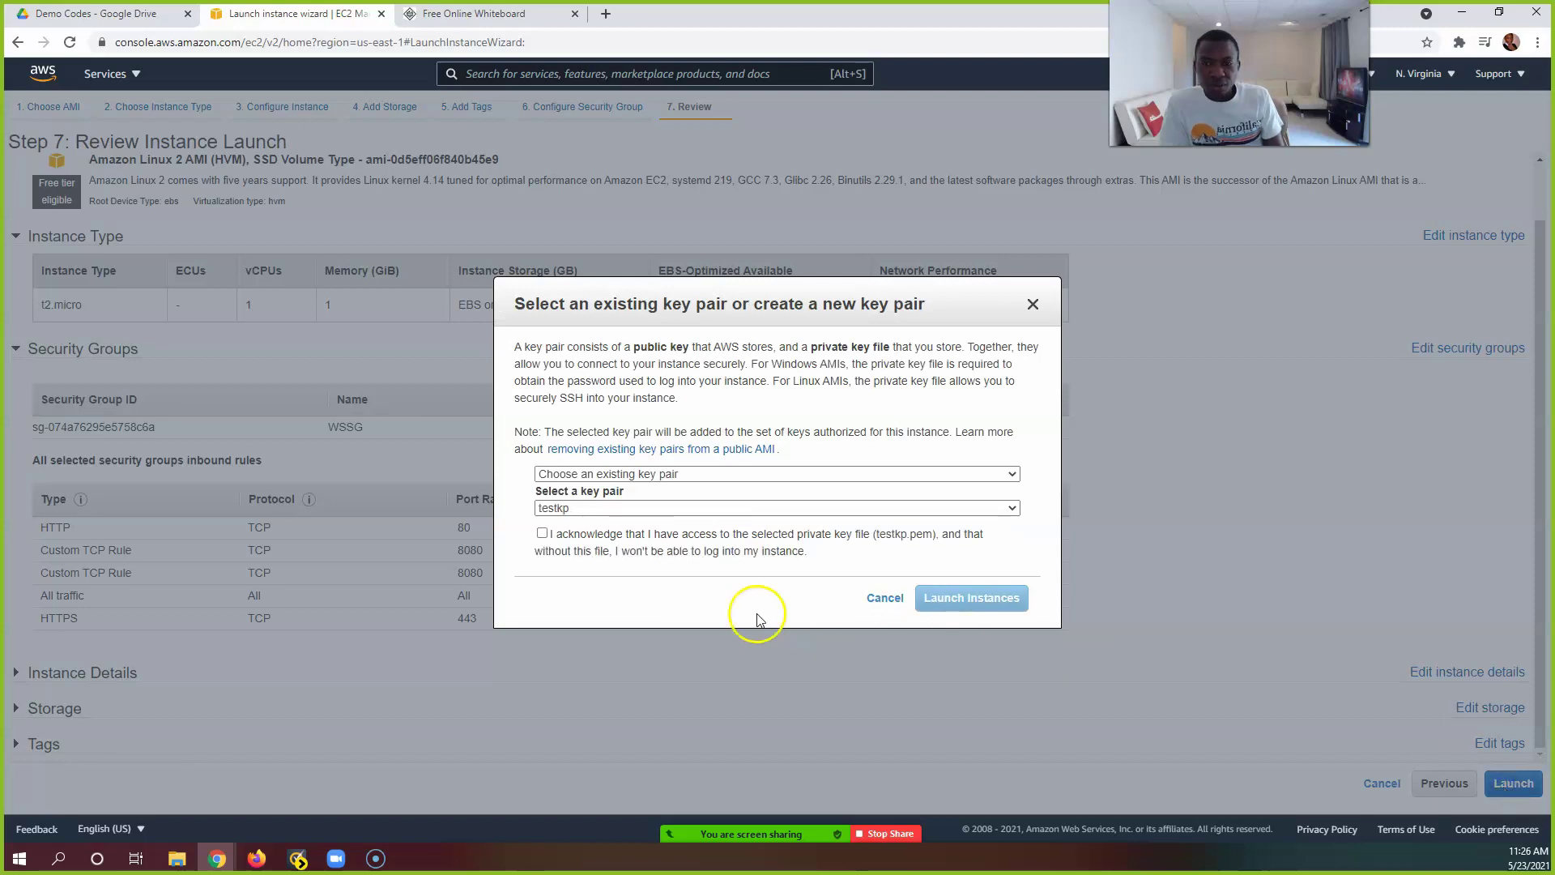
left_click(546, 538)
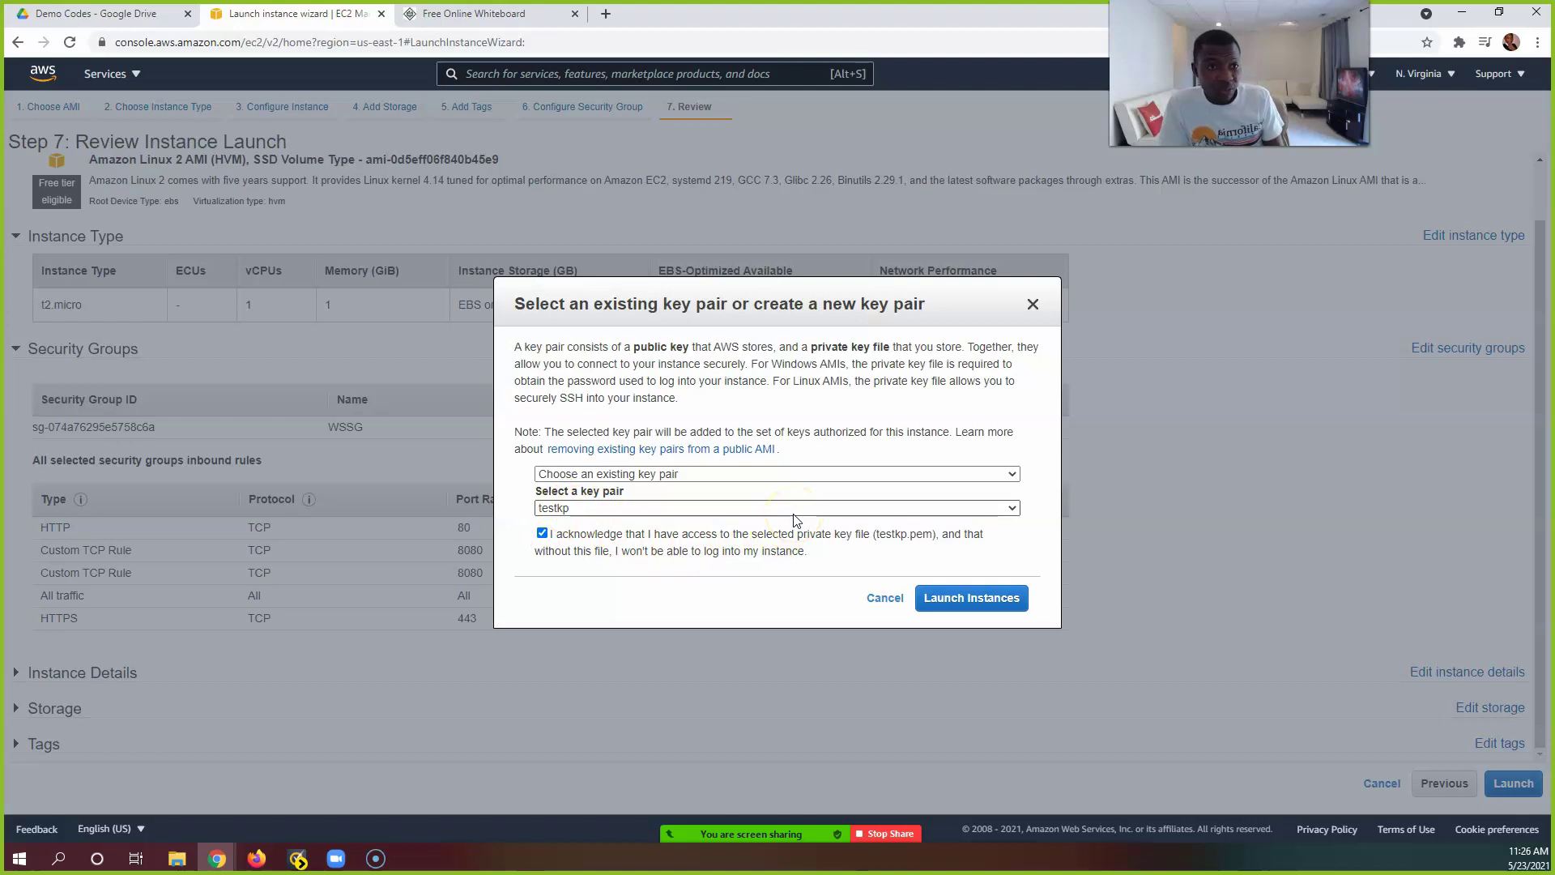
left_click(942, 610)
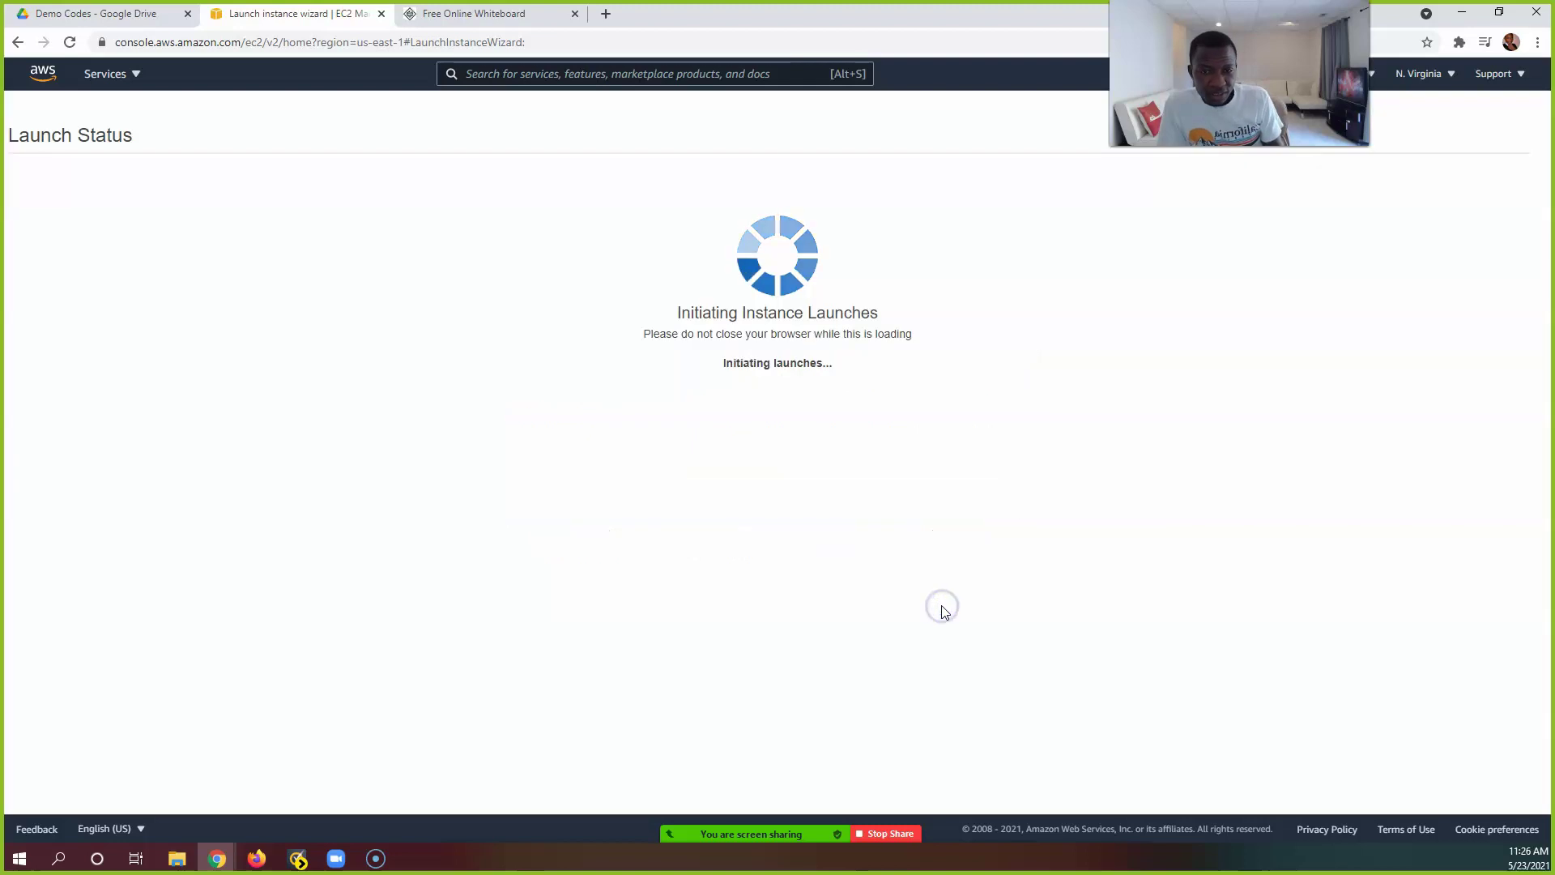
Step: View the pending Server1 instance, then clear the instance ID filter to list all instances
mouse_move(836, 824)
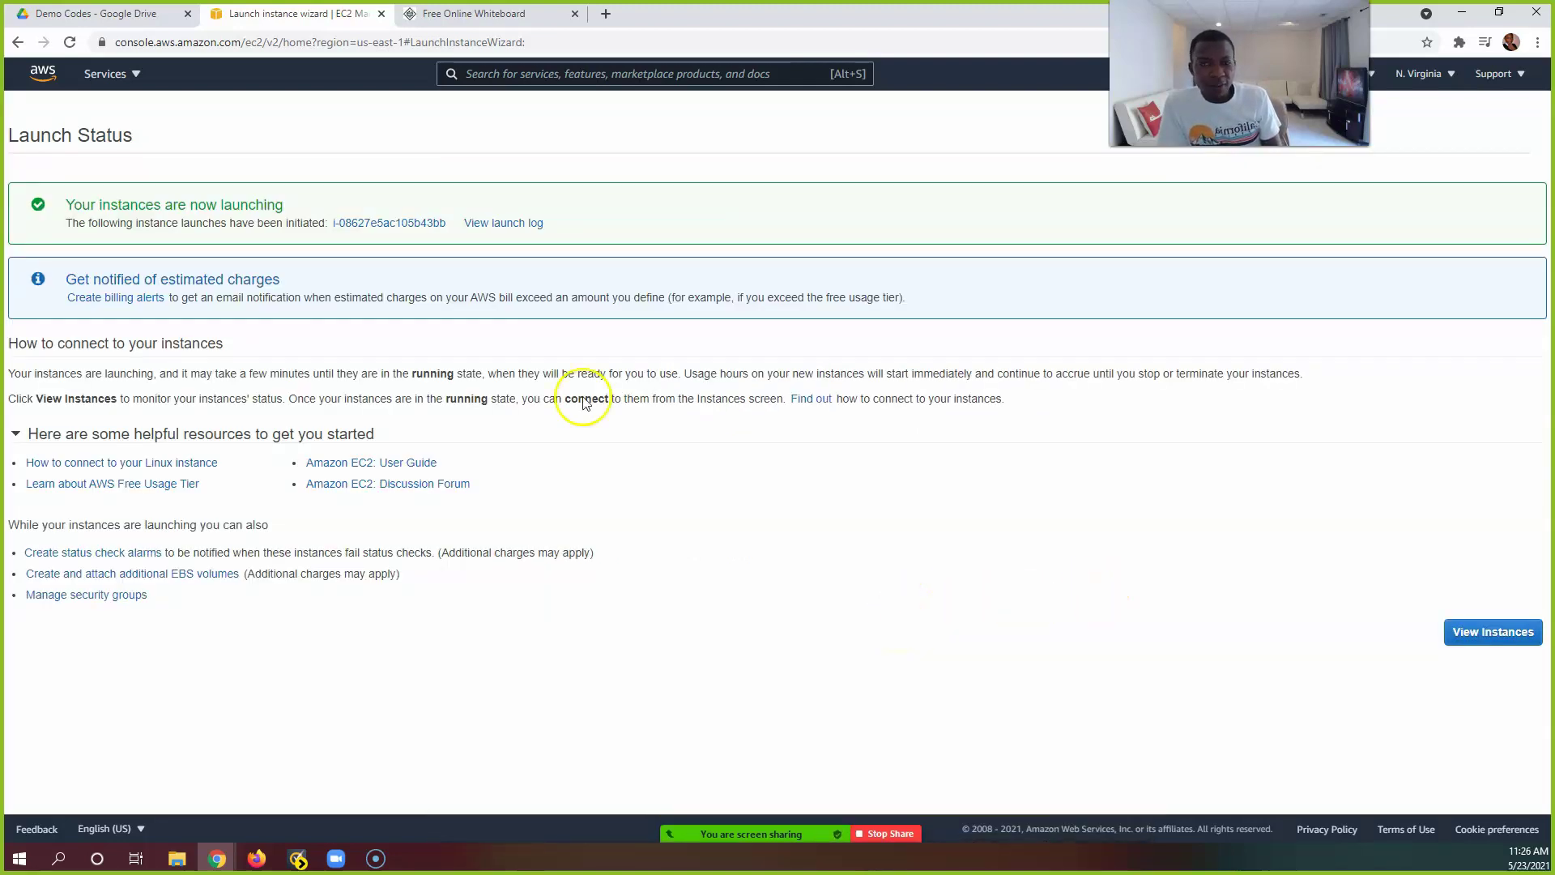
left_click(364, 229)
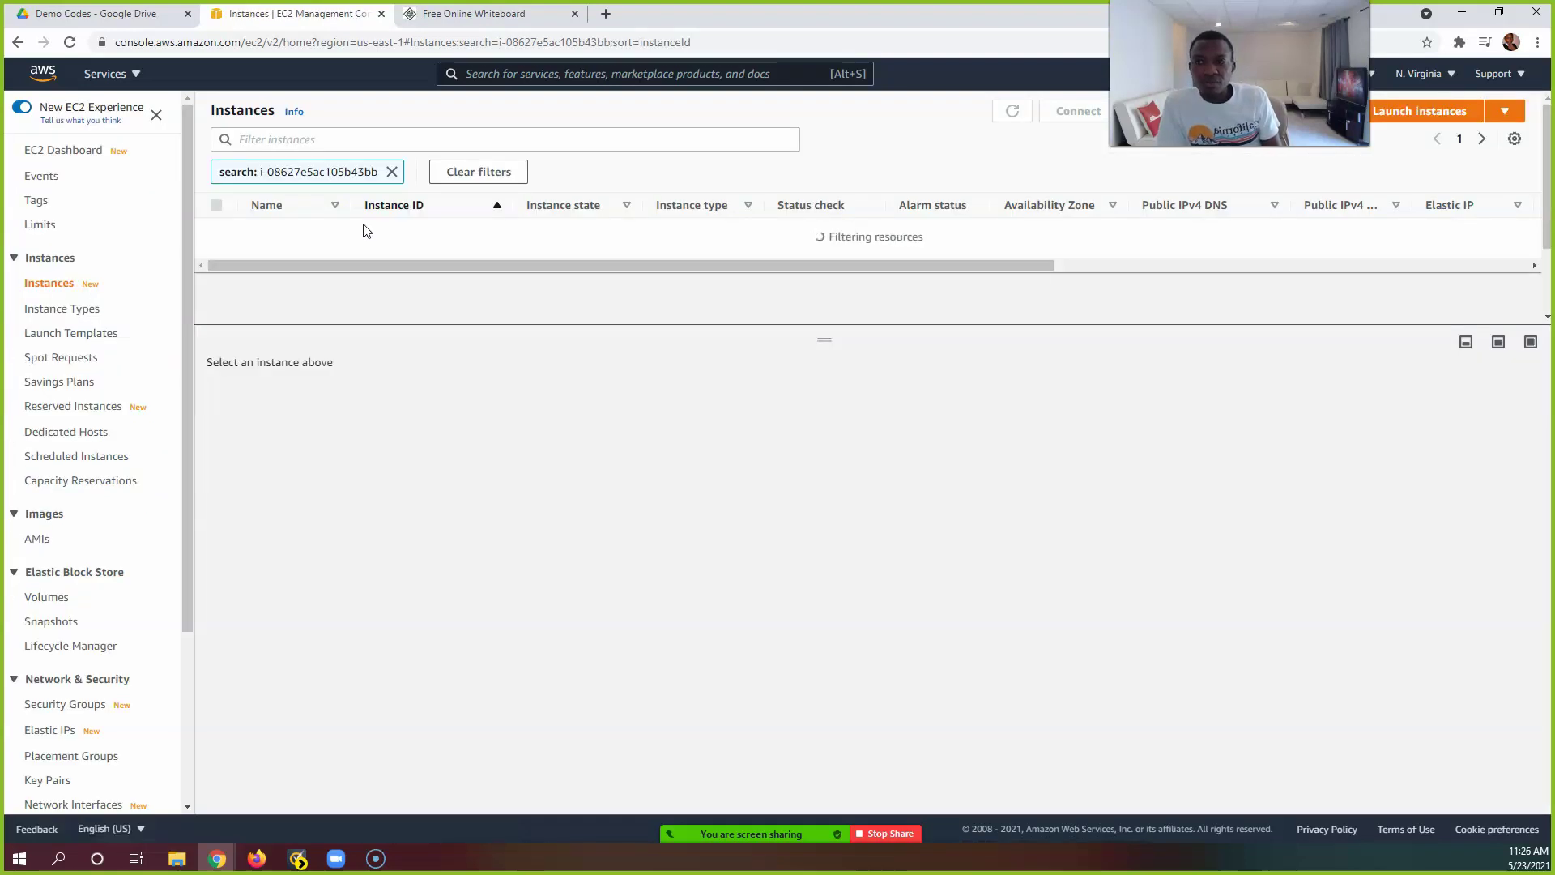
left_click(392, 171)
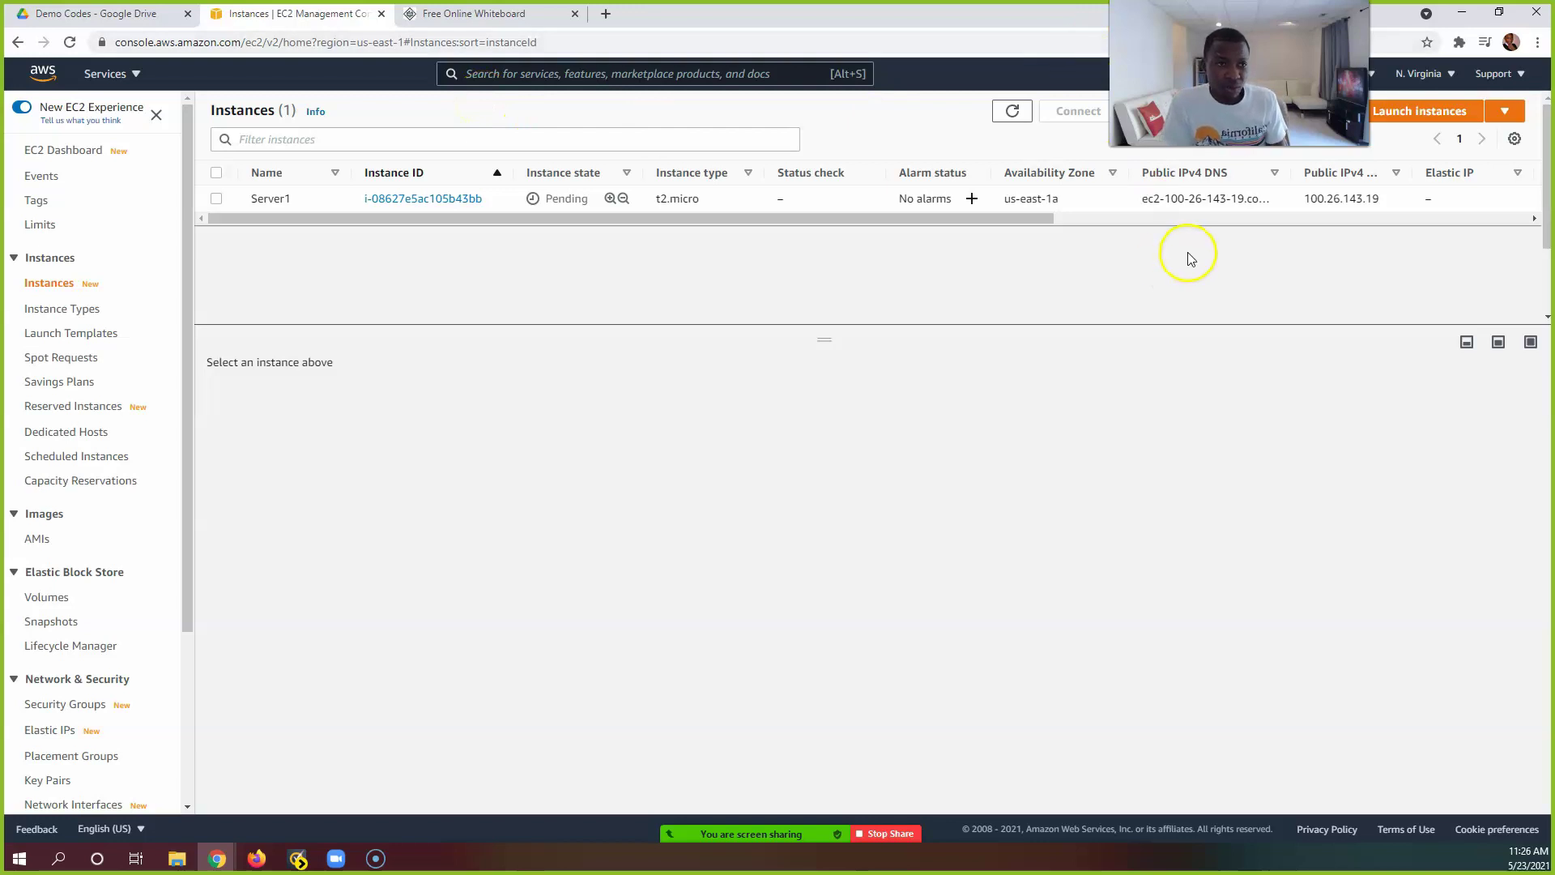
Step: Start another instance launch using the Amazon Linux 2 AMI on t2.micro
left_click(1424, 113)
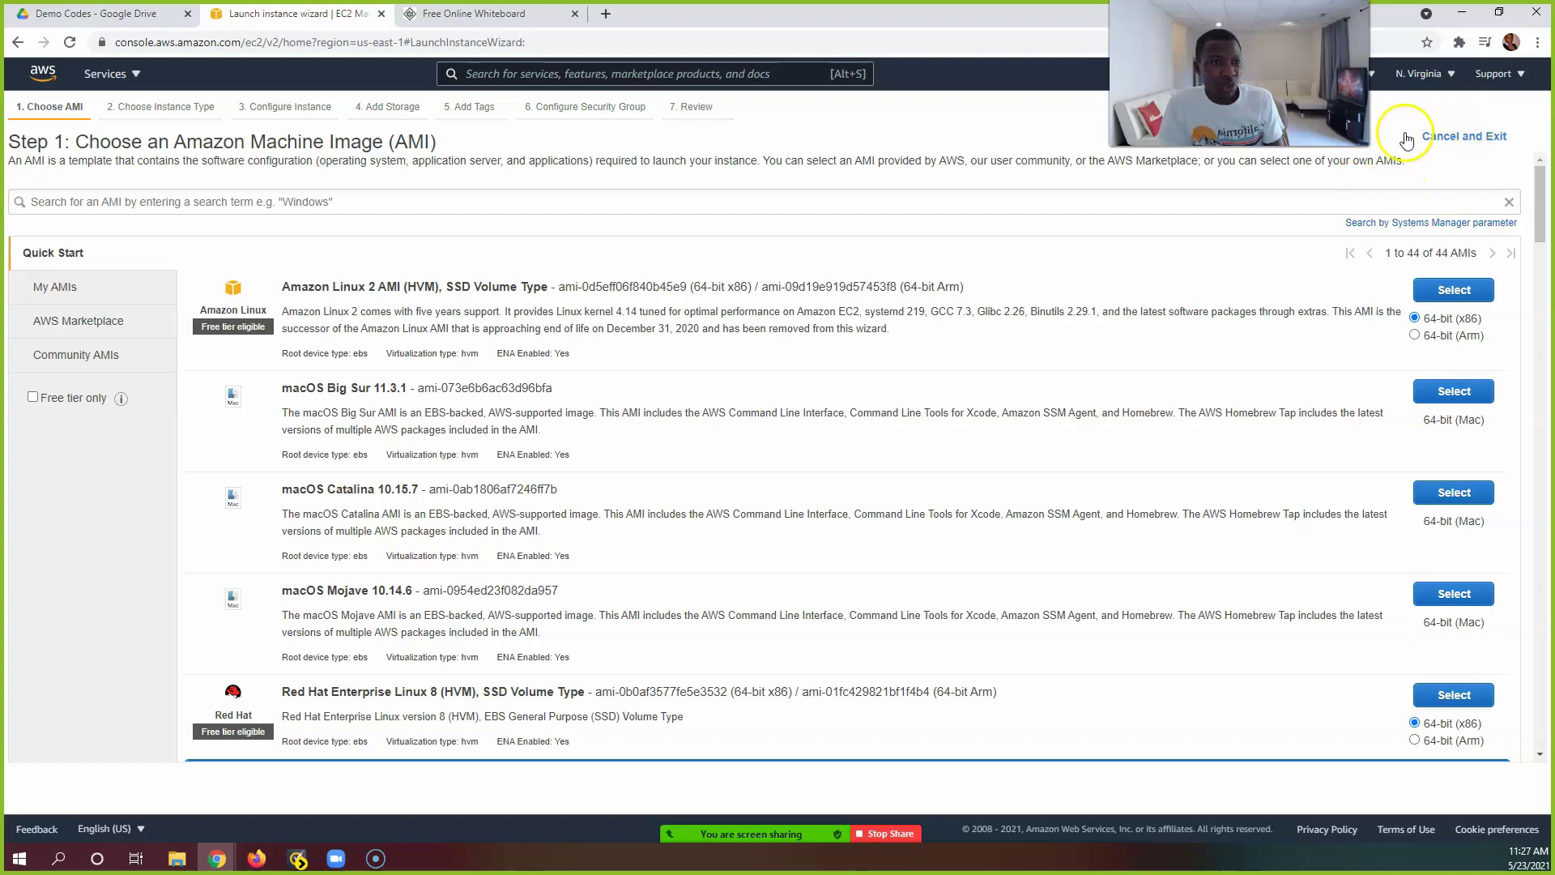
left_click(1458, 287)
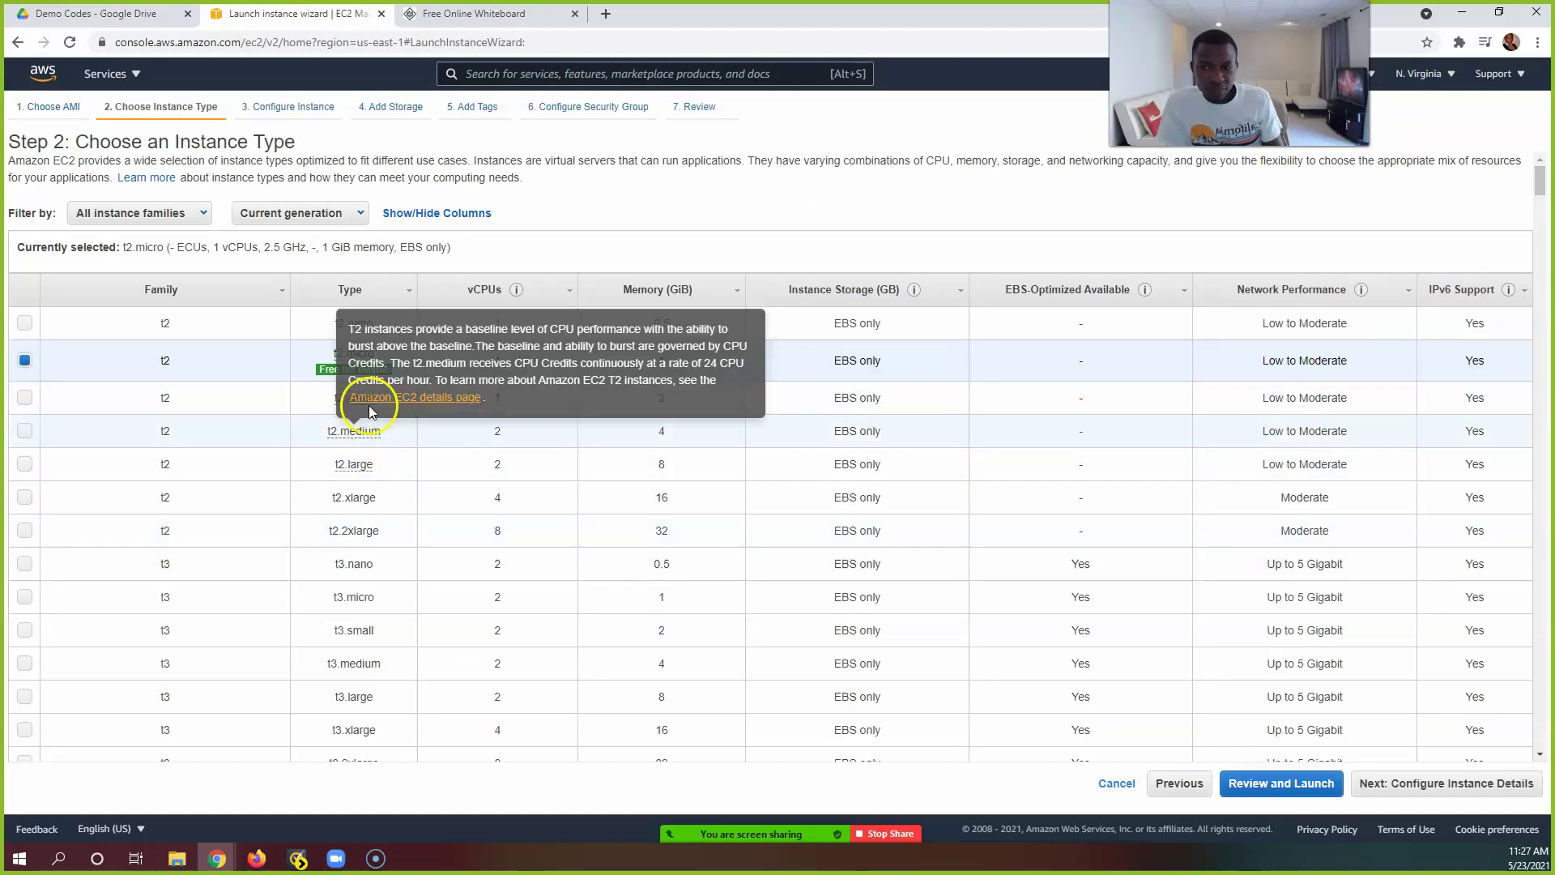
left_click(1453, 784)
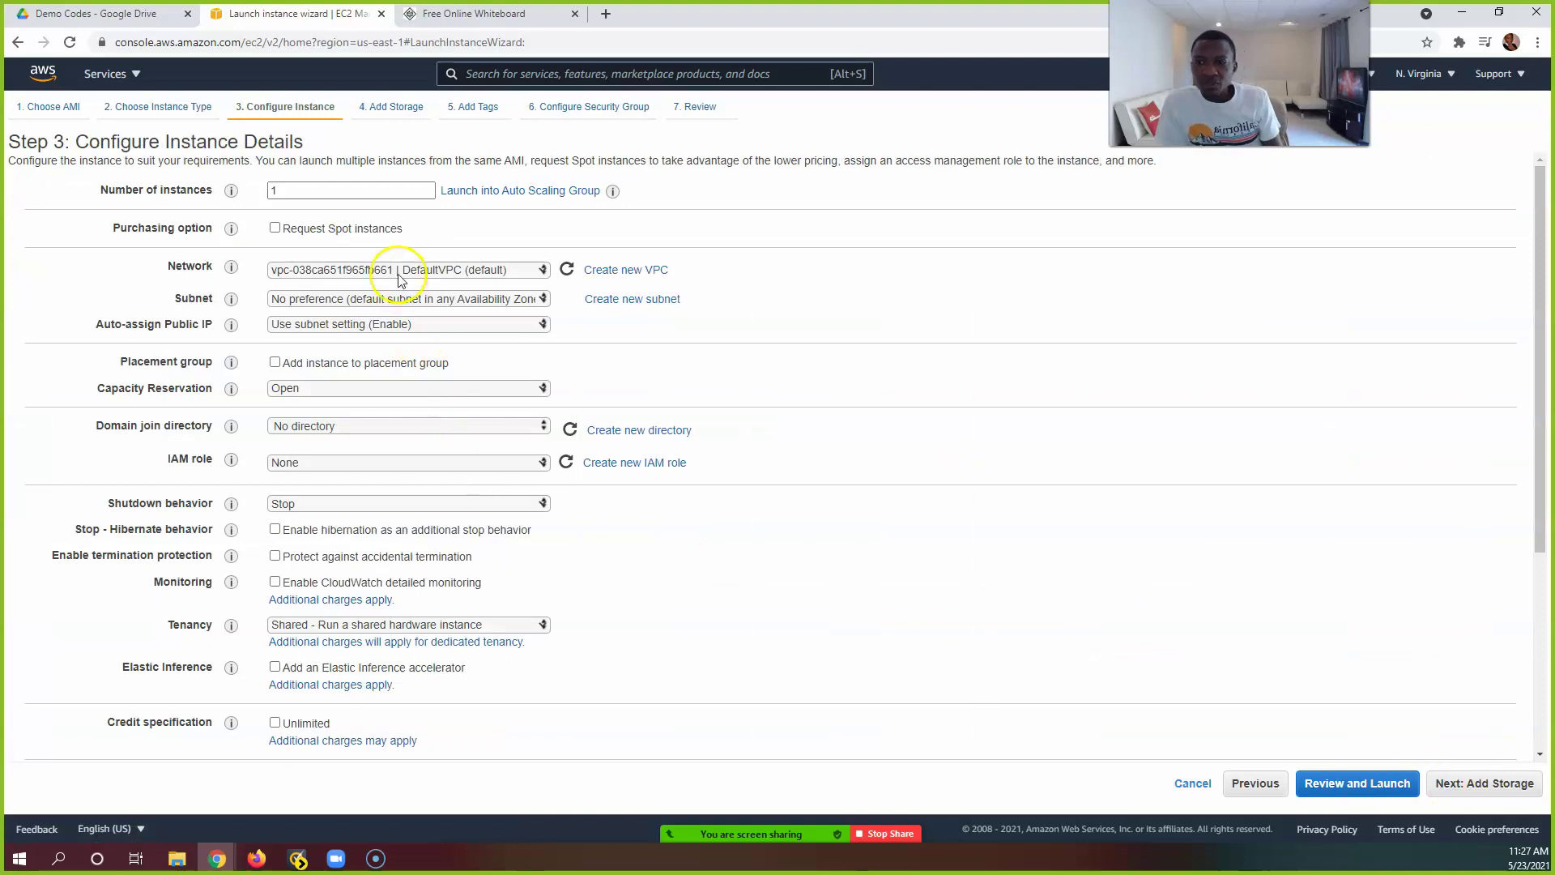
Step: Place the instance in the us-east-1b subnet and set shutdown behavior to Terminate
left_click(399, 298)
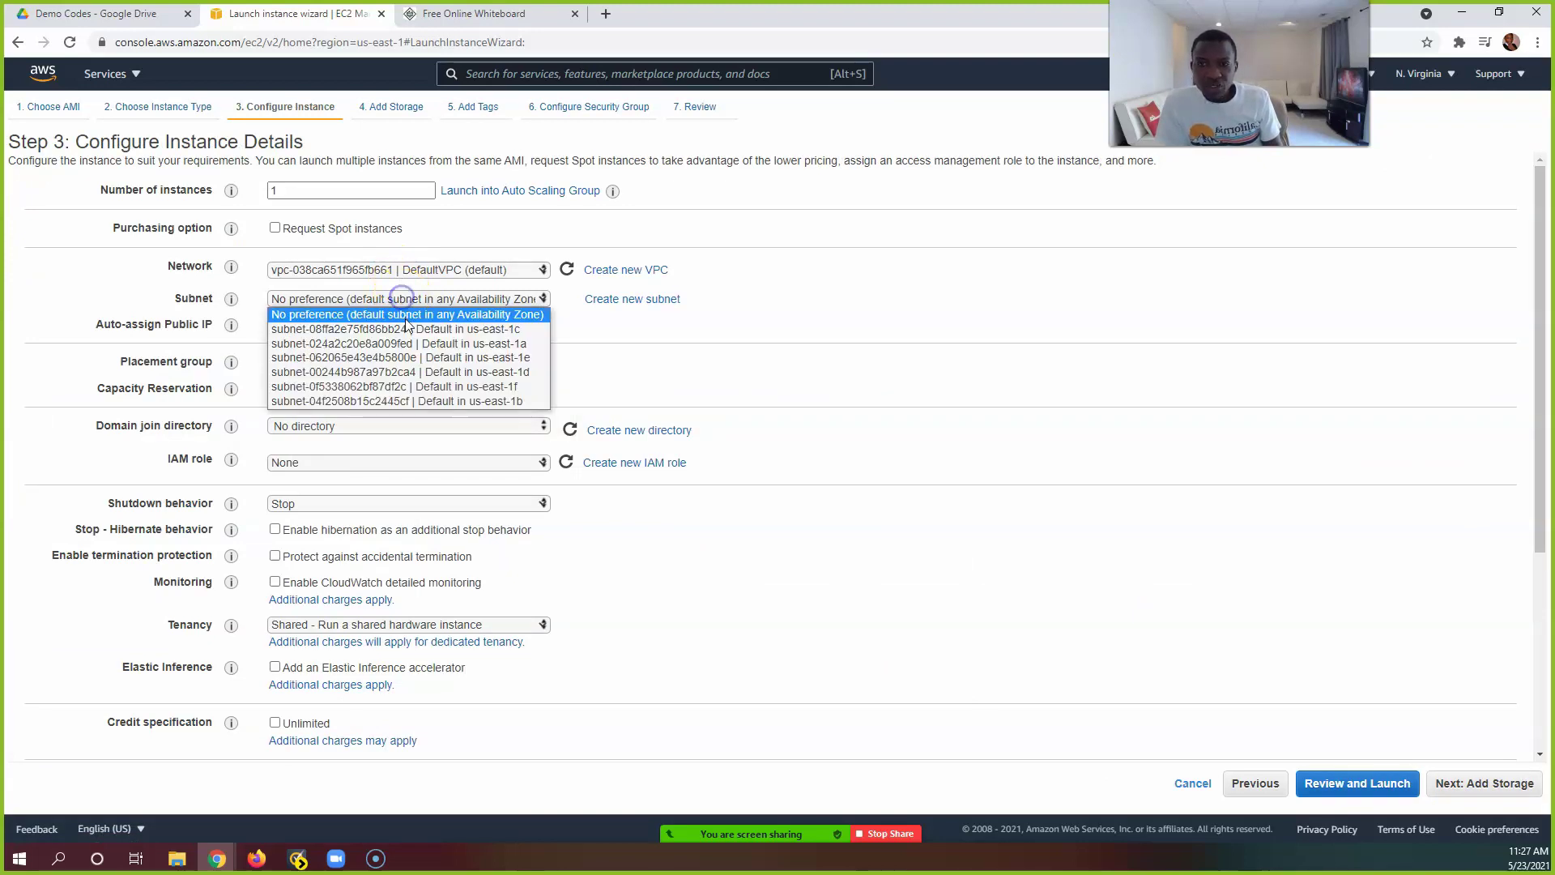
left_click(411, 401)
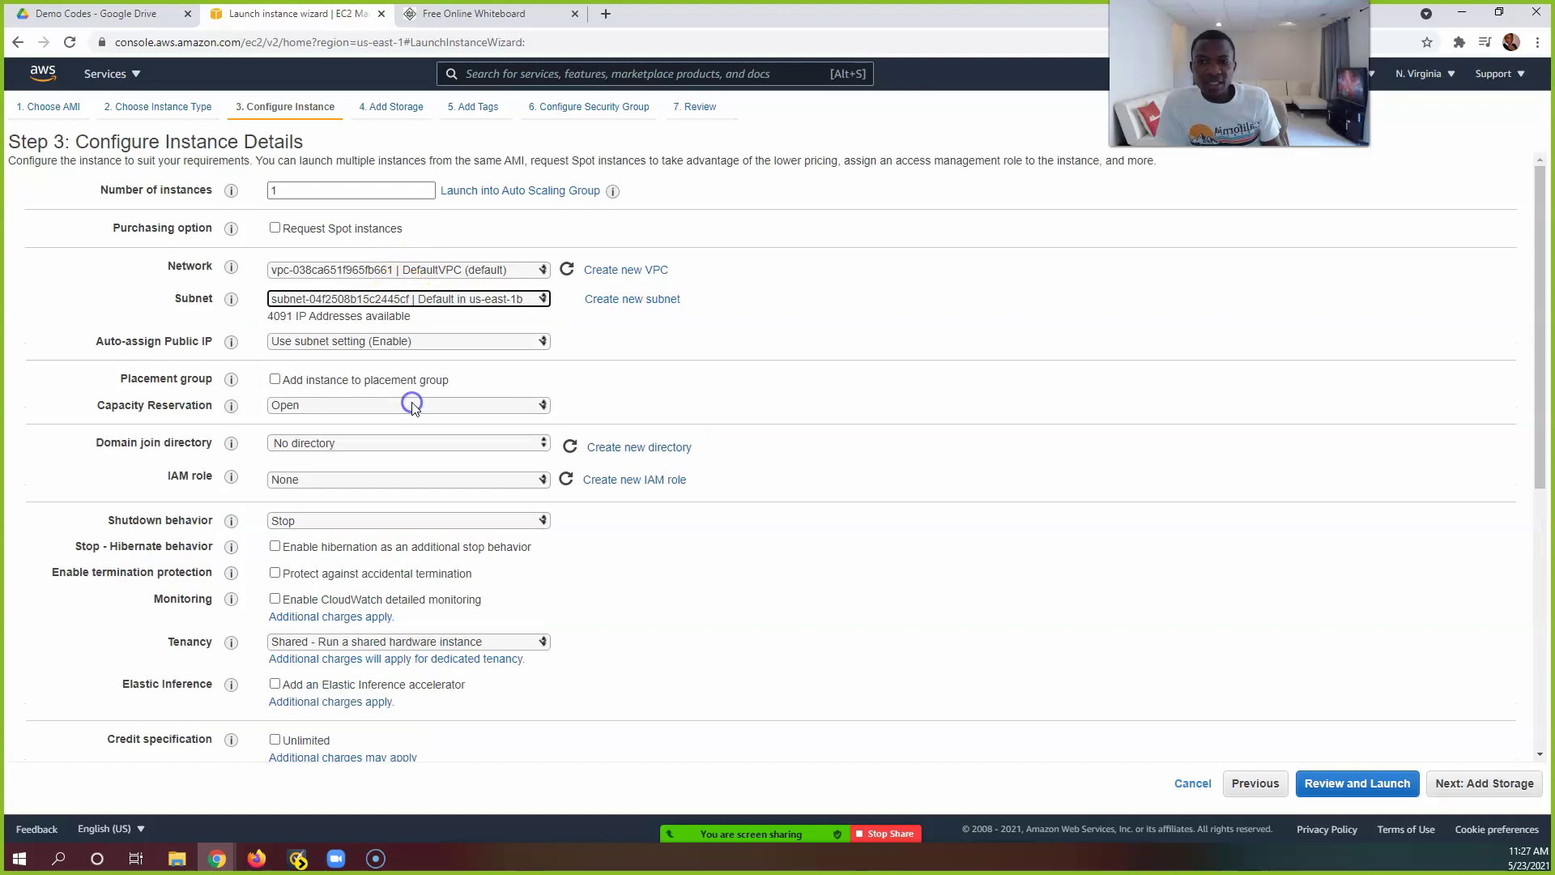
scroll(373, 392, "down", 1)
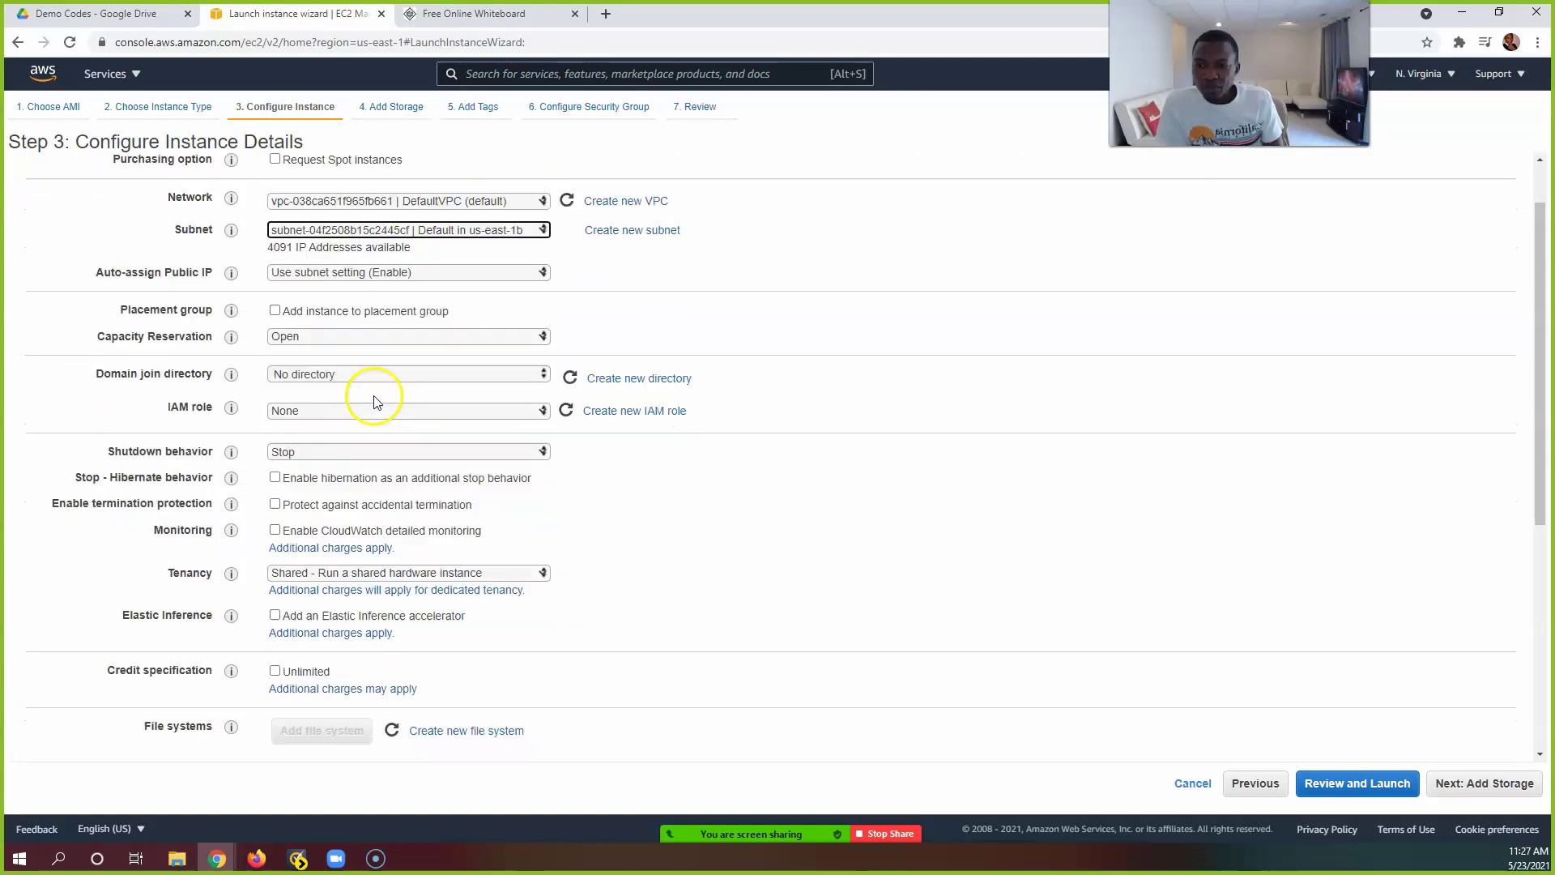
left_click(337, 438)
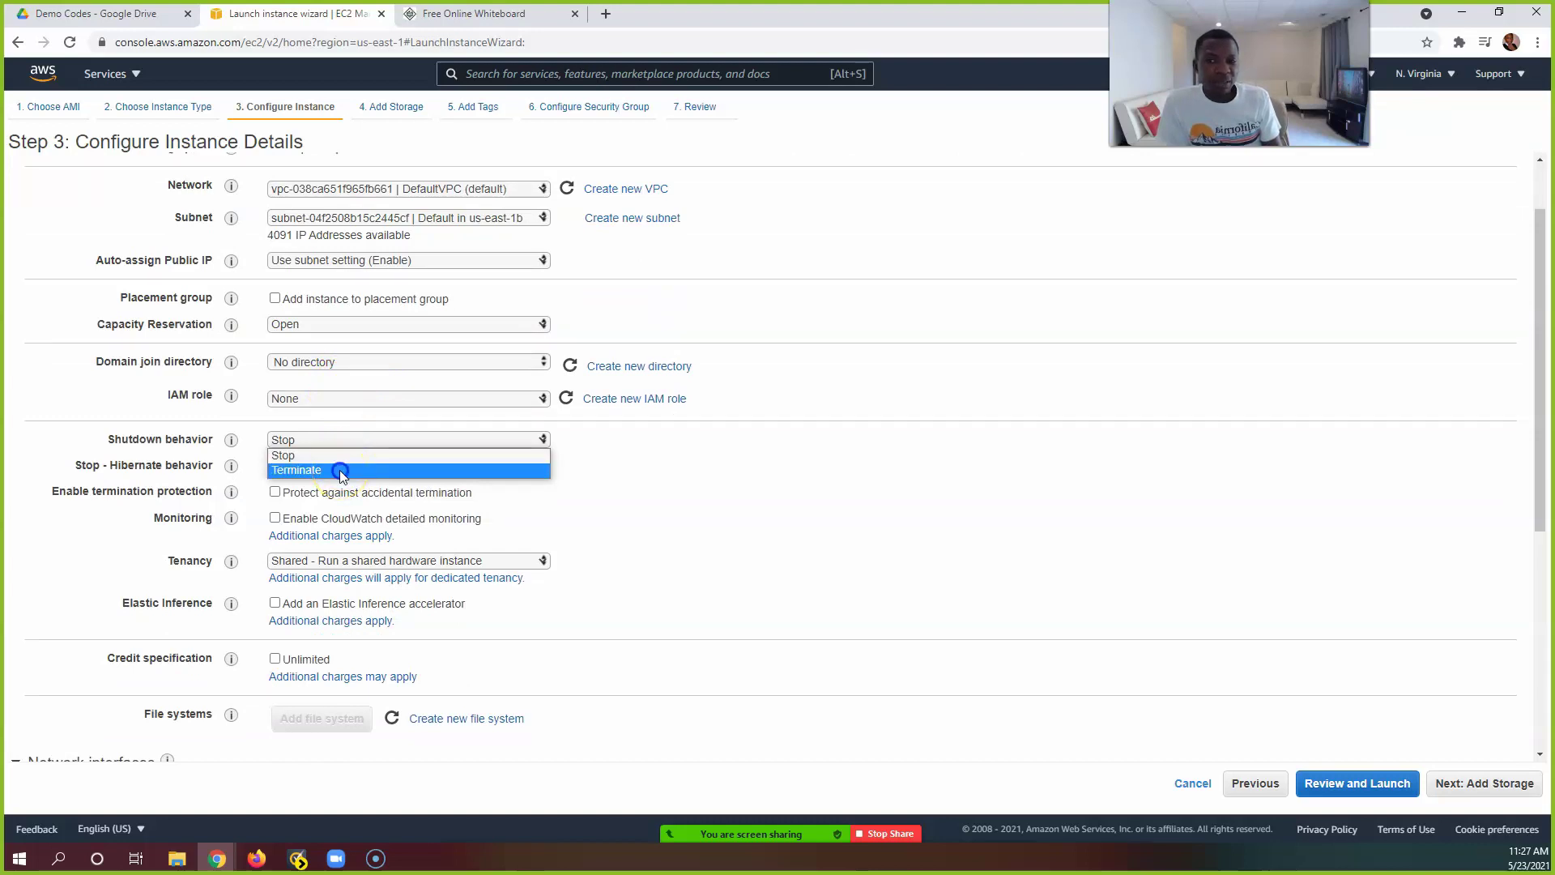
left_click(339, 472)
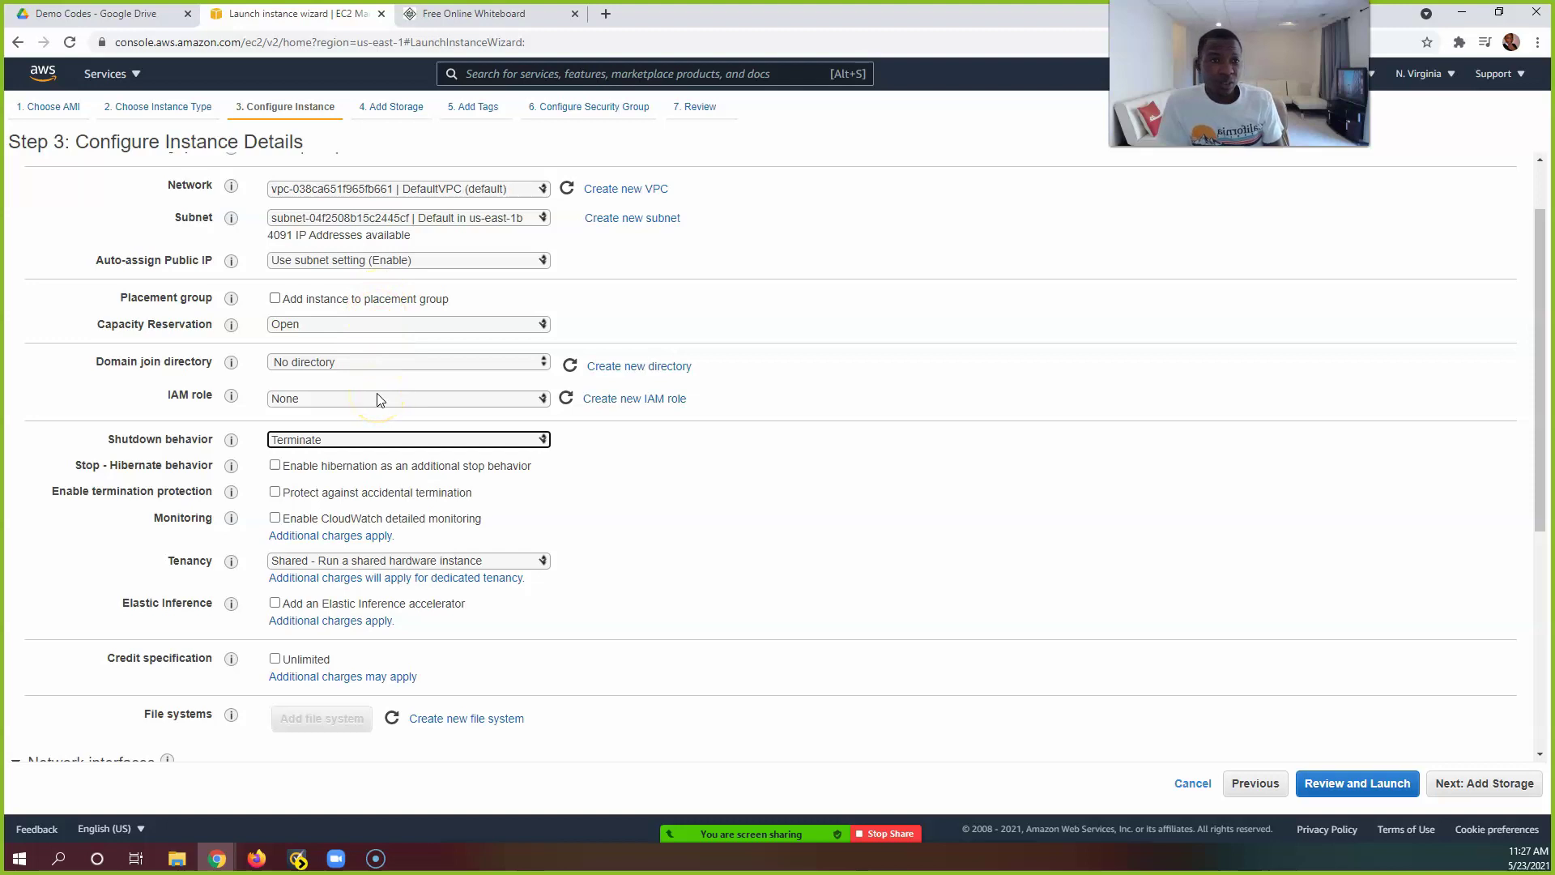
left_click(378, 446)
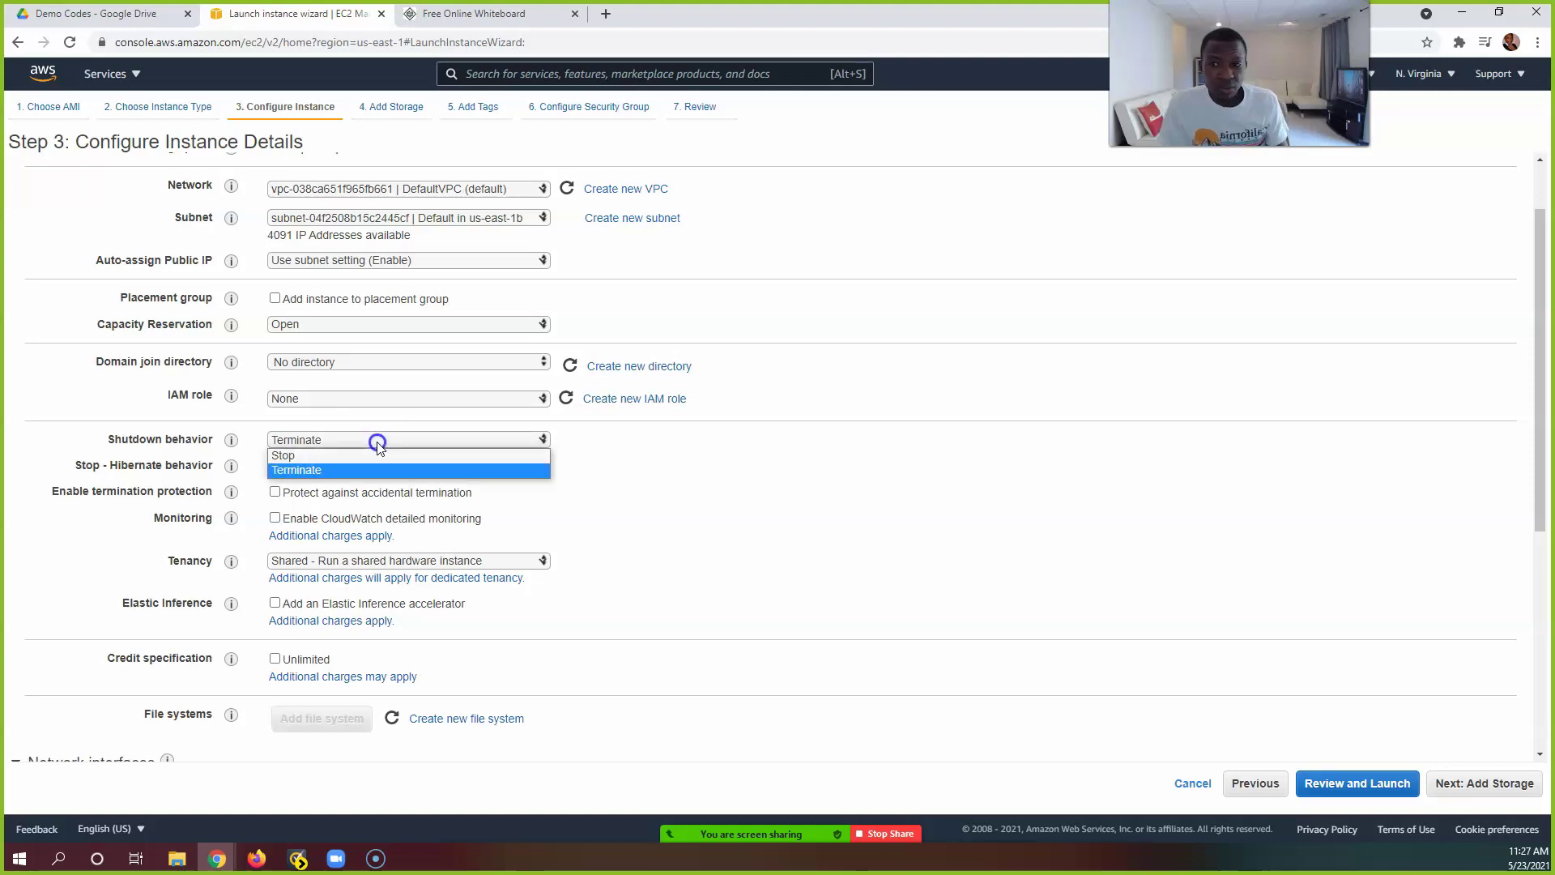
left_click(378, 445)
left_click(378, 446)
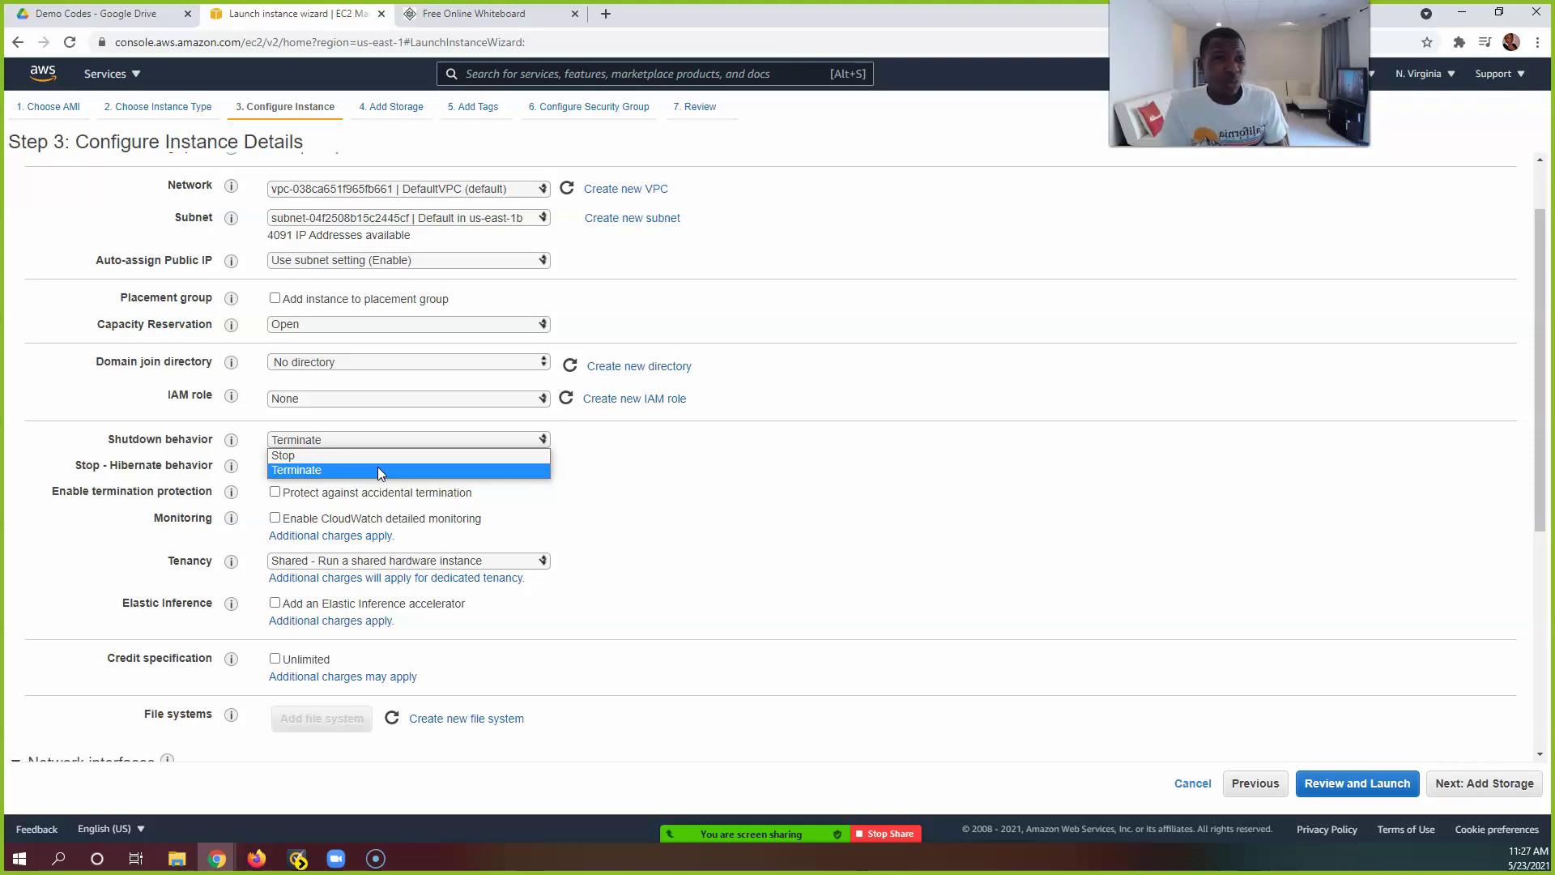
left_click(378, 469)
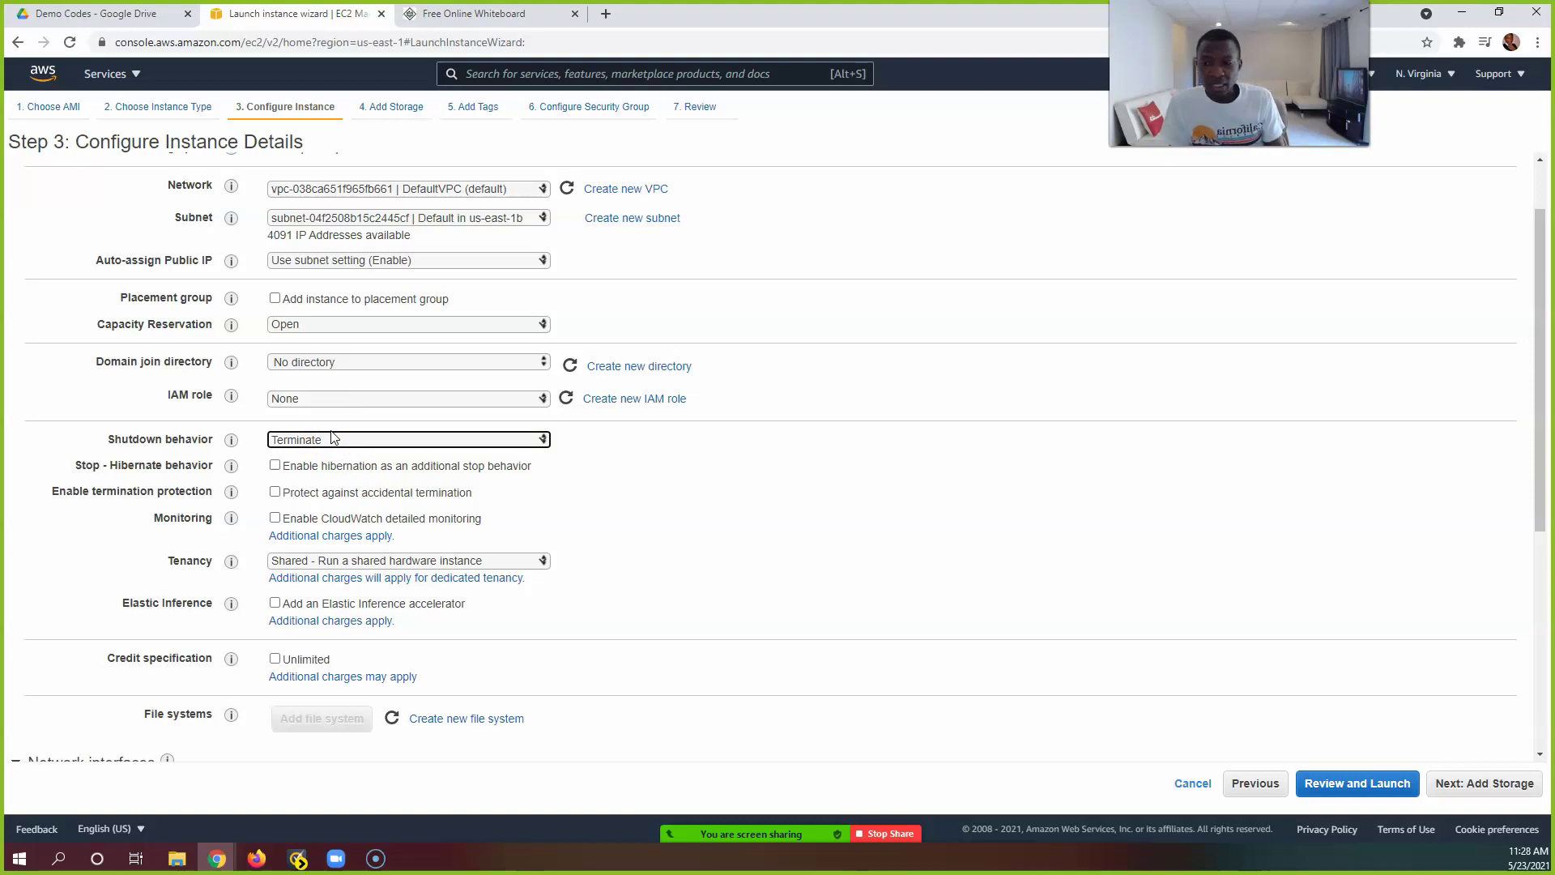
Step: Attach the S3andSSM IAM role and advance to the storage settings
scroll(392, 443, "down", 1)
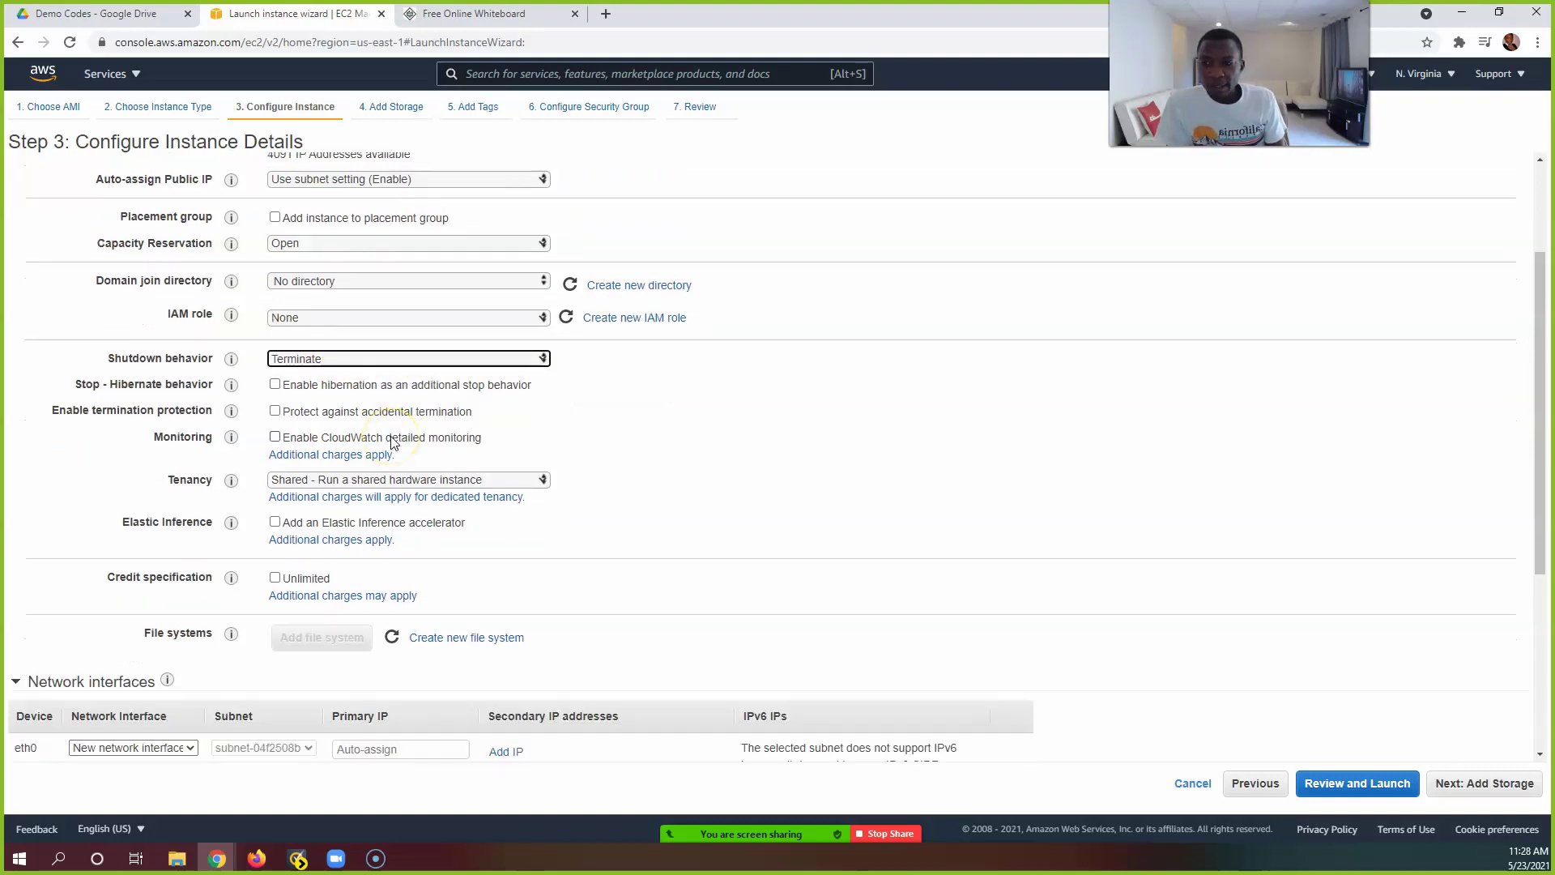
scroll(393, 444, "up", 1)
left_click(305, 397)
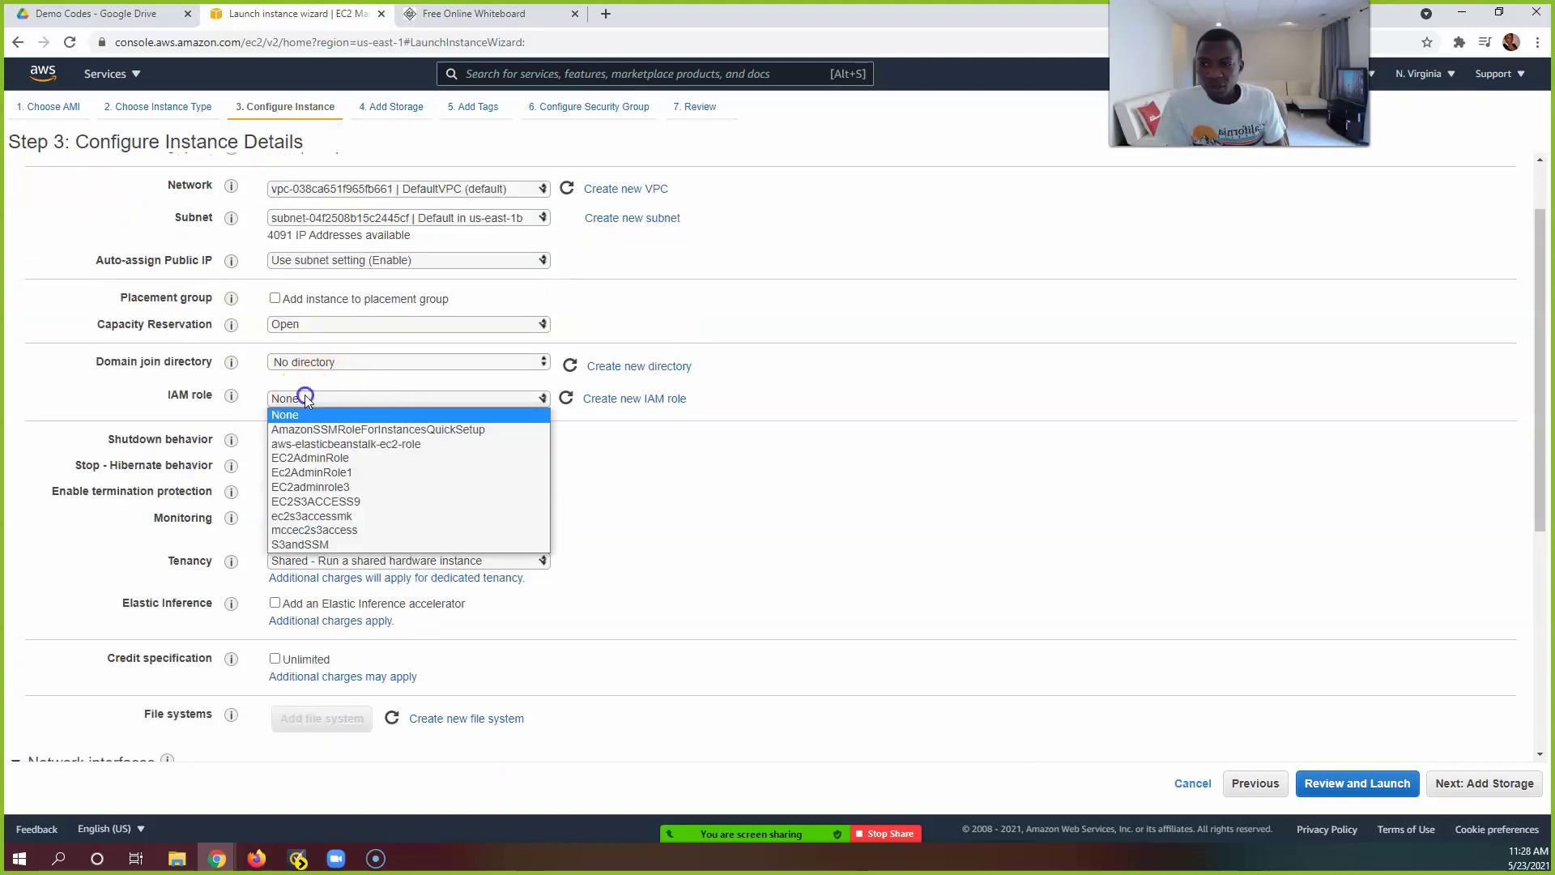
left_click(341, 545)
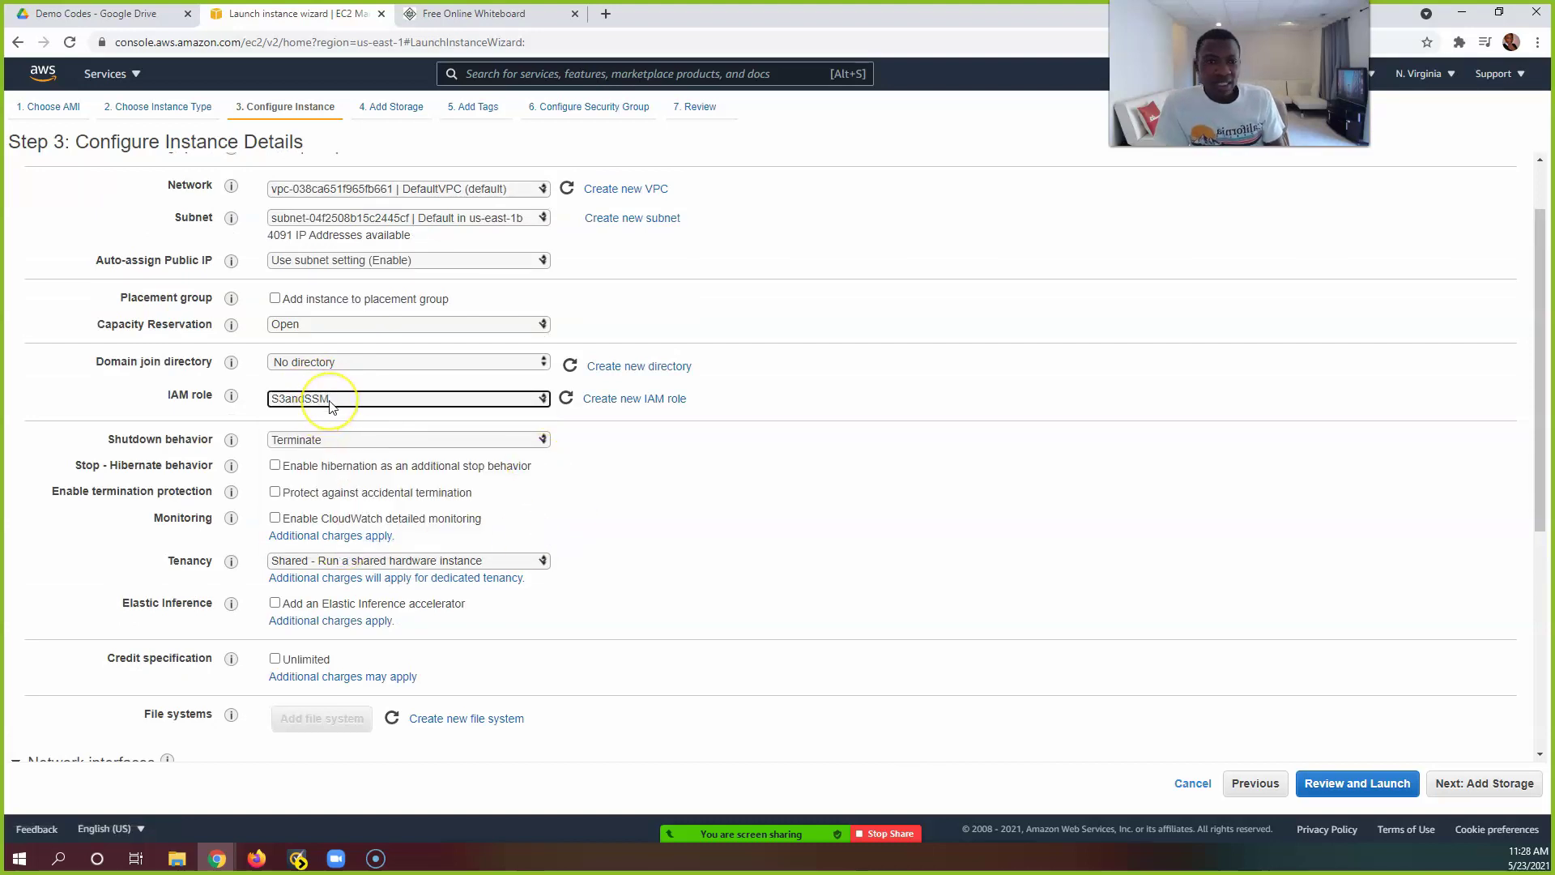
scroll(329, 401, "down", 1)
scroll(381, 441, "up", 2)
scroll(386, 450, "down", 2)
scroll(387, 455, "down", 3)
scroll(401, 473, "up", 4)
scroll(406, 473, "down", 1)
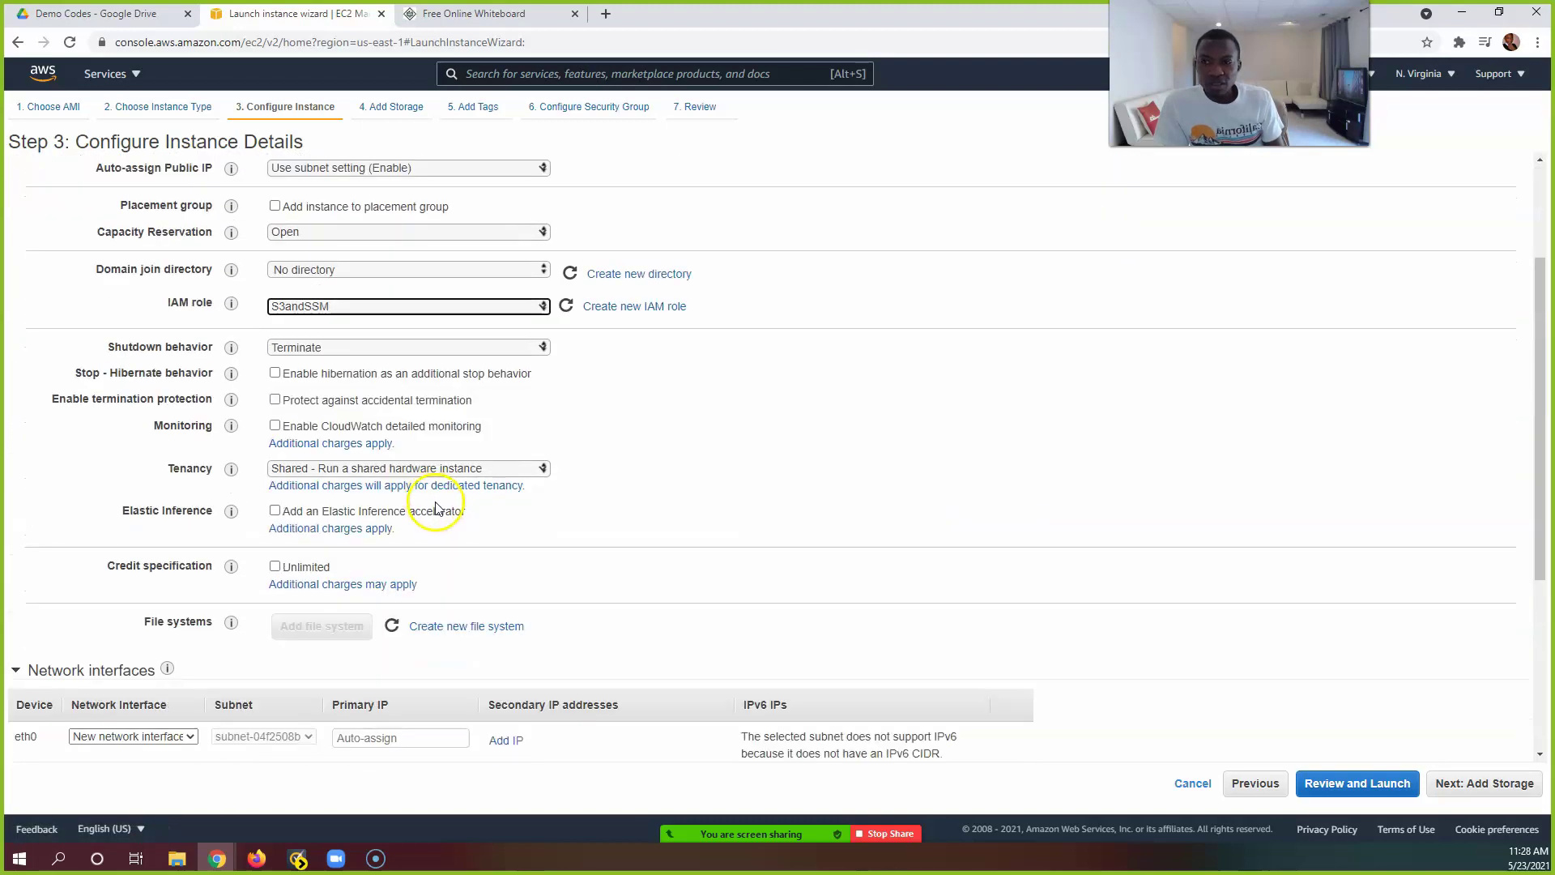
scroll(434, 506, "down", 3)
left_click(1499, 782)
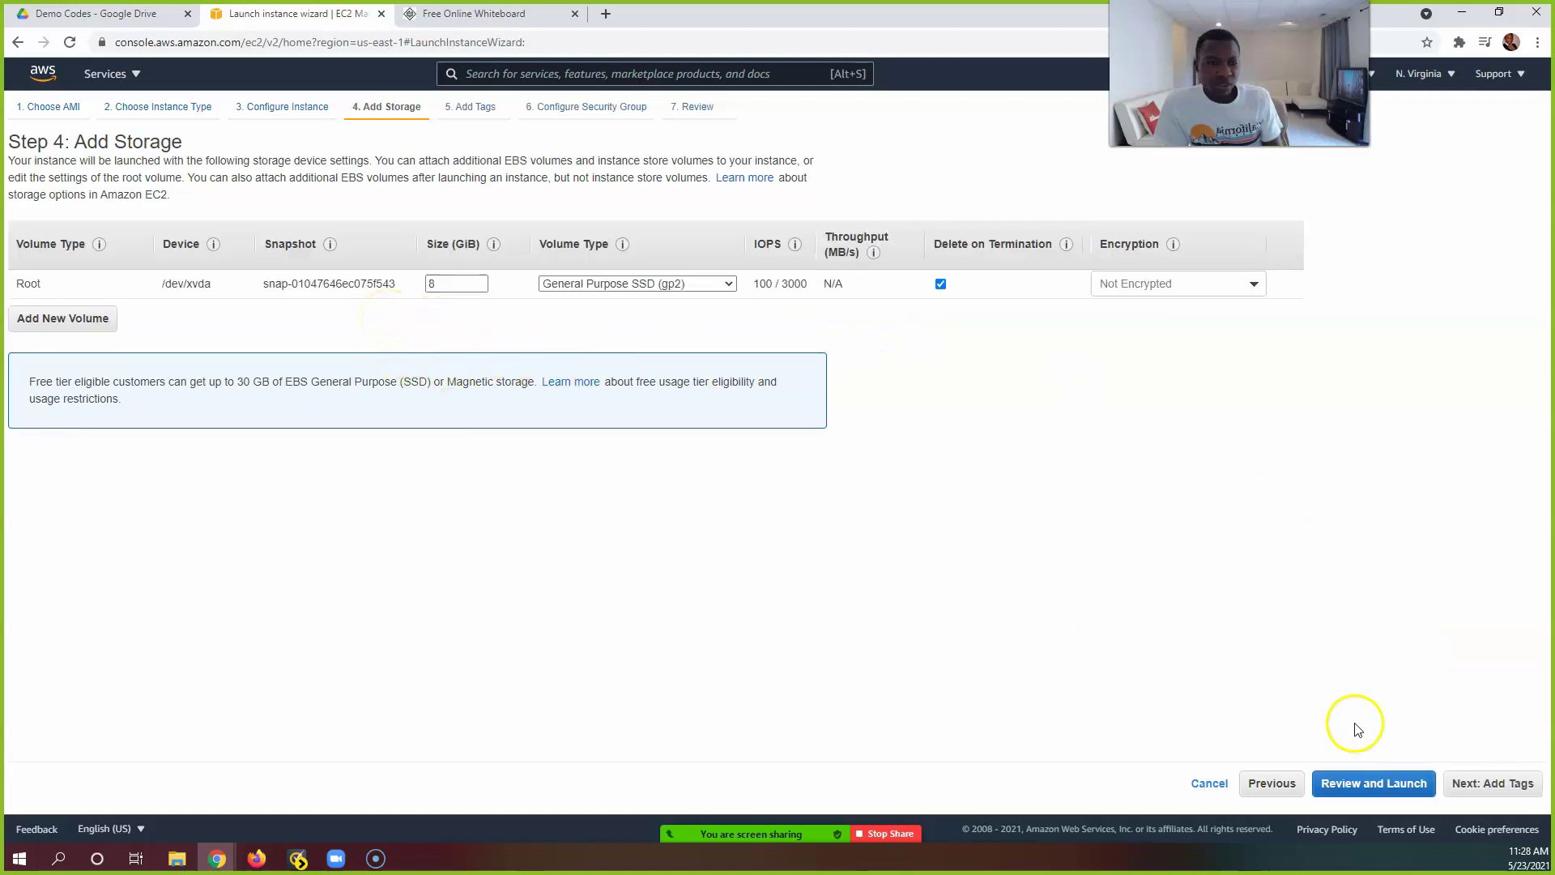
Step: Keep the default 8 GiB storage and add a Name tag with value Server2
left_click(1526, 783)
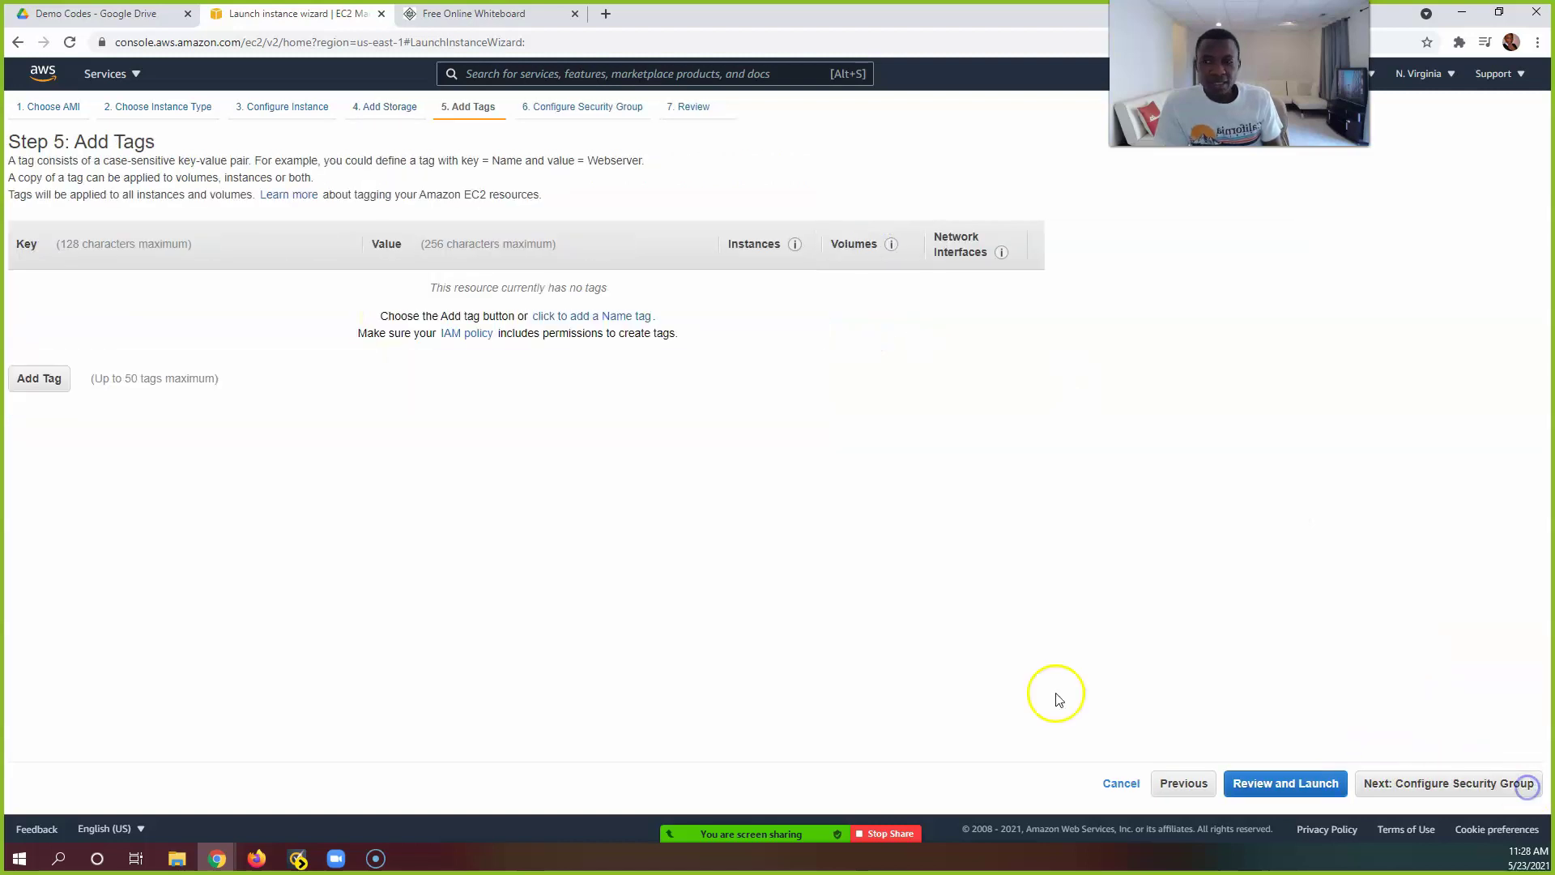
left_click(40, 378)
type("Name")
key("Tab")
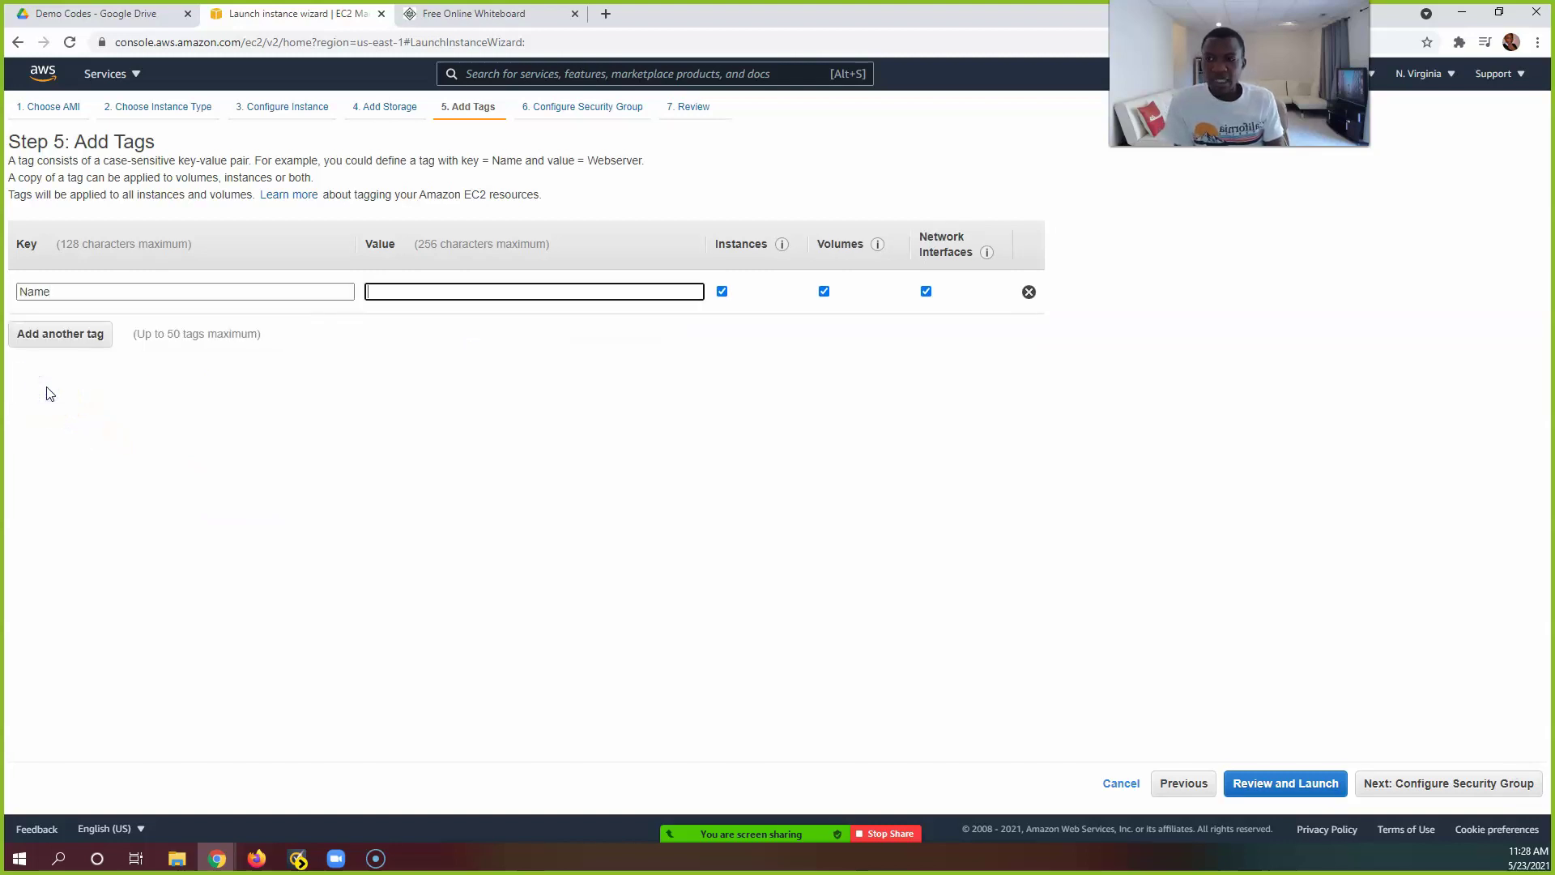
type("Server2")
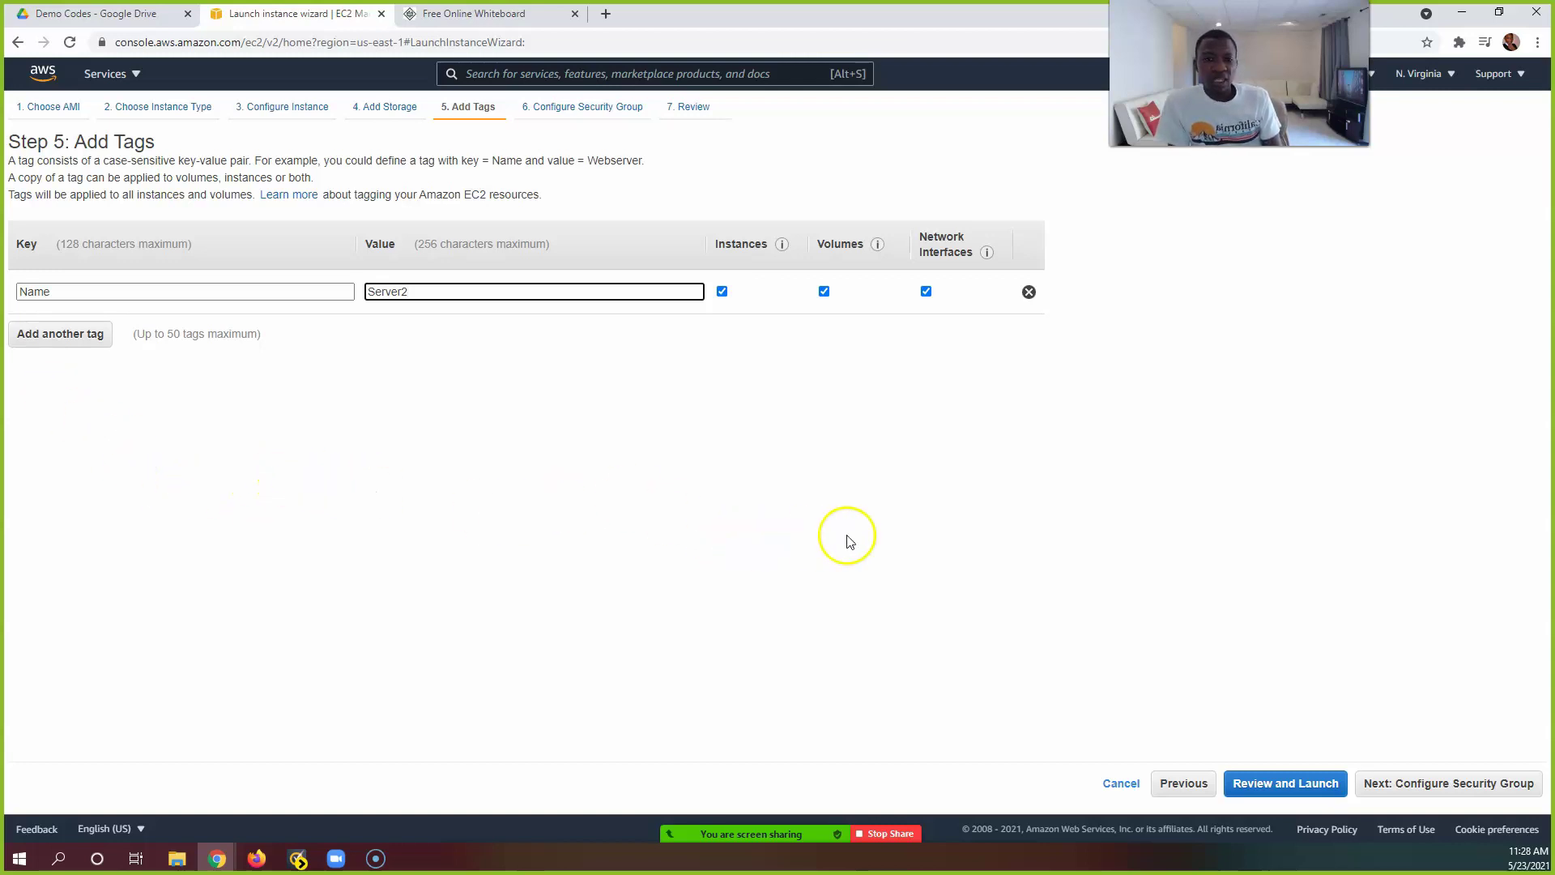
left_click(1446, 785)
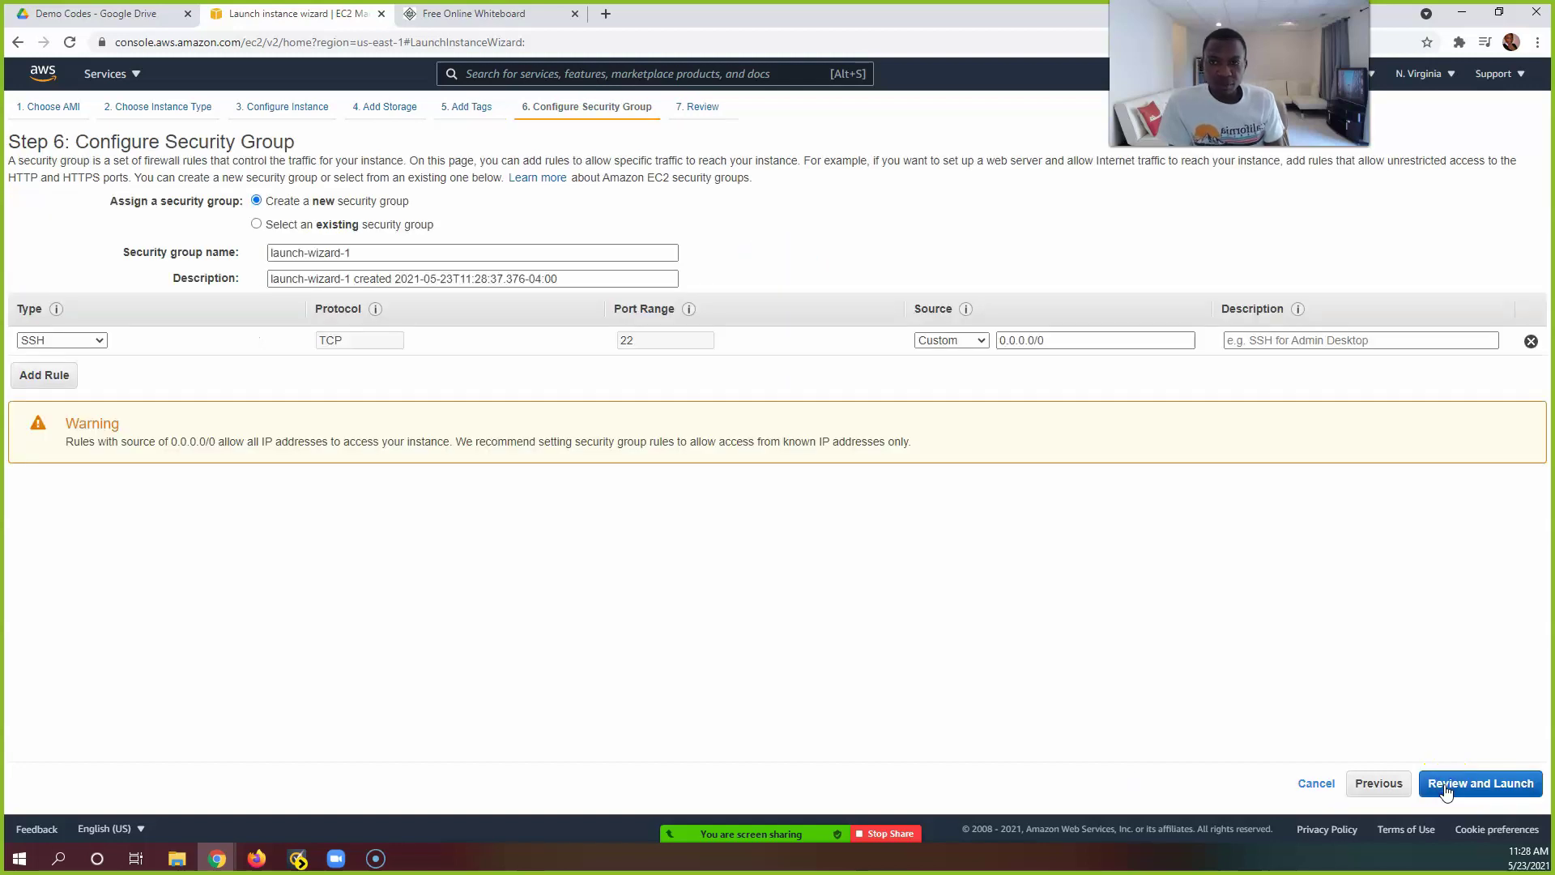
Step: Assign the existing WSSG security group and review the launch summary
left_click(256, 225)
left_click(25, 382)
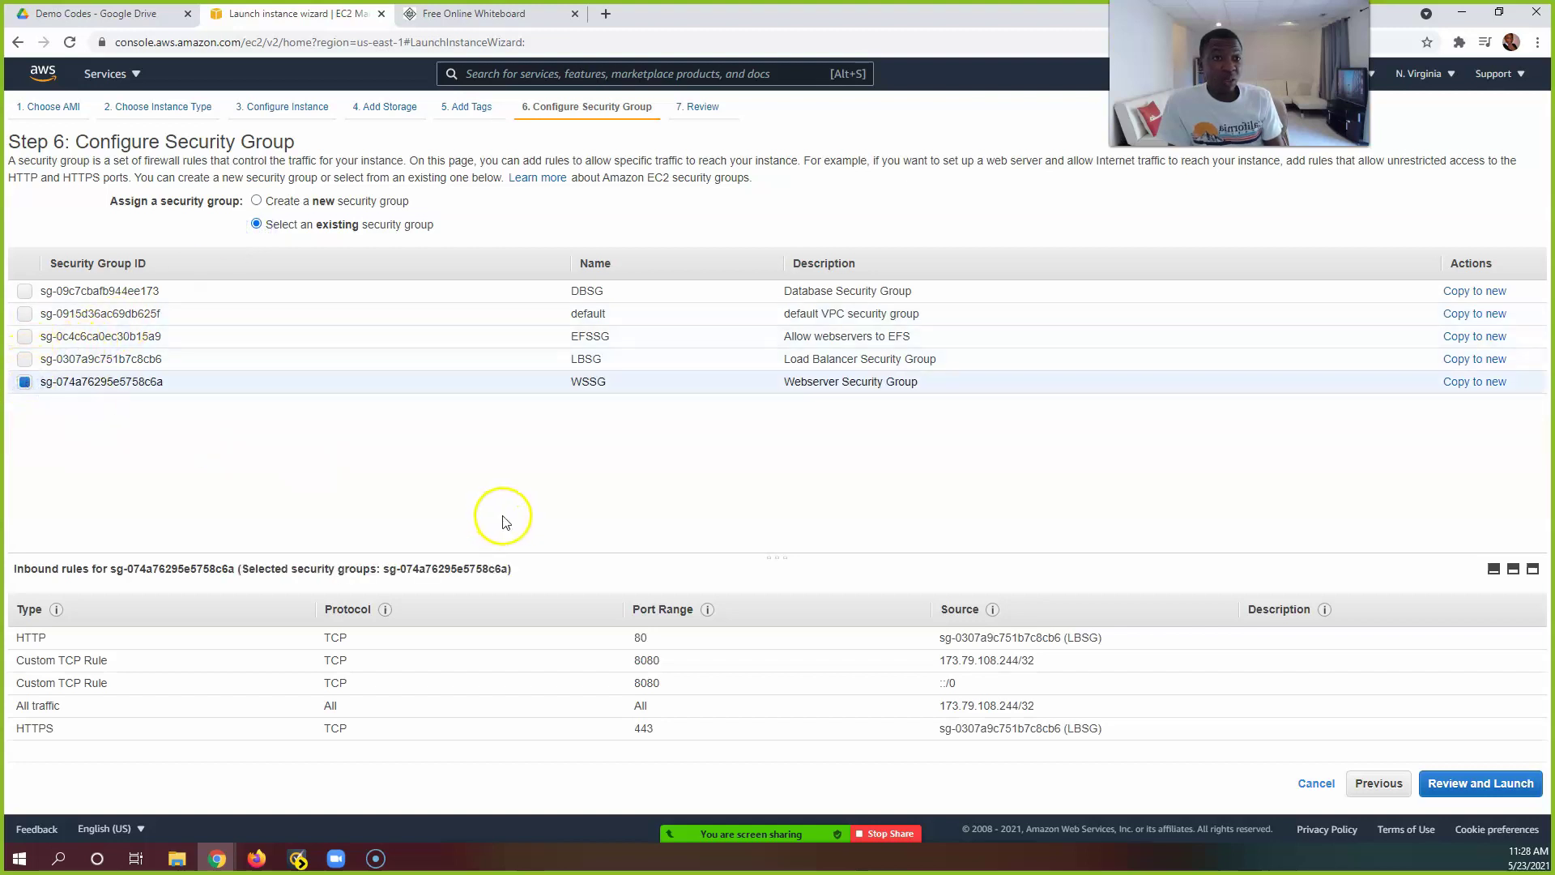
left_click(1464, 789)
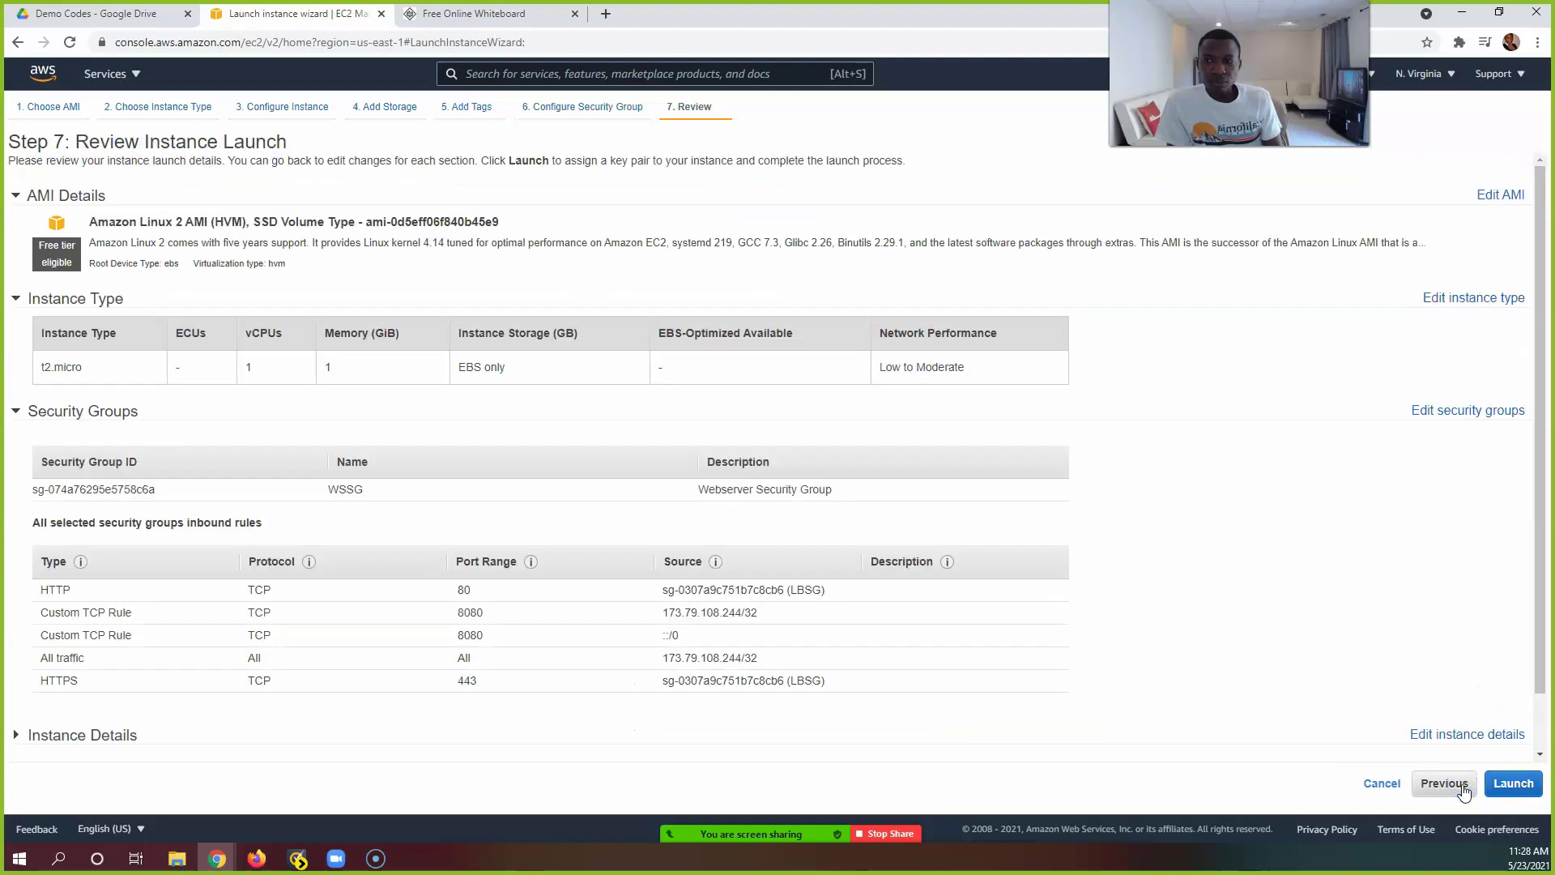
scroll(1491, 750, "down", 1)
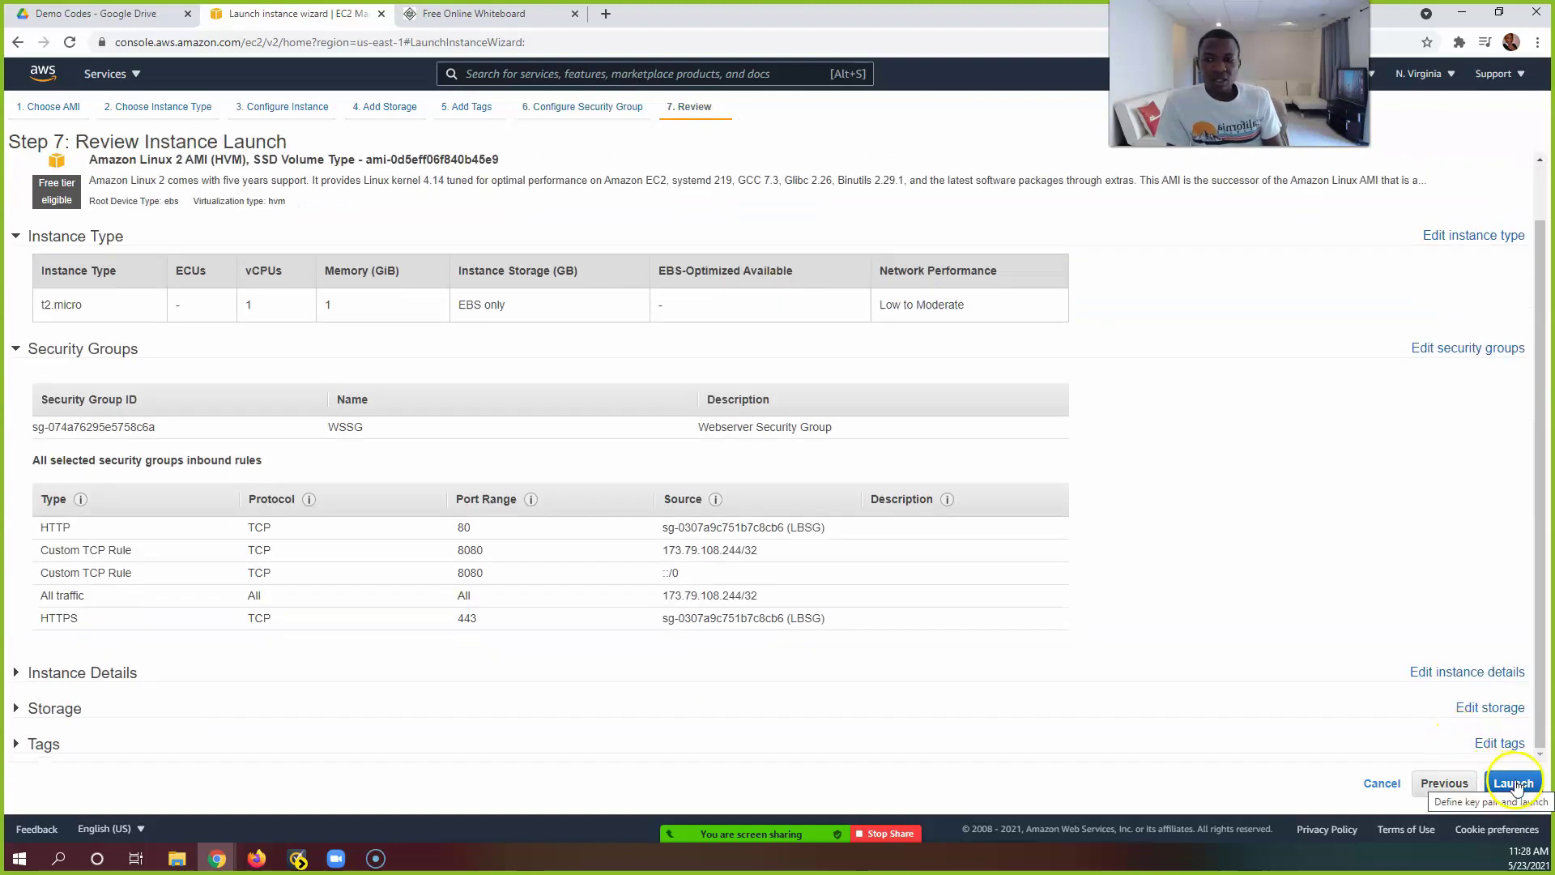
Step: Launch Server2 with the testkp key pair and open it in the instances list
left_click(1513, 783)
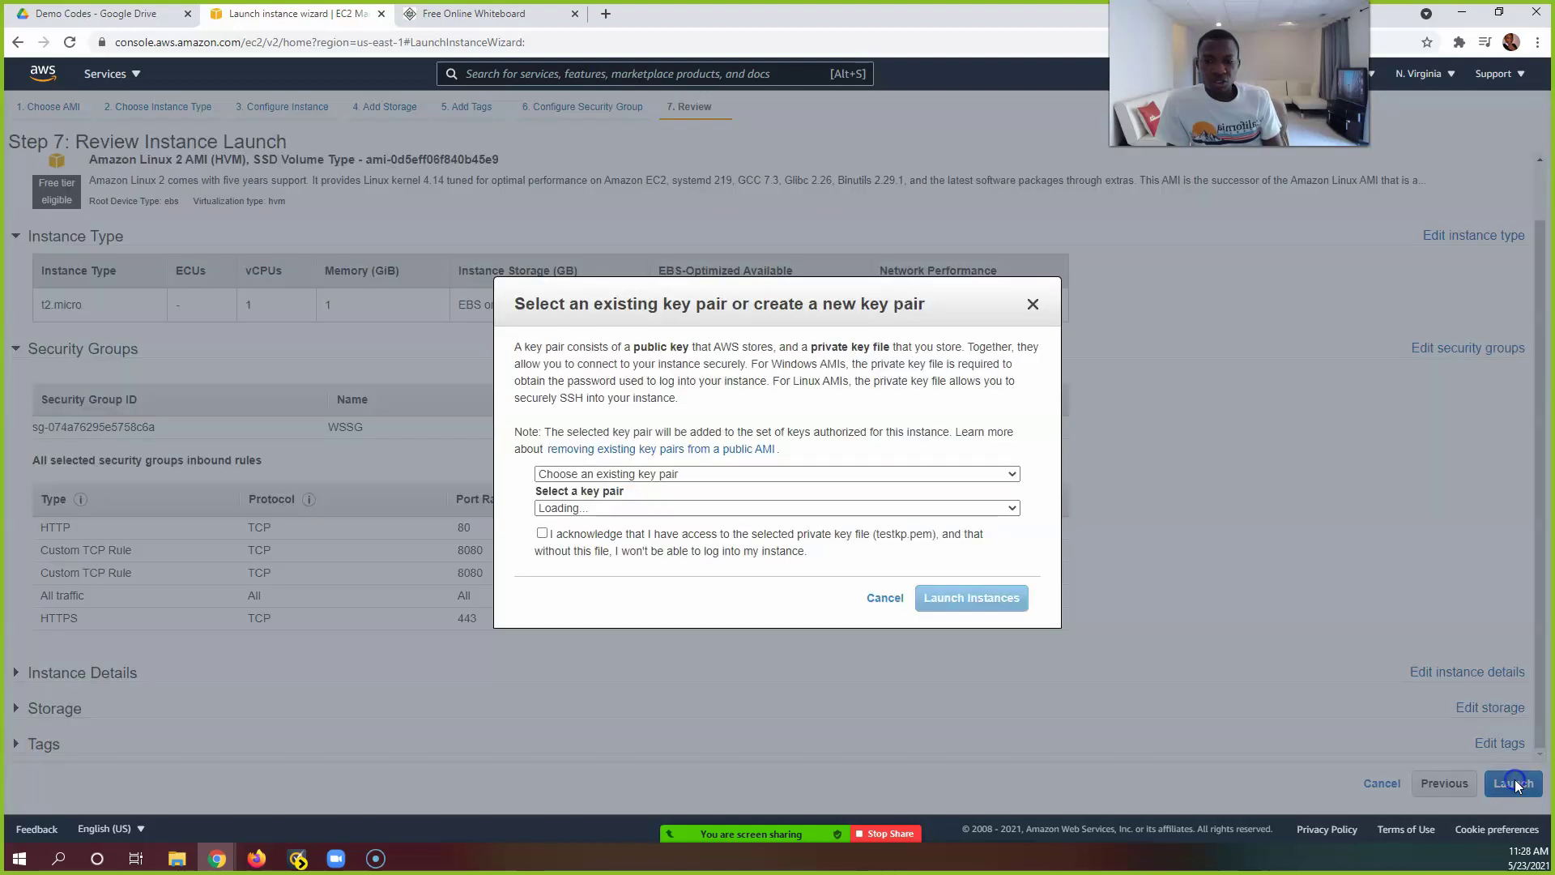
left_click(542, 534)
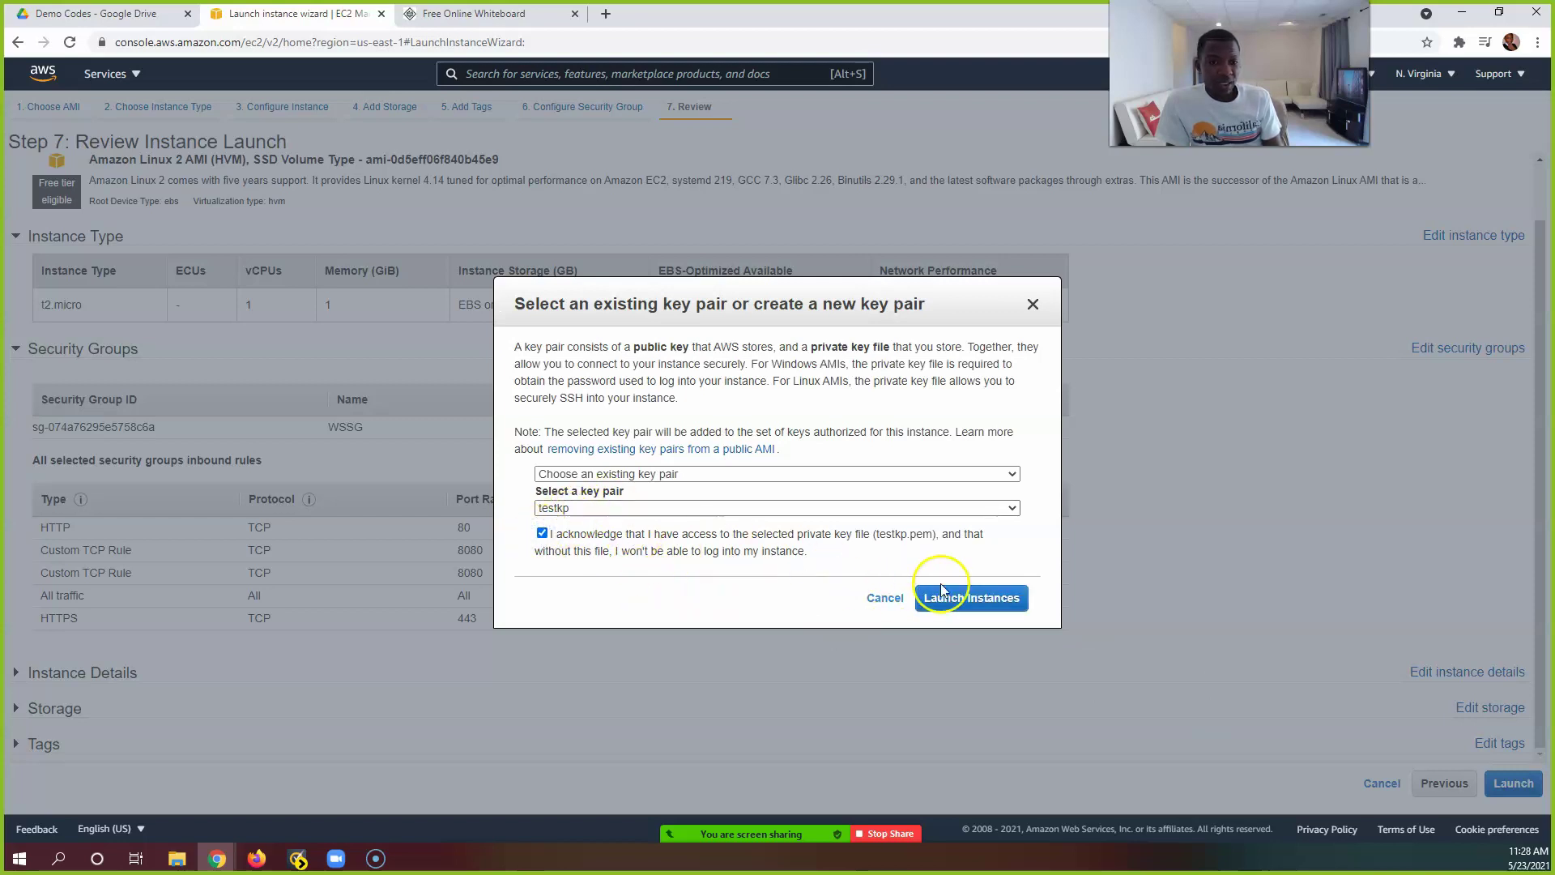
left_click(942, 589)
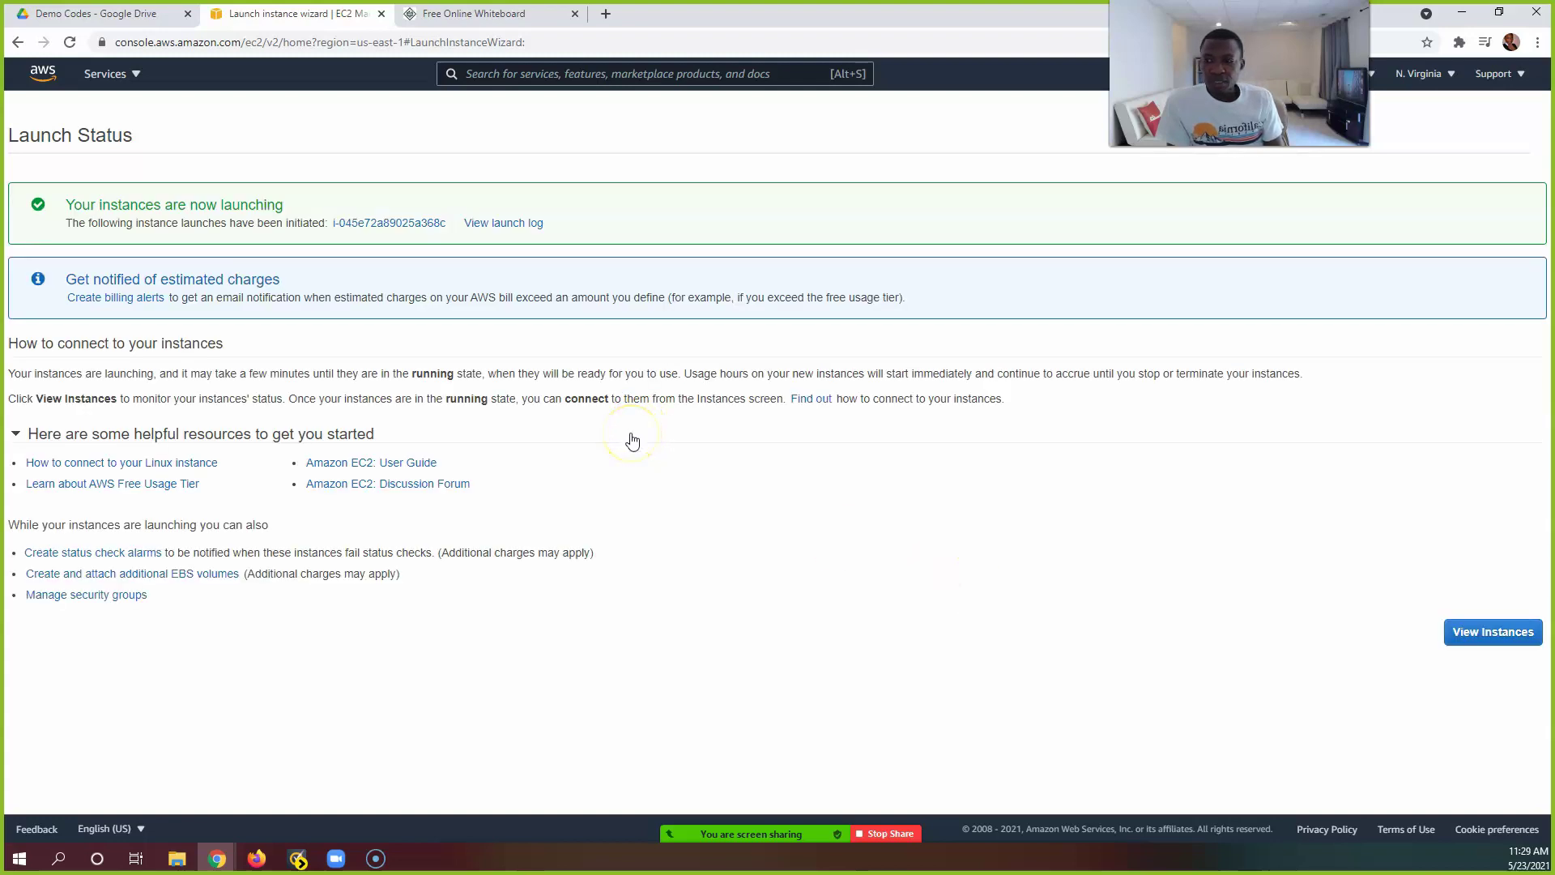
left_click(390, 223)
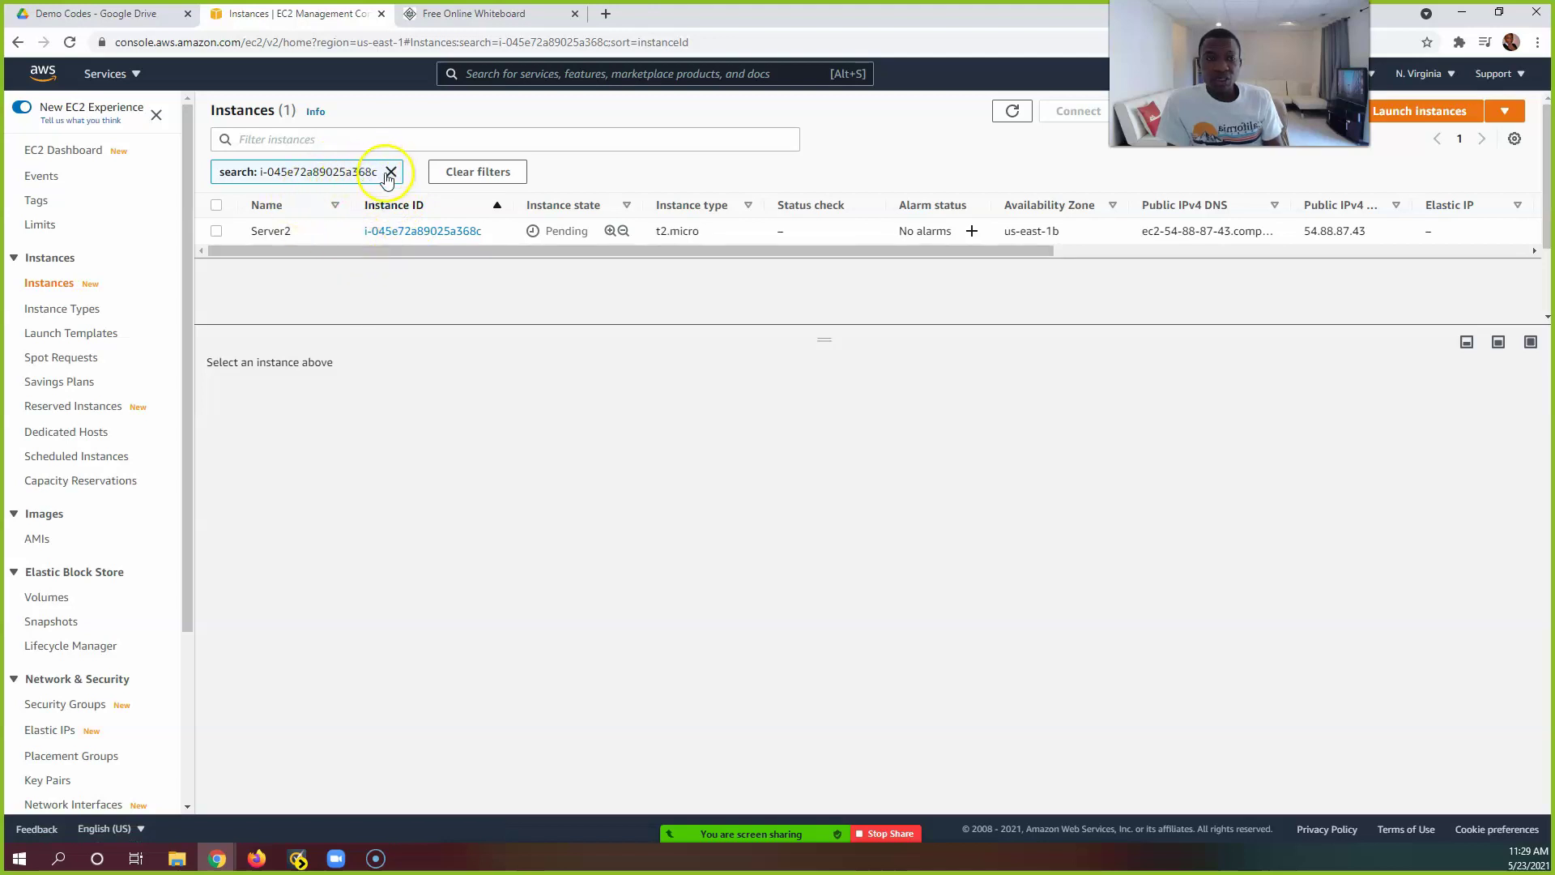
Step: Clear the Server2 filter and refresh until Server1 and Server2 both show running
left_click(391, 173)
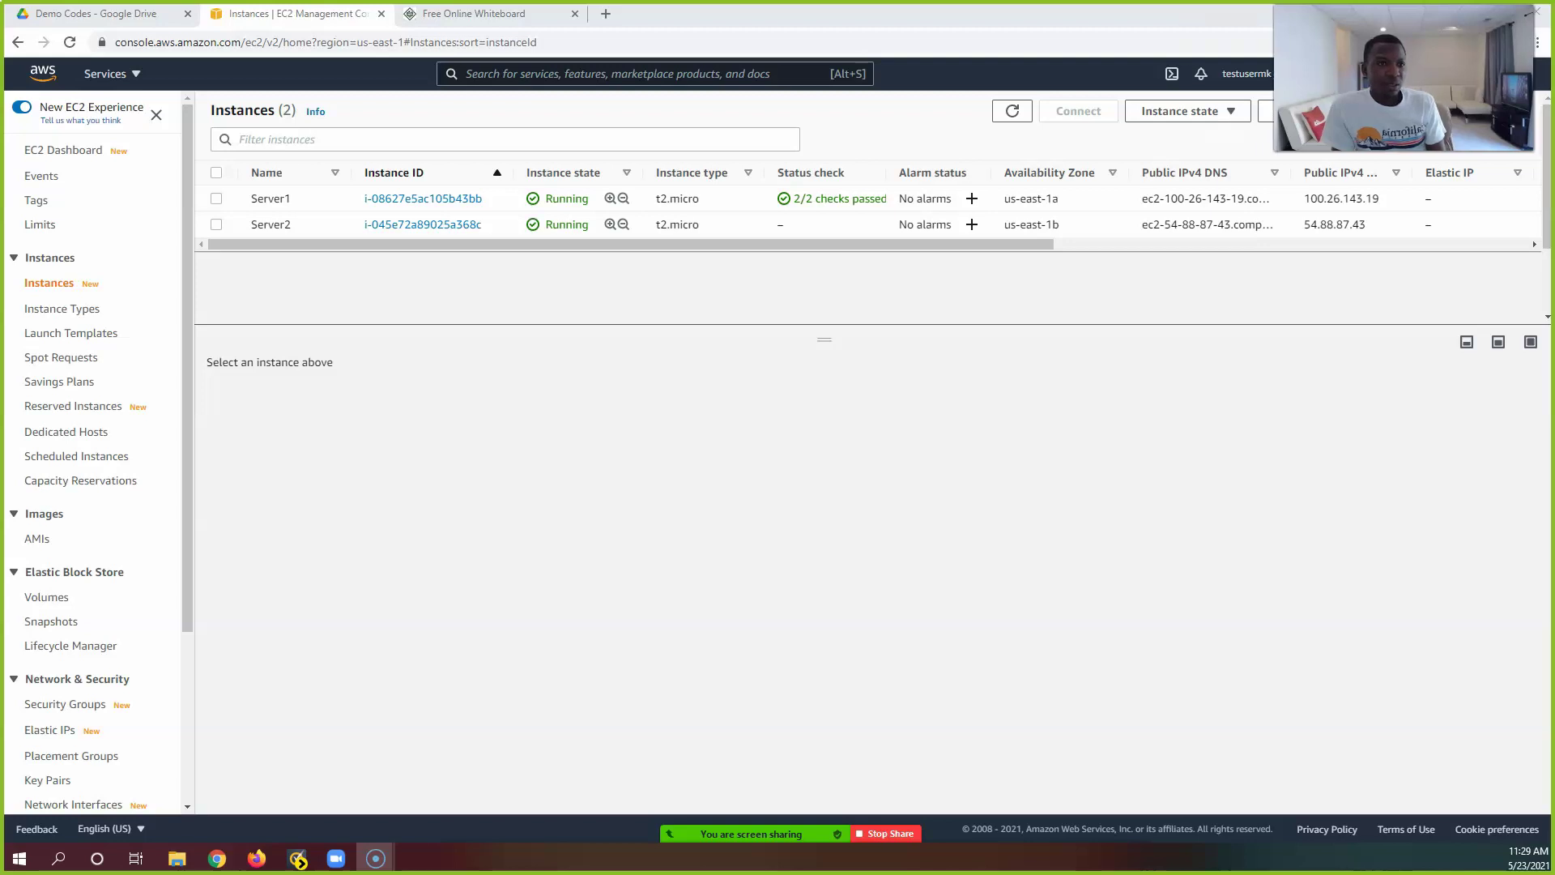
left_click(1022, 118)
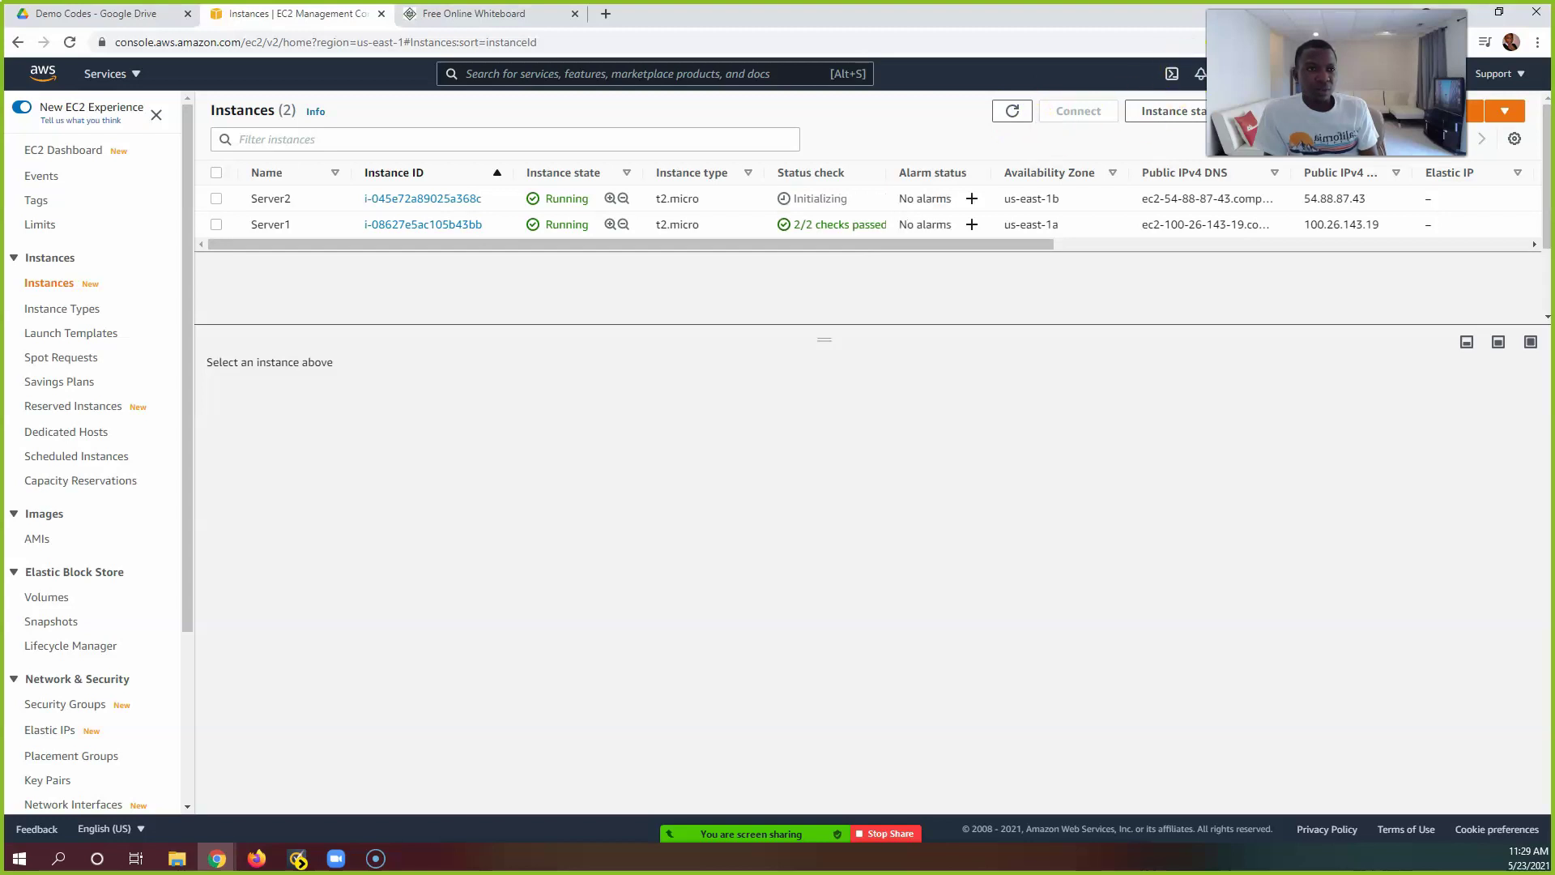
left_click_drag(1336, 89, 1238, 89)
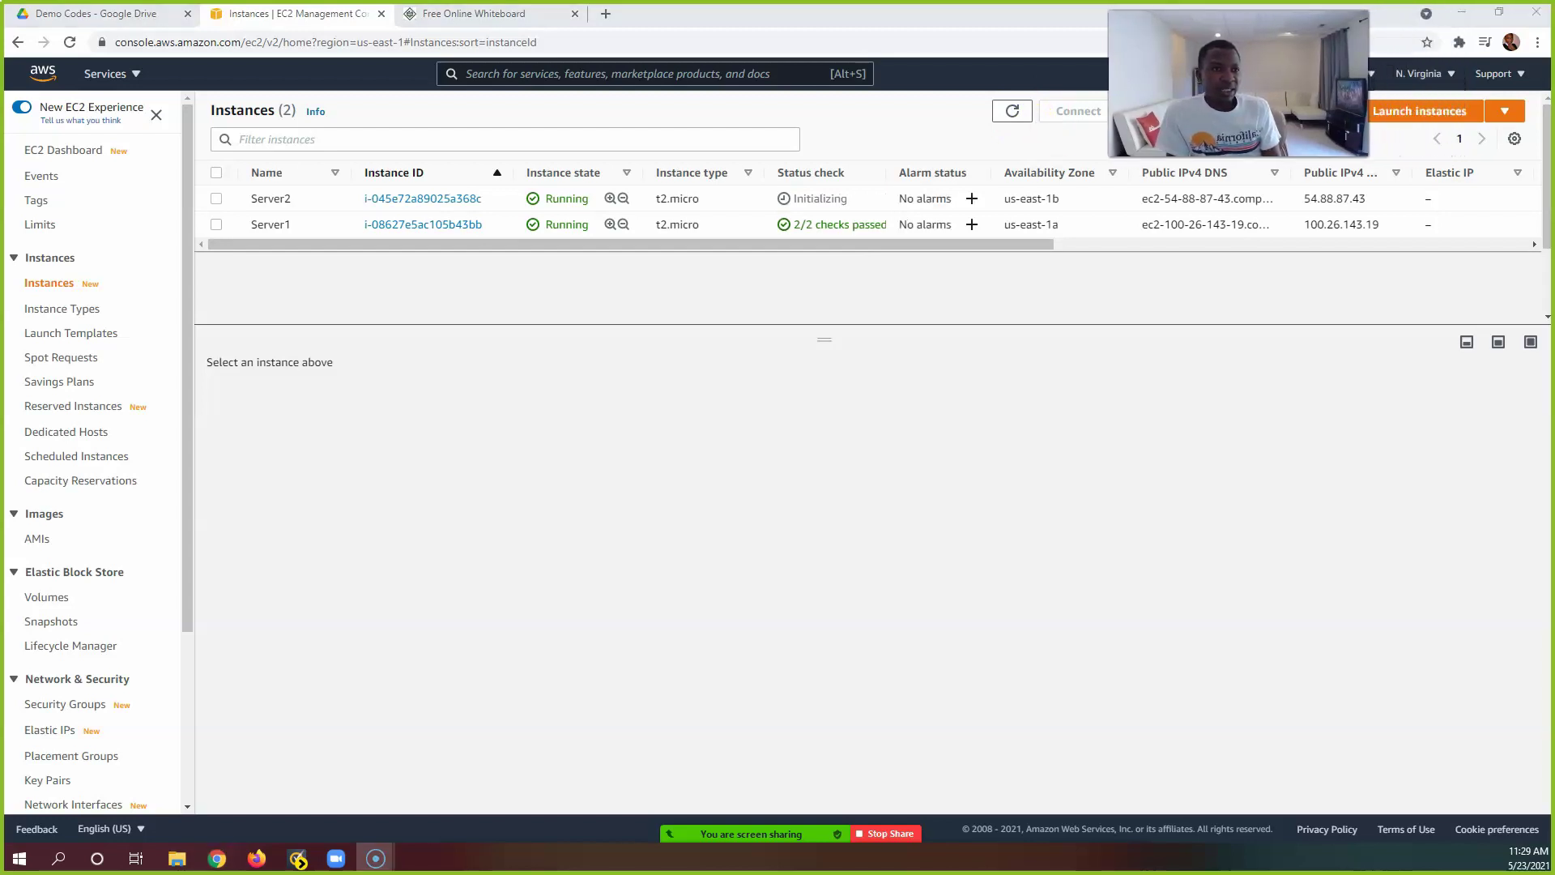
left_click(1435, 87)
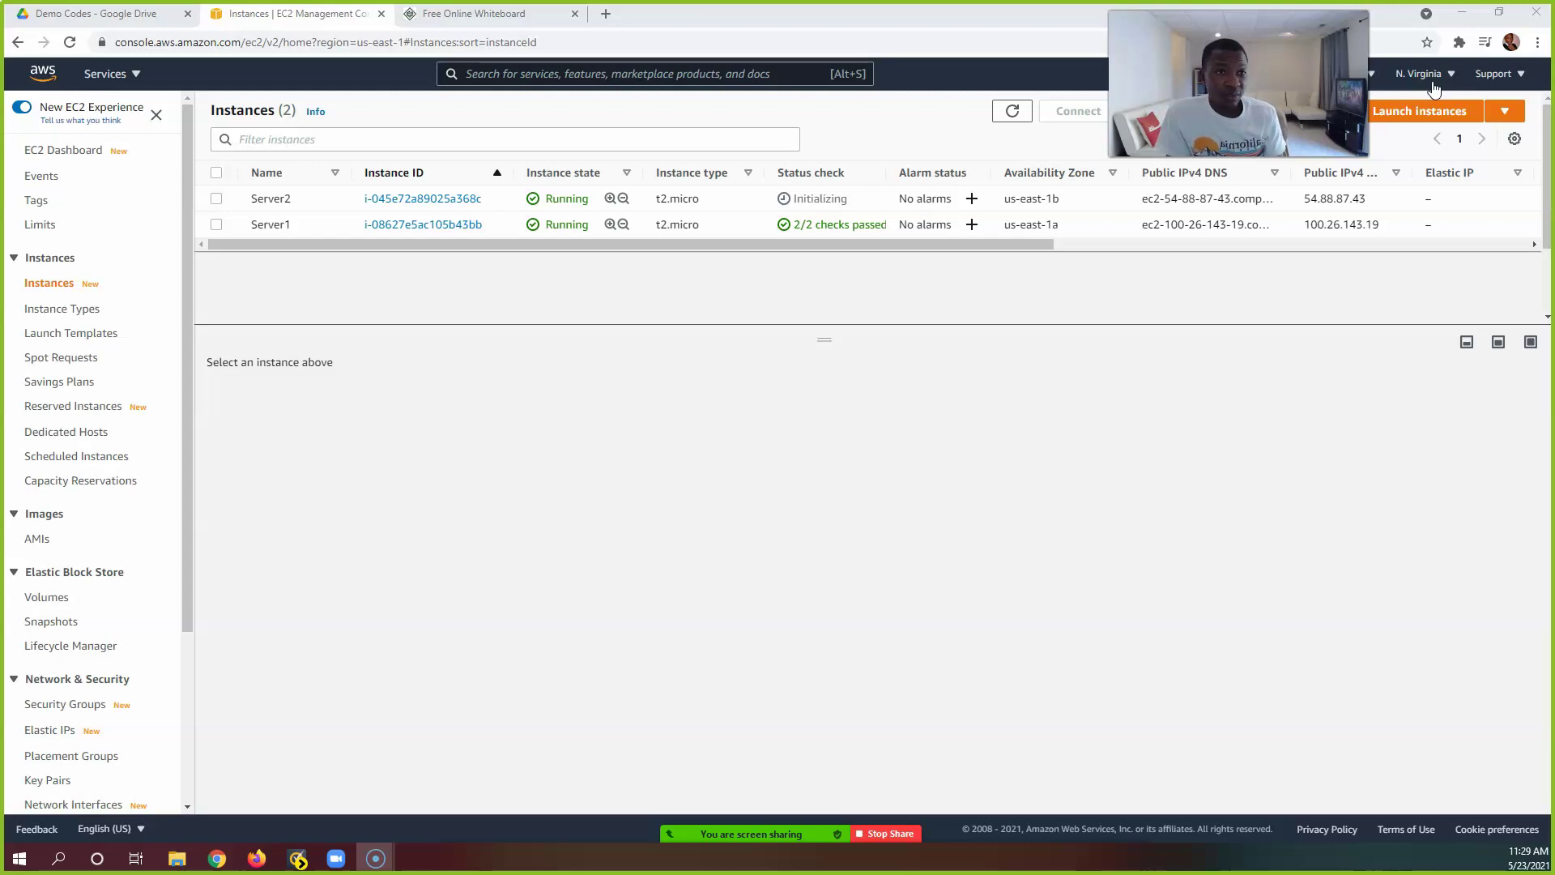
left_click(1259, 164)
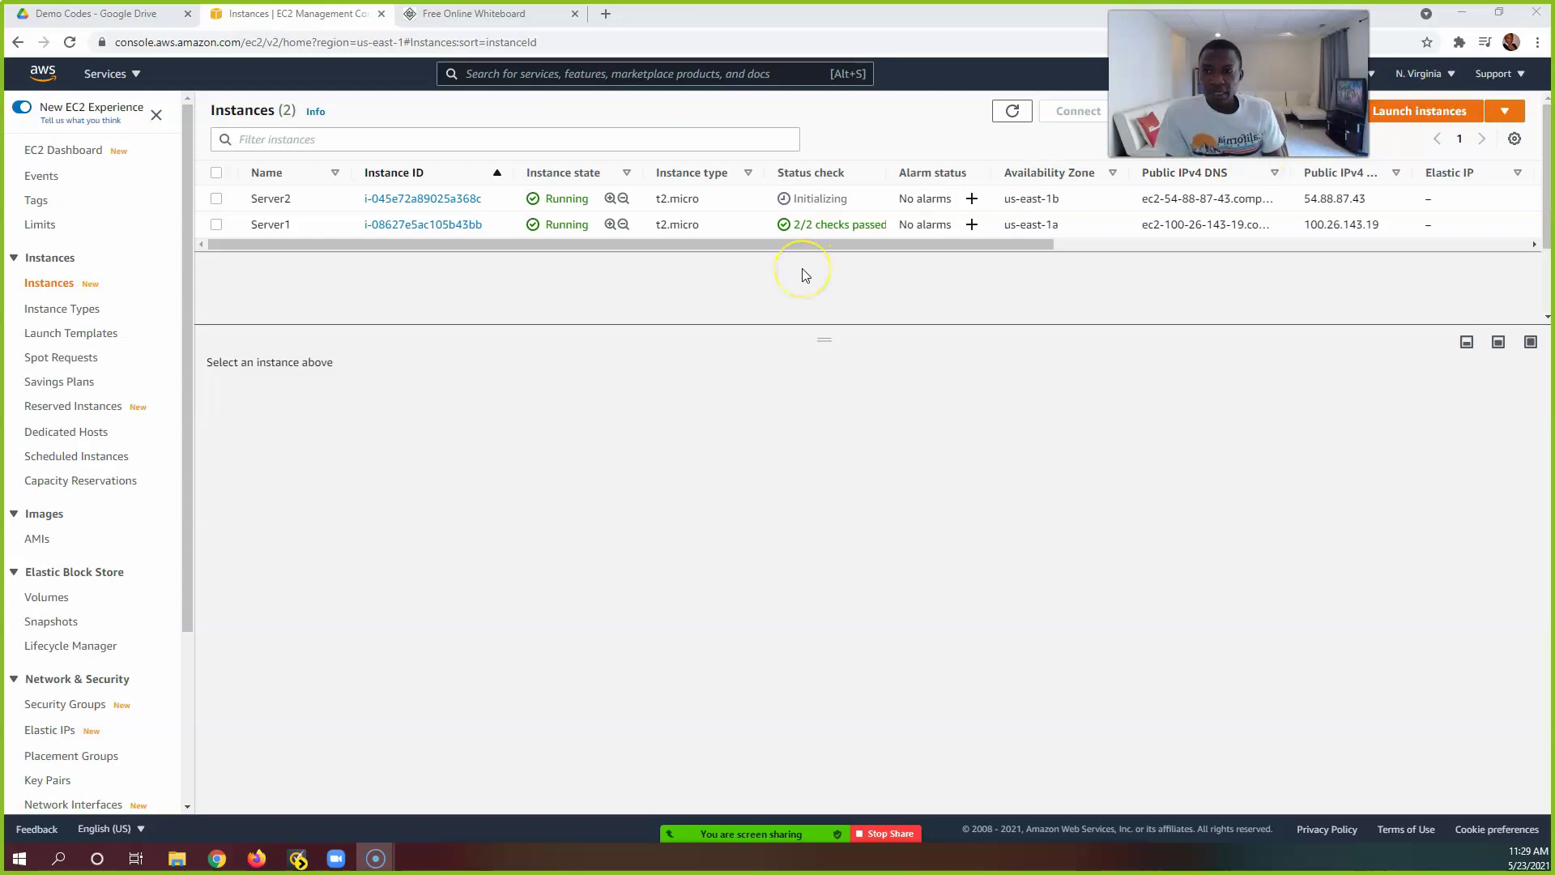
left_click(426, 470)
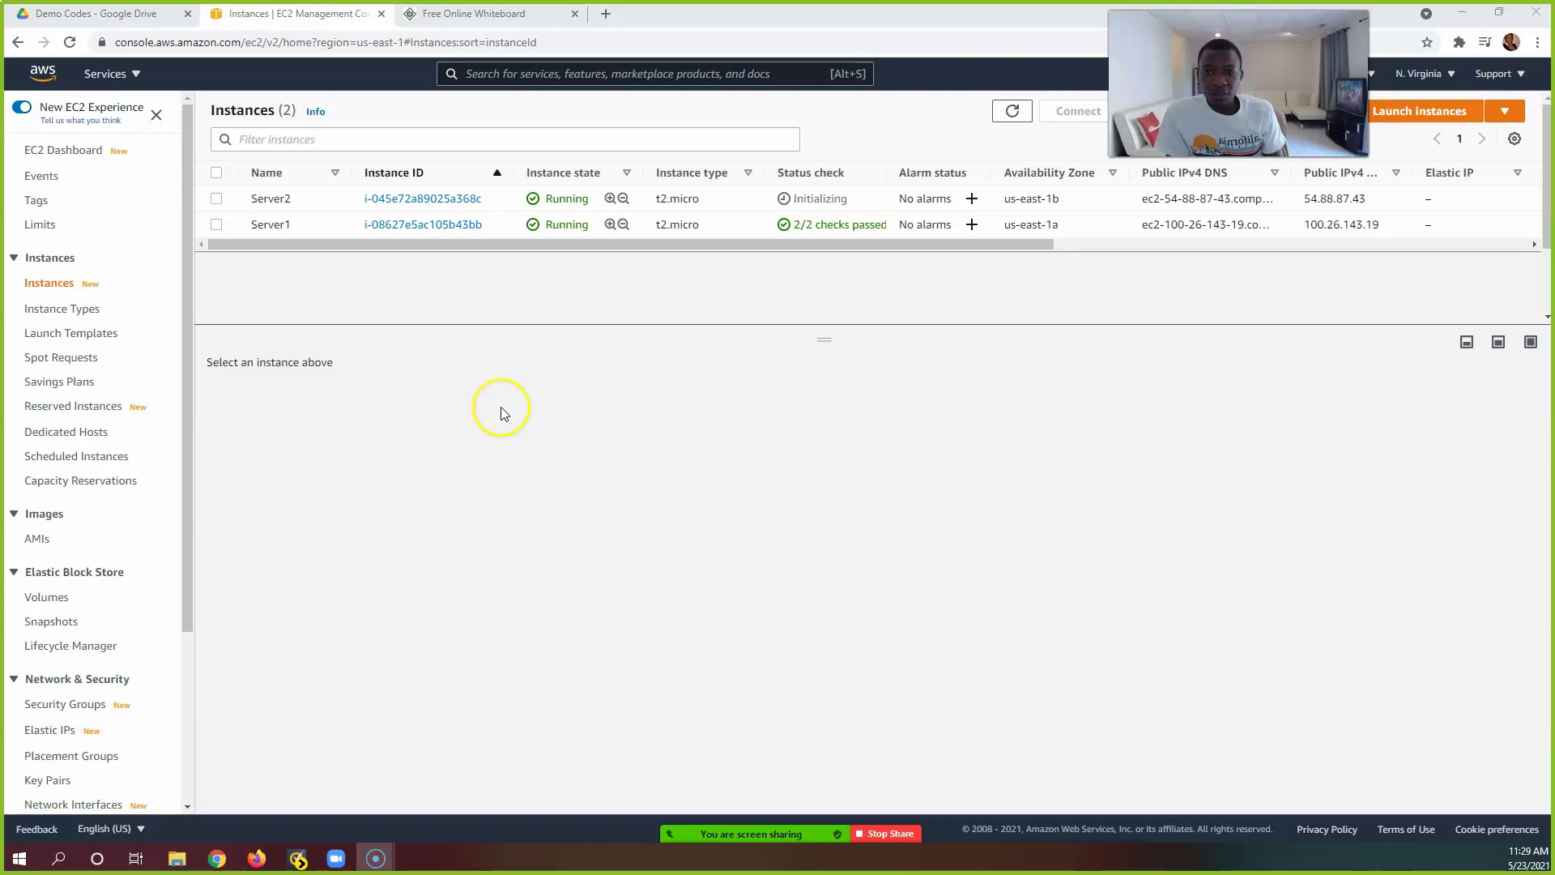
right_click(298, 24)
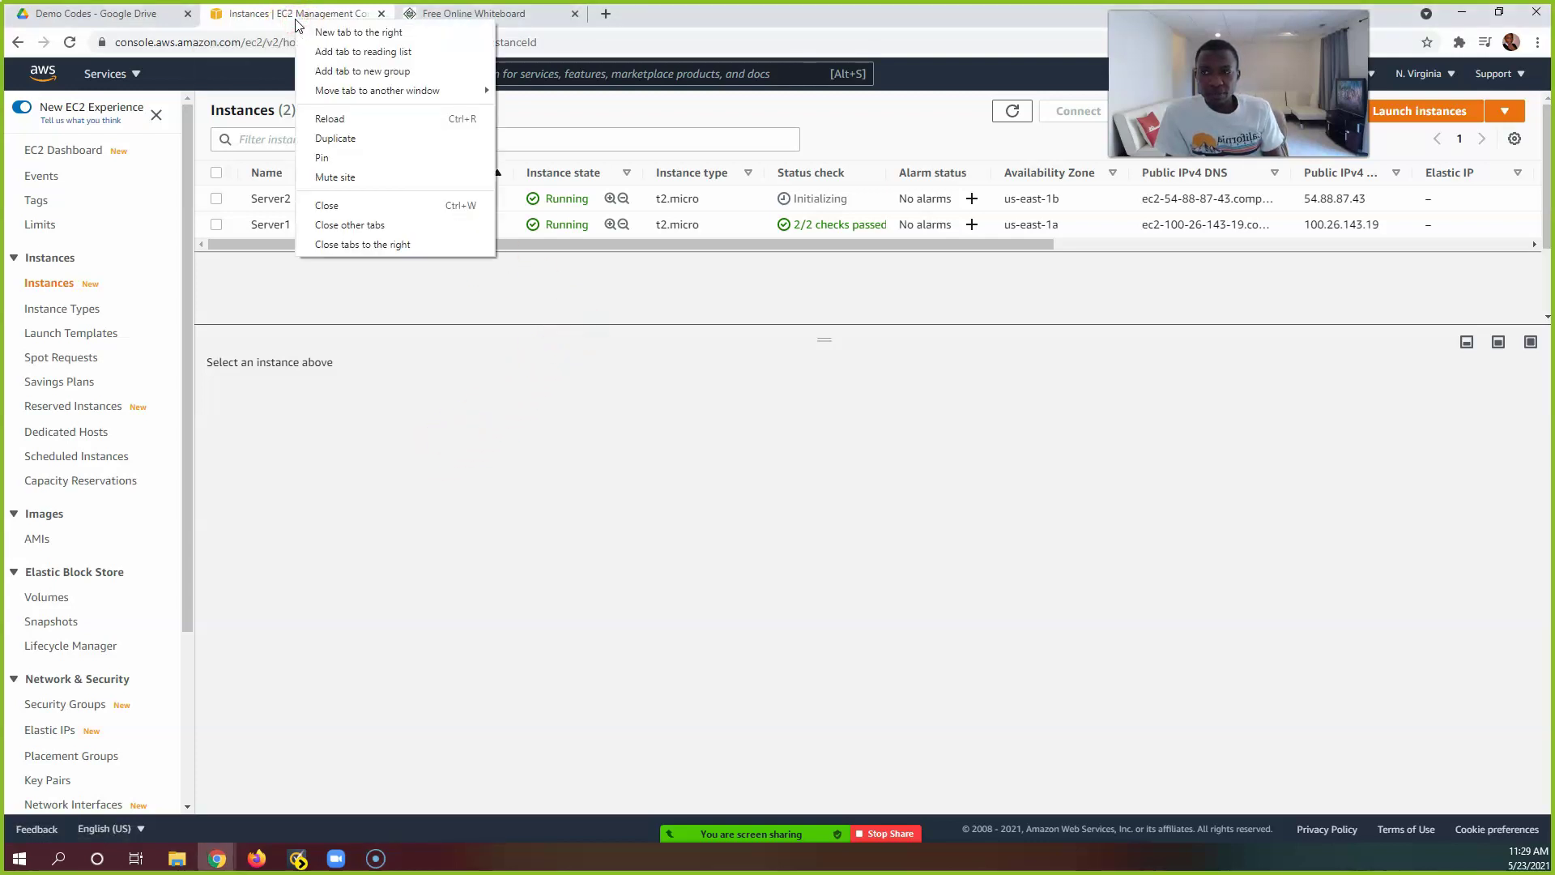
left_click(275, 452)
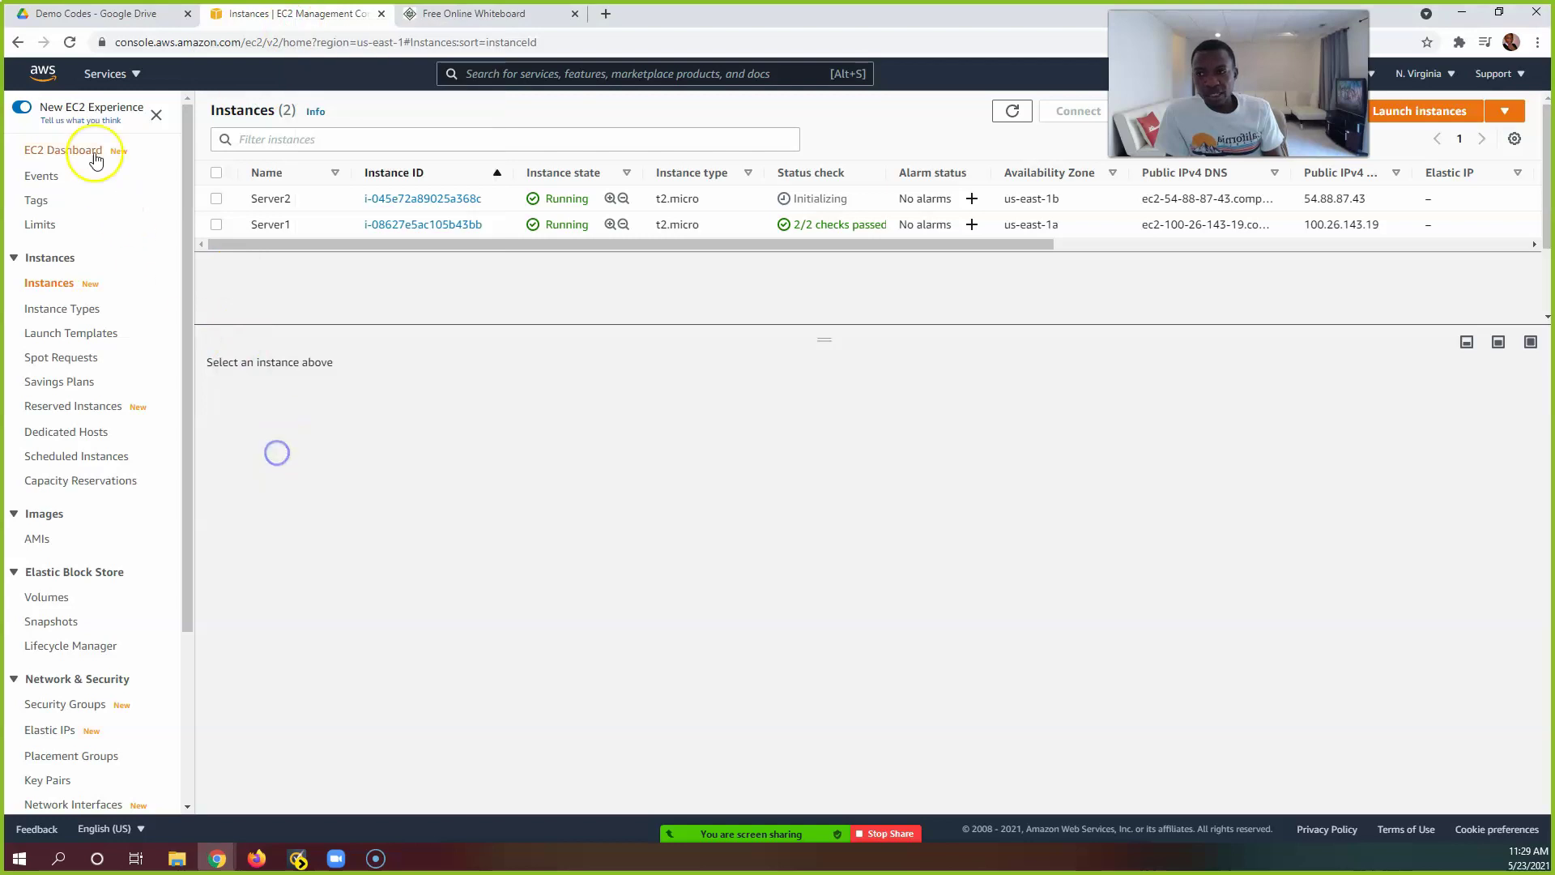
Step: Open the console home in a new tab and reach Amazon EFS by searching 'efs'
right_click(42, 74)
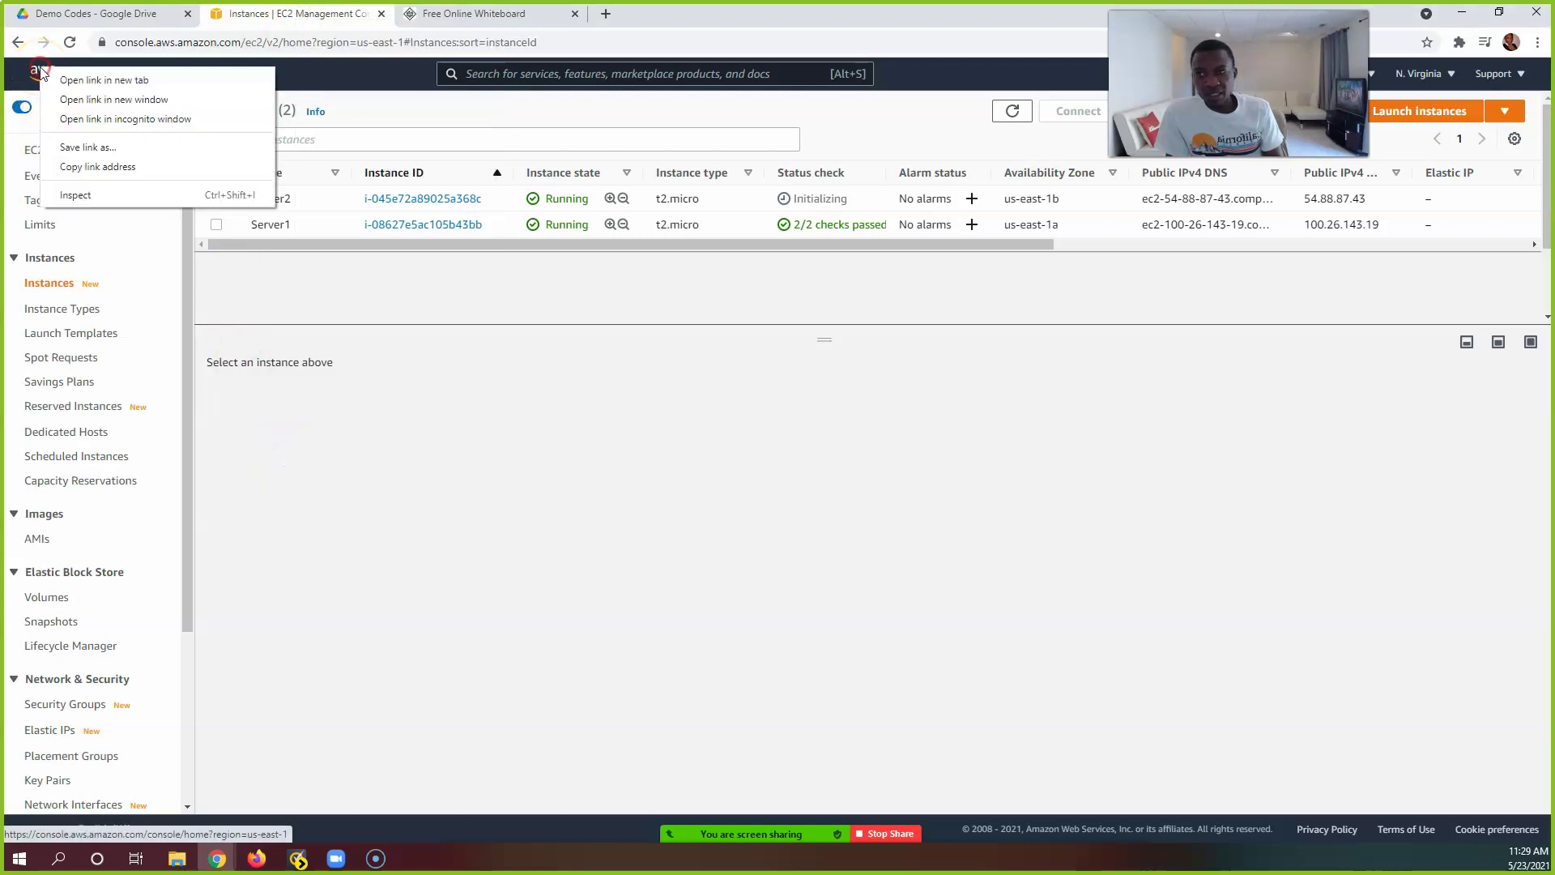
left_click(94, 81)
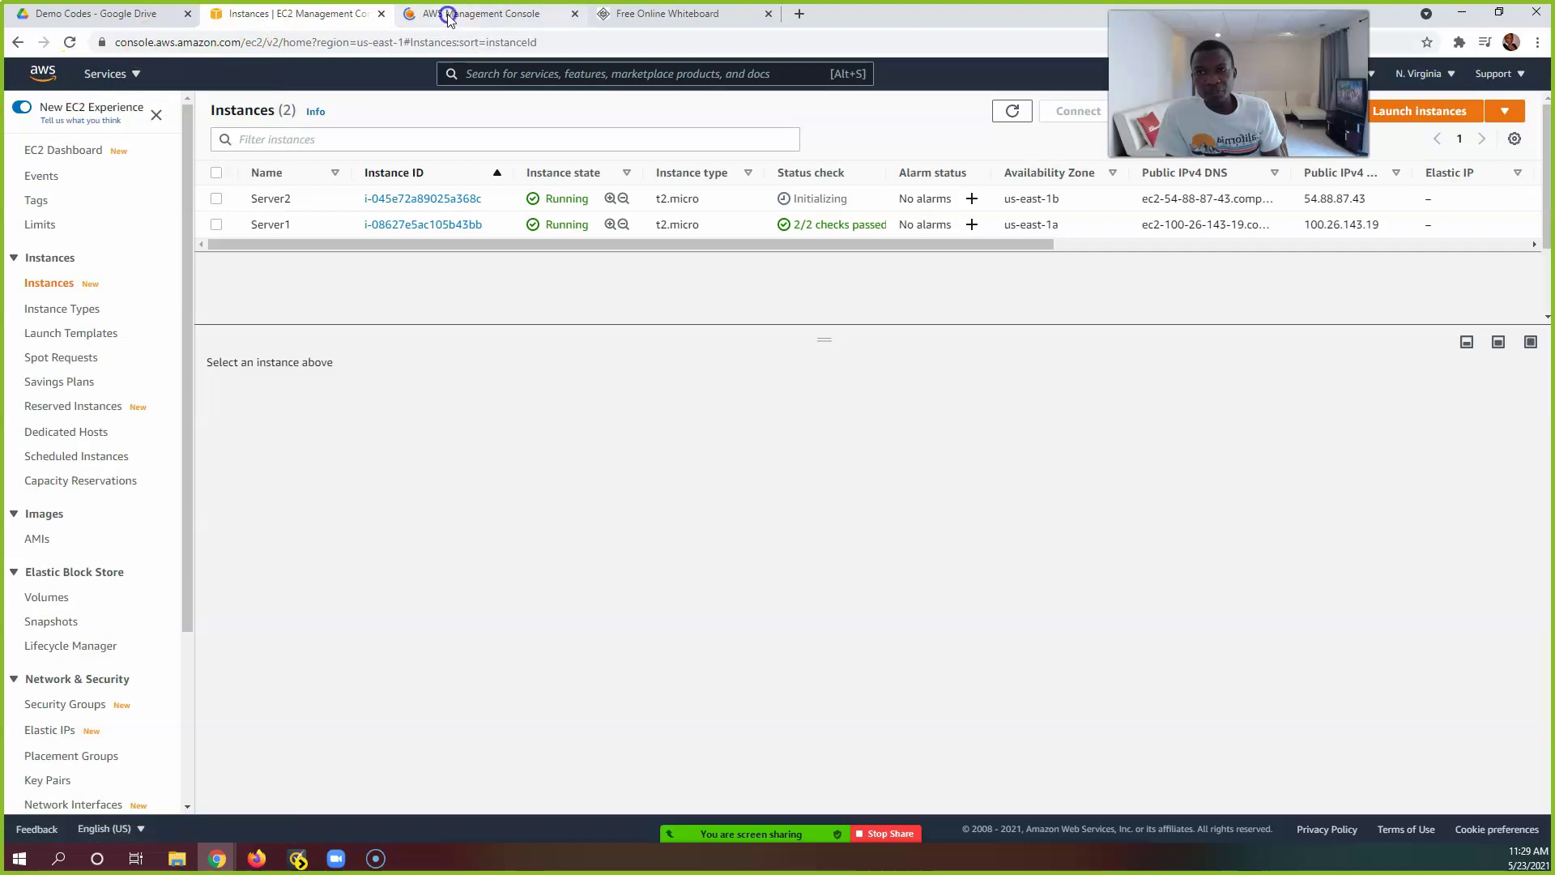
left_click(448, 16)
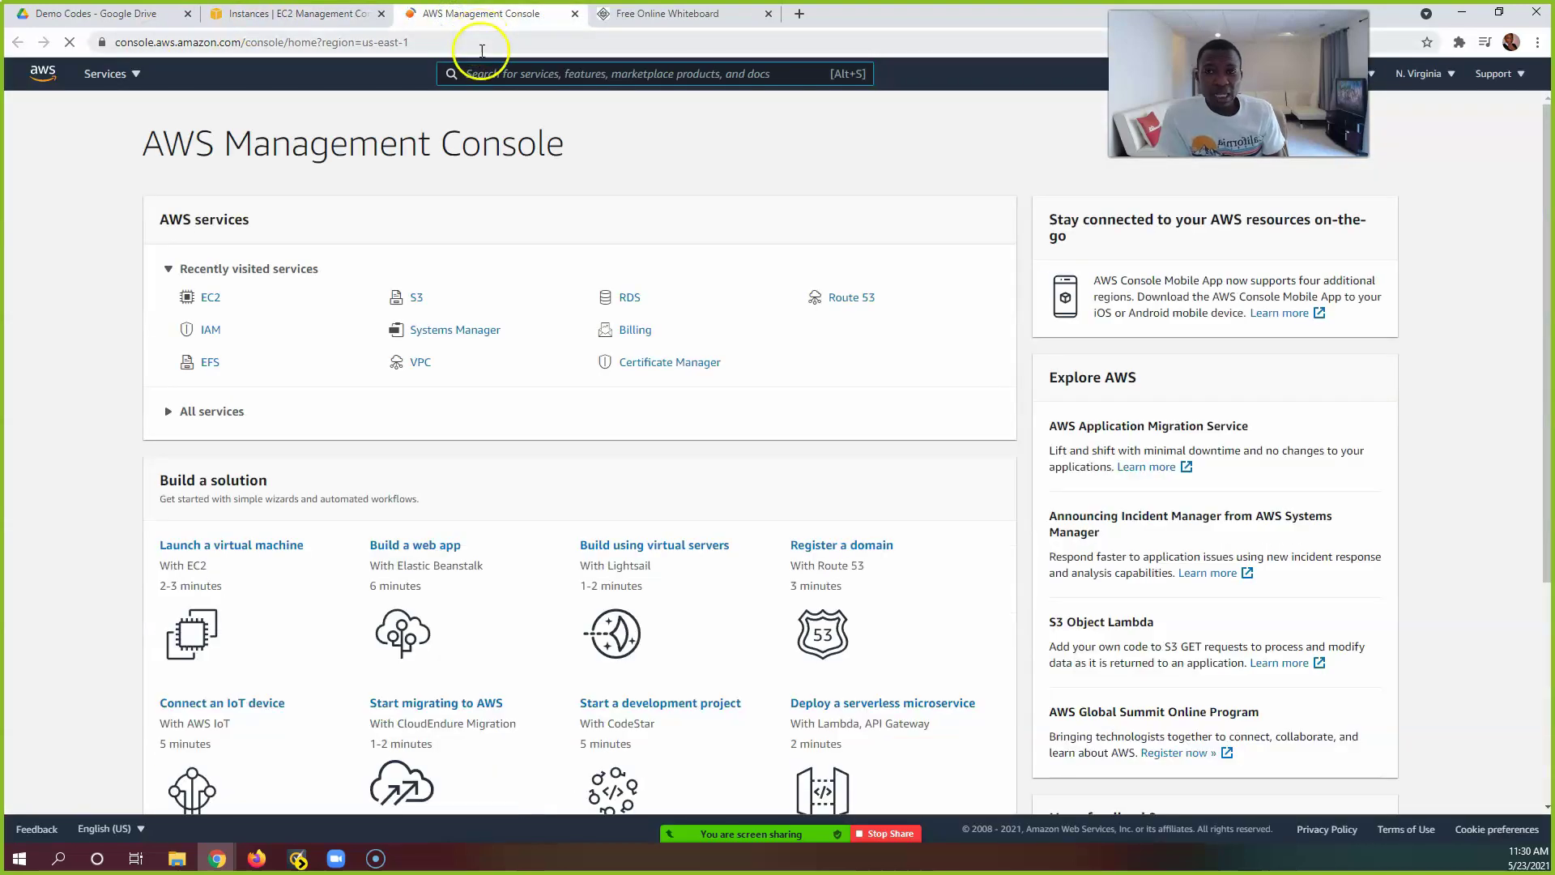
left_click(489, 76)
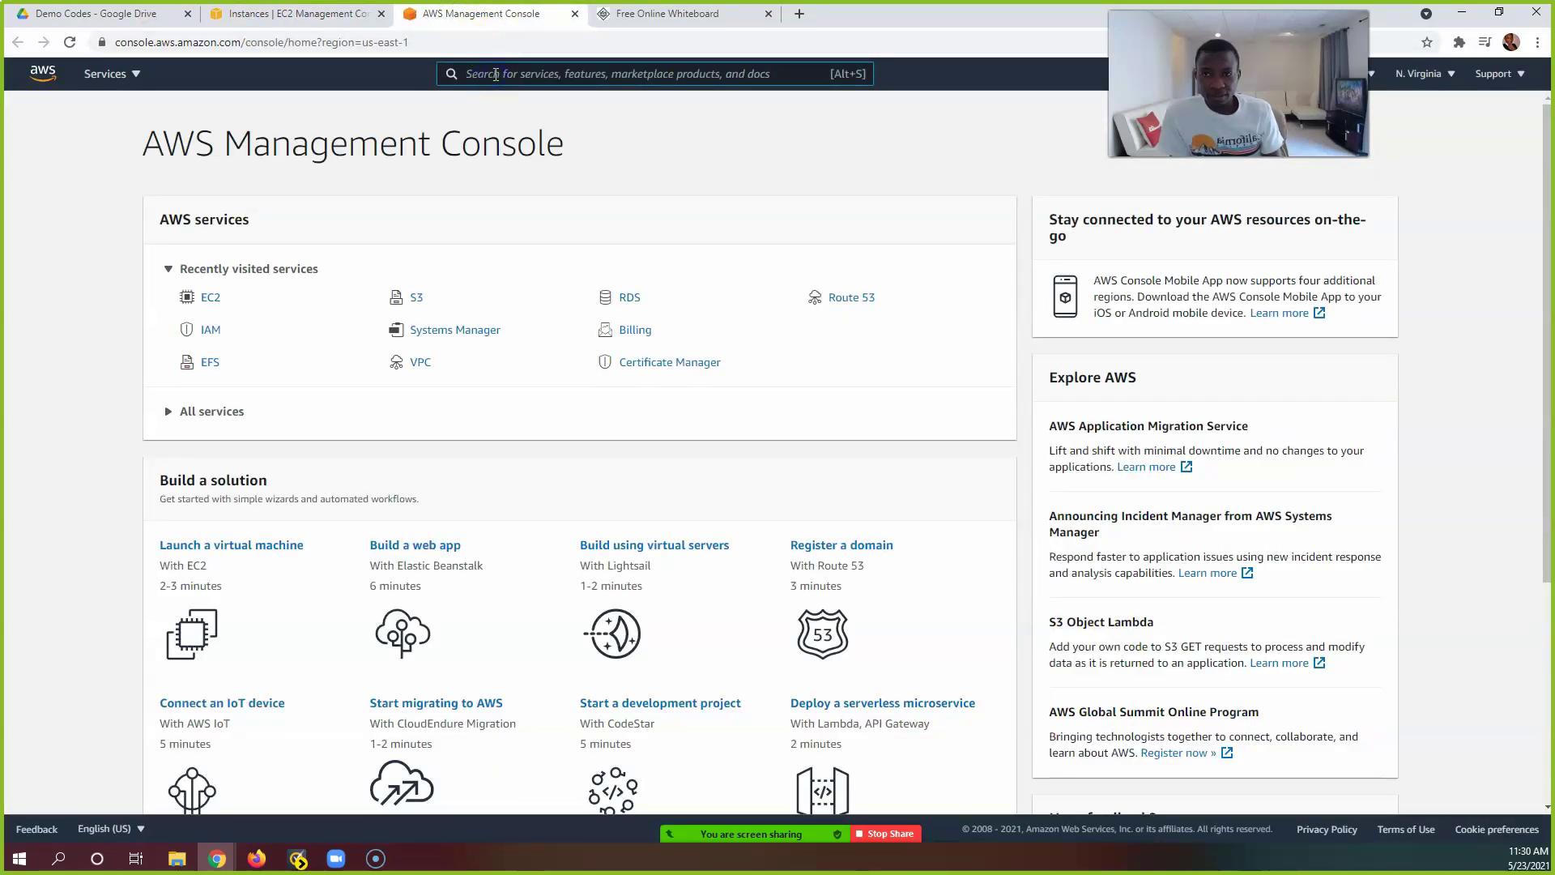
type("efs")
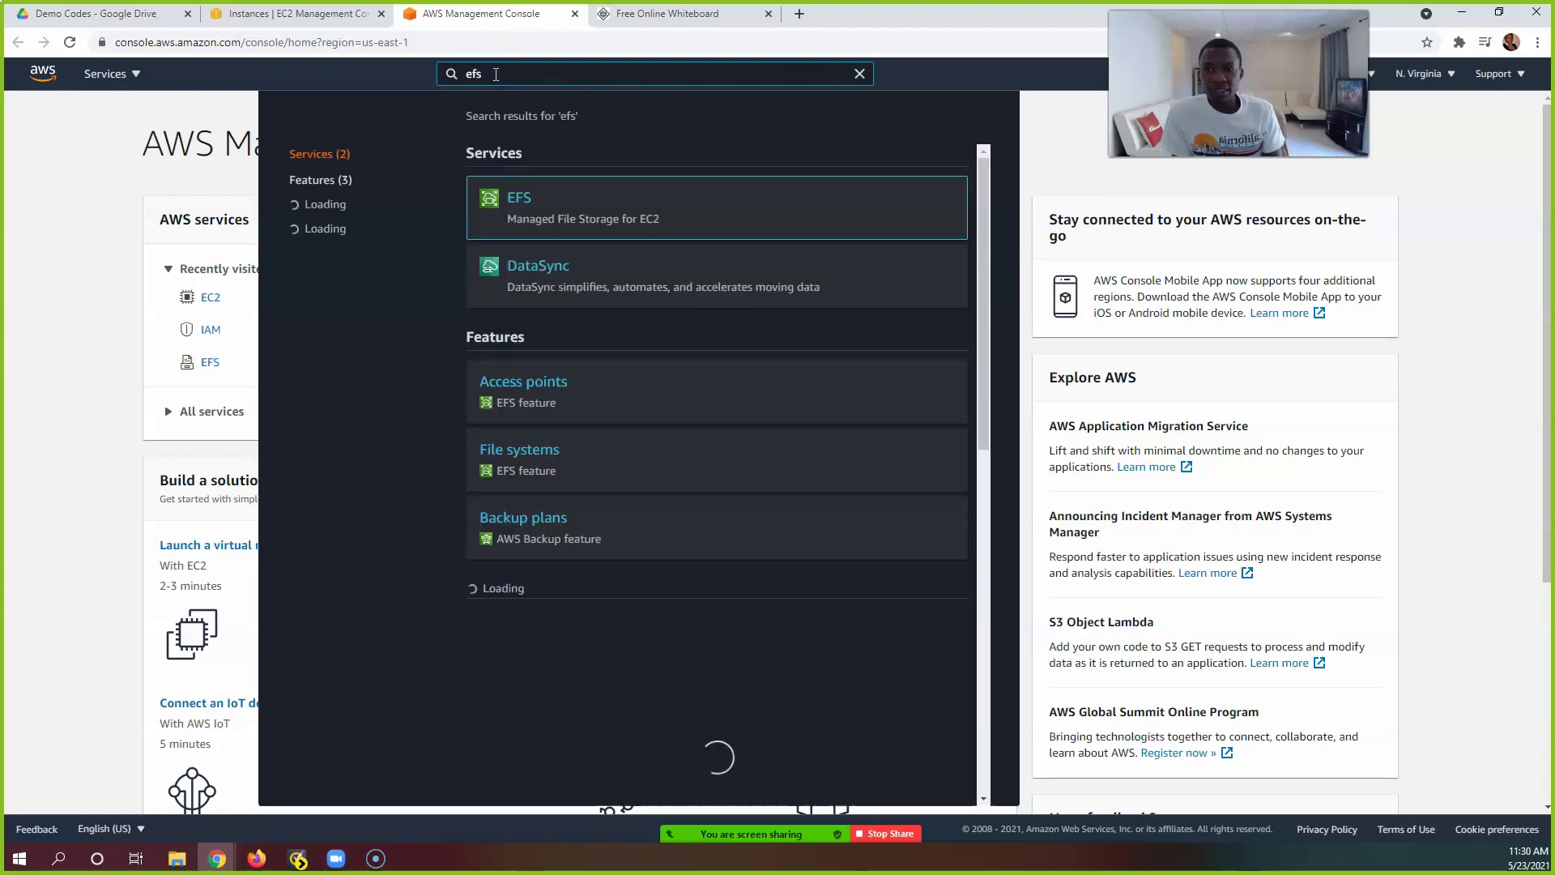
left_click(501, 151)
left_click(522, 198)
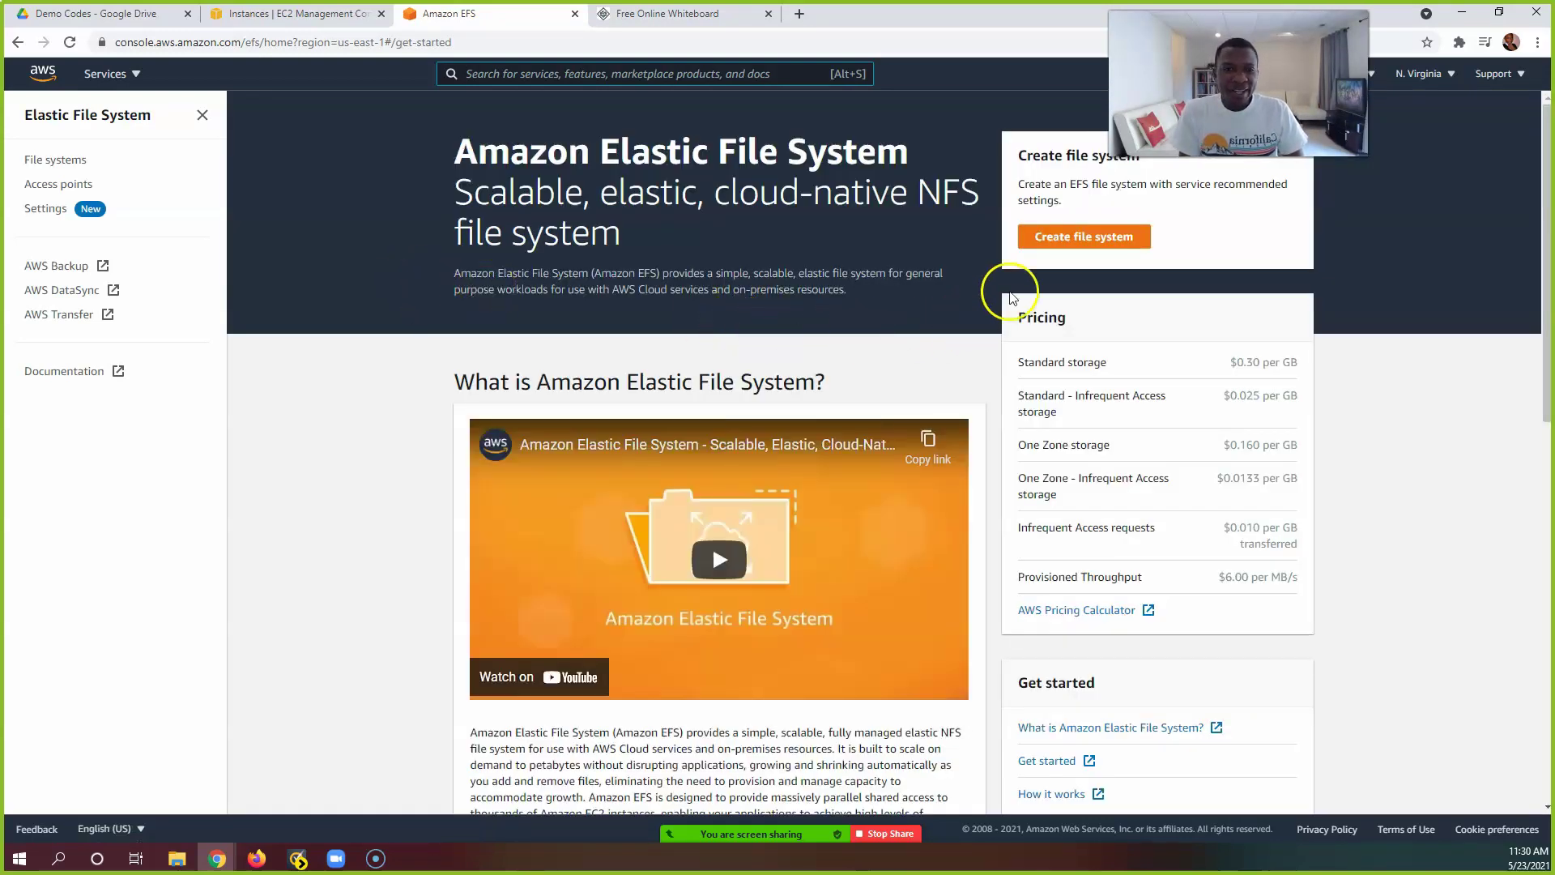
Step: Begin a new file system and choose Customize for the full settings wizard
left_click(1053, 243)
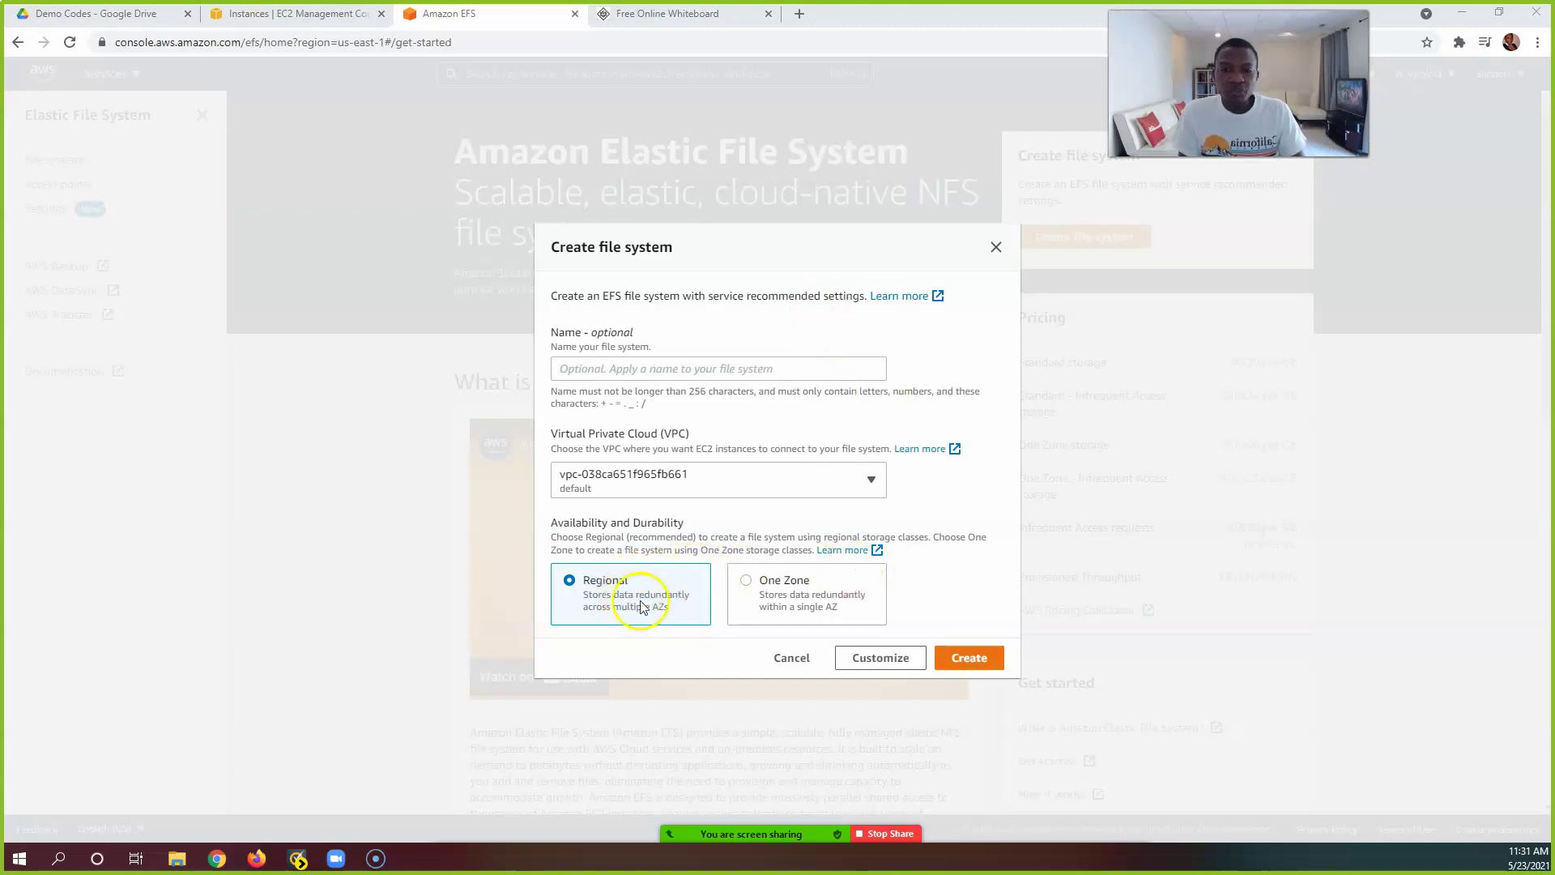
left_click(871, 660)
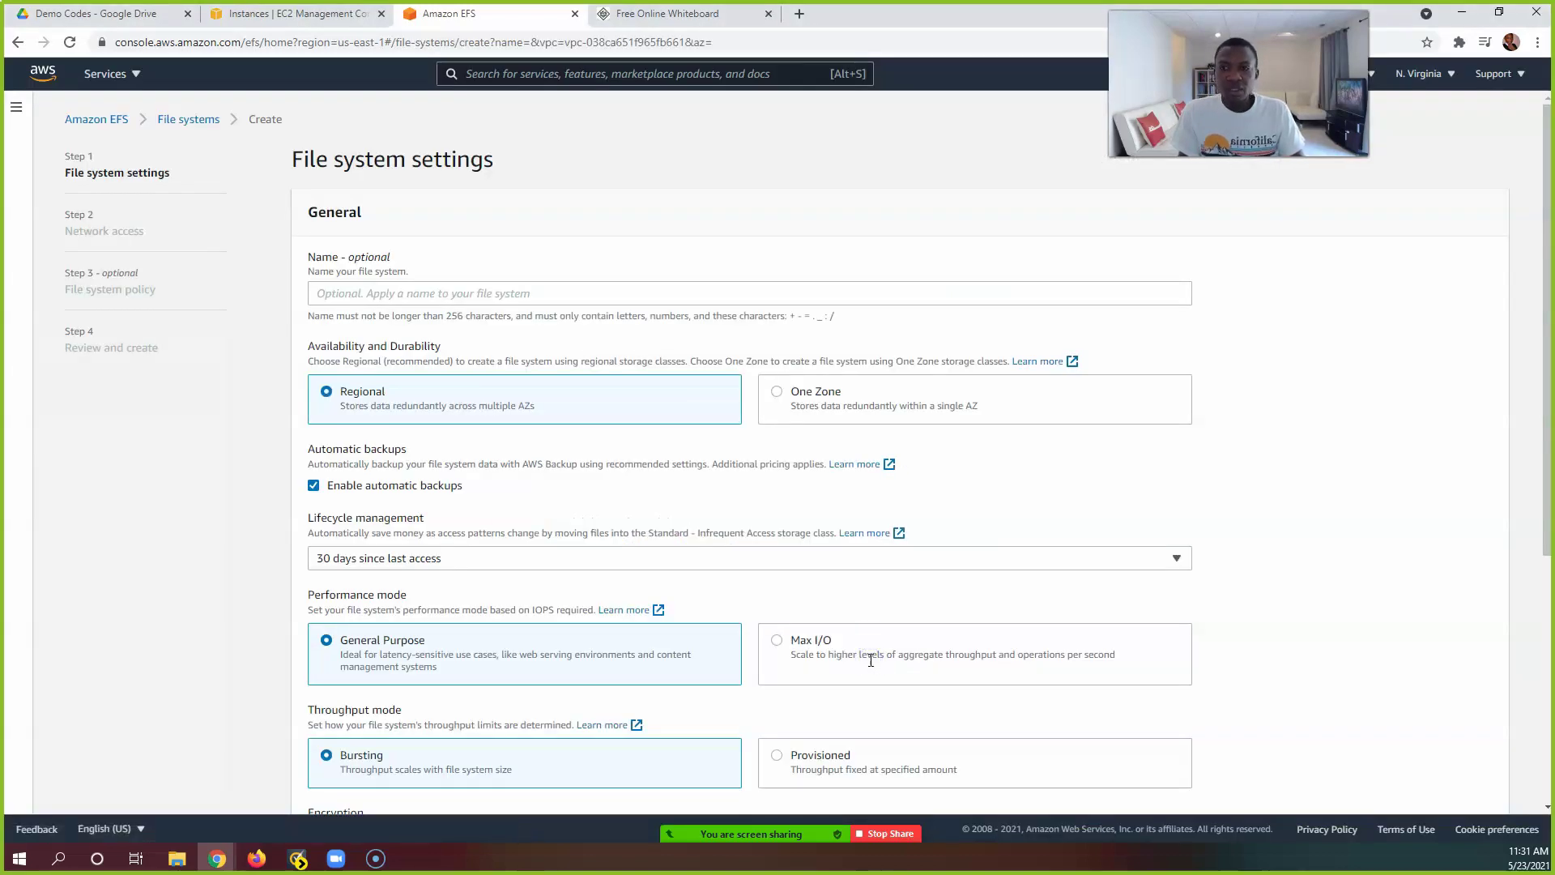
Step: Enter EFStest as the file system's name
left_click(600, 295)
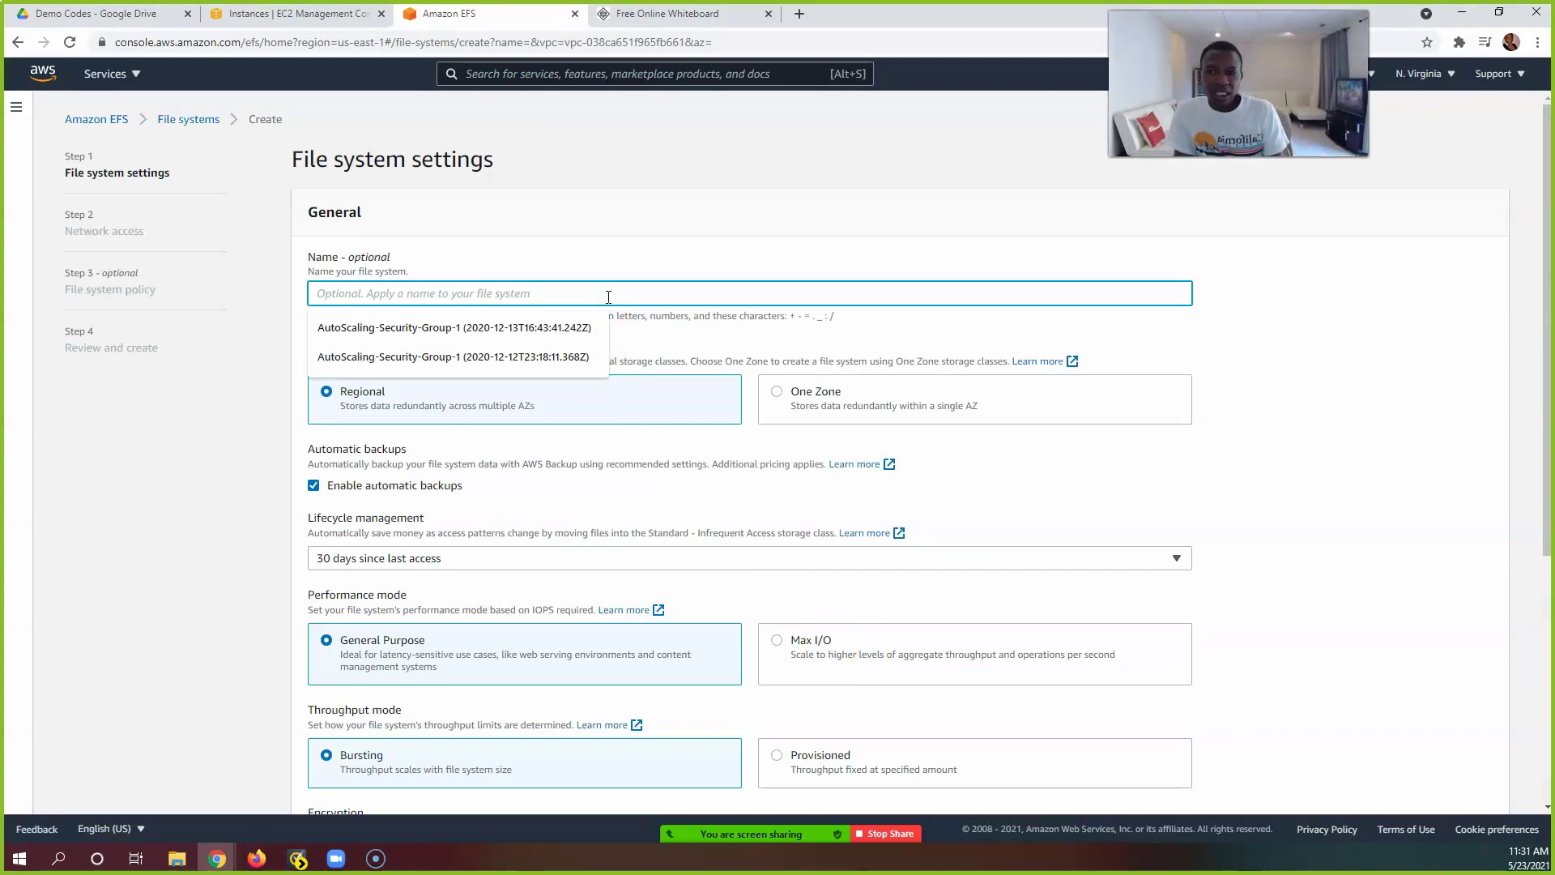
type("EFS")
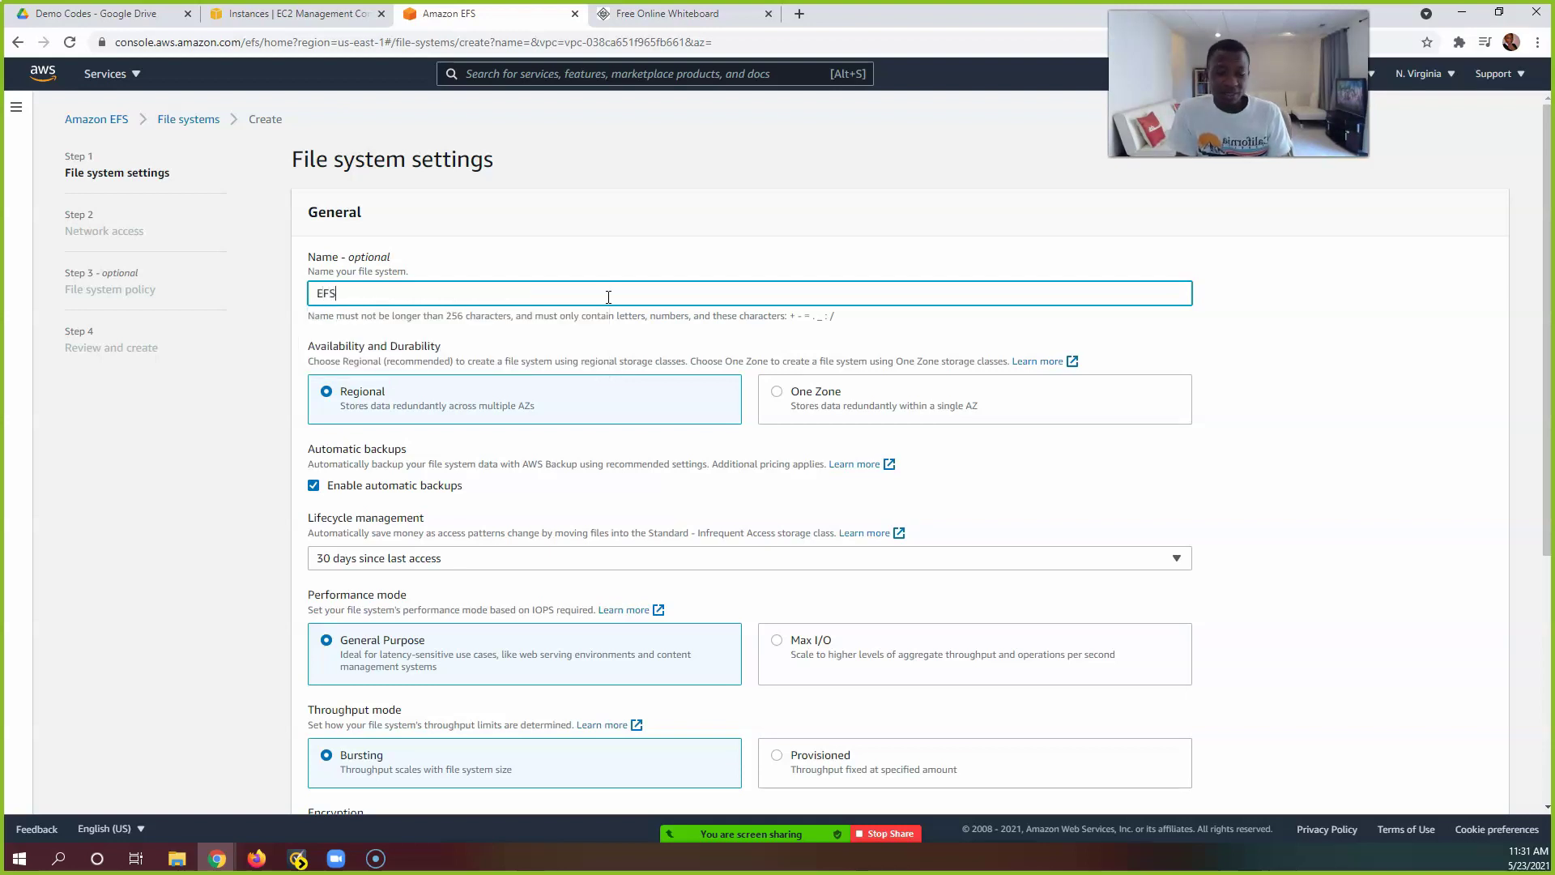
type("test")
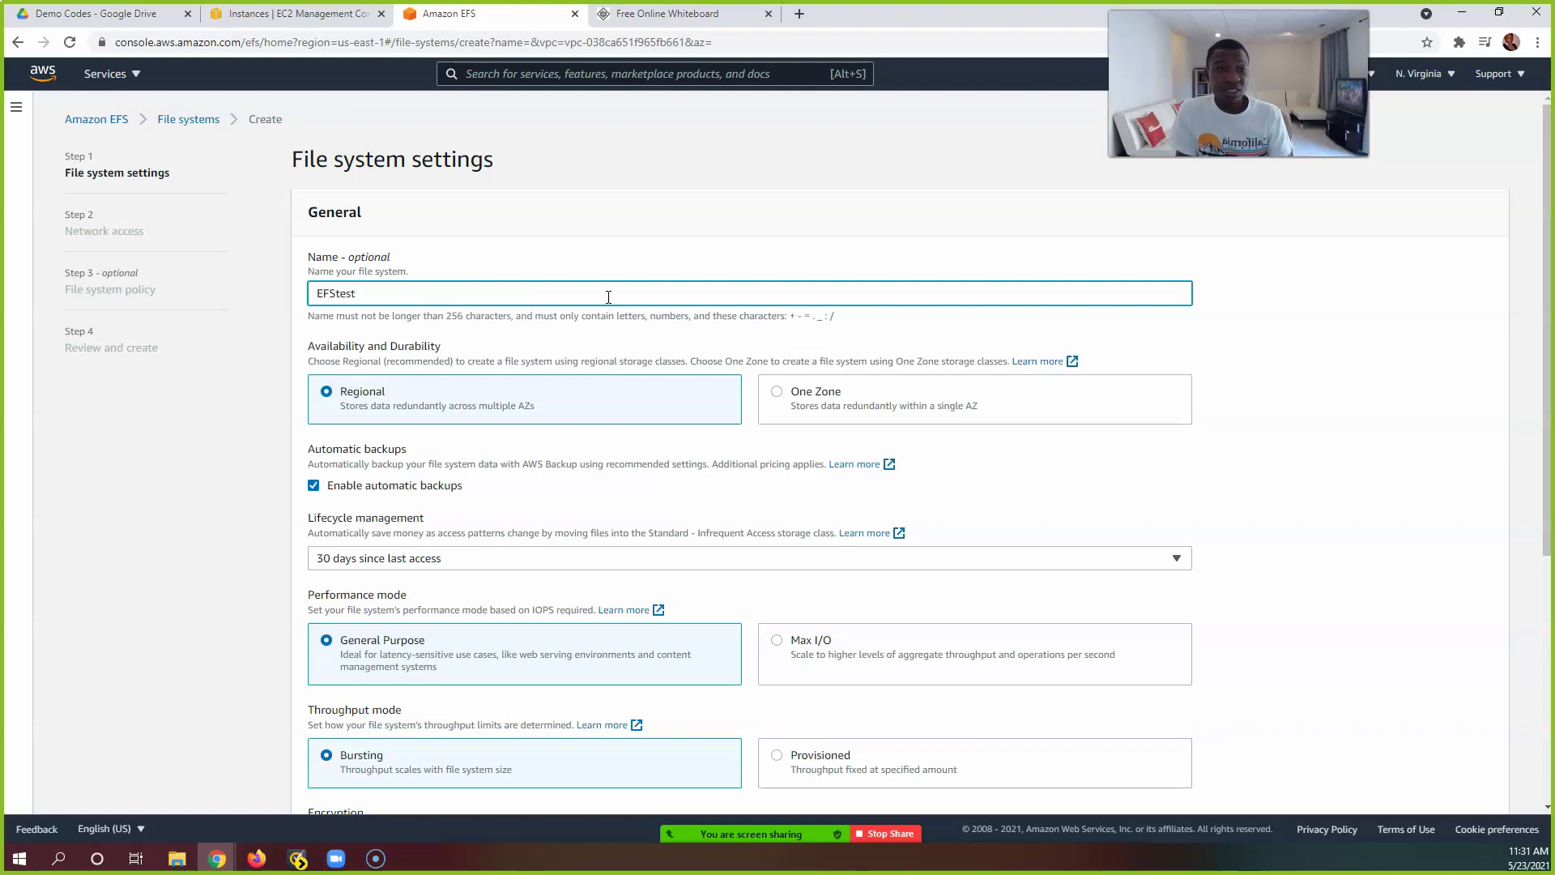
left_click(557, 260)
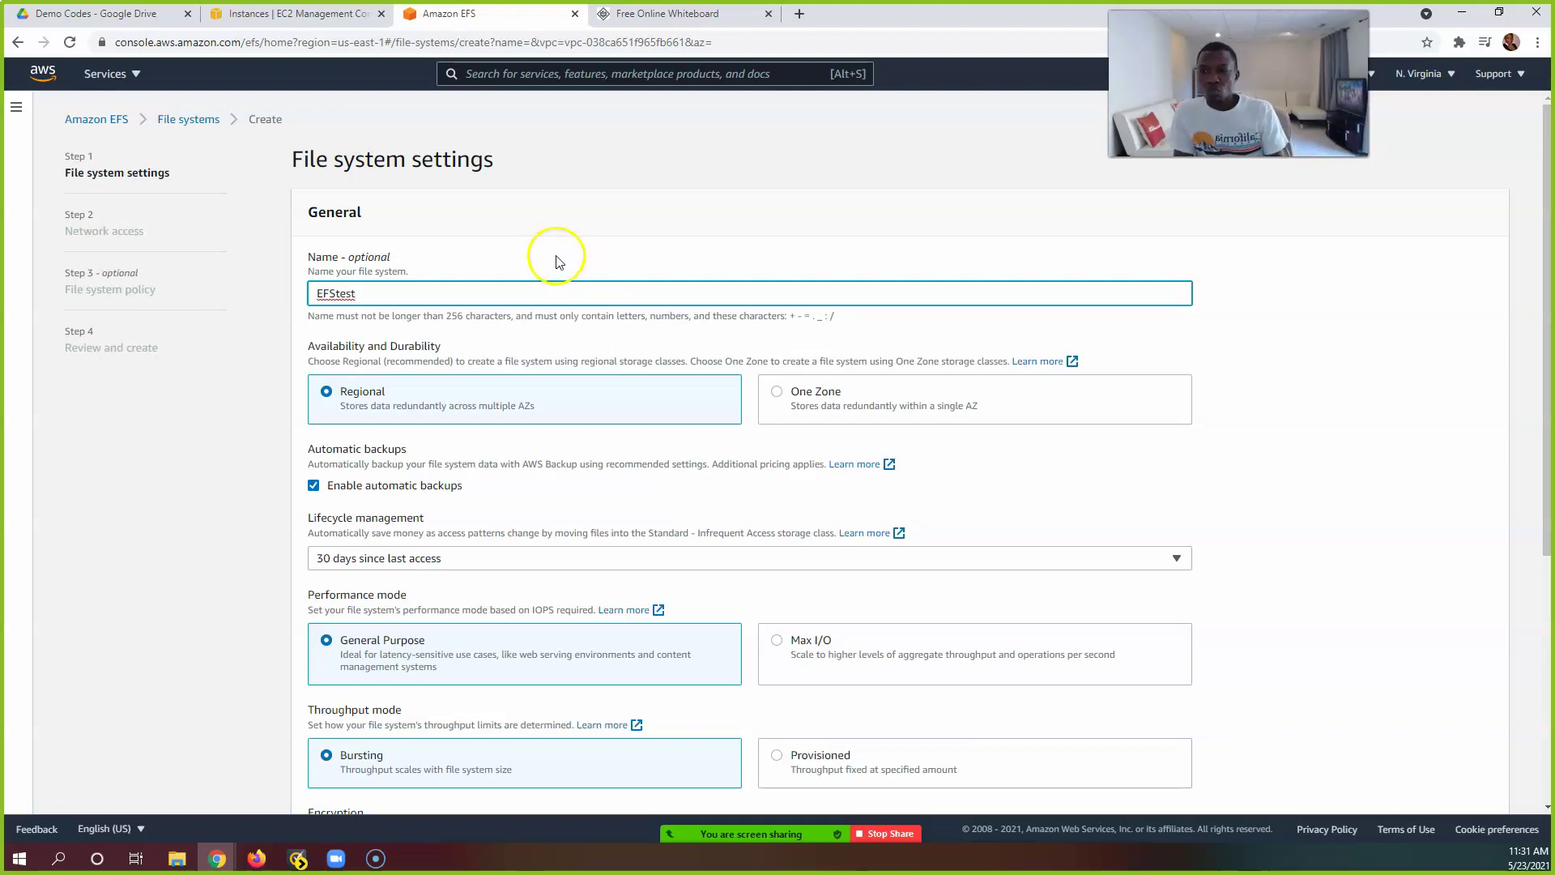
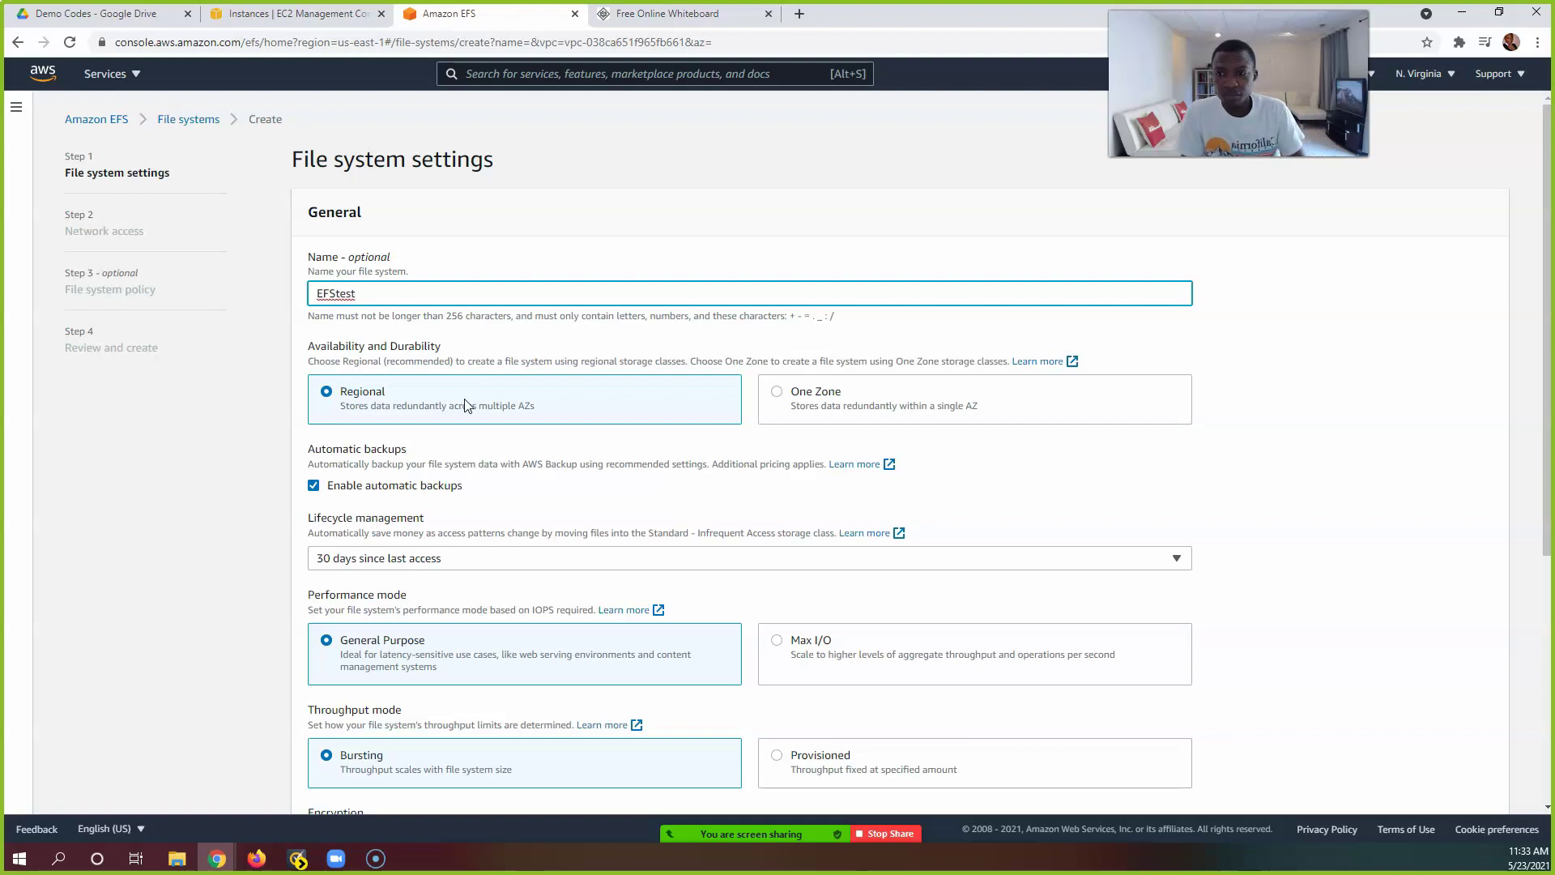
Step: Uncheck 'Enable automatic backups' for EFStest, leaving lifecycle management at 30 days since last access
left_click(416, 393)
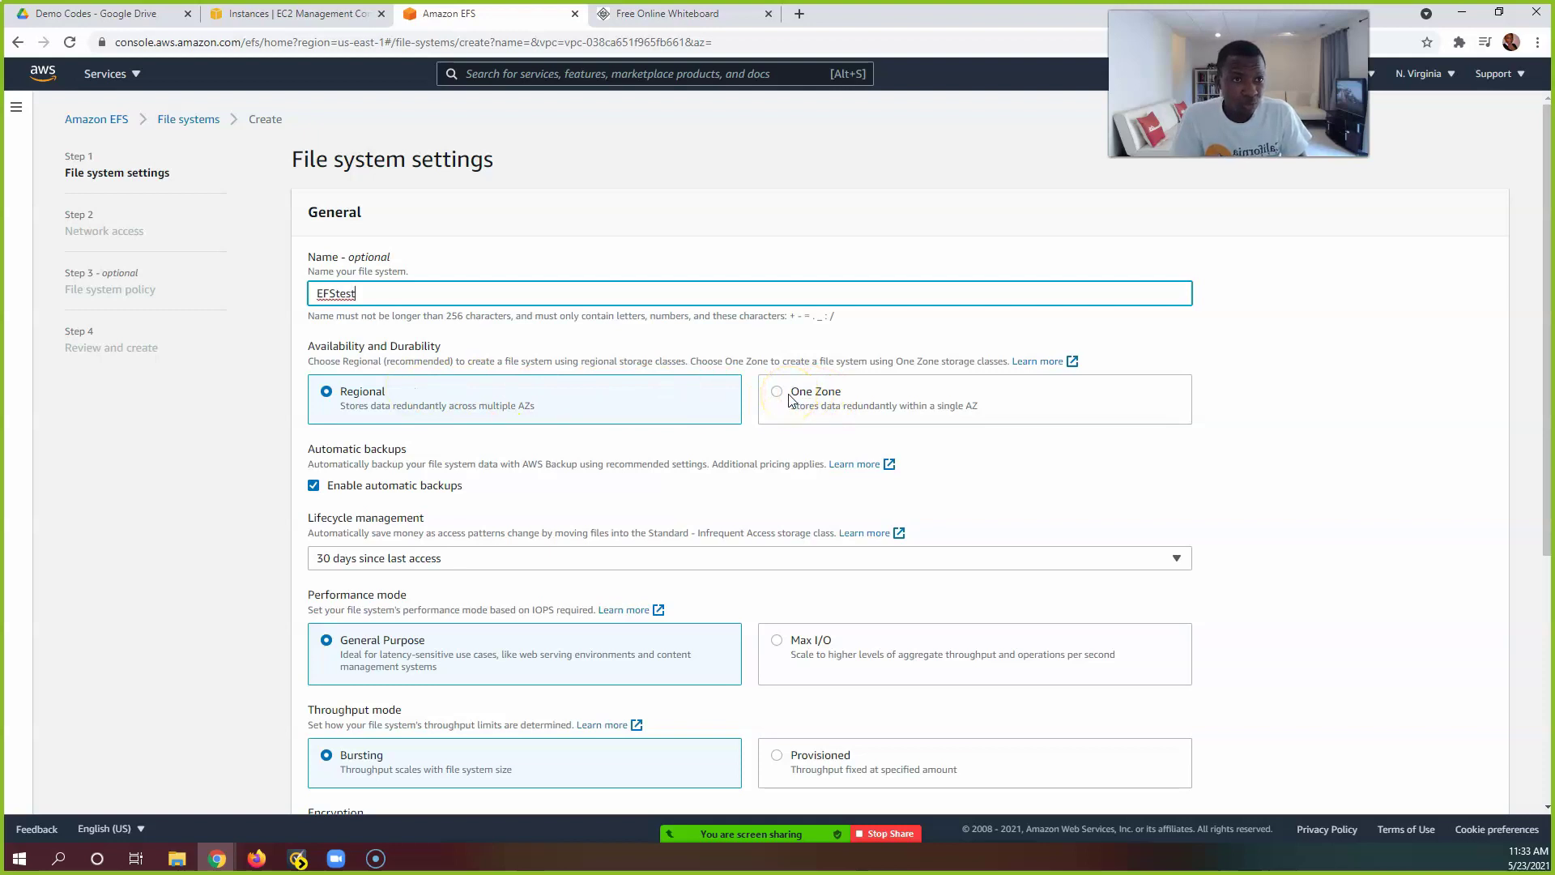
scroll(497, 445, "down", 1)
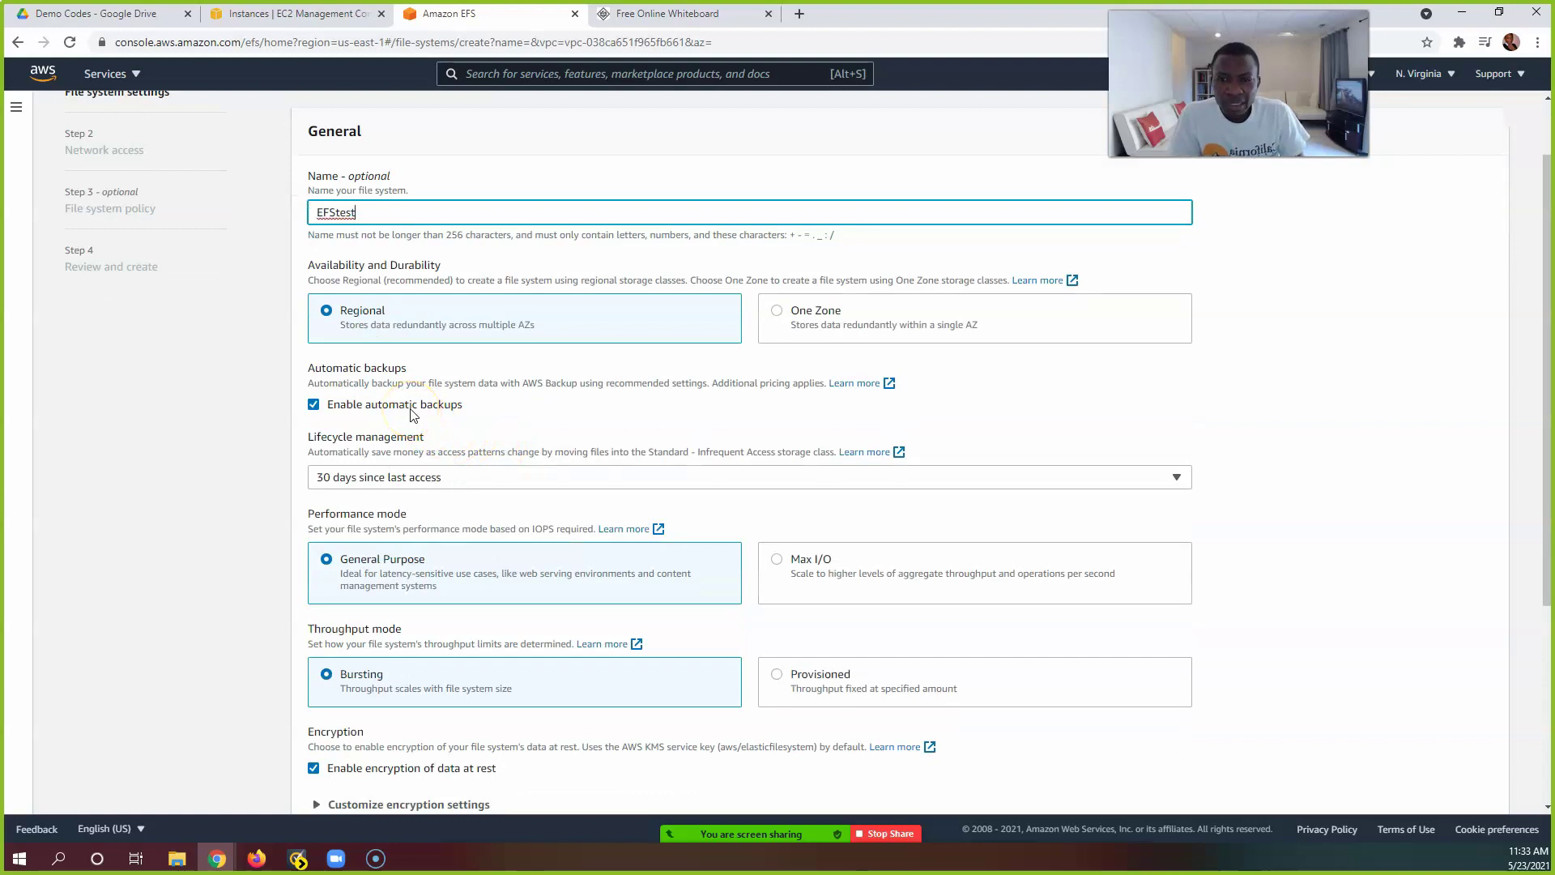
left_click_drag(523, 383, 572, 391)
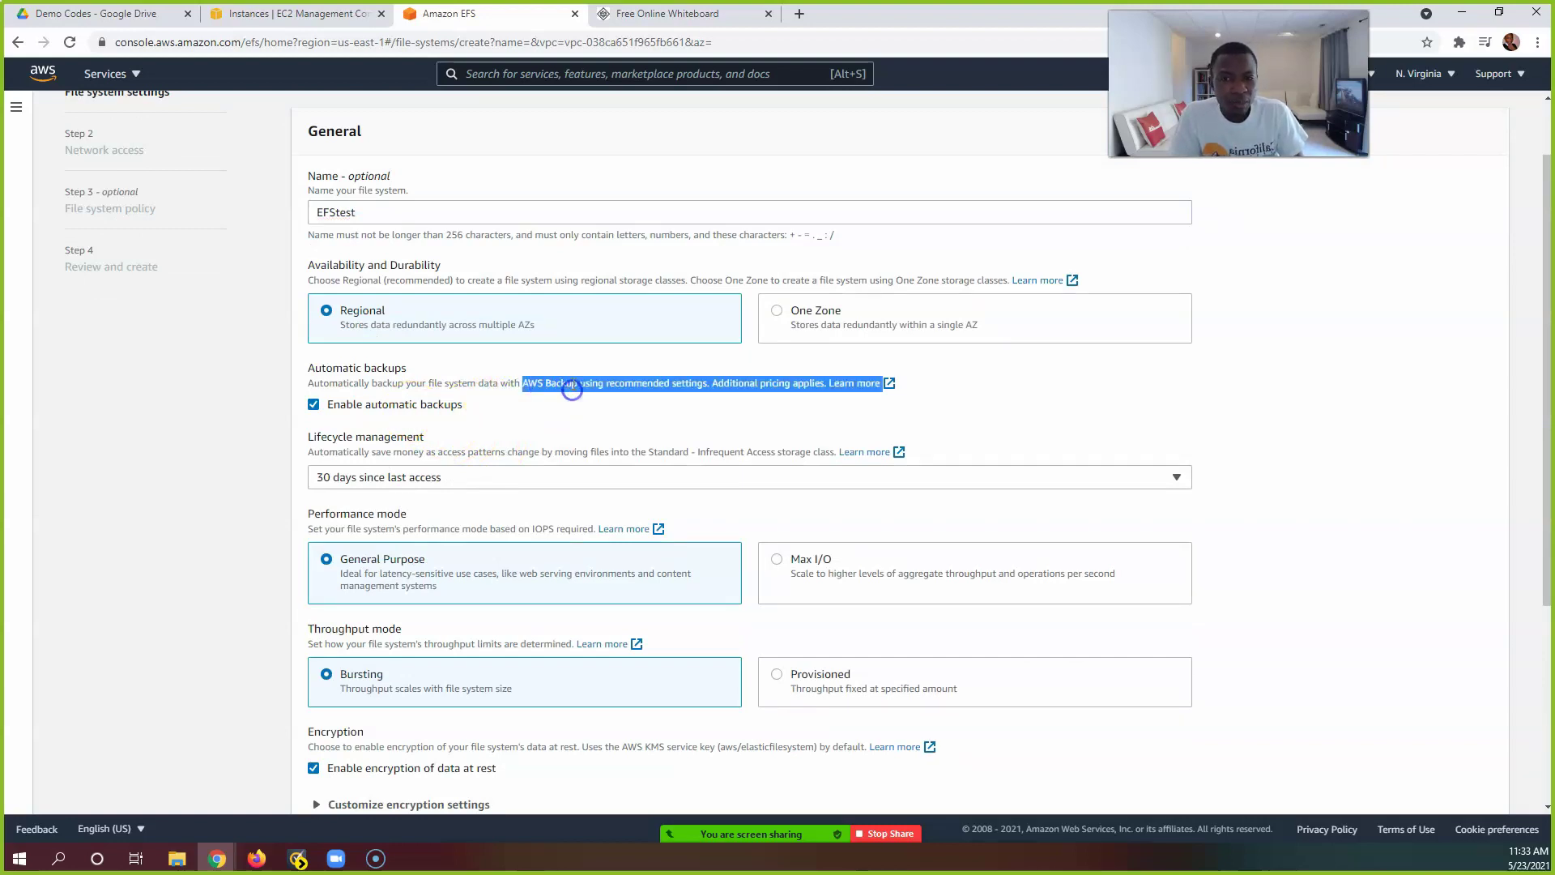
left_click(574, 383)
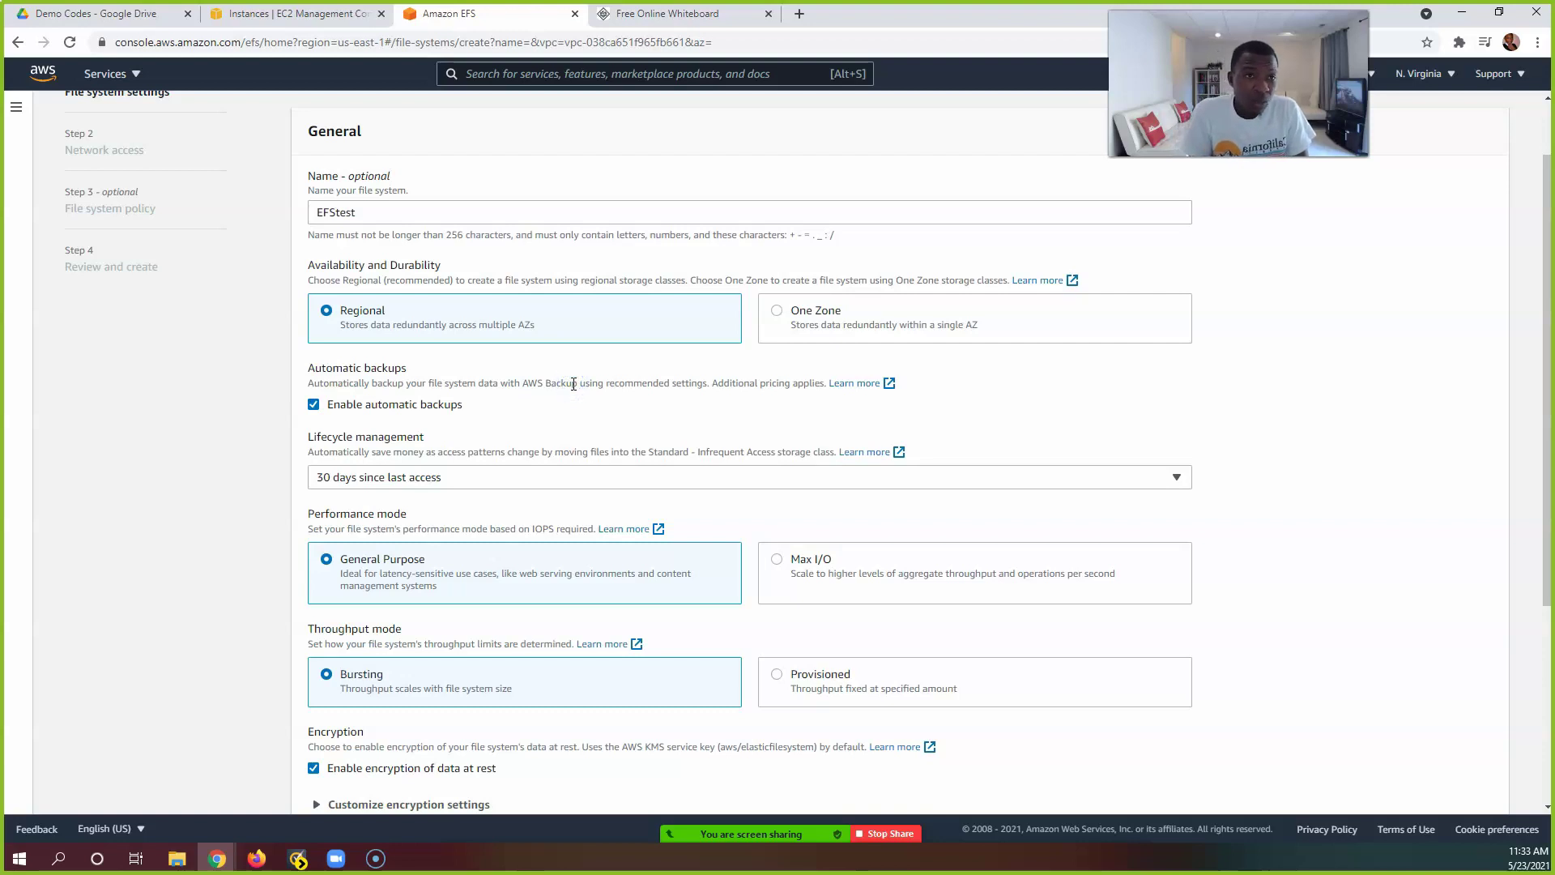
left_click(344, 405)
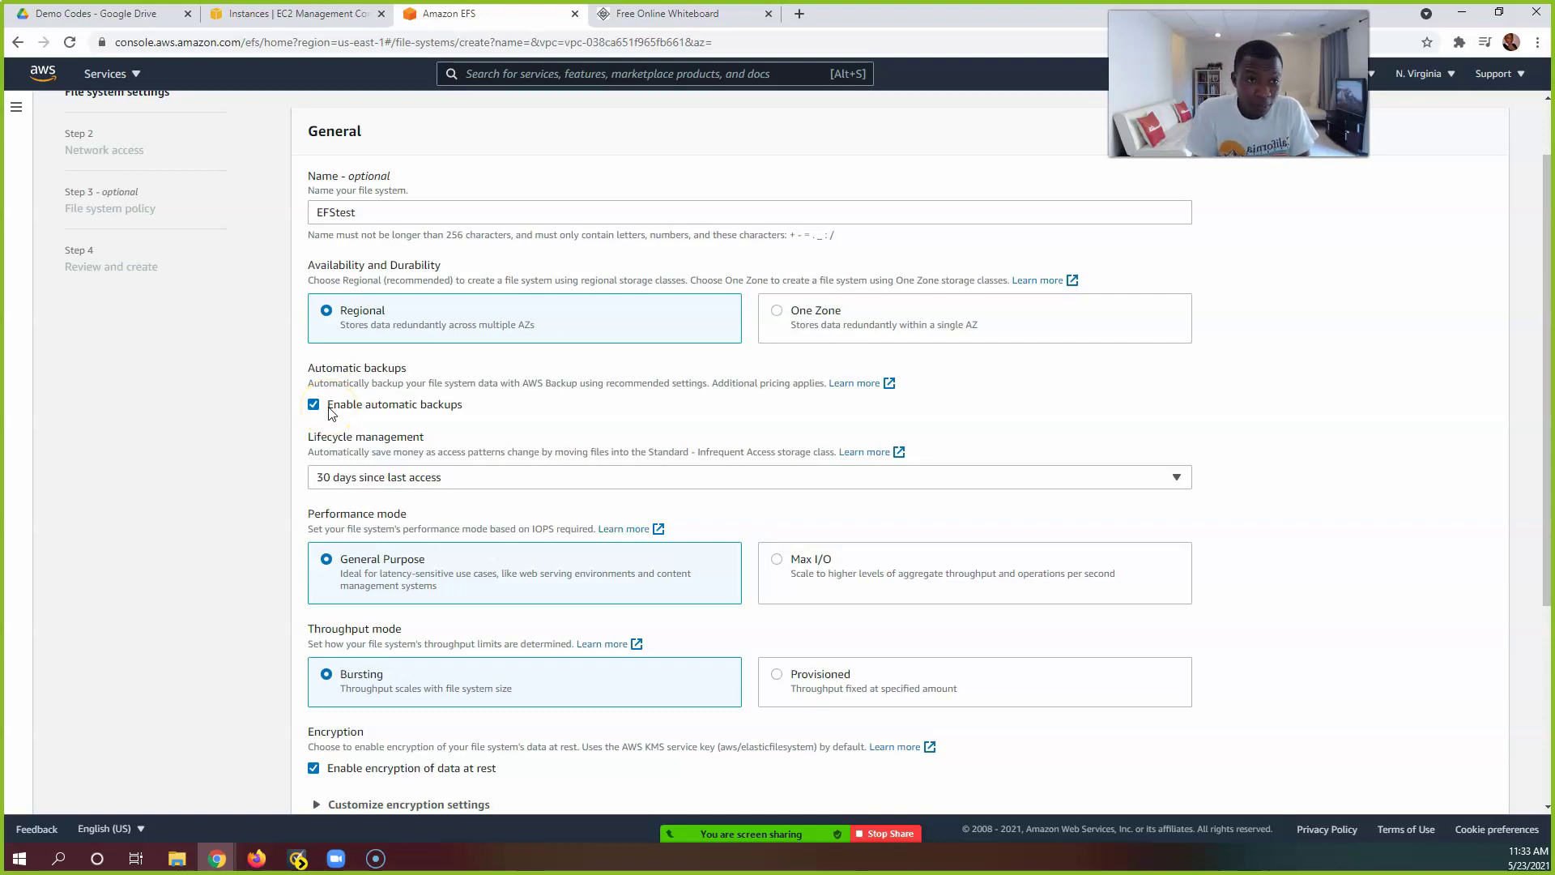
left_click(413, 316)
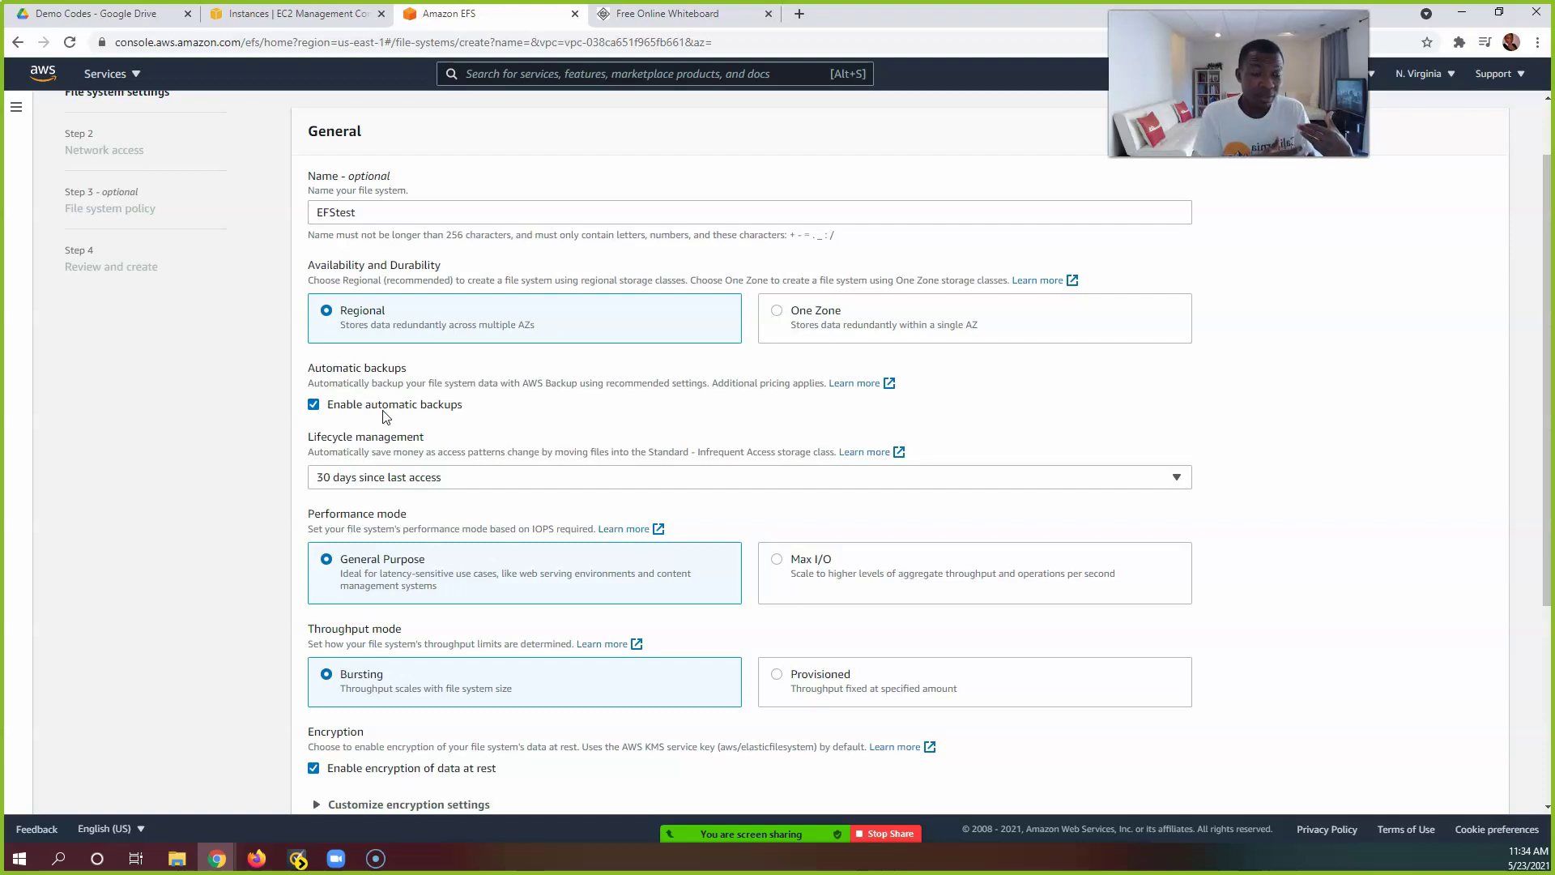
left_click(365, 407)
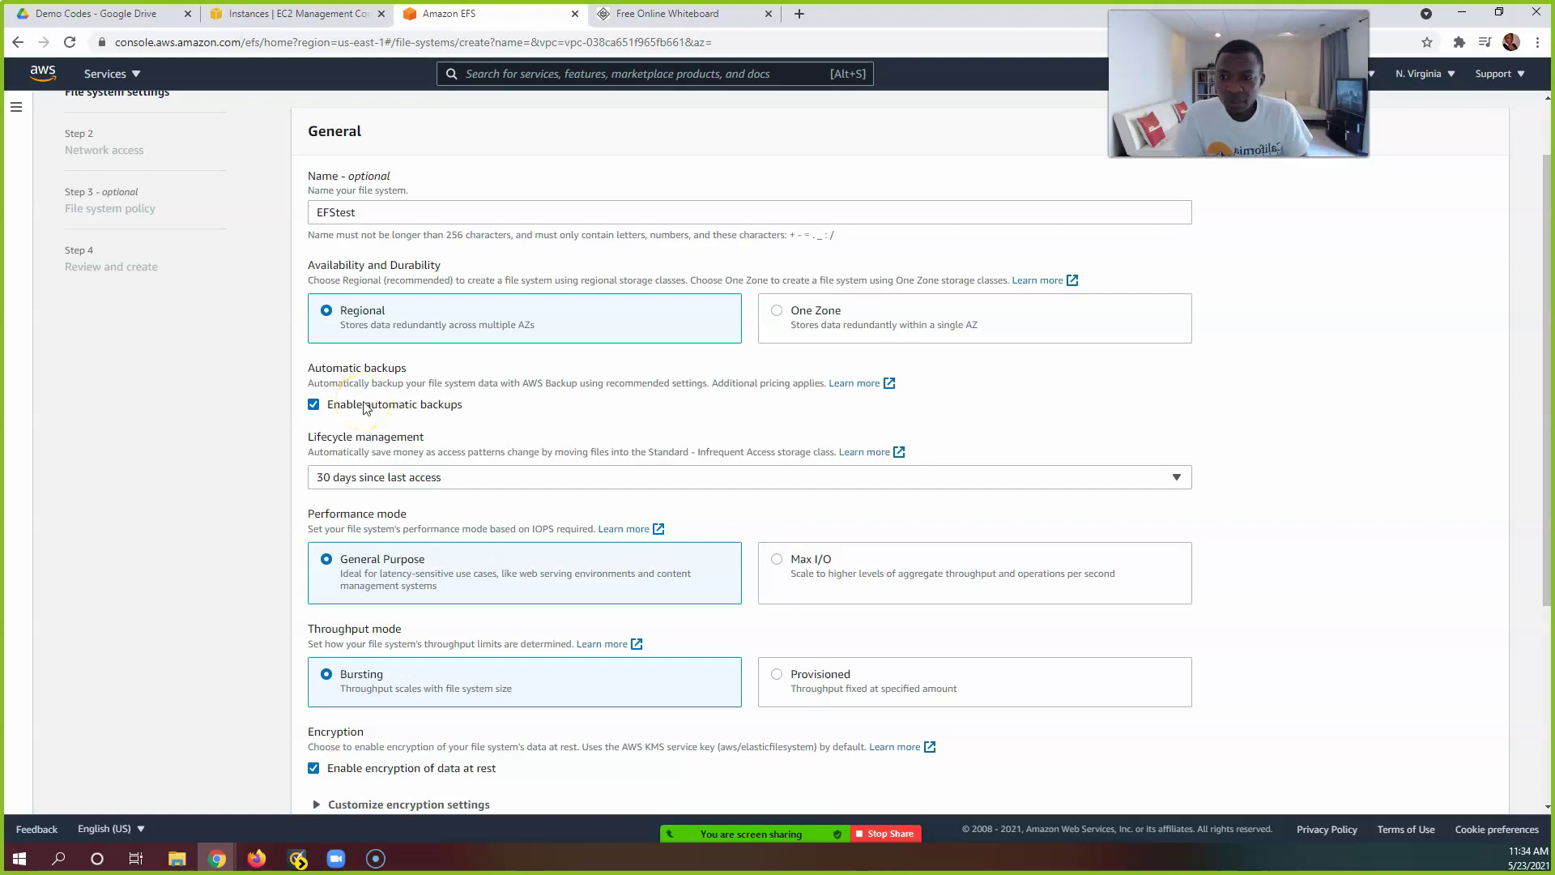
triple_click(687, 385)
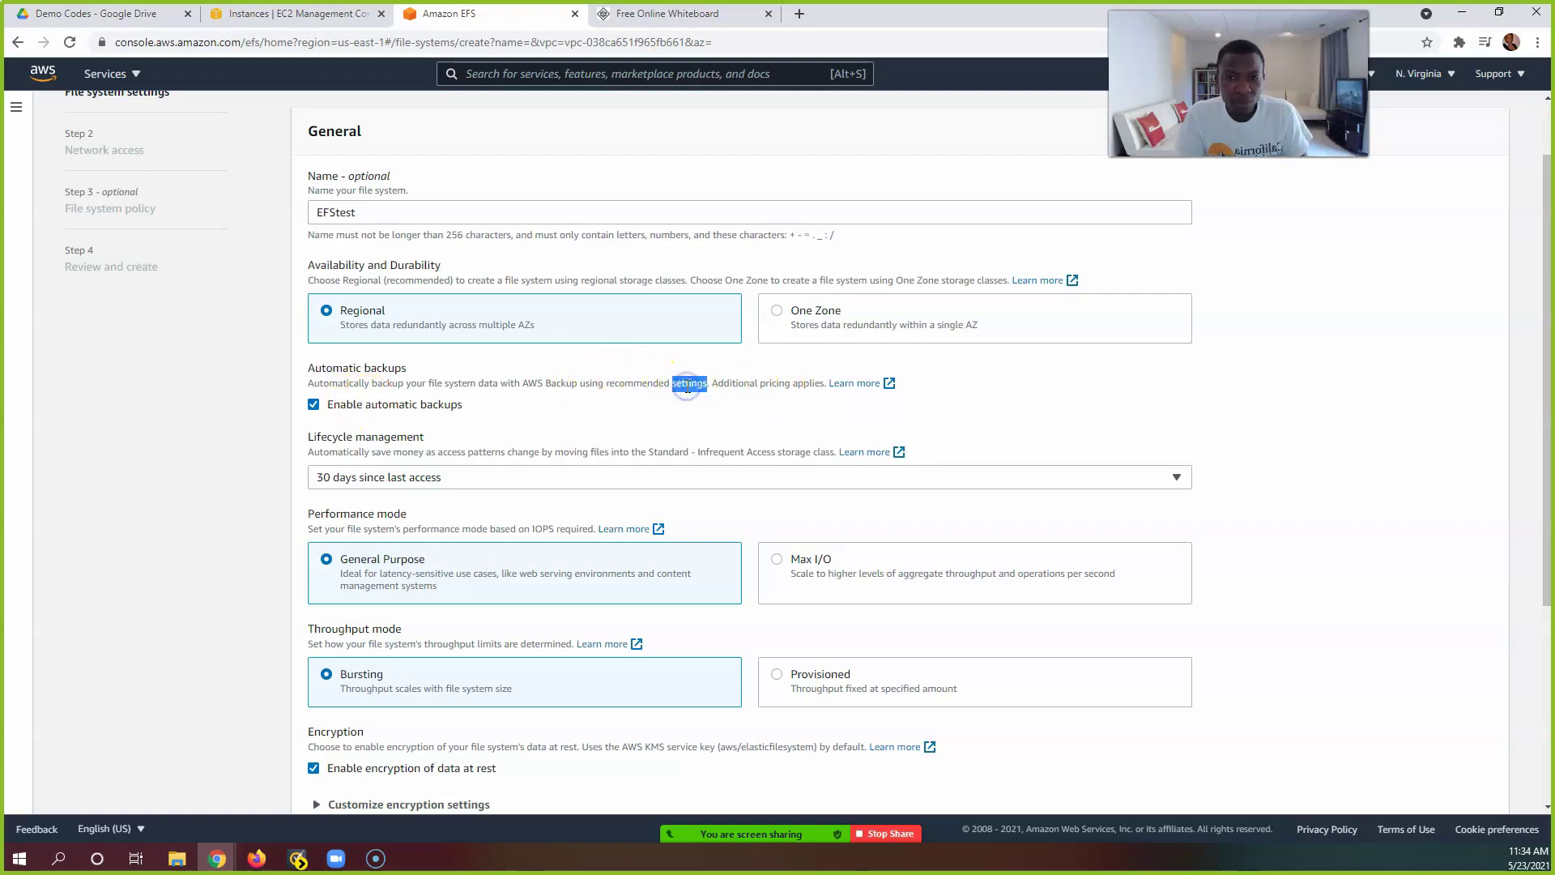
left_click(650, 407)
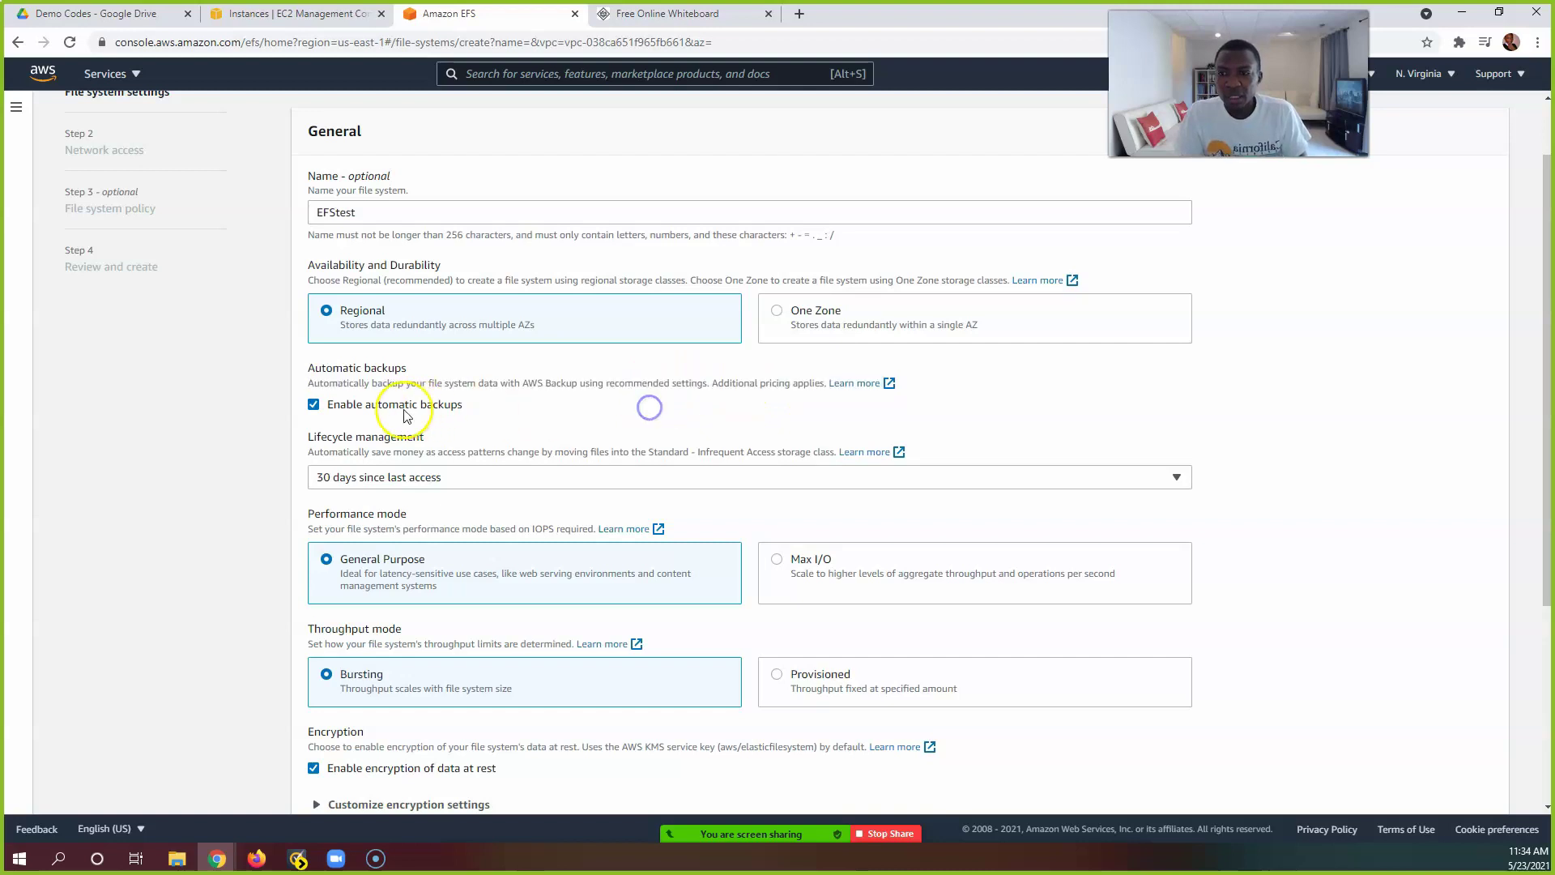
left_click(313, 405)
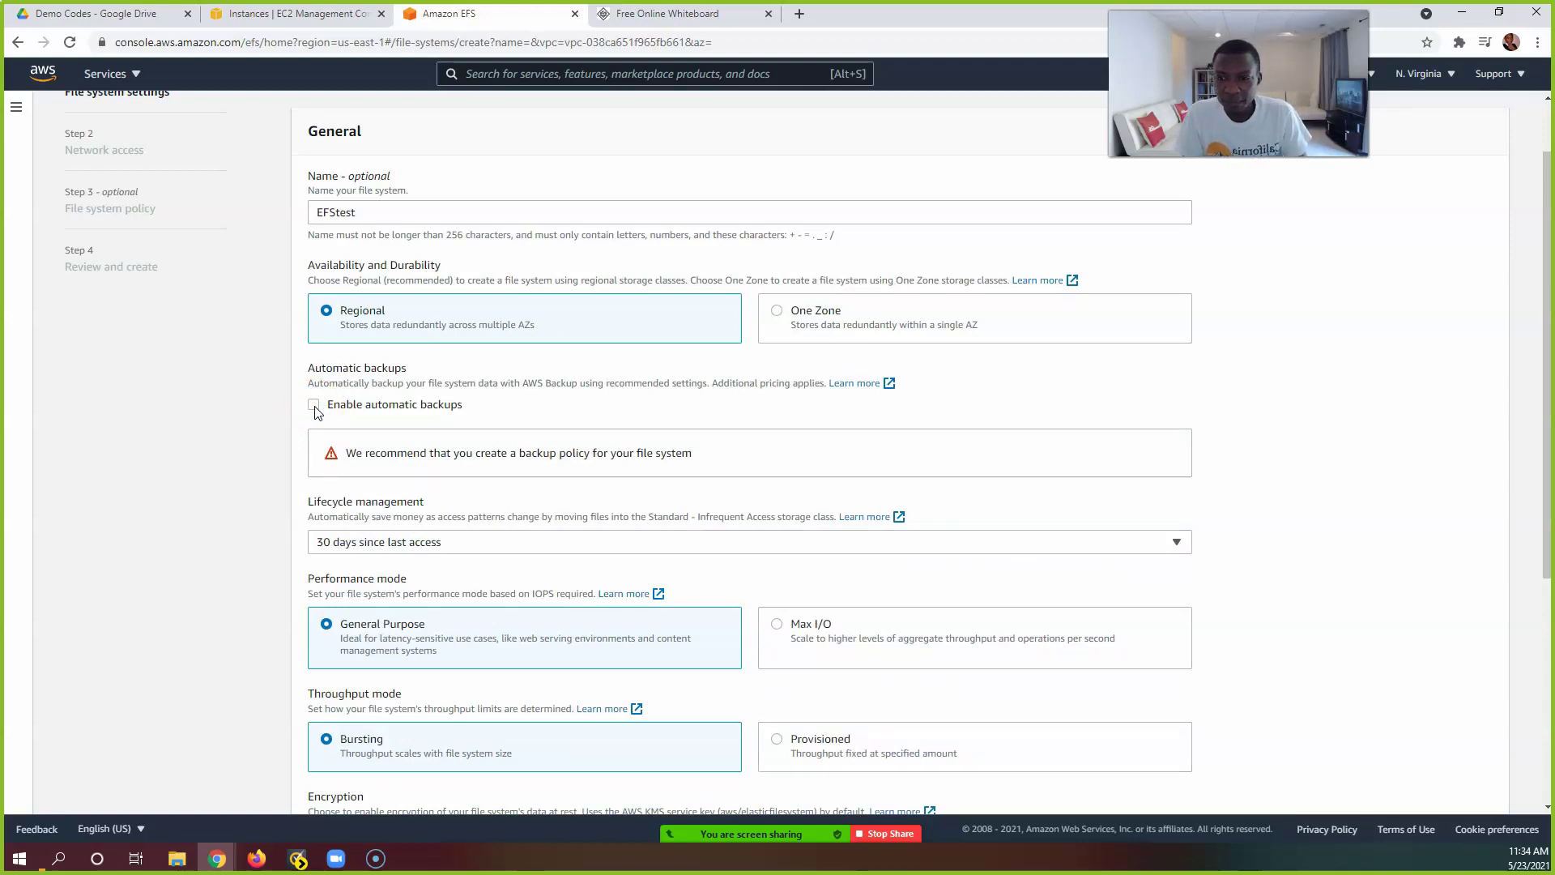
scroll(344, 469, "down", 2)
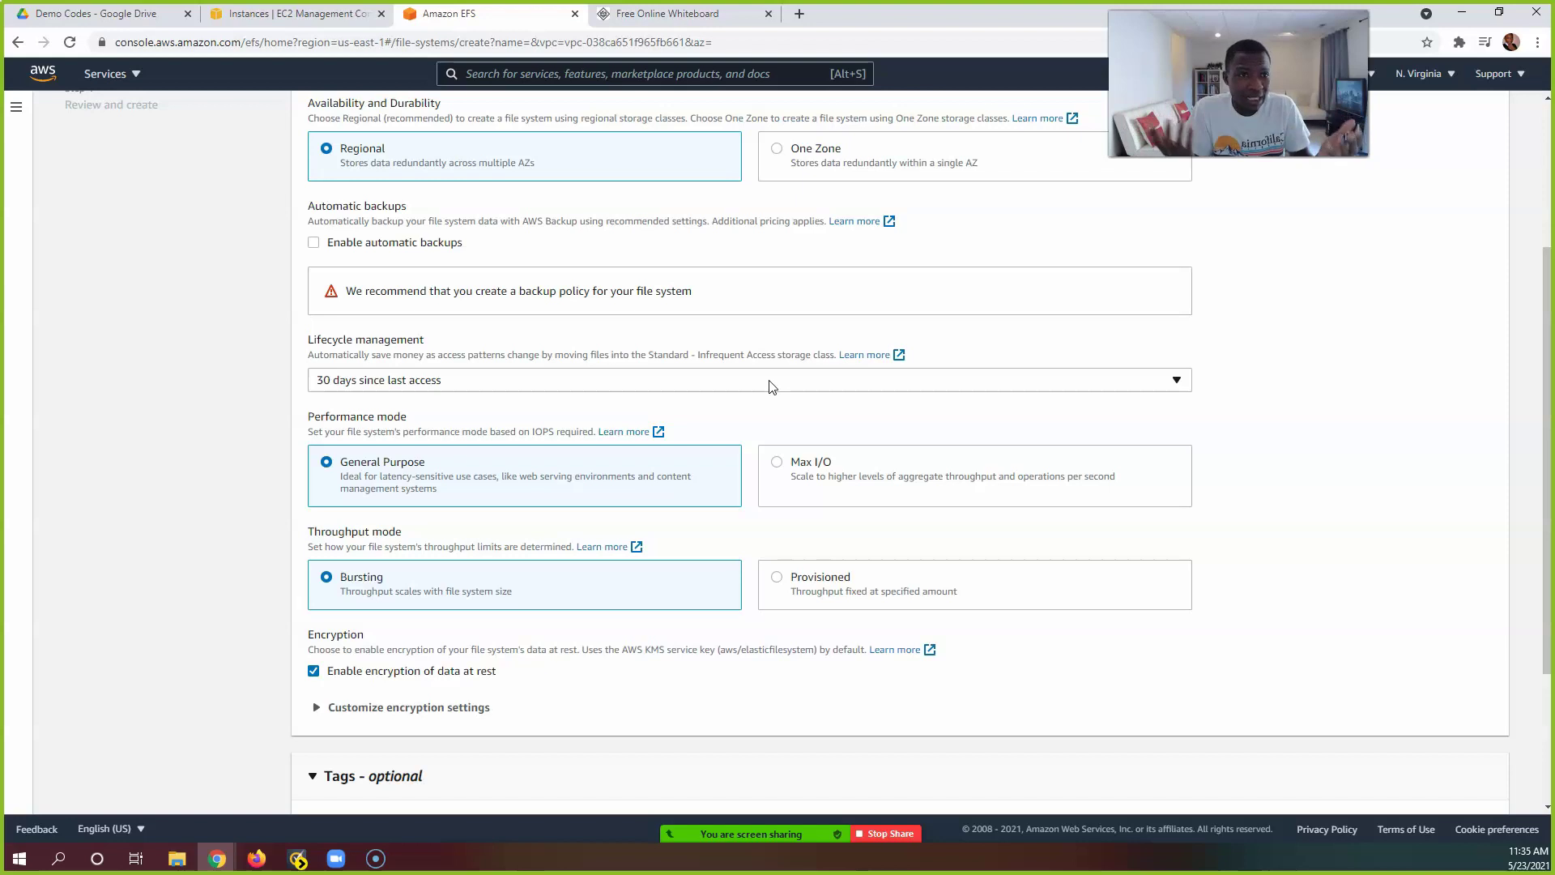
left_click(714, 383)
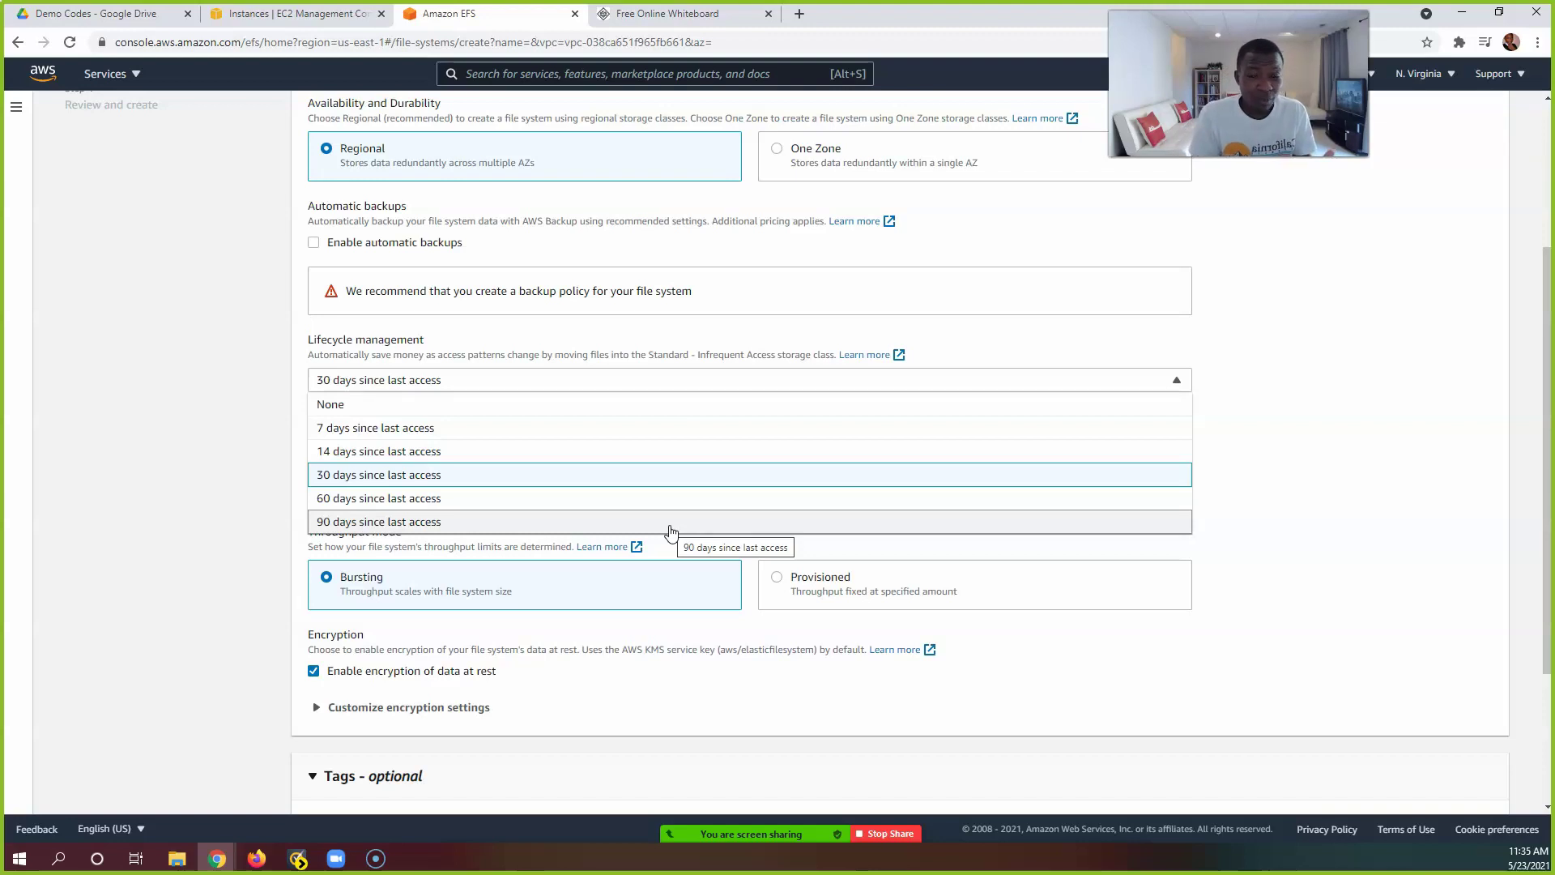
Step: Set Lifecycle management to '90 days since last access'
left_click(265, 370)
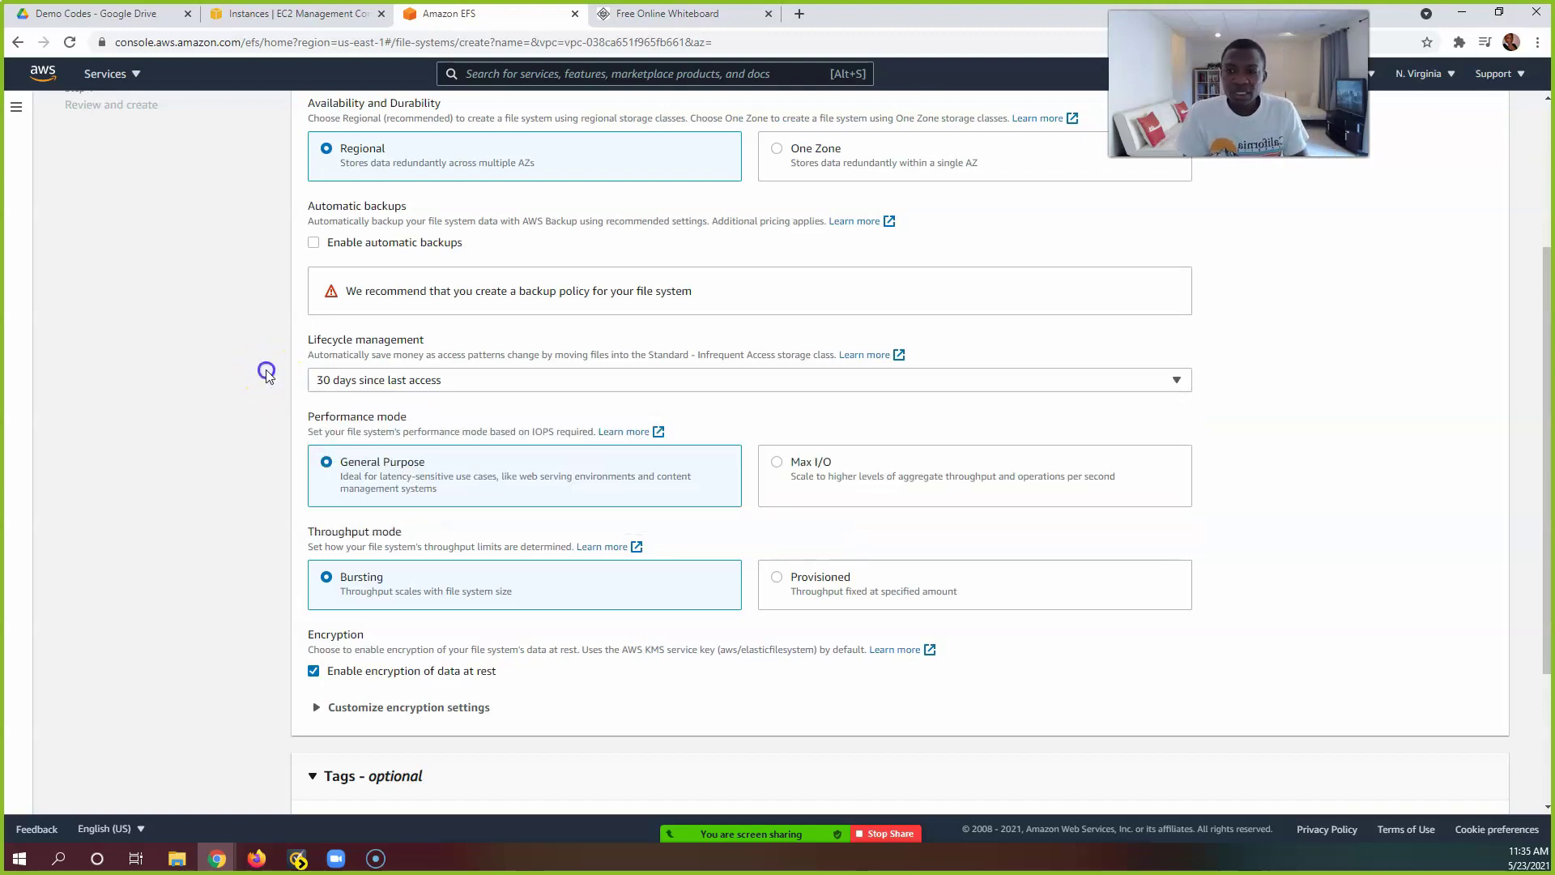
left_click(453, 381)
left_click(411, 525)
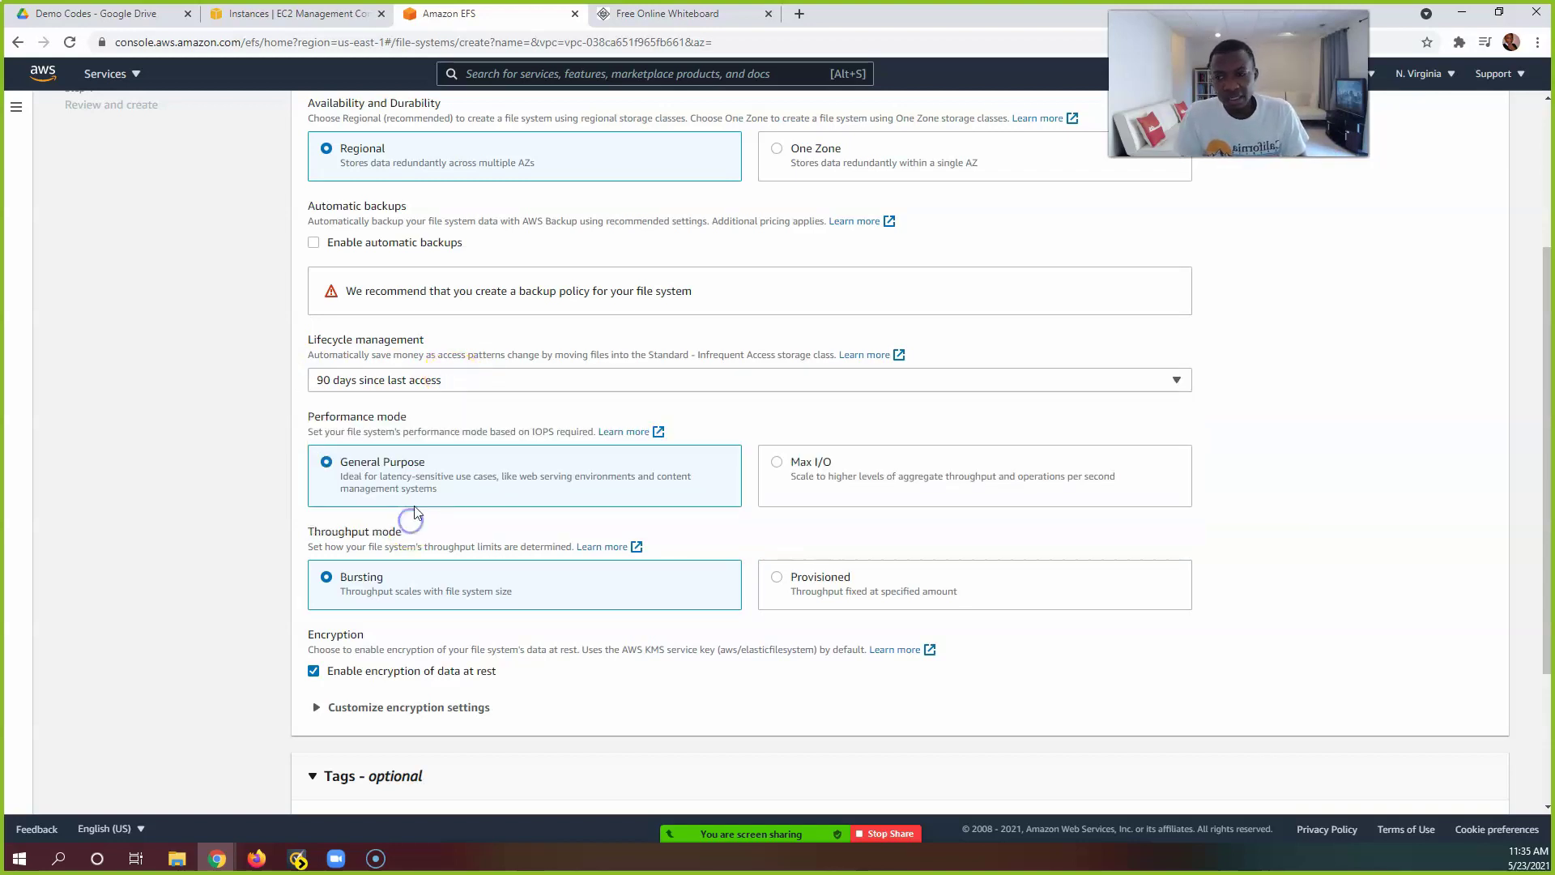
scroll(480, 380, "down", 1)
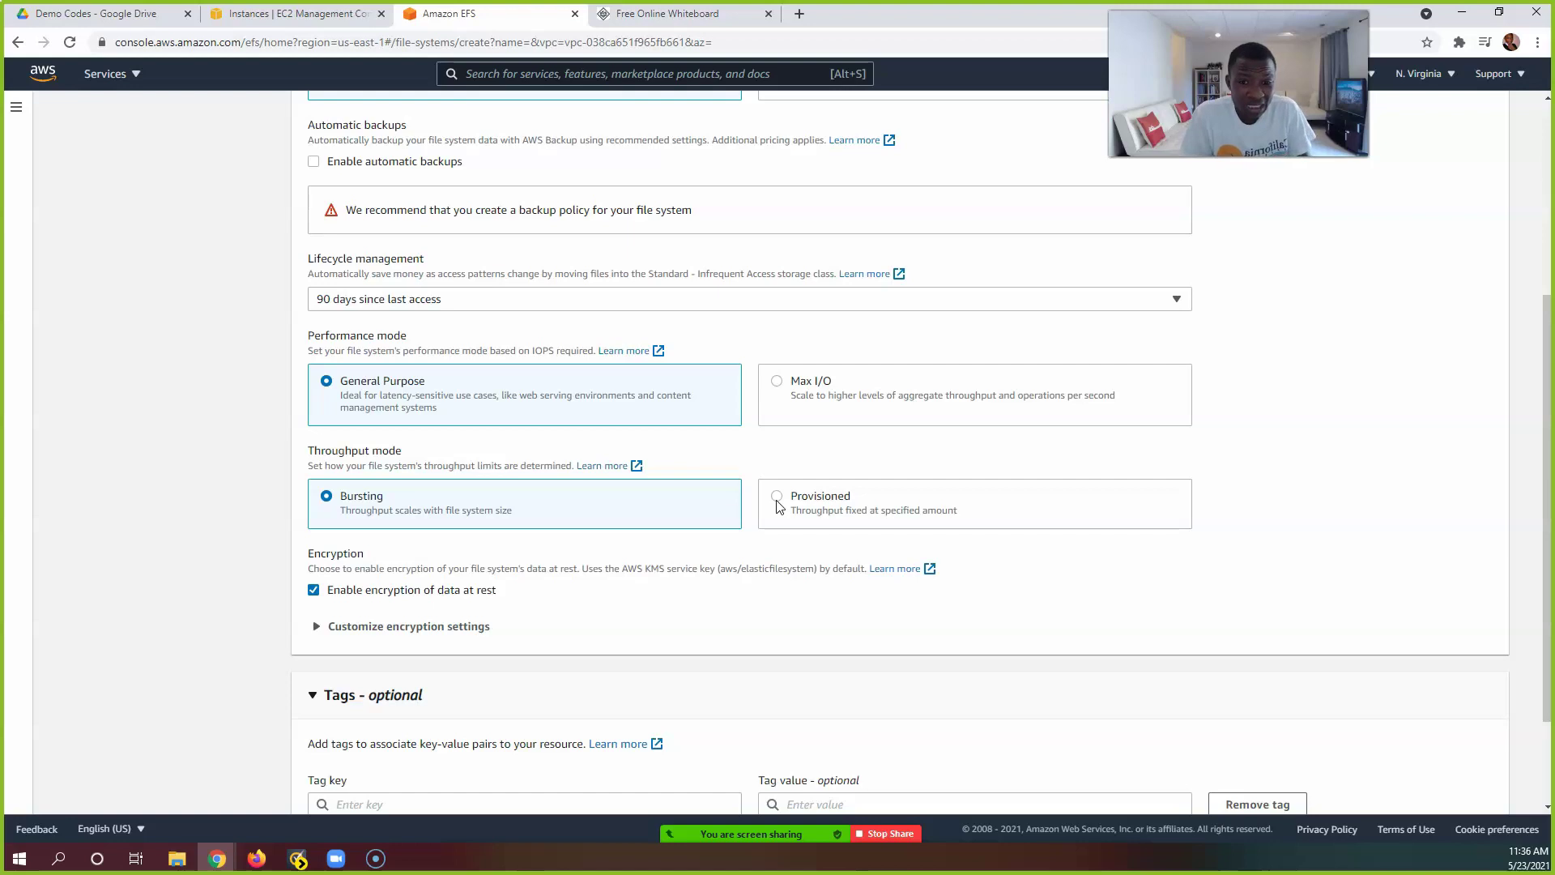
left_click(777, 497)
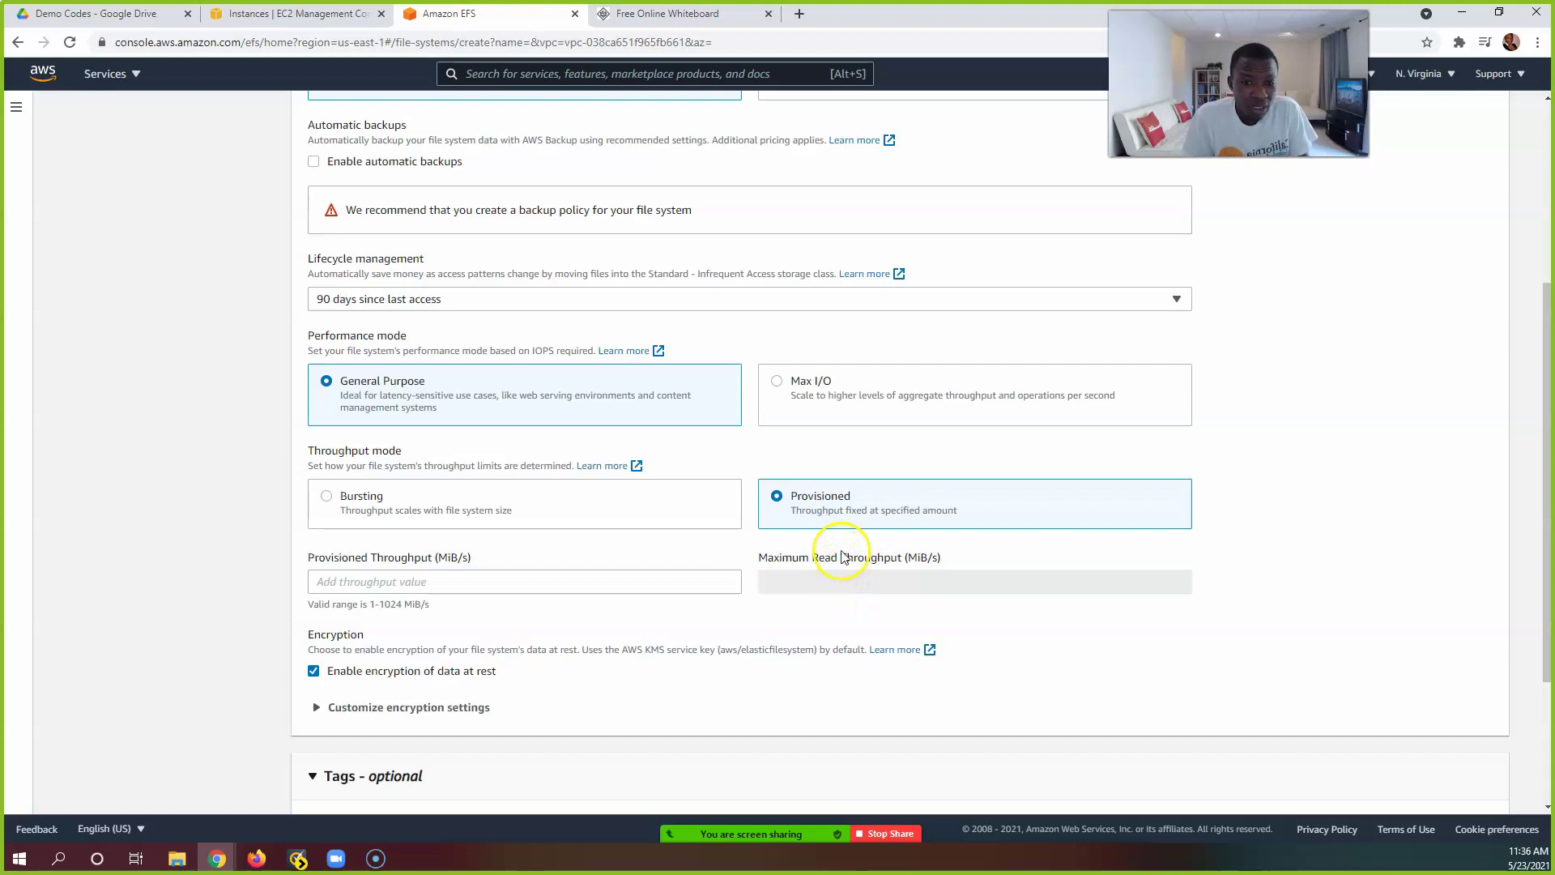
left_click(324, 495)
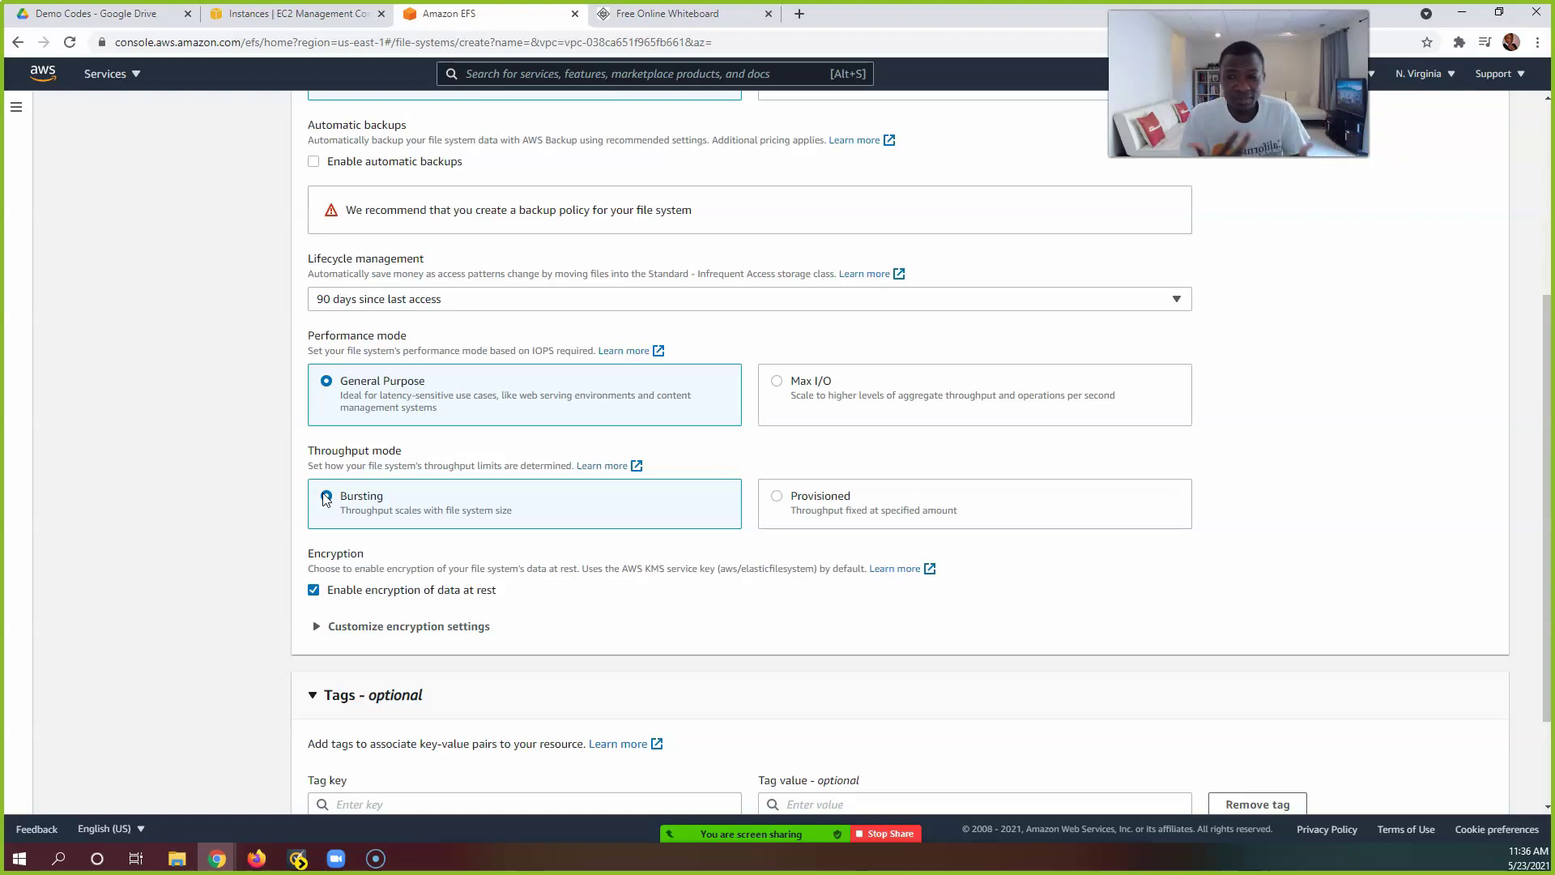
scroll(437, 583, "down", 2)
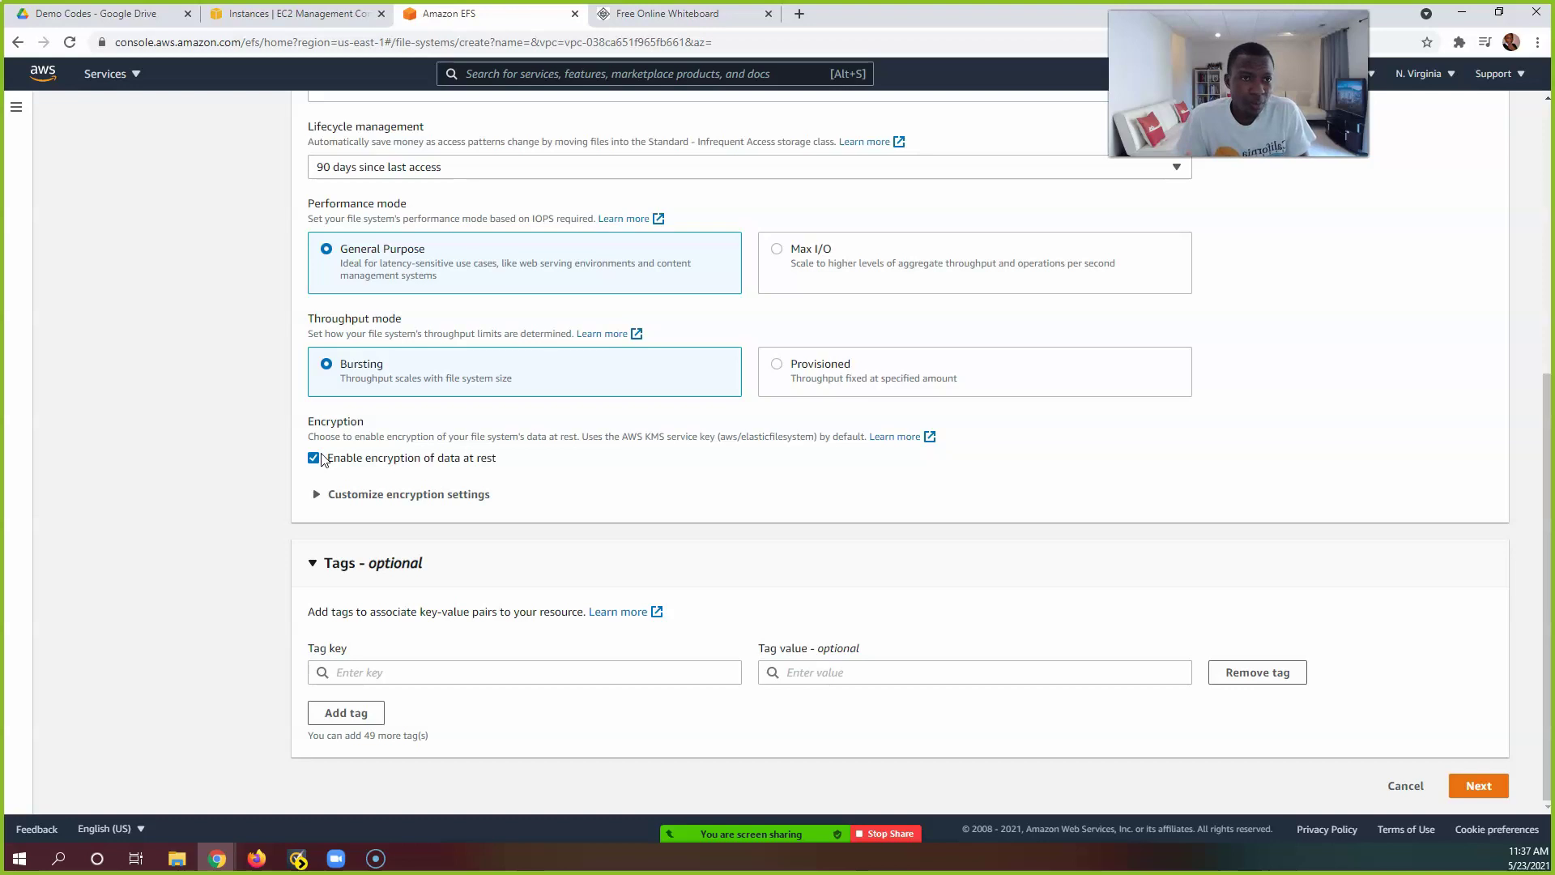
Step: Leave encryption of data at rest enabled and expand Customize encryption settings, with the KMS key left blank
left_click(314, 458)
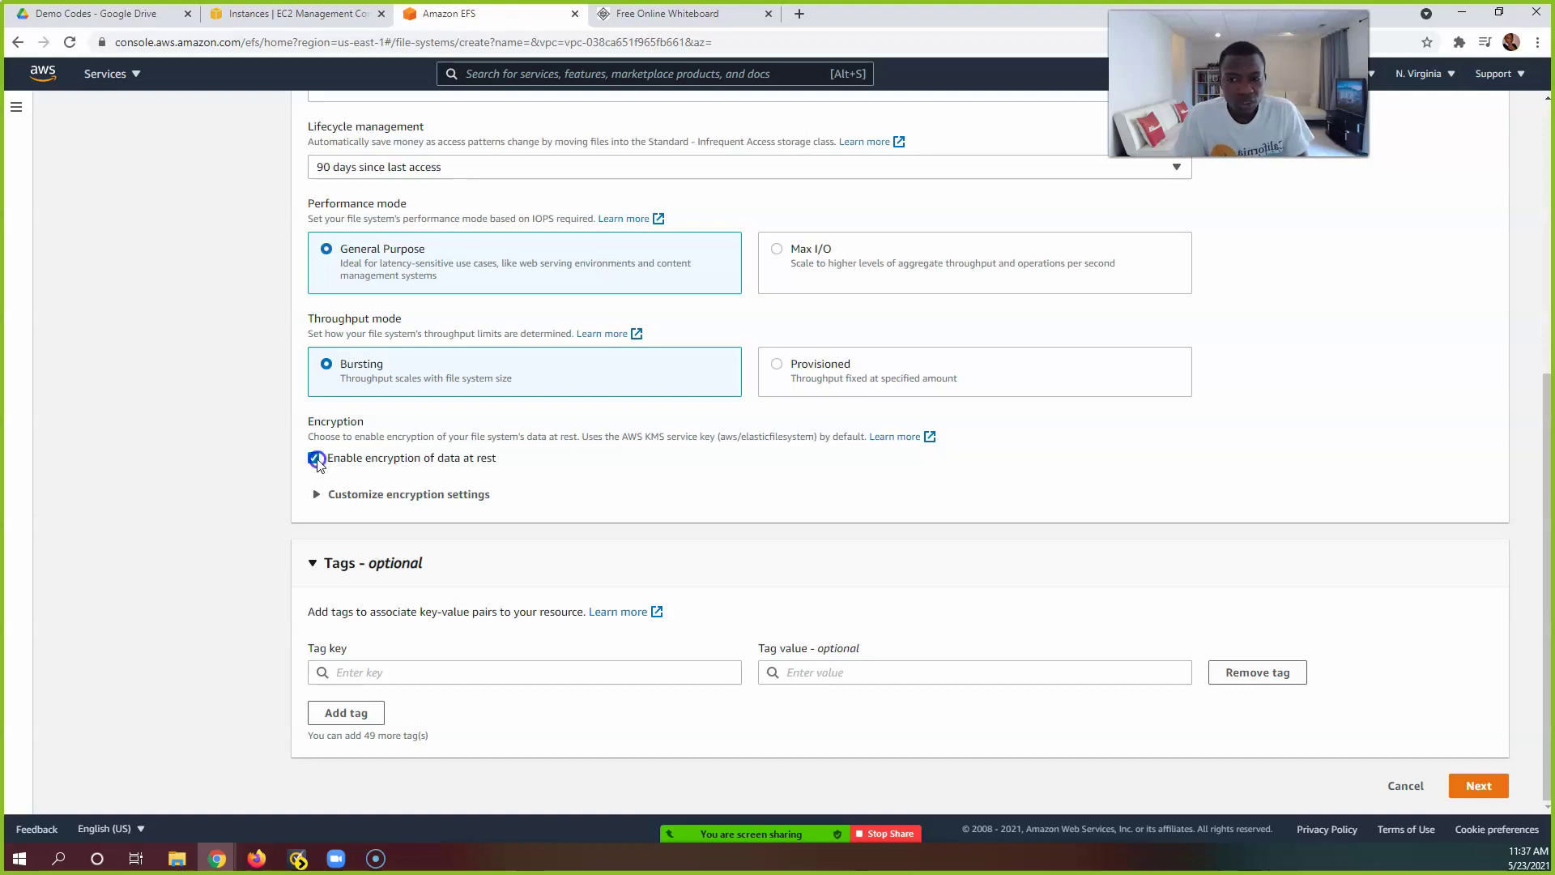
left_click(314, 499)
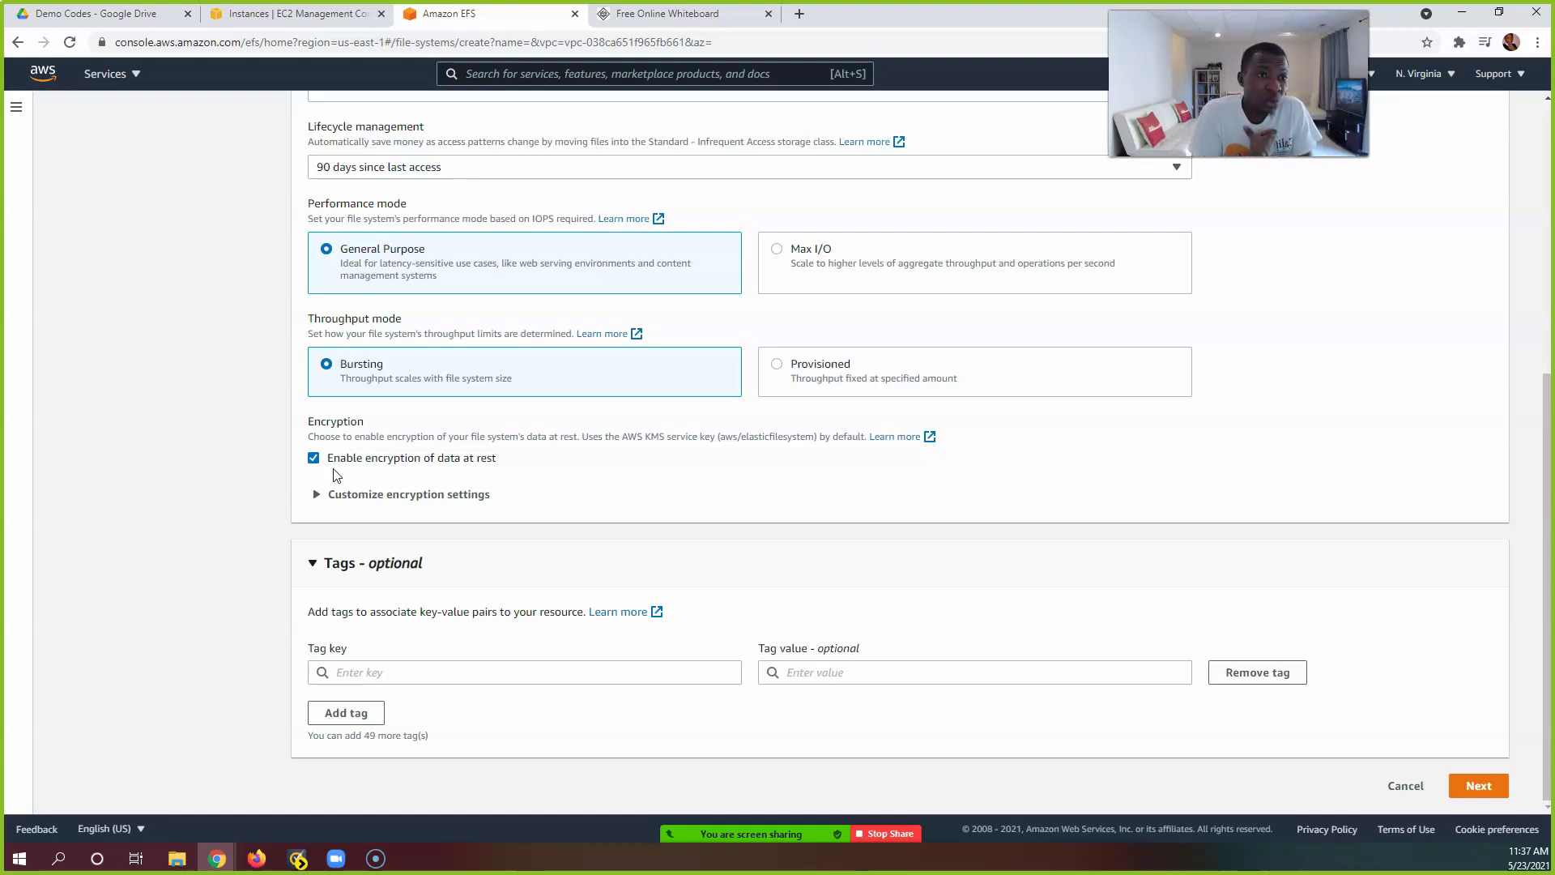
left_click(334, 508)
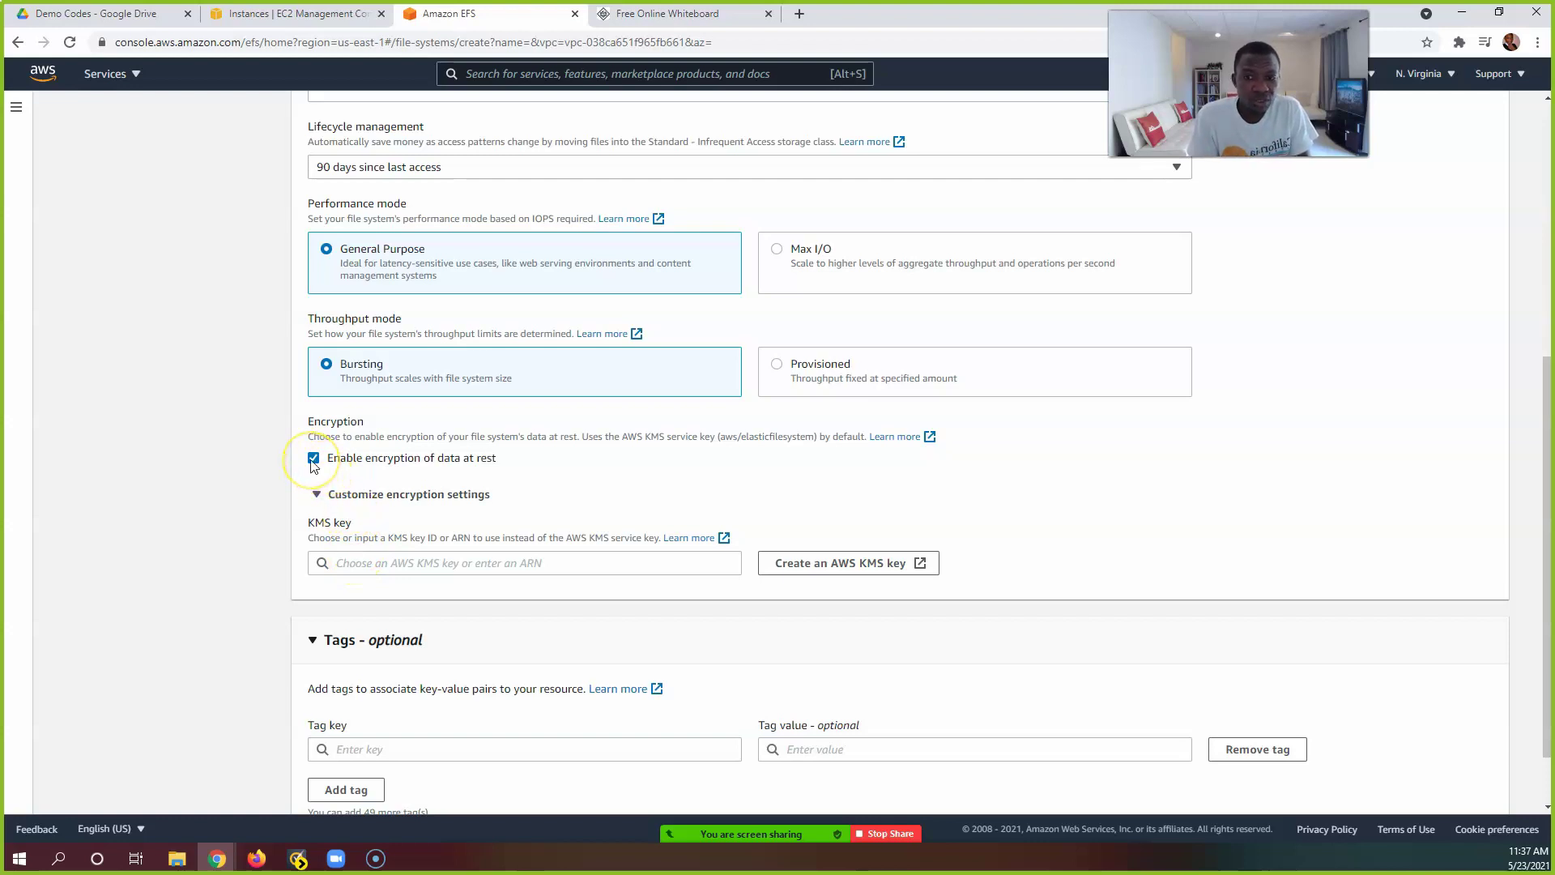
scroll(312, 466, "down", 1)
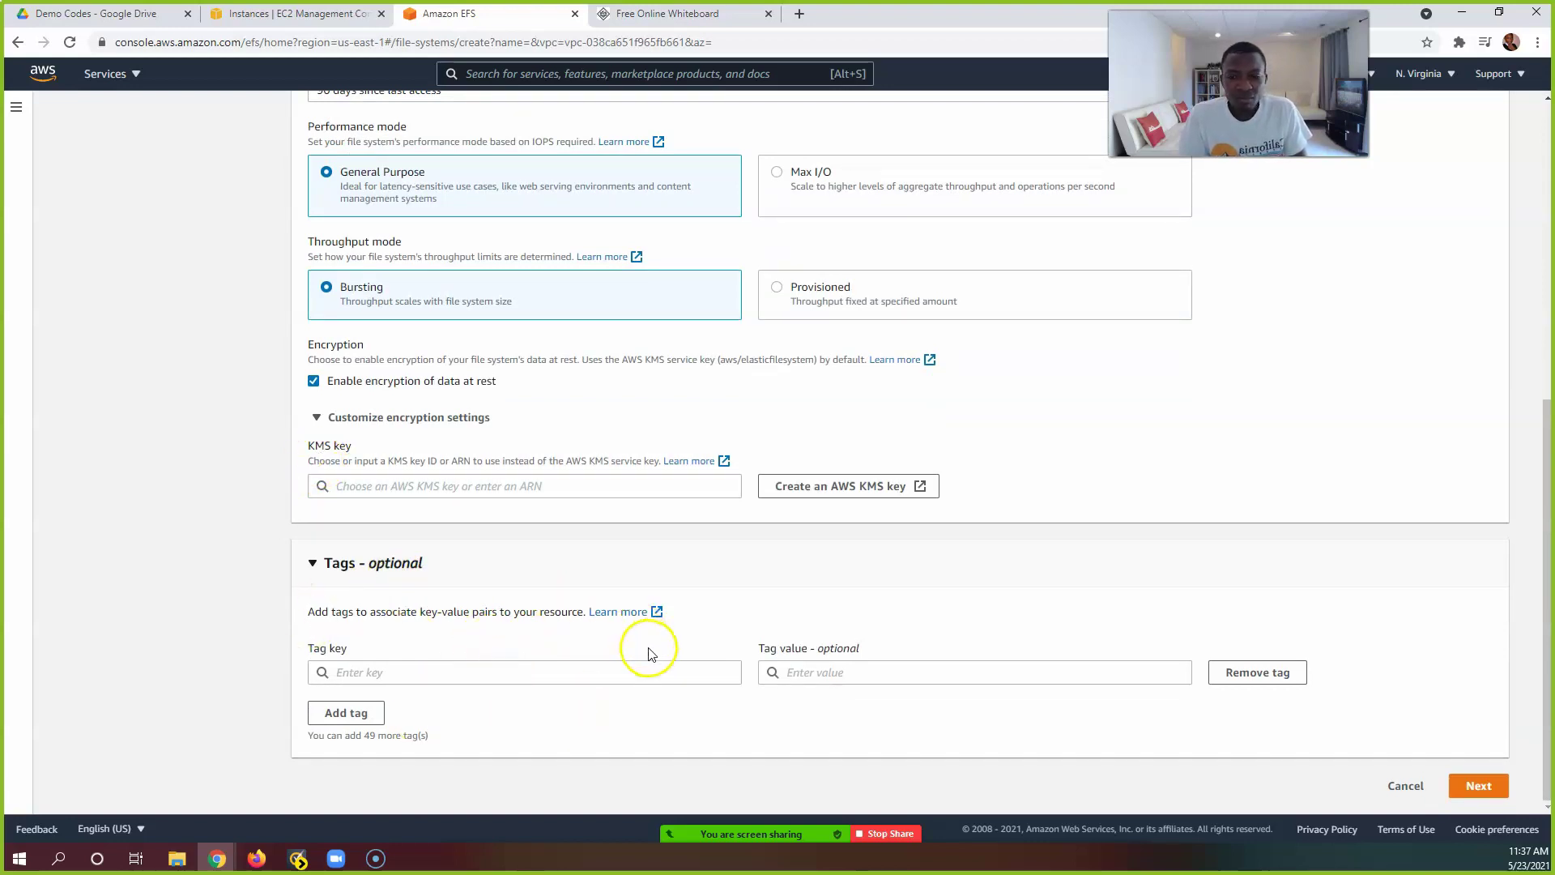
Step: Add a tag with key Name and value Webservers
left_click(654, 679)
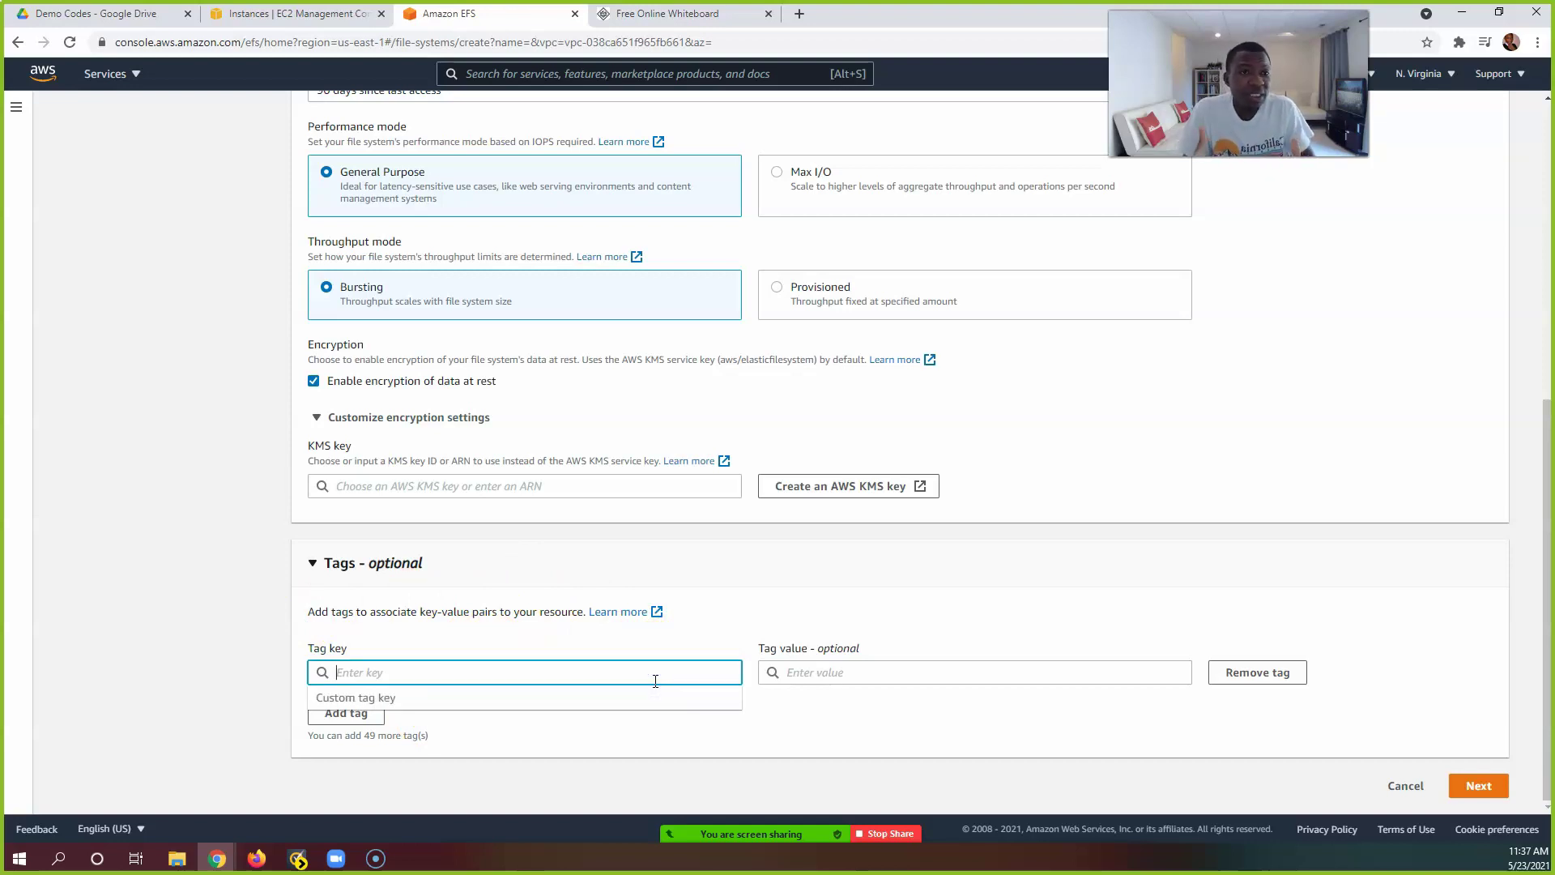
type("Name")
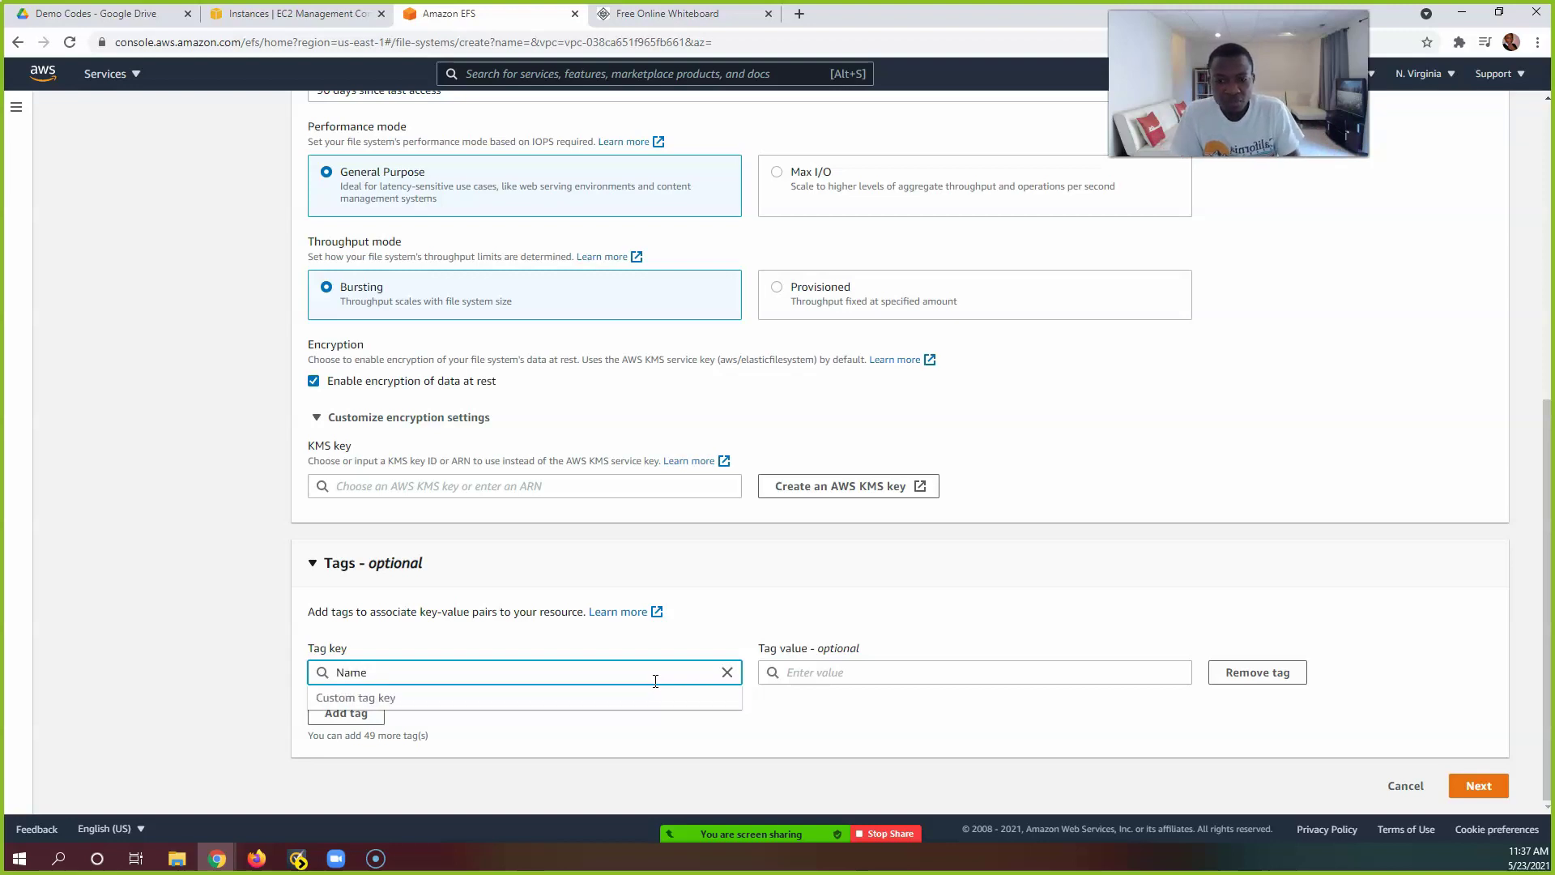
left_click(802, 673)
type("Webservers")
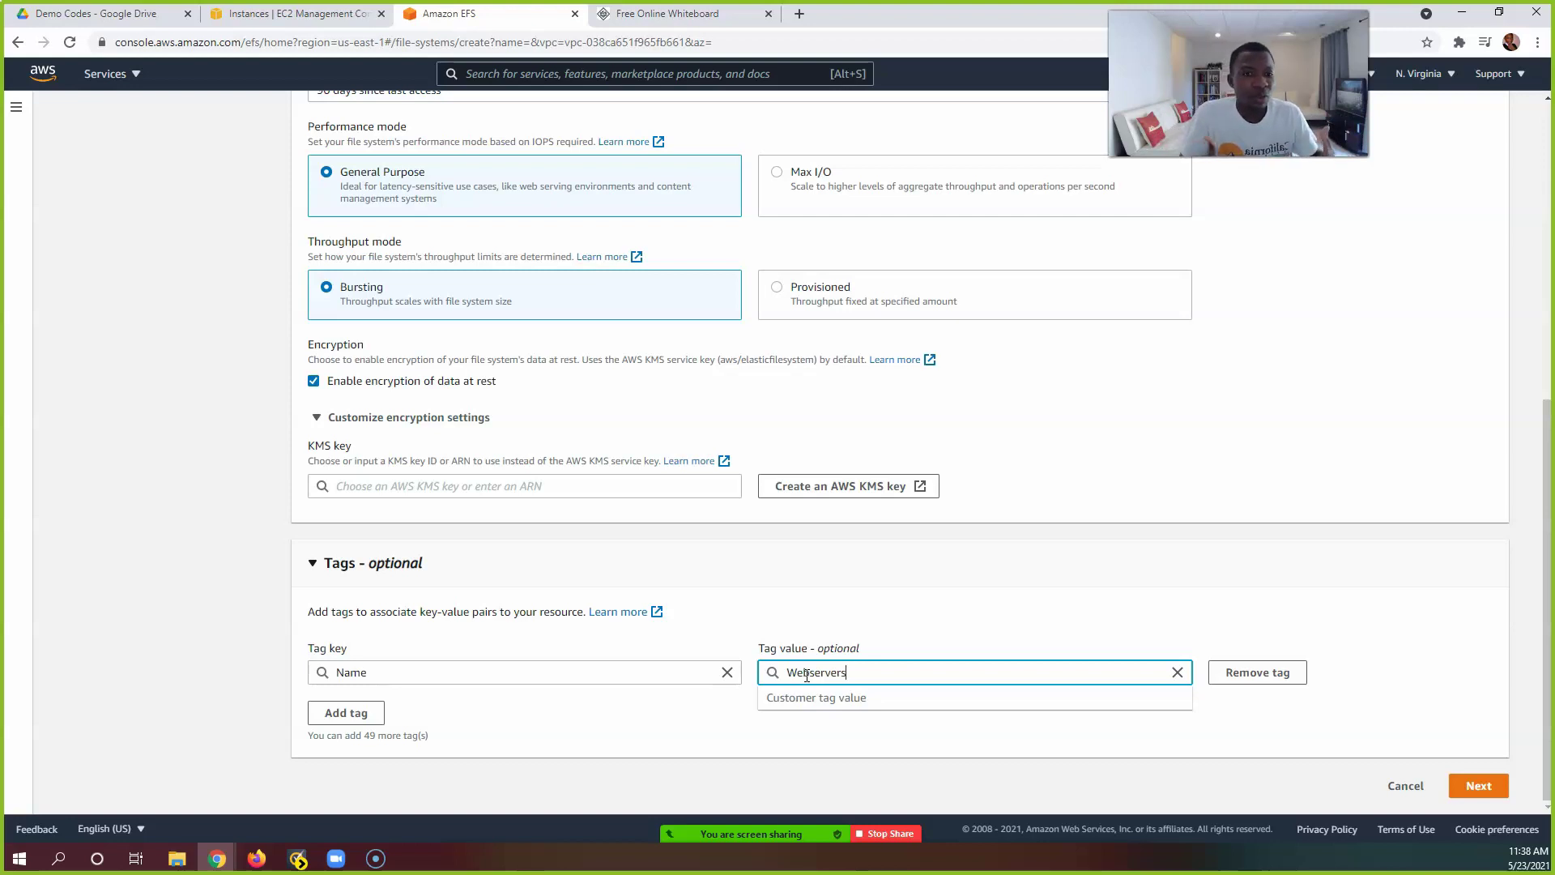
double_click(806, 675)
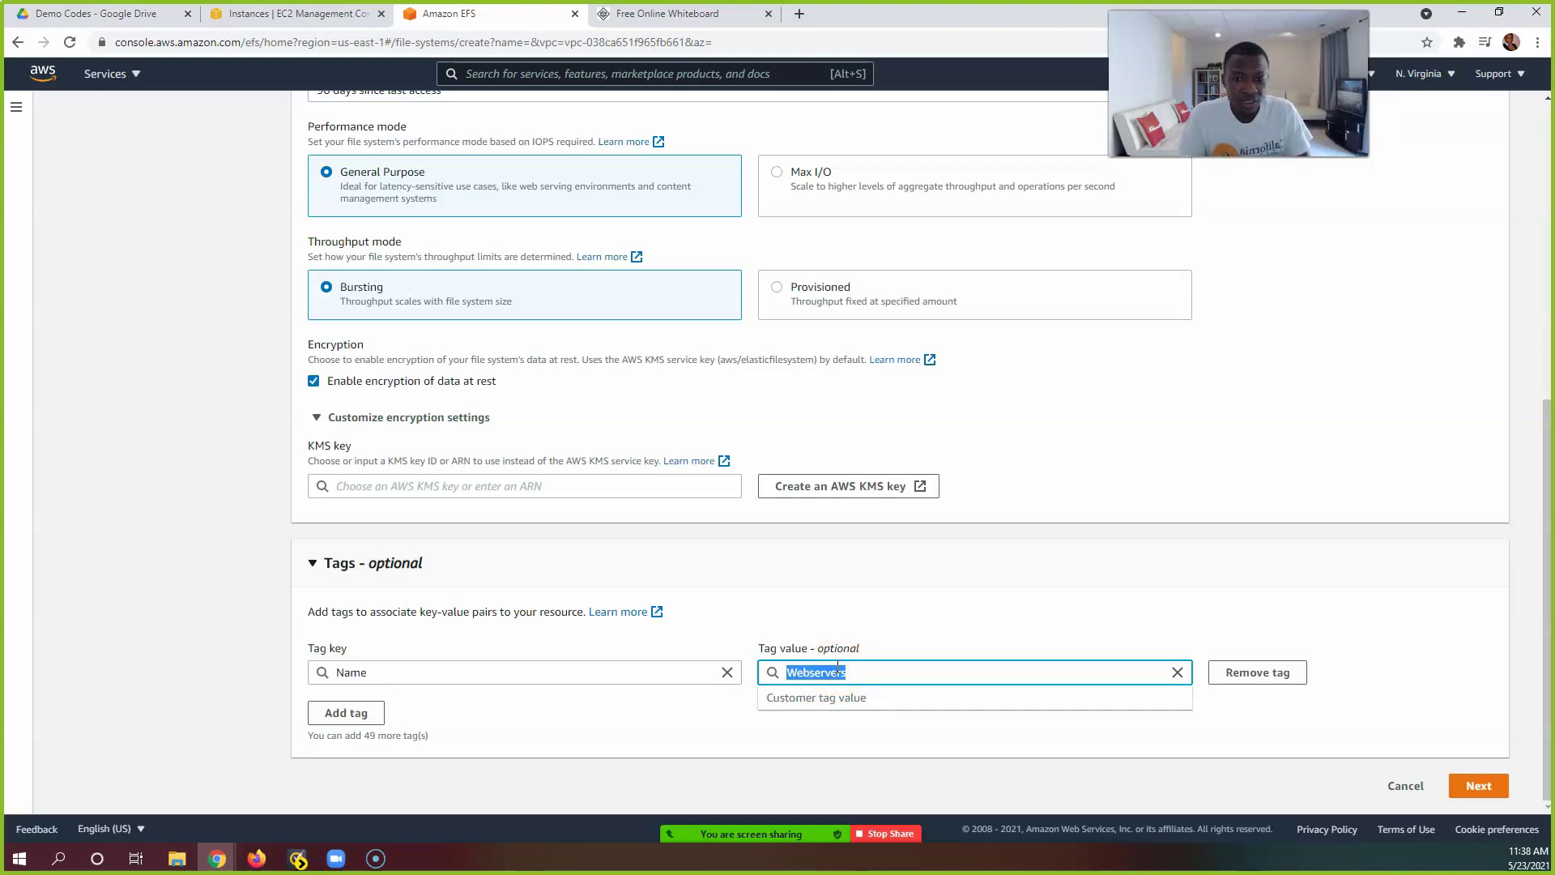
left_click(888, 628)
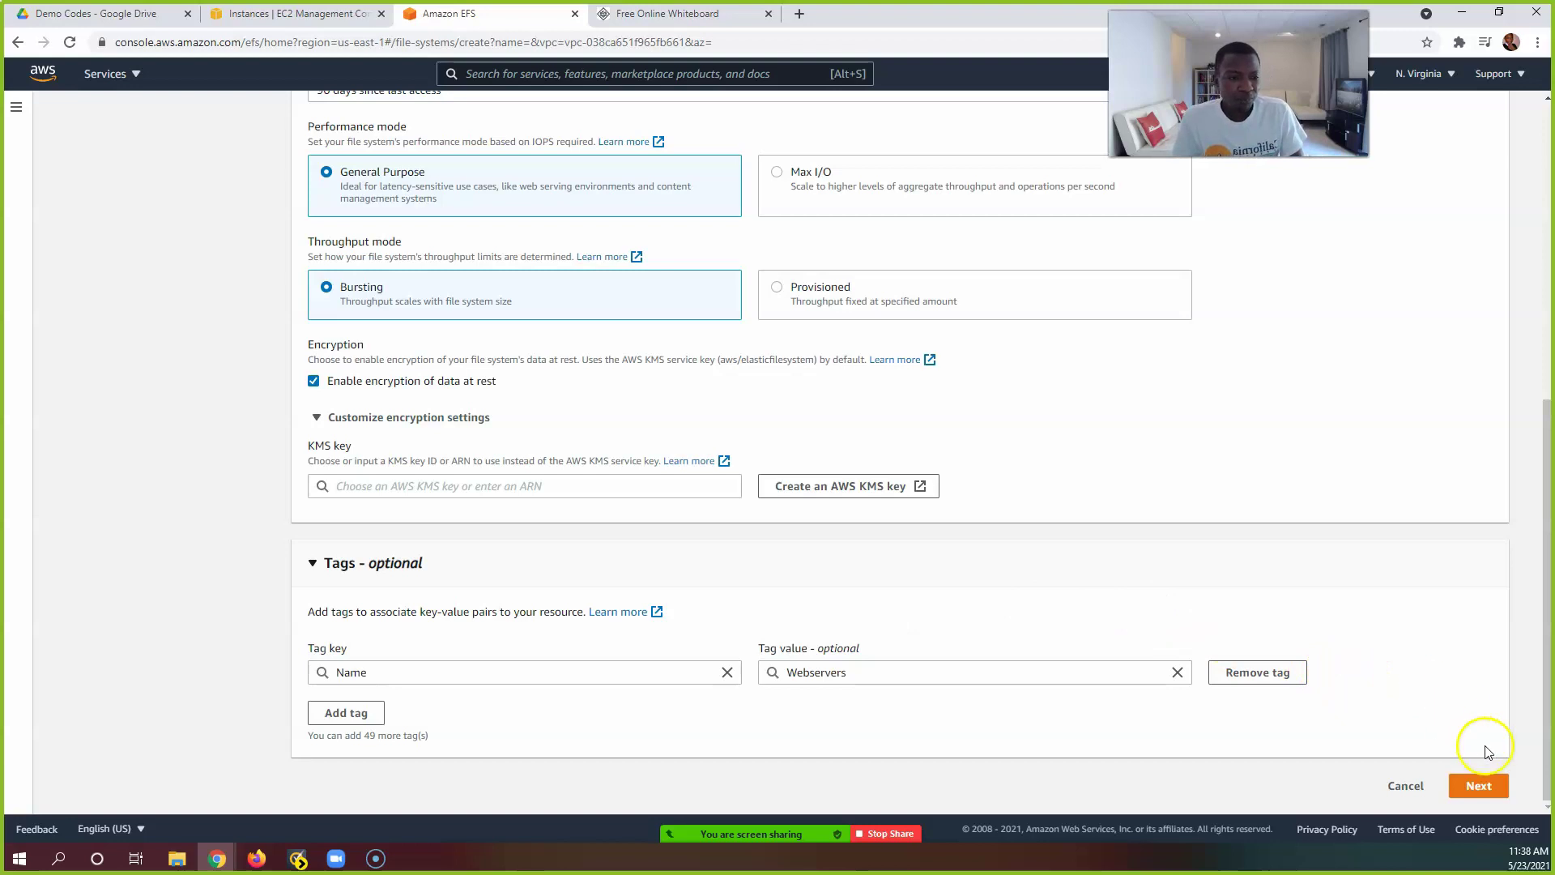
Step: Advance to Network access and review the default-VPC mount targets in us-east-1a through us-east-1f
left_click(1492, 787)
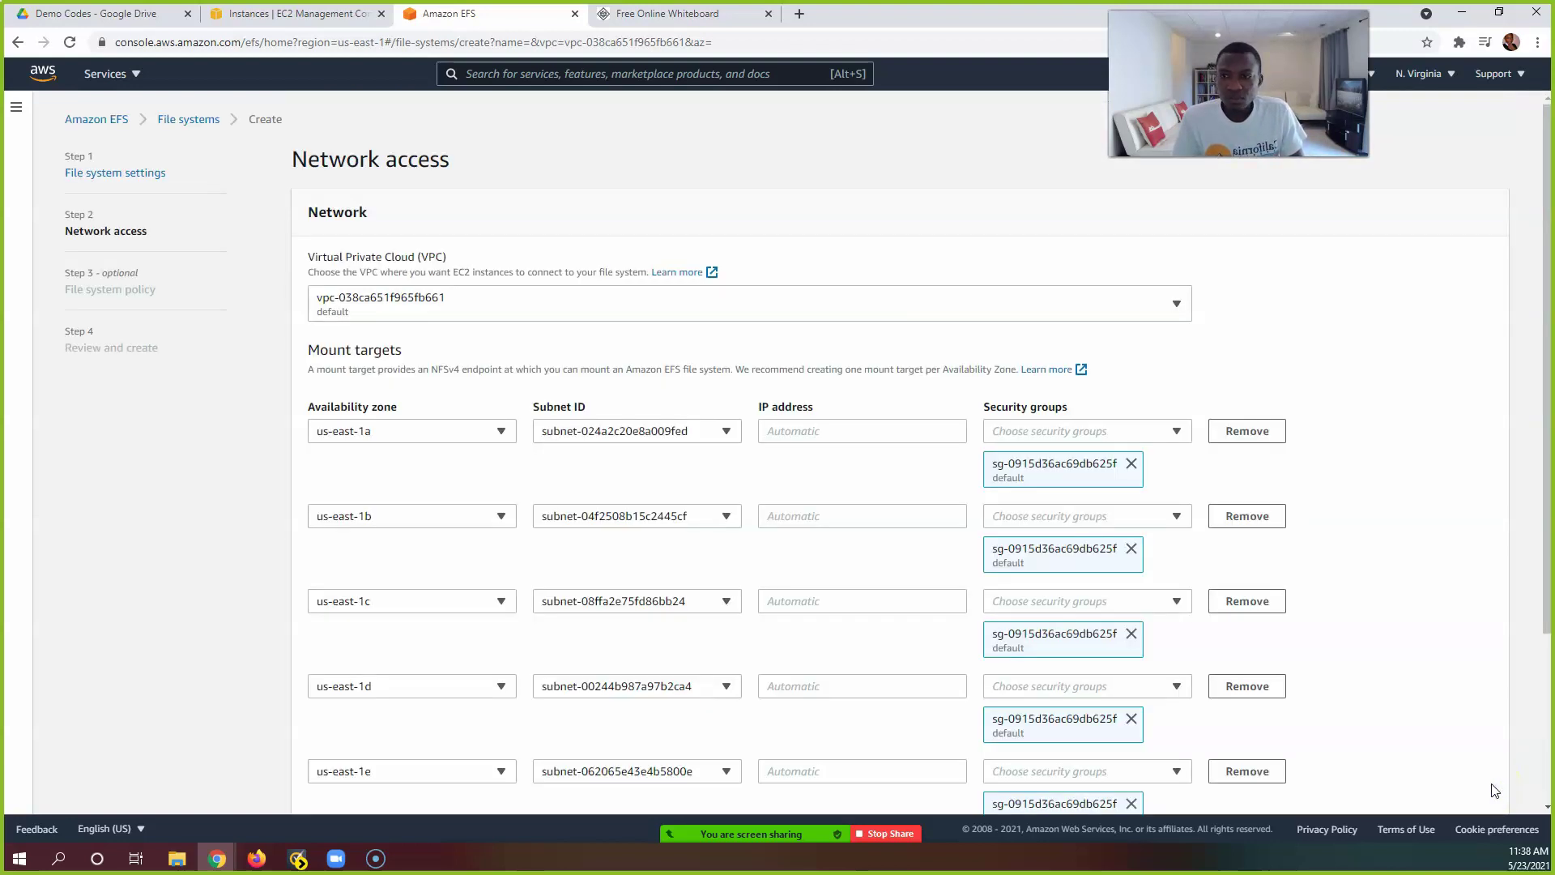
scroll(1284, 565, "down", 1)
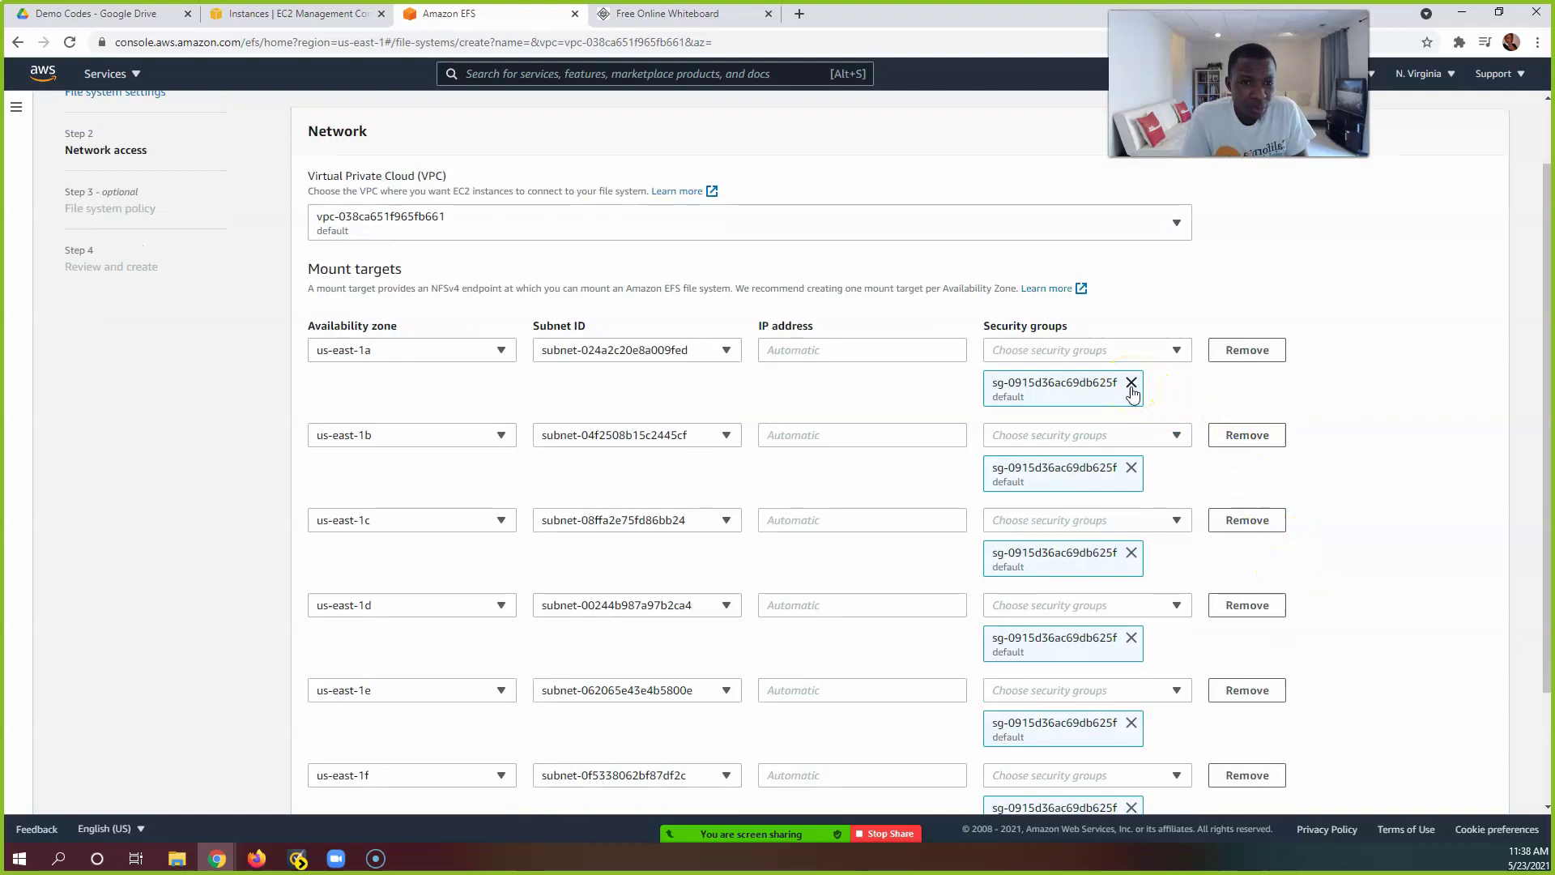
scroll(1132, 389, "down", 1)
left_click(1131, 302)
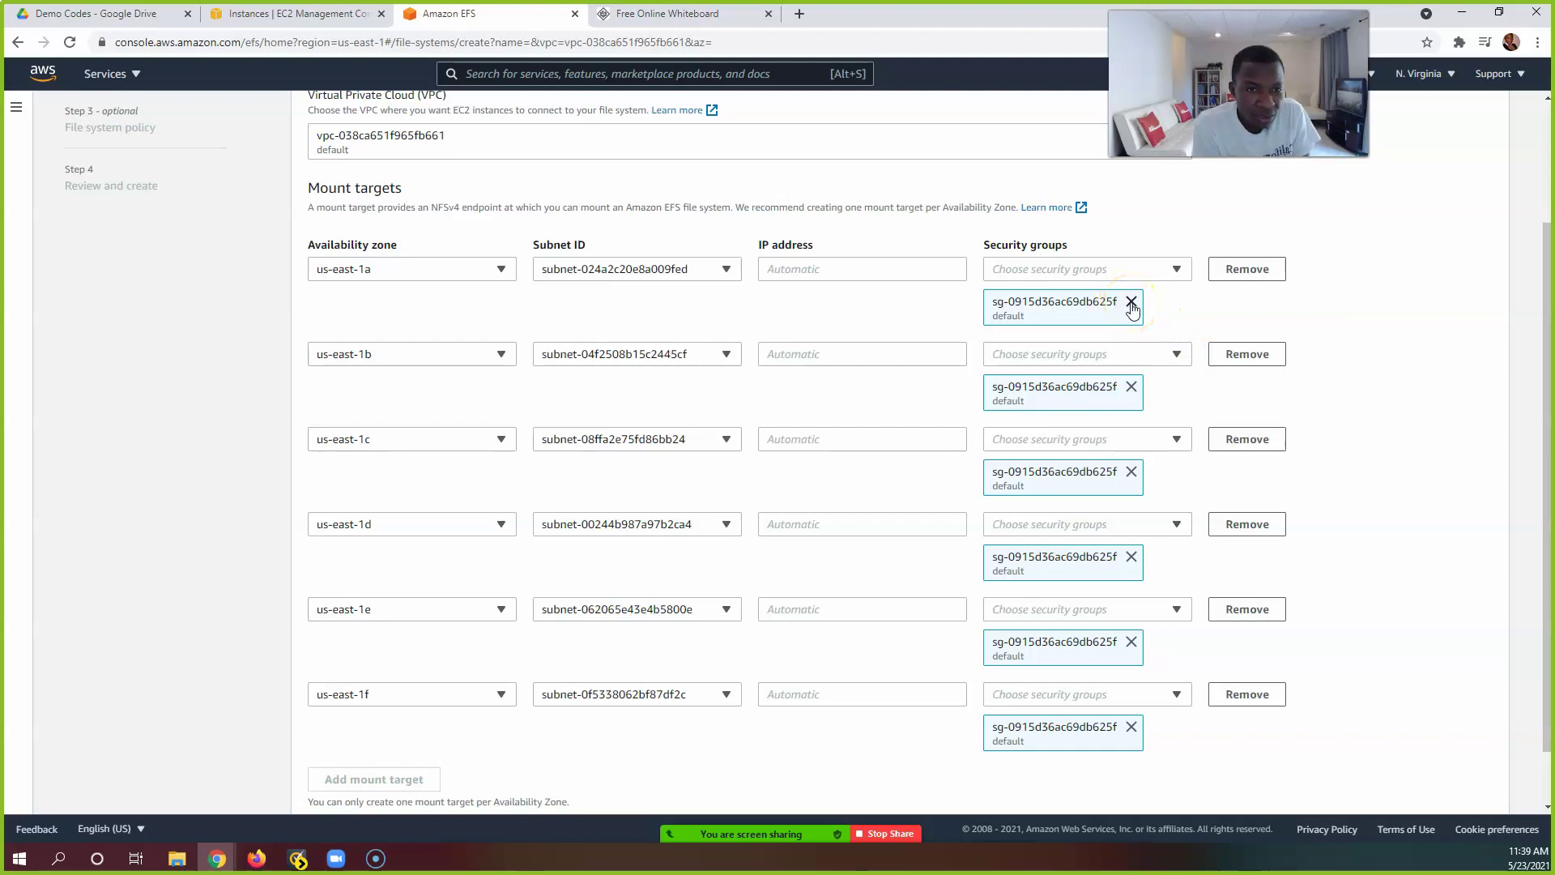
Step: Remove the default security group from the six mount targets, us-east-1a through us-east-1f
left_click(1131, 306)
left_click(1130, 344)
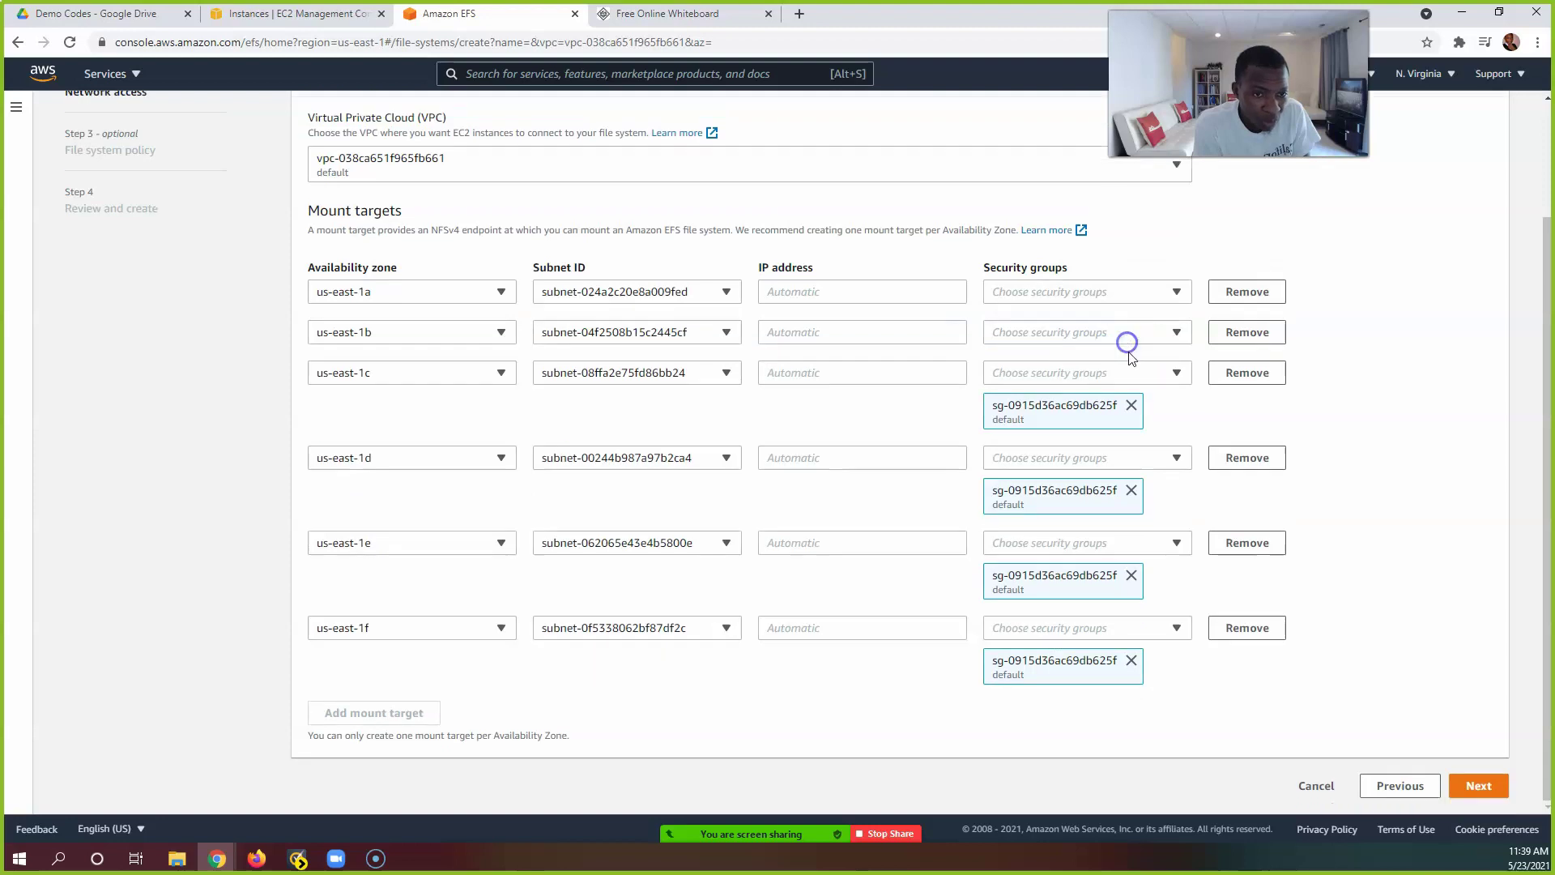
left_click(1131, 405)
left_click(1131, 490)
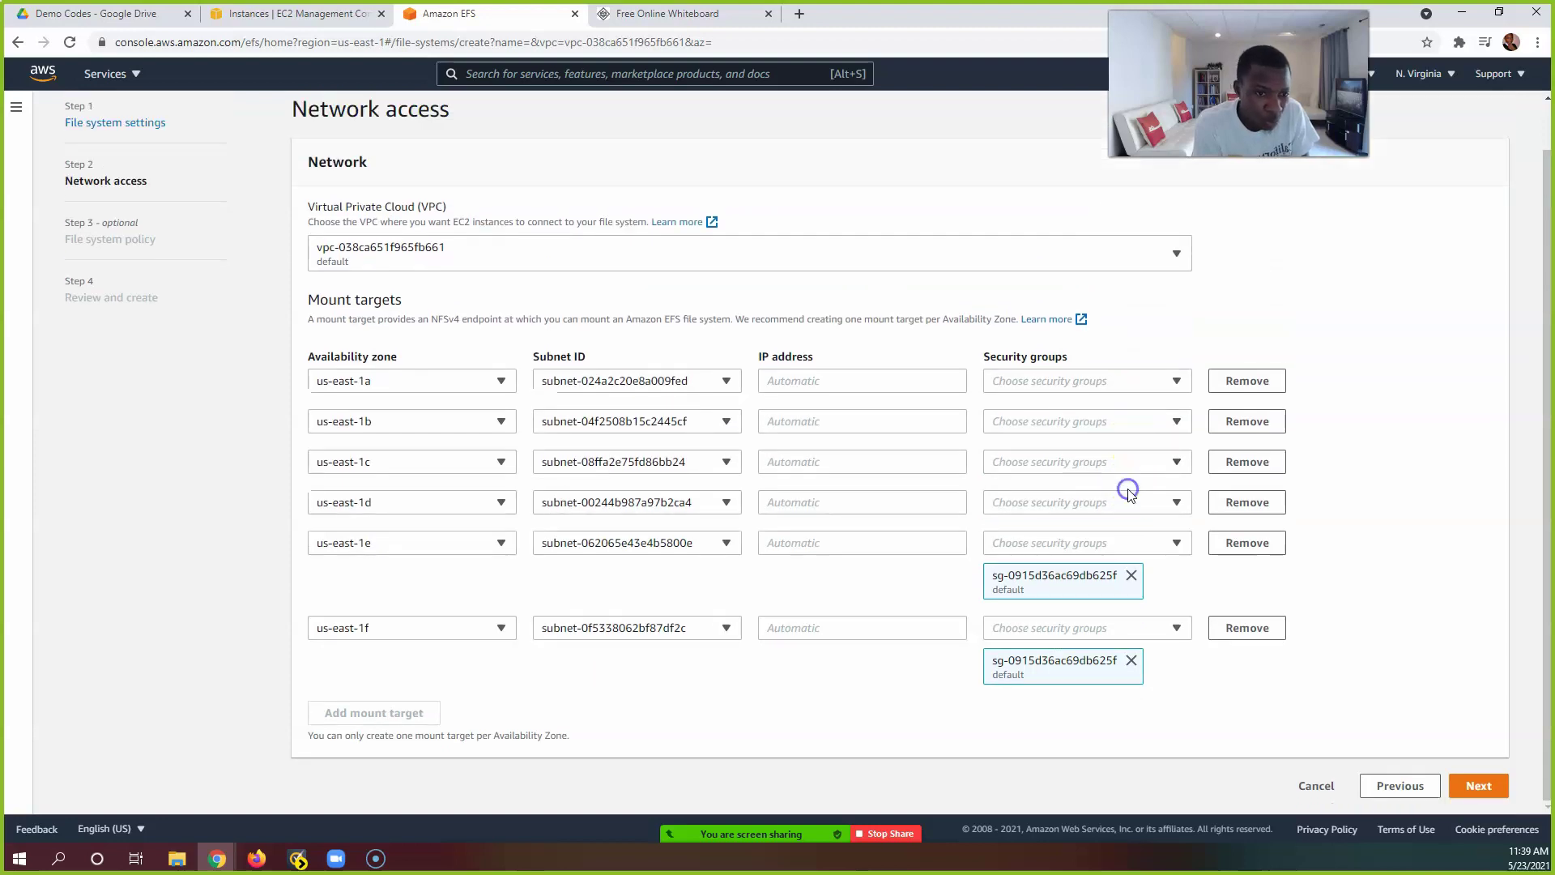
left_click(1131, 575)
left_click(1131, 660)
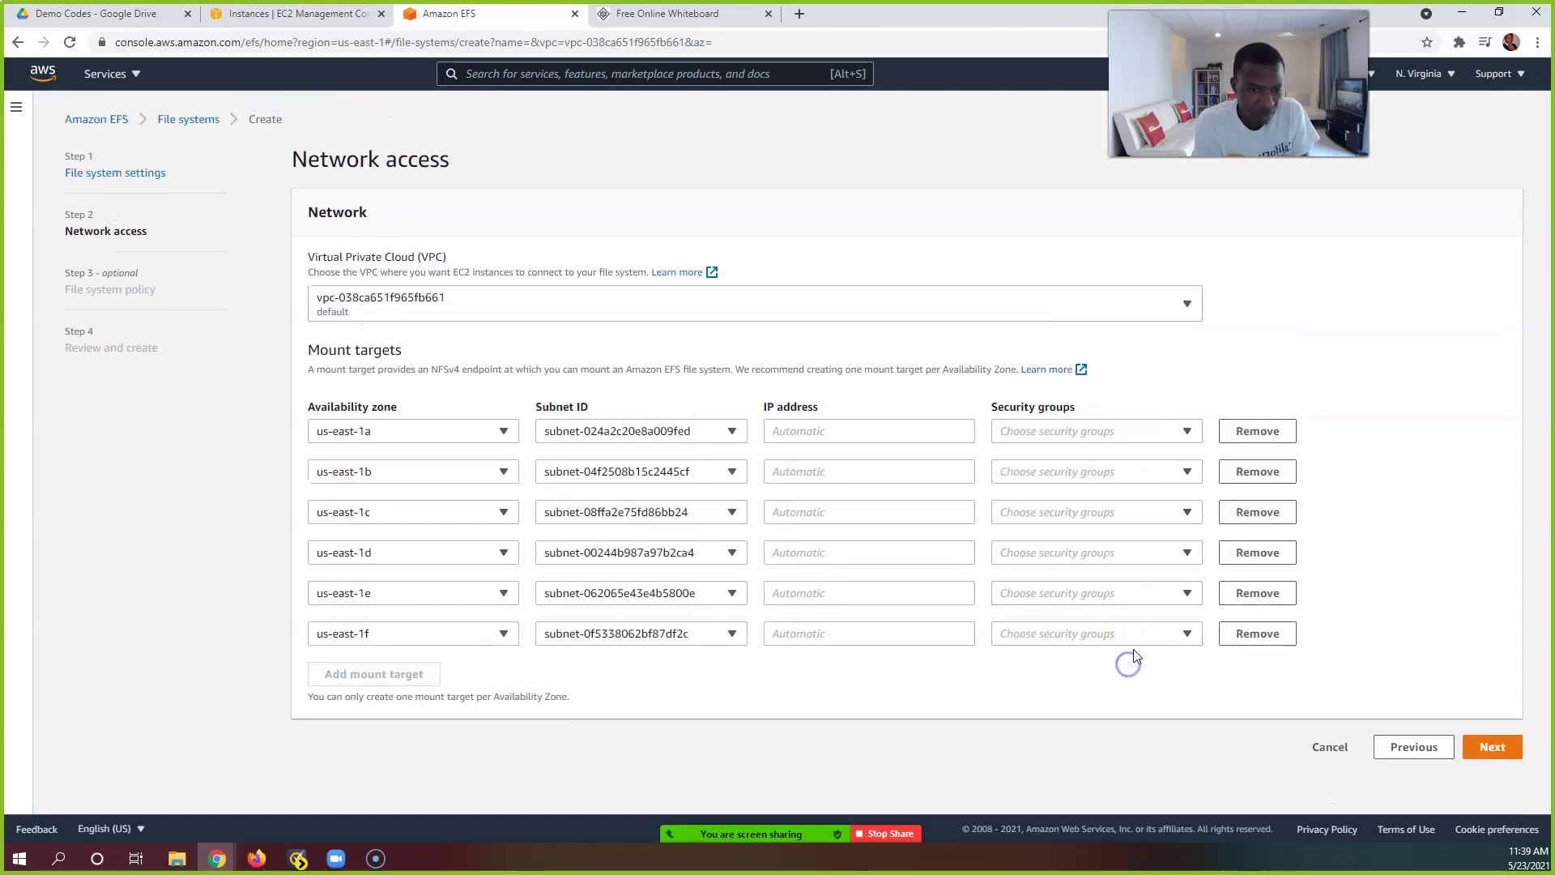
Step: Assign security group EFSSG (sg-0c4c6ca0ec30b15a9) to the us-east-1a, 1b and 1c mount targets
left_click(1149, 433)
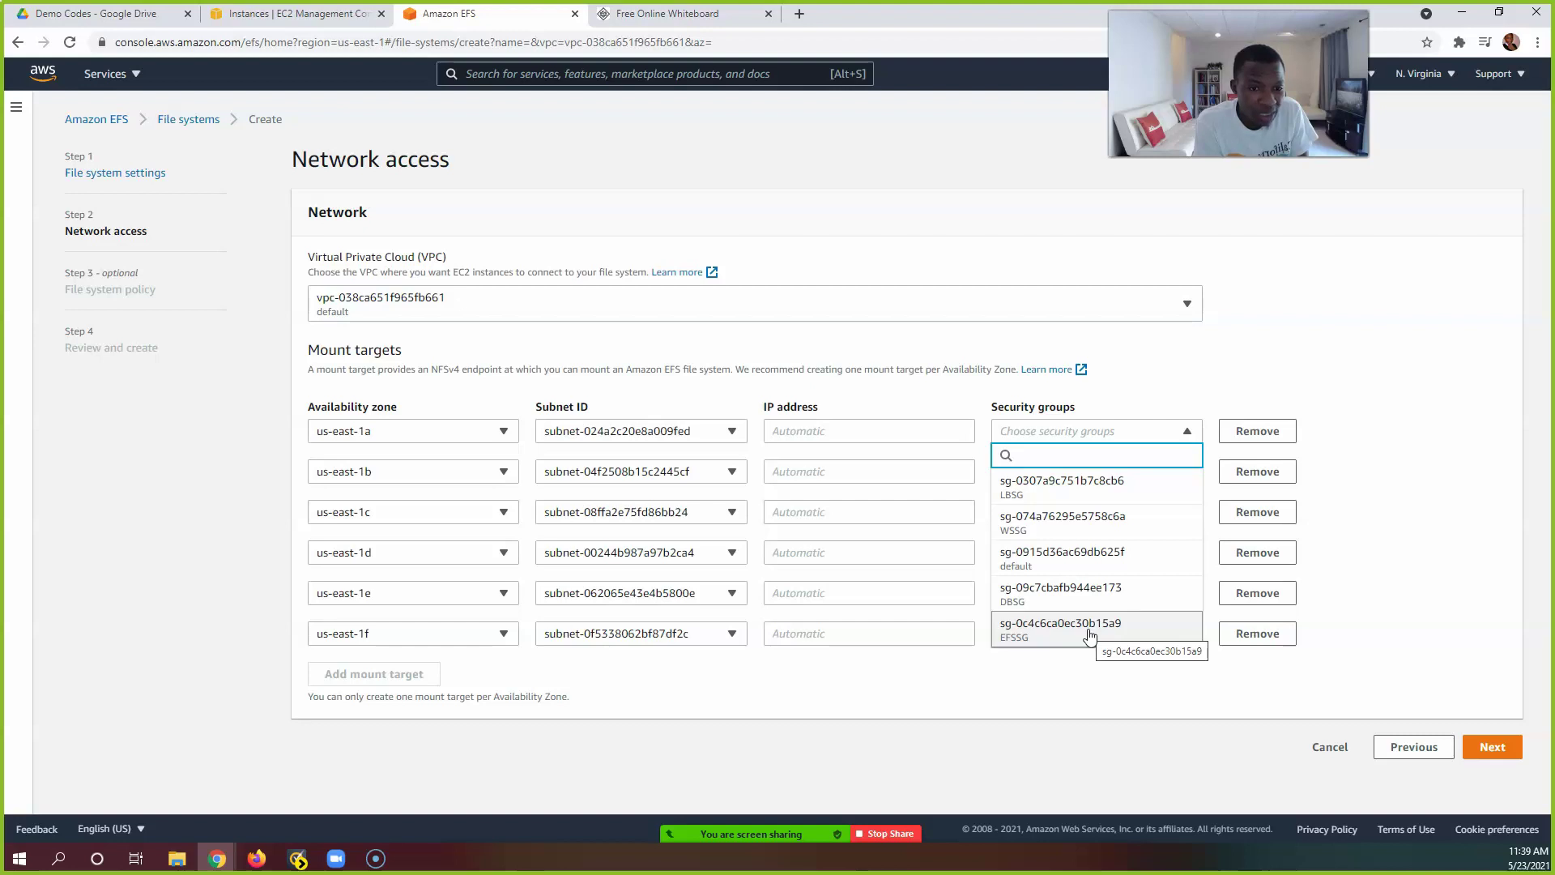
left_click(1090, 636)
left_click(1441, 460)
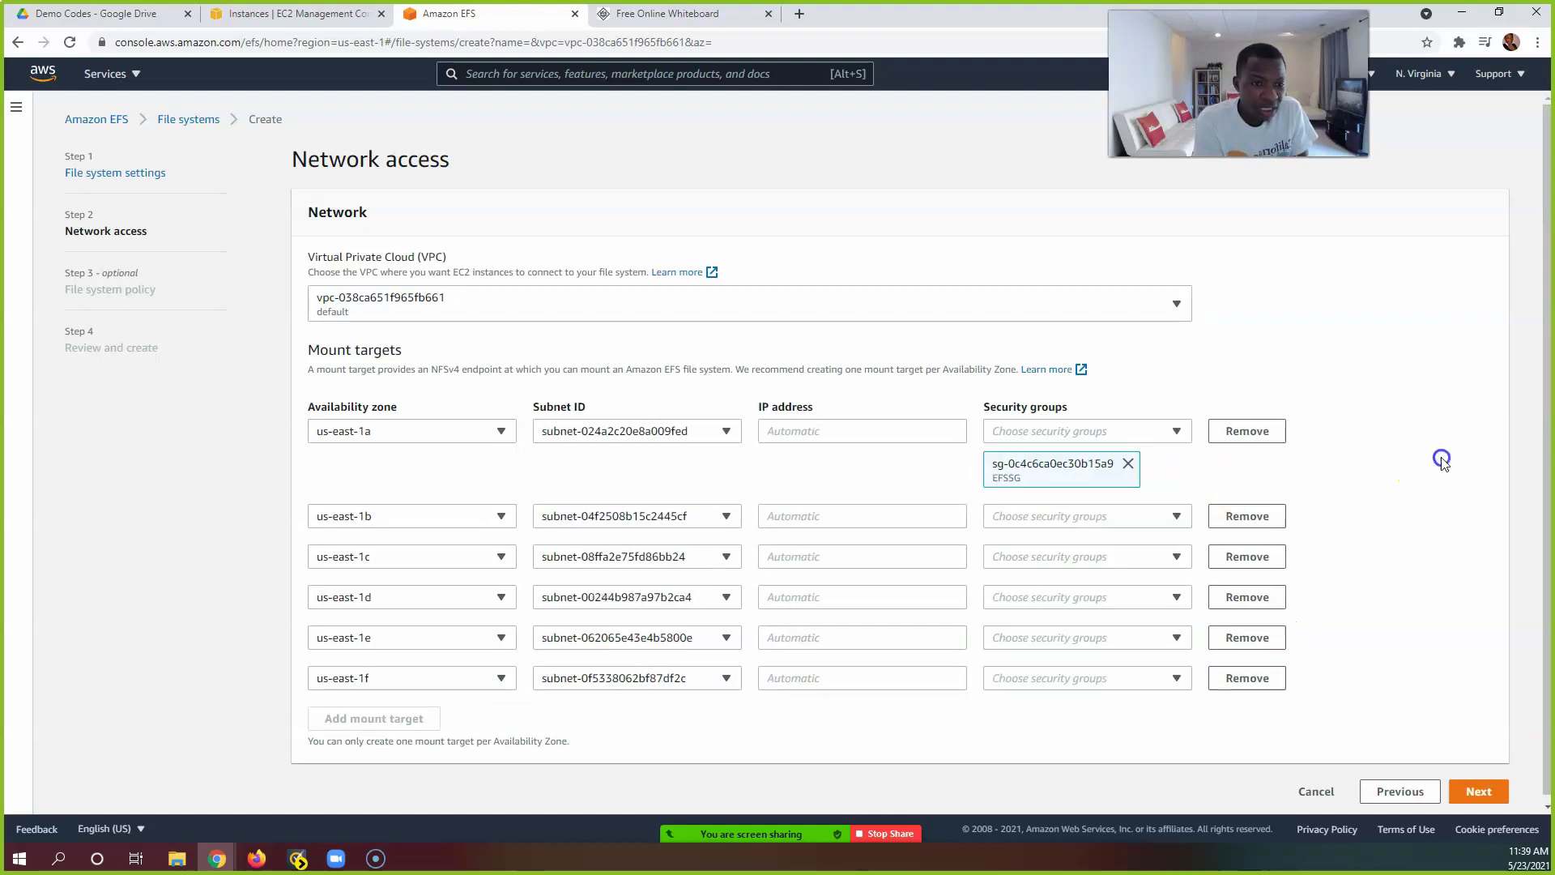
left_click(1130, 517)
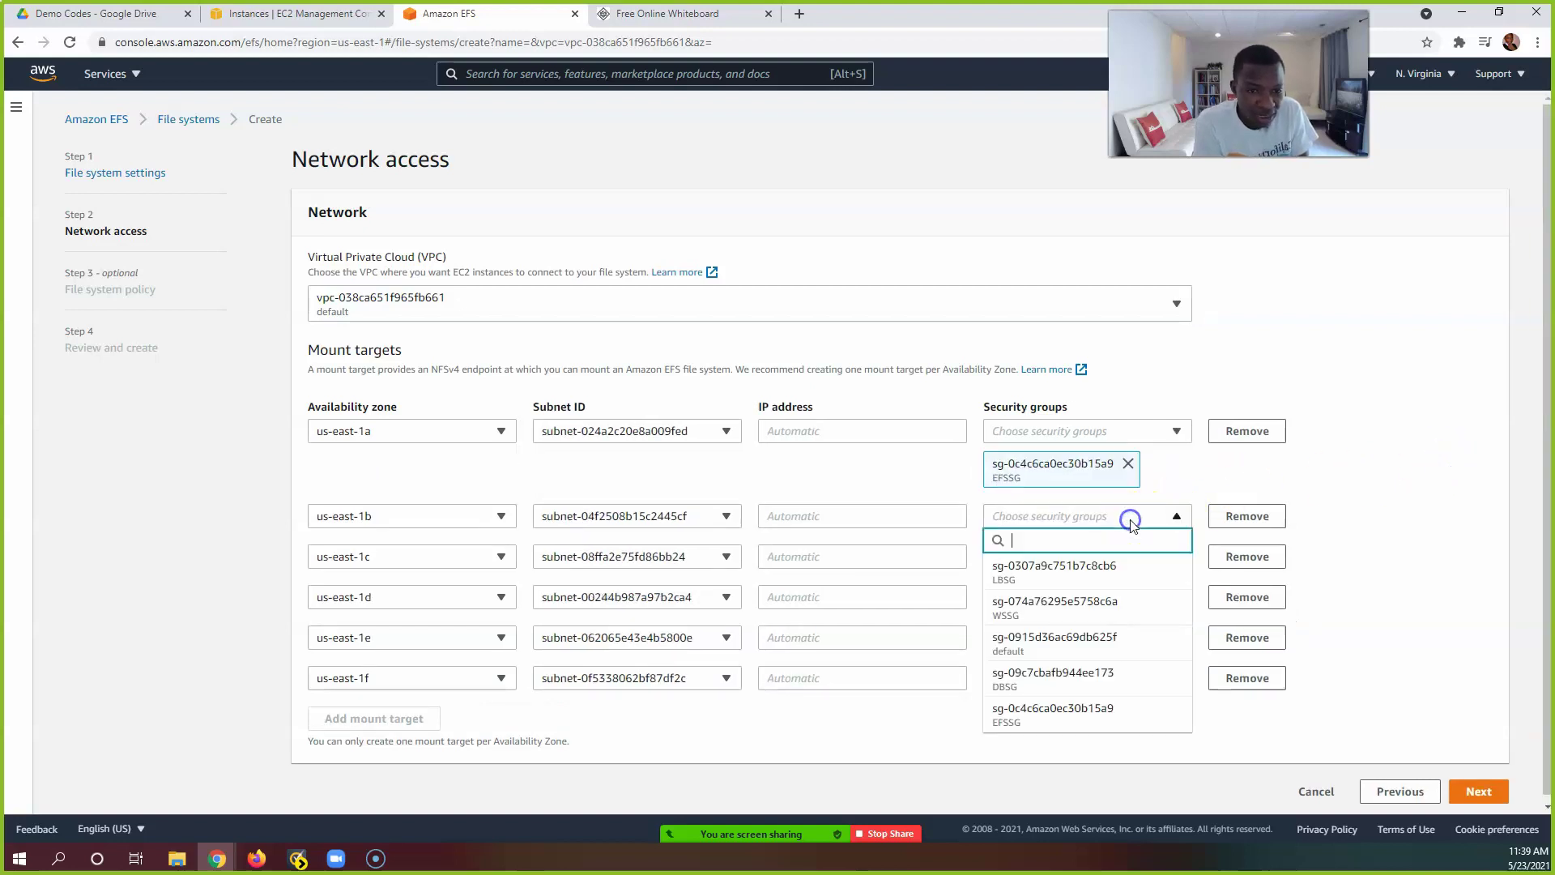
left_click(1110, 711)
left_click(1413, 542)
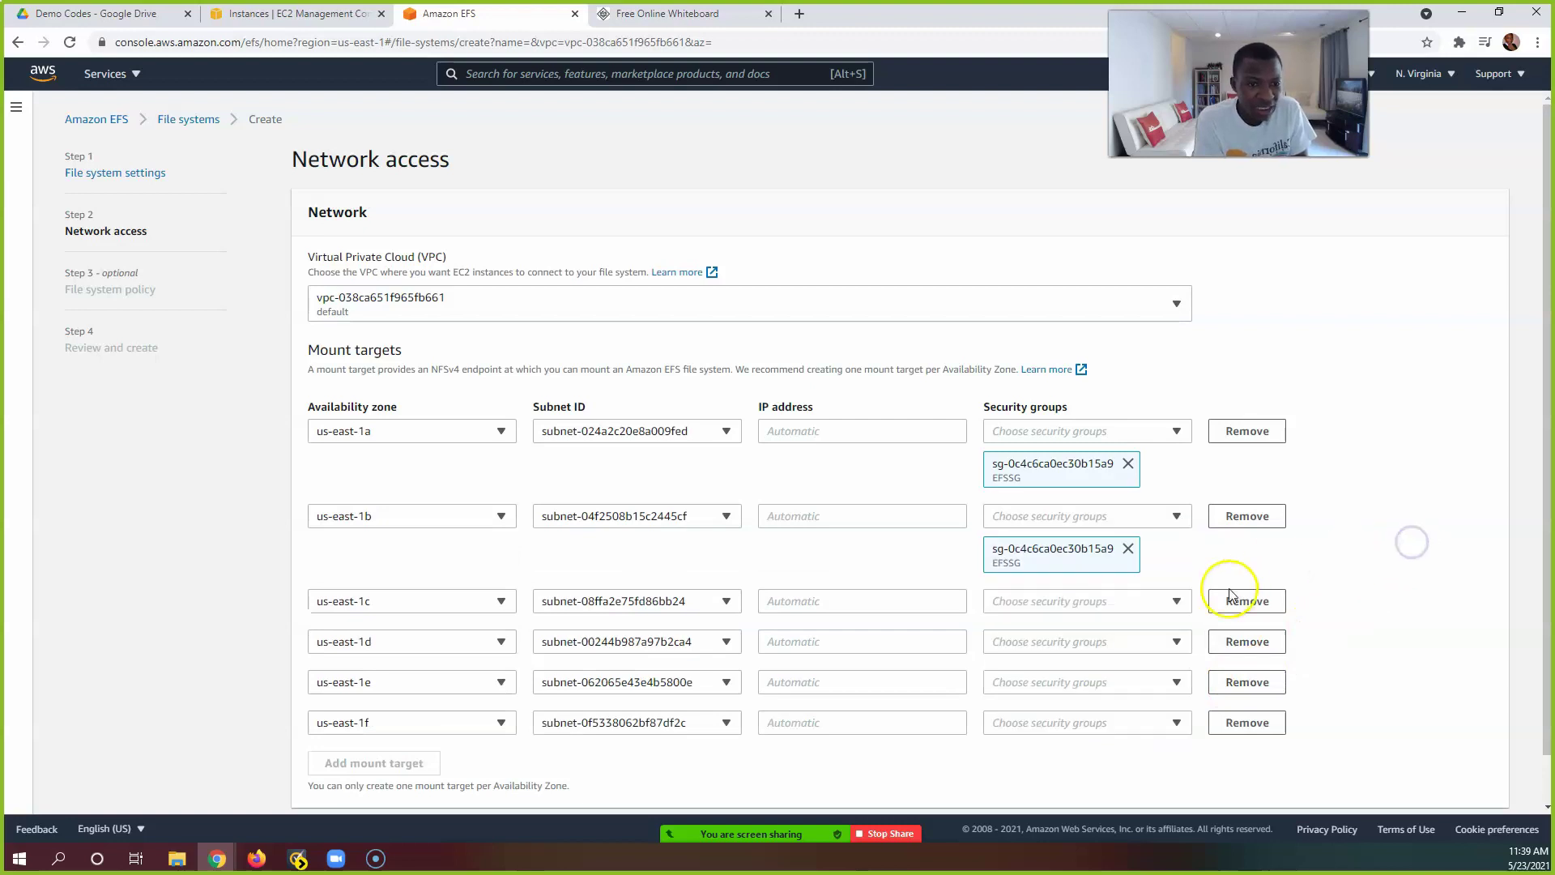
scroll(1191, 601, "down", 1)
left_click(1117, 553)
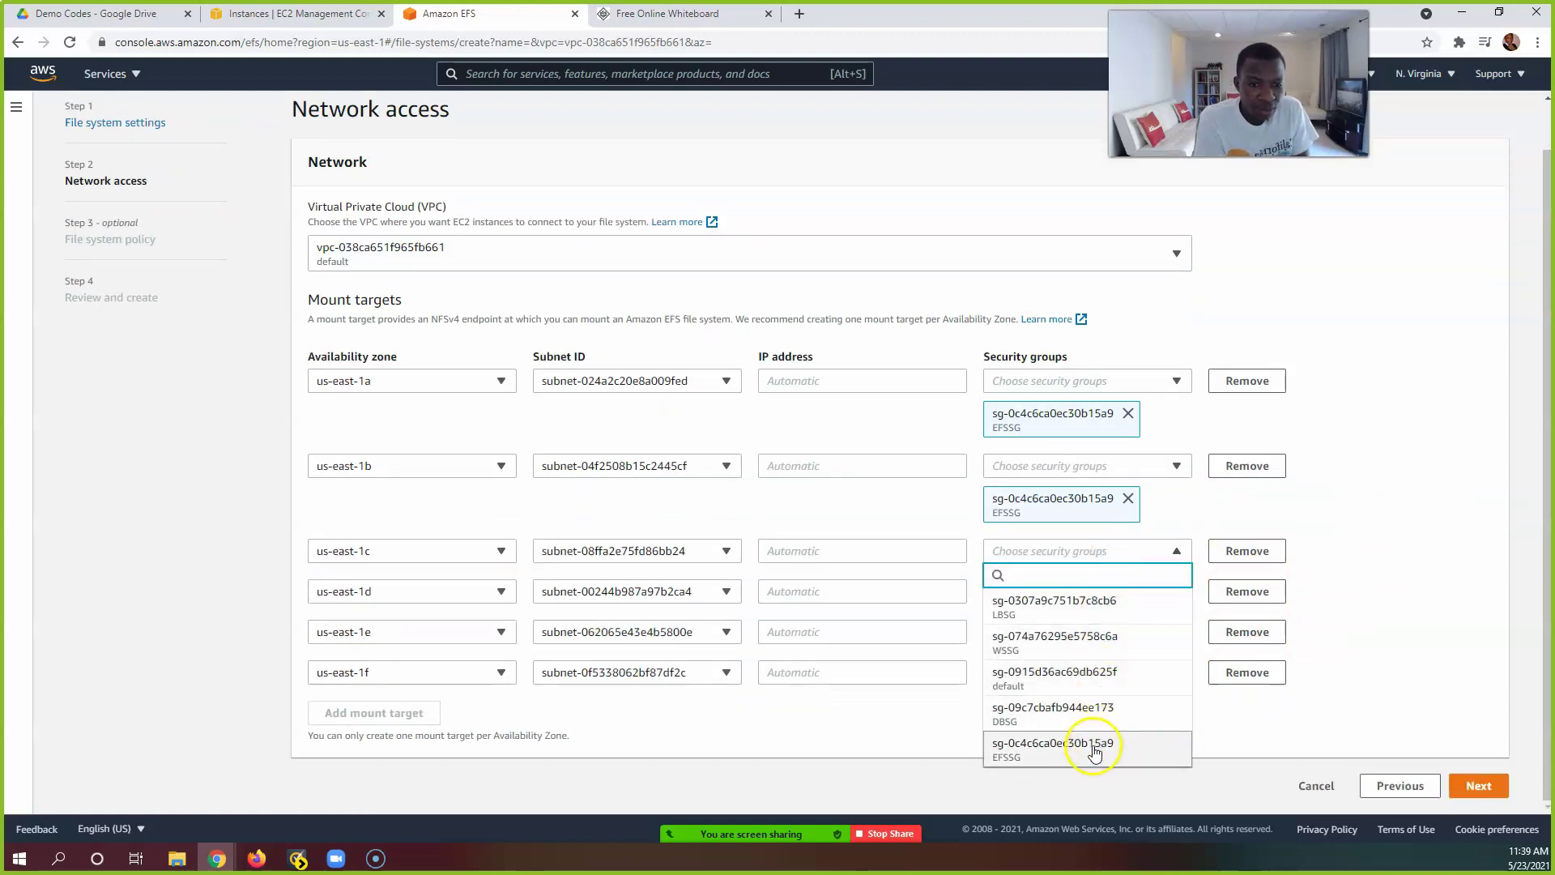
left_click(1093, 750)
left_click(1376, 596)
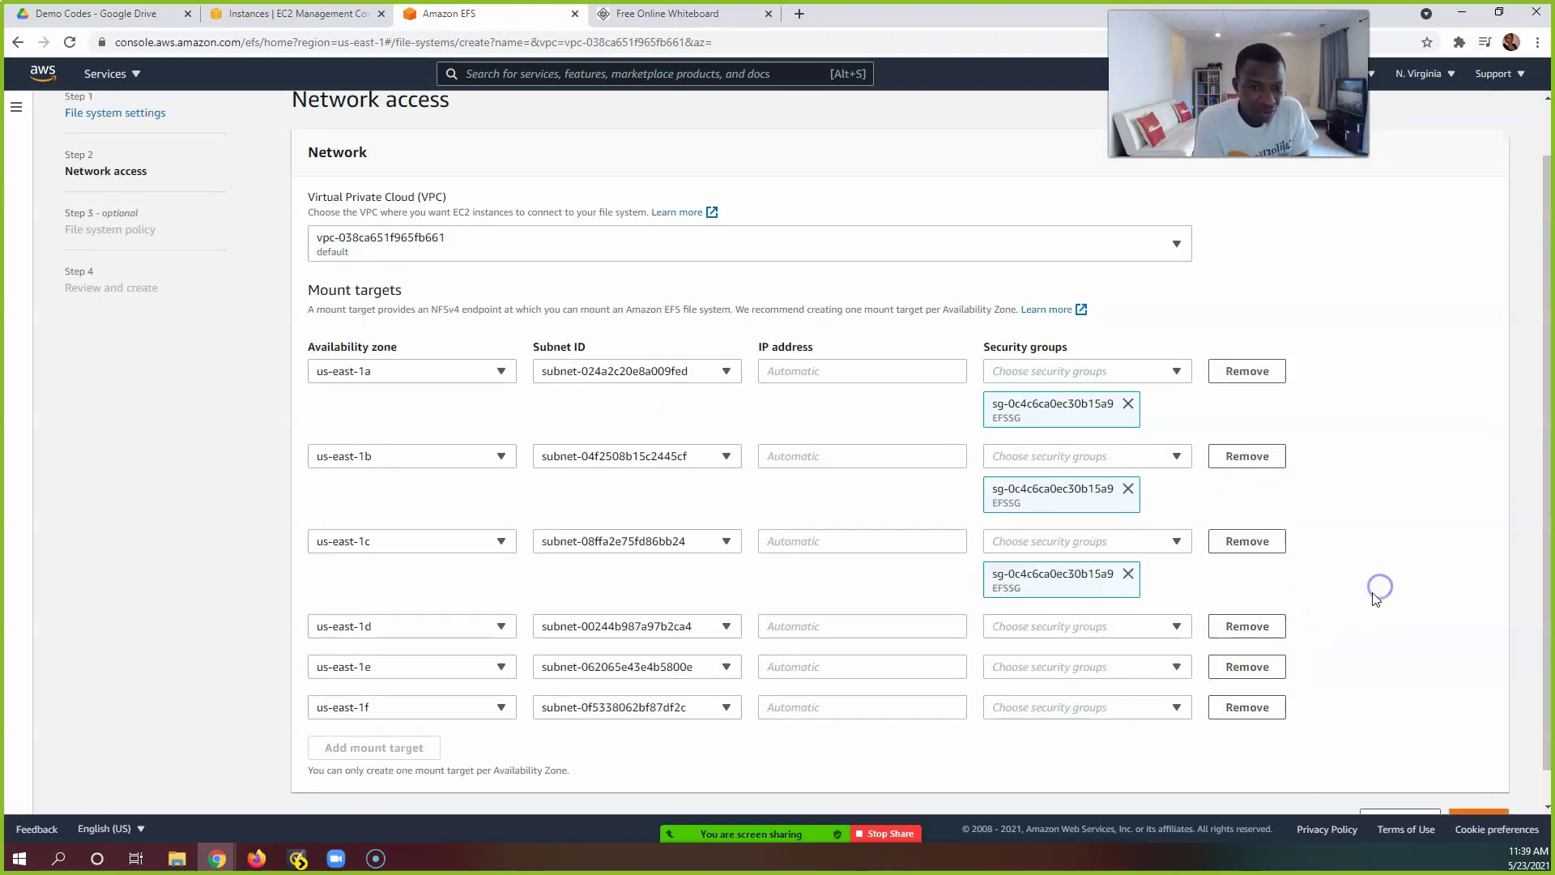
Step: Assign EFSSG to the us-east-1d, 1e and 1f mount targets and check the list
scroll(1376, 598, "down", 1)
left_click(1138, 592)
left_click(1088, 564)
left_click(1310, 591)
scroll(1406, 580, "down", 1)
left_click(1103, 638)
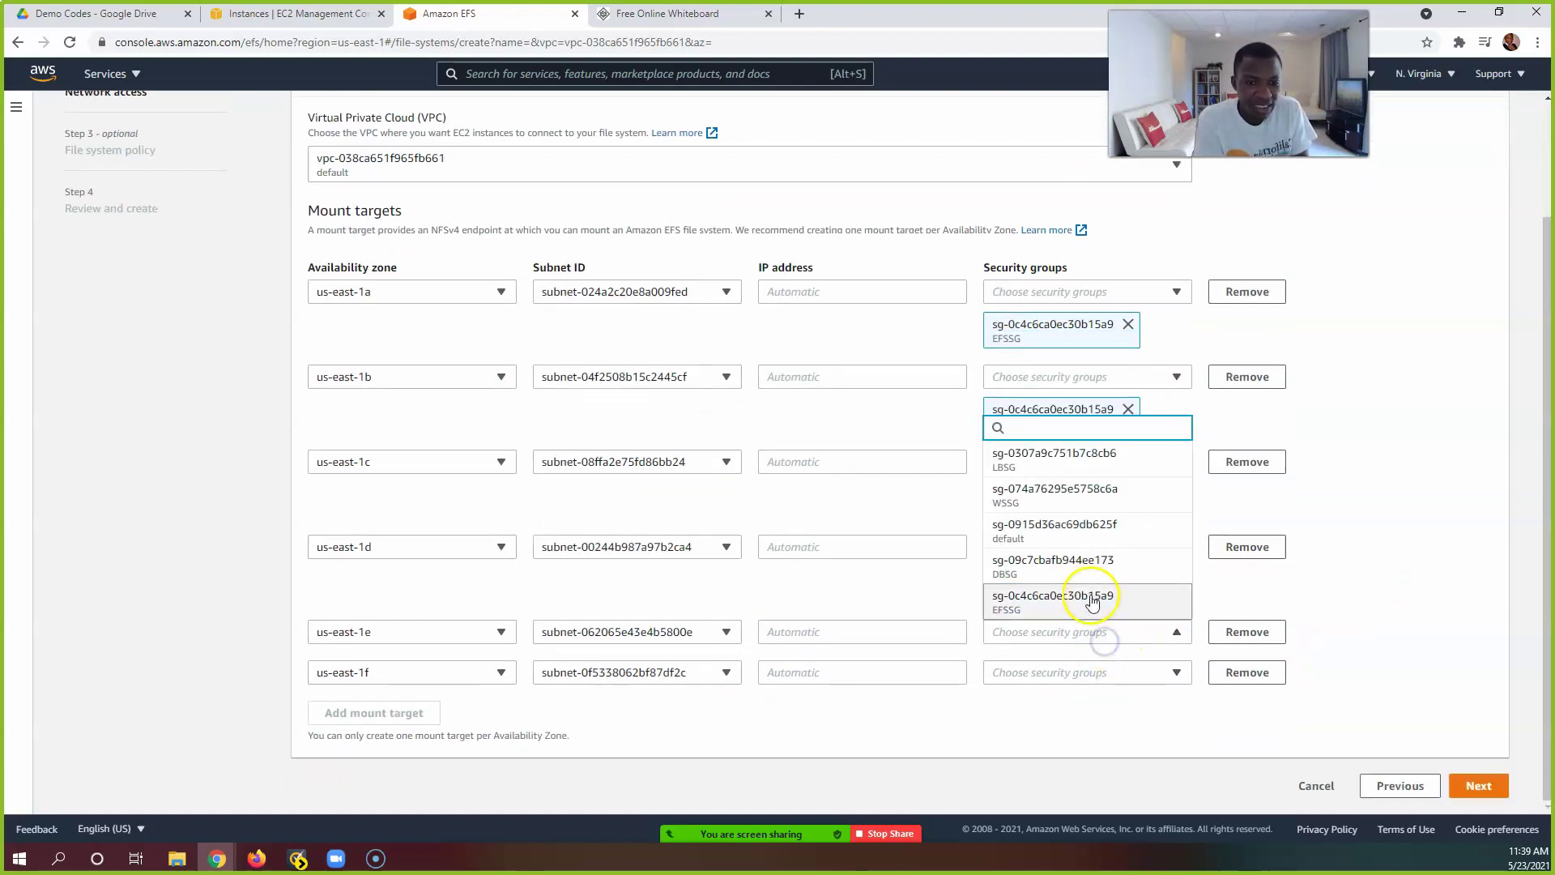
left_click(1091, 599)
left_click(1398, 521)
scroll(1354, 521, "down", 1)
left_click(1083, 668)
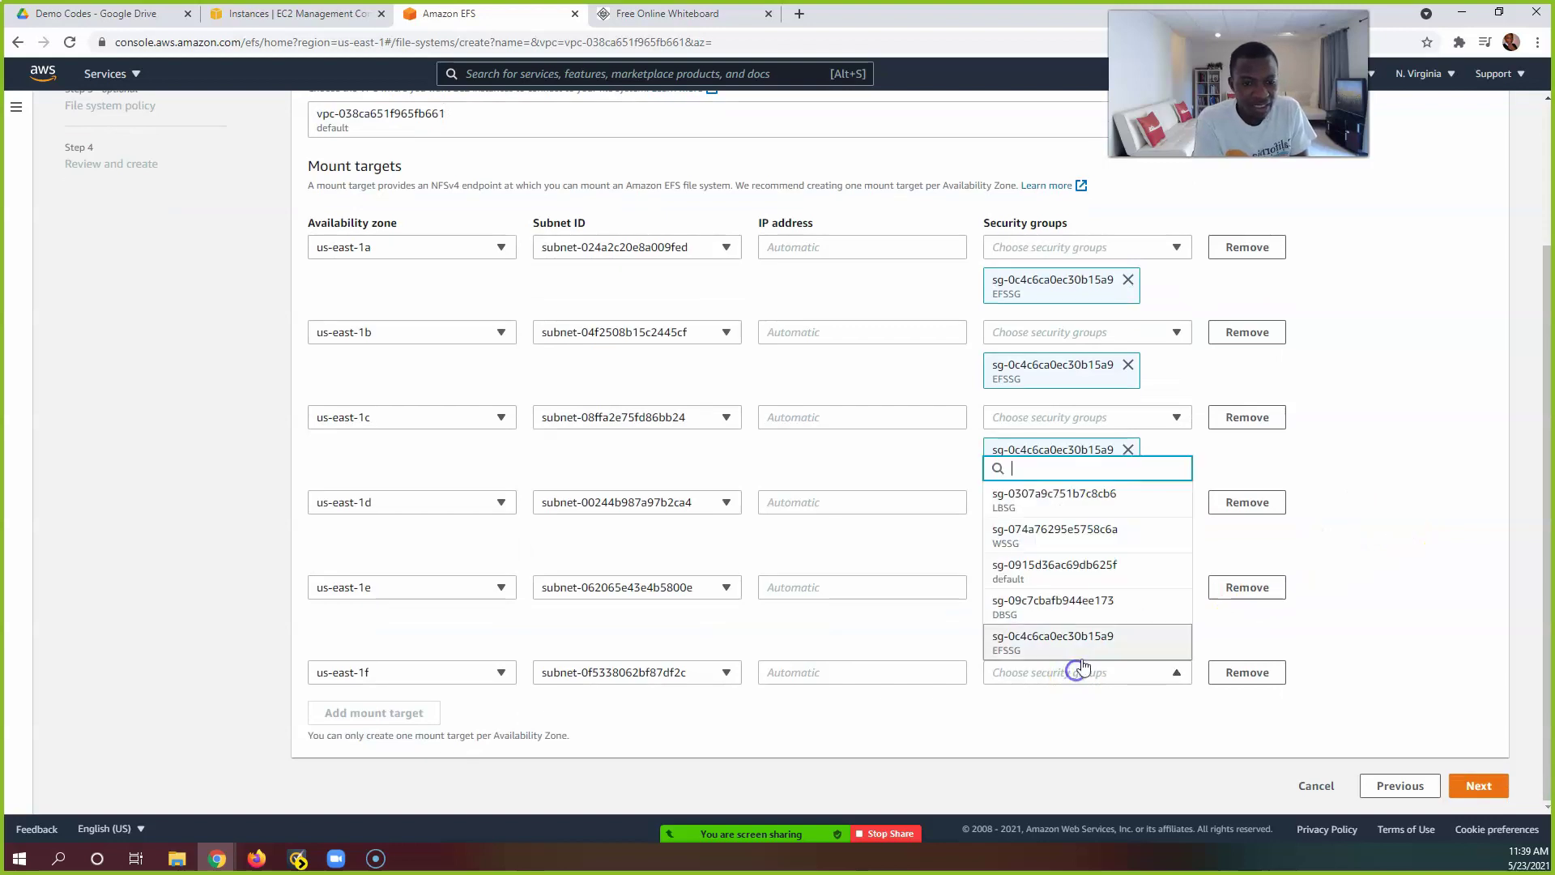
left_click(1086, 639)
left_click(1413, 510)
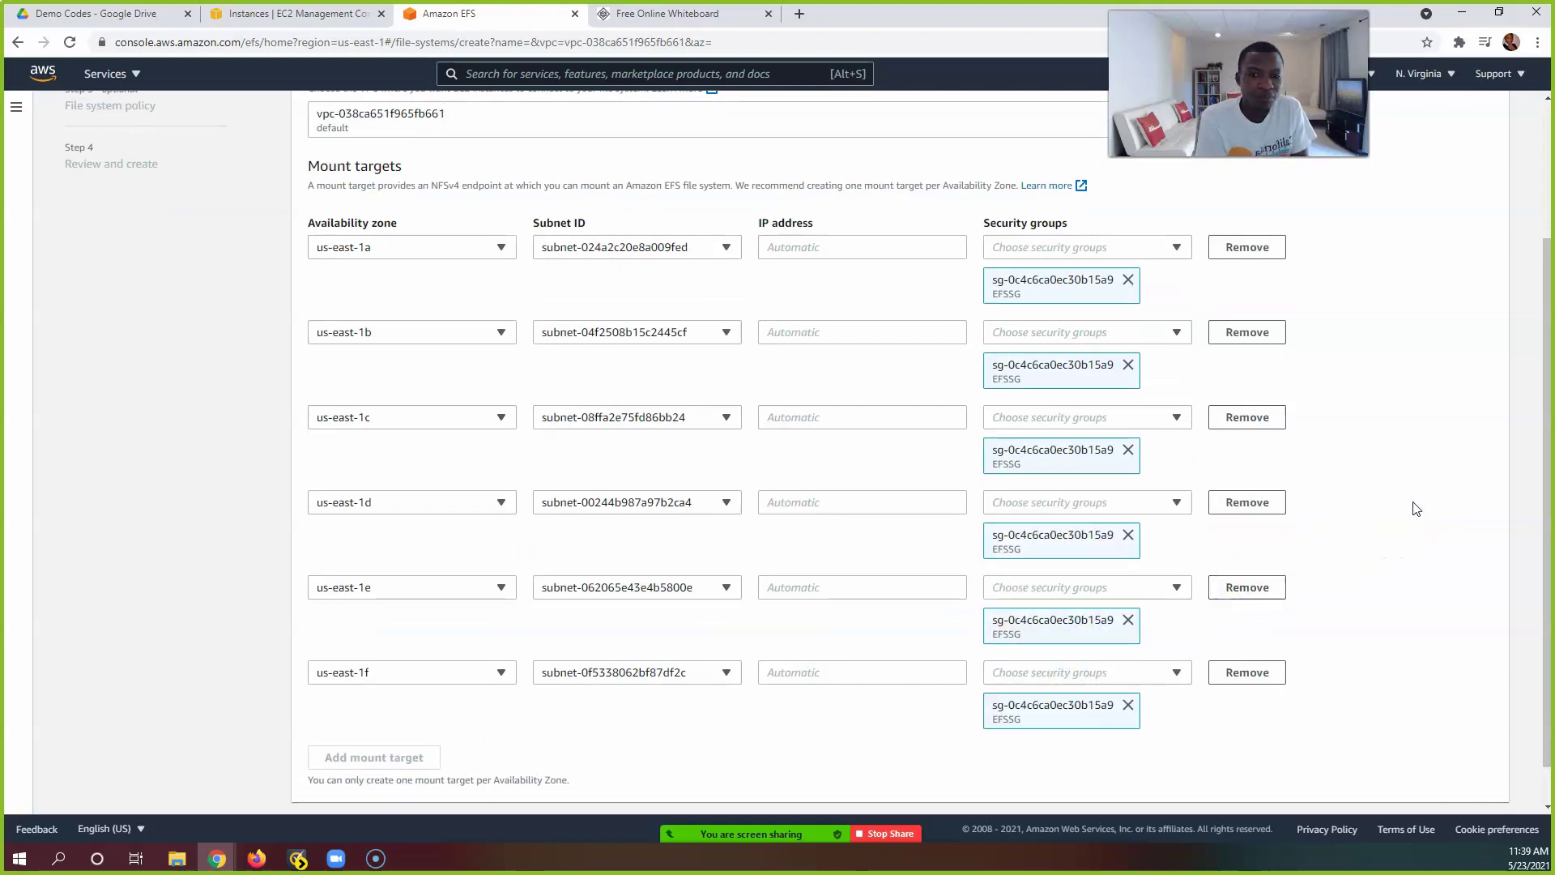
scroll(1416, 509, "down", 1)
scroll(1417, 512, "up", 5)
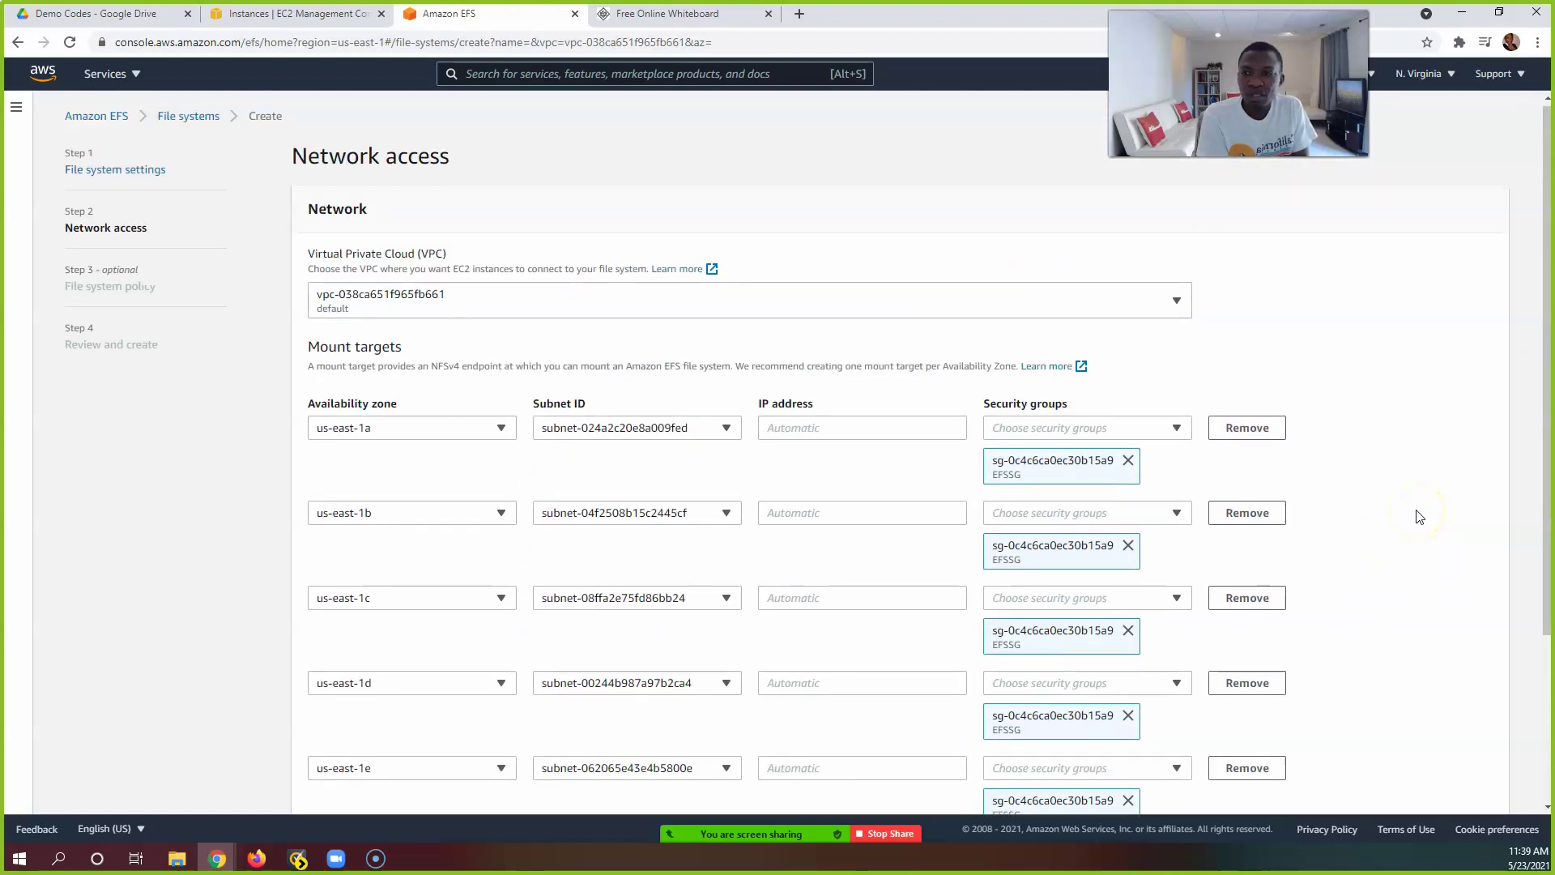
scroll(1419, 517, "down", 1)
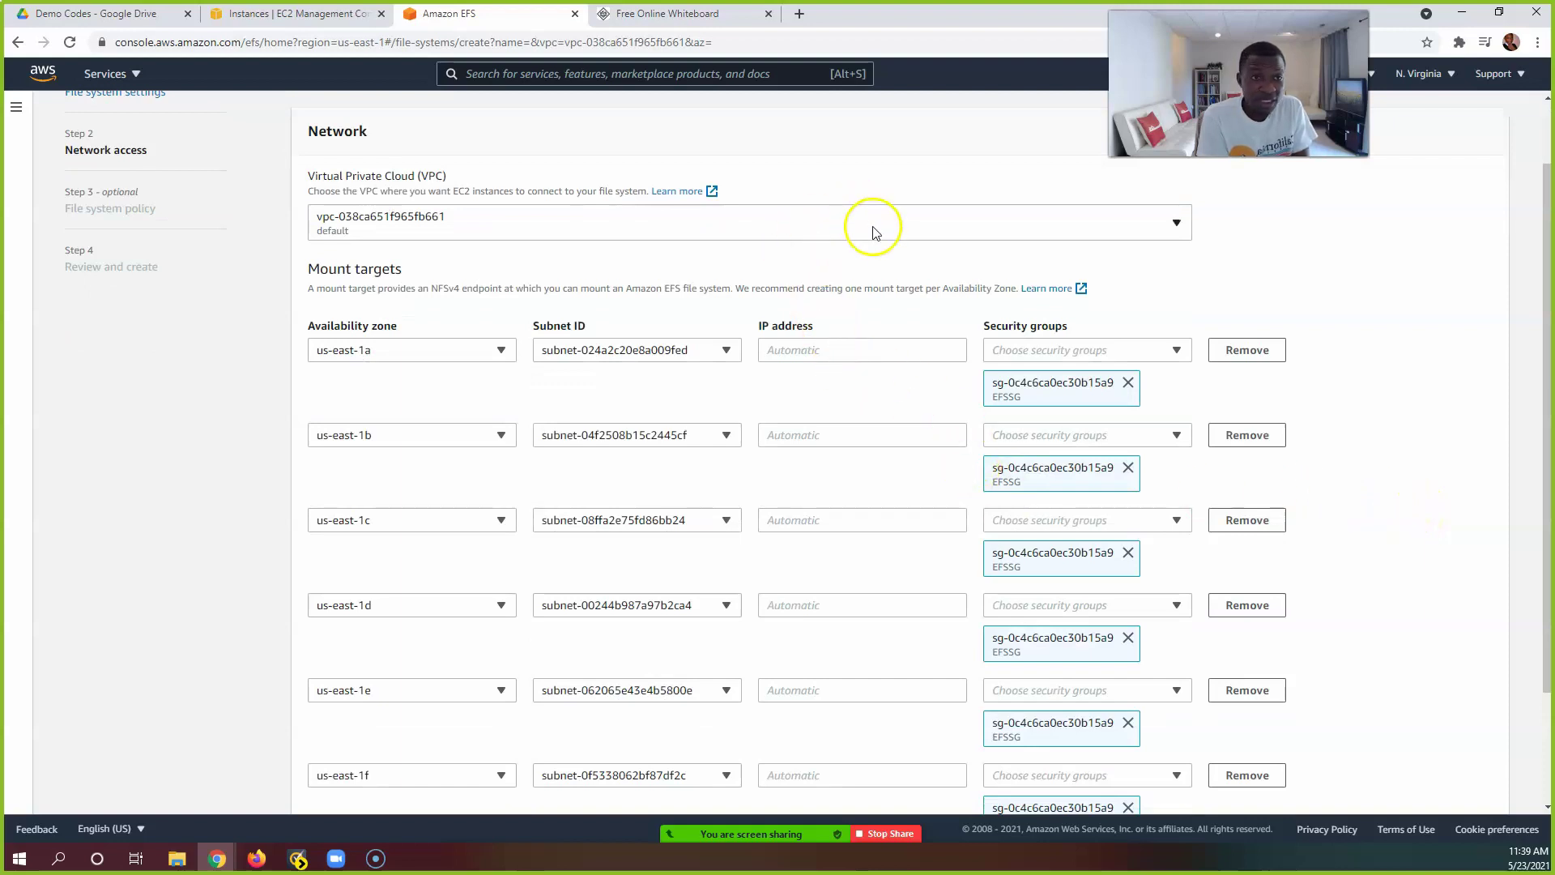
scroll(996, 442, "down", 2)
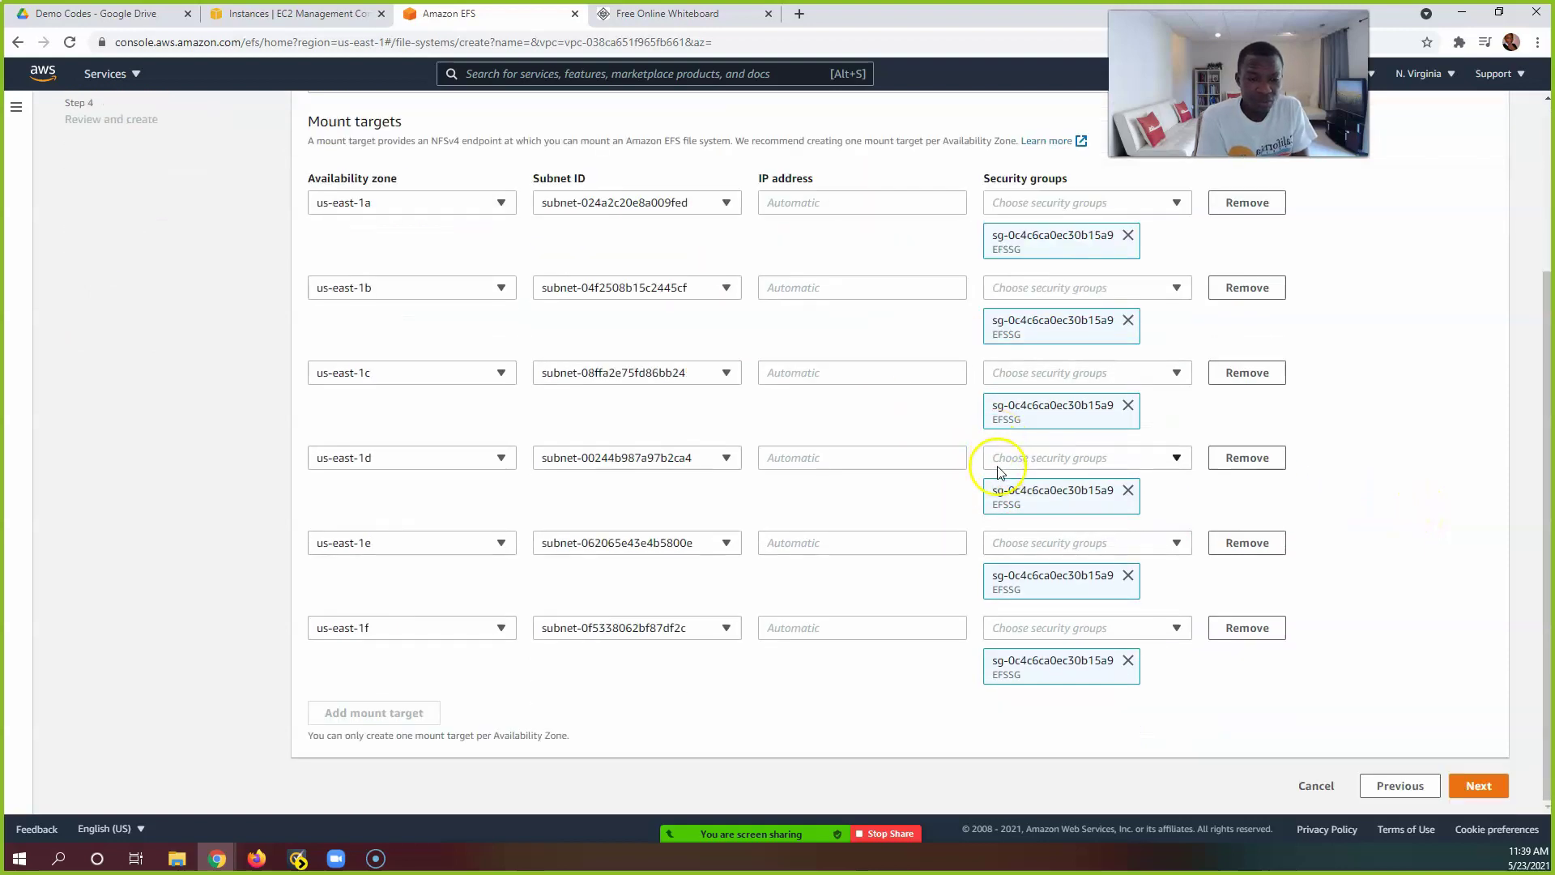
Step: Leave the file system policy empty and scroll through EFStest's Review and create page
left_click(1484, 786)
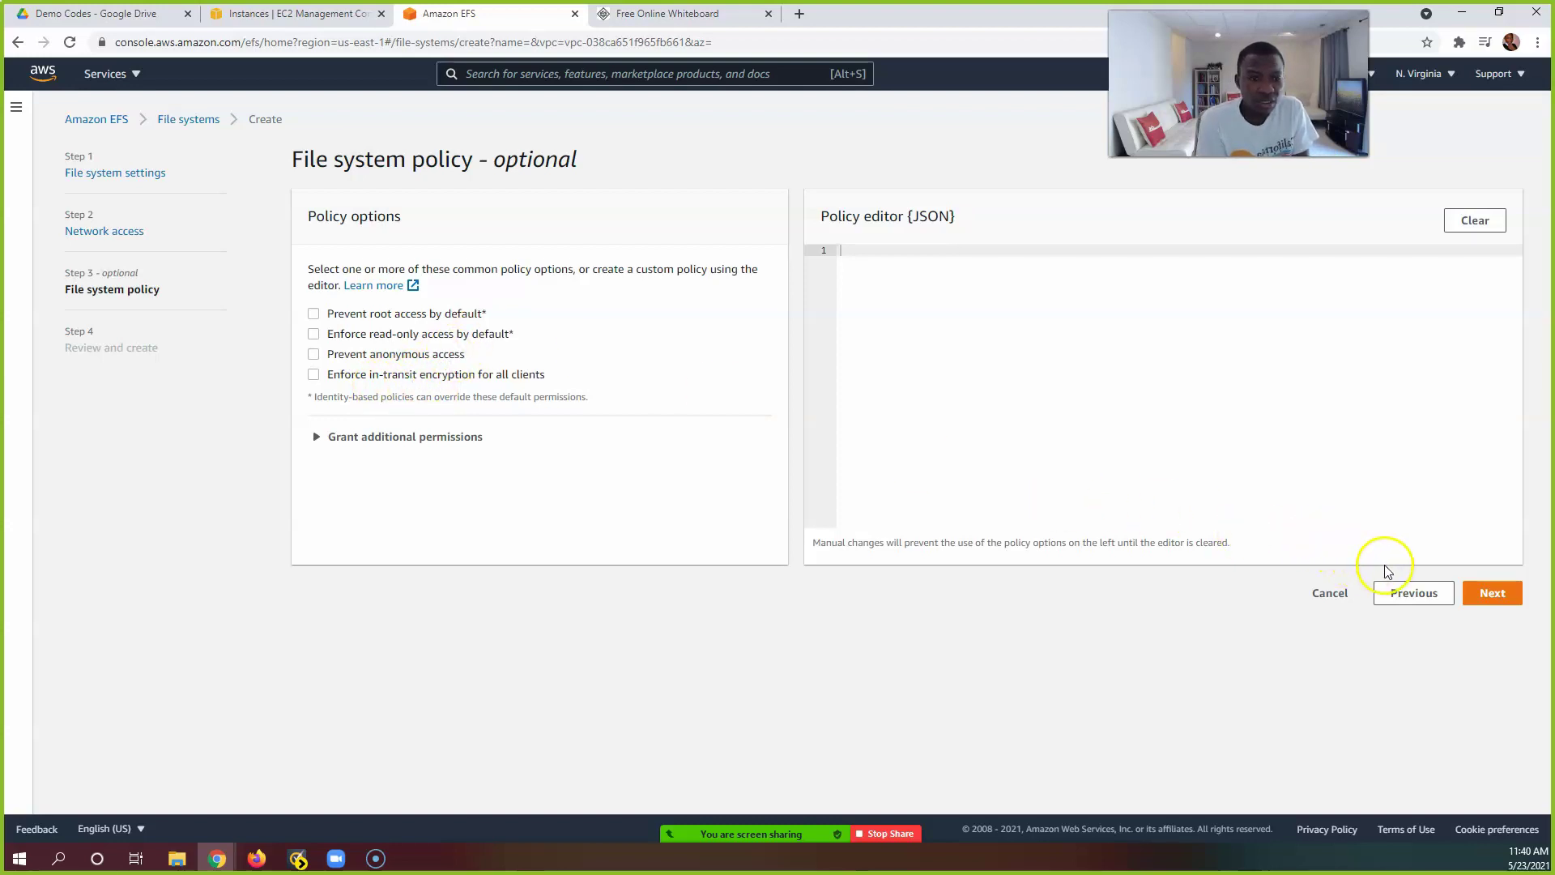
left_click(1493, 592)
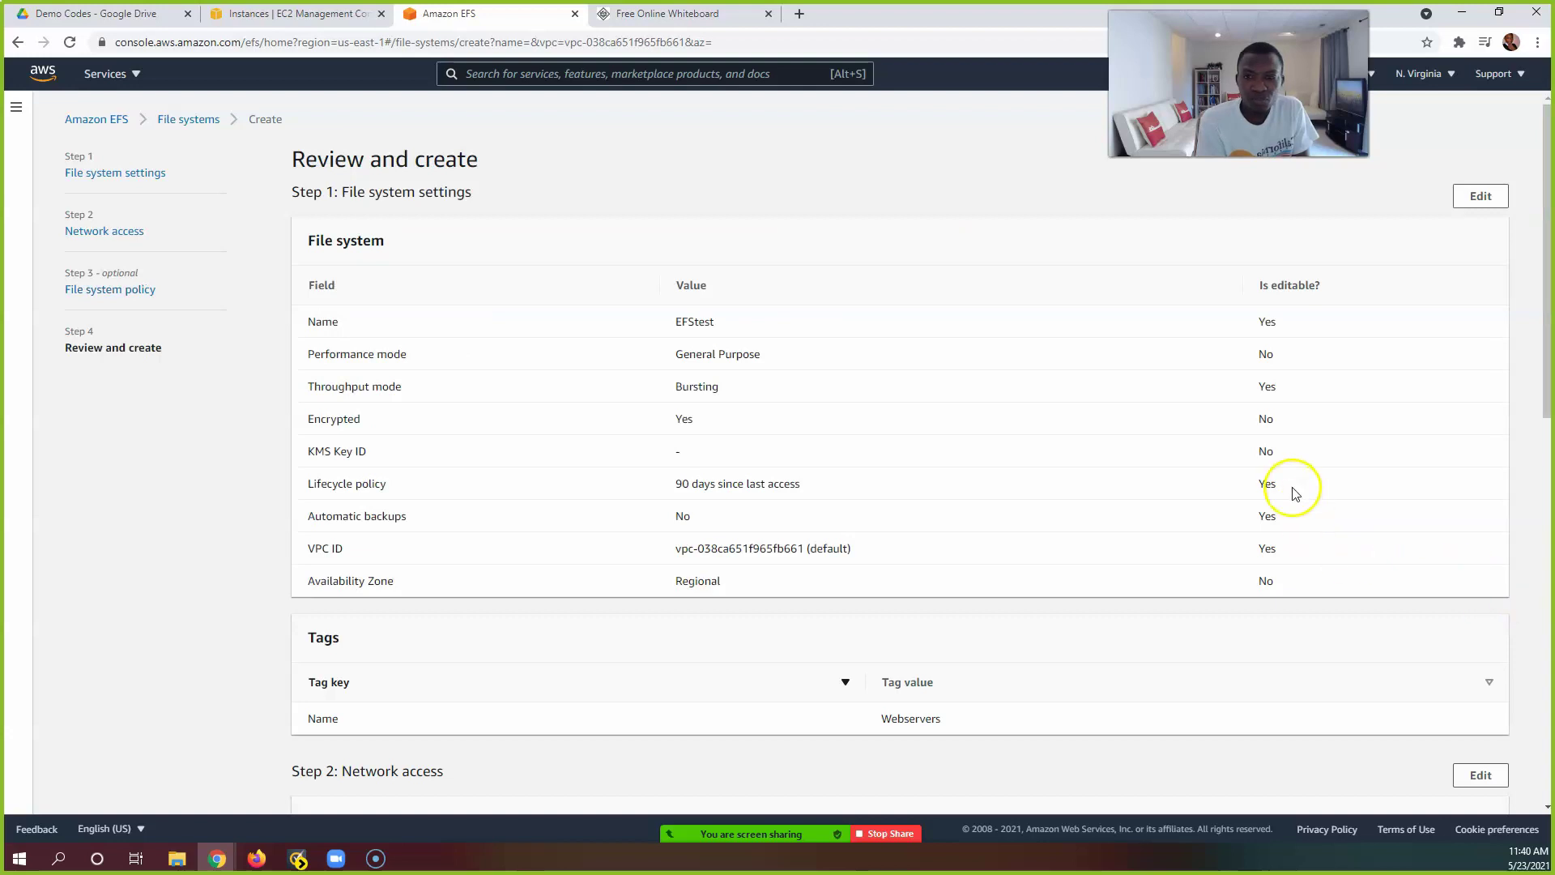
scroll(1294, 492, "down", 2)
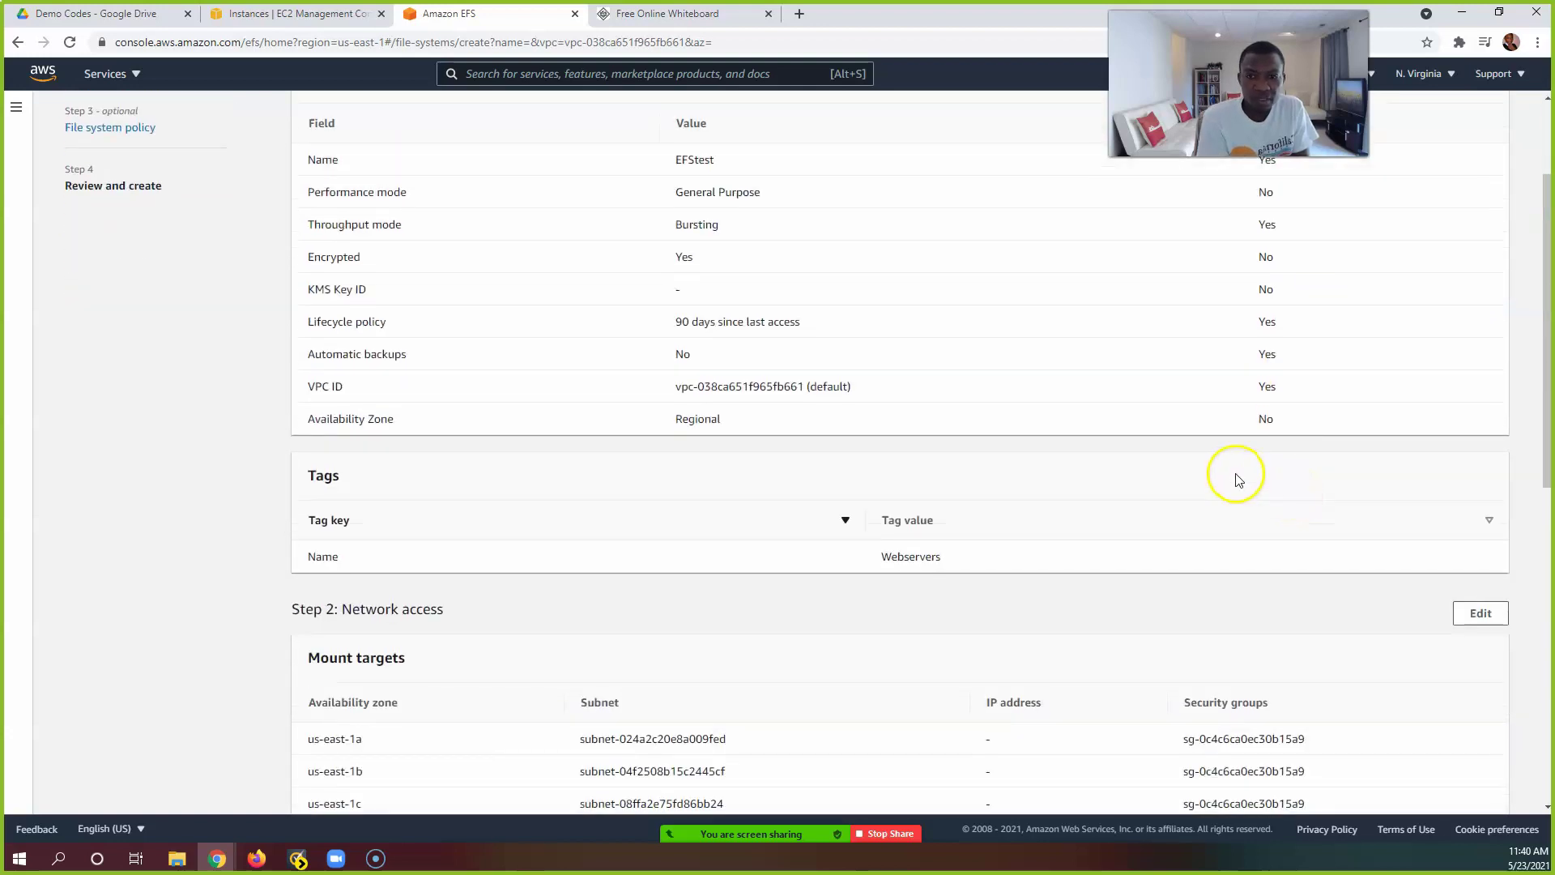
scroll(1236, 478, "down", 4)
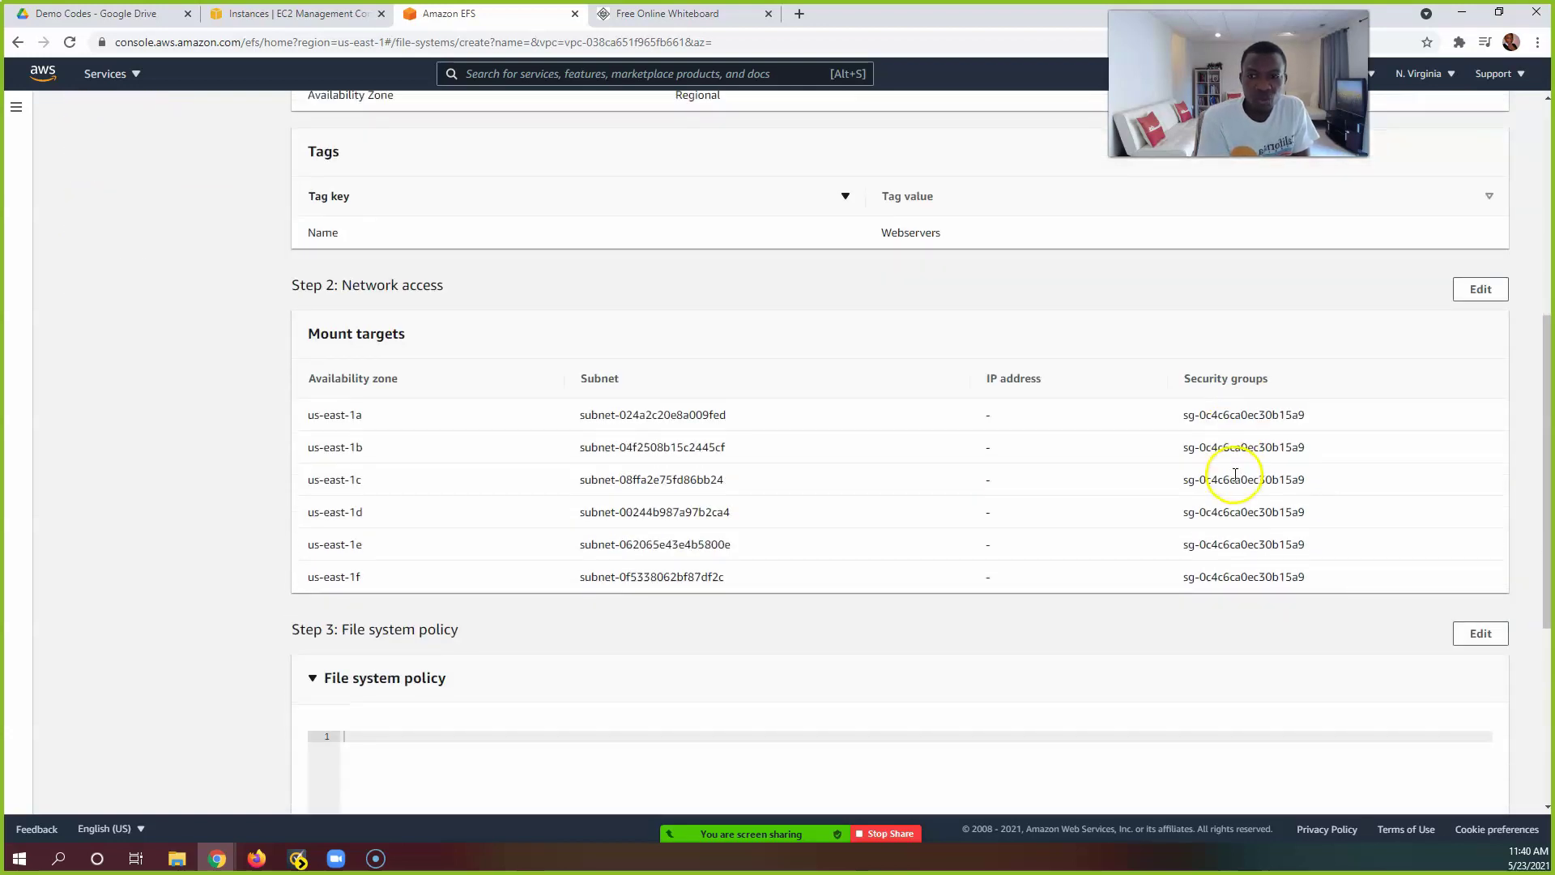
scroll(1236, 474, "down", 1)
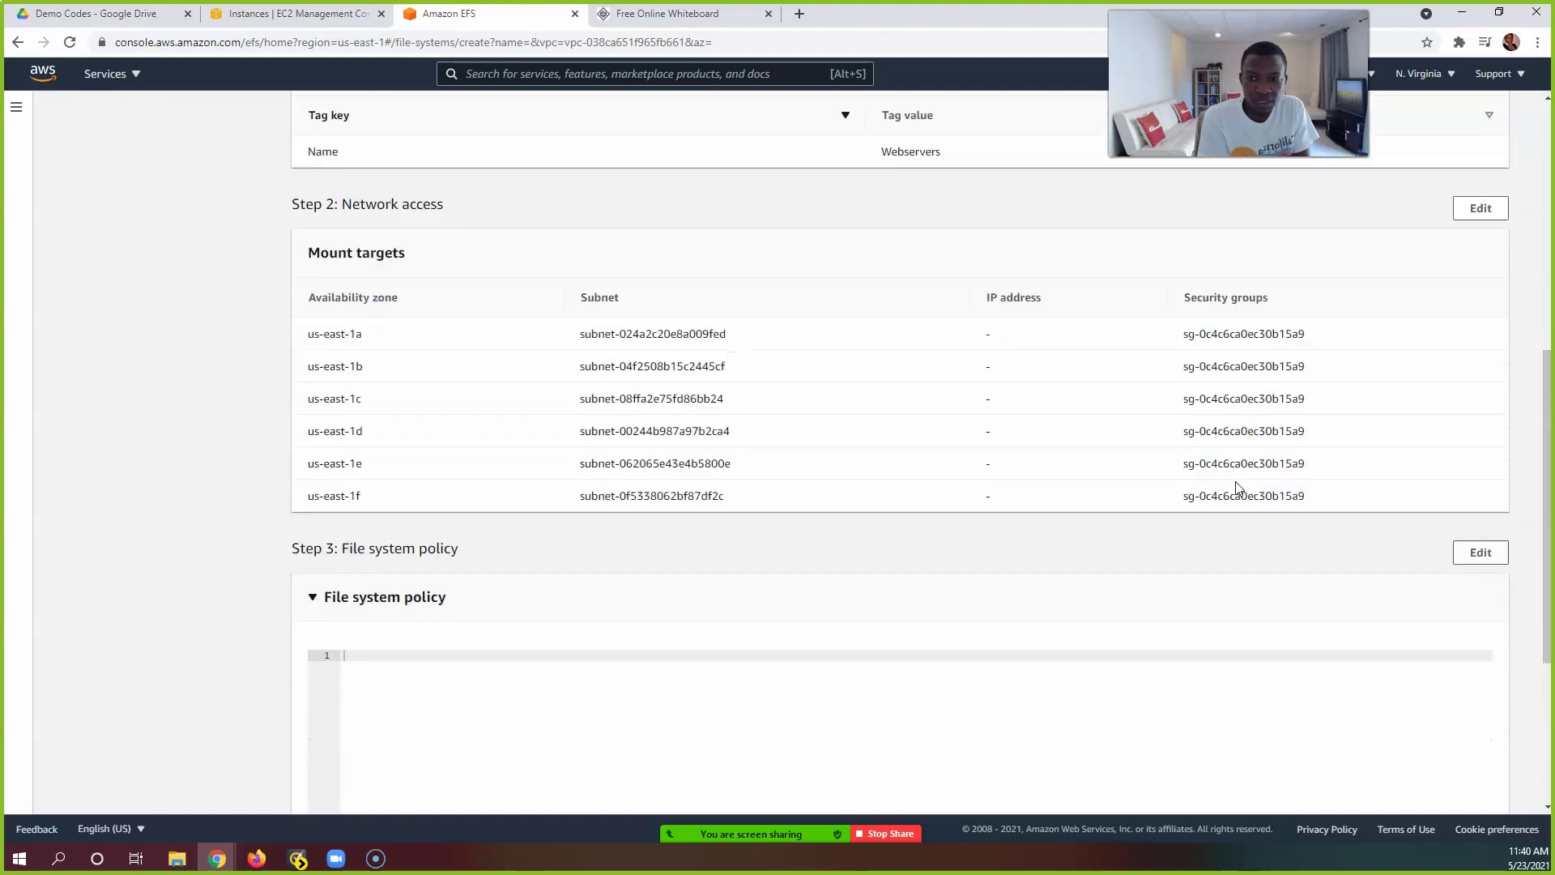
scroll(1236, 482, "down", 4)
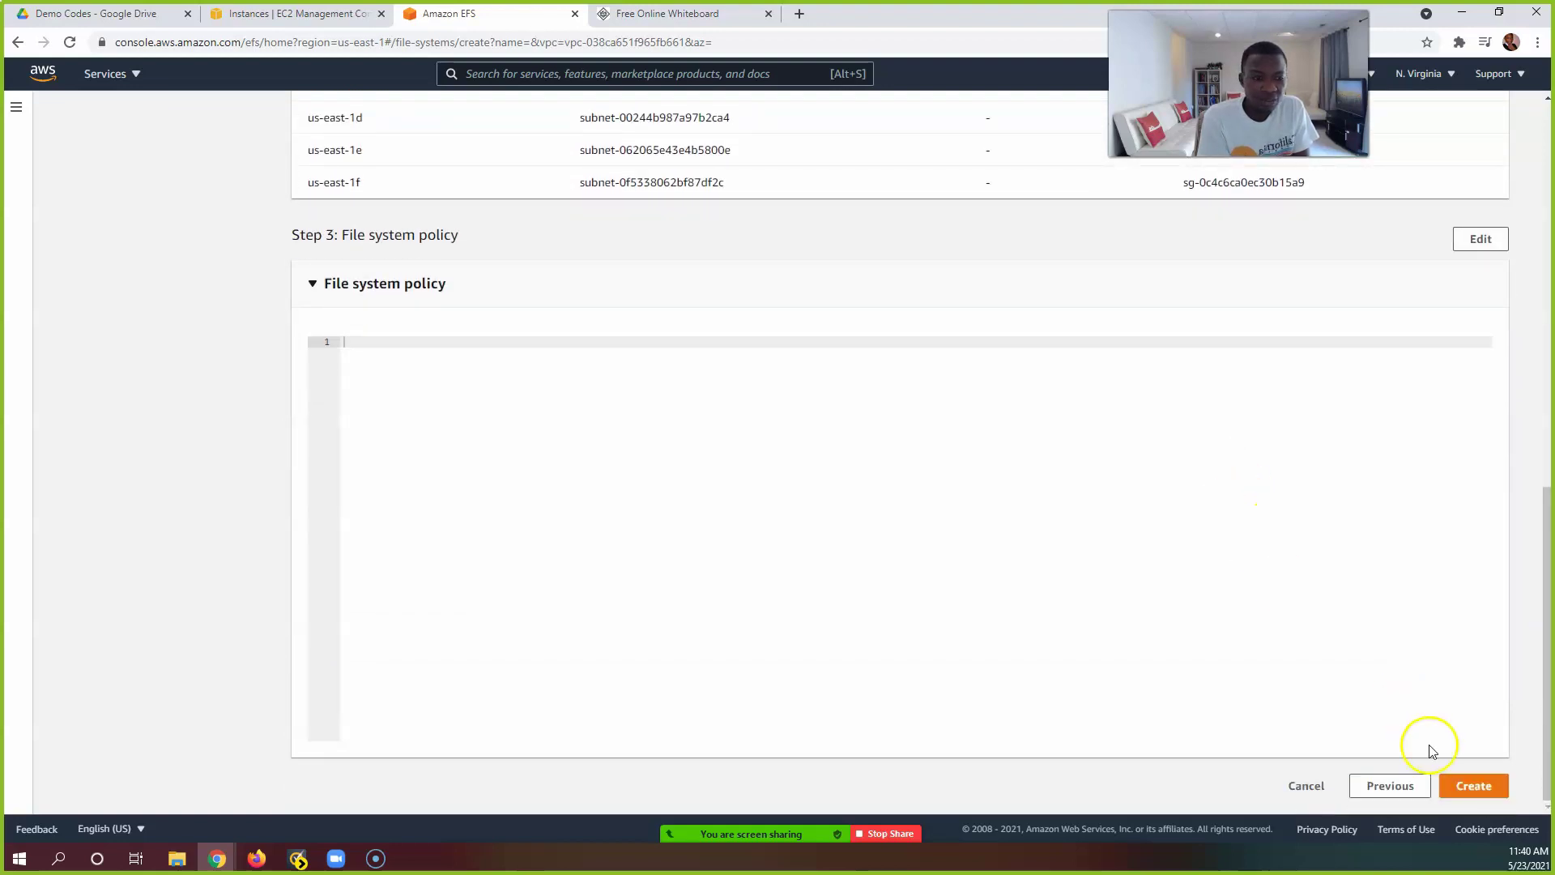
Step: Create EFStest and refresh the list until fs-c876c77c shows as Available
left_click(1479, 787)
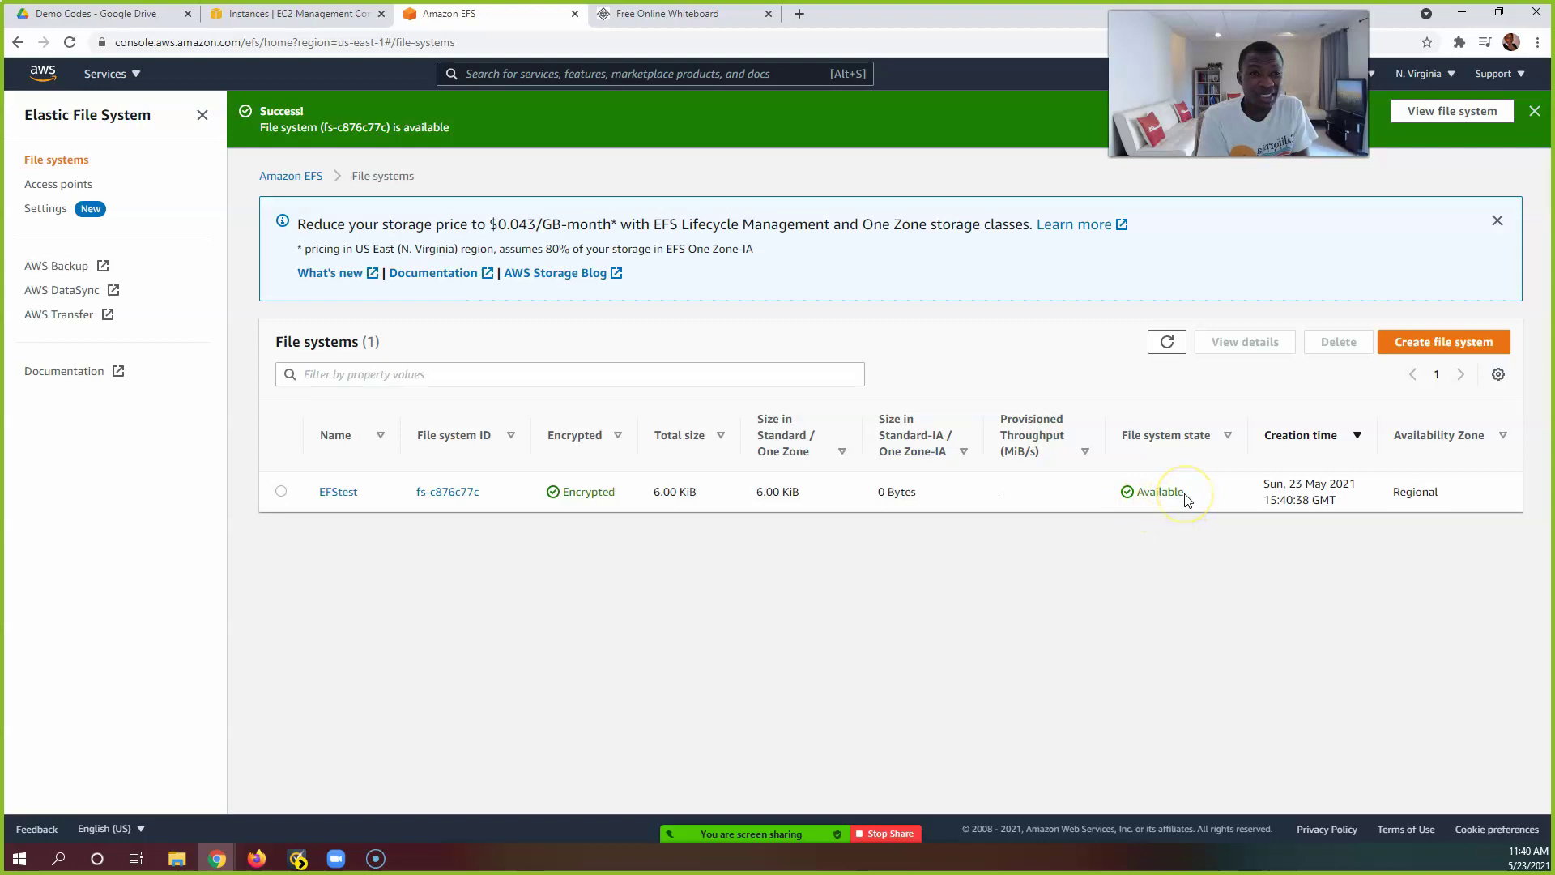
left_click_drag(1187, 499, 1136, 493)
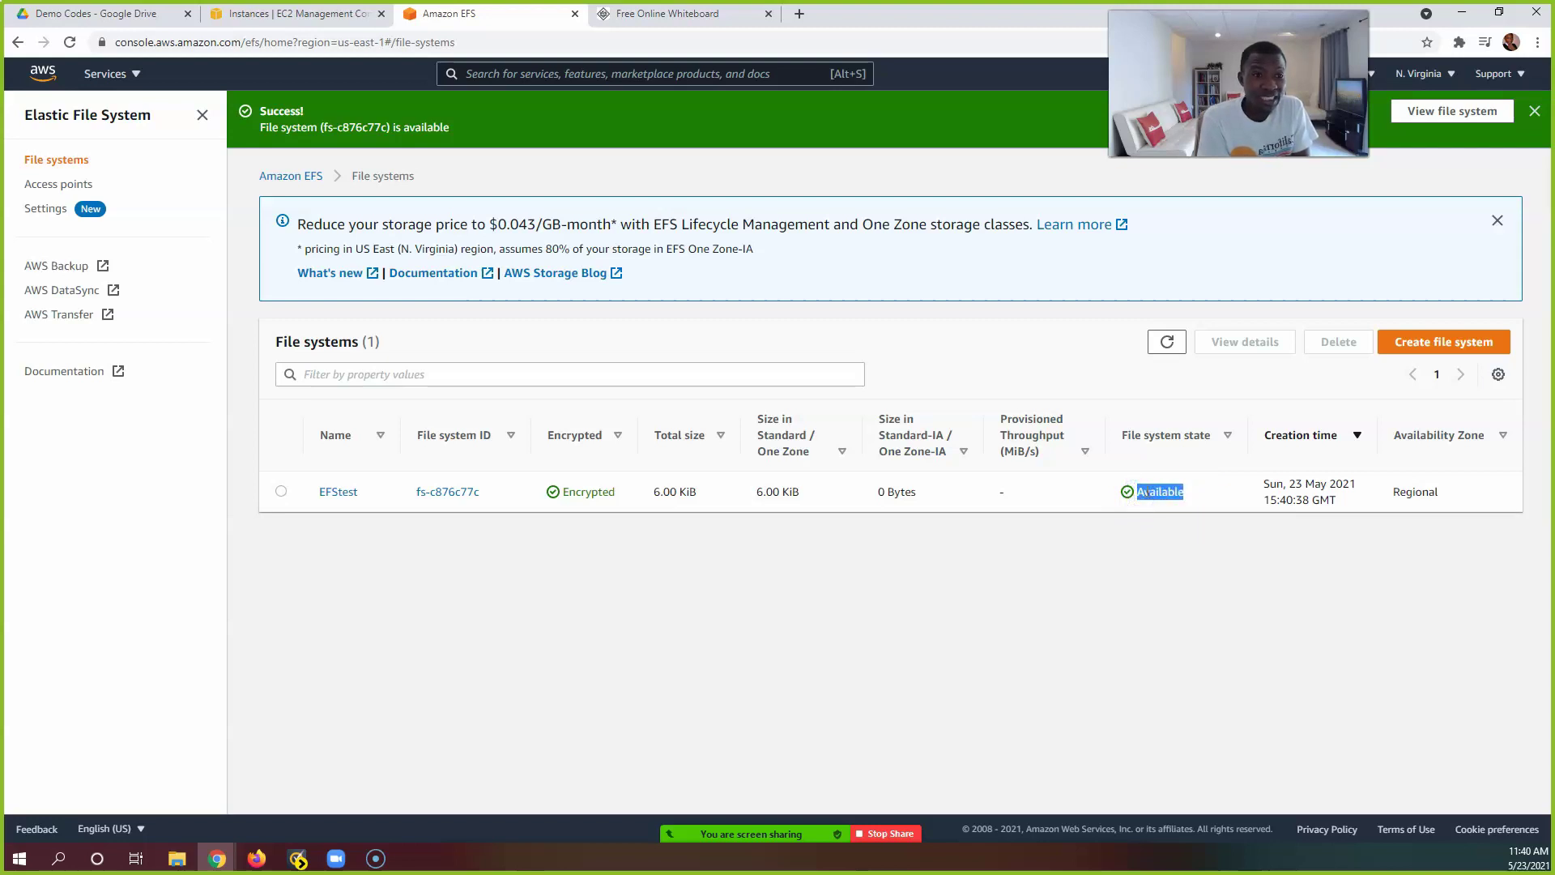
left_click(1165, 344)
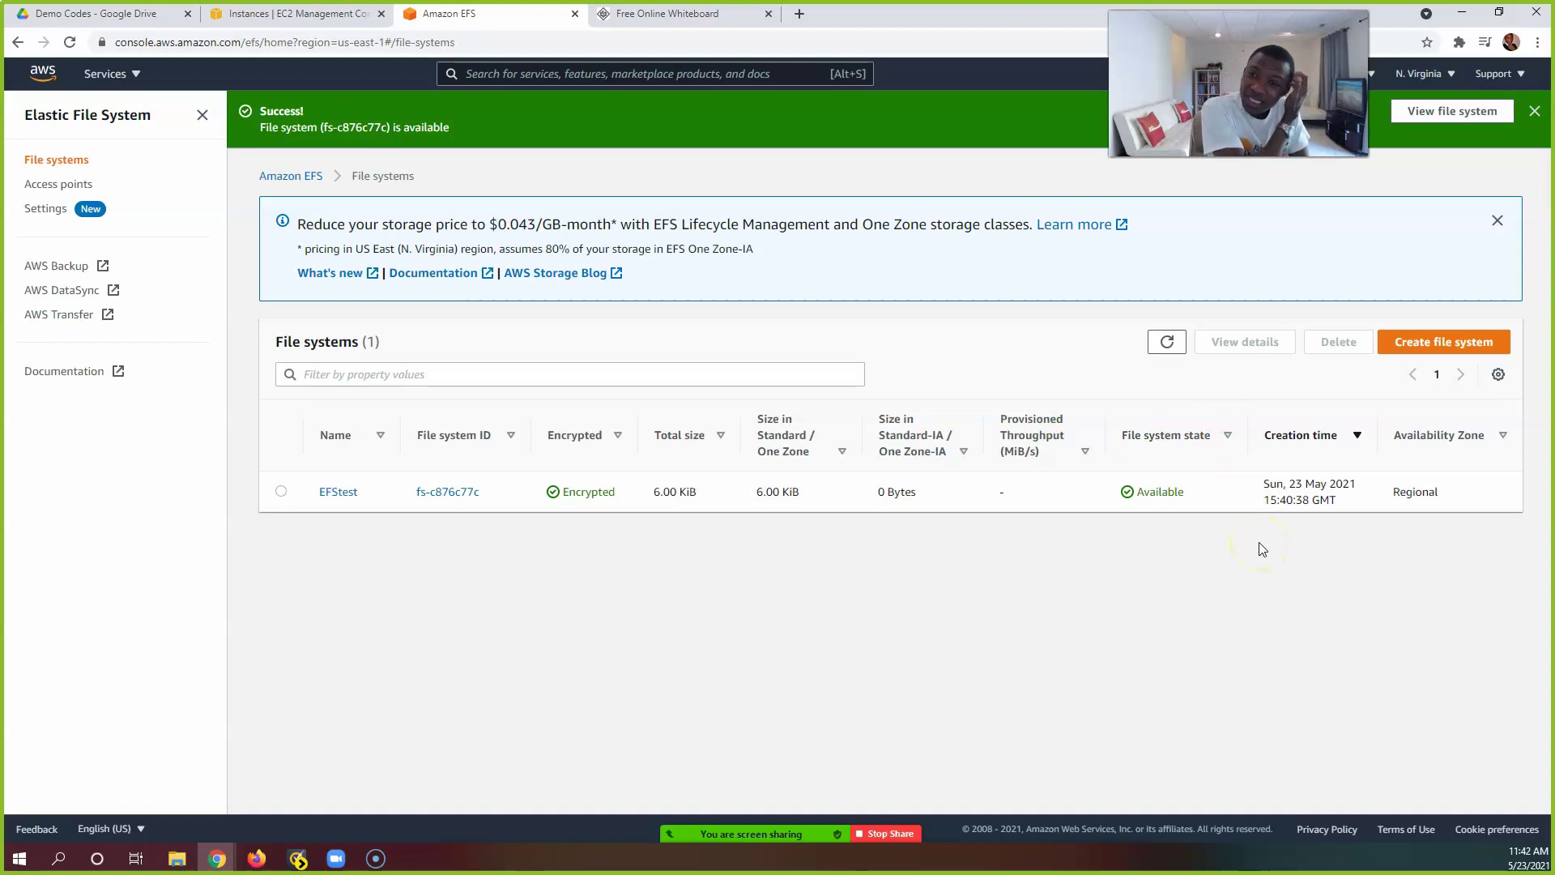
Step: Place EFS Notes.txt beside EC2 Instances, go over the mount commands, then show the Demo Codes Drive folder
left_click(327, 19)
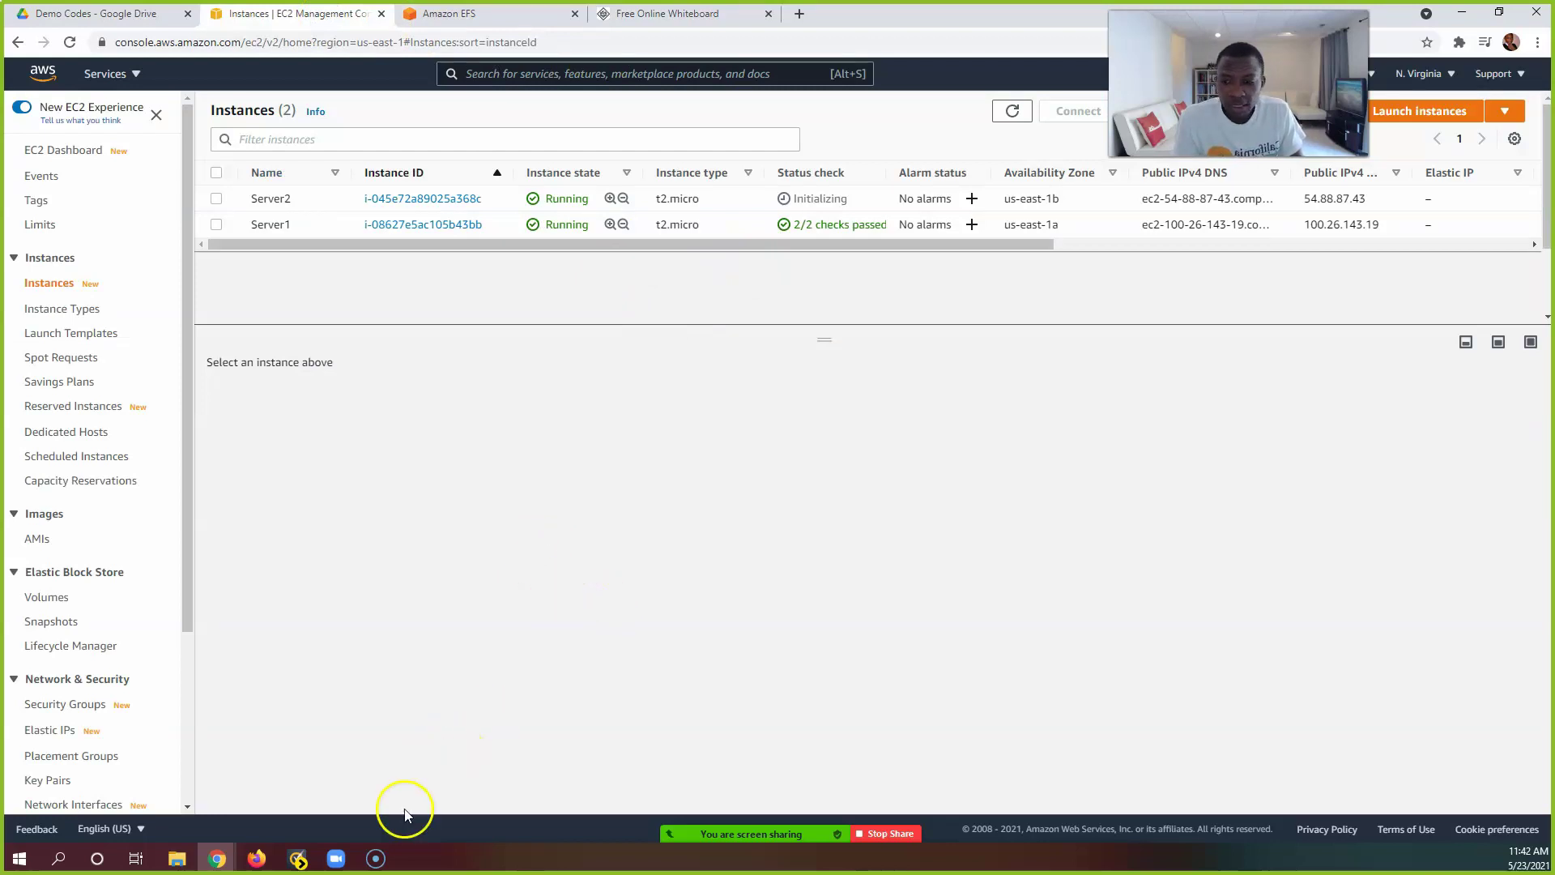
left_click(176, 857)
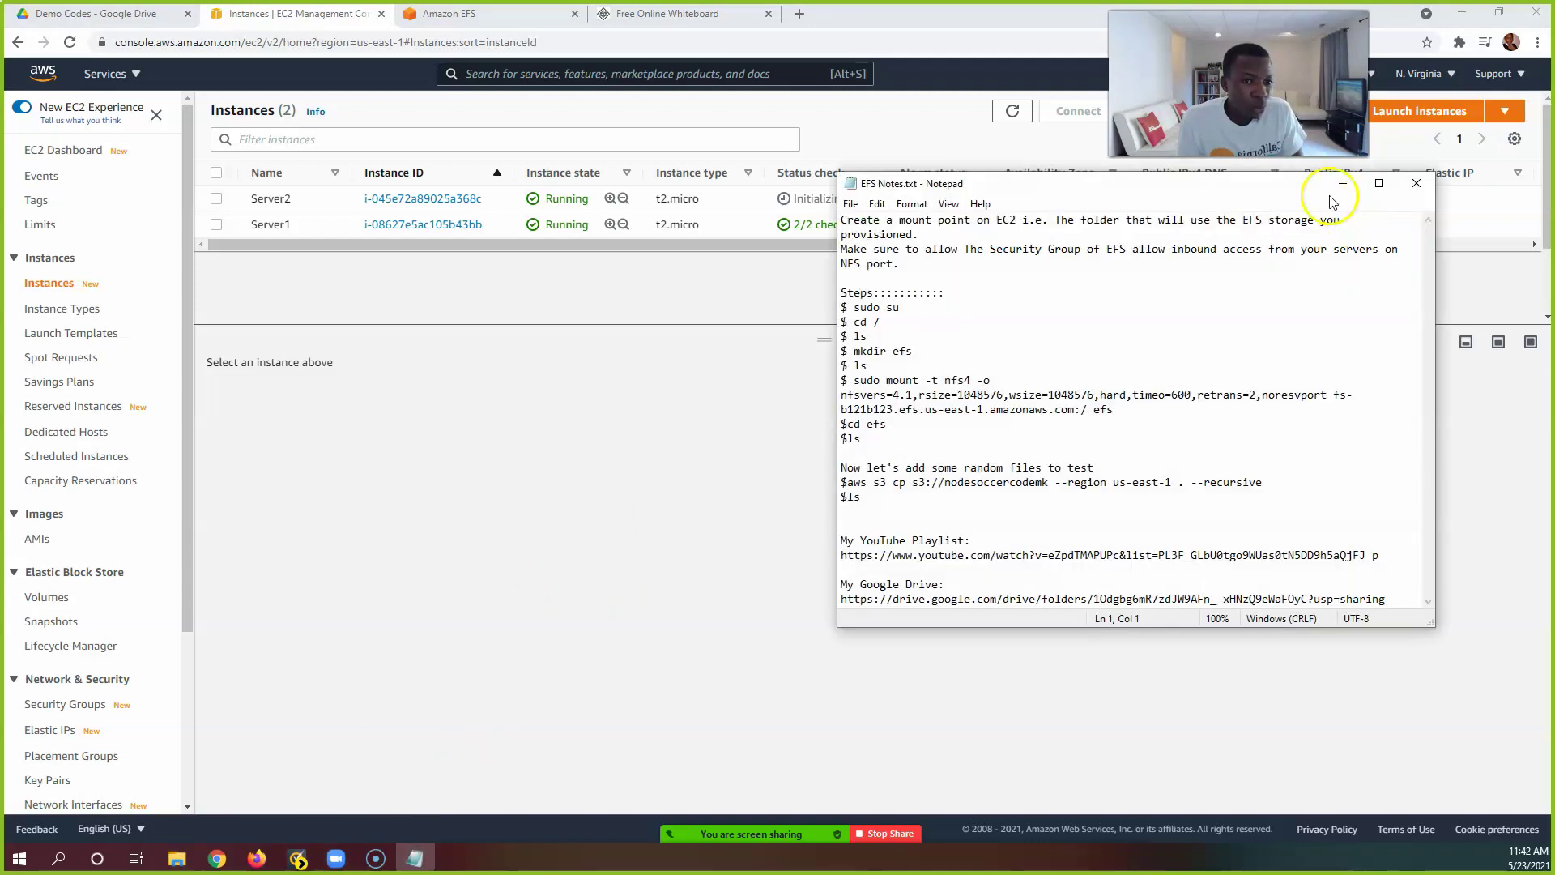
left_click_drag(1150, 192, 1012, 234)
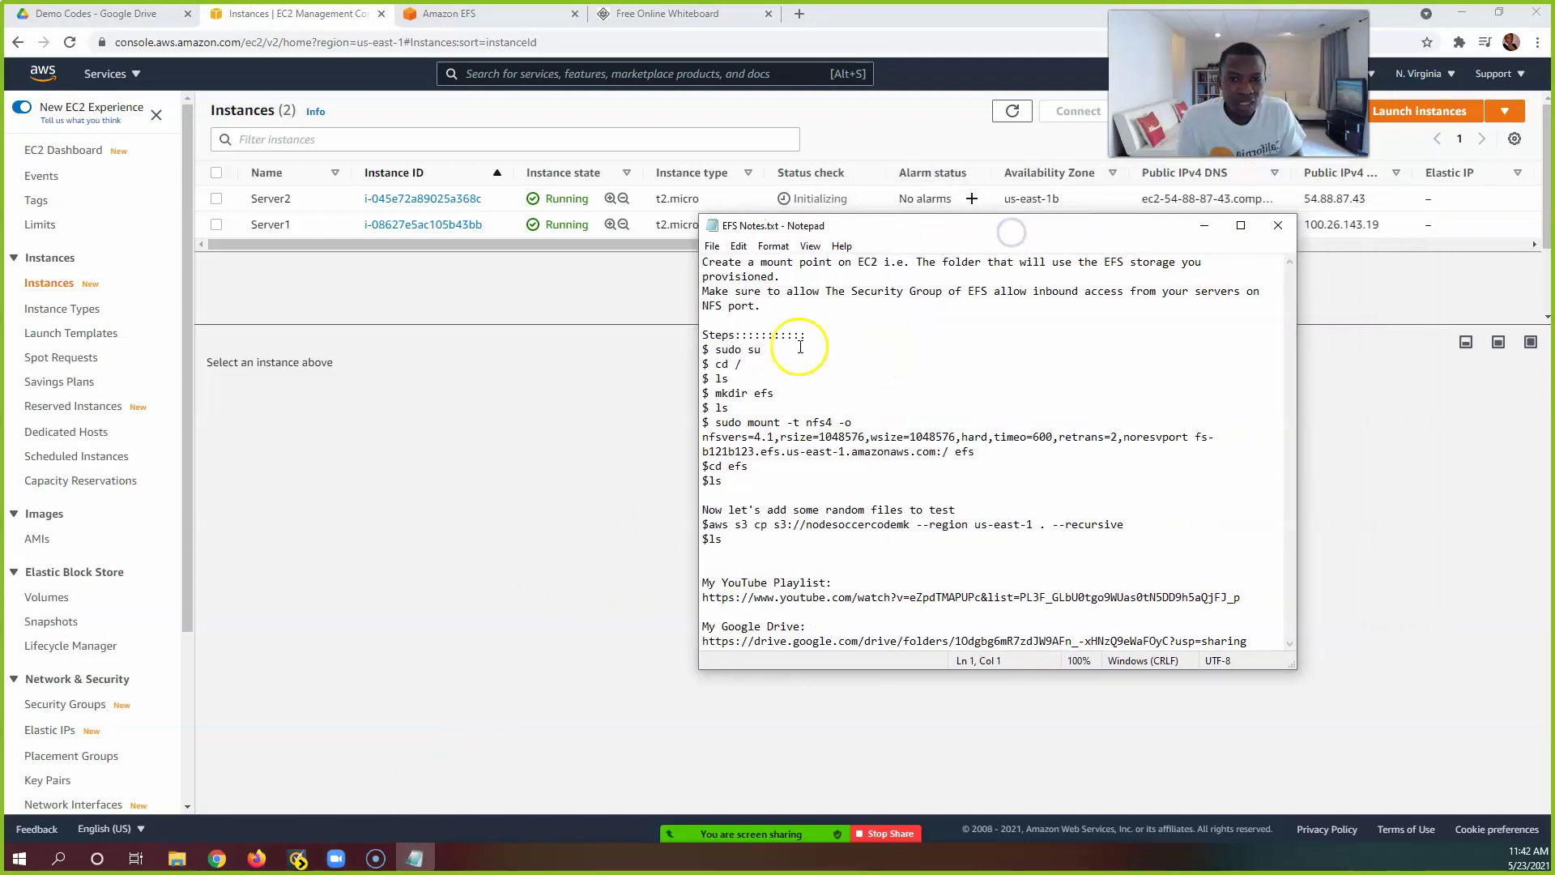
left_click_drag(703, 350, 758, 541)
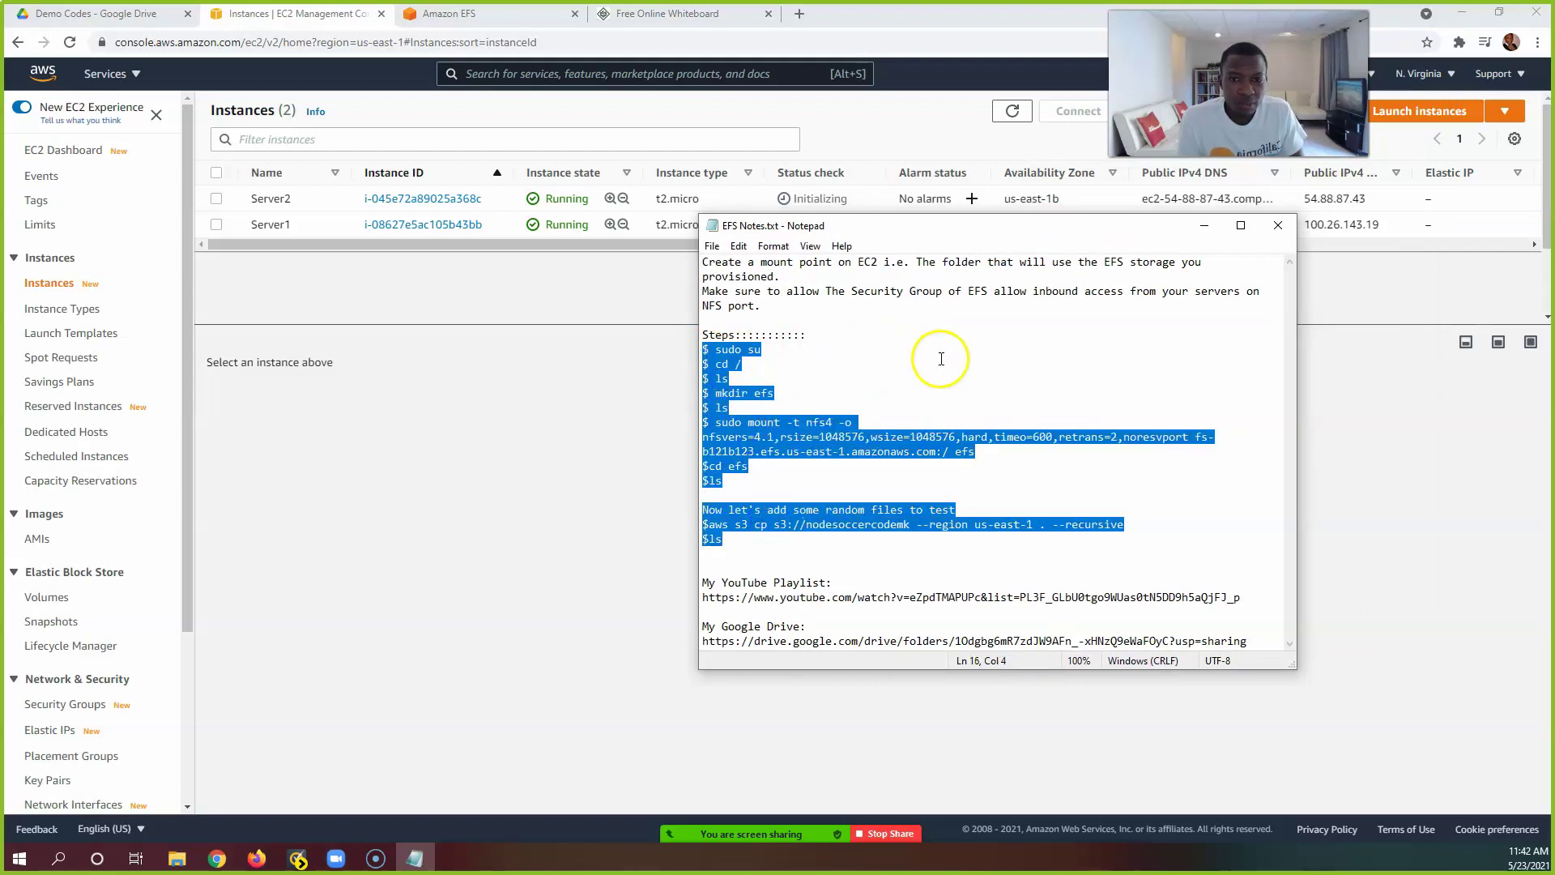
left_click(954, 333)
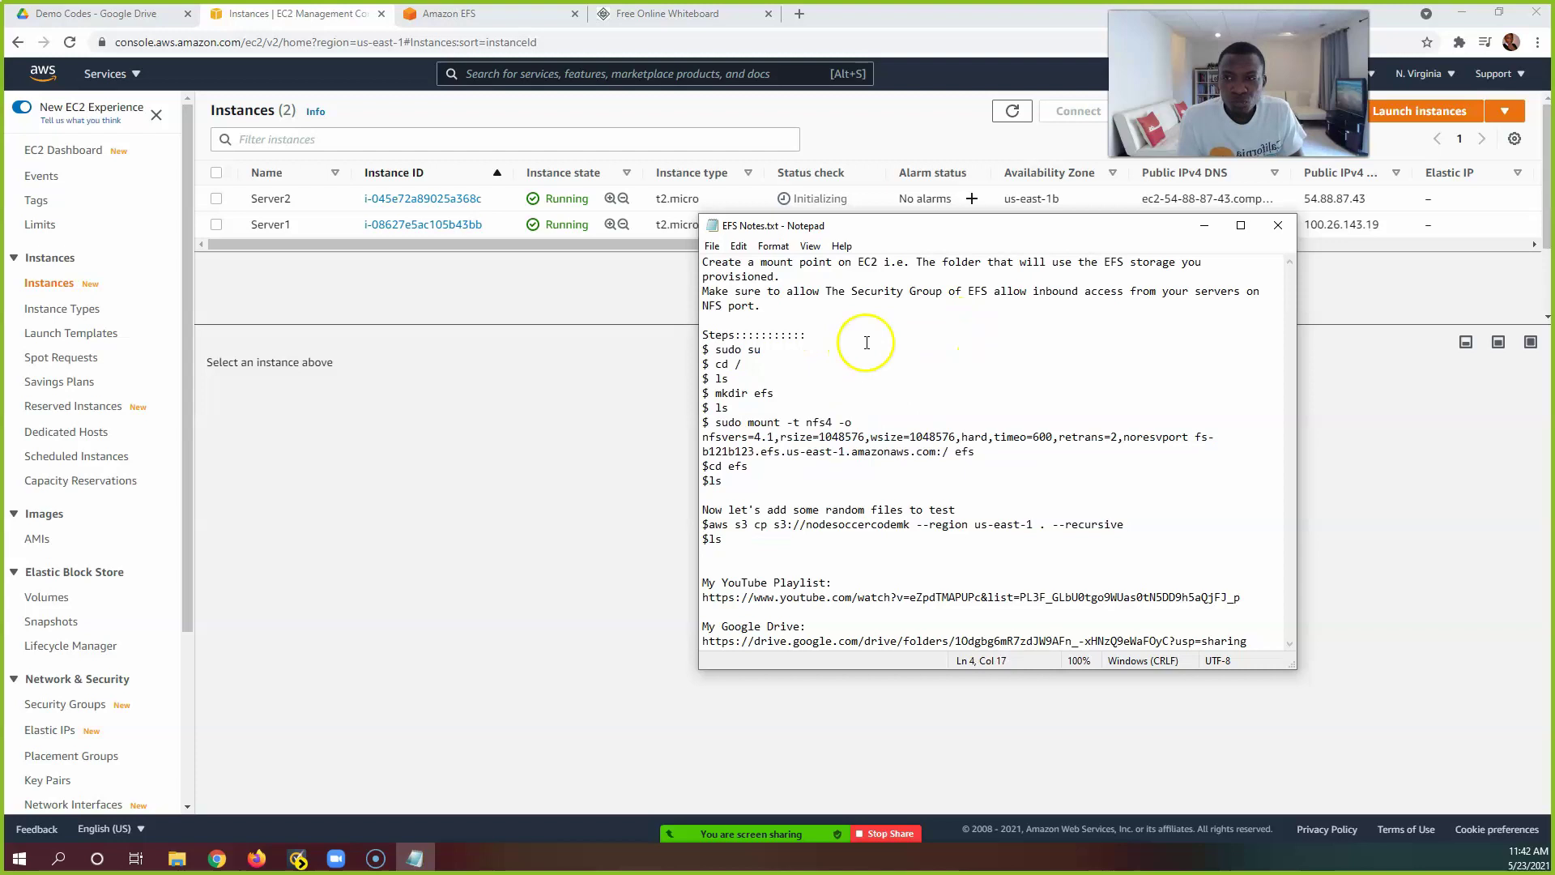
left_click(89, 21)
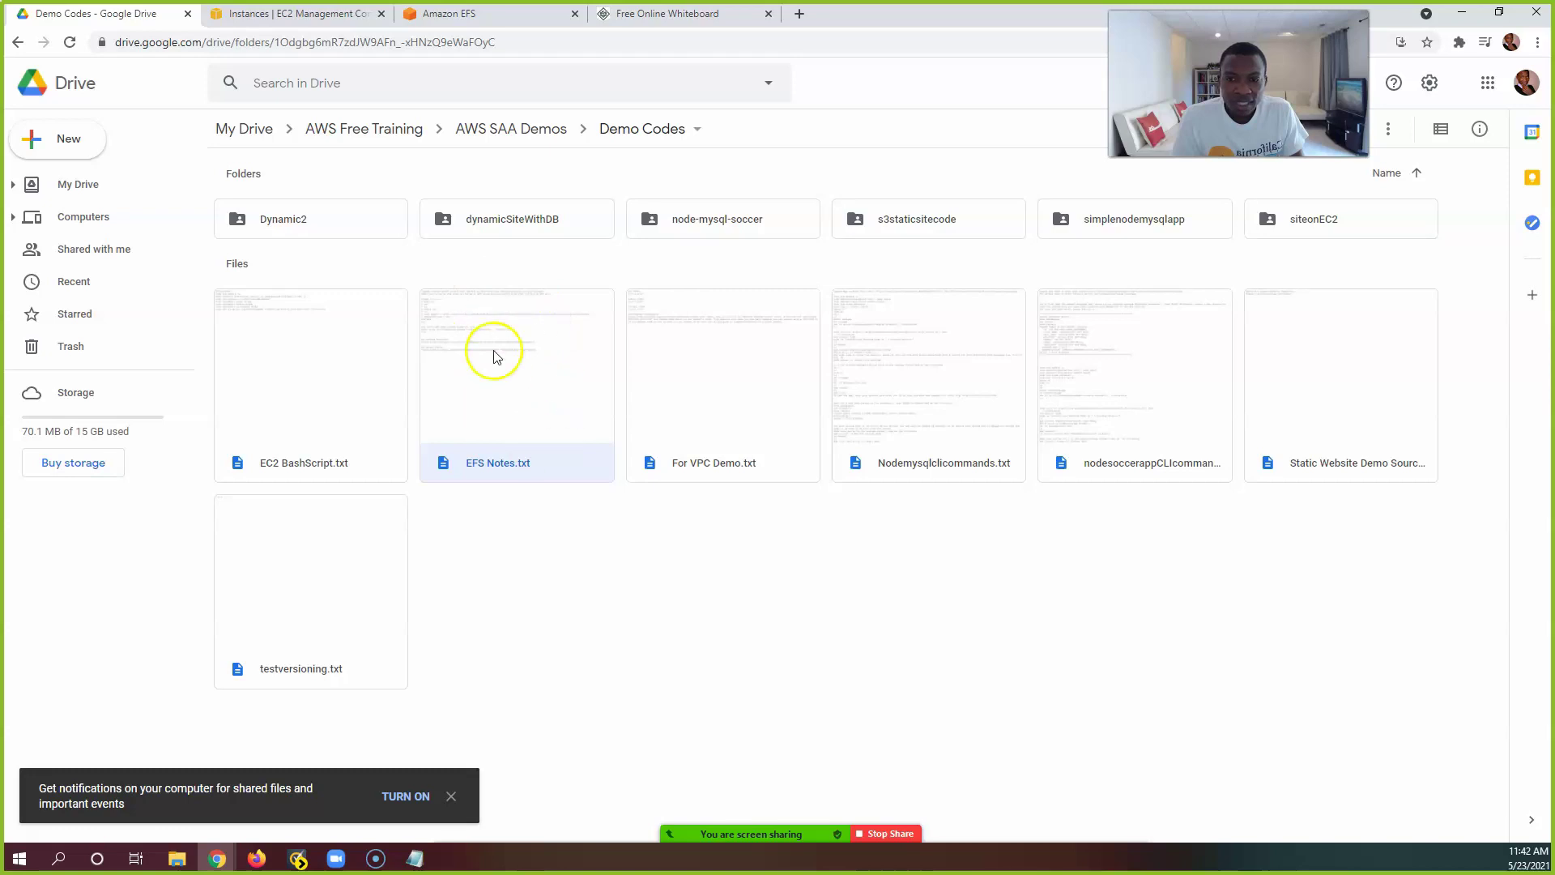
Step: Select the Google Drive link in EFS Notes, then snap Notepad to the right half and Chrome to the left
left_click(415, 857)
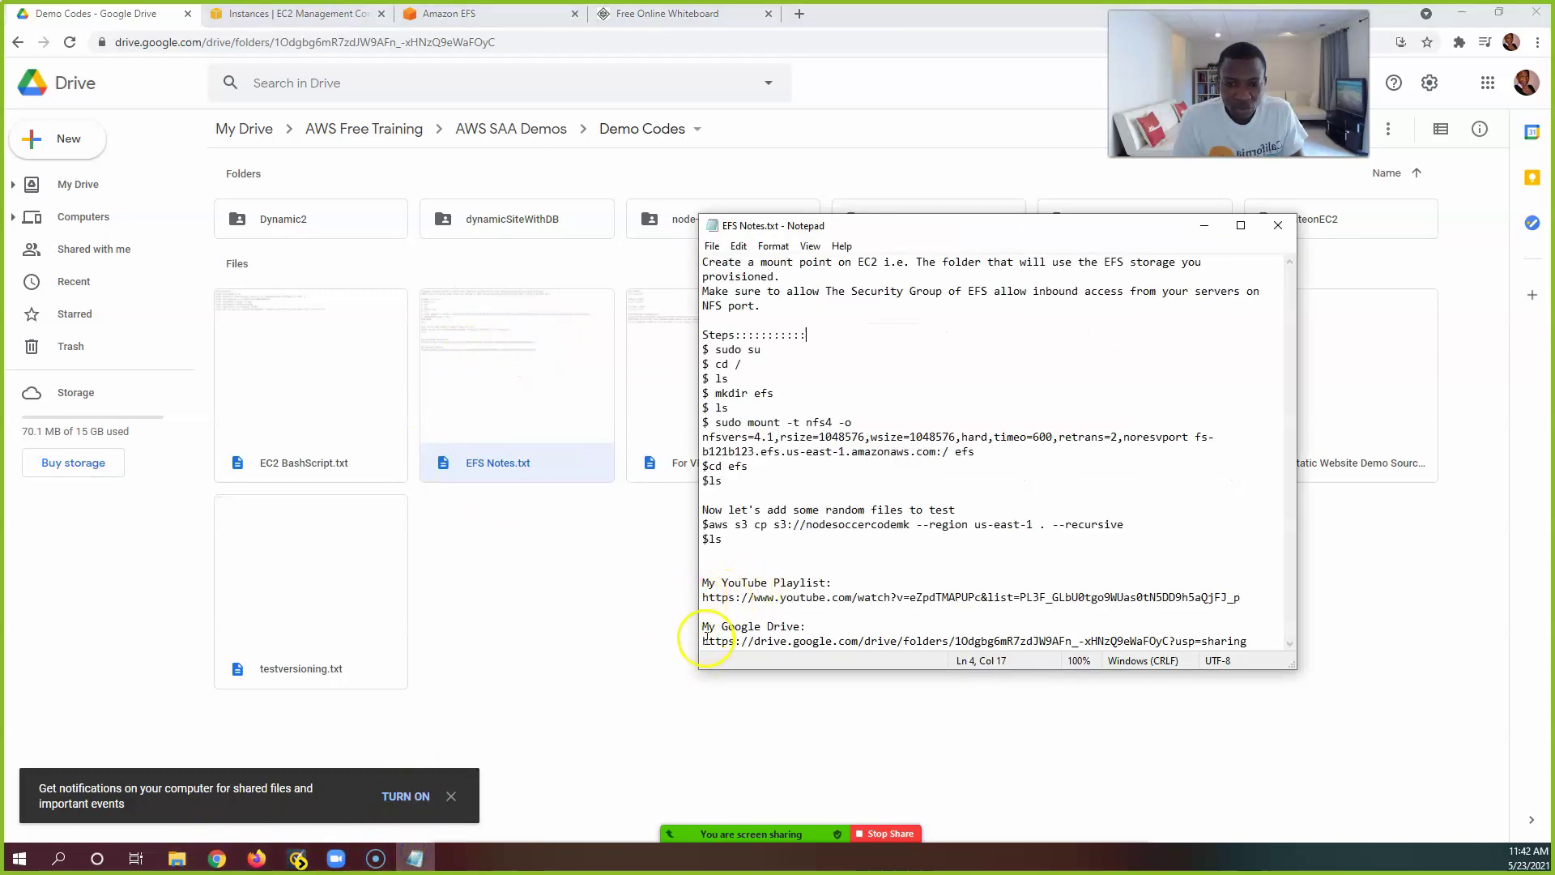
left_click_drag(706, 641, 1252, 643)
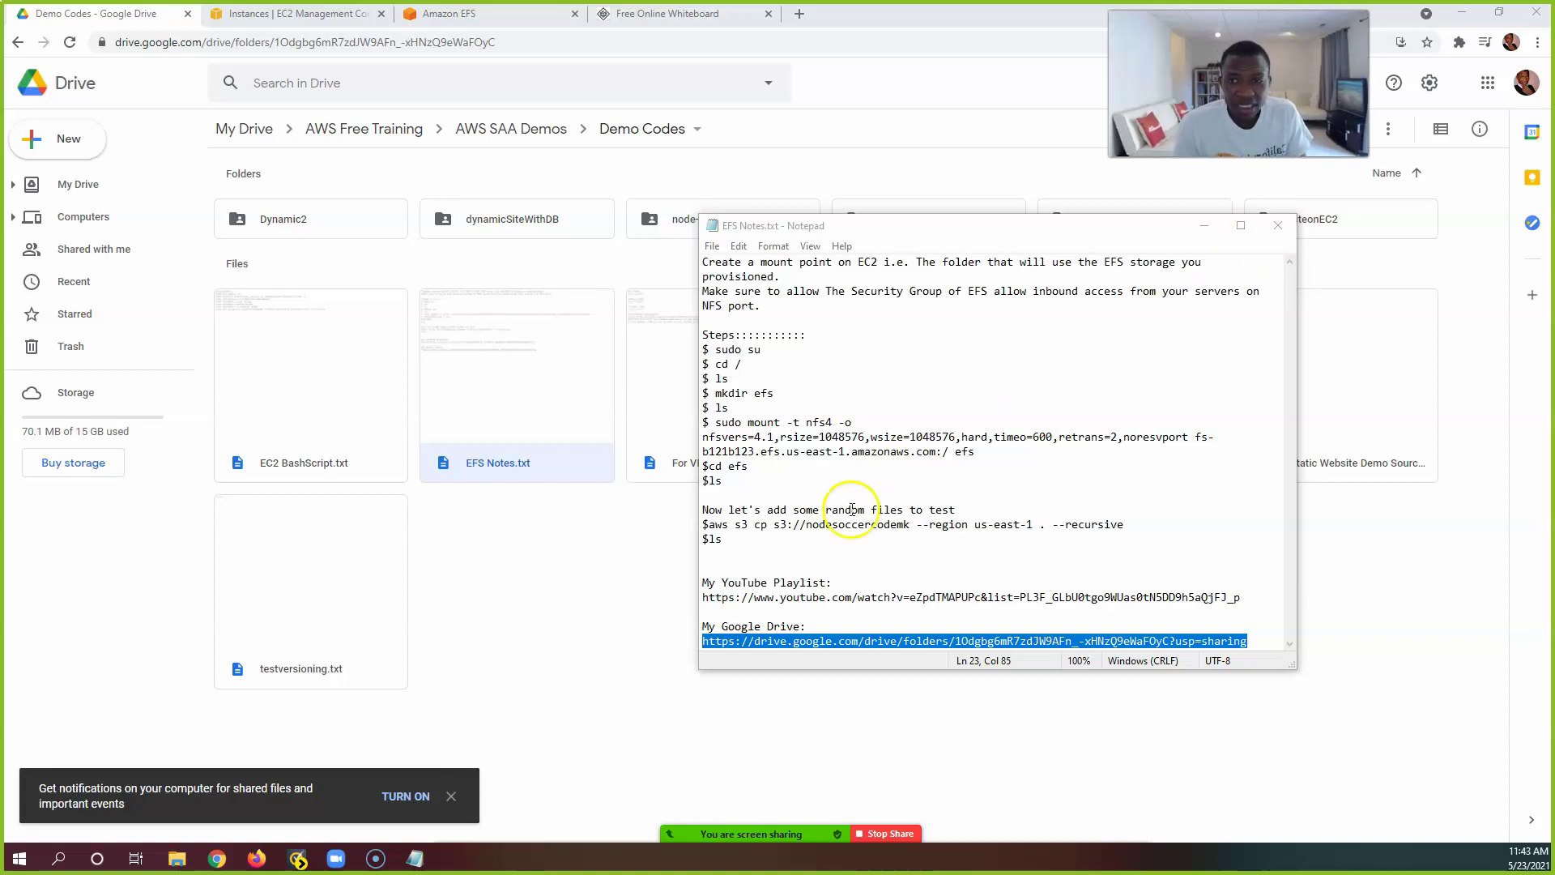
left_click(597, 618)
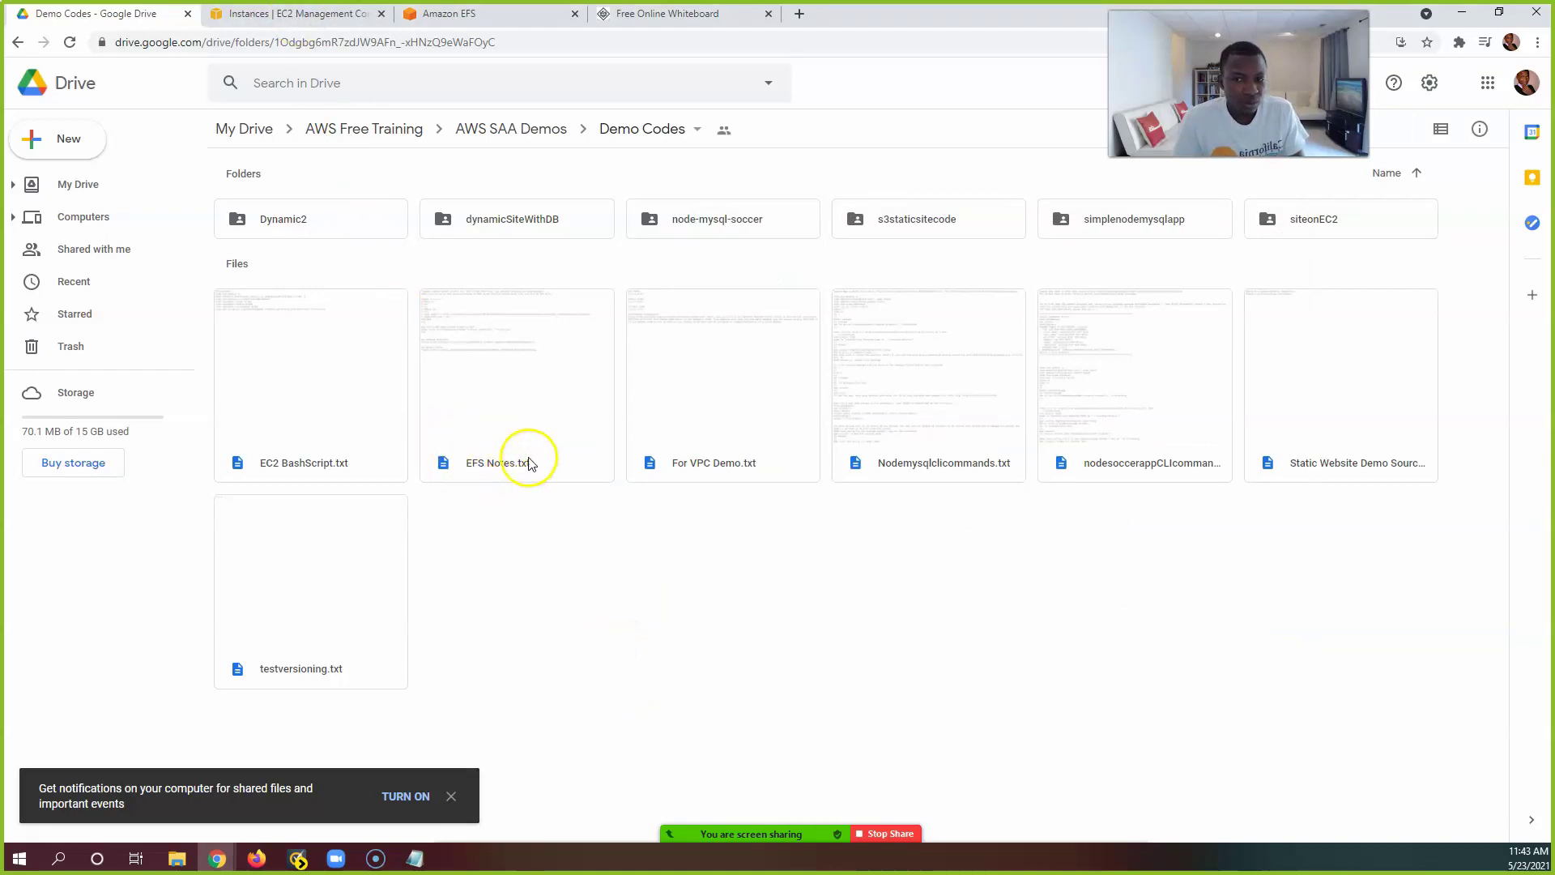
left_click(412, 862)
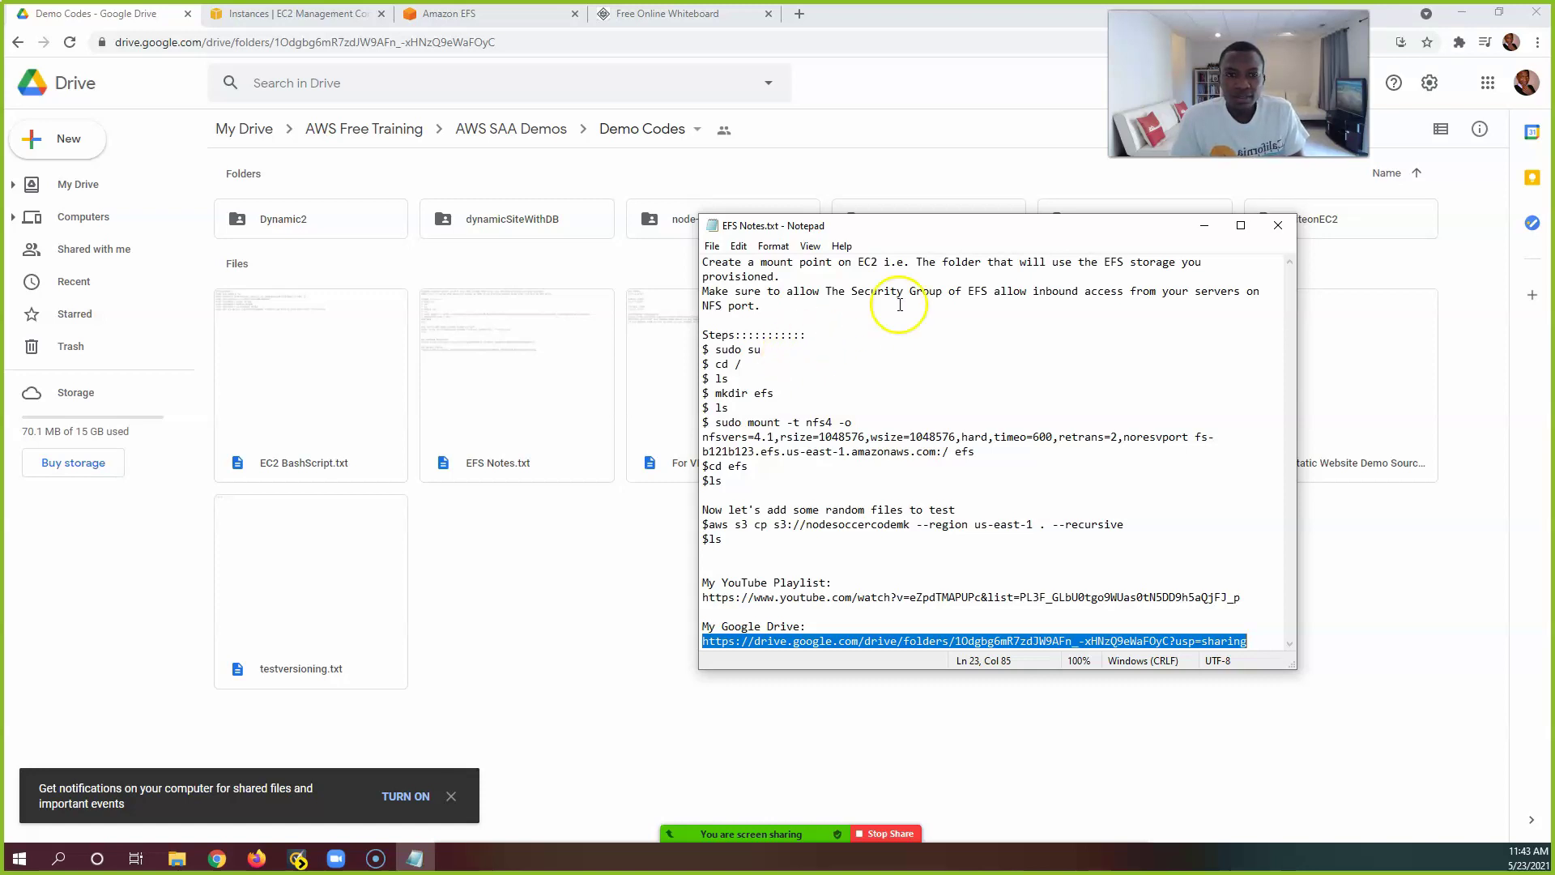
left_click(1241, 226)
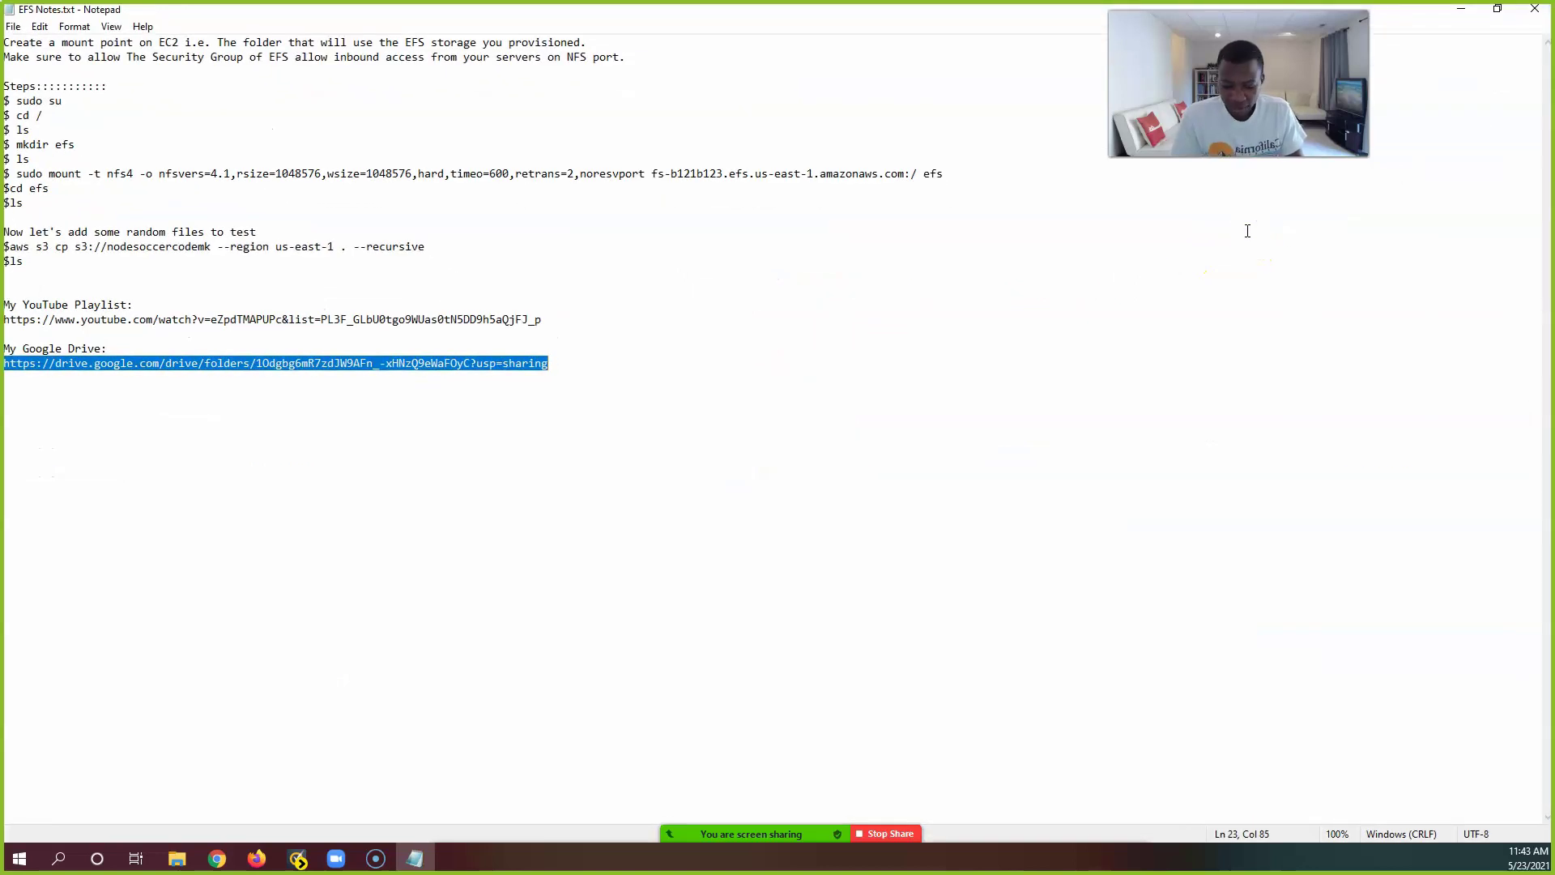
key("super+Right")
left_click(382, 205)
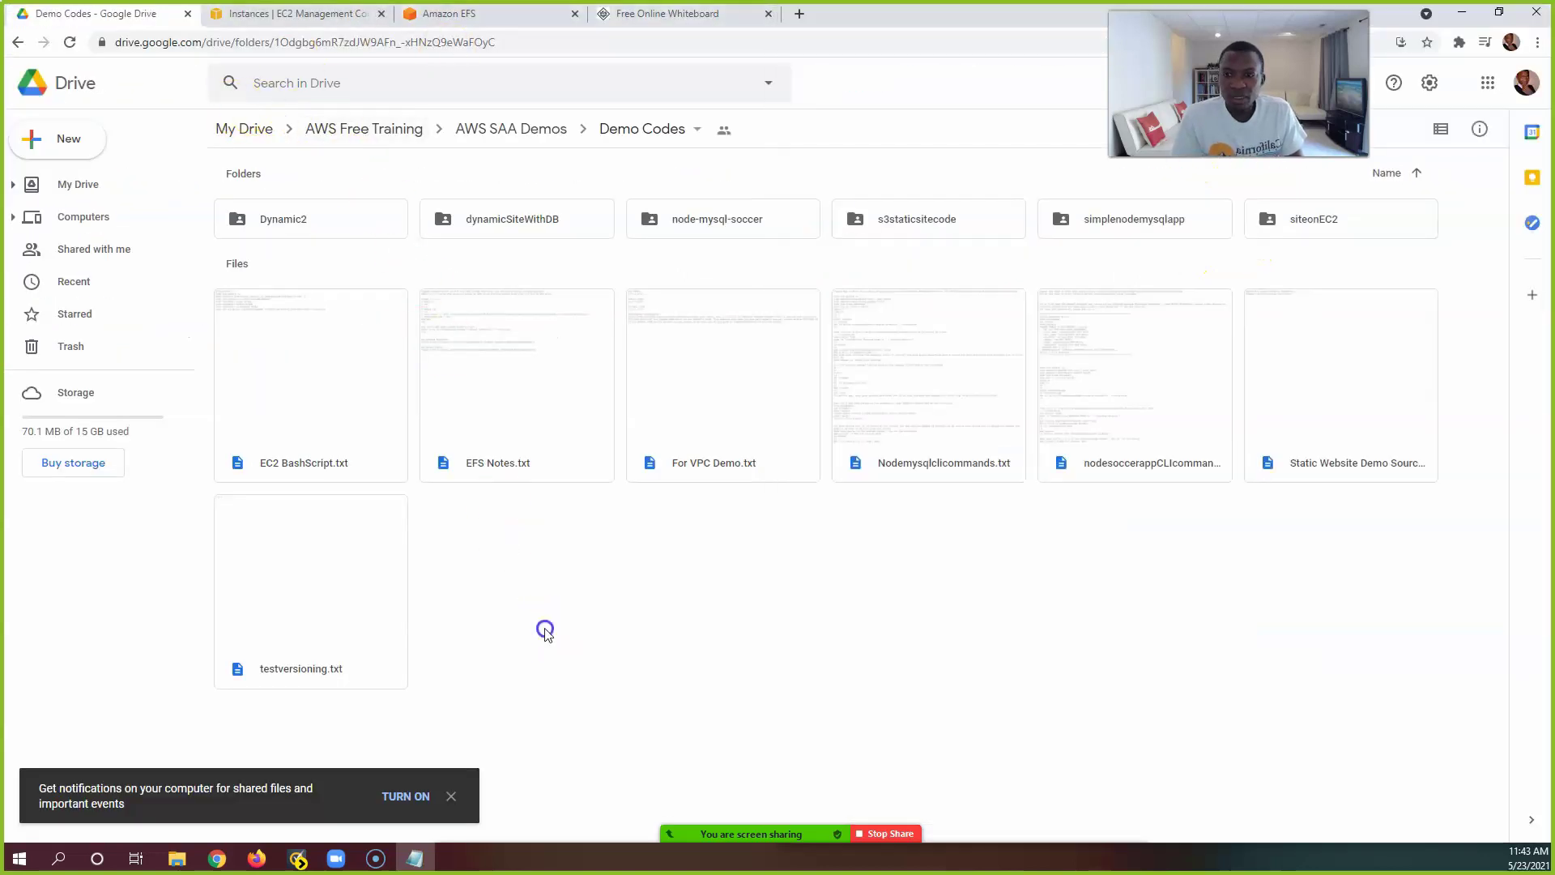
key("super+Left")
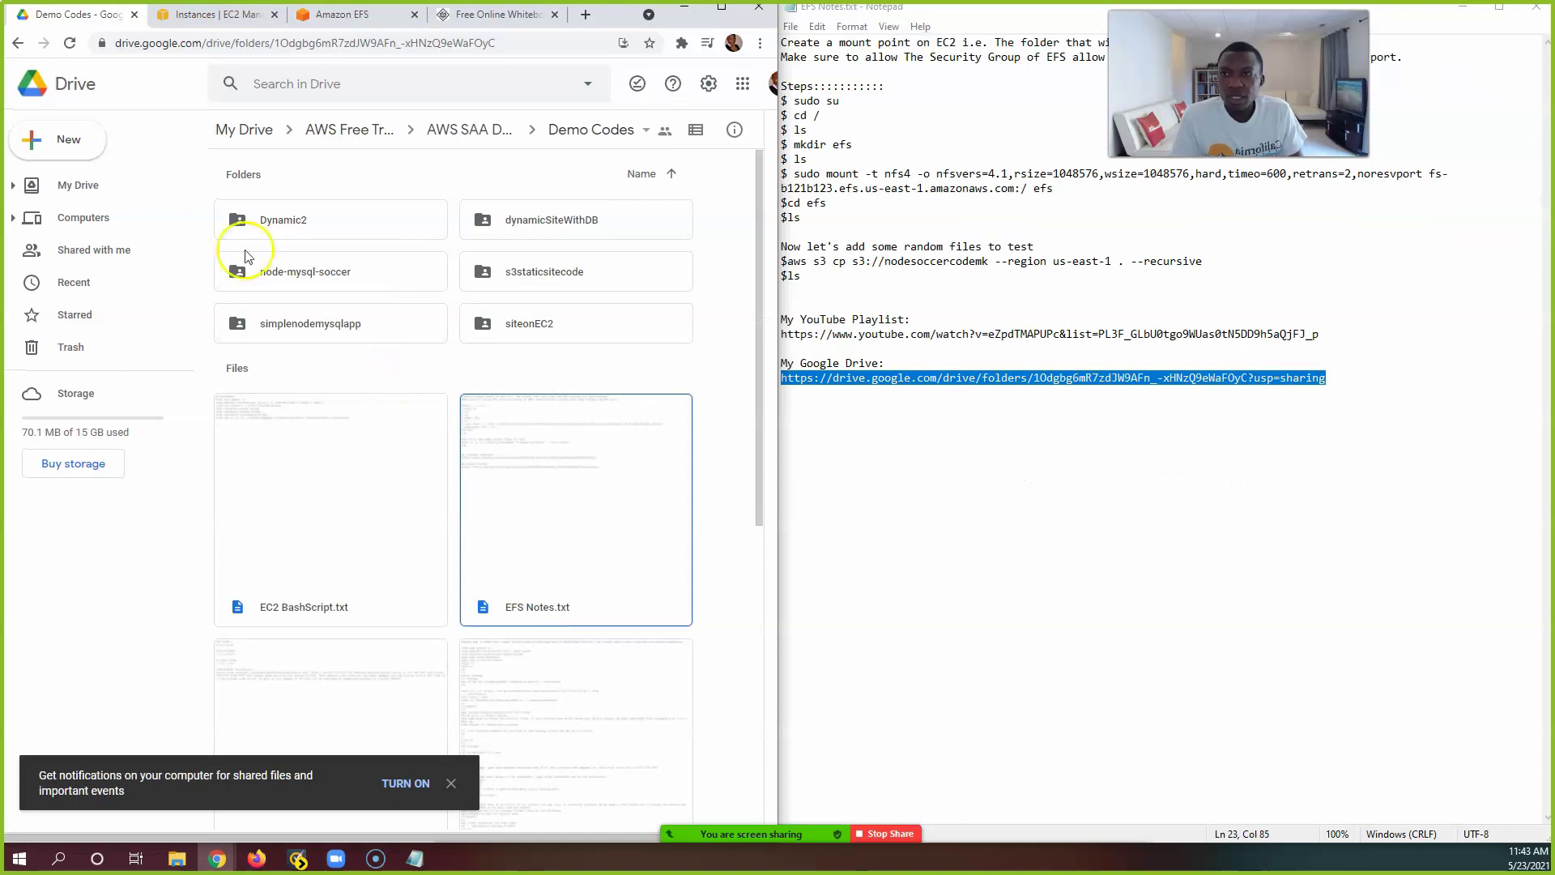
Step: Select Server1 in the EC2 Instances list to show its running t2.micro summary
left_click(229, 16)
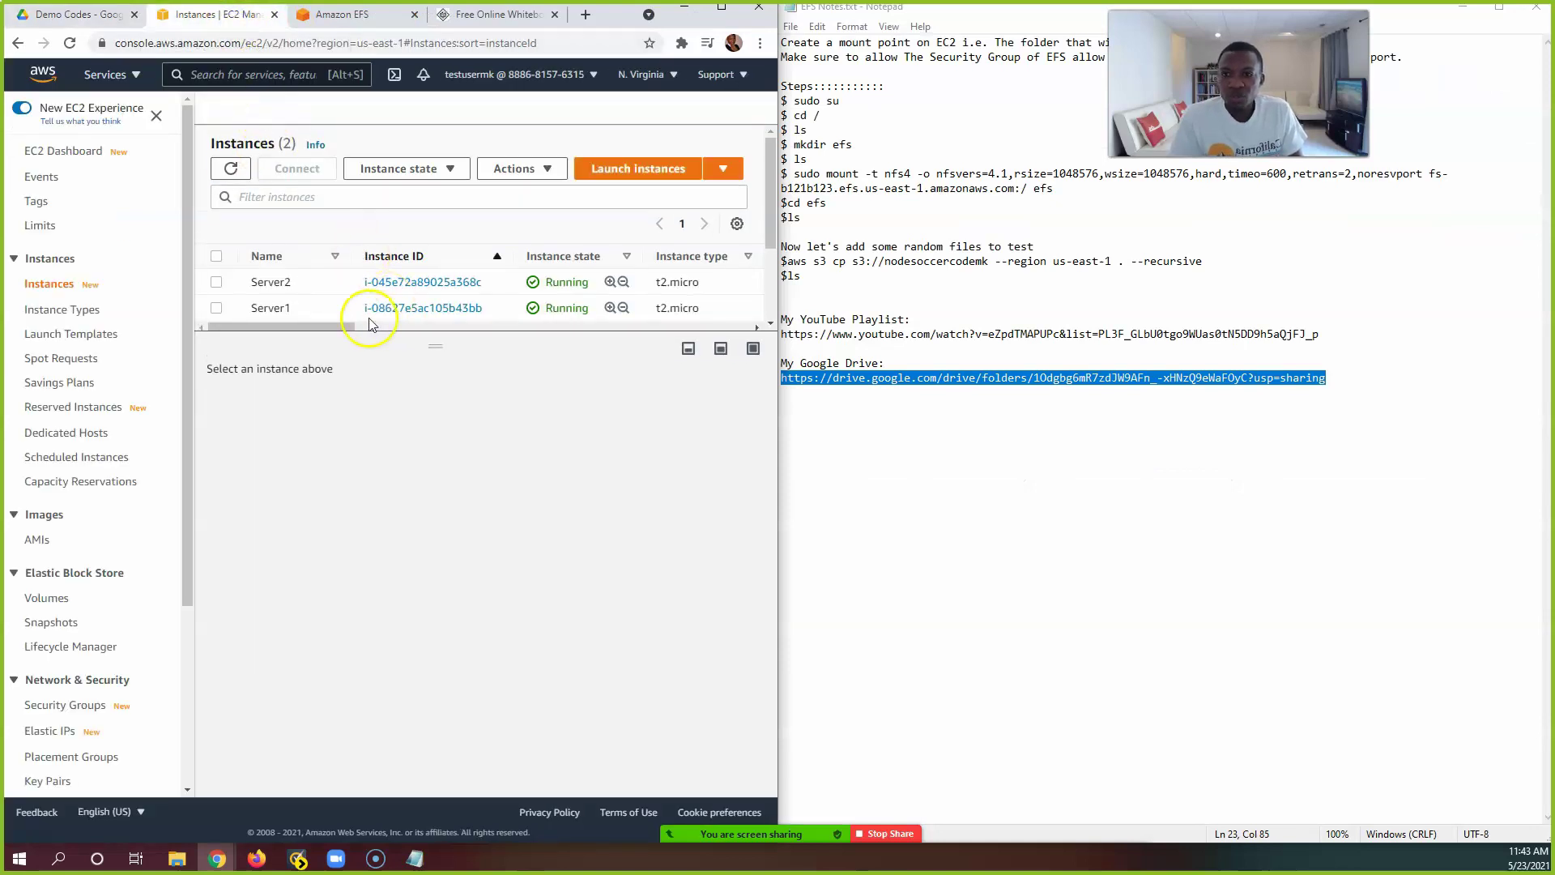
left_click(216, 308)
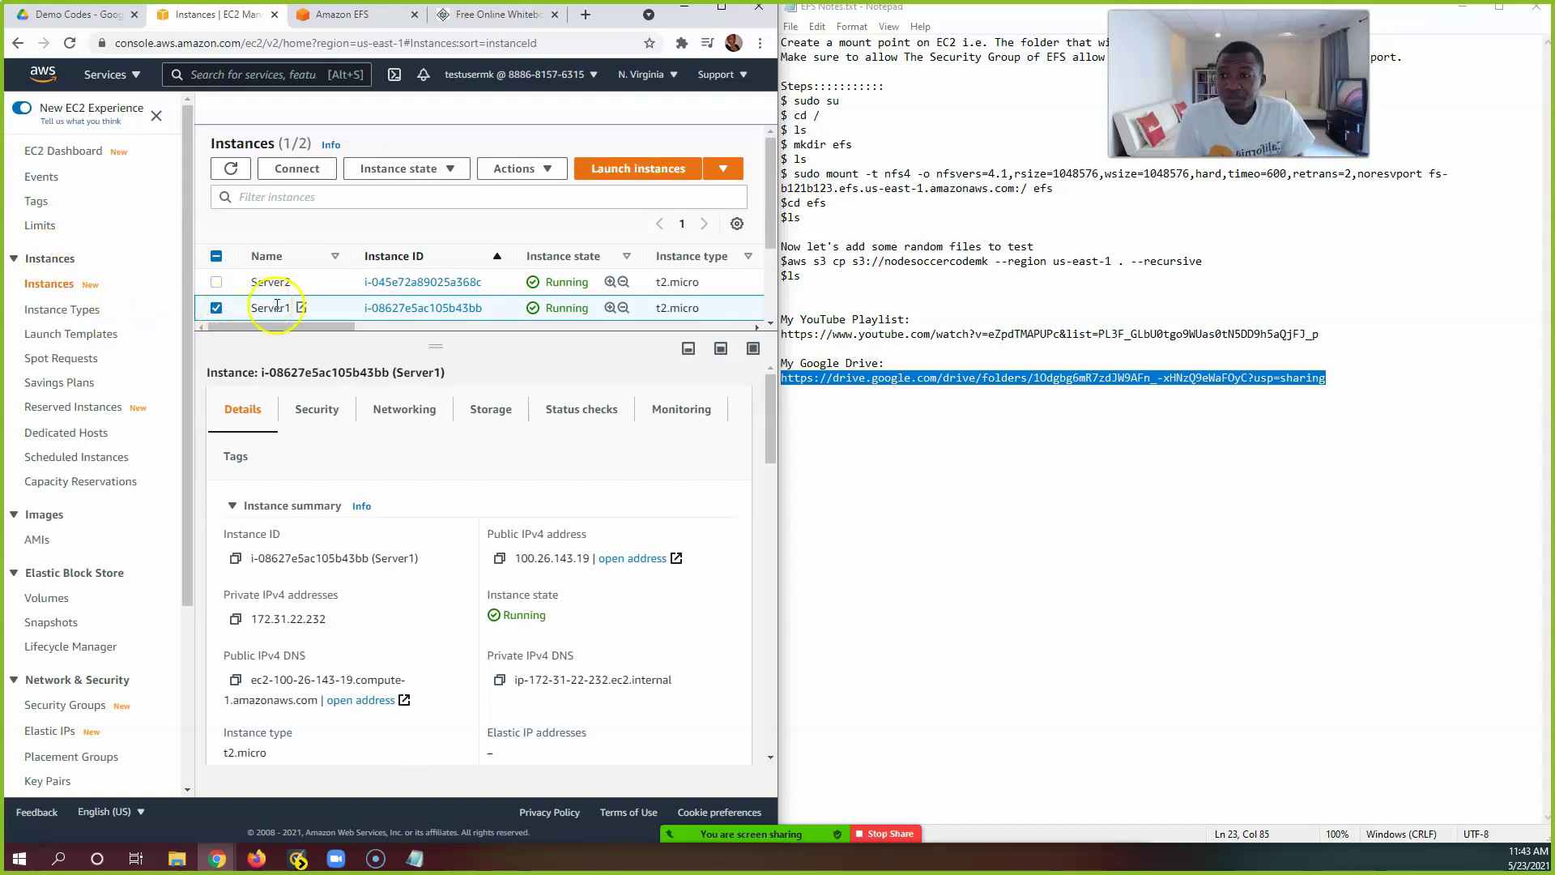
Step: Try connecting to Server1 through Session Manager, which hits the expired session
left_click(298, 170)
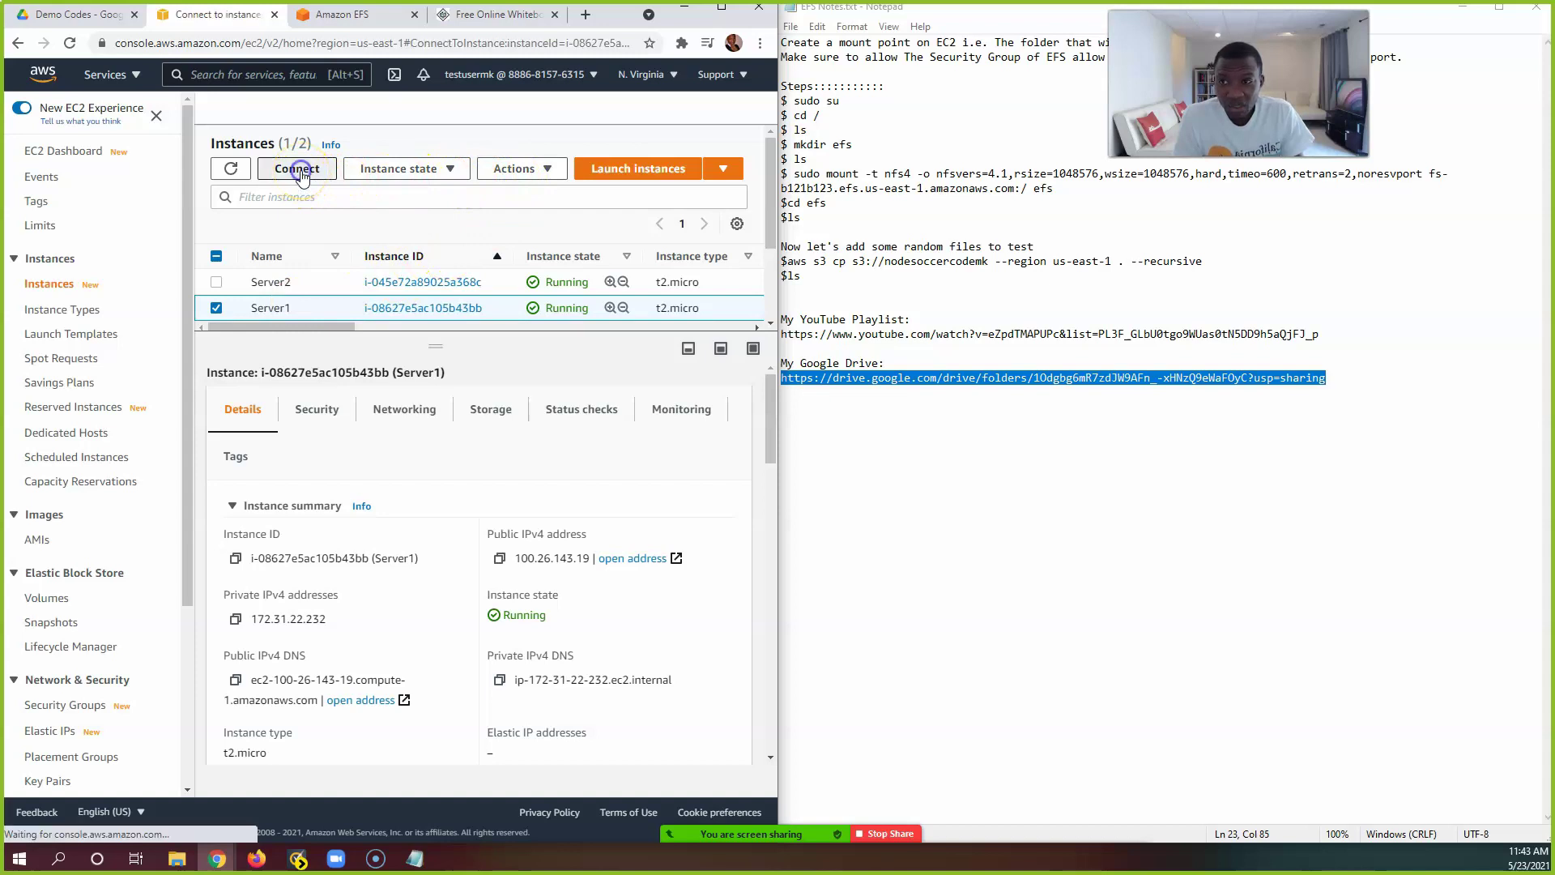
left_click(276, 247)
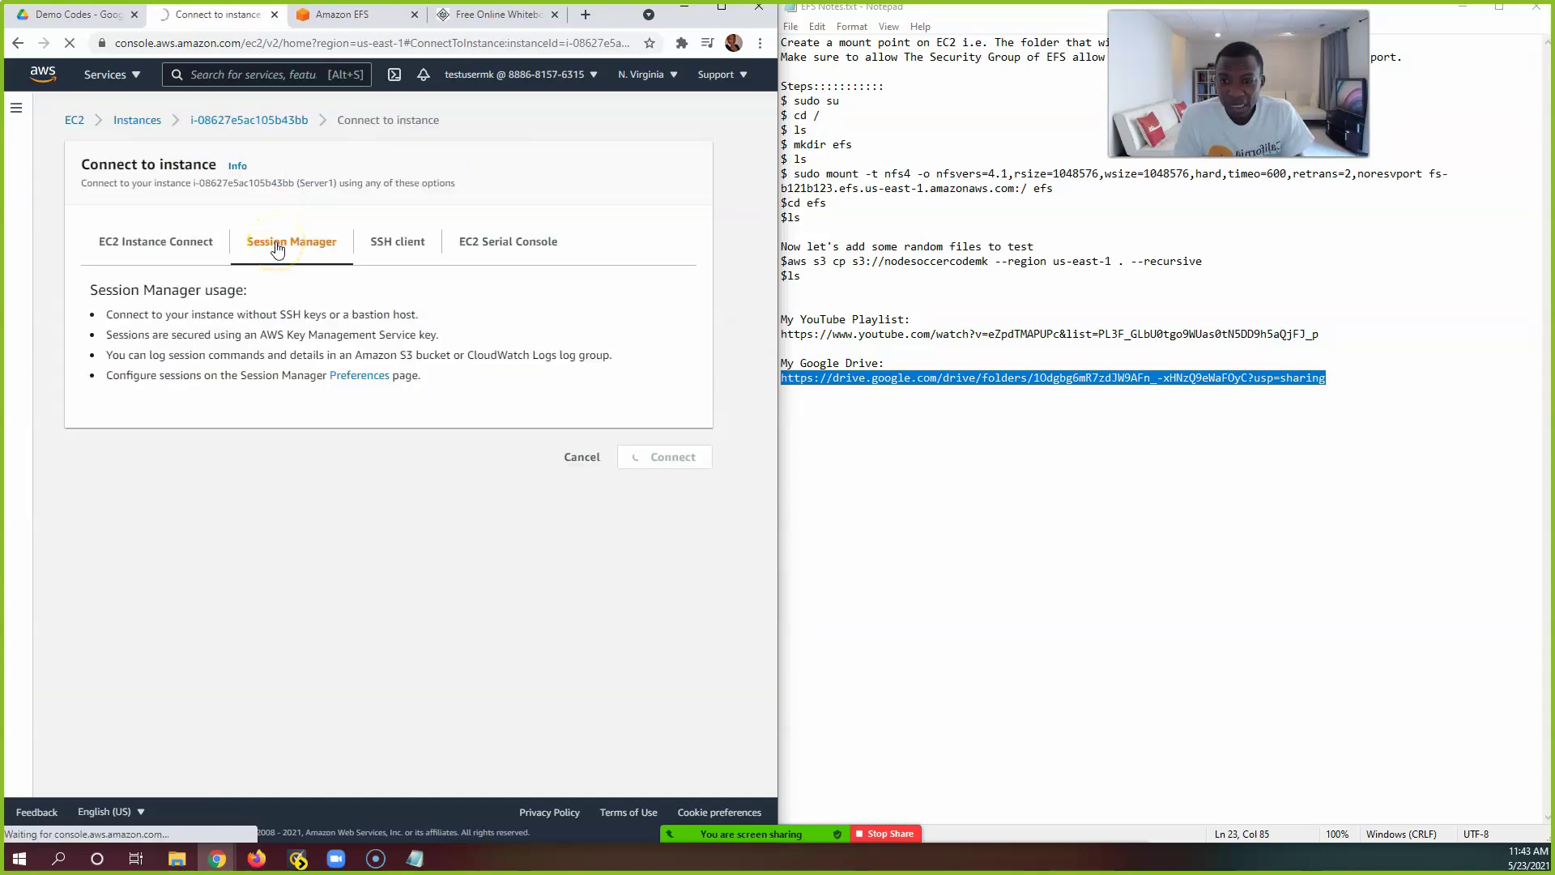
left_click(310, 251)
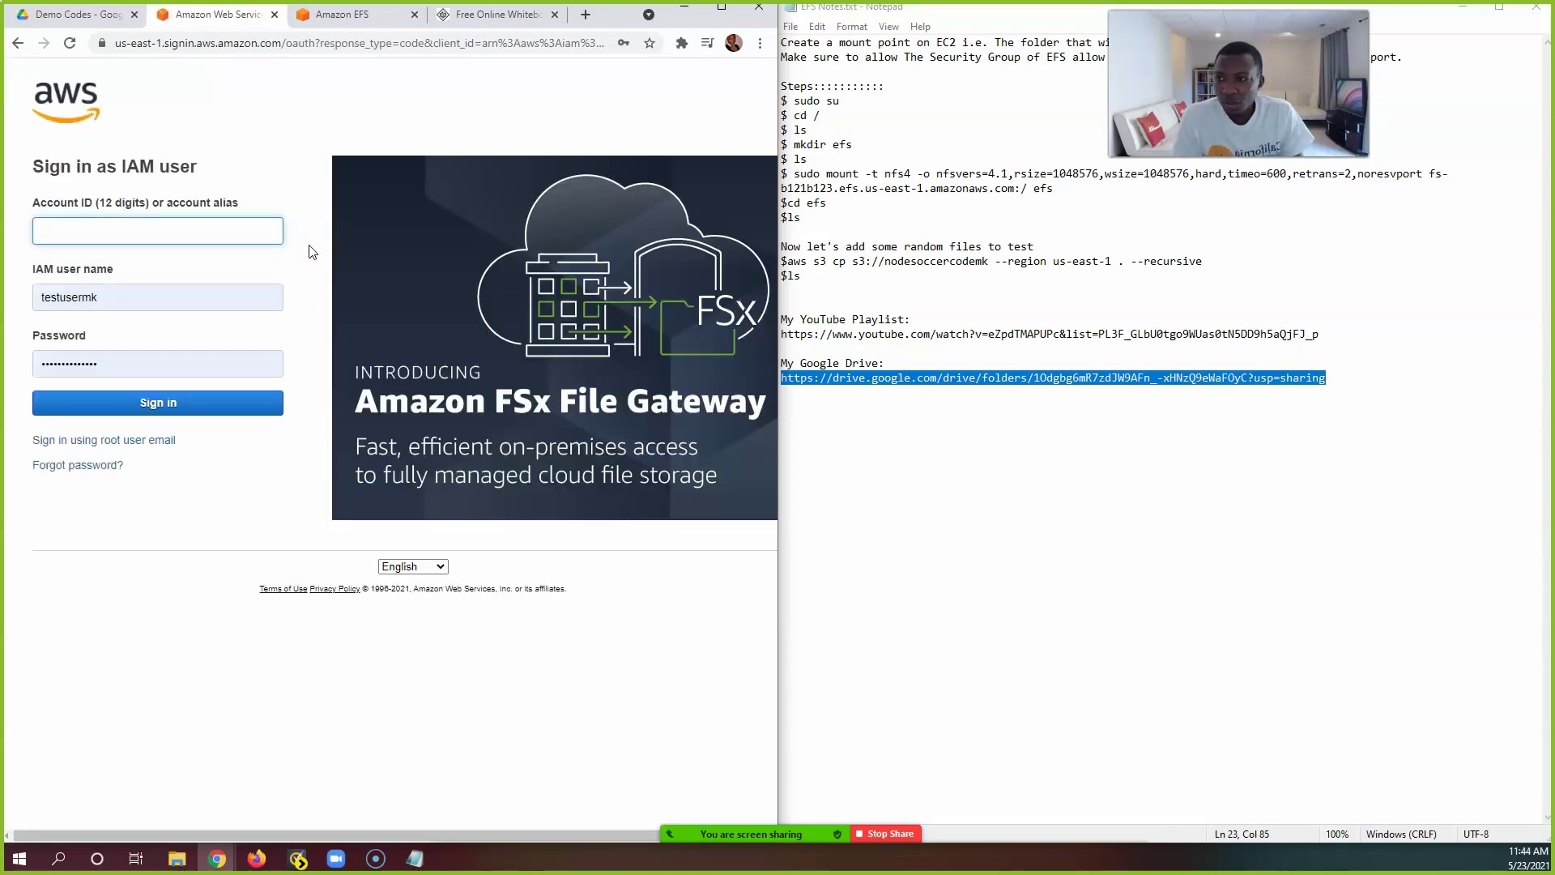
Step: Sign back in as the IAM user, reload the Amazon EFS page, and return to the console home page
left_click(120, 235)
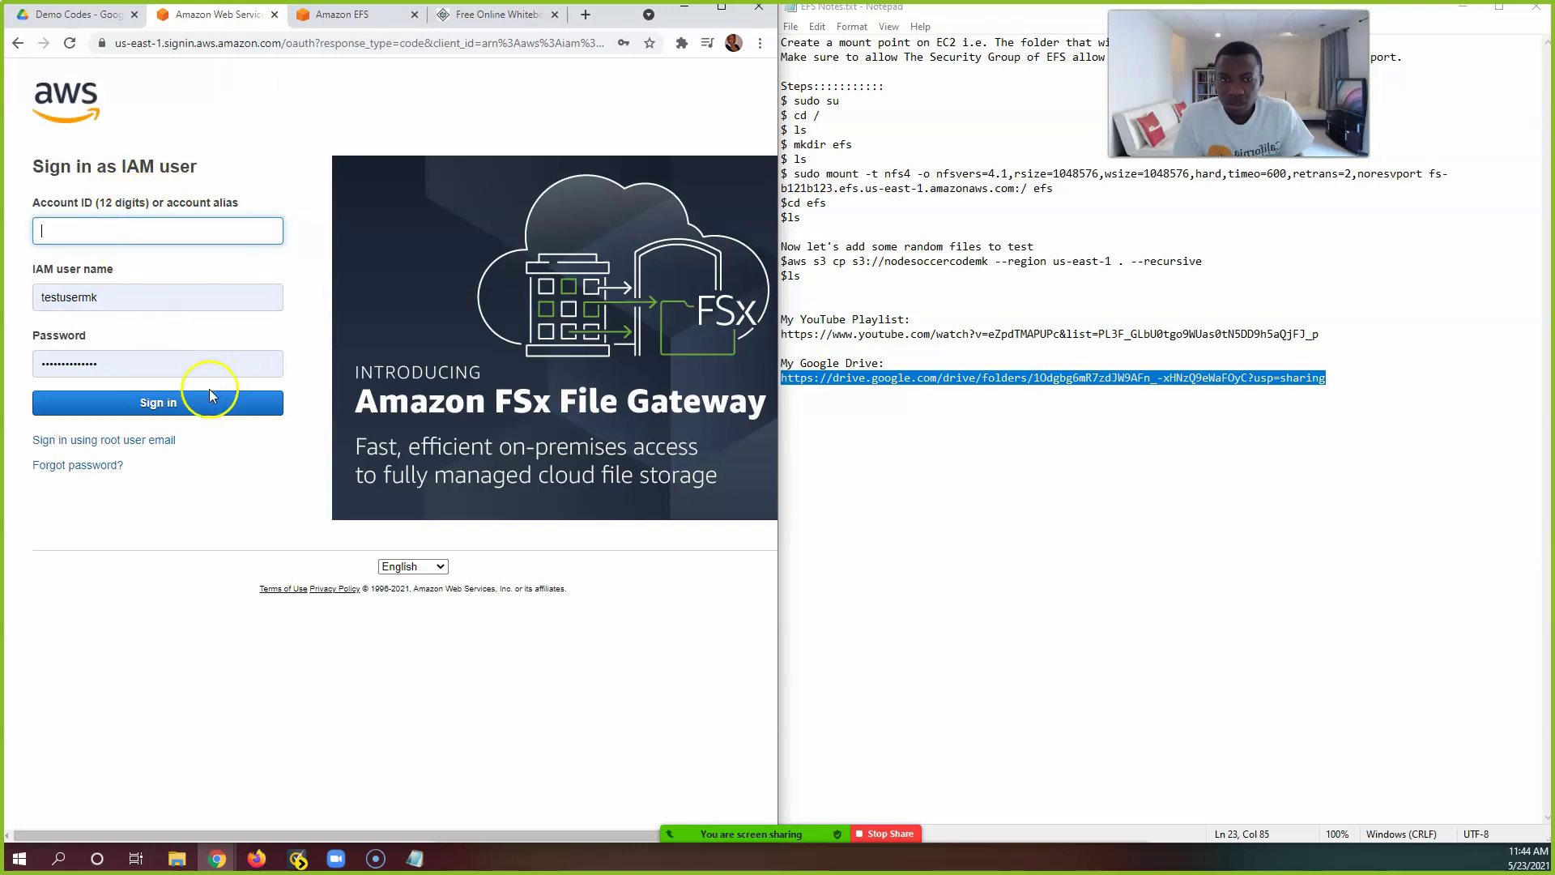
left_click(177, 858)
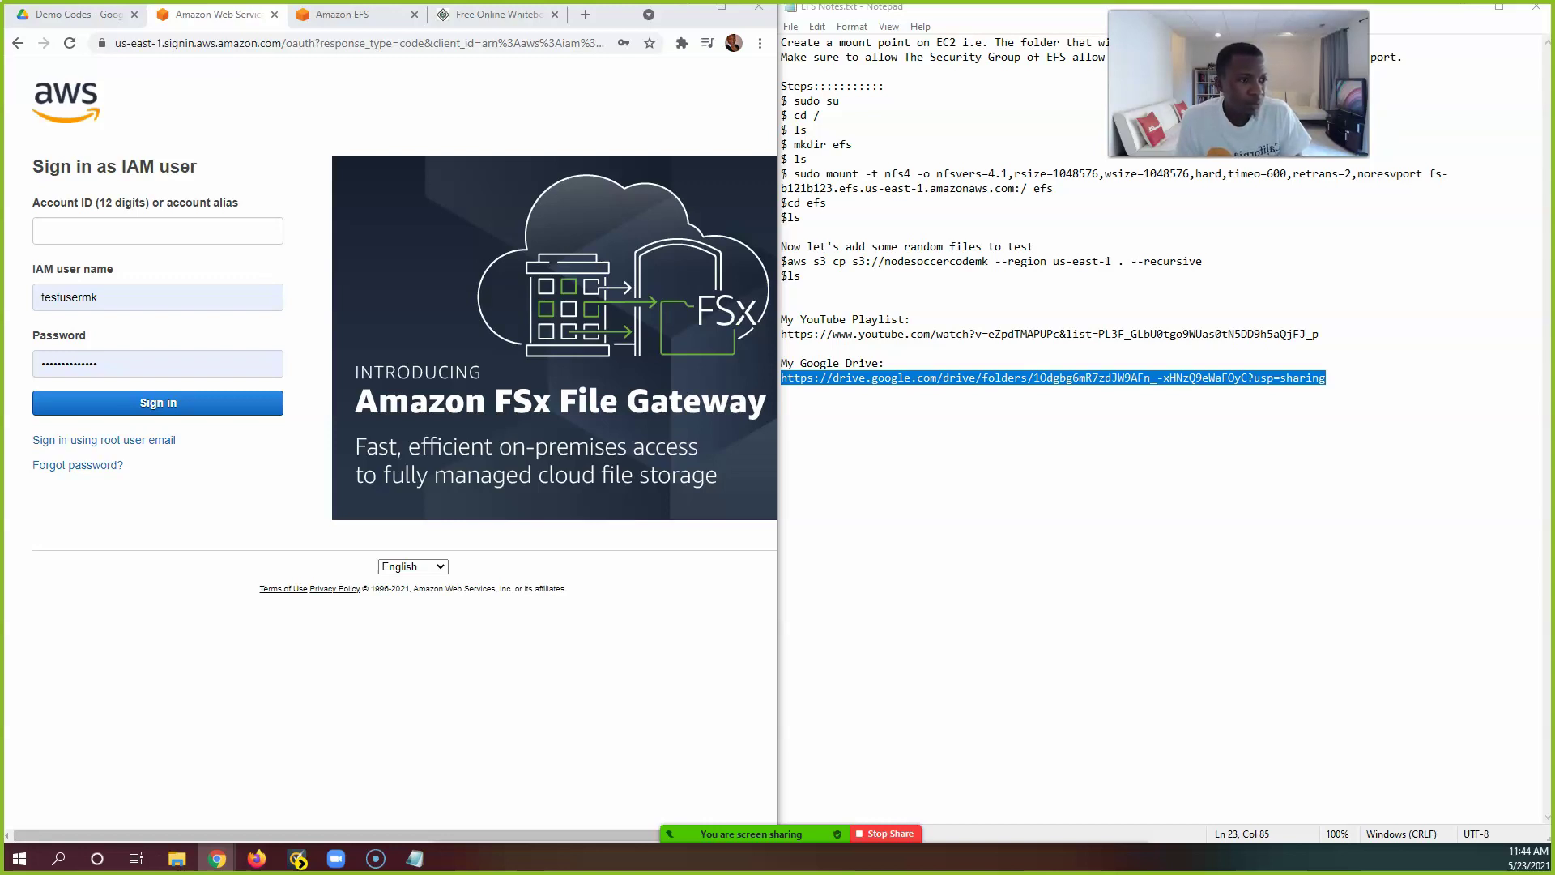
left_click_drag(1181, 179, 219, 21)
left_click(218, 14)
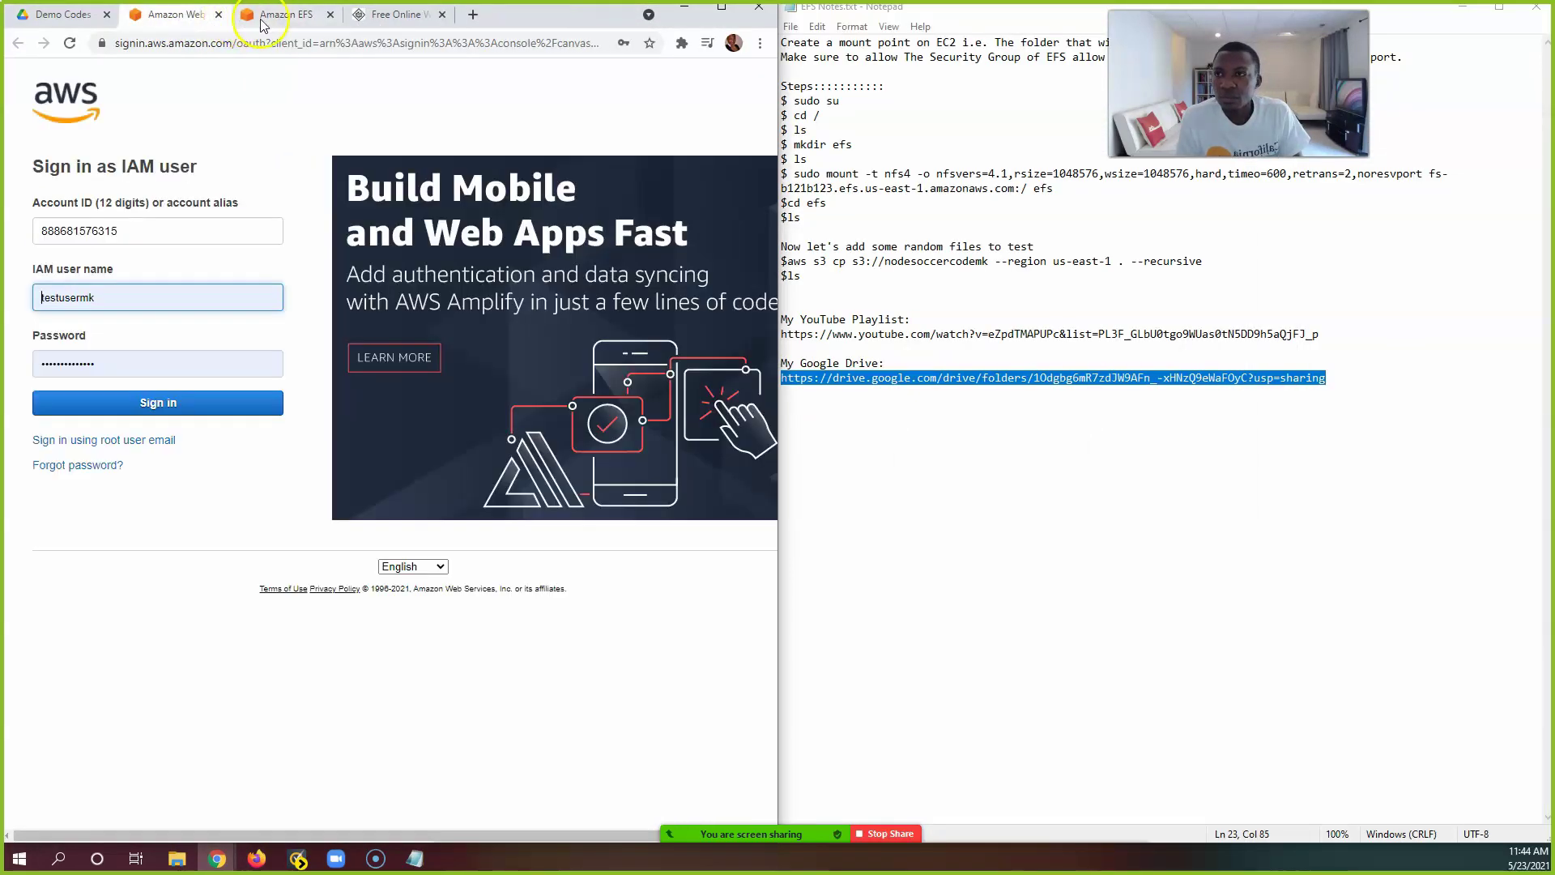
left_click(147, 404)
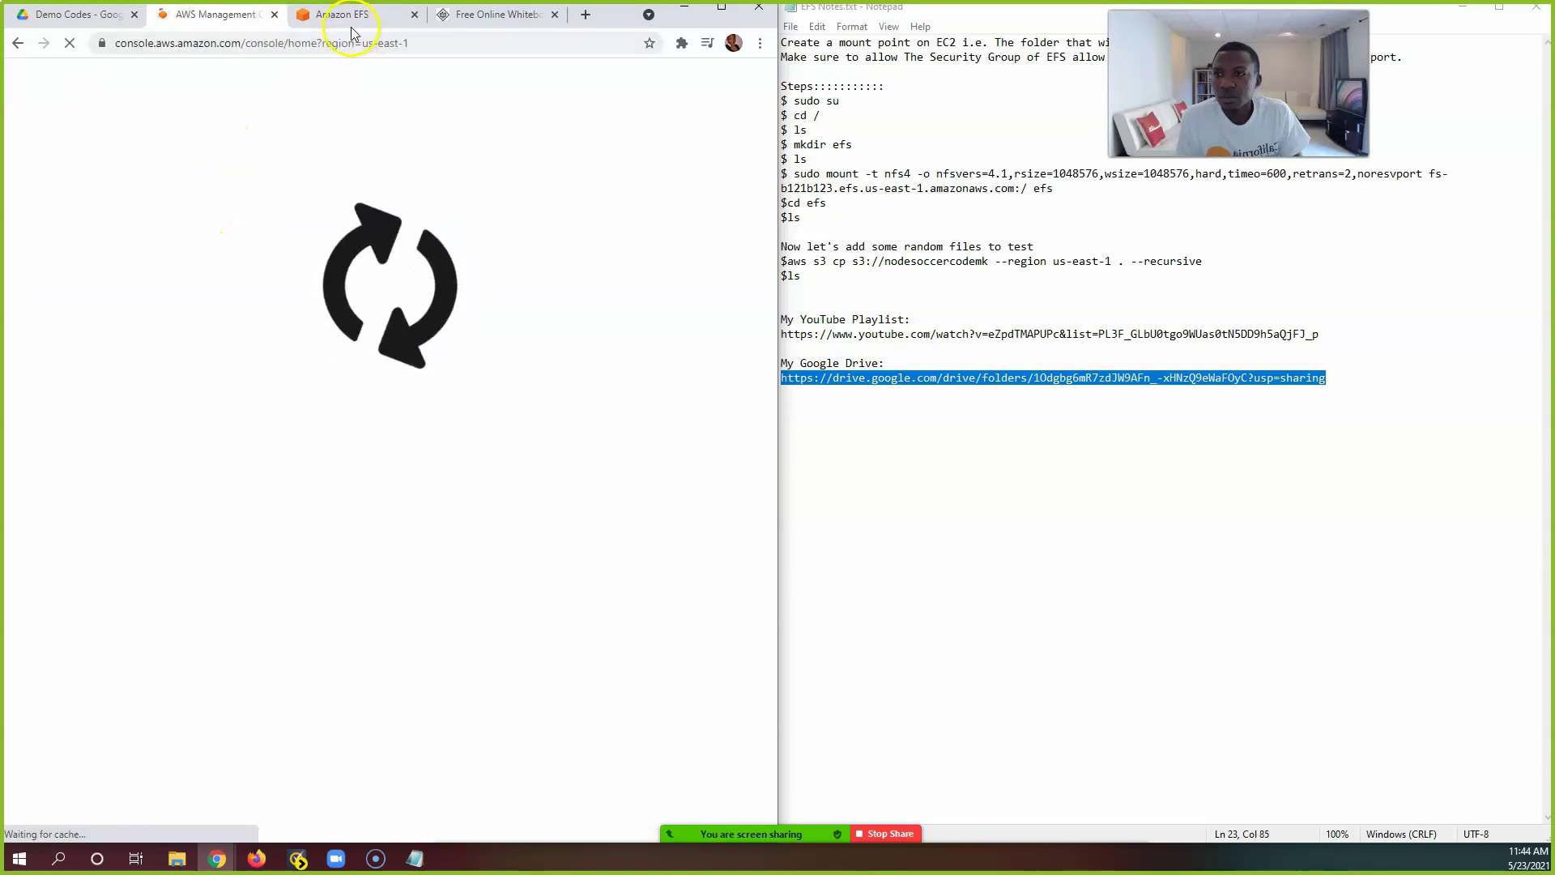
left_click(354, 18)
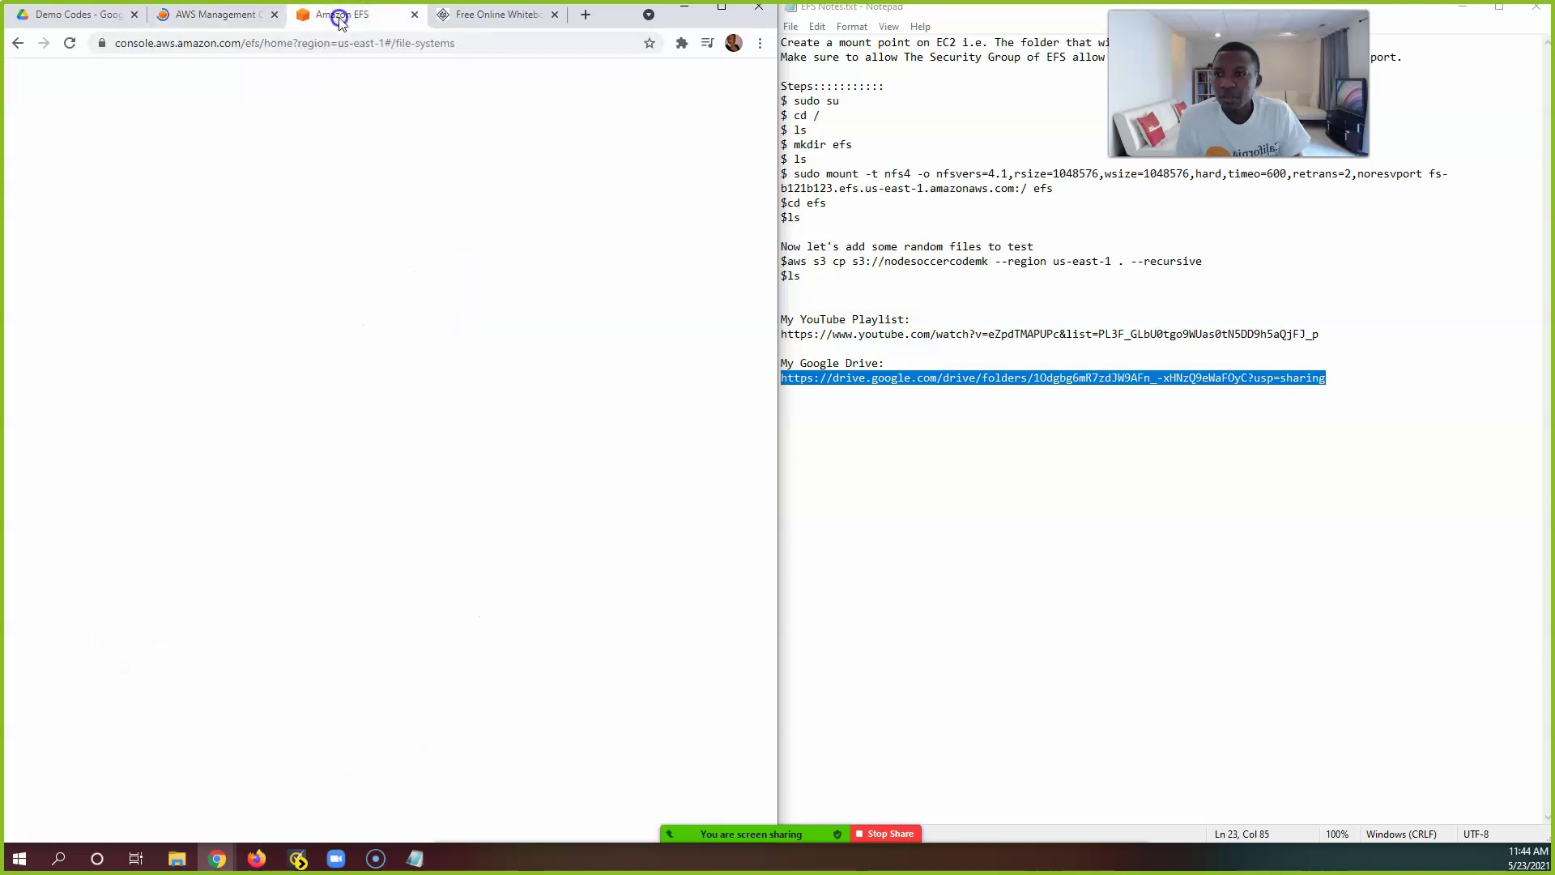
left_click(464, 499)
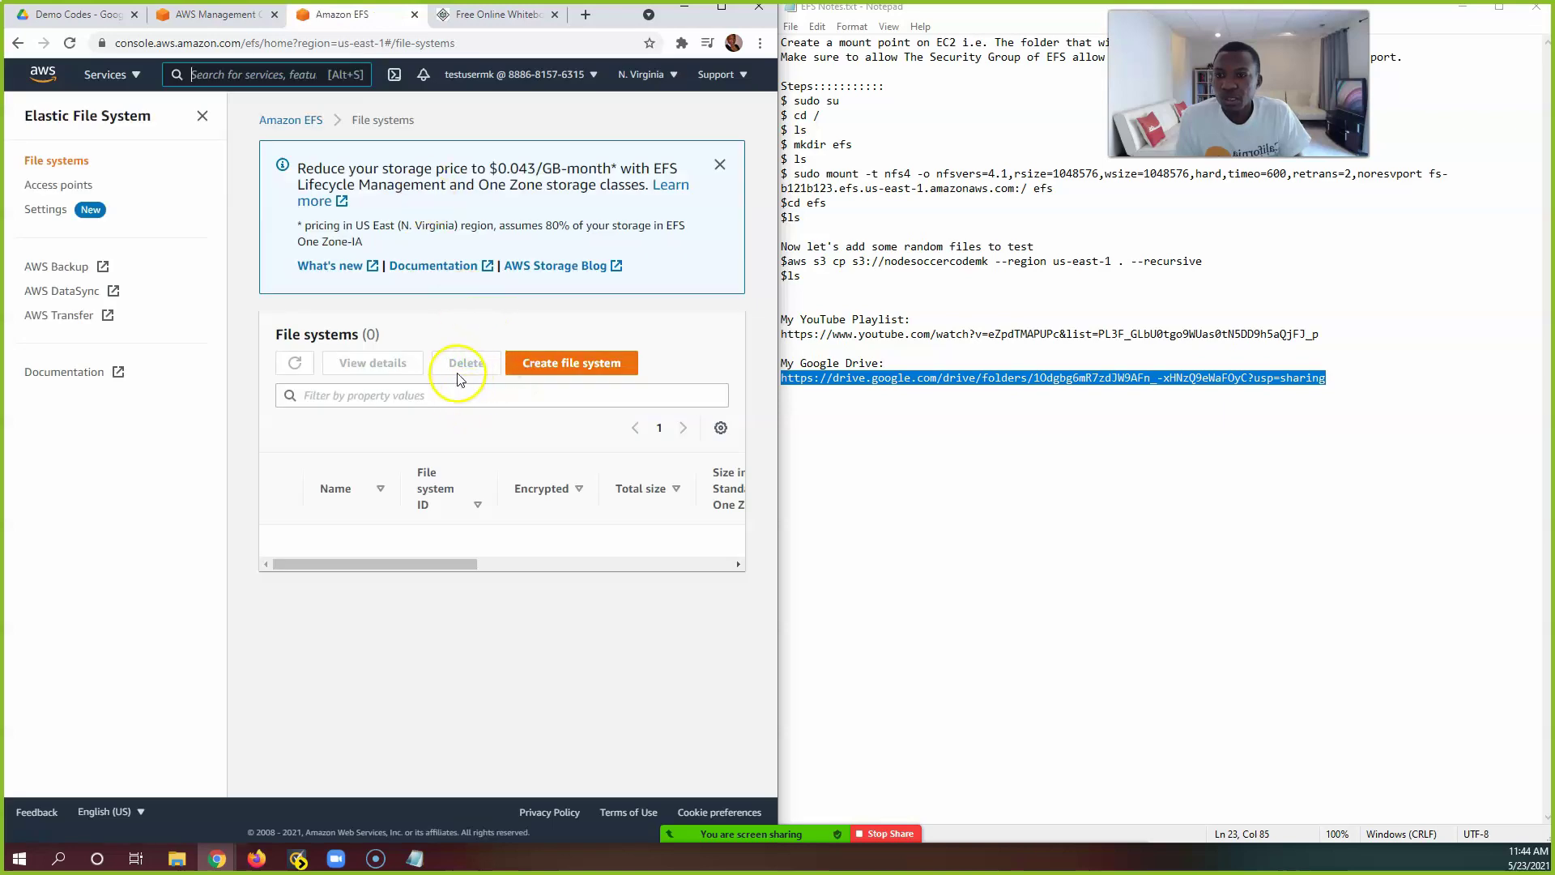
left_click(197, 11)
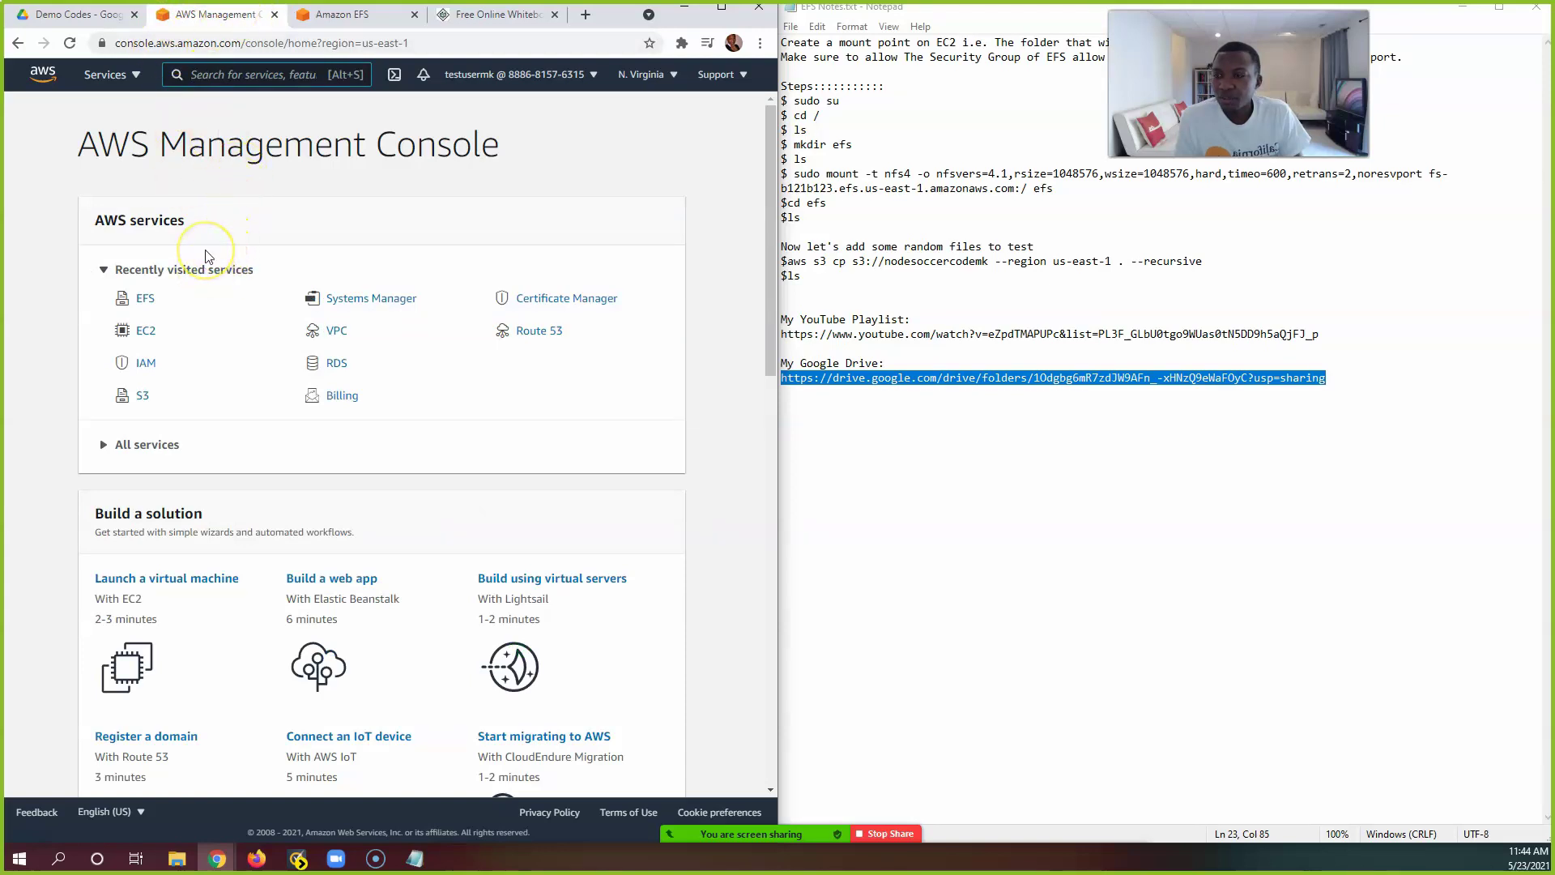
Step: Open EC2 Instances and enlarge the table so Server1 and Server2 both show
left_click(147, 332)
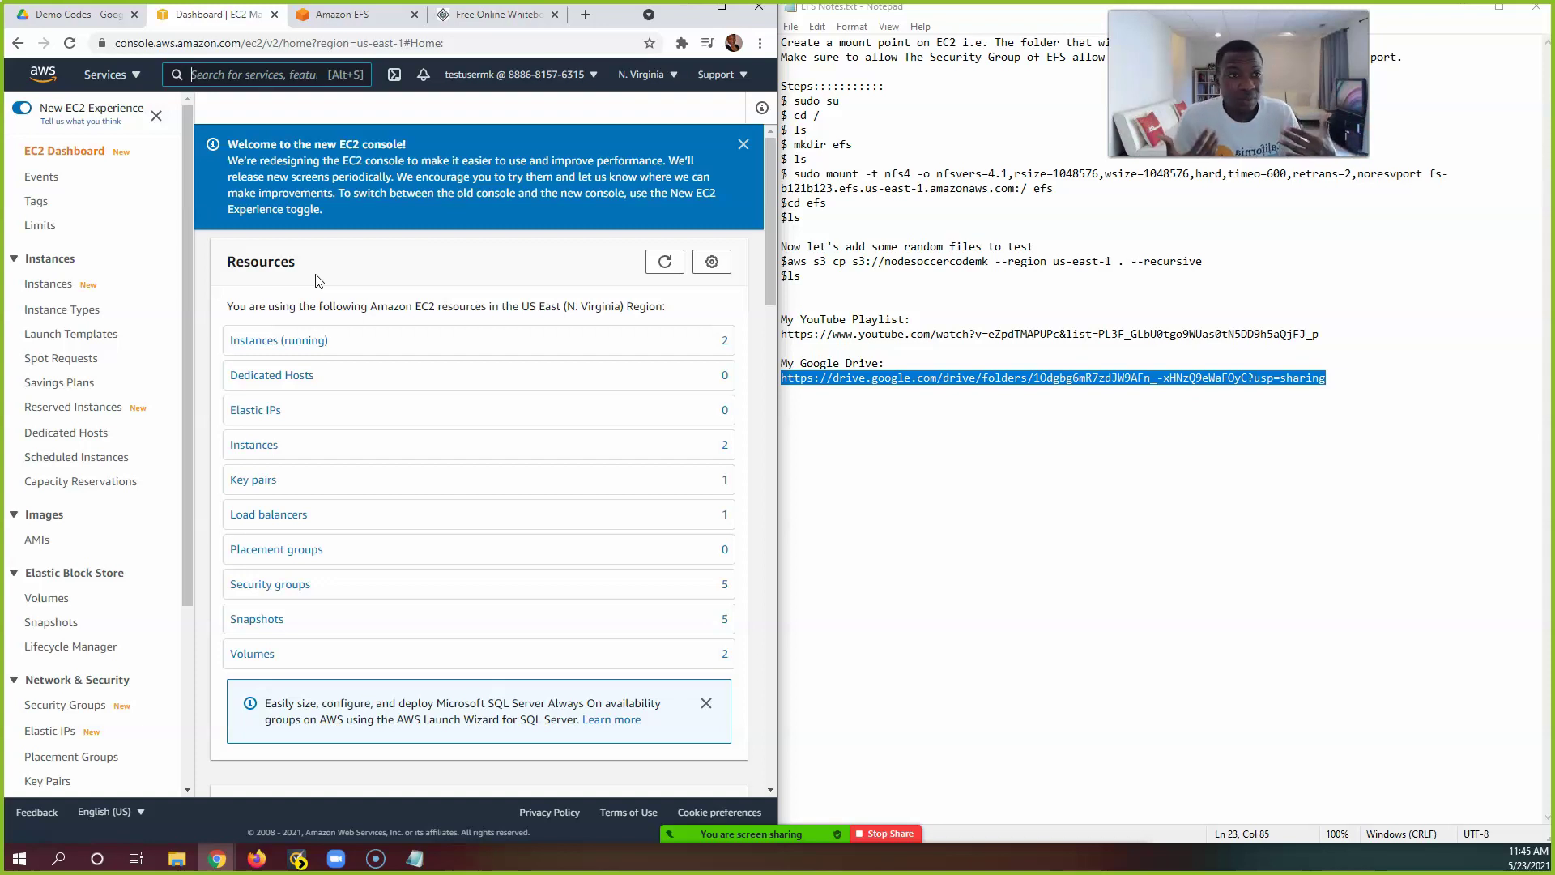
left_click(247, 226)
left_click(42, 283)
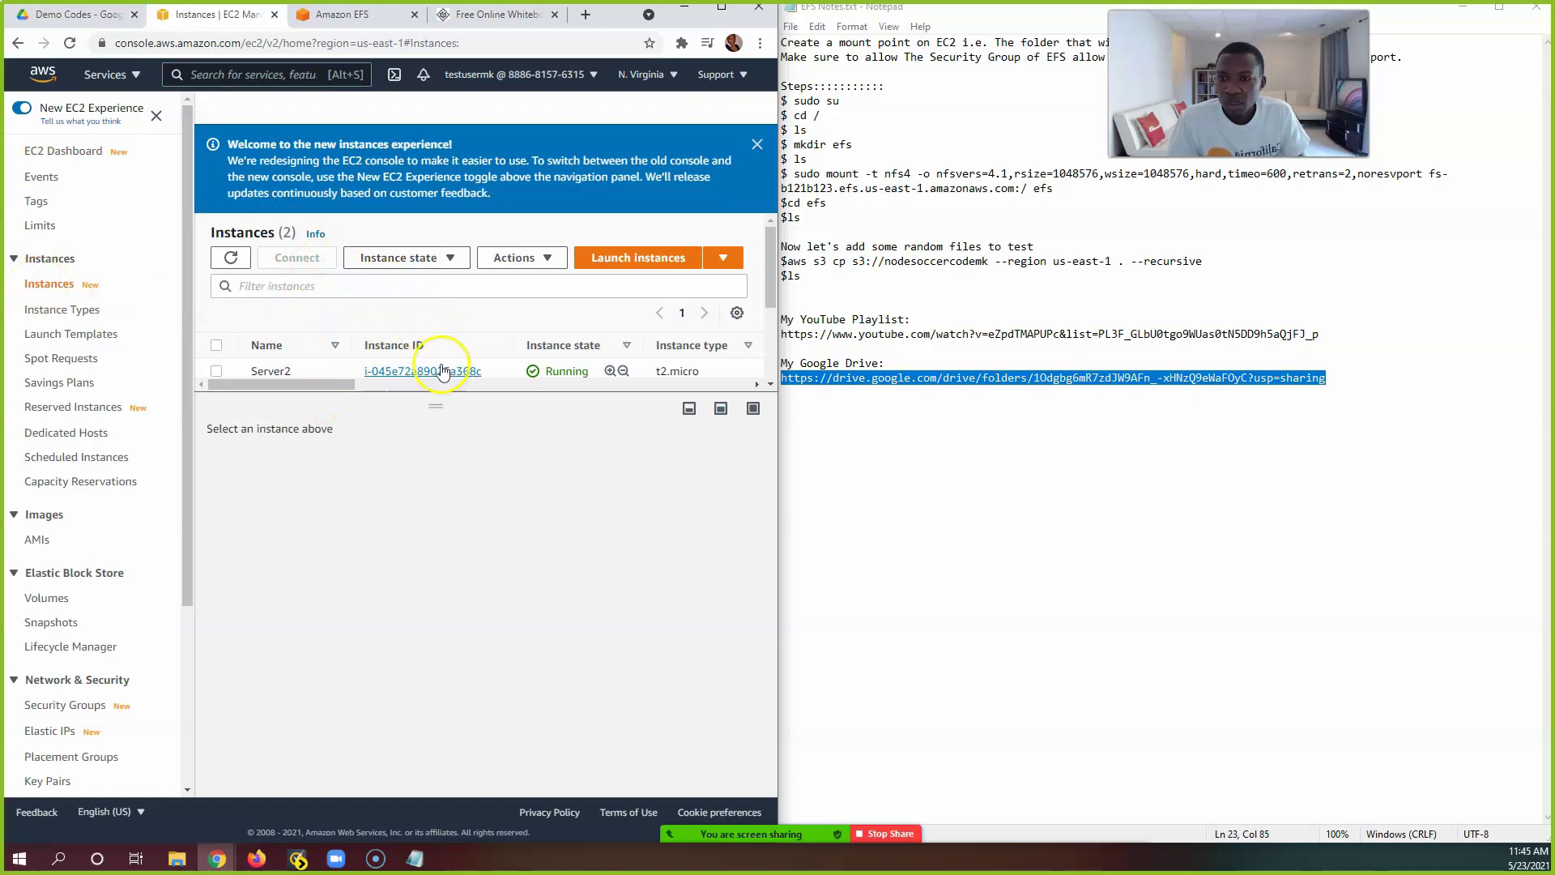
left_click_drag(436, 405, 436, 474)
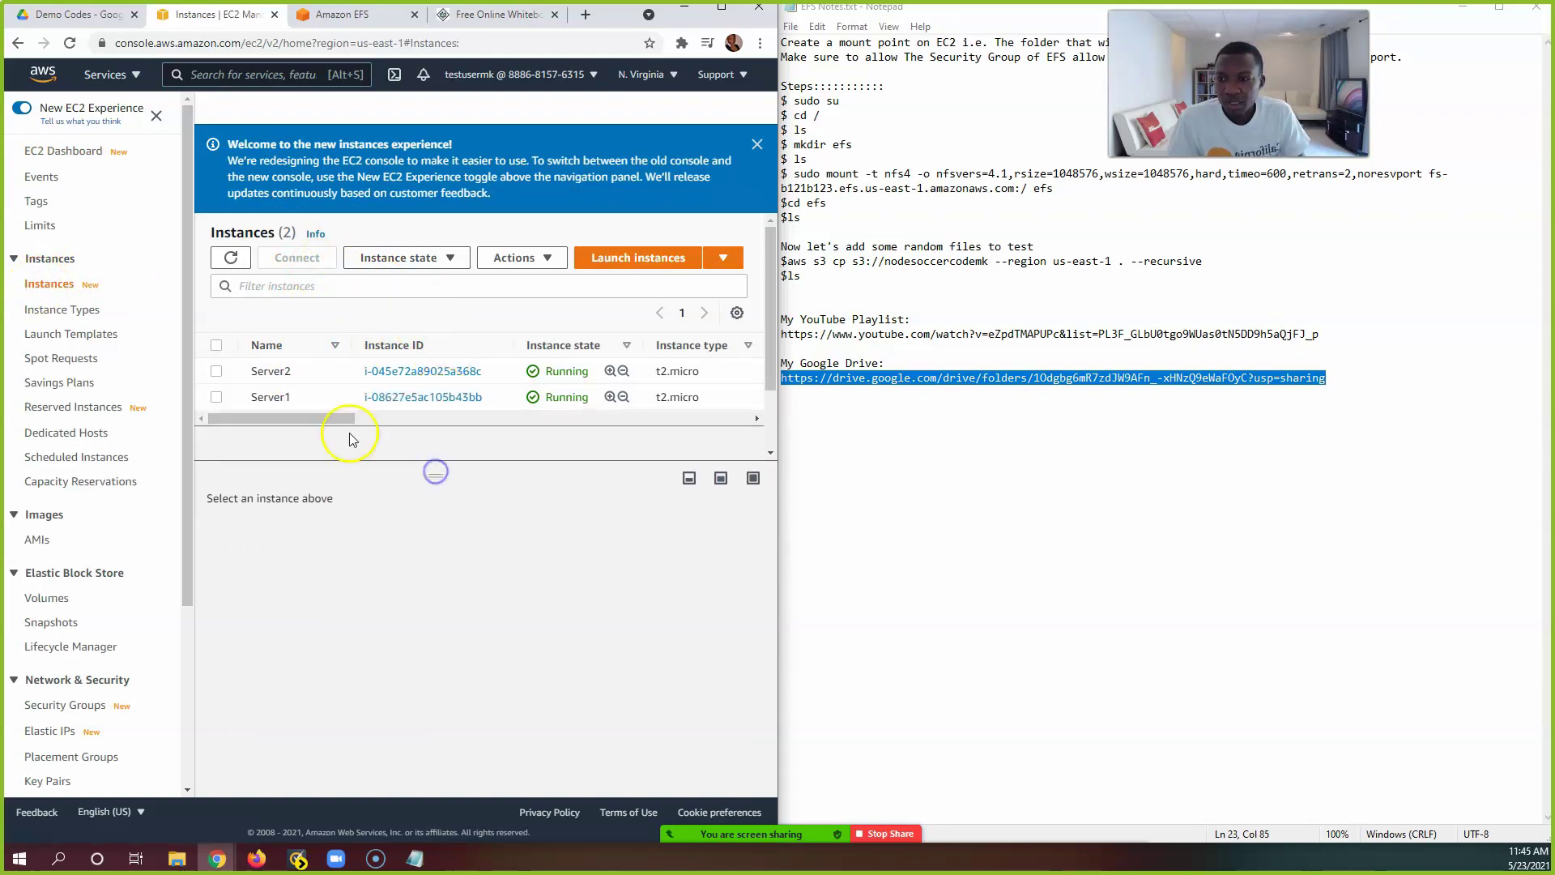
Step: Start a Session Manager terminal for Server1, then return to the Instances list
left_click(217, 397)
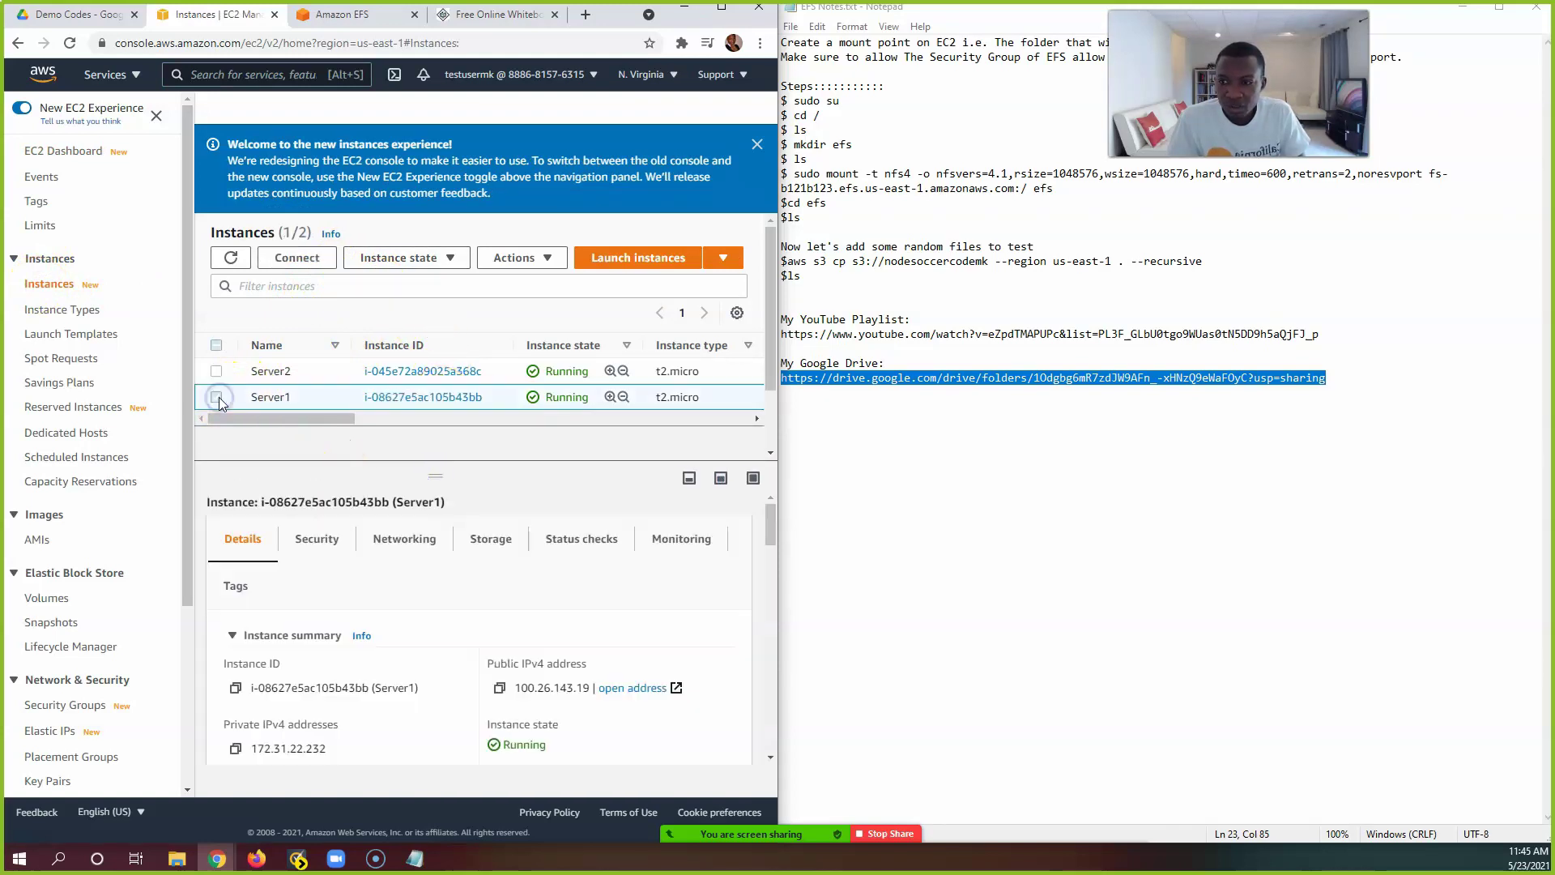
left_click(300, 257)
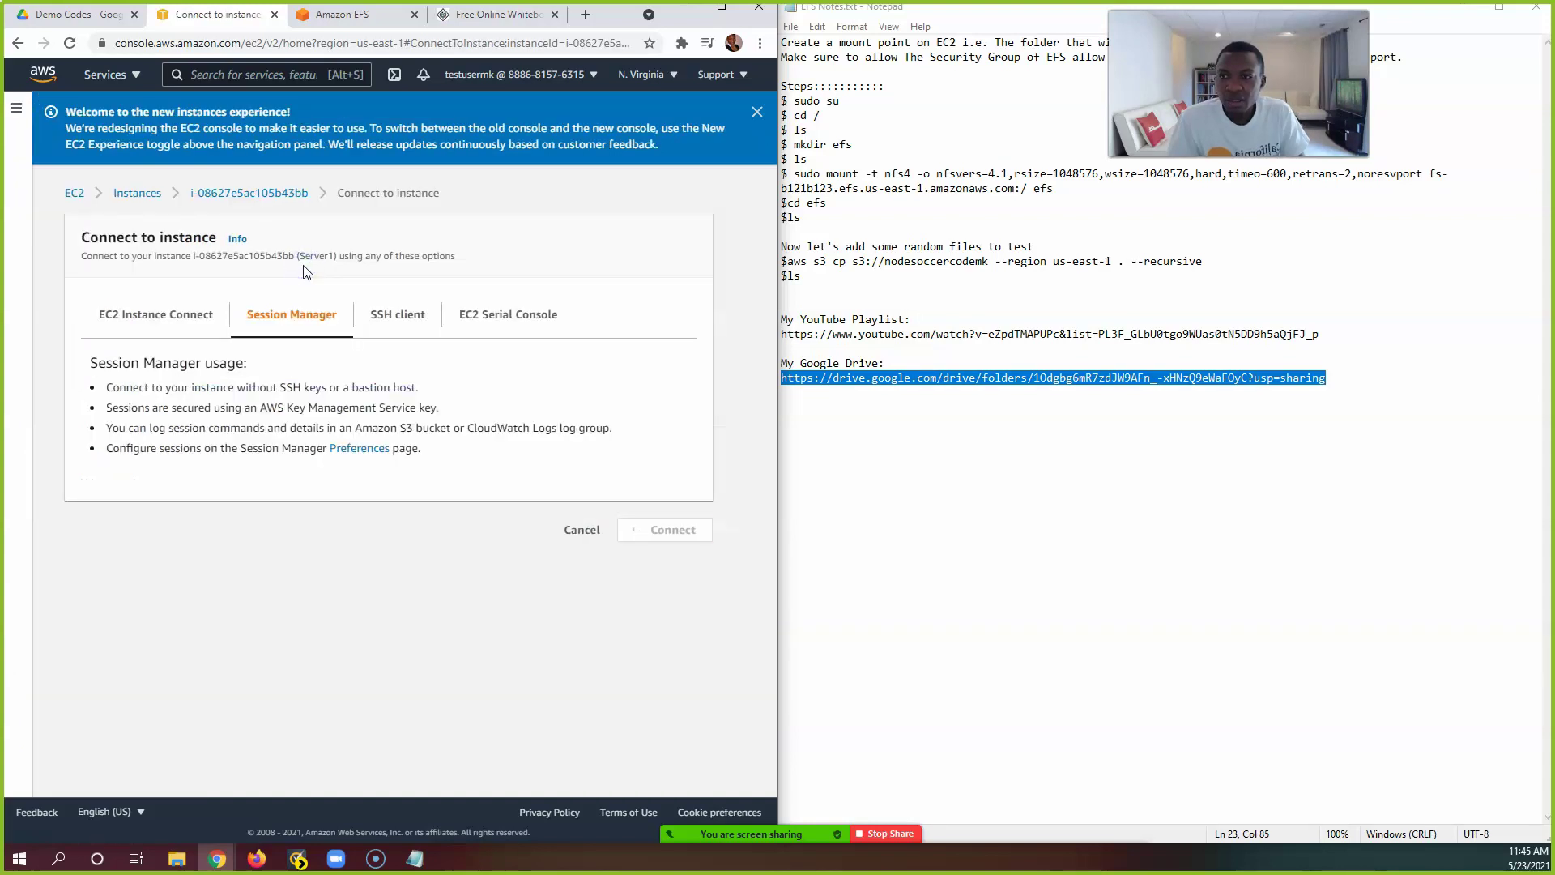
left_click(660, 541)
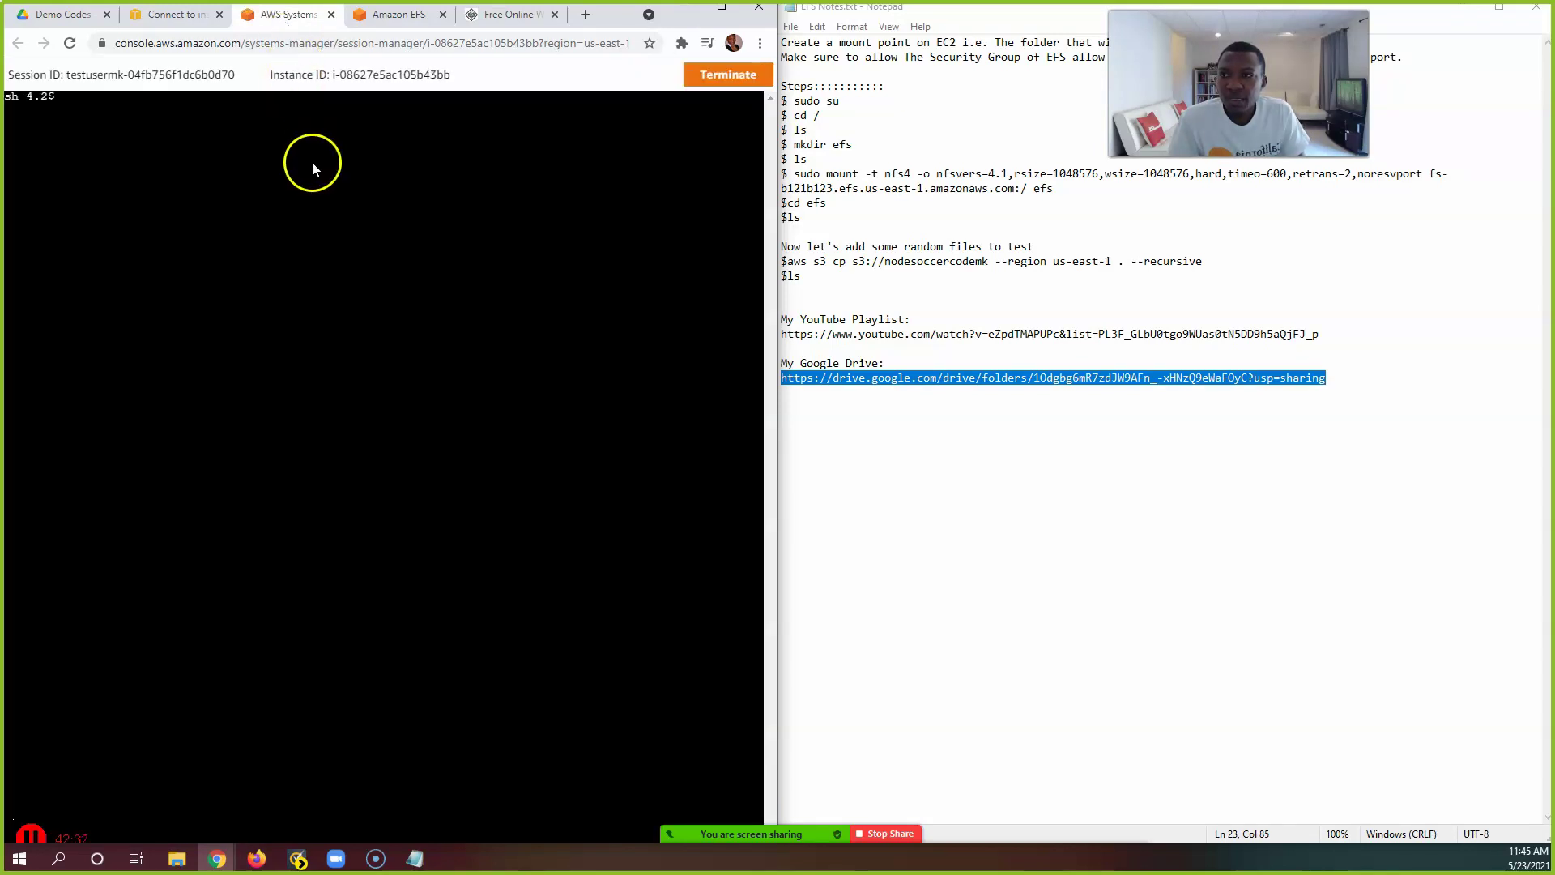
left_click(163, 14)
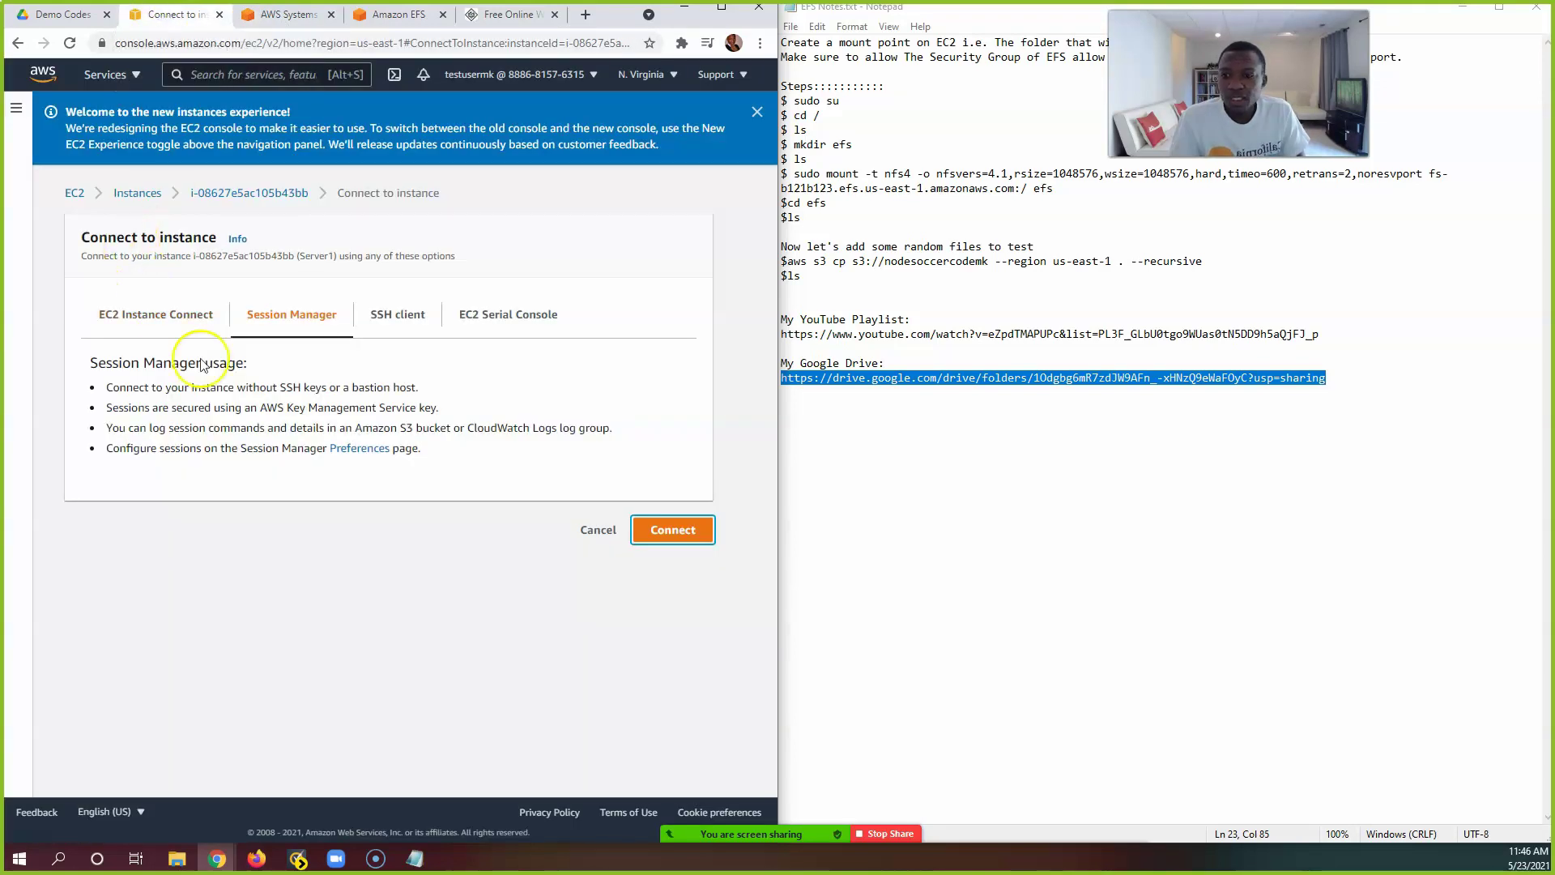
left_click(600, 532)
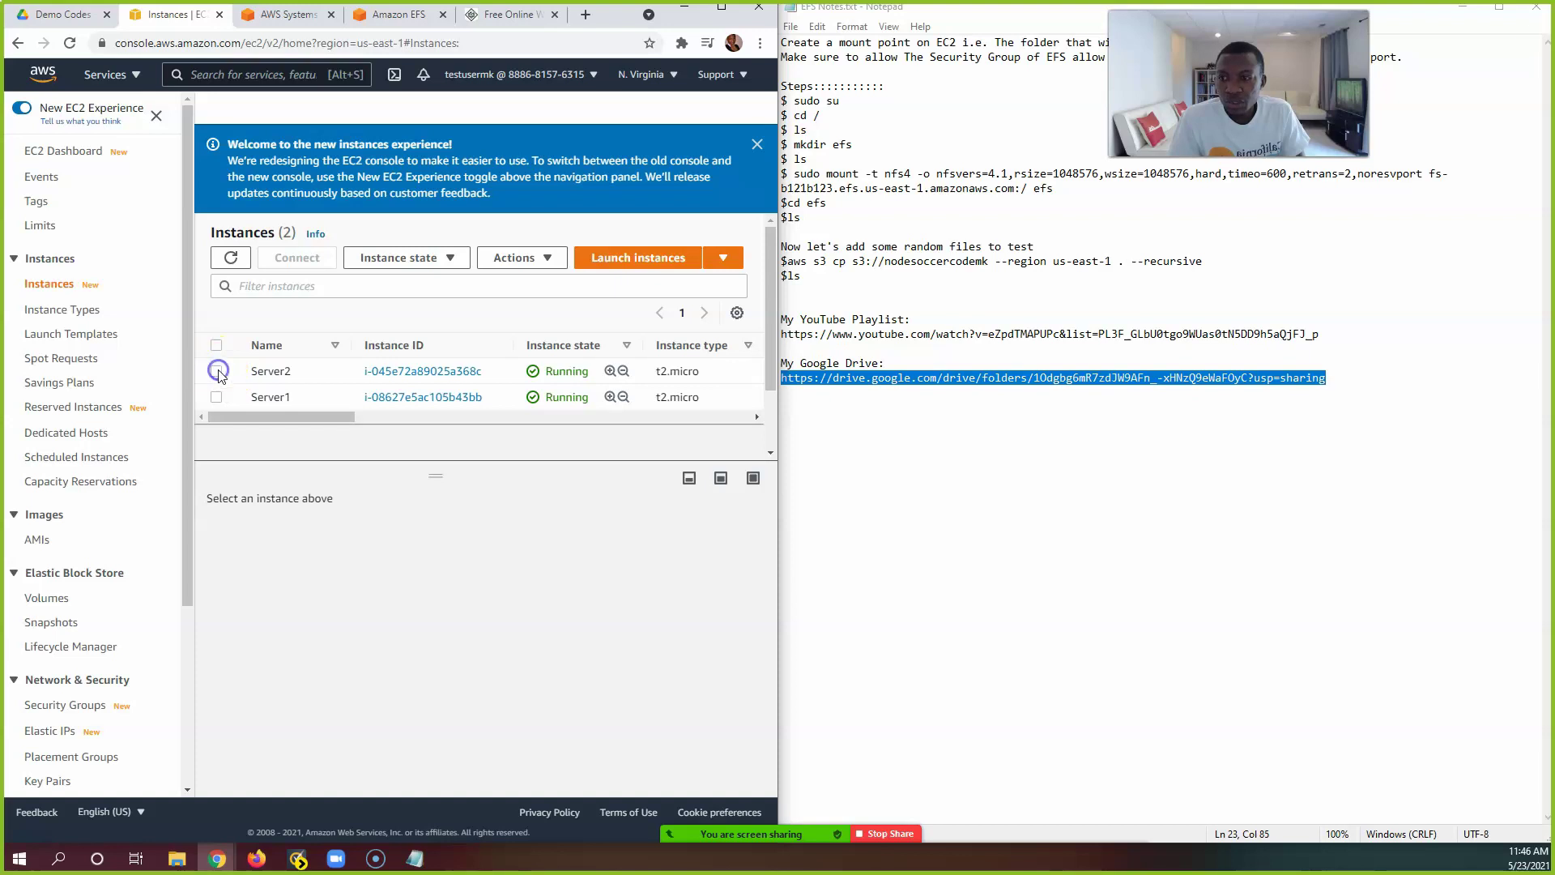
Step: Start a Session Manager terminal for Server2 and place its tab after Server1's session
left_click(216, 371)
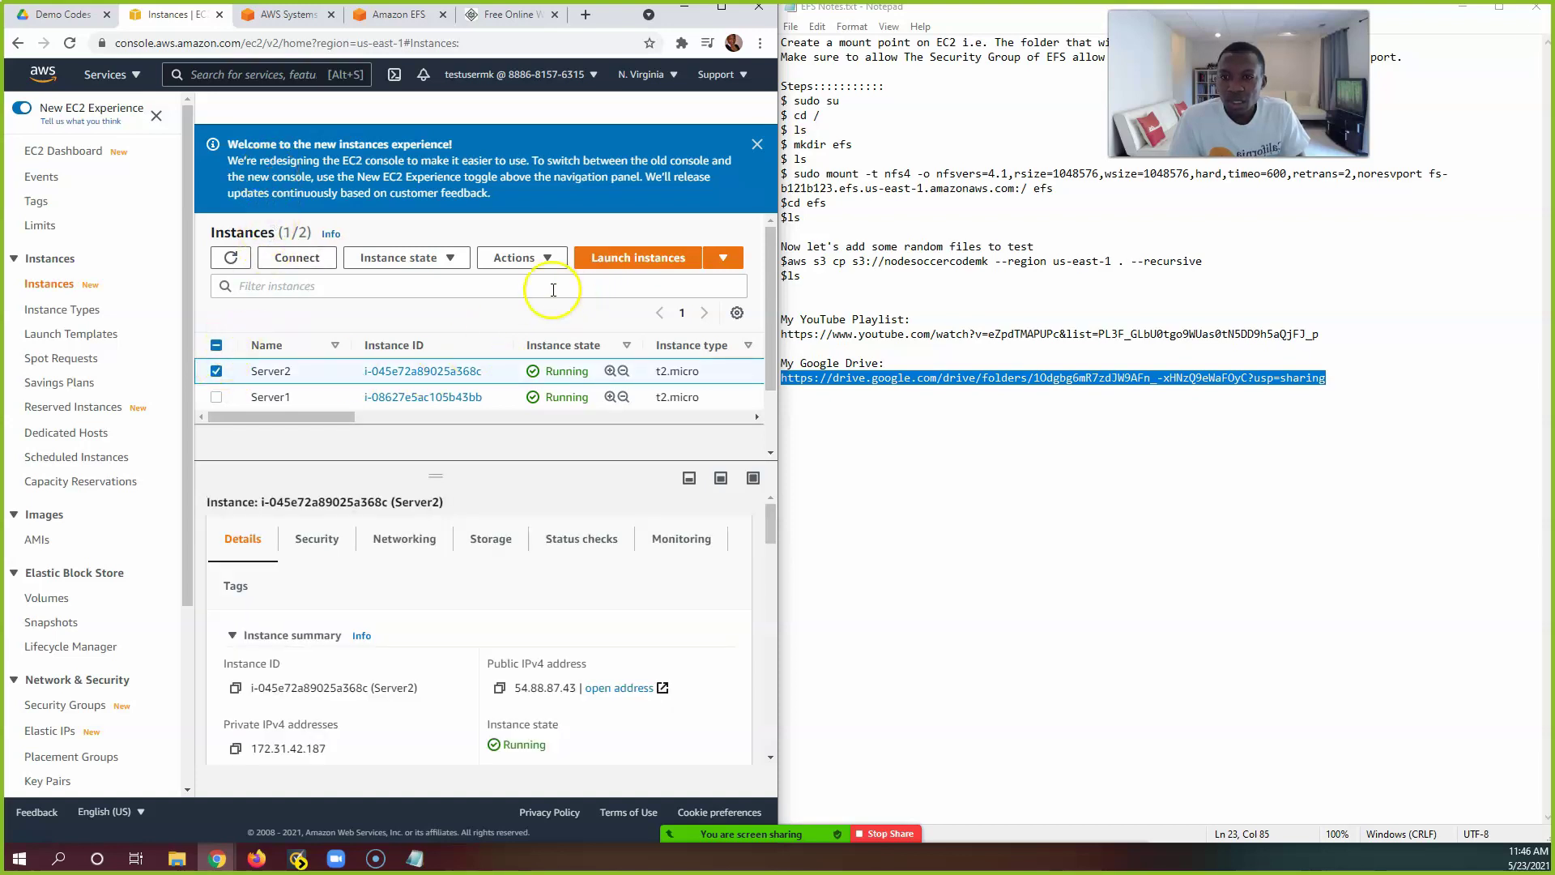
left_click(287, 260)
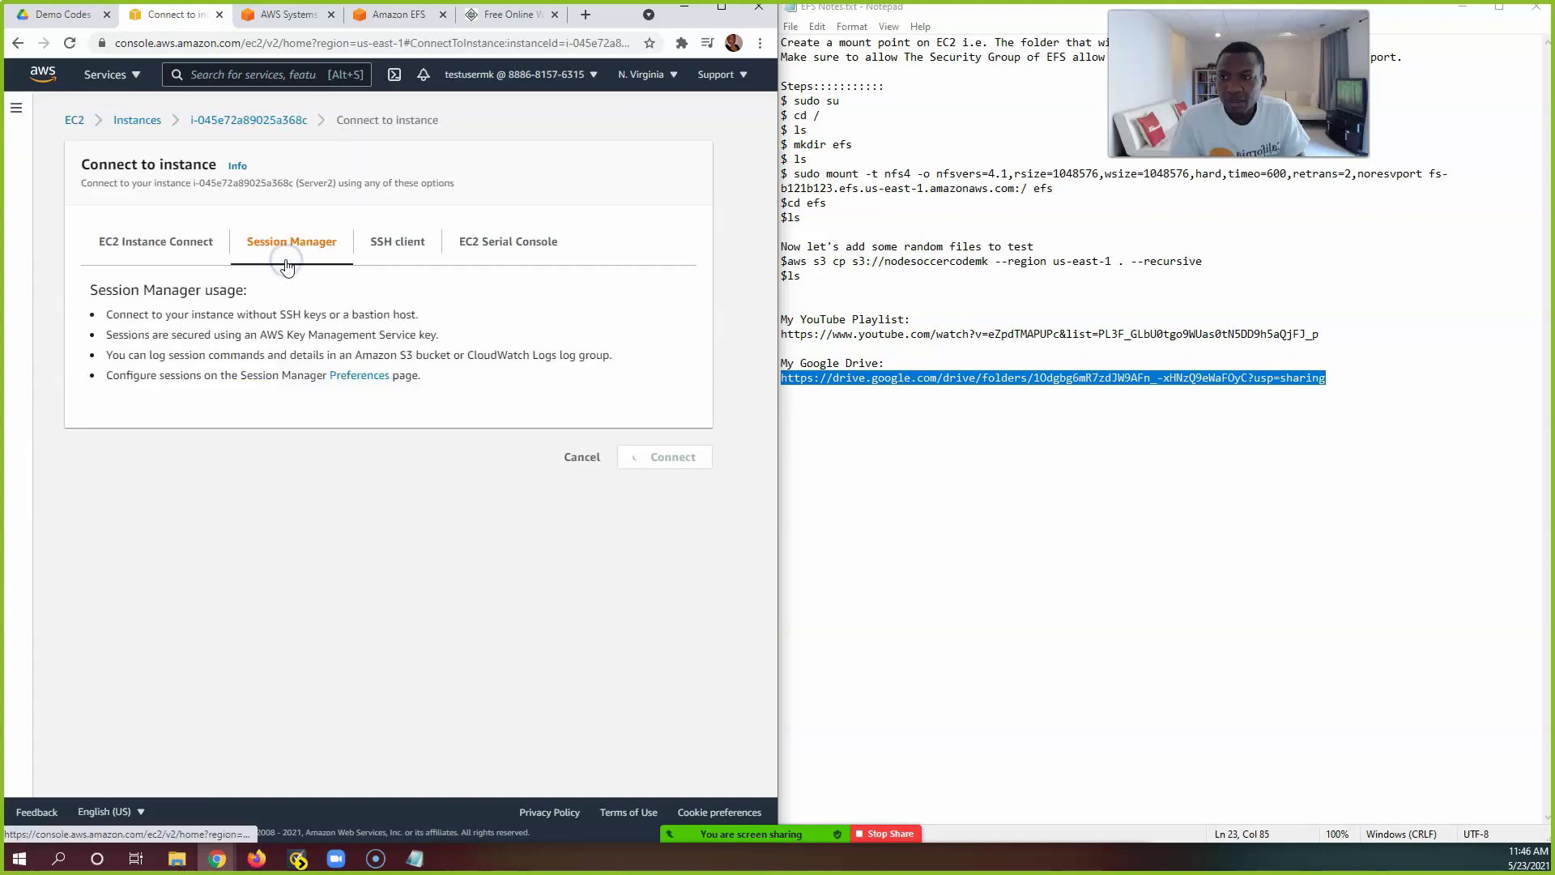
left_click(673, 460)
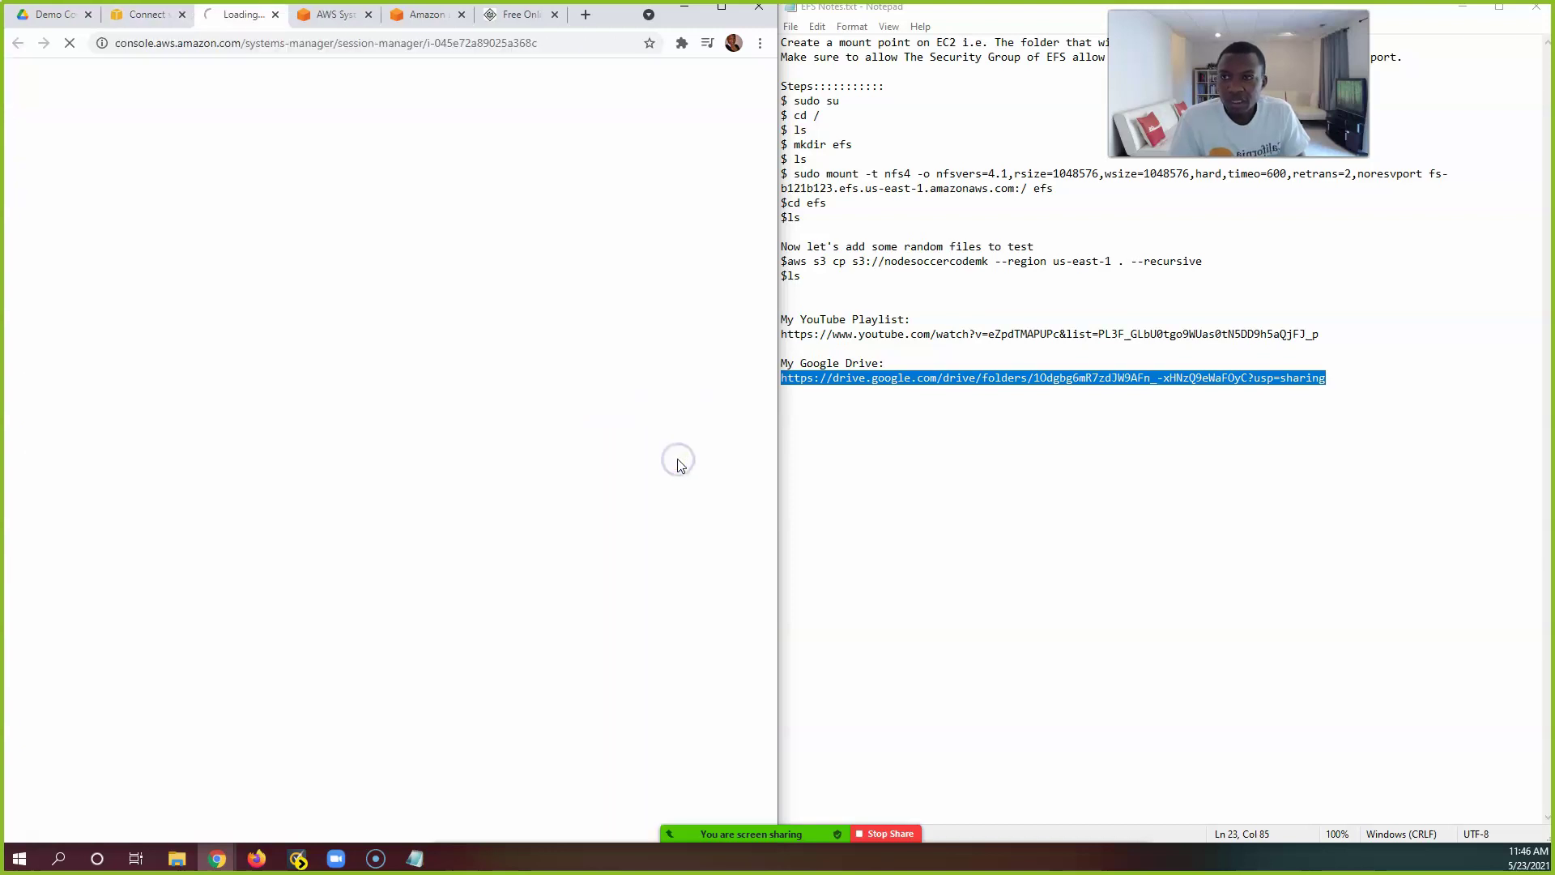
left_click(232, 27)
left_click_drag(233, 24, 333, 18)
left_click(269, 25)
left_click(303, 19)
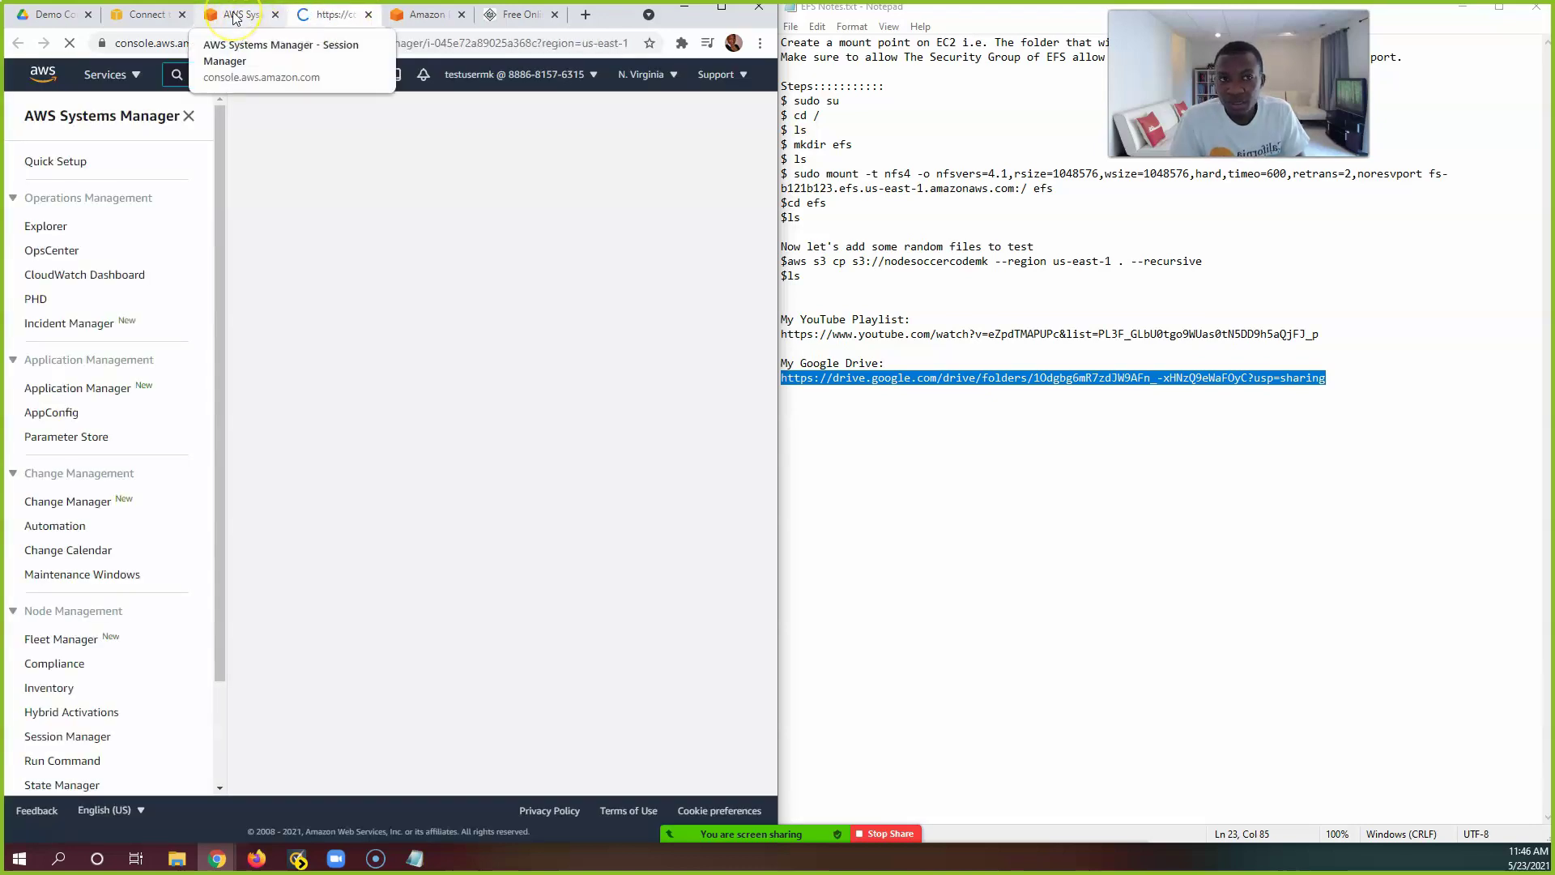
Step: Compare the two Session Manager tabs and check the instance ID of each session
left_click(233, 16)
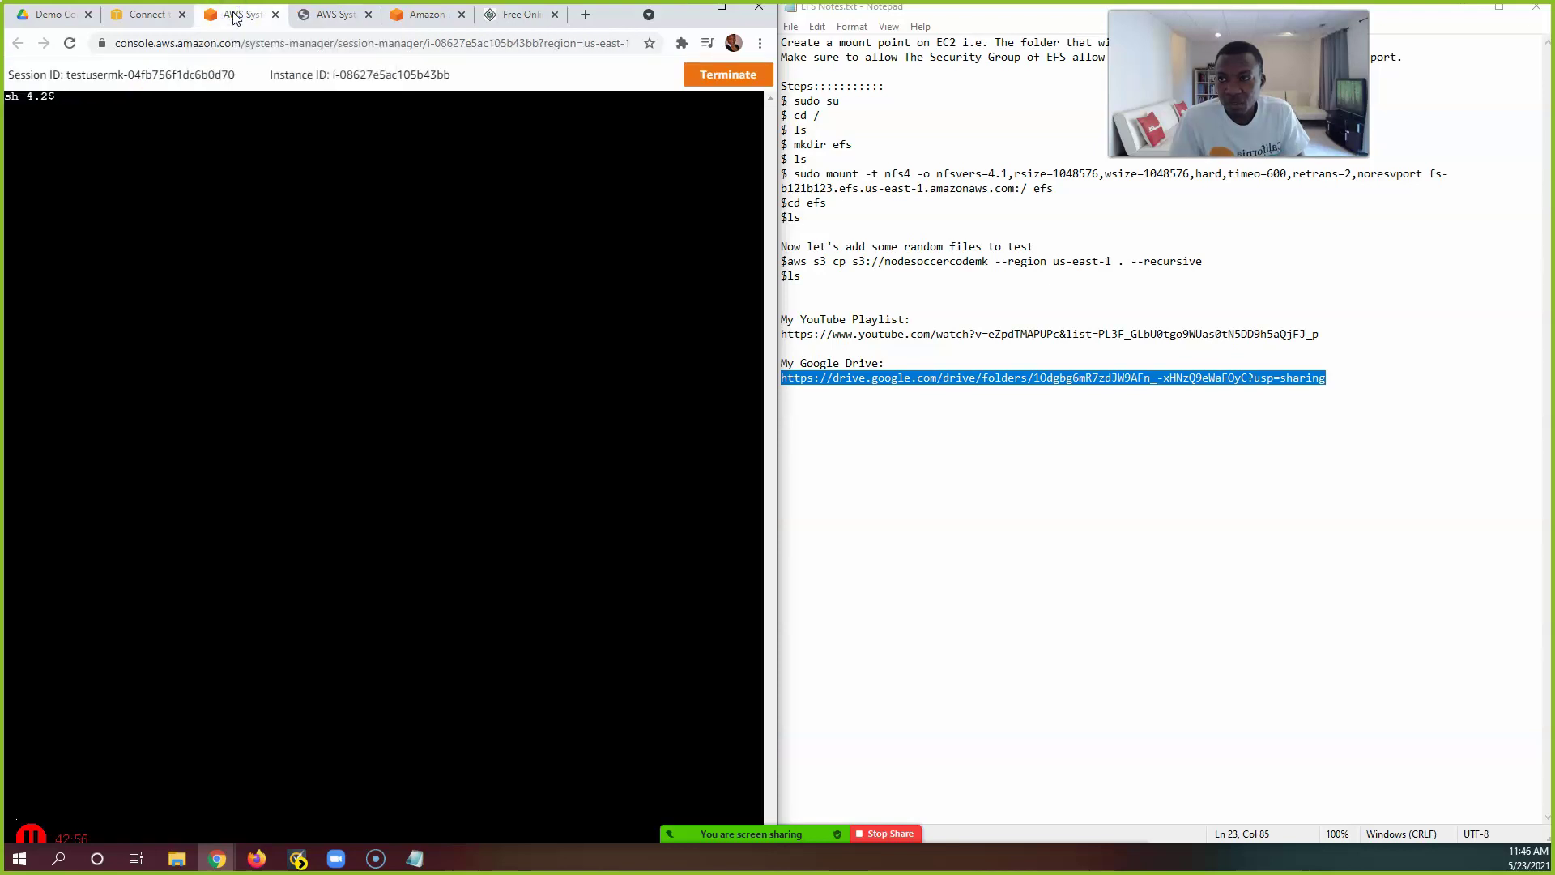
left_click(301, 17)
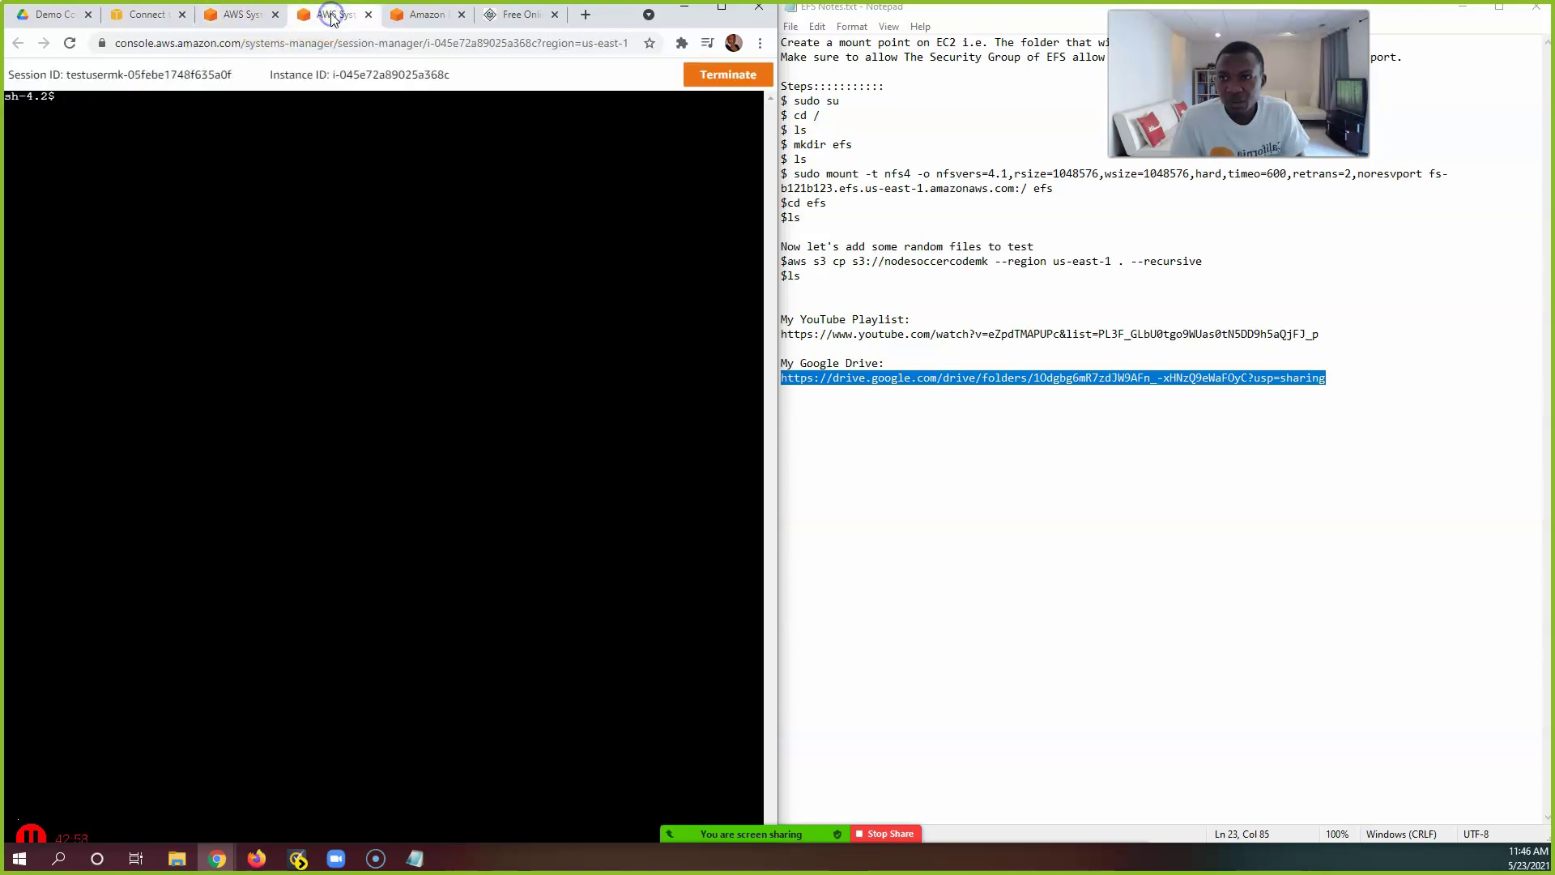
left_click(247, 17)
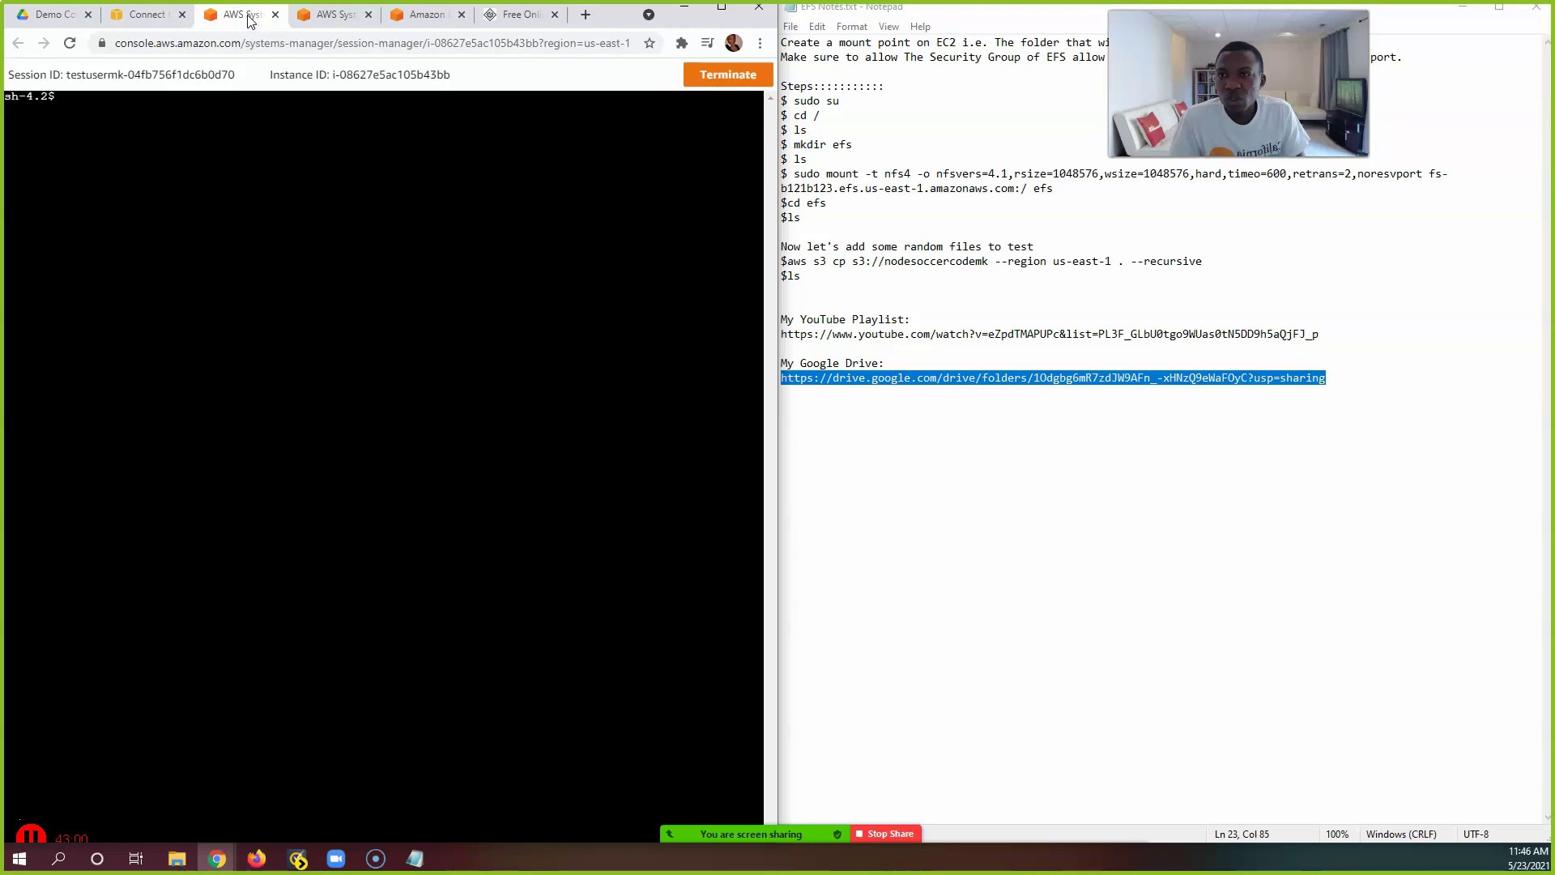
left_click(301, 16)
left_click(250, 22)
left_click(334, 20)
left_click(233, 23)
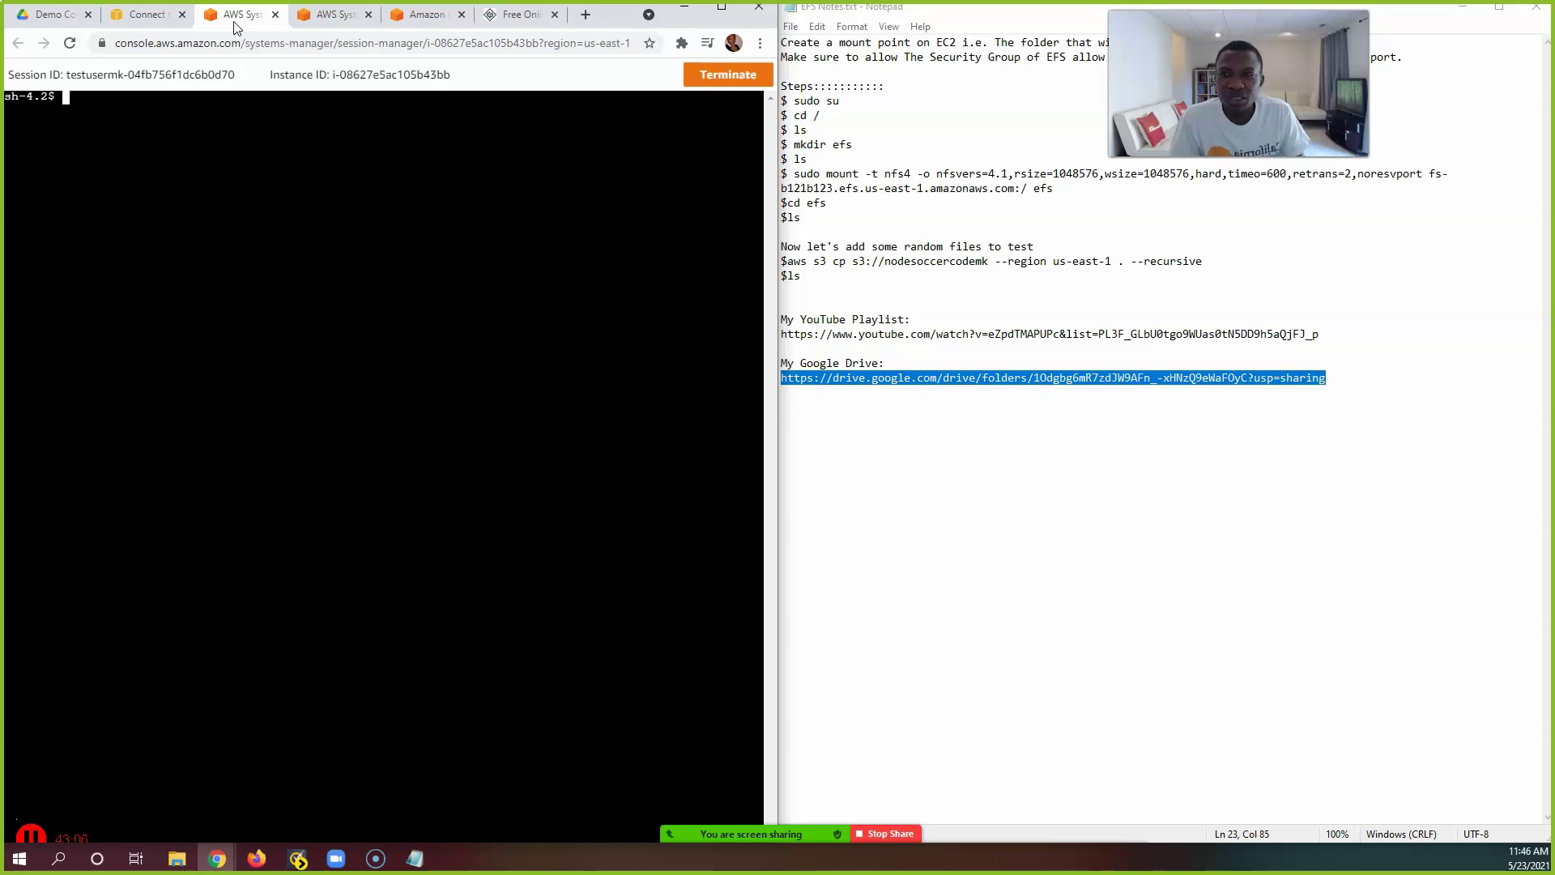
left_click(237, 16)
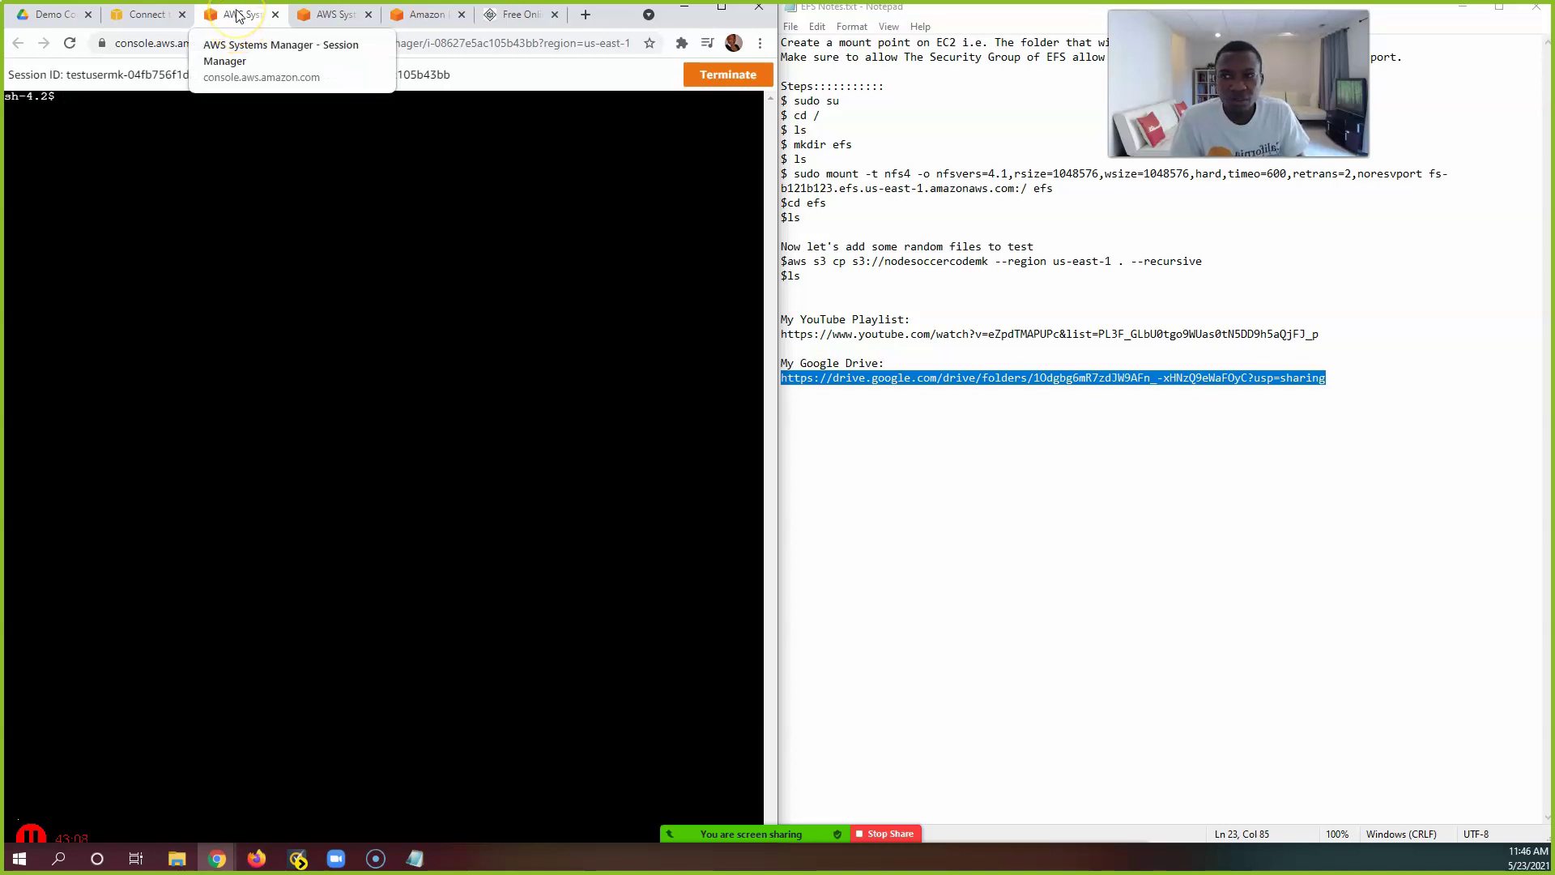
left_click(242, 18)
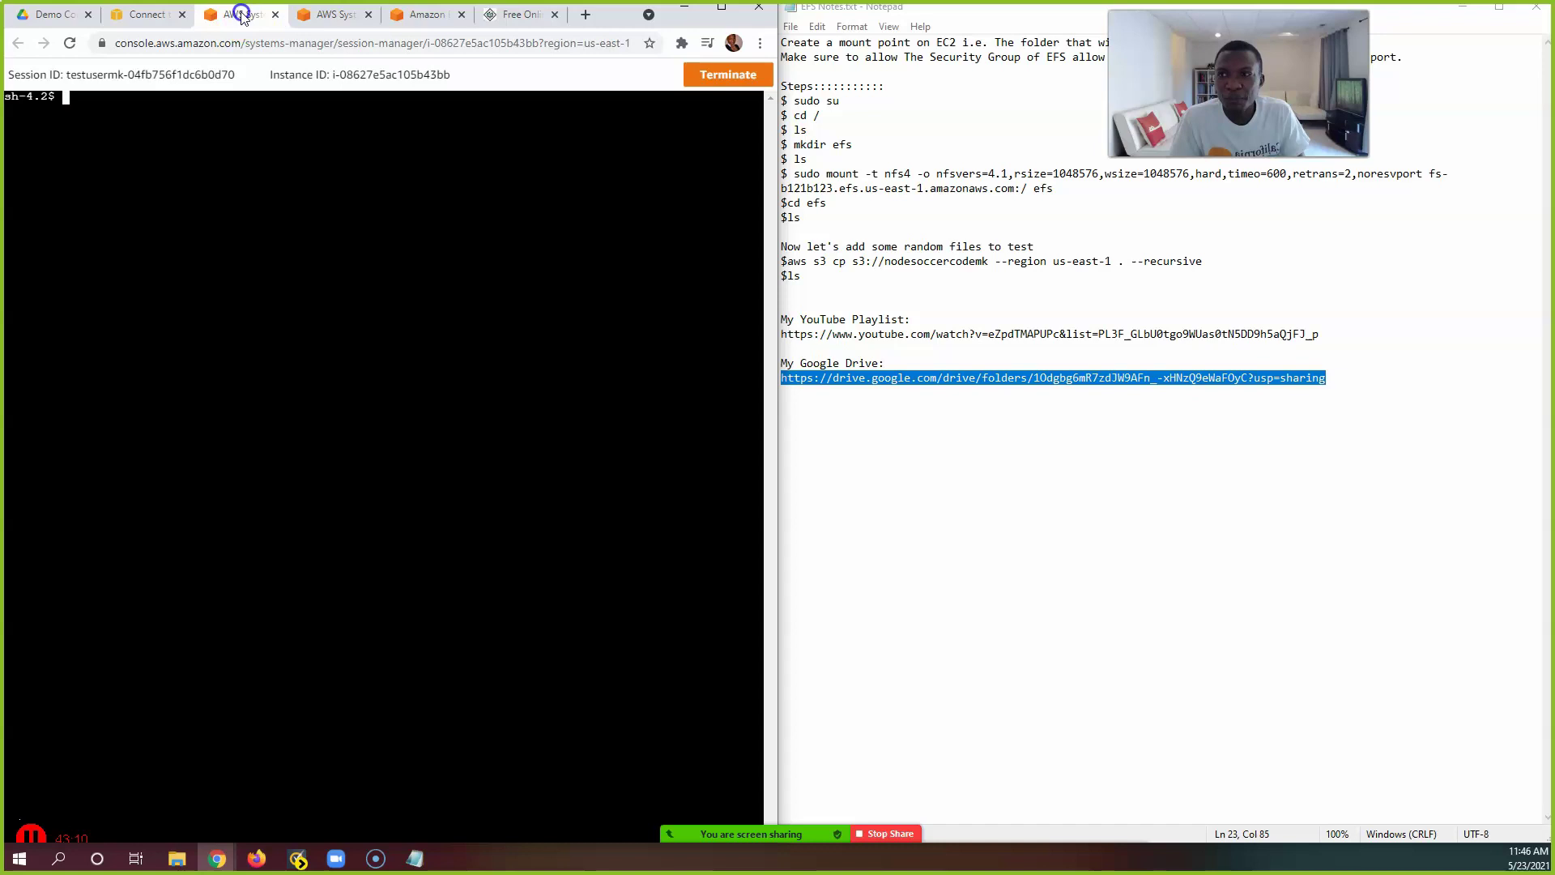
left_click(443, 77)
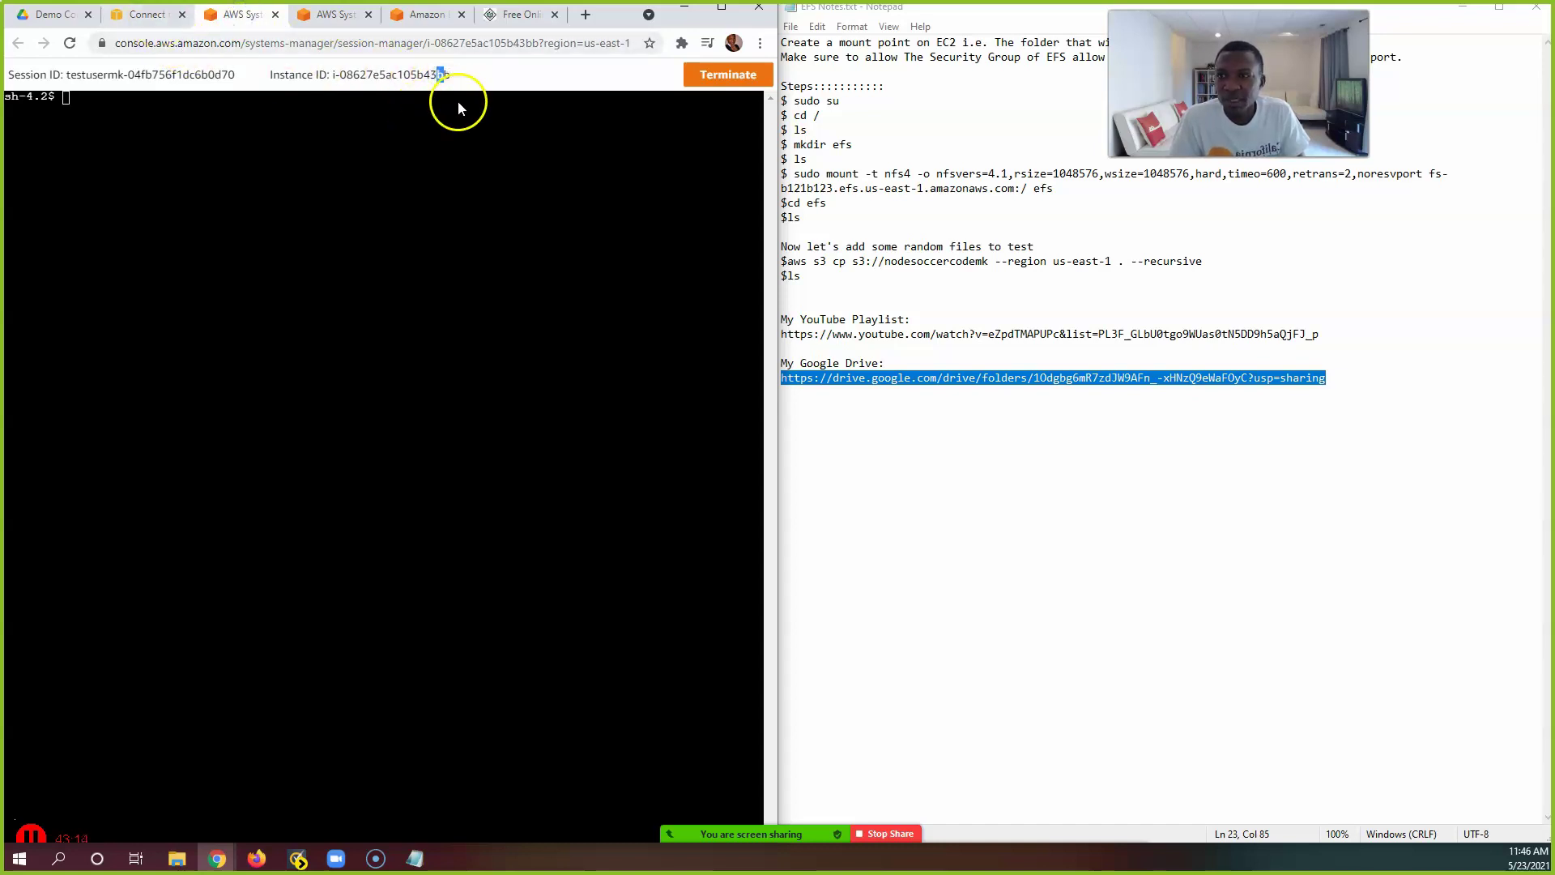
Step: Cancel the leftover connect page and settle on the Server1 session terminal
left_click(145, 15)
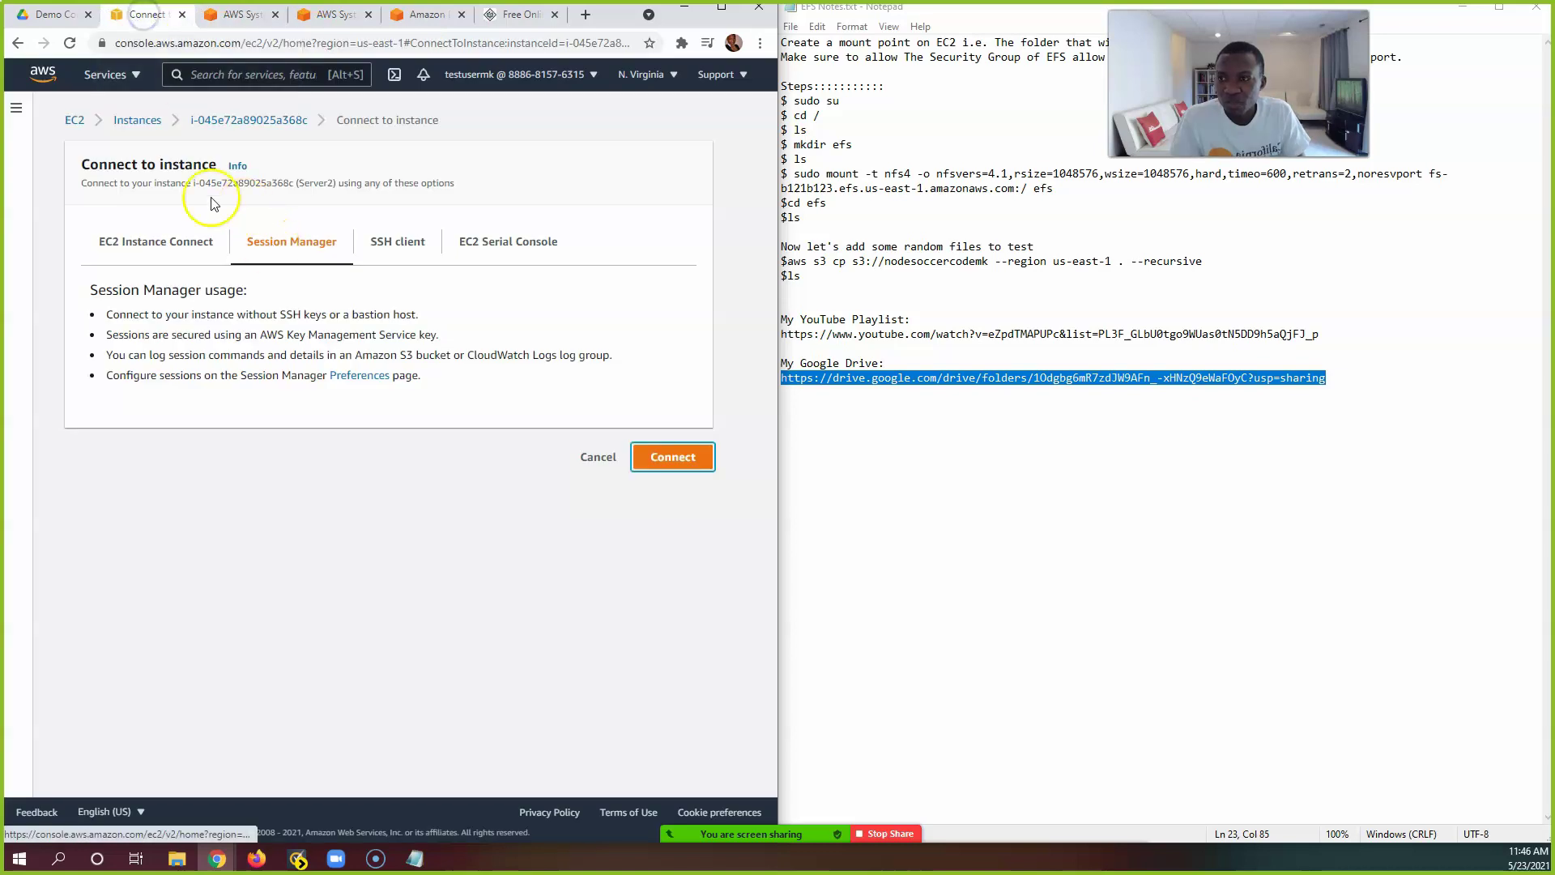
left_click(597, 457)
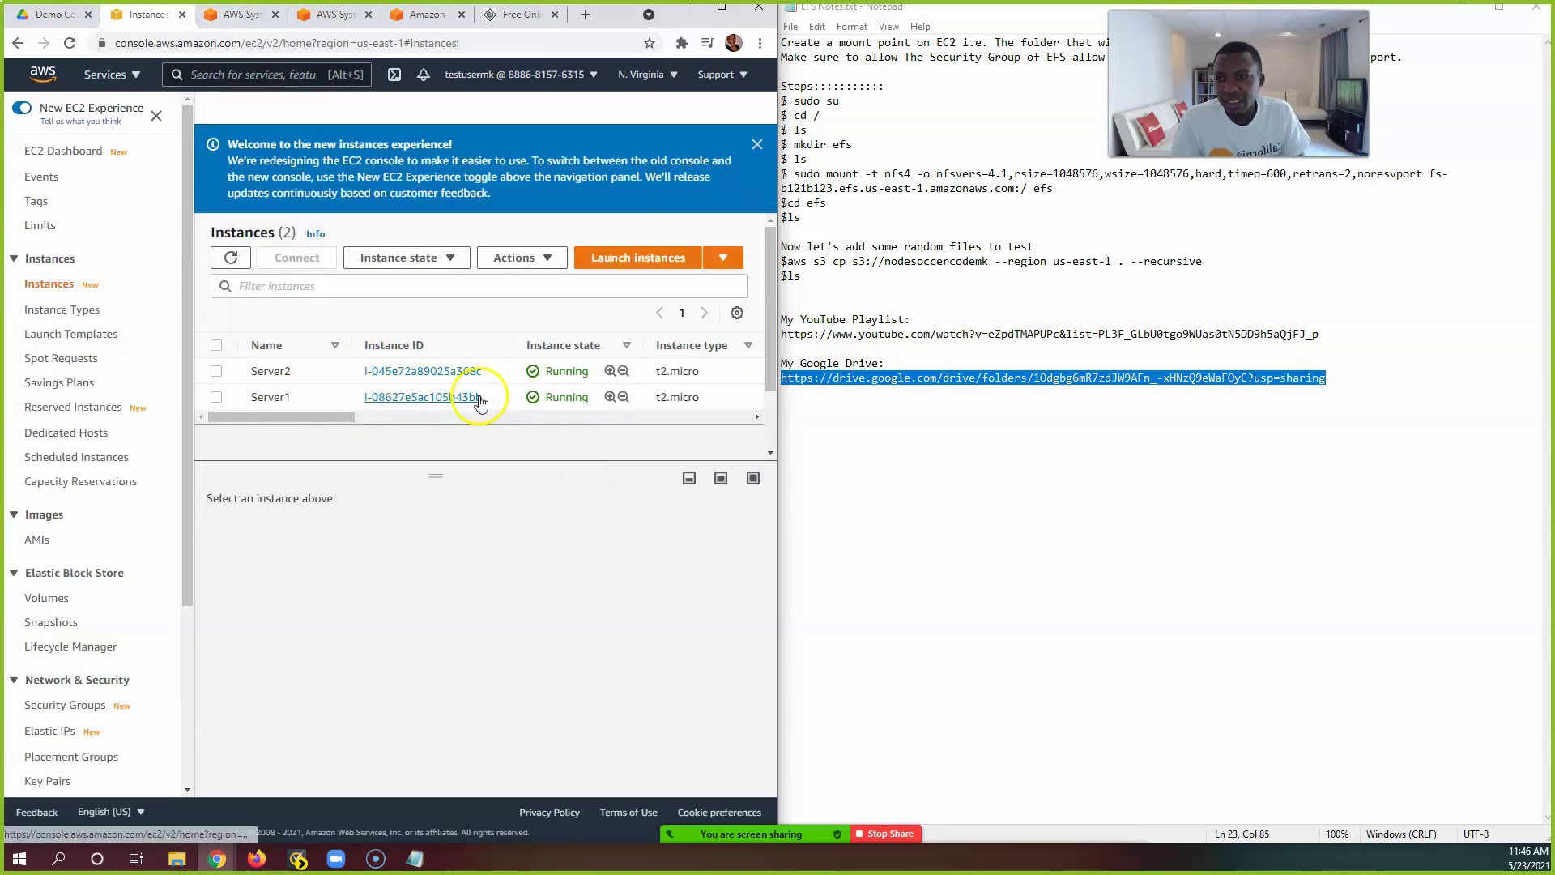
left_click(240, 18)
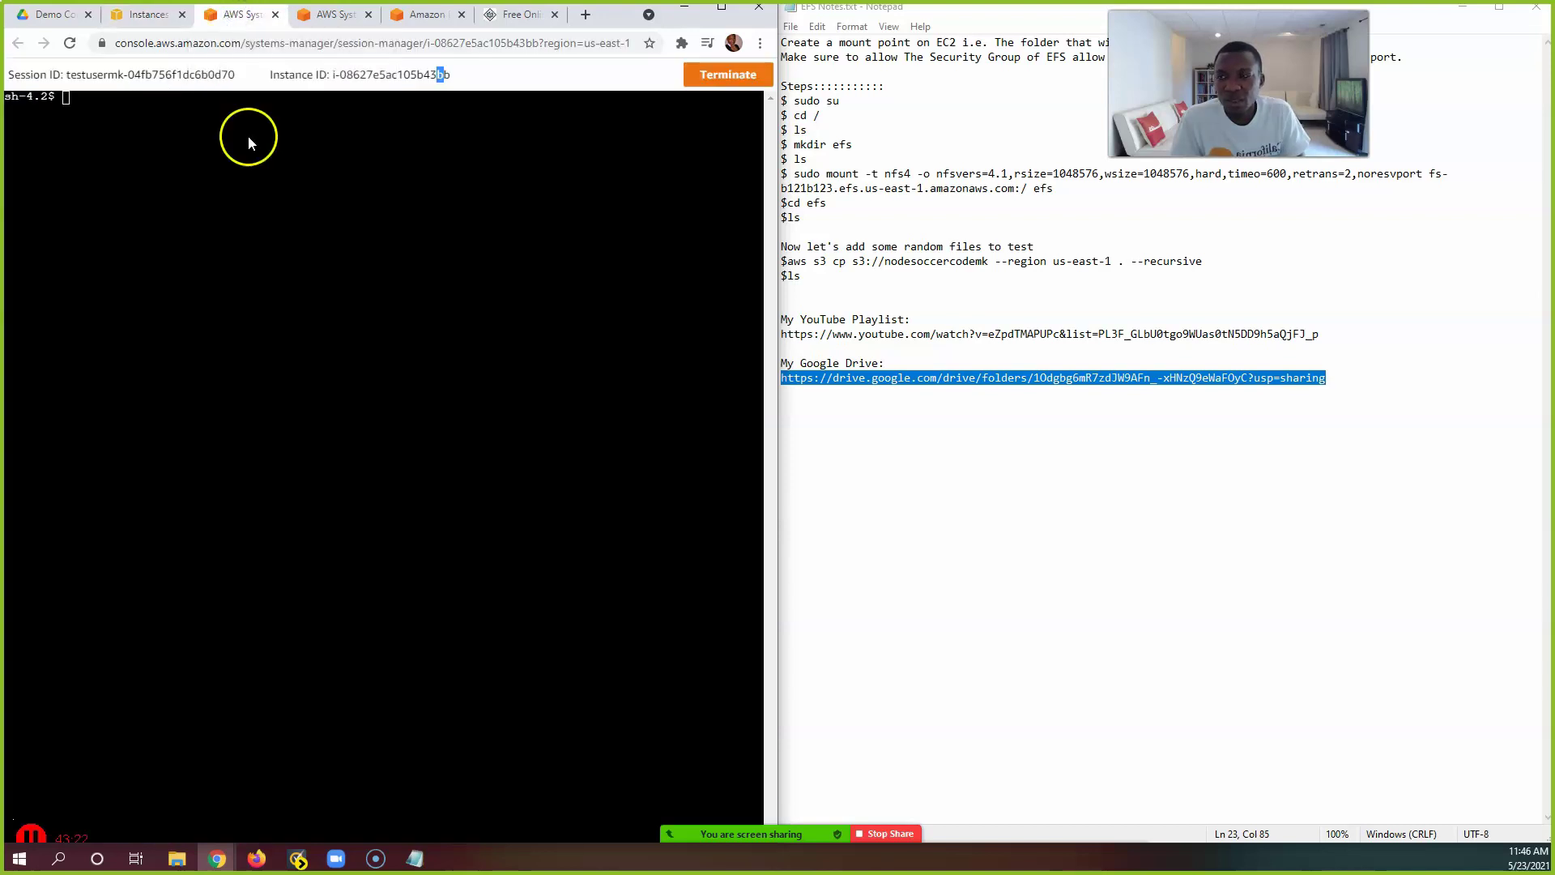
left_click(316, 15)
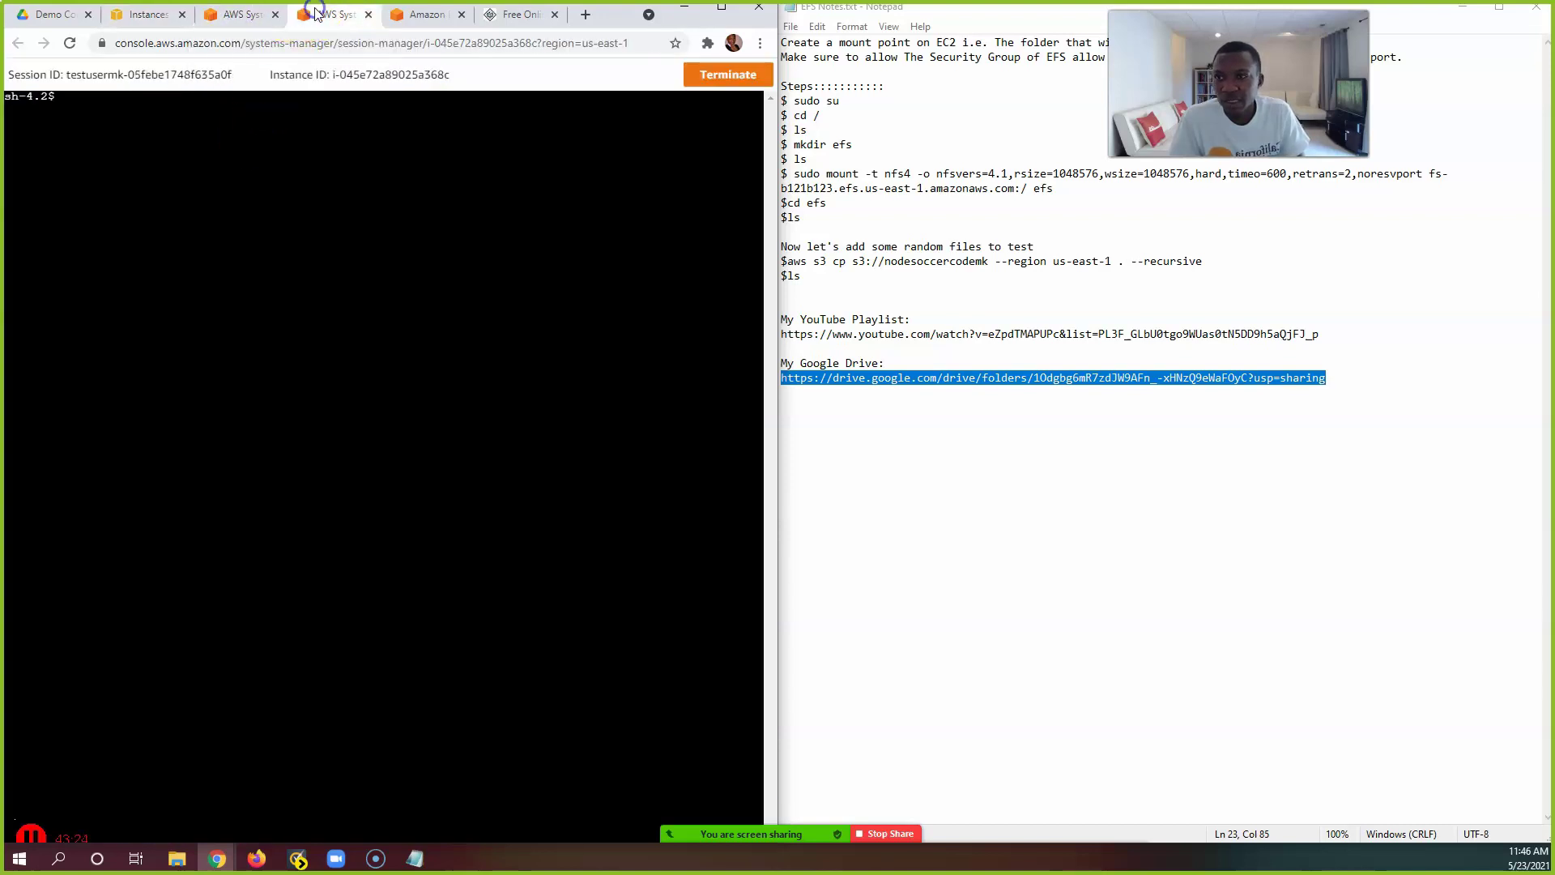
left_click(253, 15)
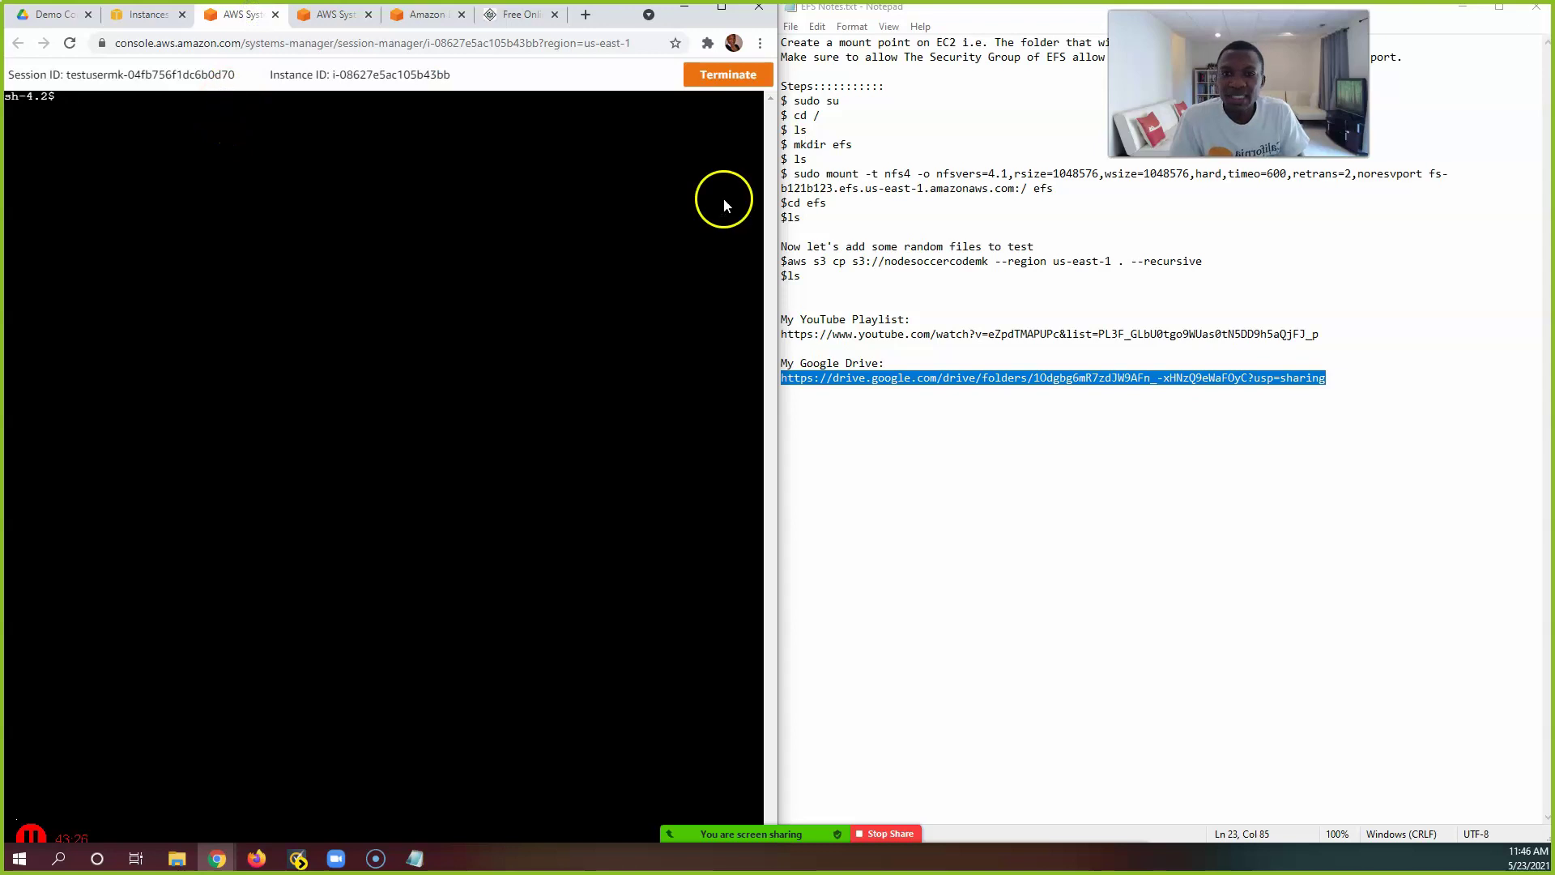
Step: Bring the EFS setup notes forward at the sudo su step
left_click(857, 136)
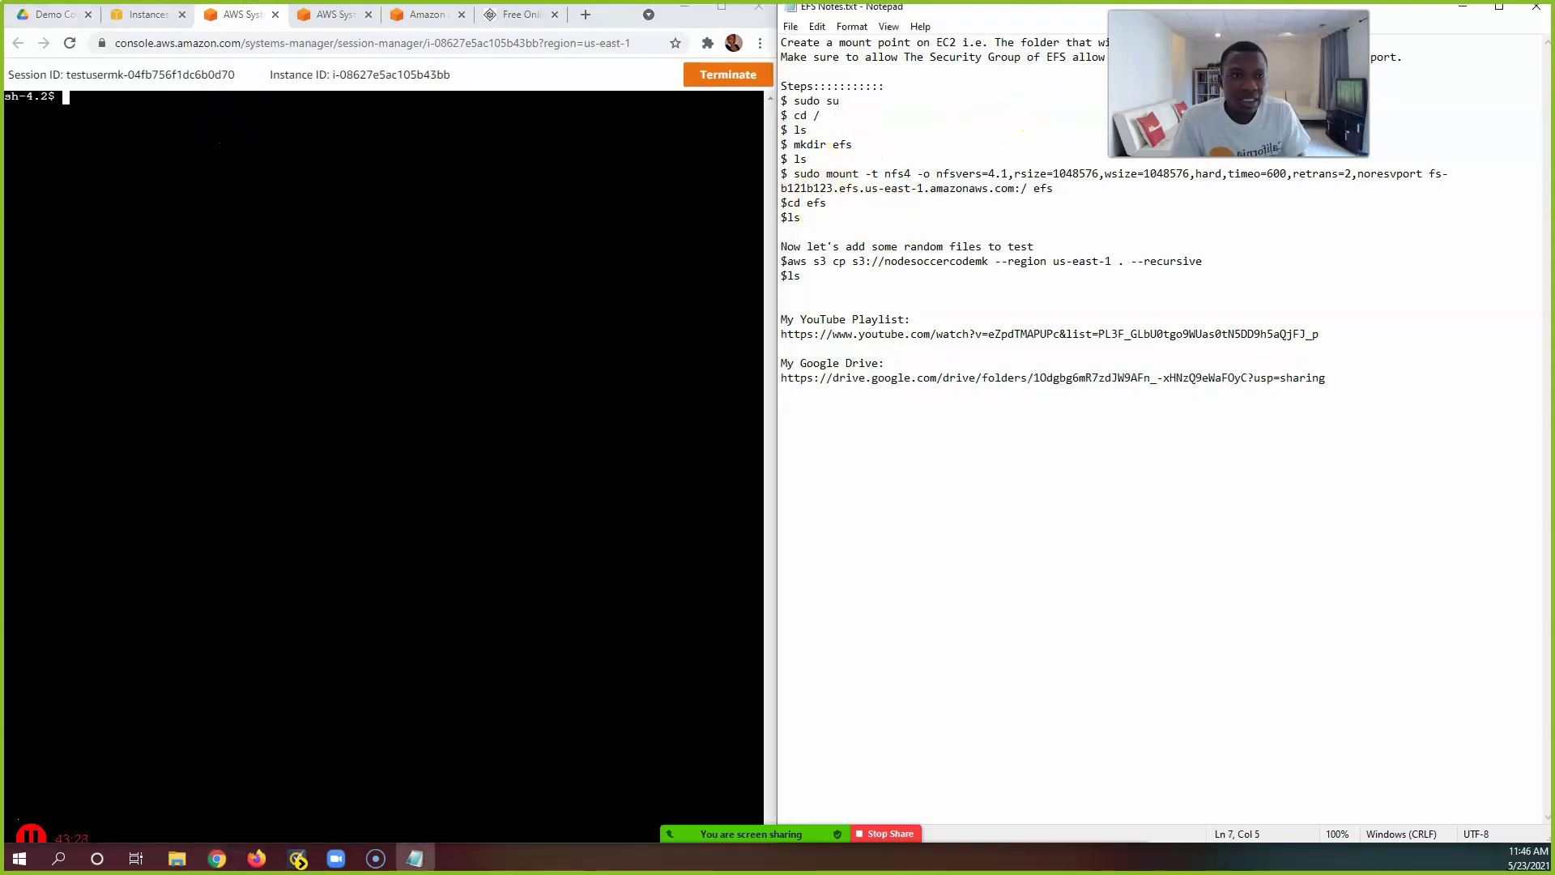
left_click(1215, 105)
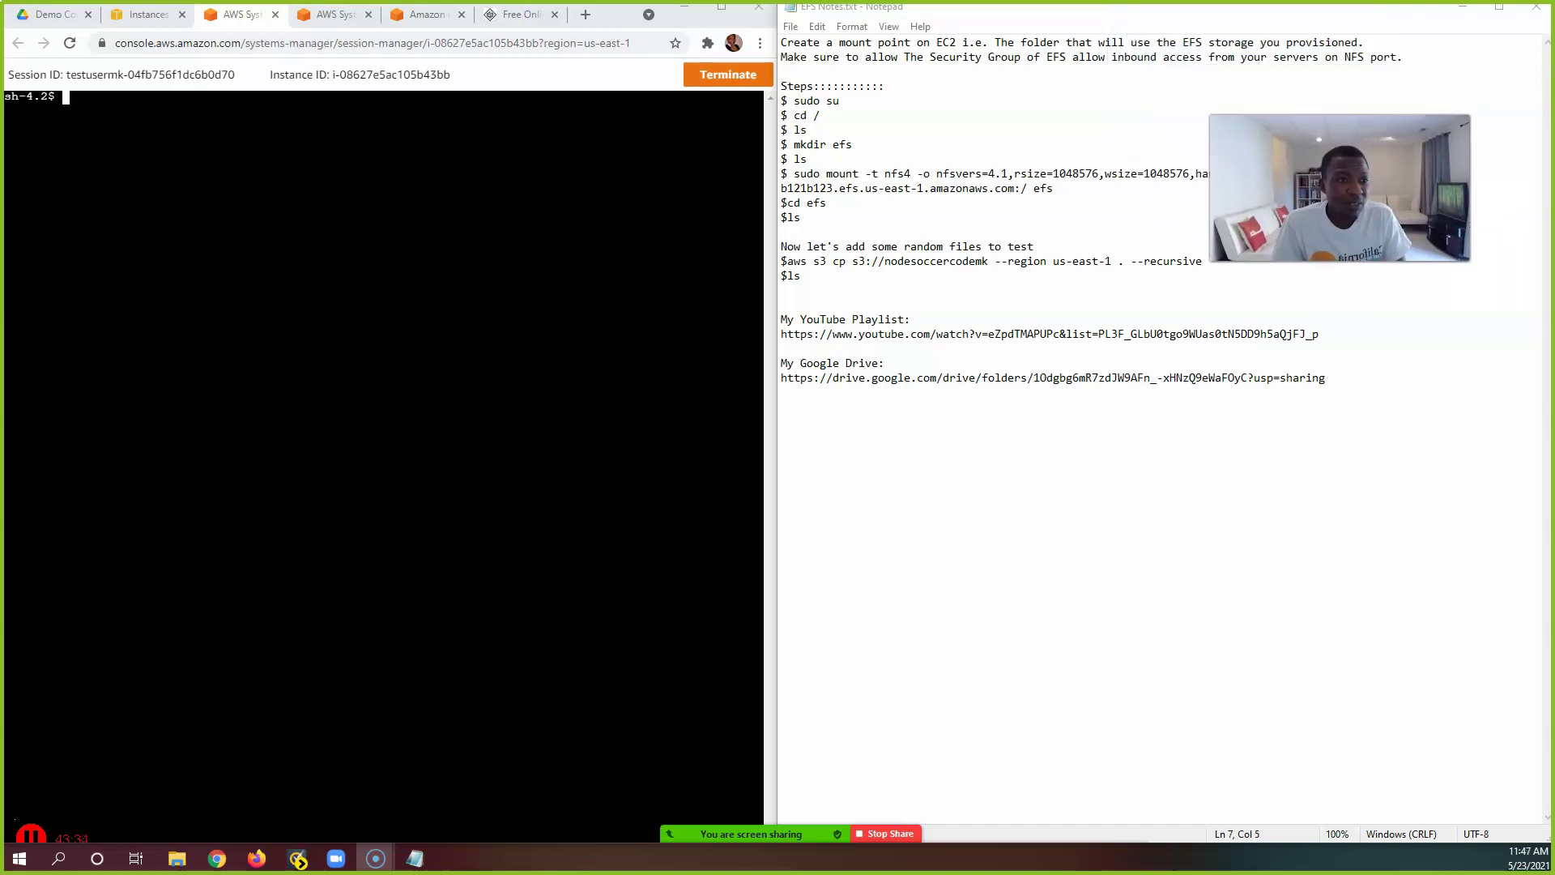
left_click(794, 101)
Step: On Server1, run sudo su to become root, then cd / to the root directory
left_click(148, 128)
type("sudo")
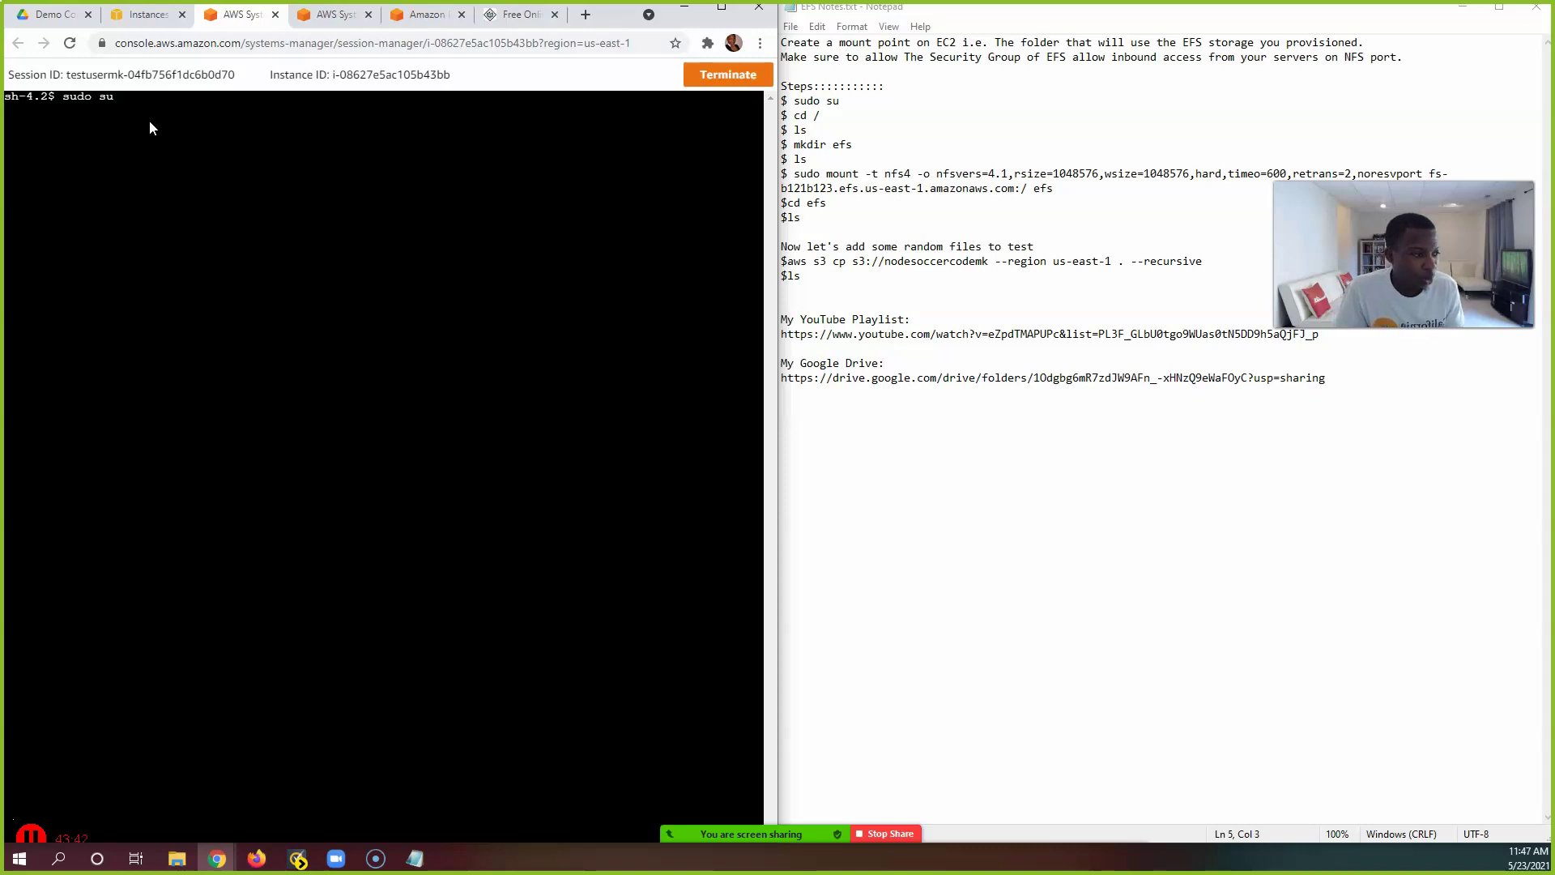
type(" su")
key("Return")
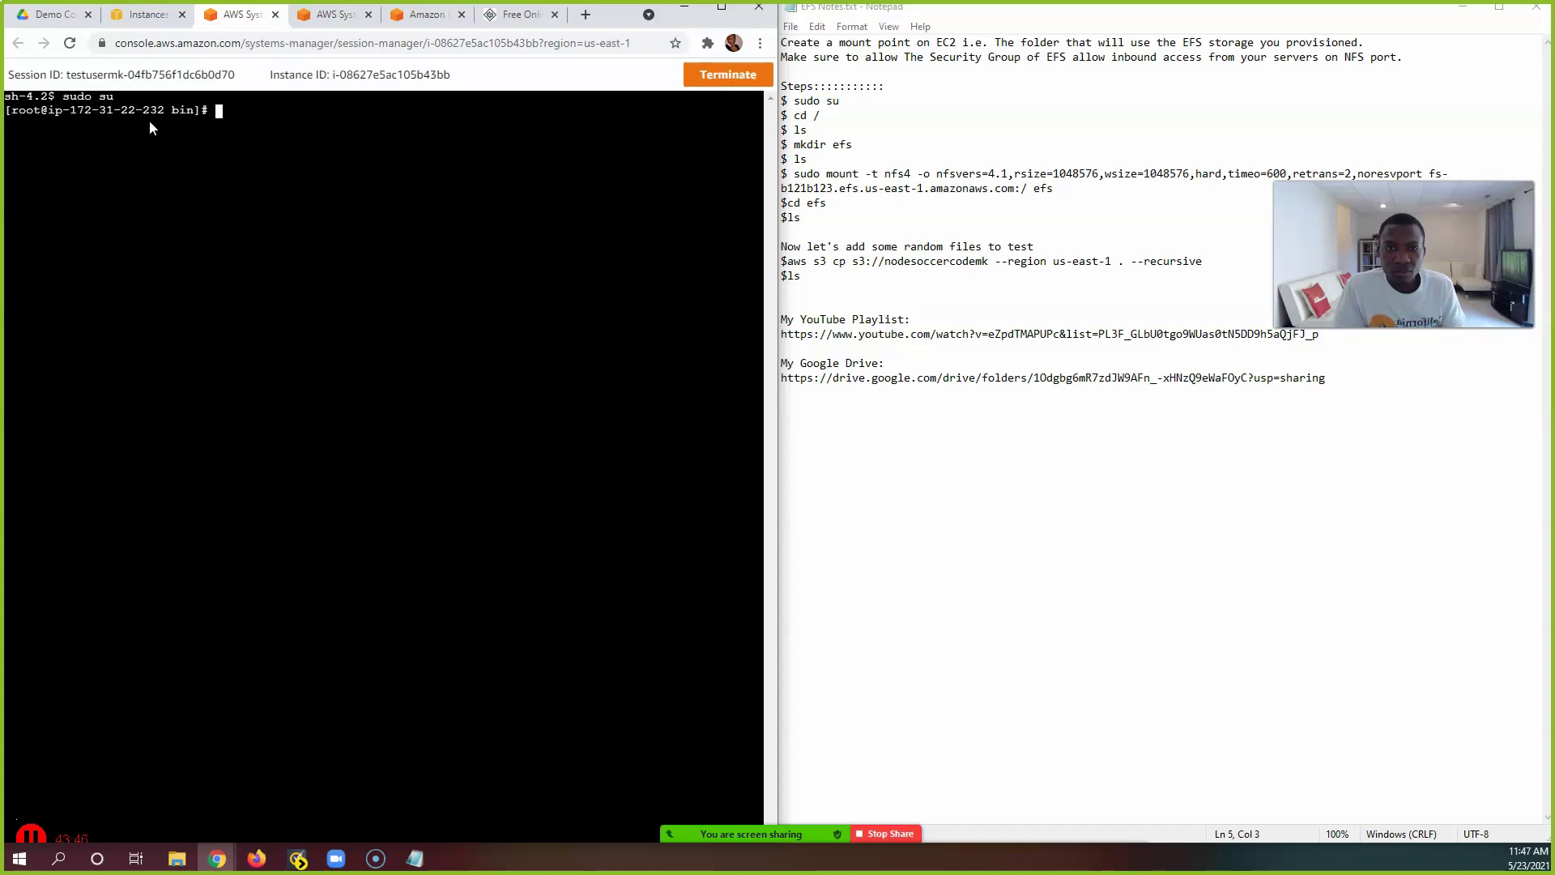
type("cd /")
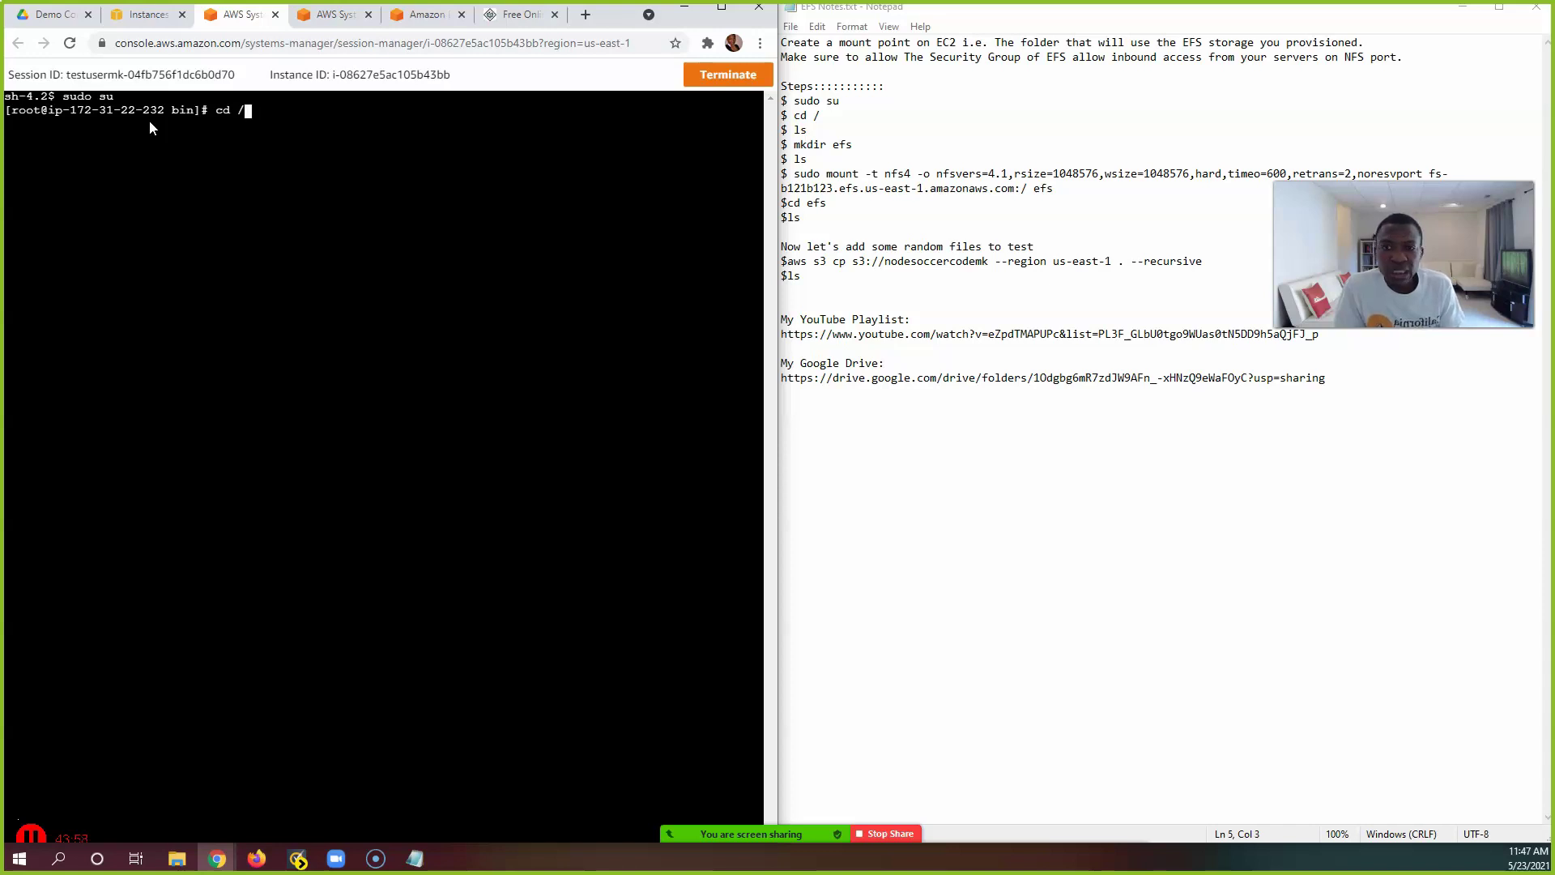
left_click(154, 117)
key("Return")
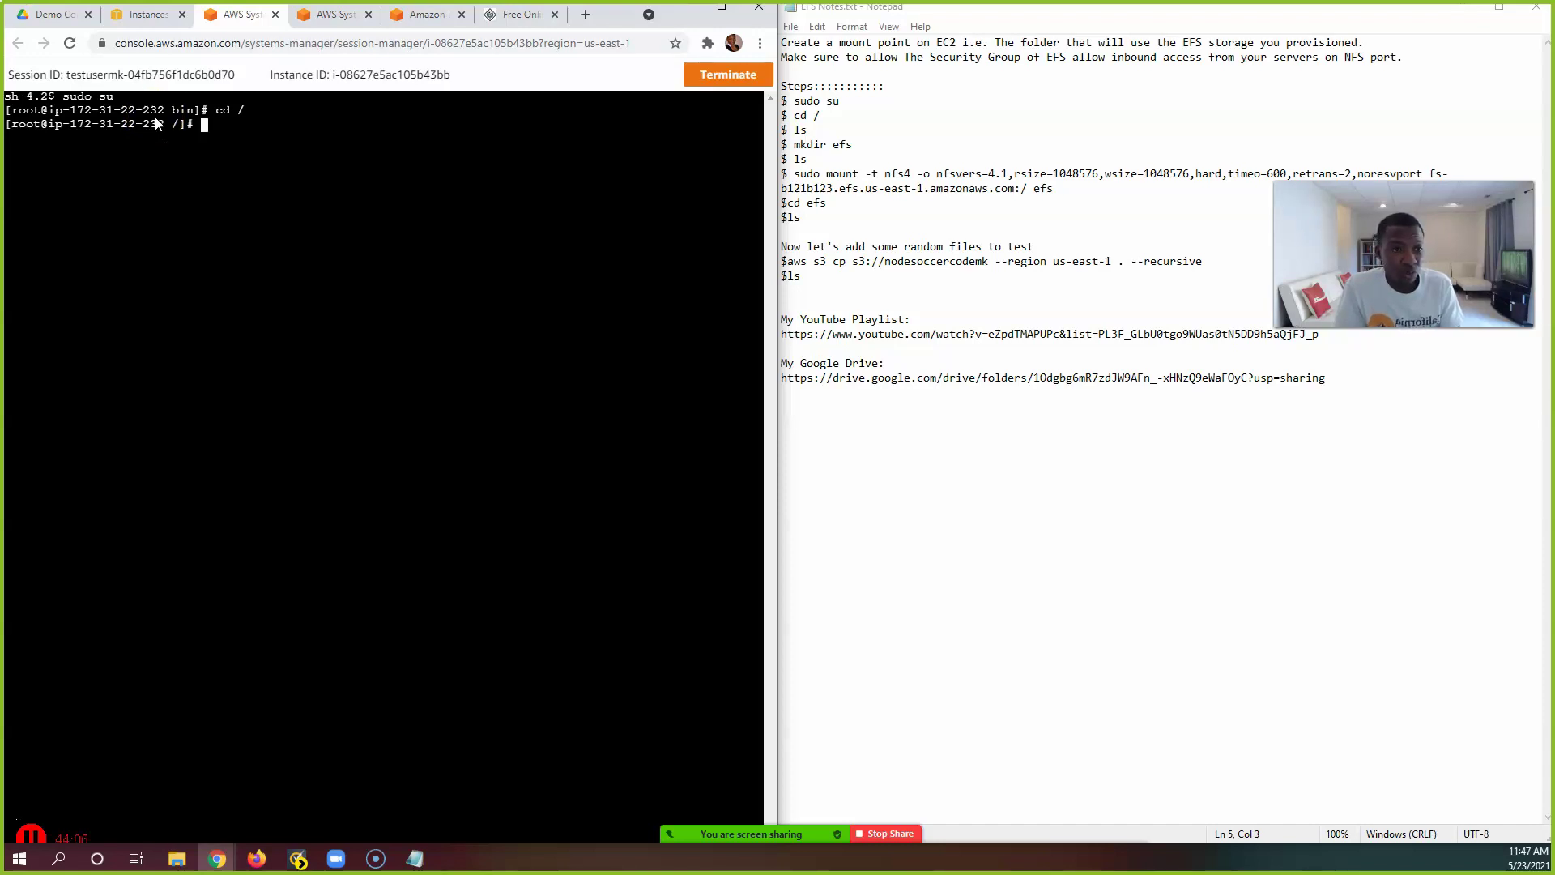
Step: List the root directory with ls and select the mkdir efs line in the notes
left_click(159, 123)
type("ls")
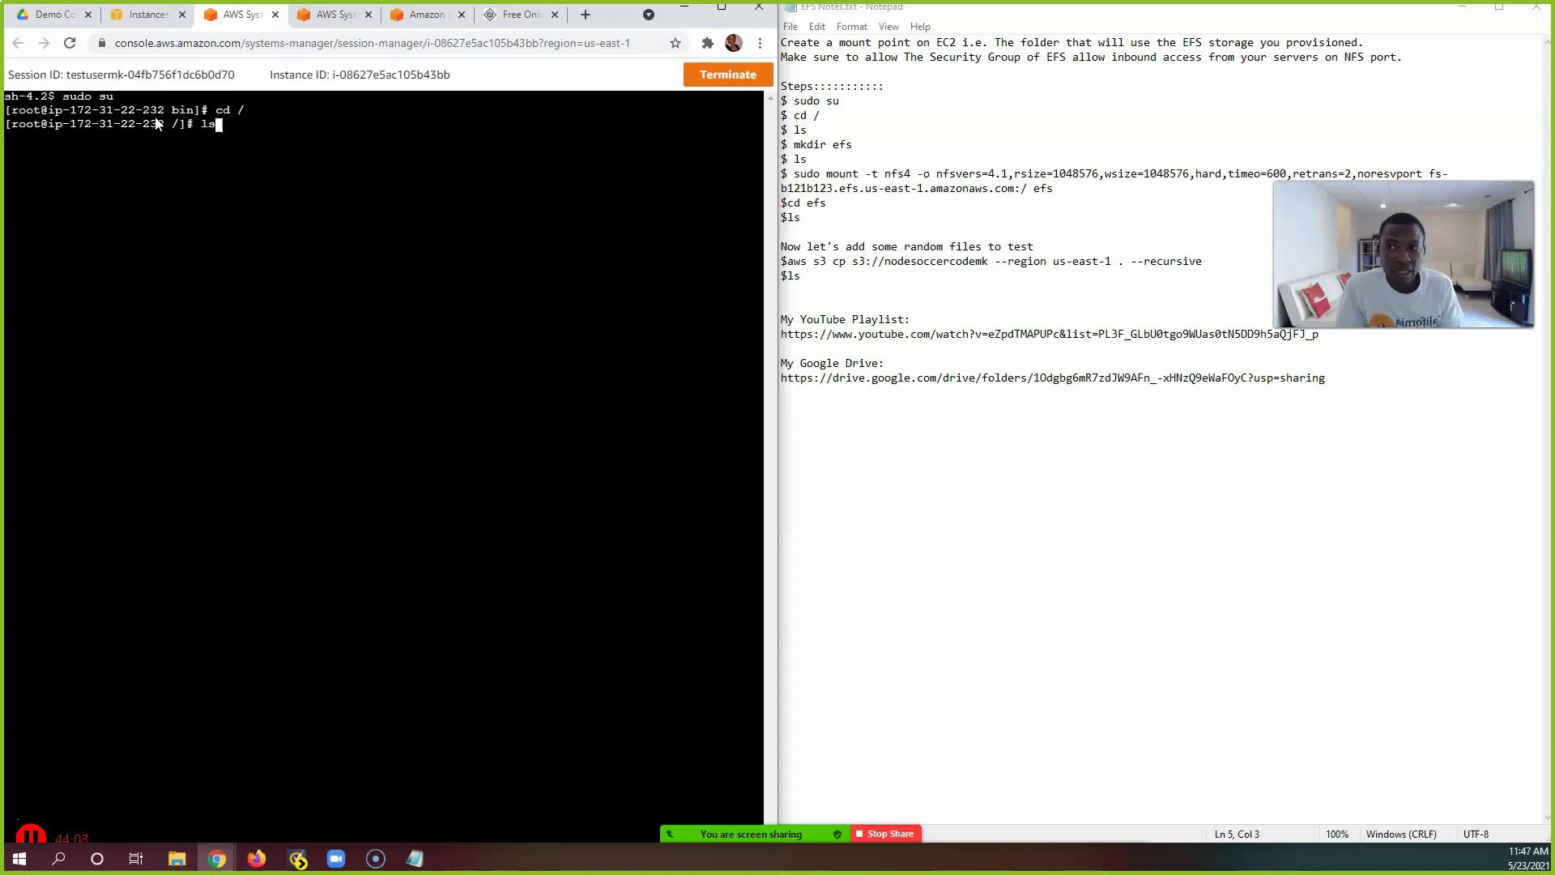
left_click(164, 114)
key("Return")
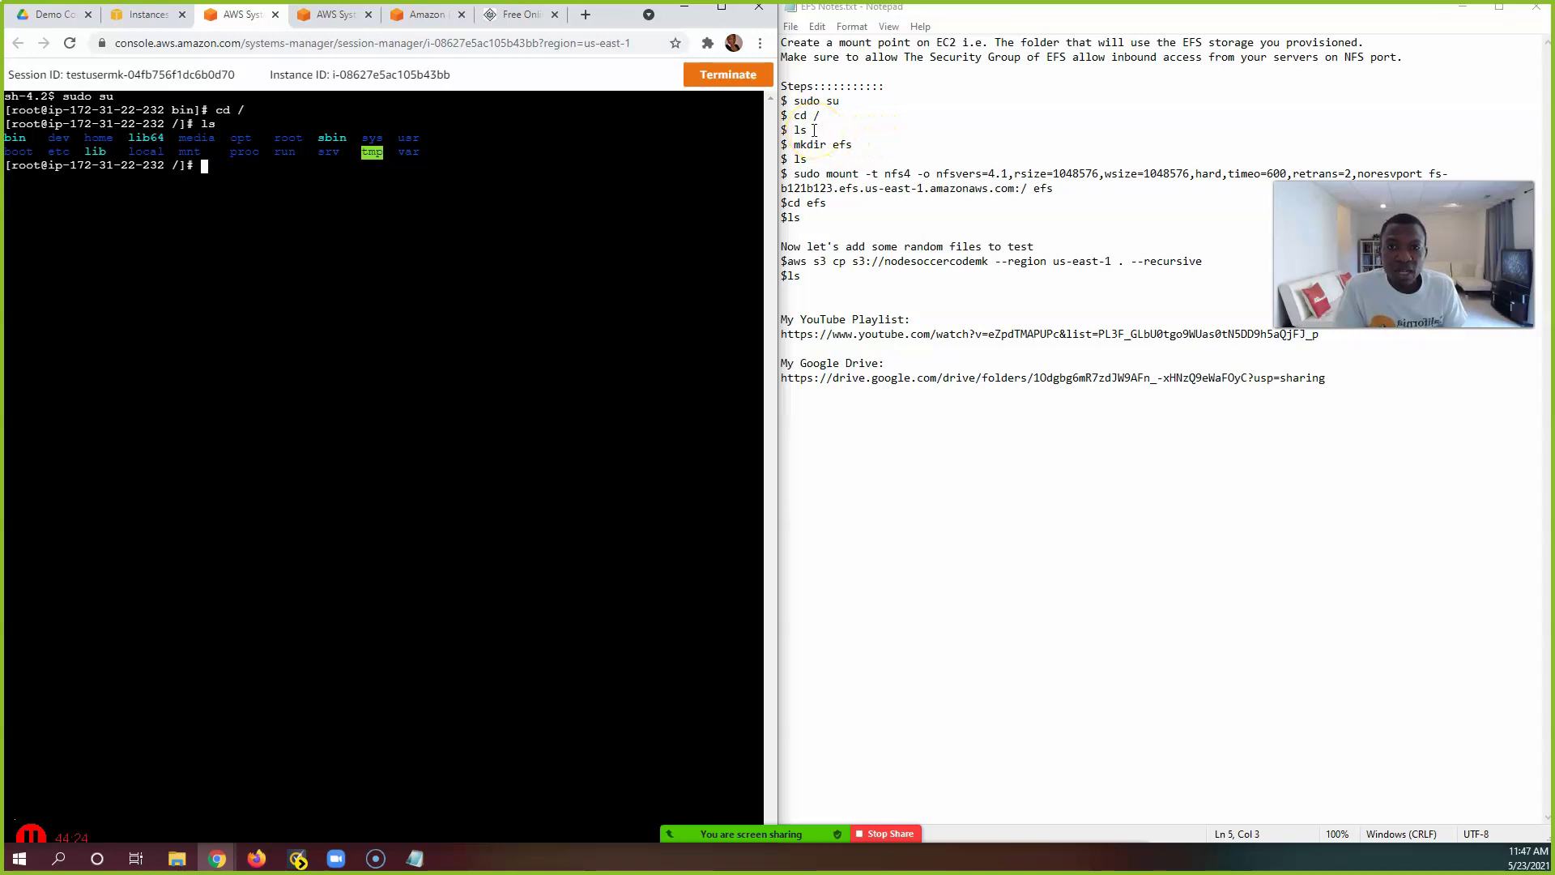
double_click(843, 144)
left_click_drag(842, 145, 793, 145)
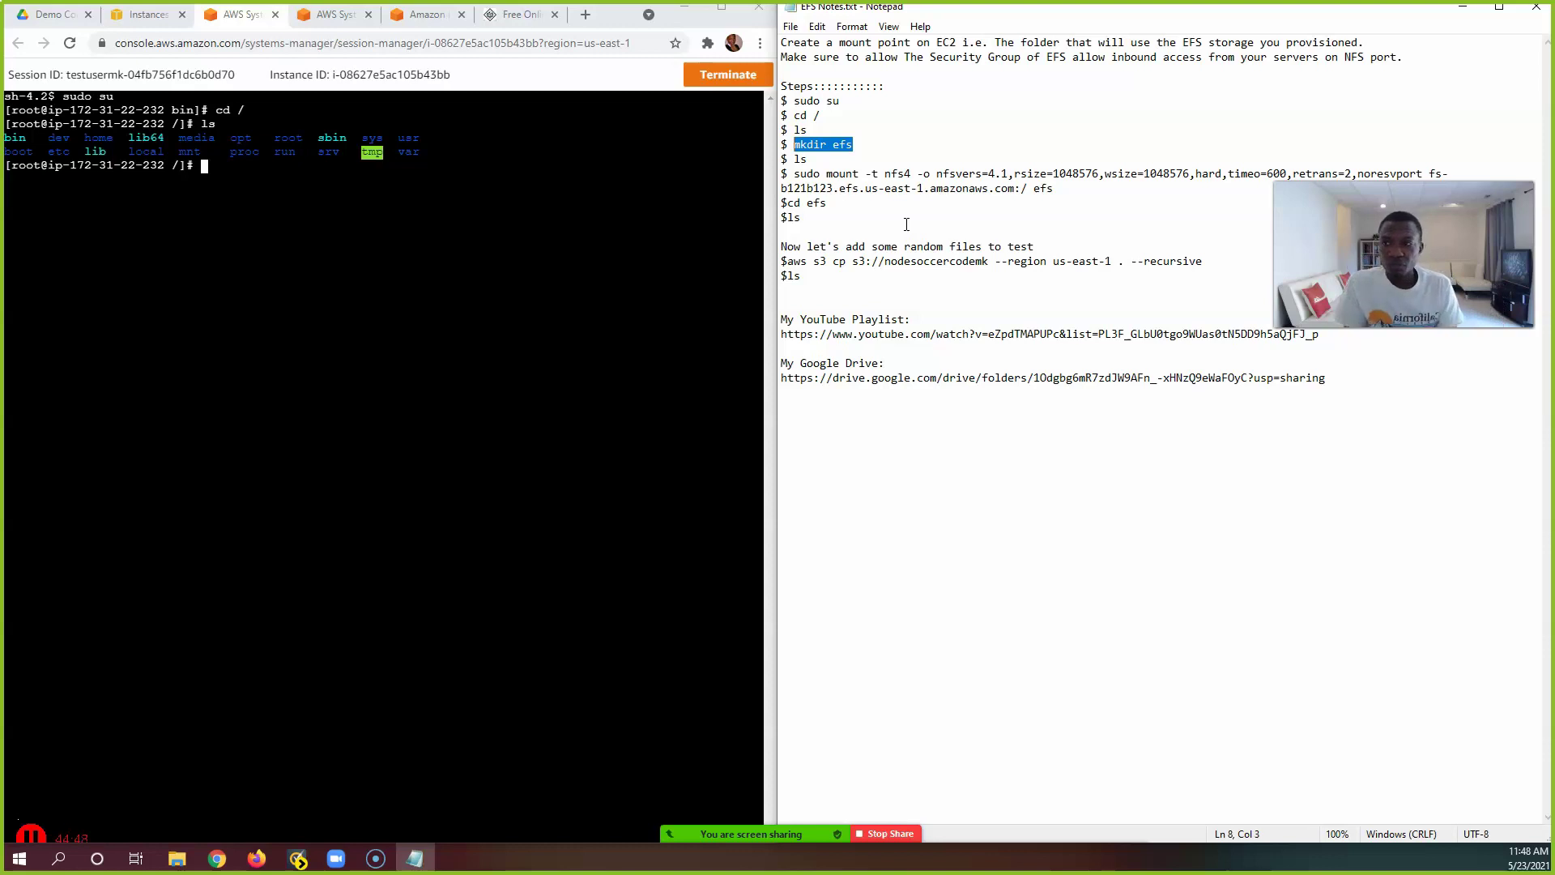
Step: Copy 'mkdir efs' from the notes, paste it into Server1's terminal, and run it
left_click(230, 167)
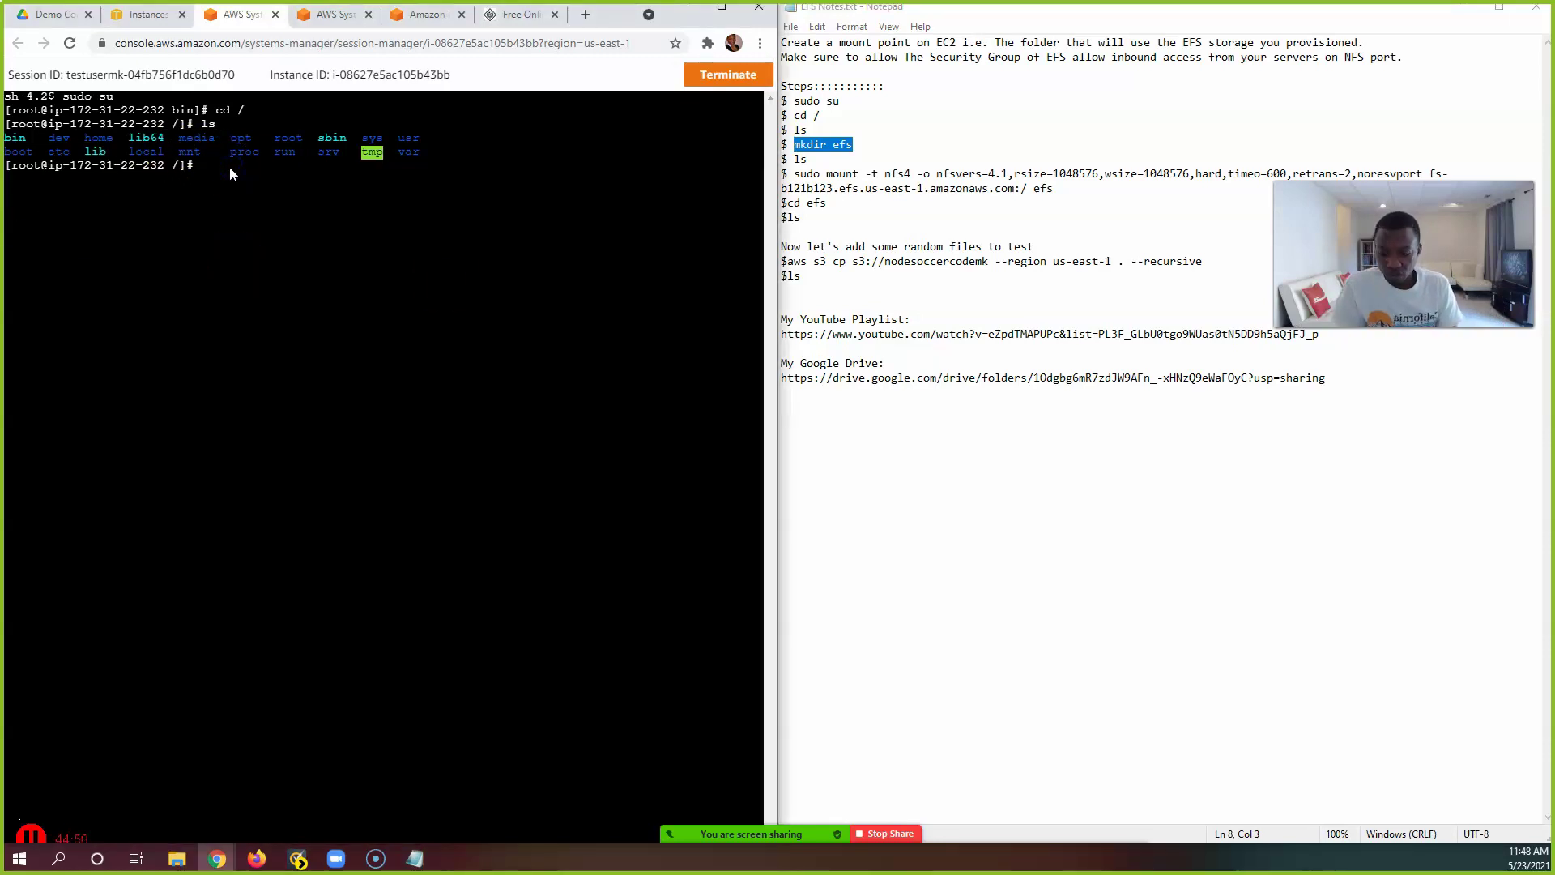
right_click(841, 151)
left_click(875, 197)
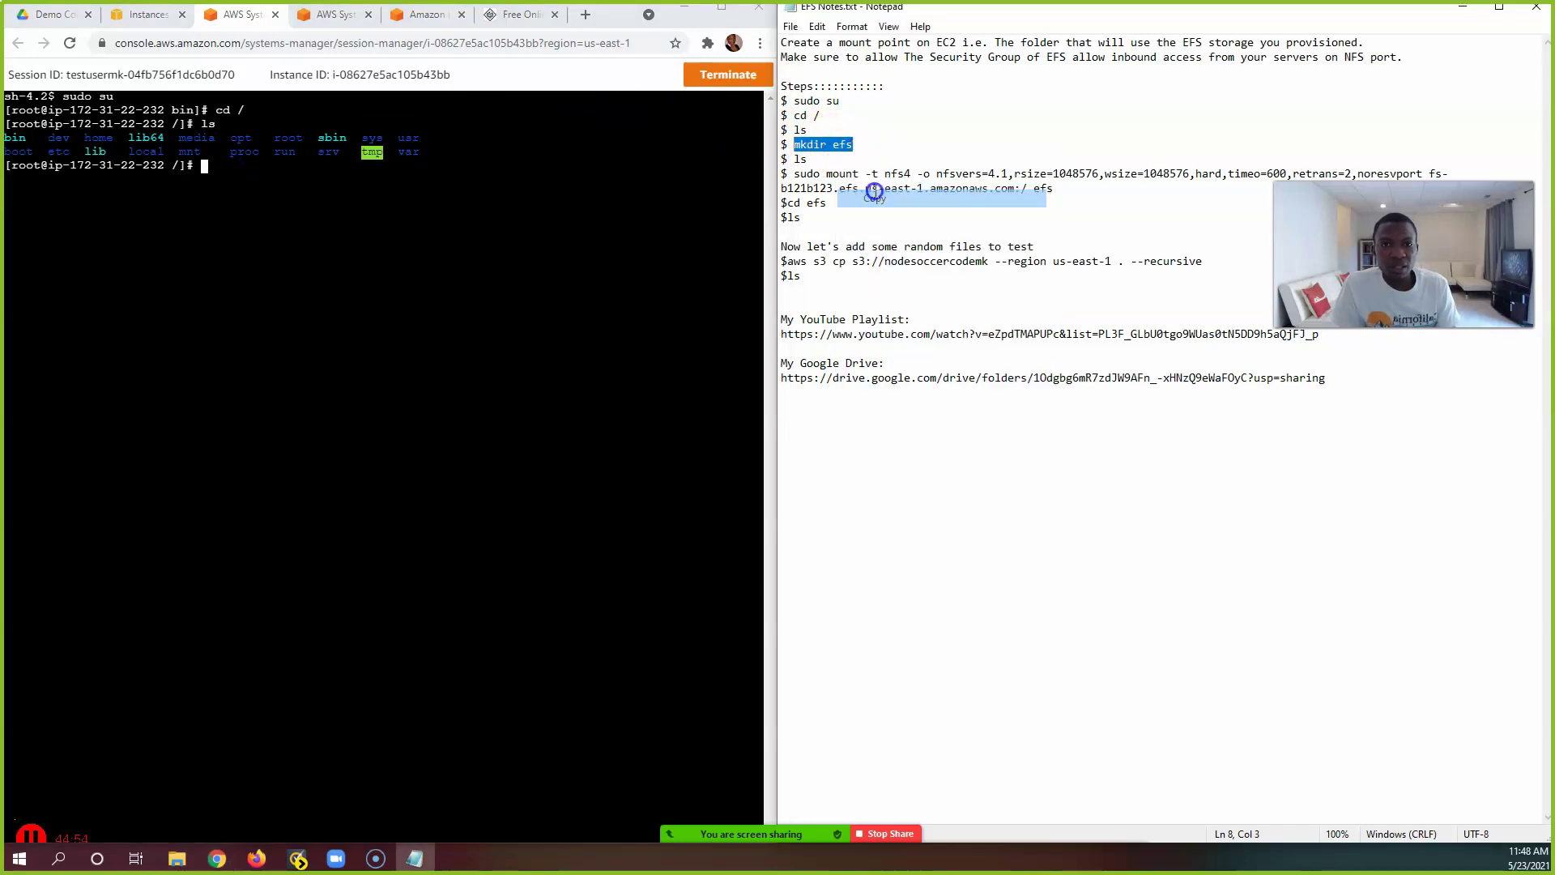
right_click(267, 167)
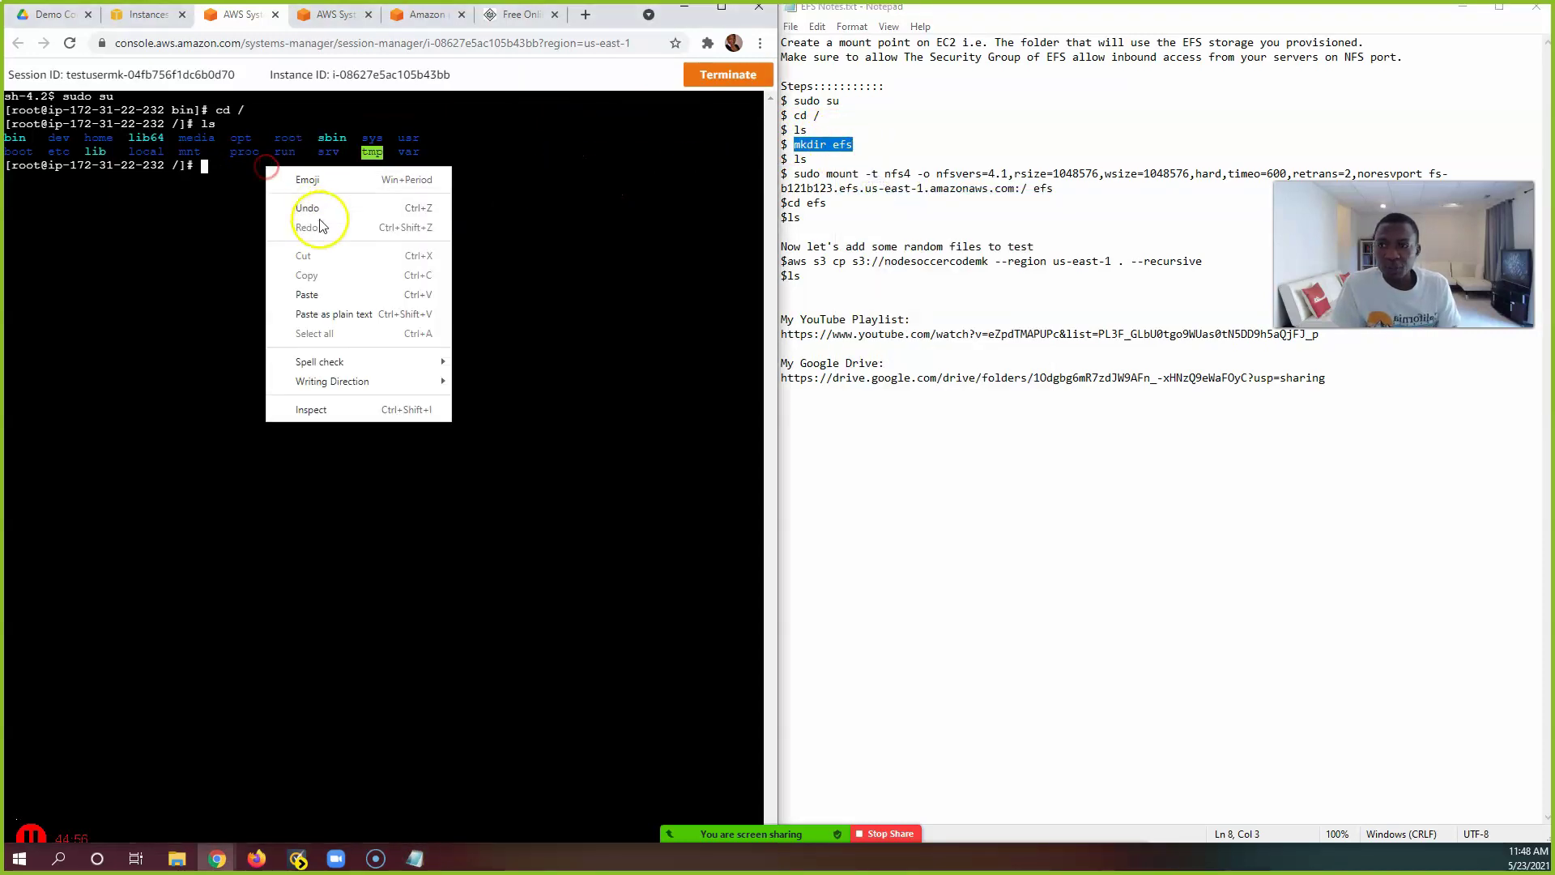
left_click(313, 294)
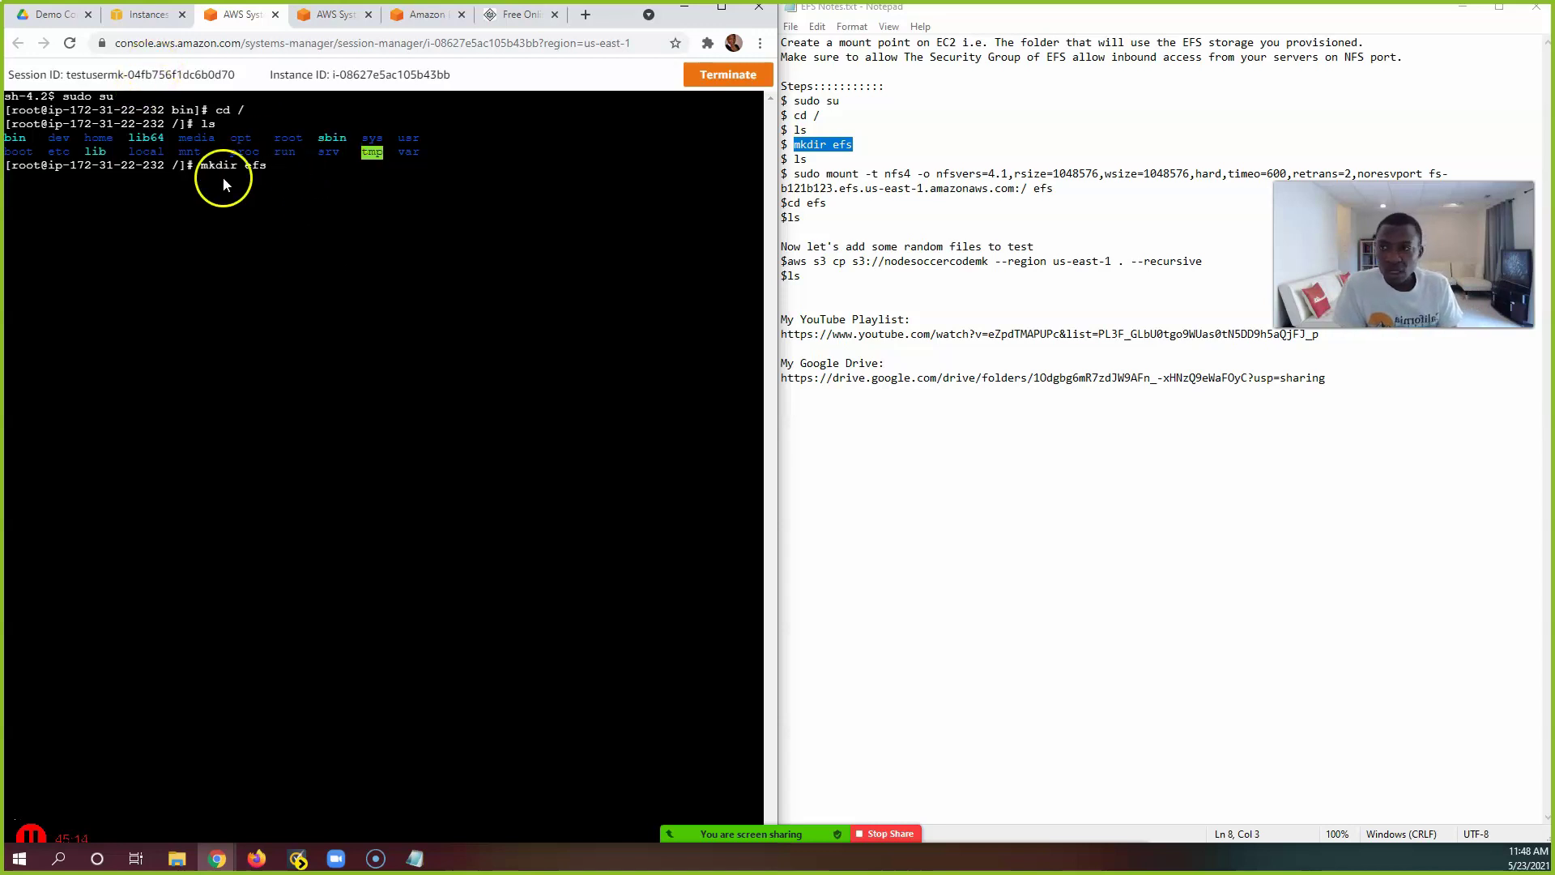
key("Return")
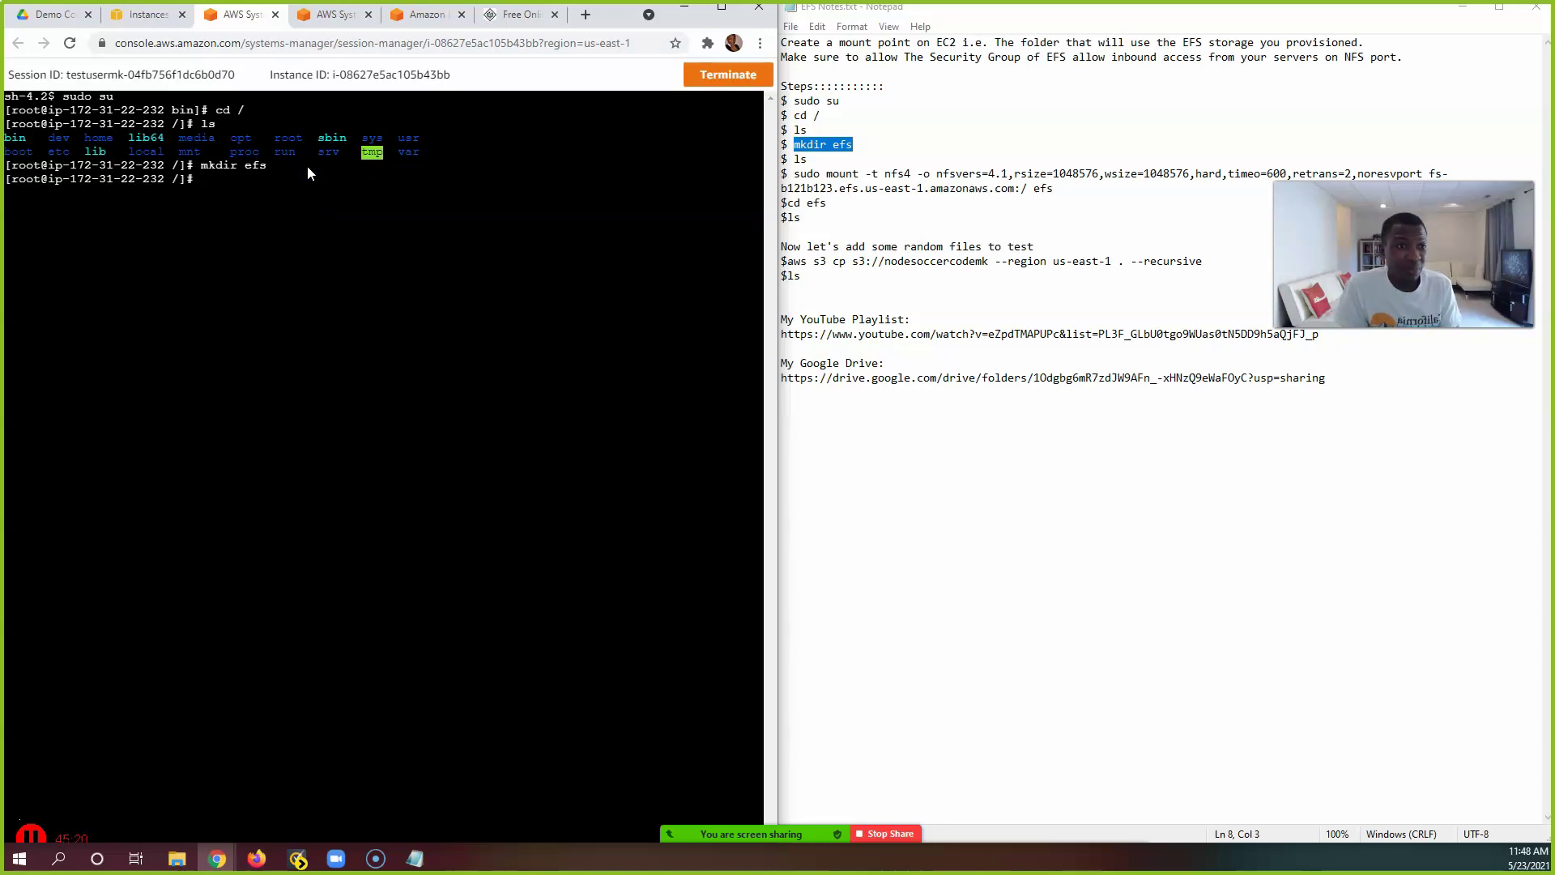
Step: Run ls to confirm the new efs folder in the root directory
type("ls")
key("Return")
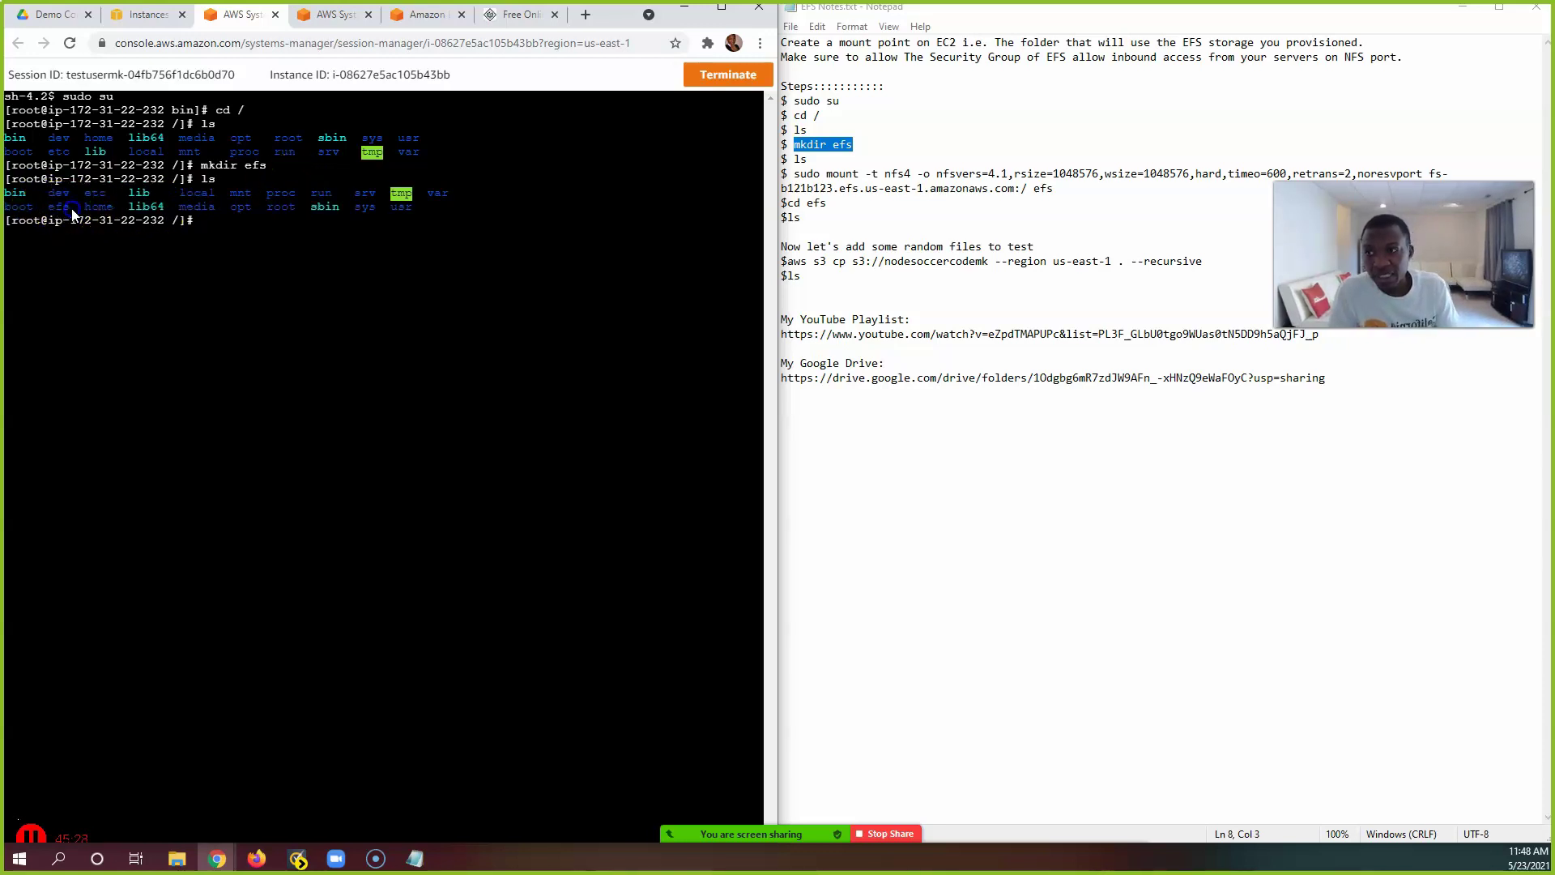
double_click(49, 208)
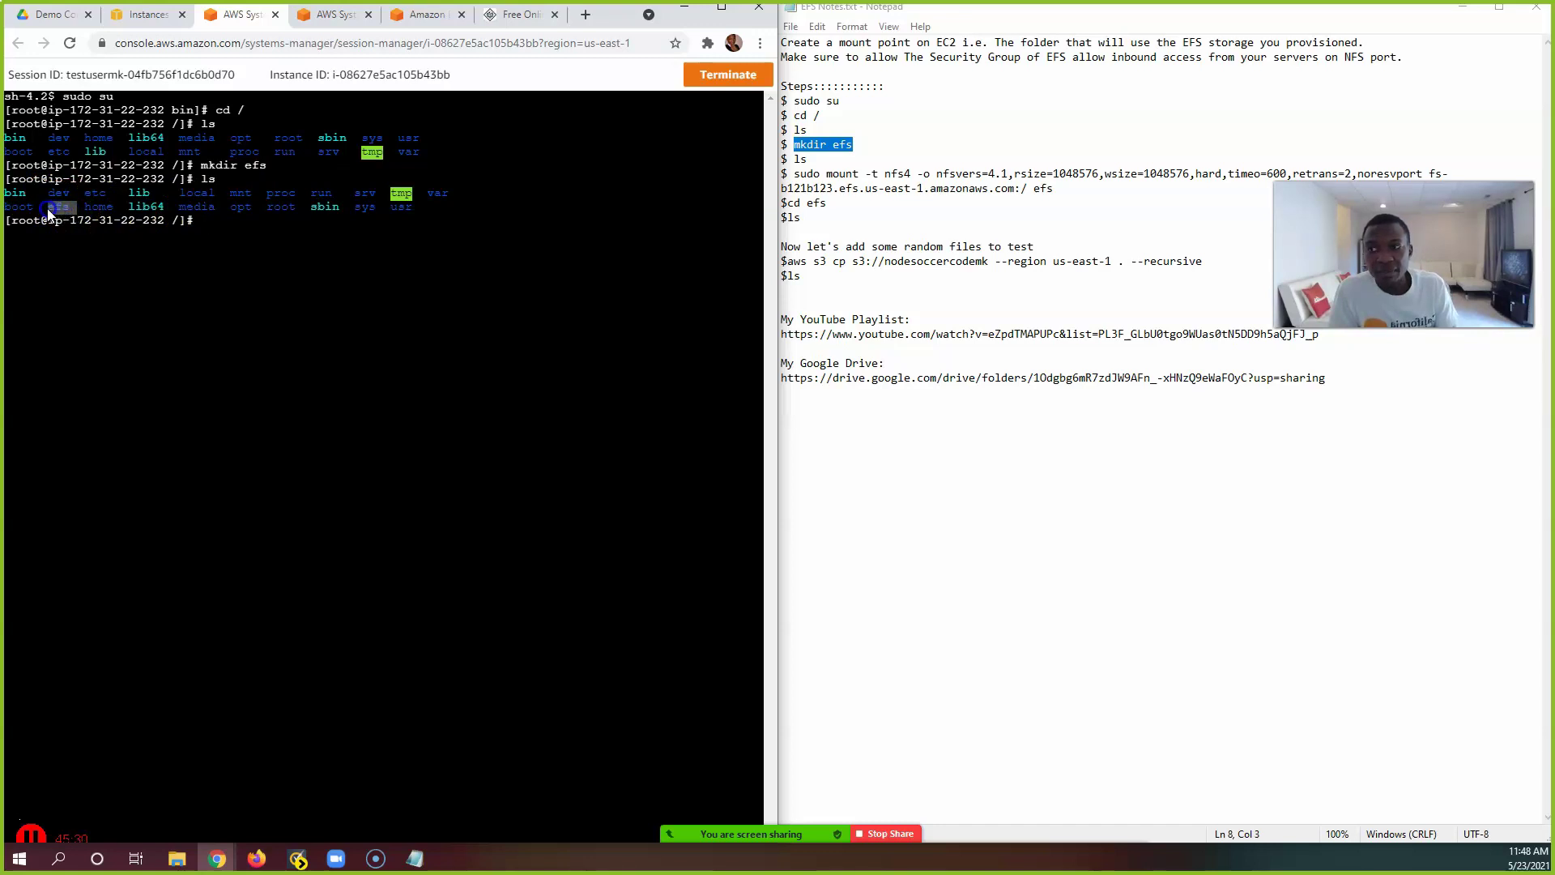
left_click(235, 226)
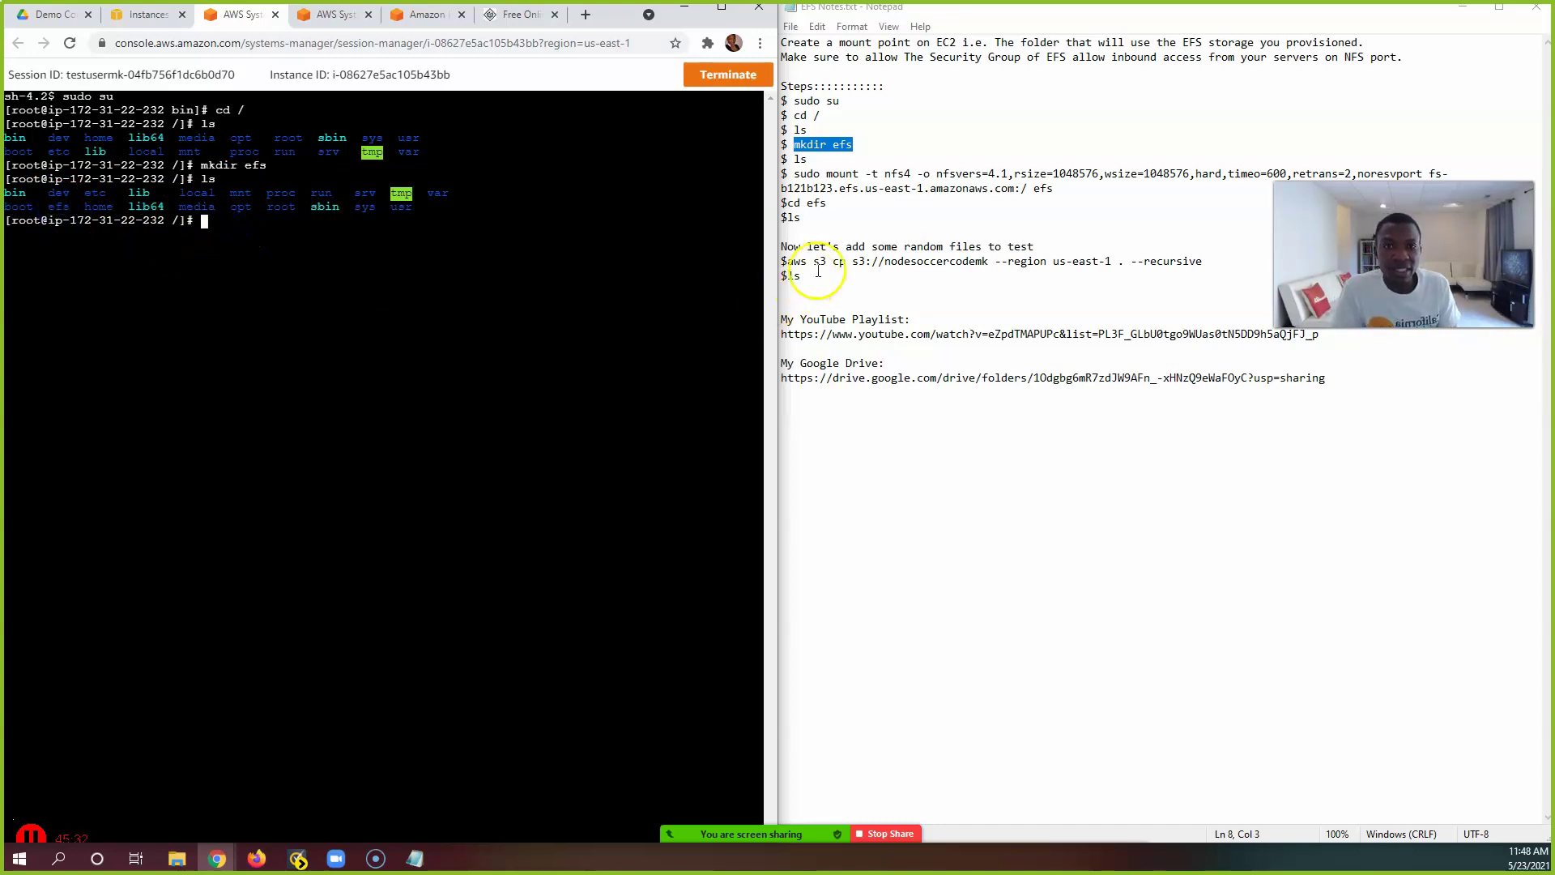
left_click(807, 173)
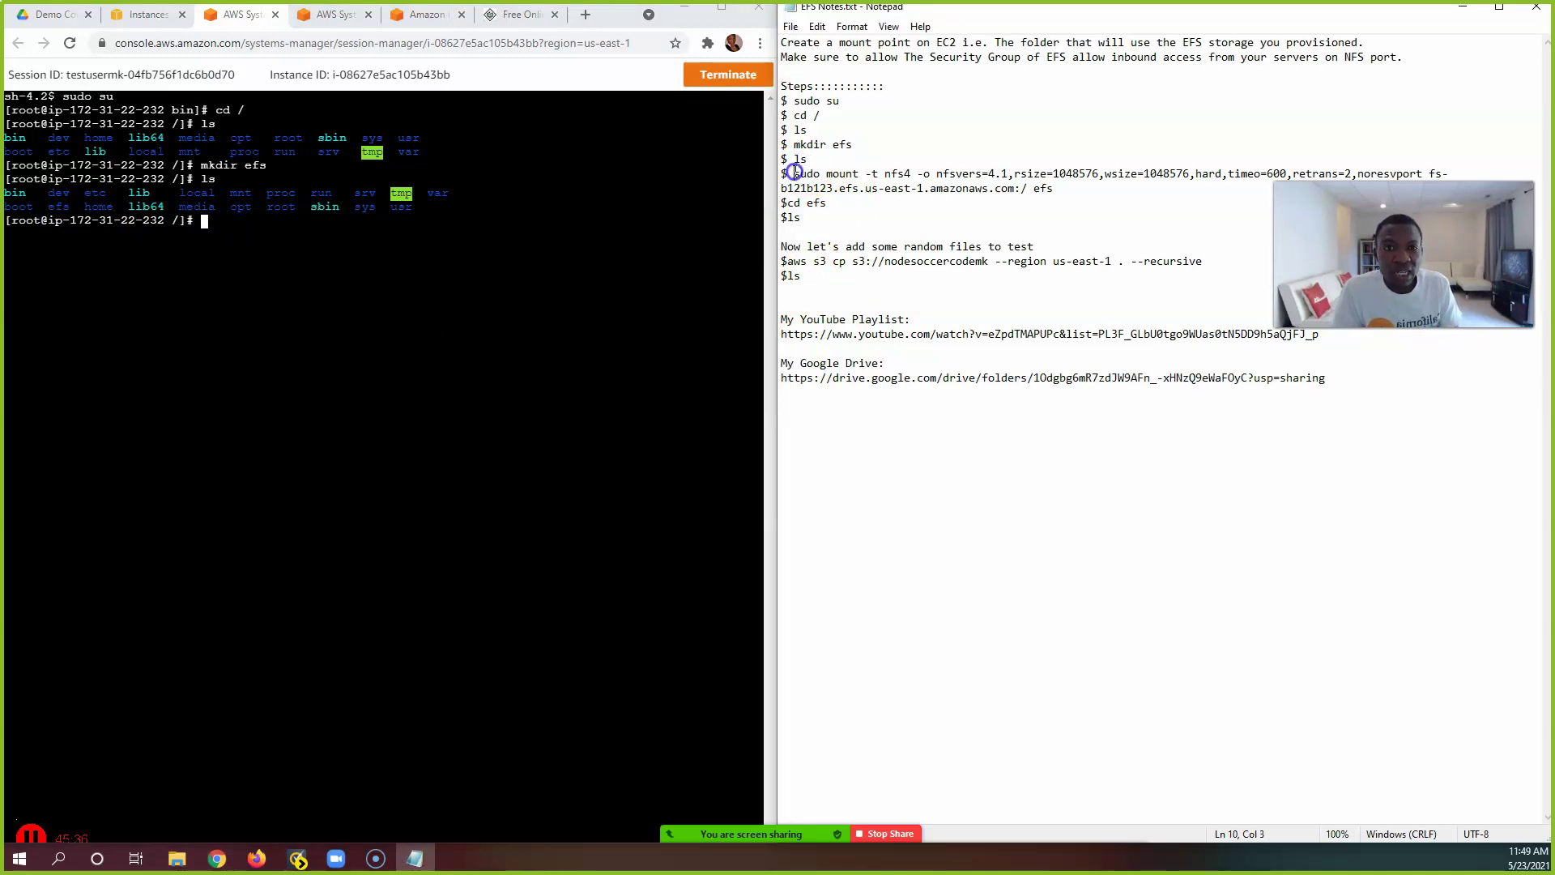
Step: Select the mount command in the notes and open EFStest (fs-c876c77c) from the Amazon EFS list
left_click_drag(793, 173, 1050, 188)
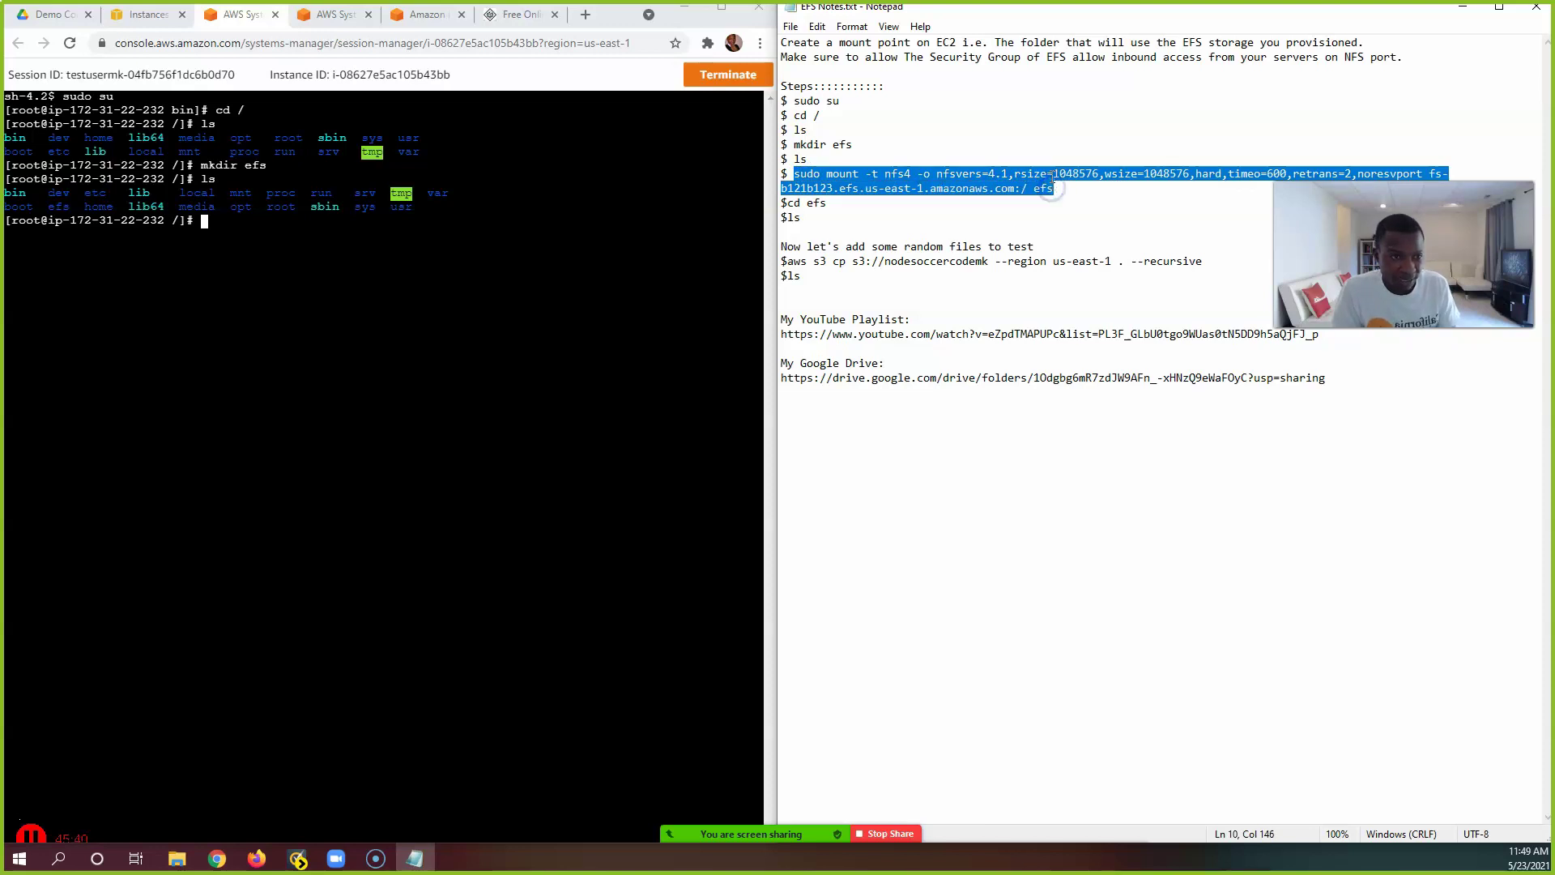
left_click(347, 29)
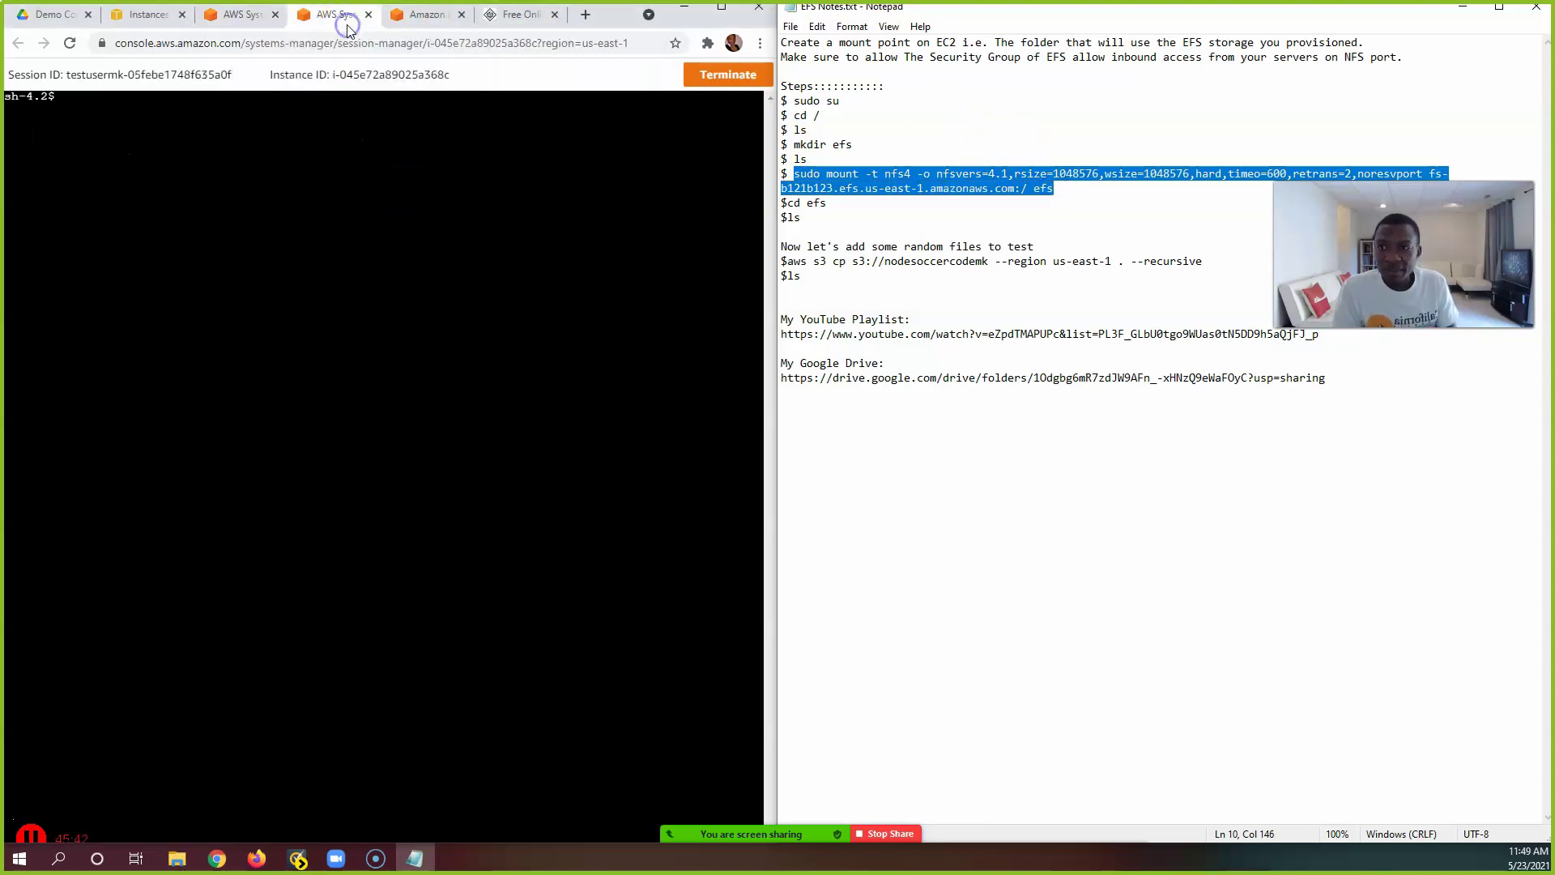
left_click(150, 15)
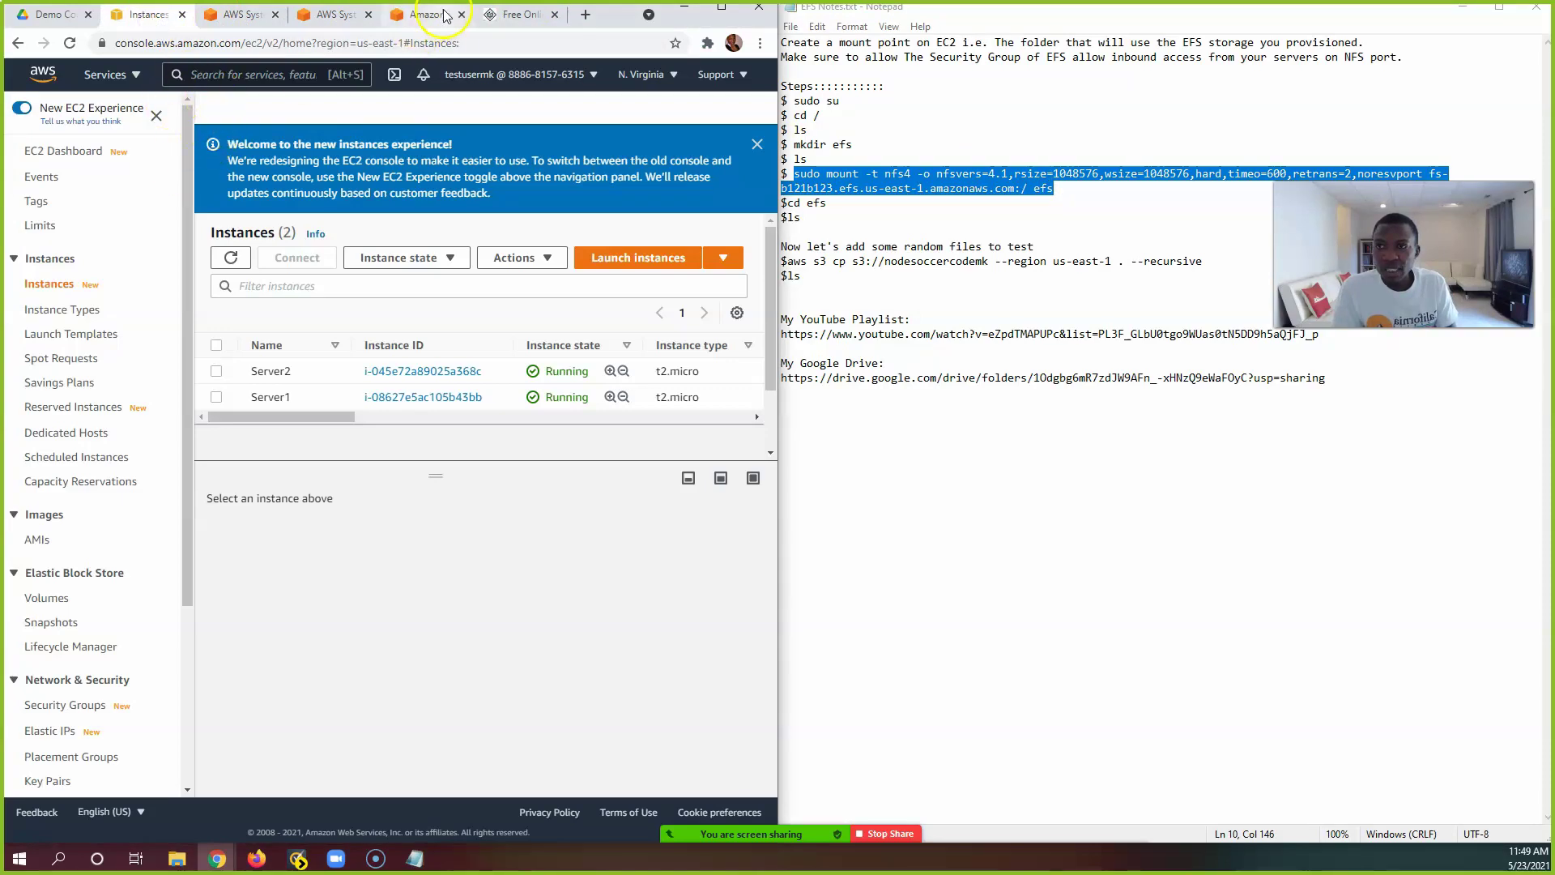
left_click(417, 16)
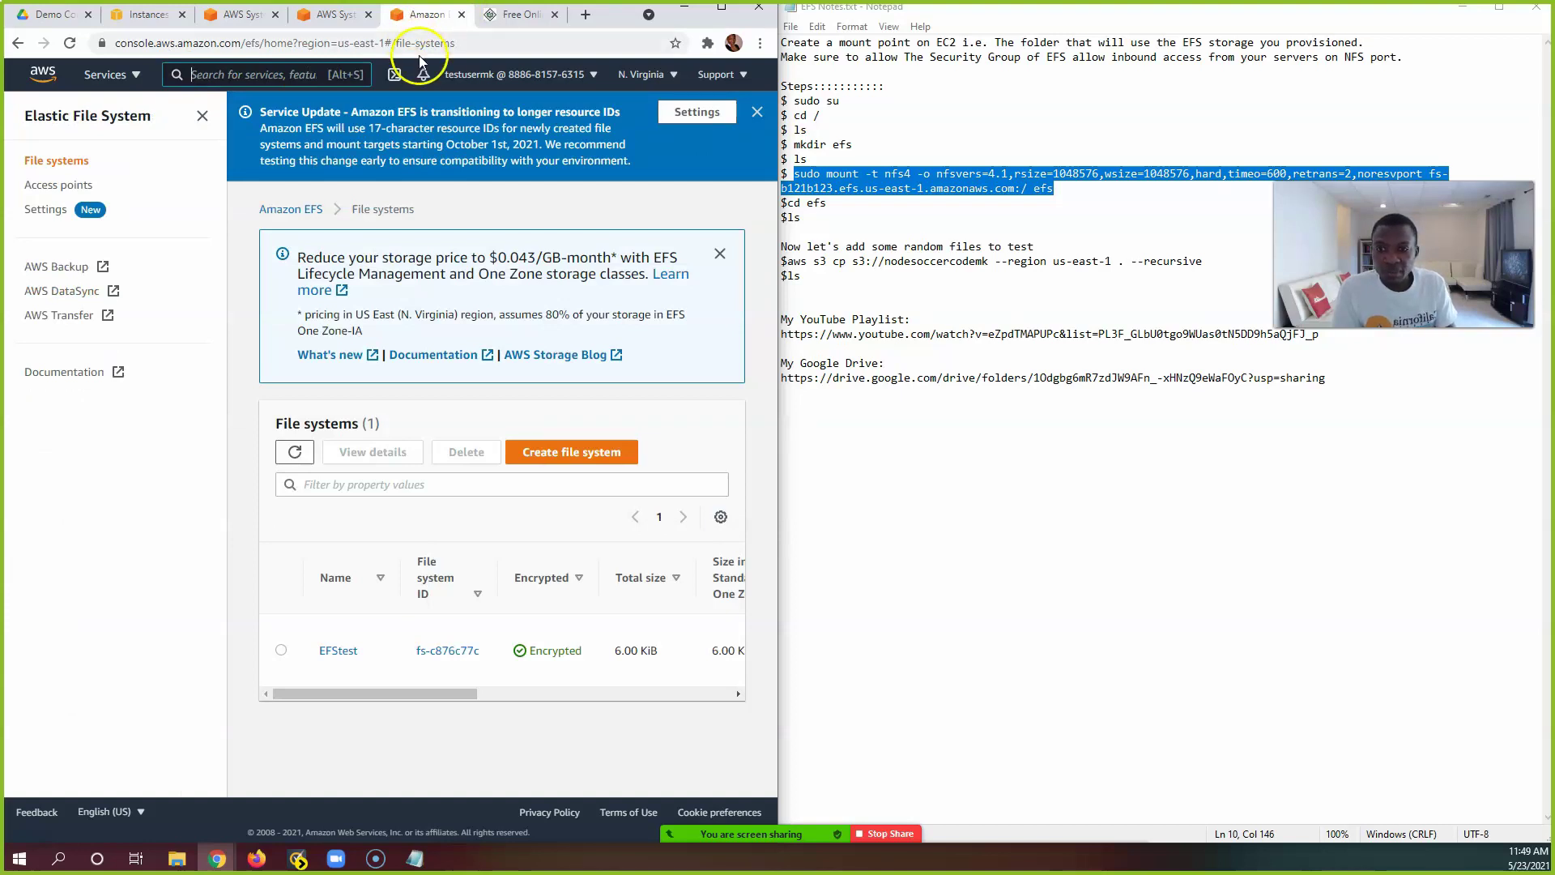
left_click(338, 656)
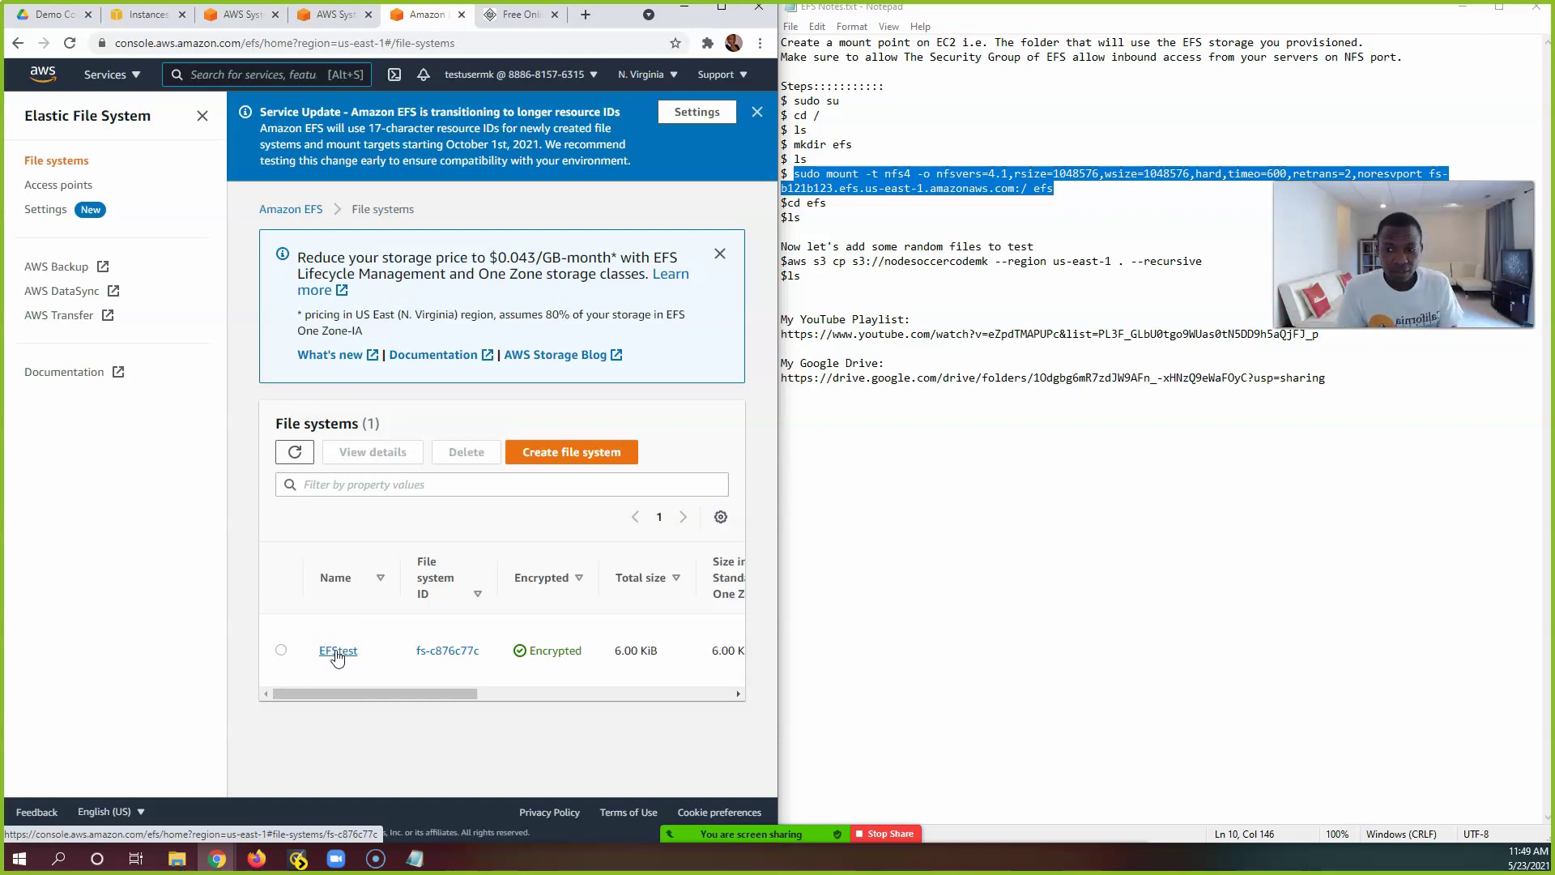
left_click(338, 652)
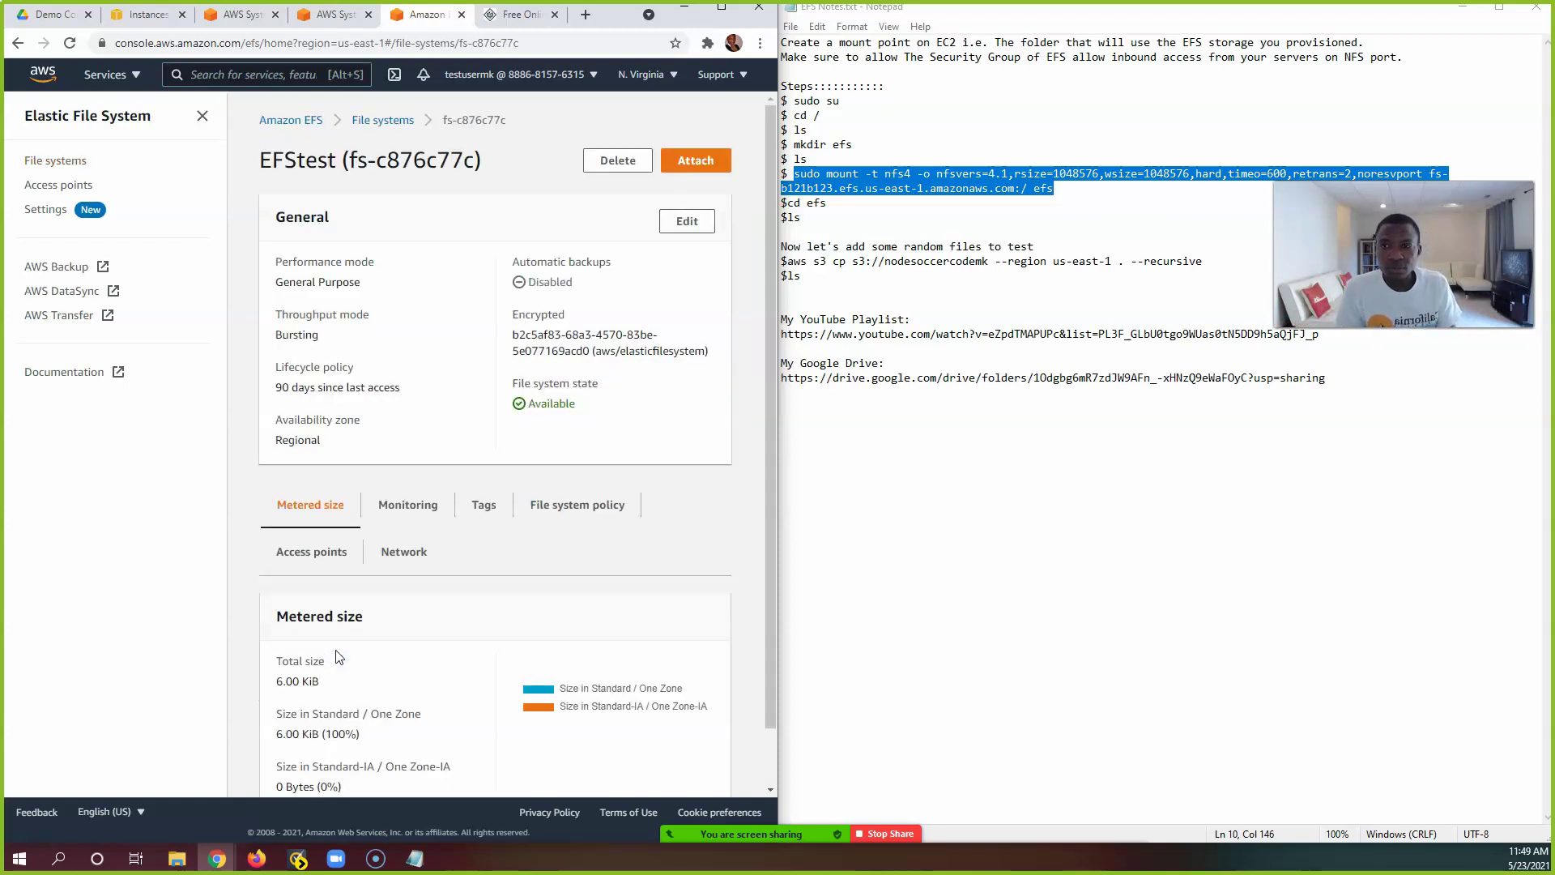
Step: Copy the NFS client mount command from EFStest's Attach instructions and close the dialog
left_click(685, 162)
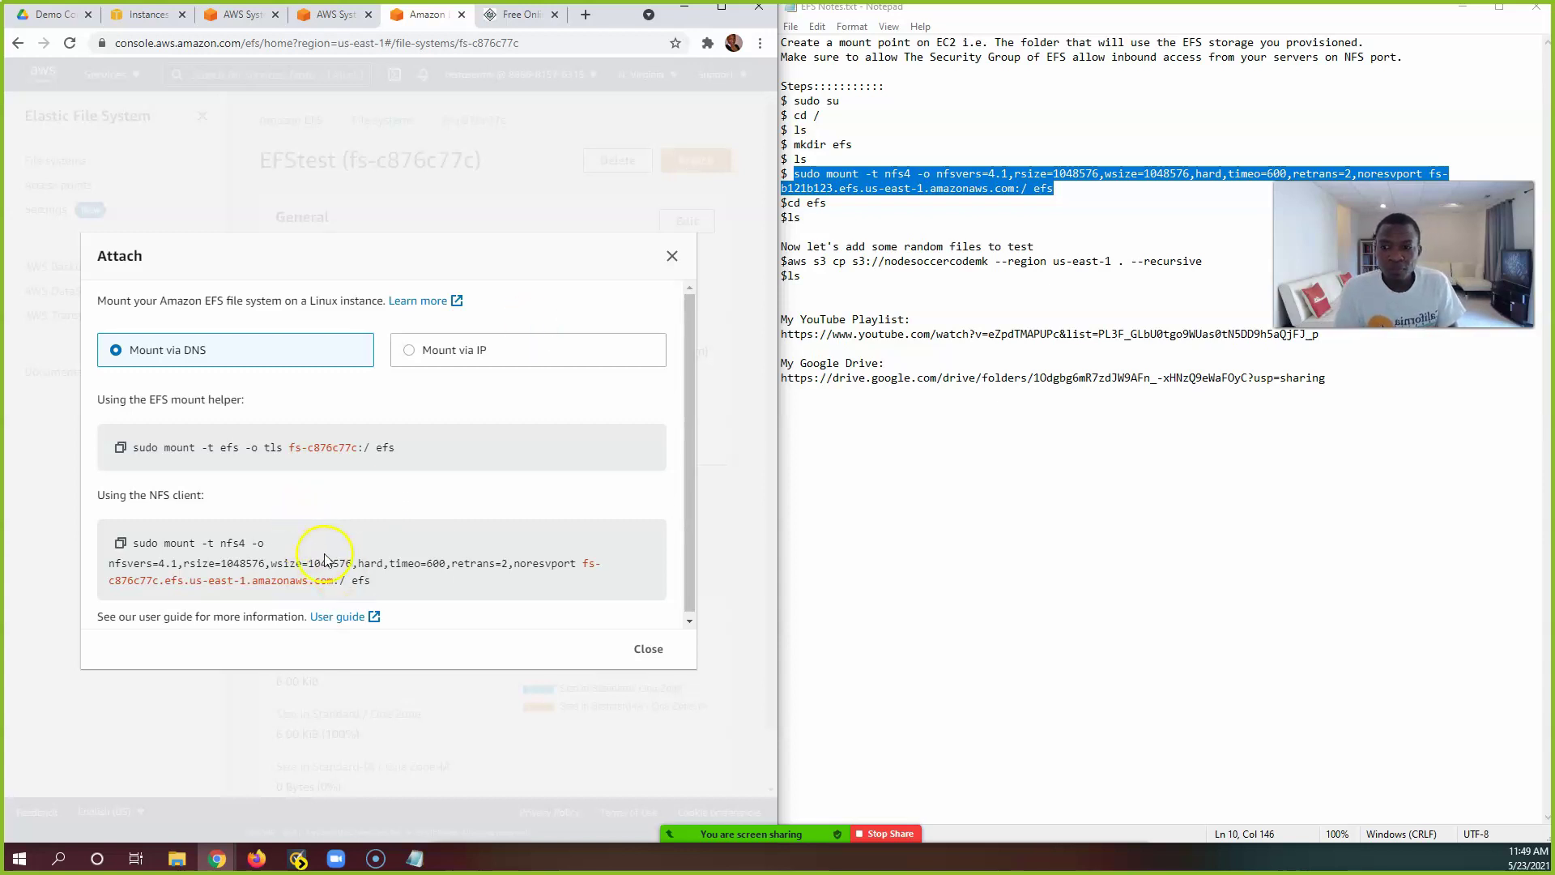
double_click(364, 581)
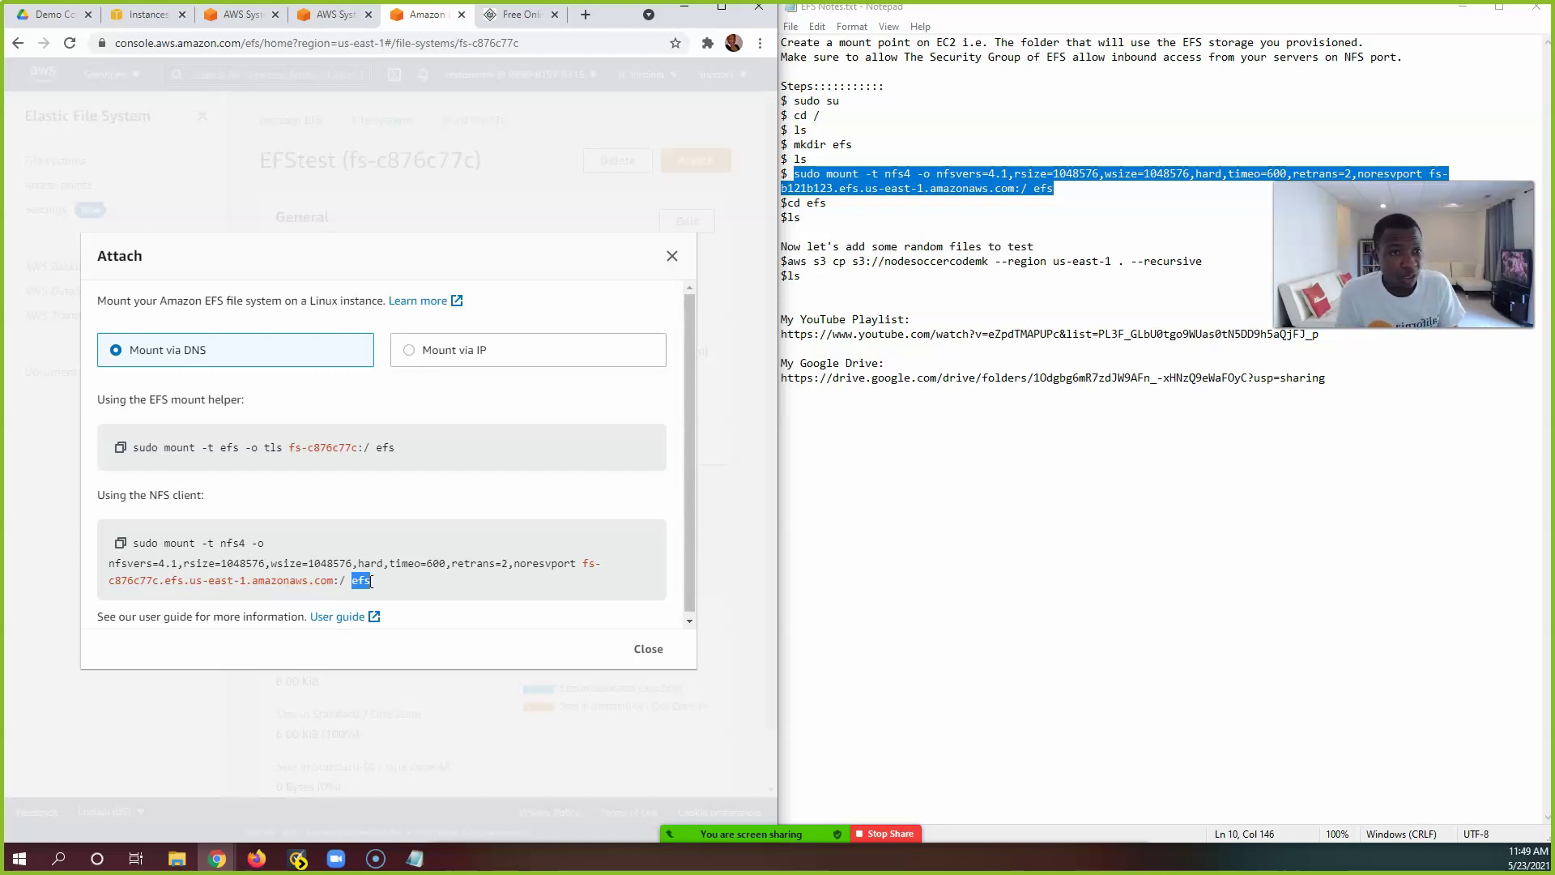
left_click(117, 551)
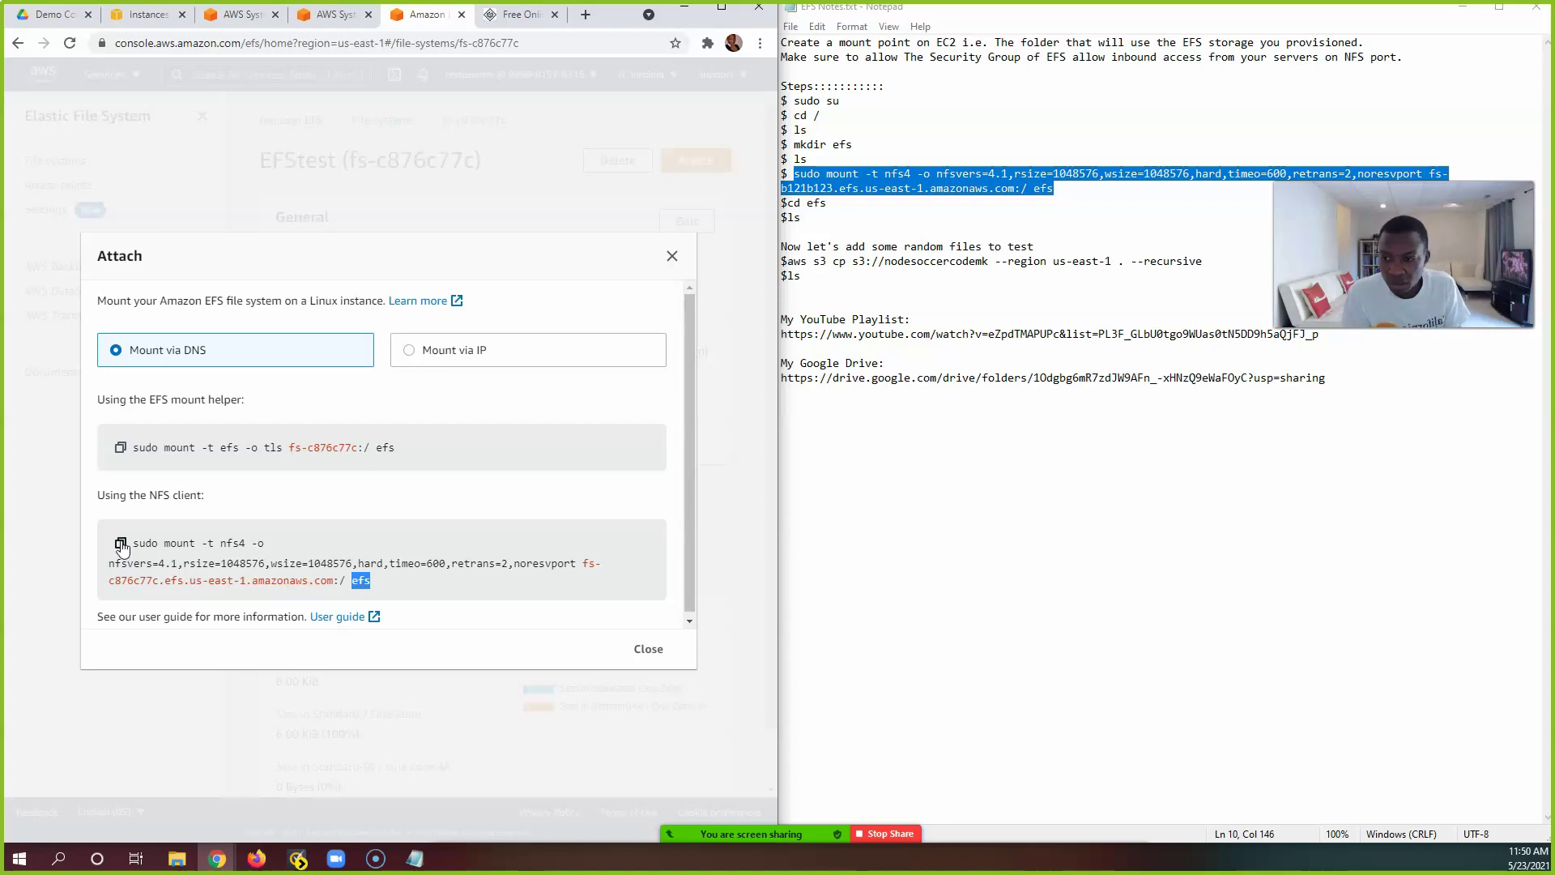
left_click(121, 543)
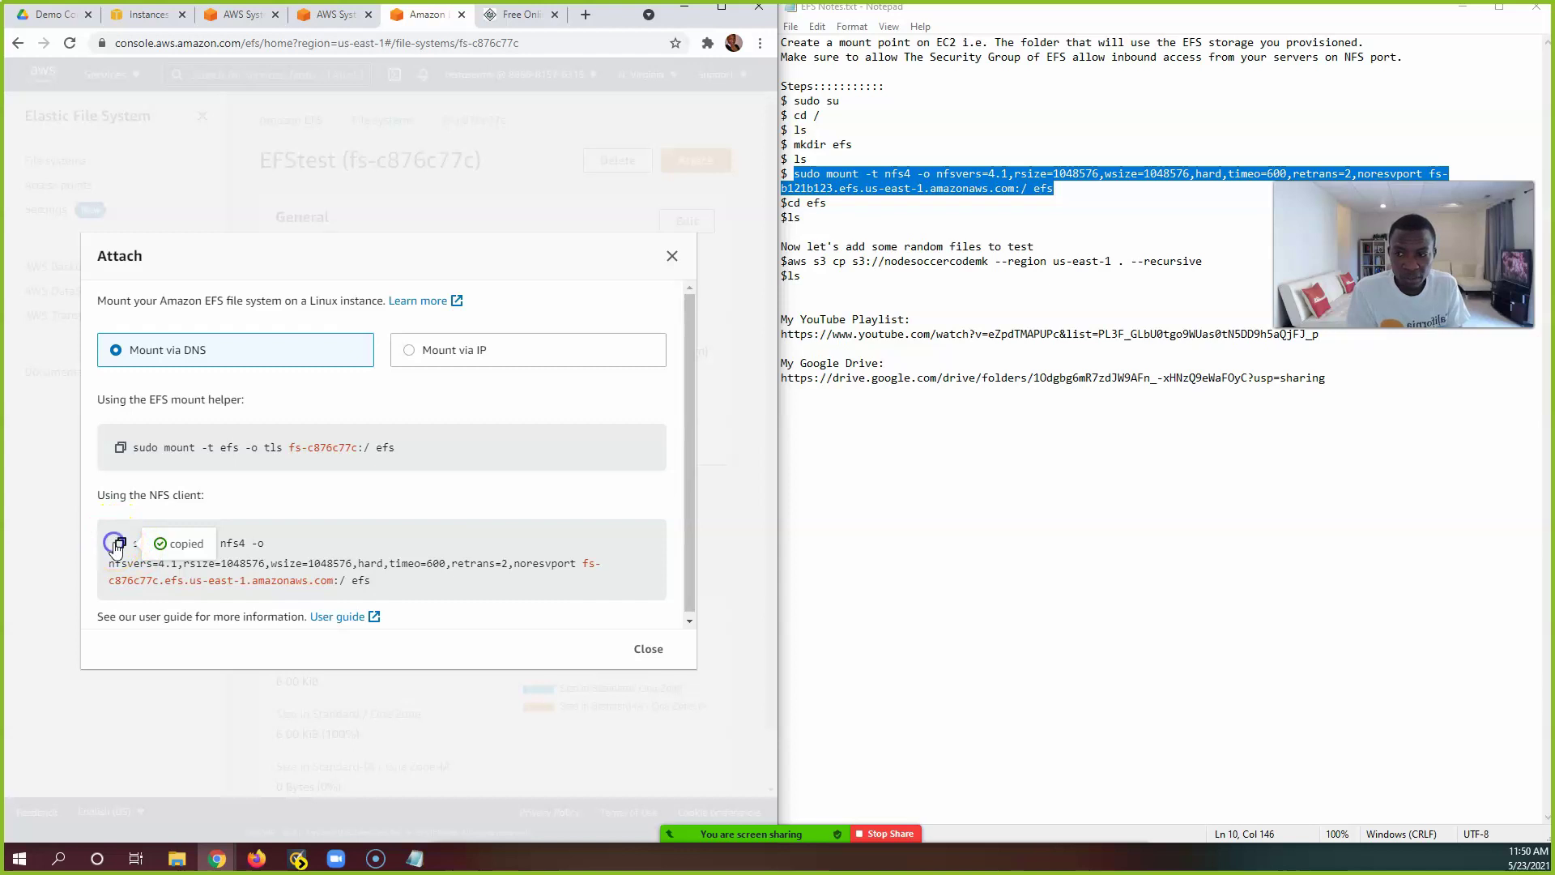
left_click(649, 648)
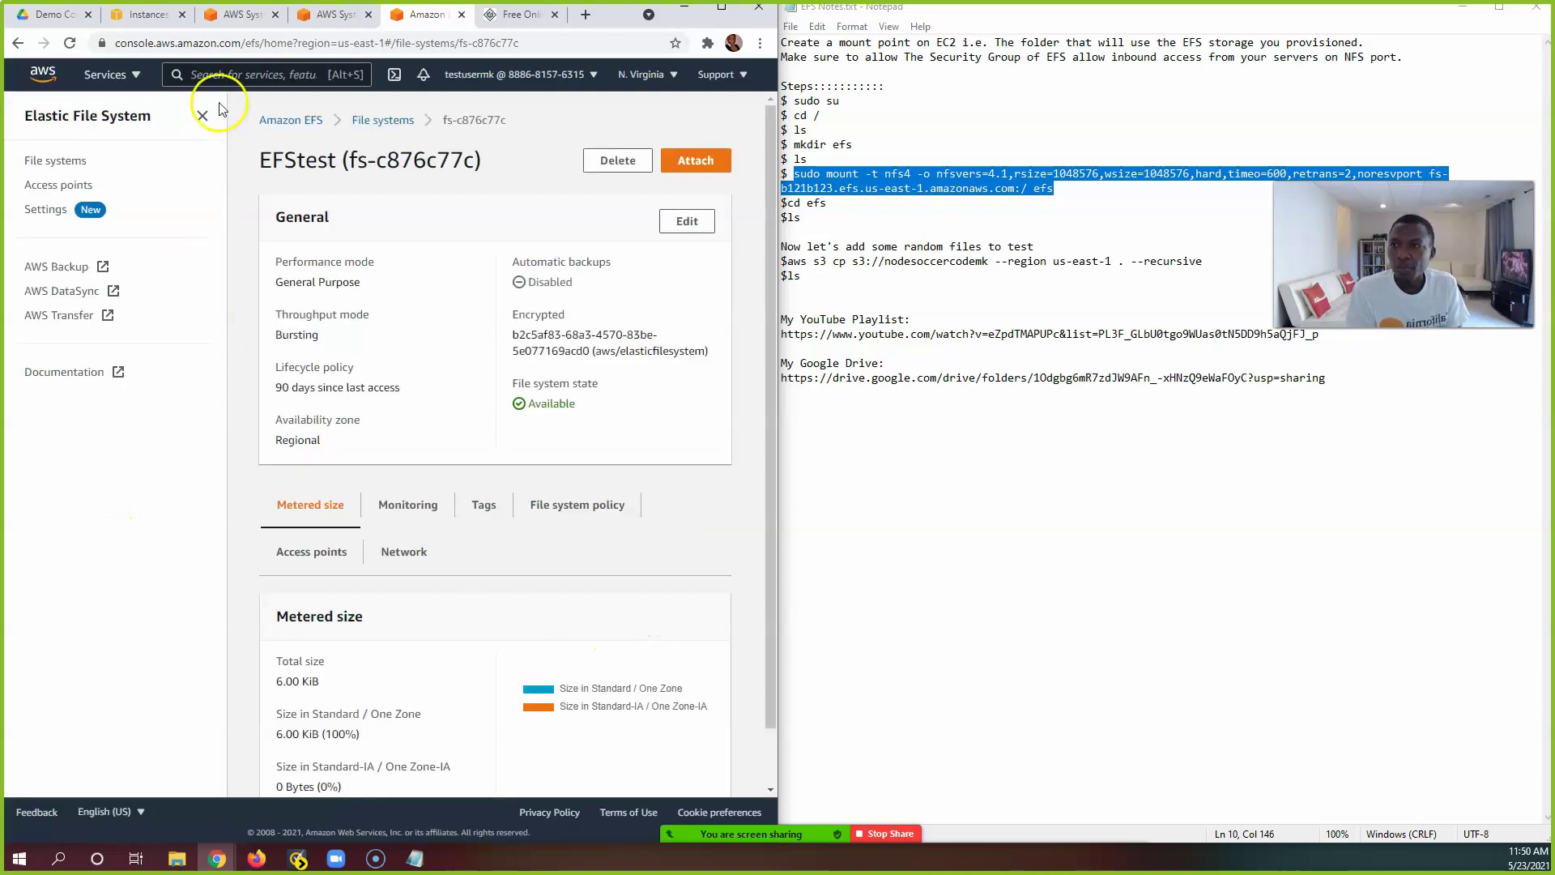
Step: On Server1, paste and run sudo mount -t nfs4 with the fs-c876c77c DNS name, targeting efs
left_click(239, 14)
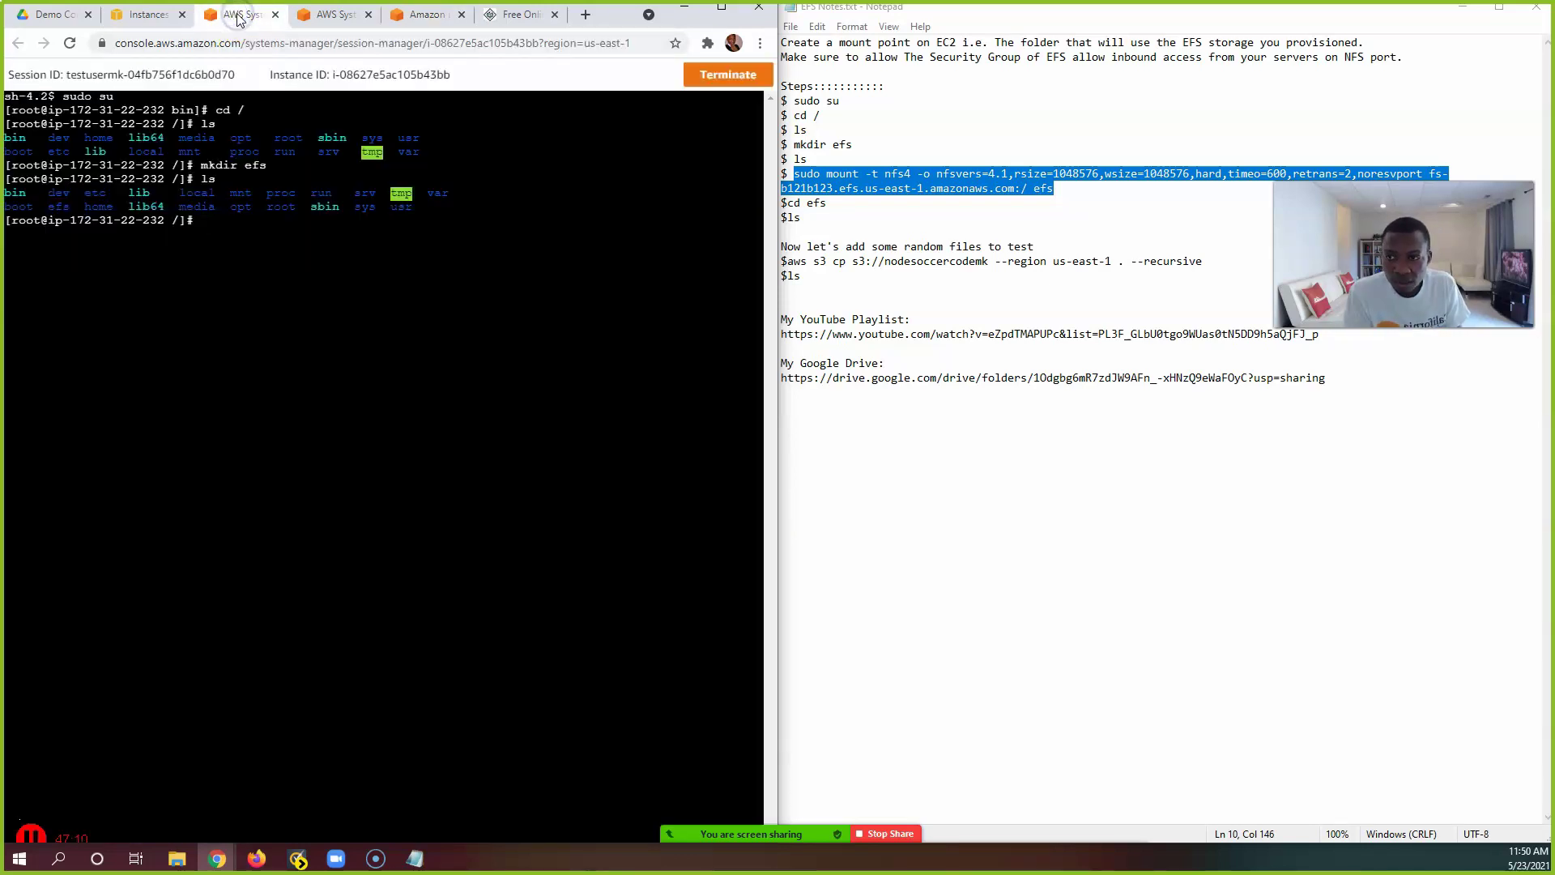
right_click(237, 230)
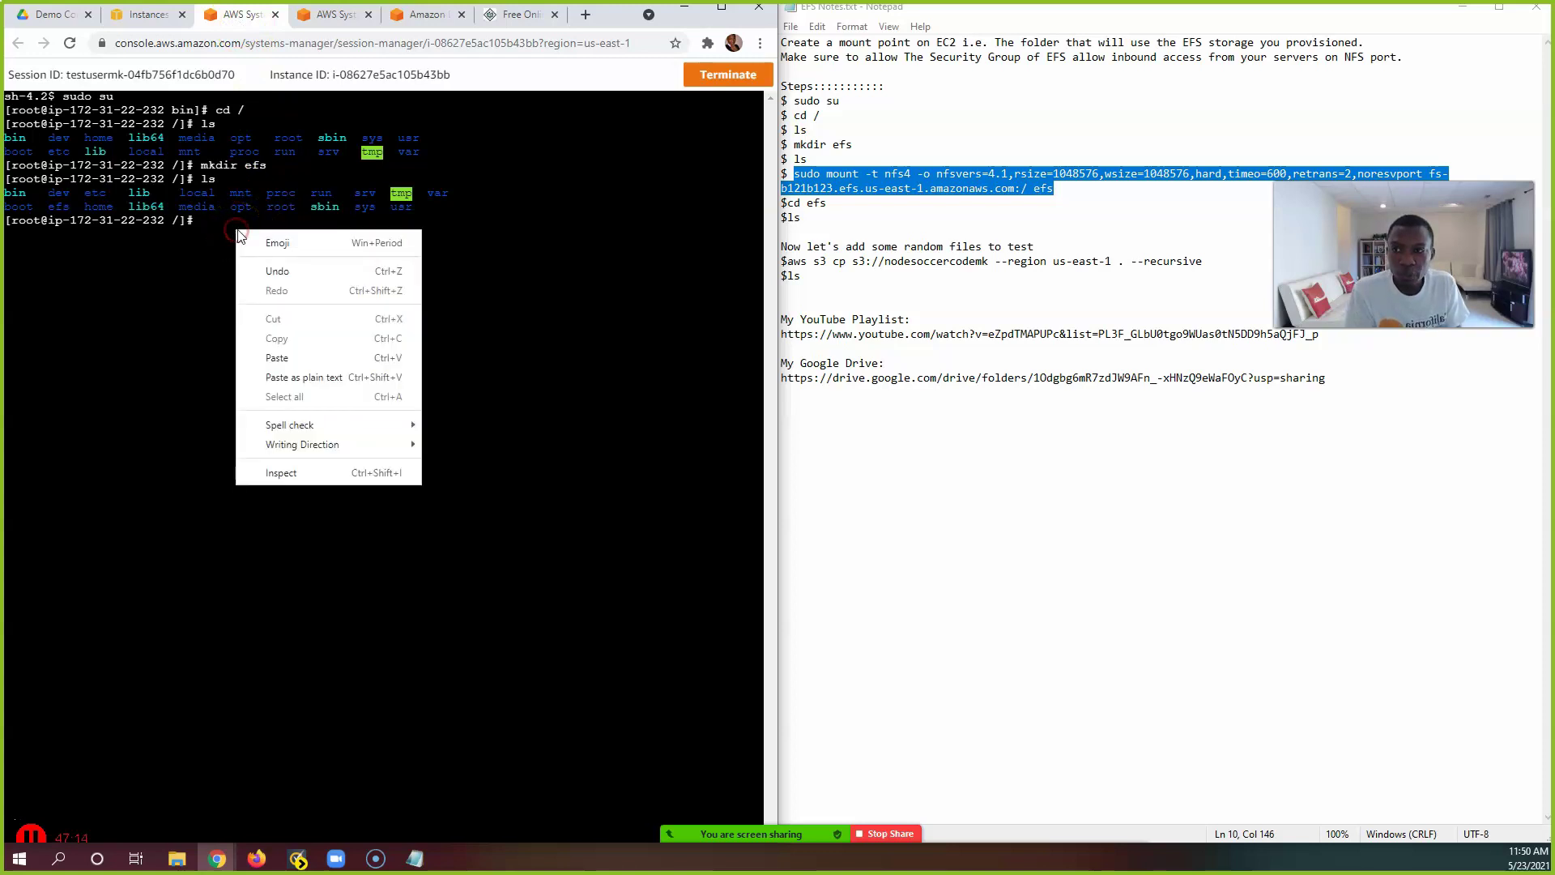
left_click(327, 359)
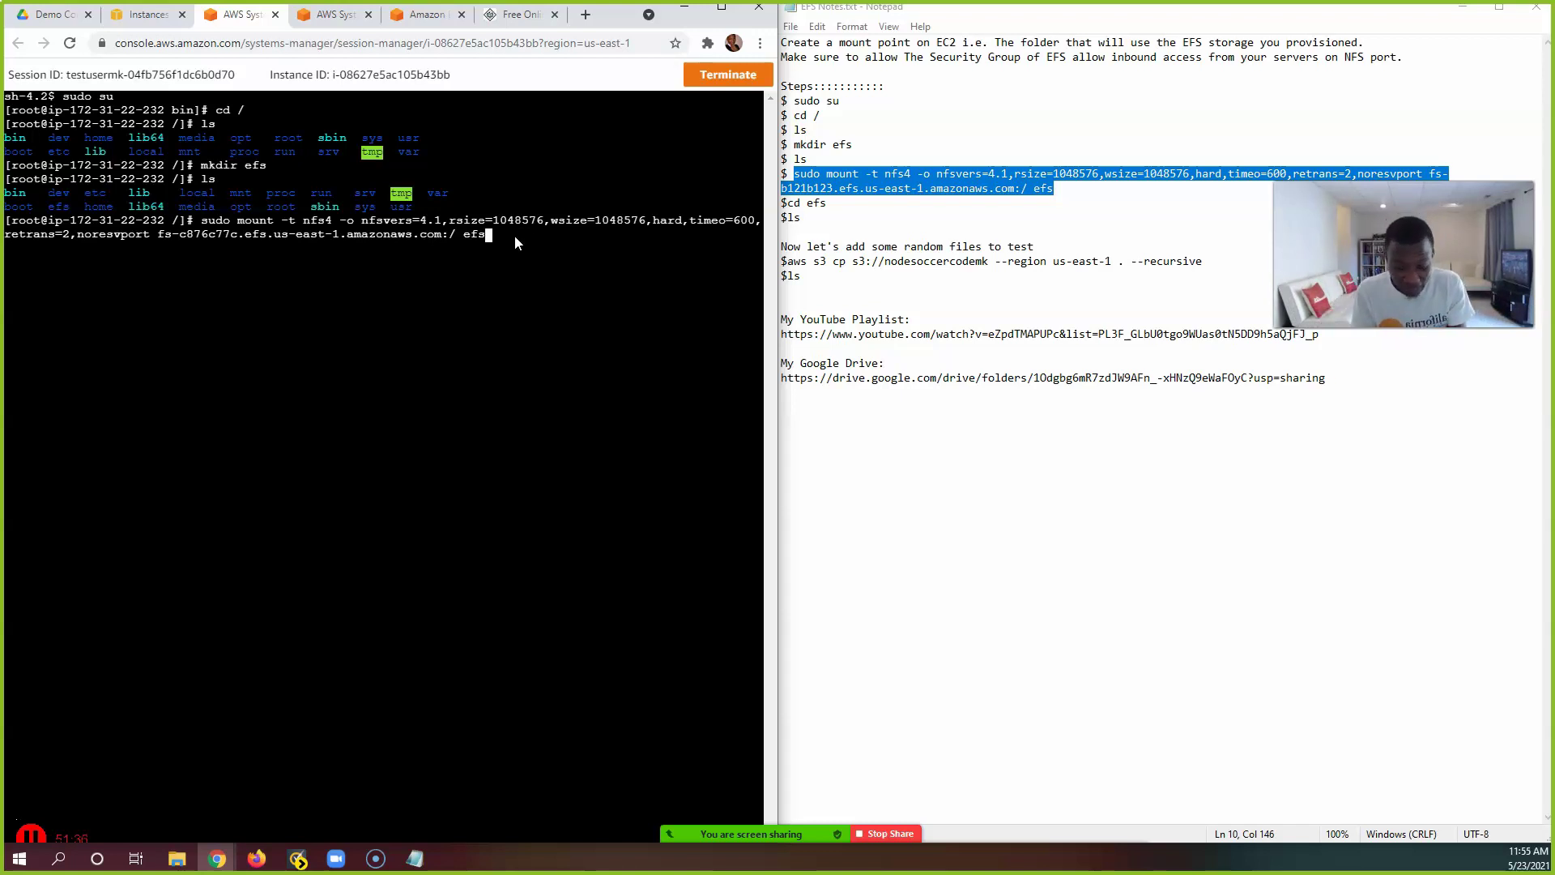
key("Return")
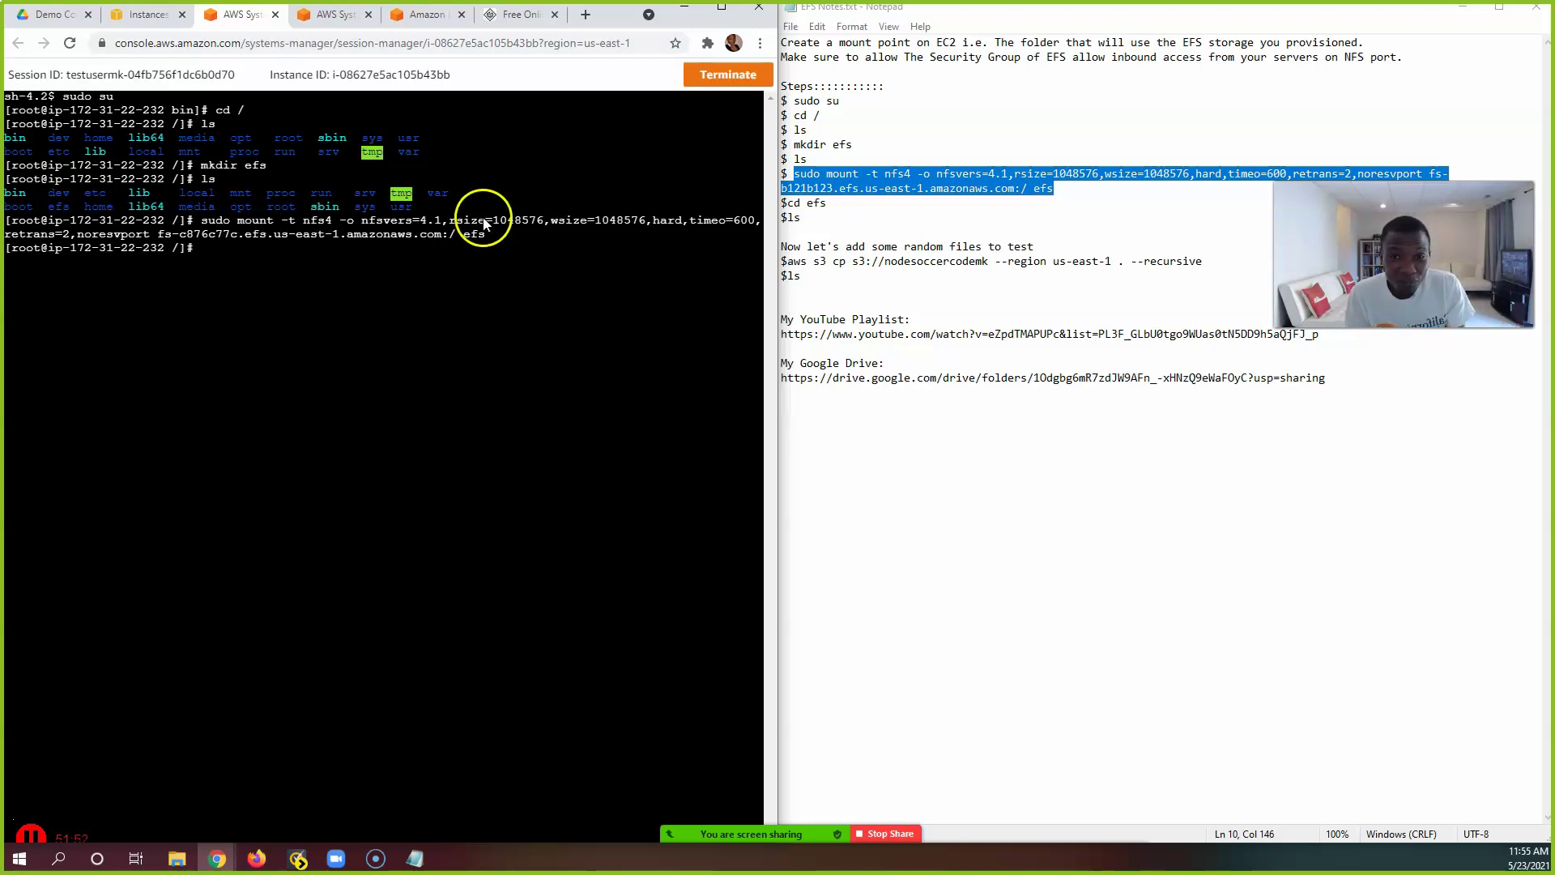
Step: Run cd efs on Server1, then ls to show the mounted folder is empty
left_click_drag(847, 204, 787, 203)
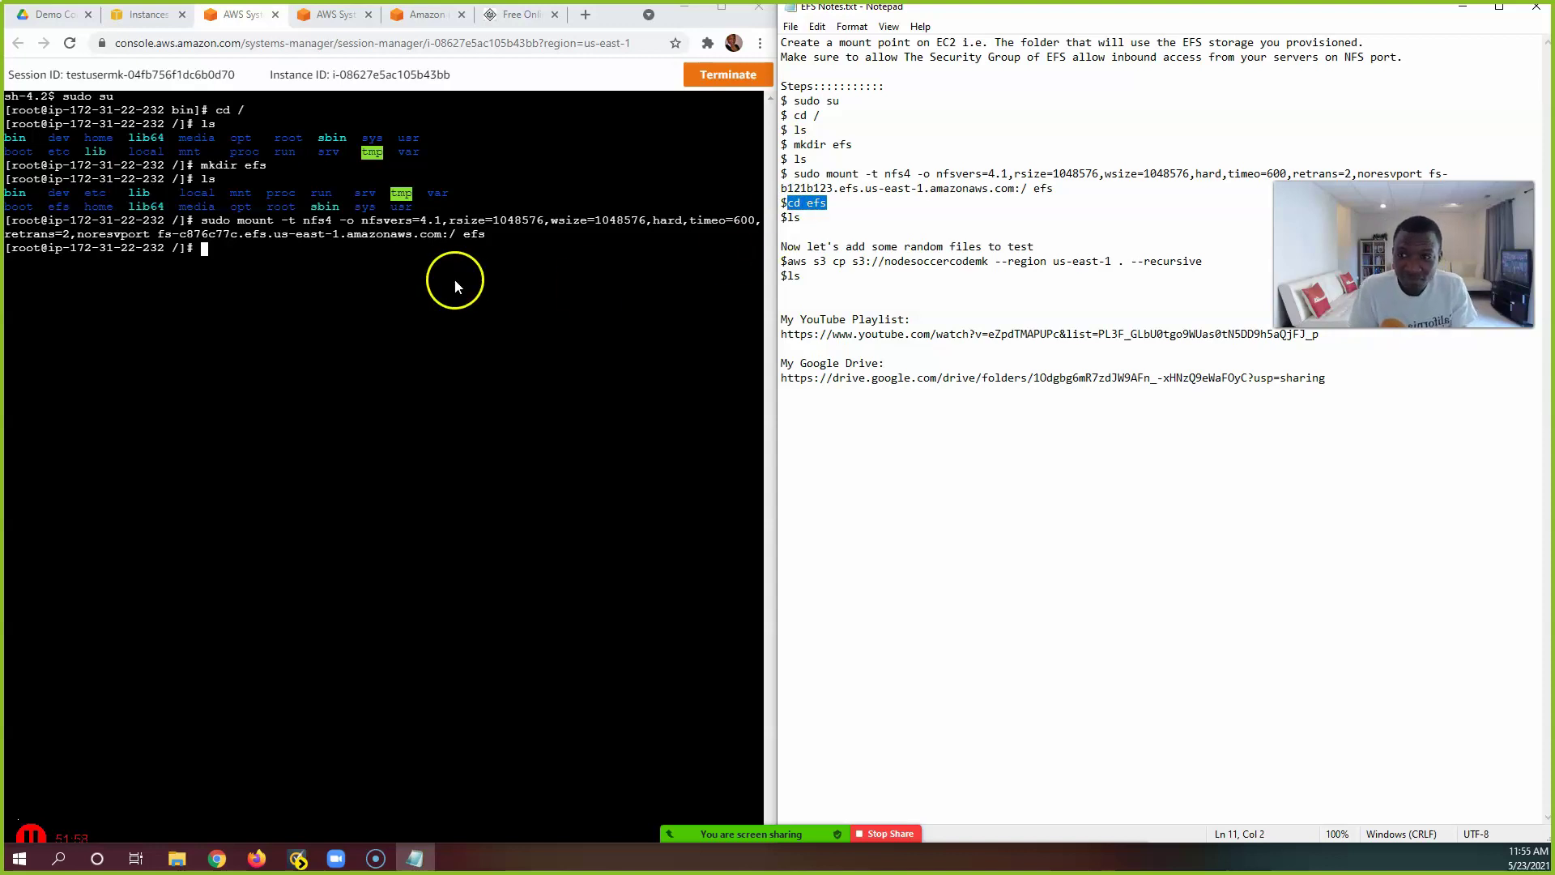
right_click(247, 251)
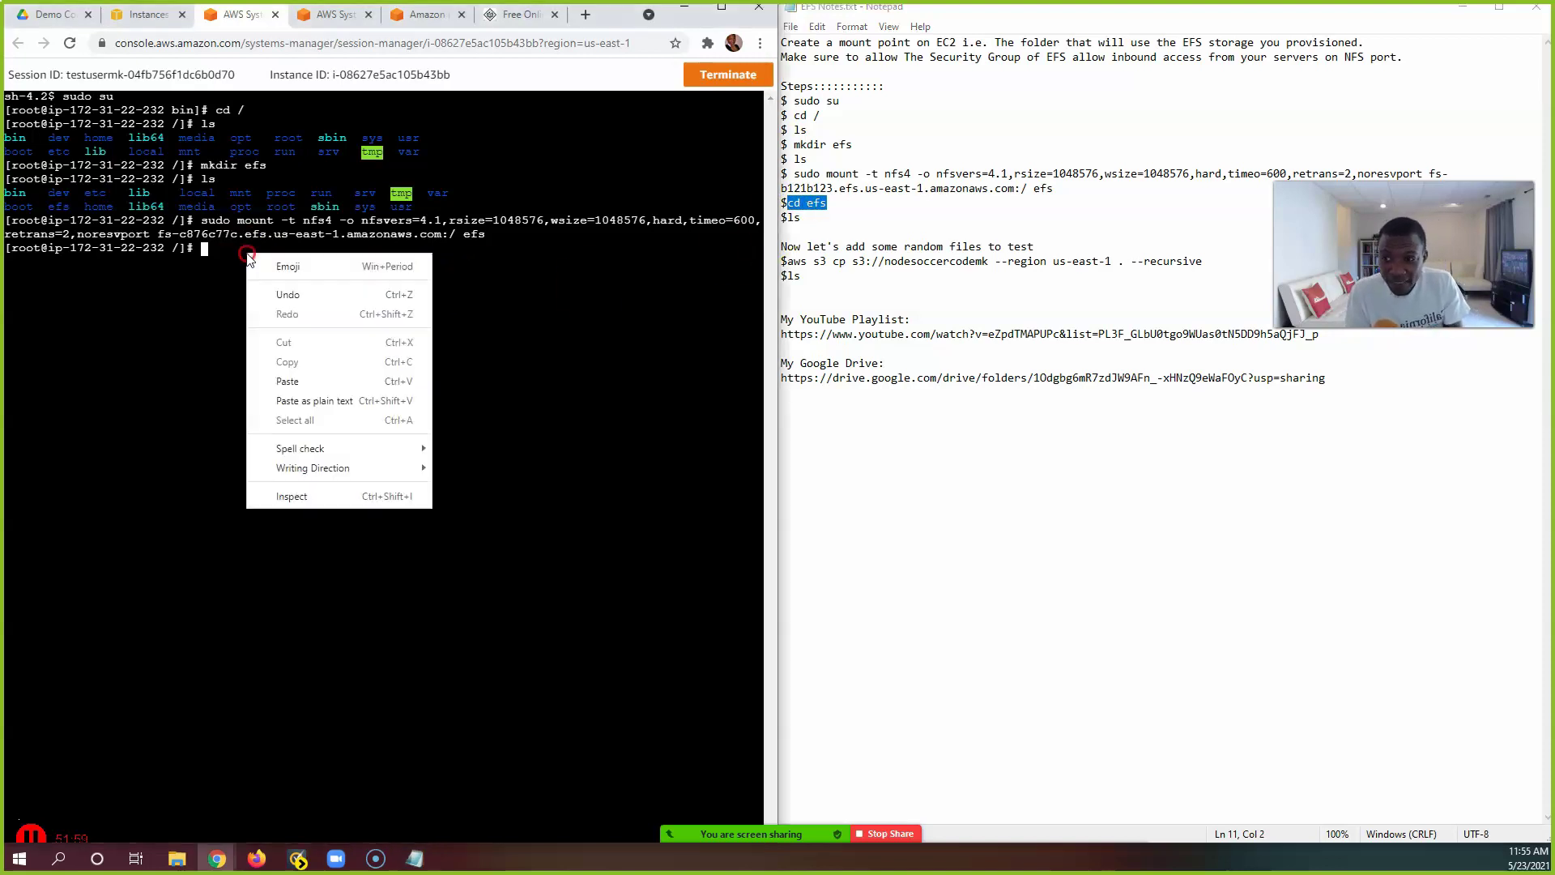
left_click(308, 380)
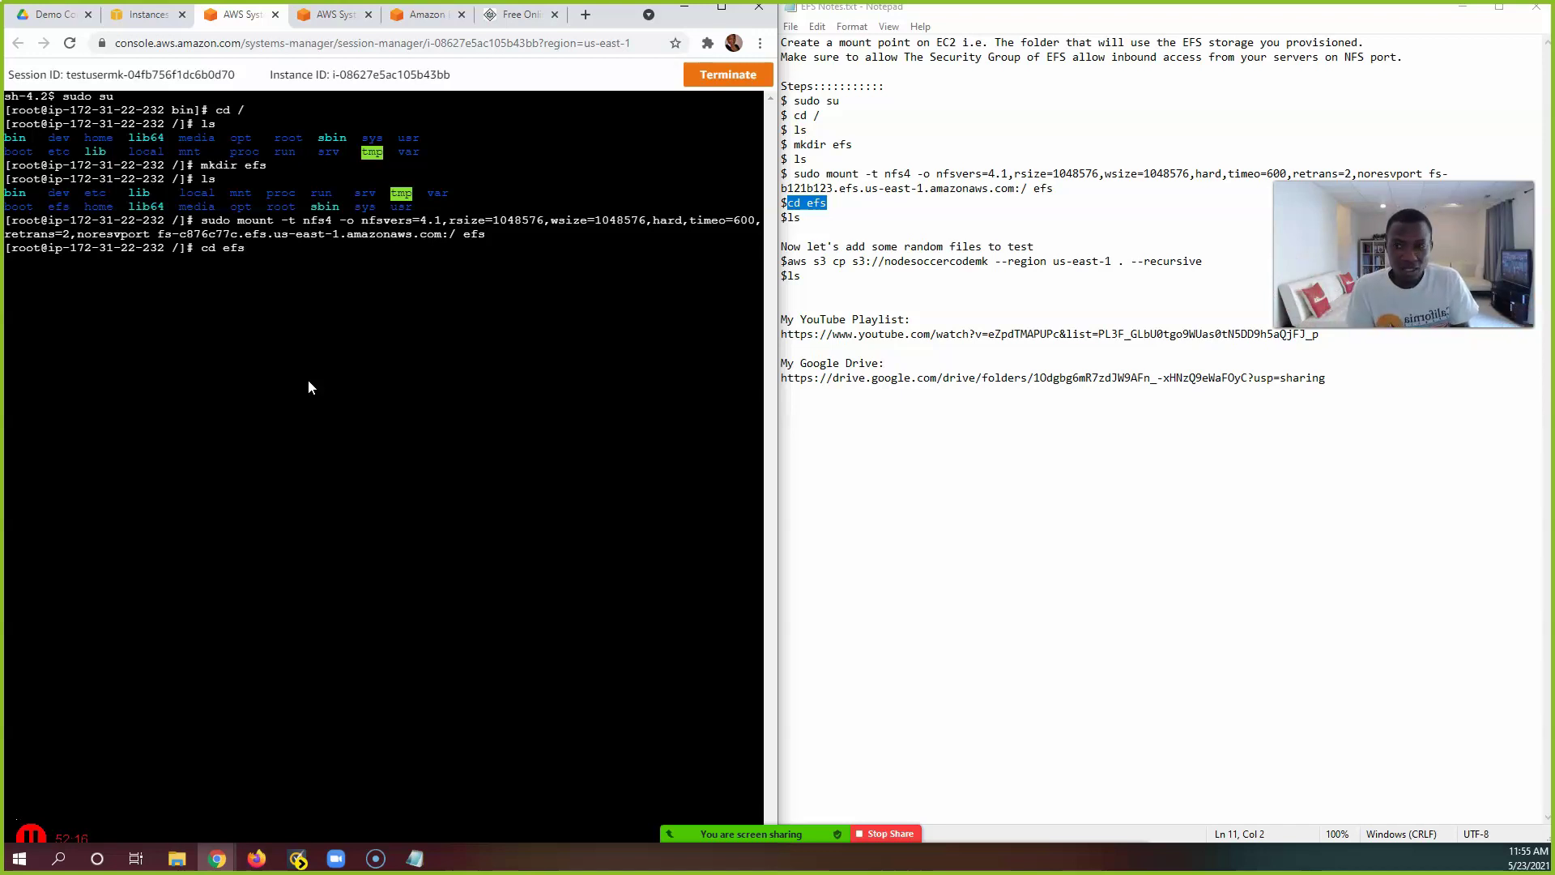
key("Return")
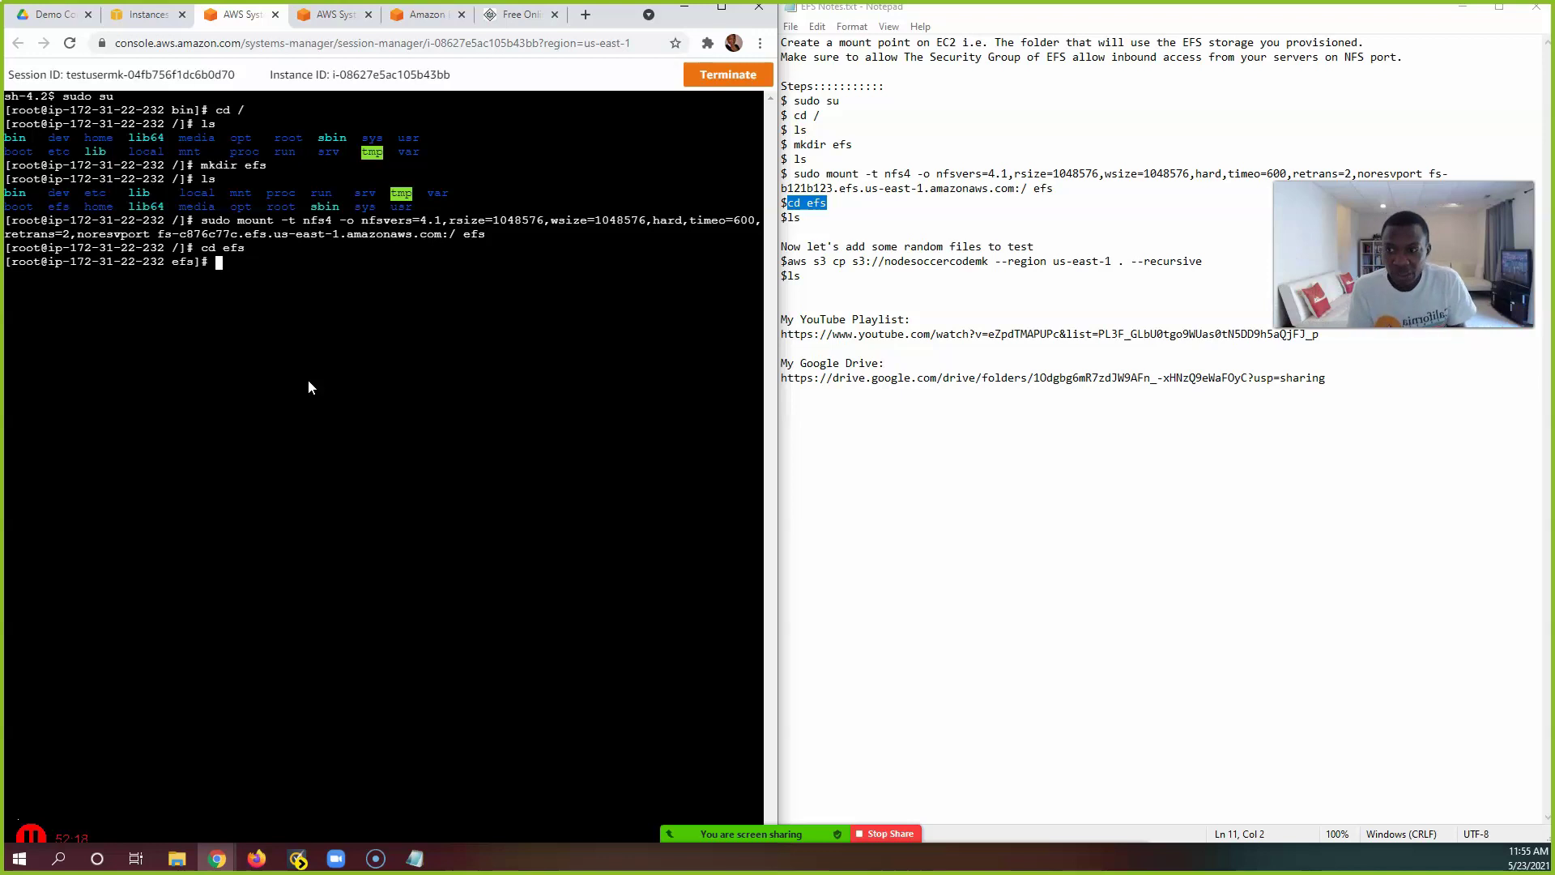
type("ls")
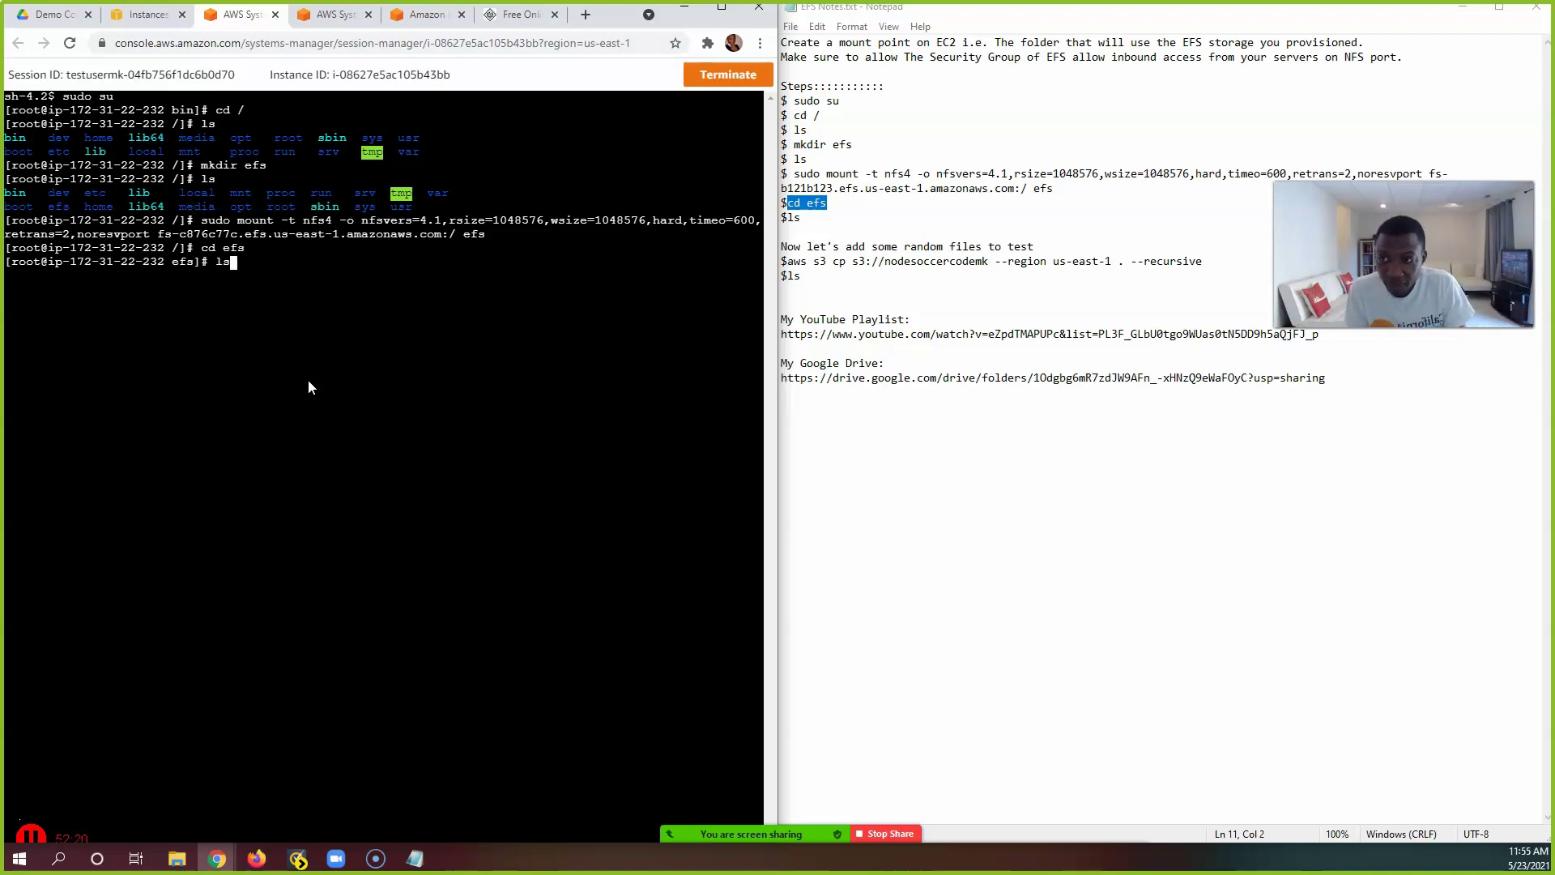
key("Return")
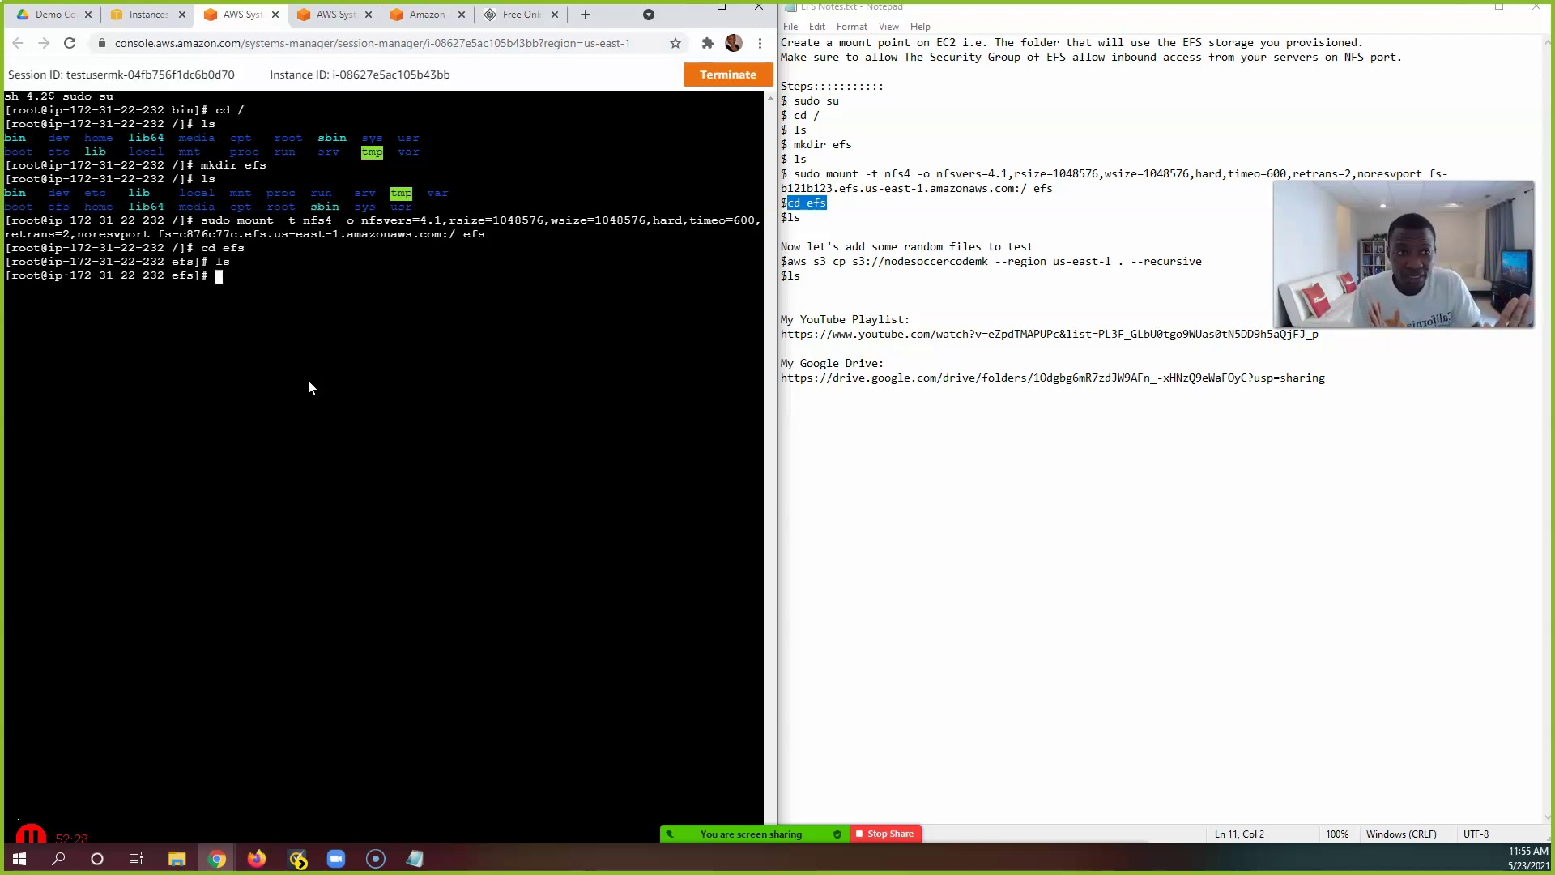
left_click(337, 307)
left_click_drag(787, 262, 1205, 261)
left_click(987, 282)
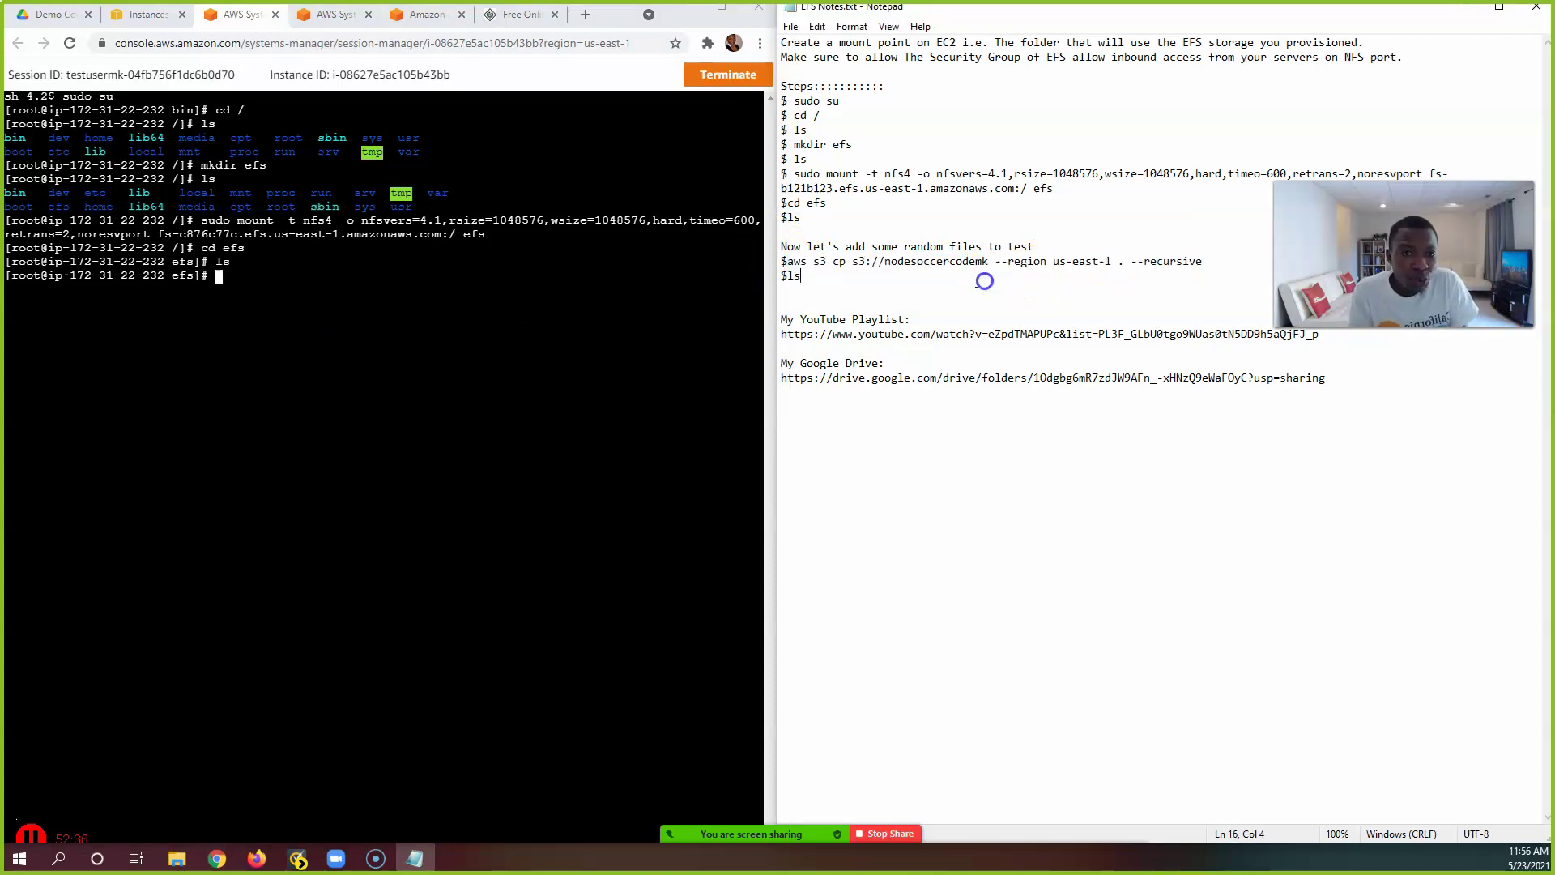
left_click_drag(884, 259, 986, 267)
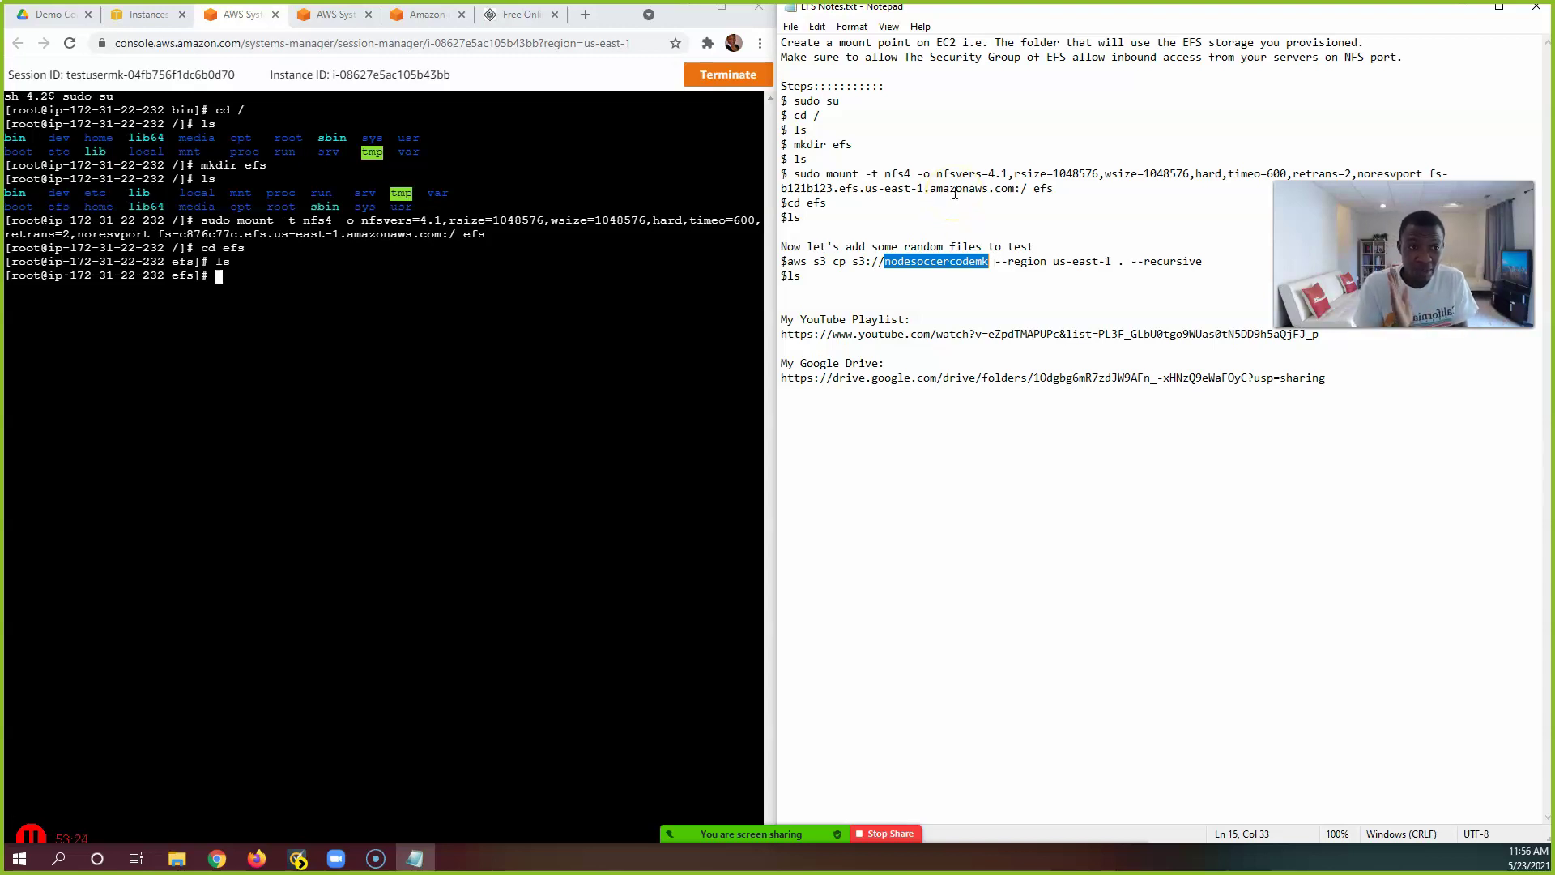
left_click(332, 15)
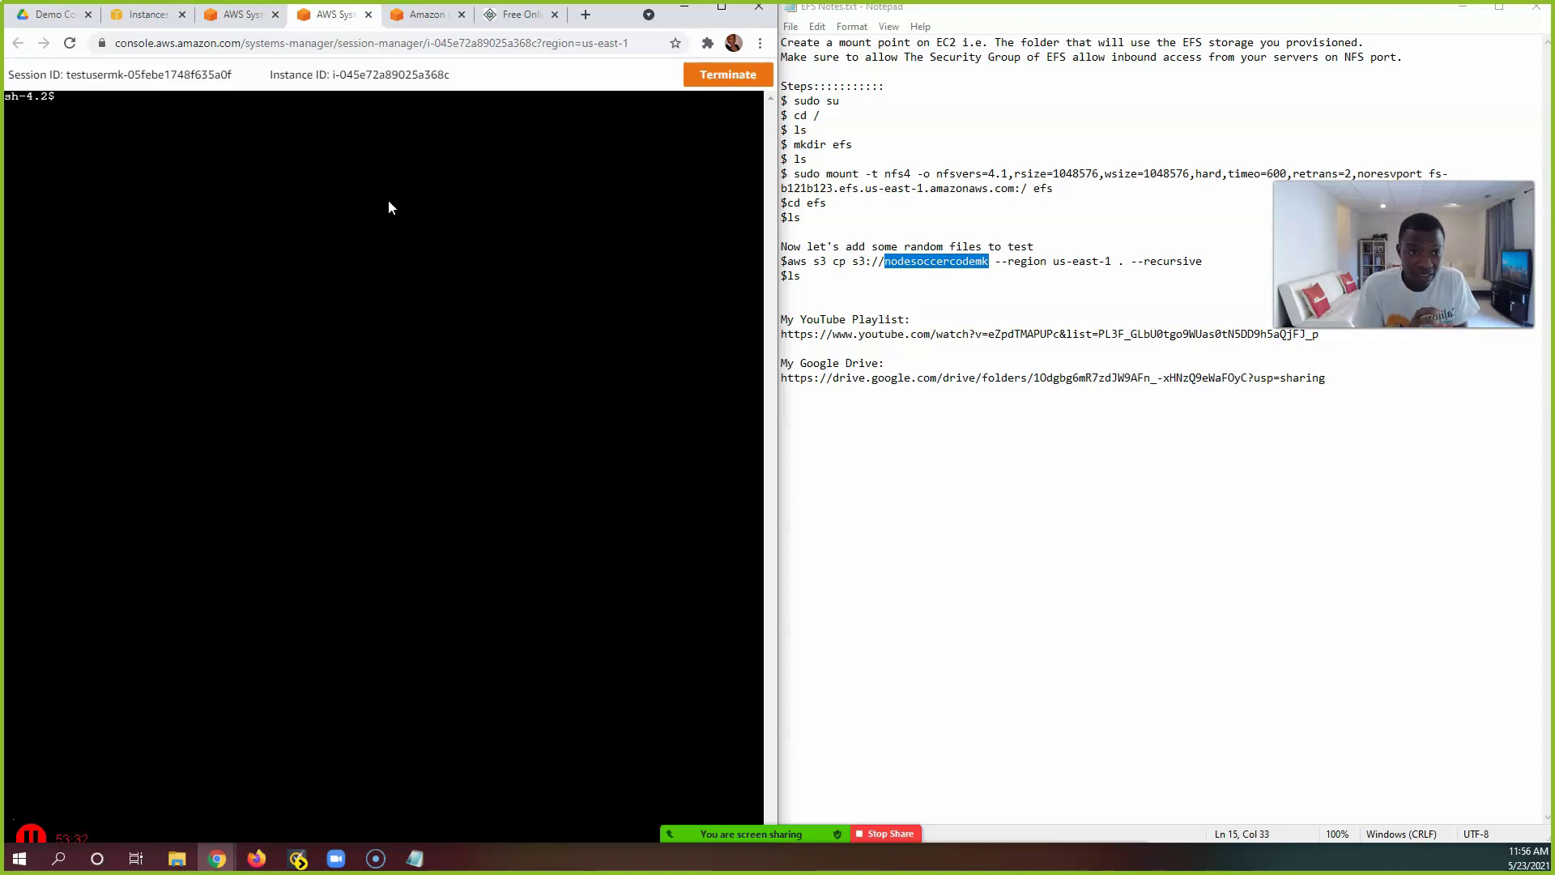
left_click(241, 15)
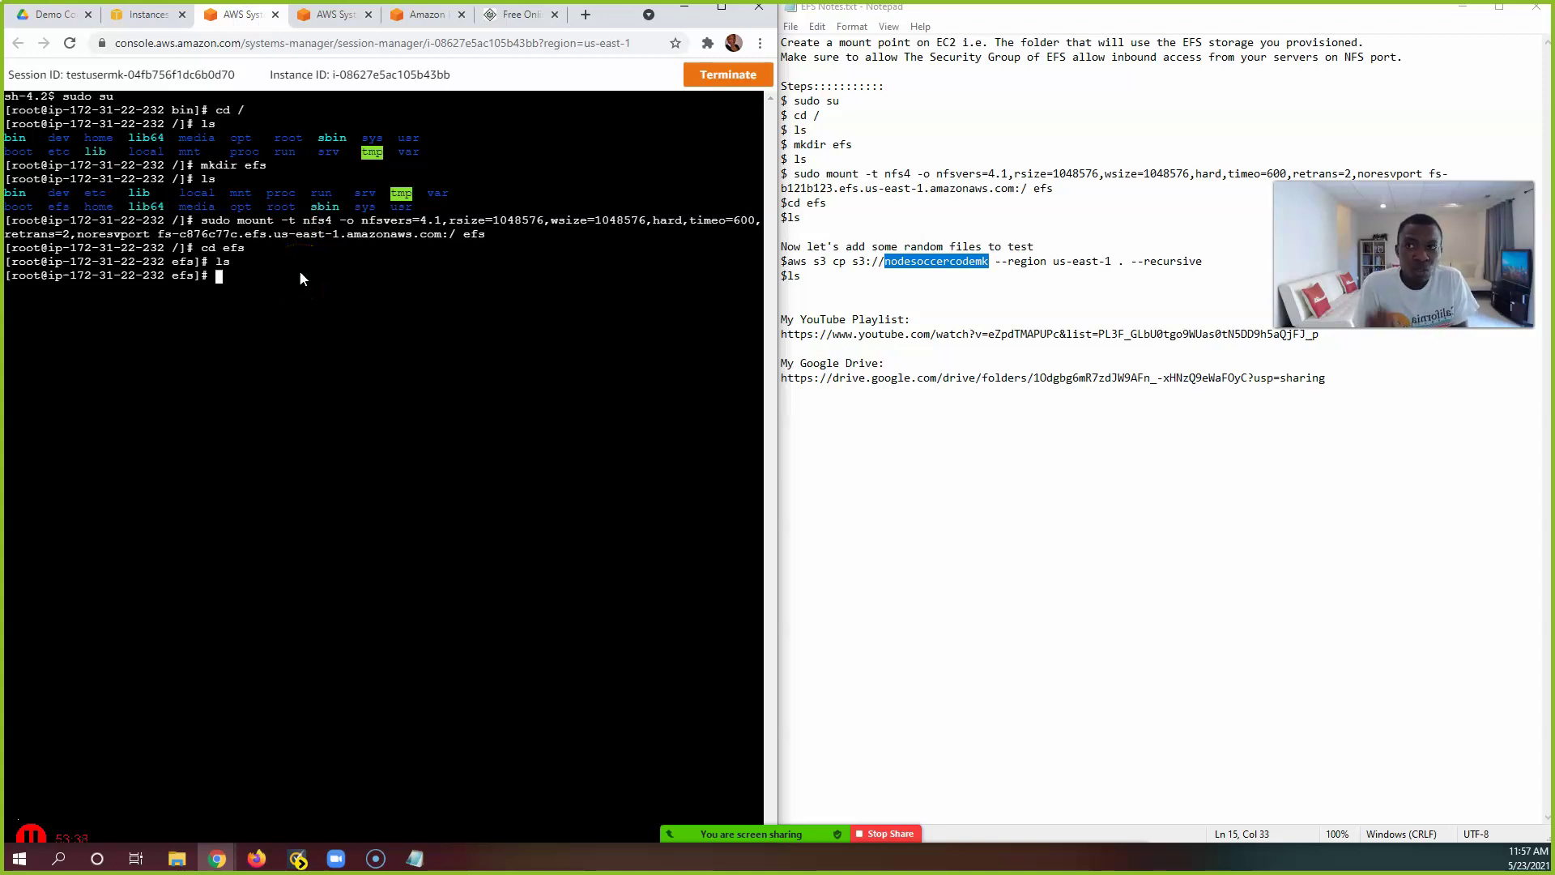
left_click(334, 14)
left_click(387, 245)
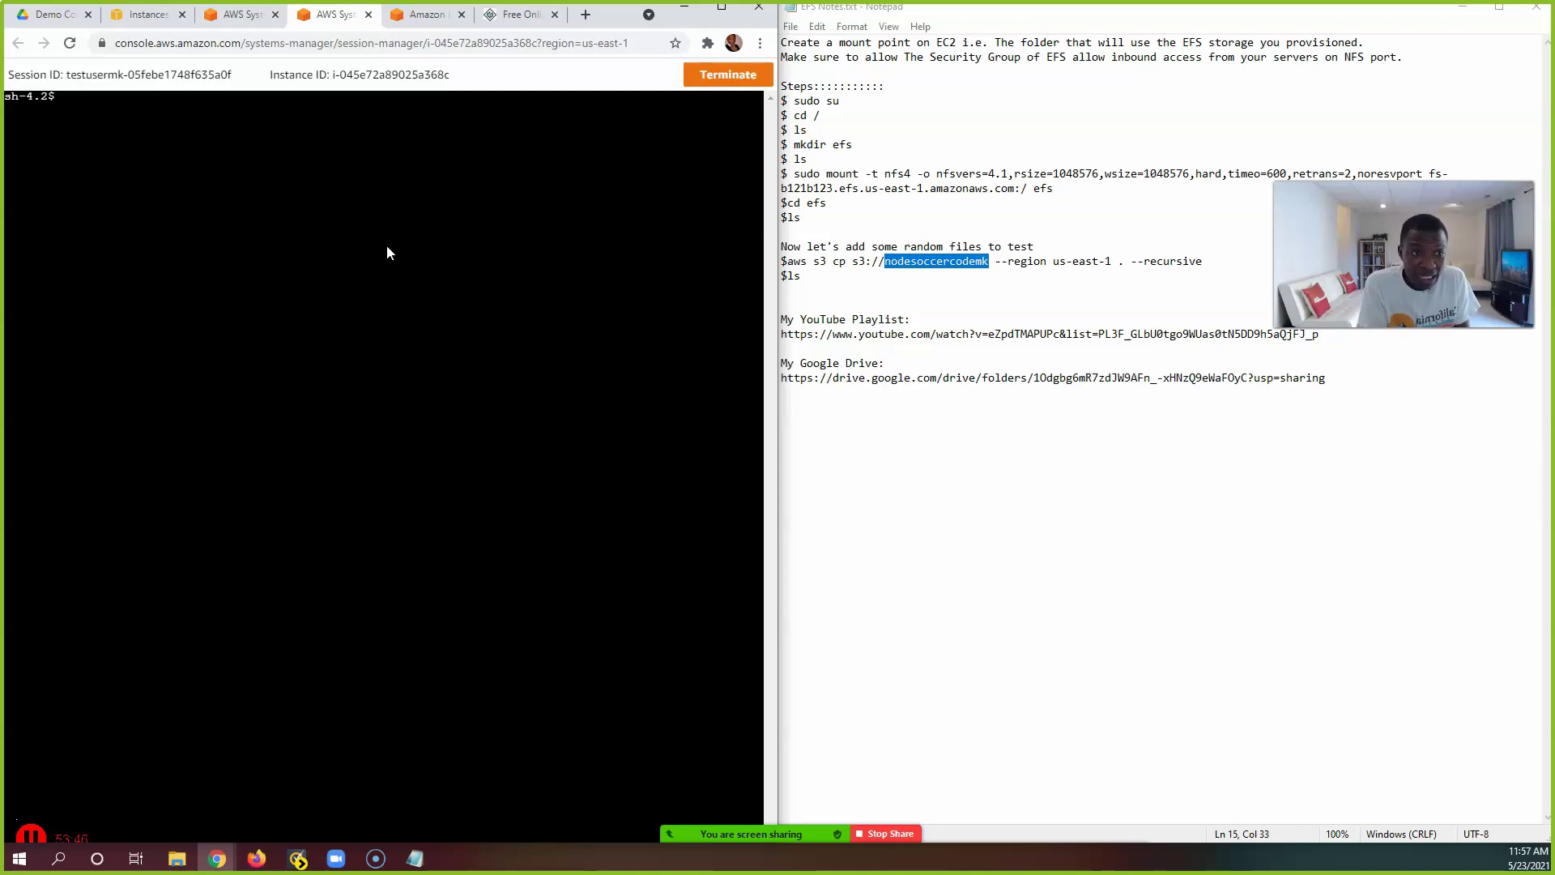
left_click(230, 18)
left_click(268, 319)
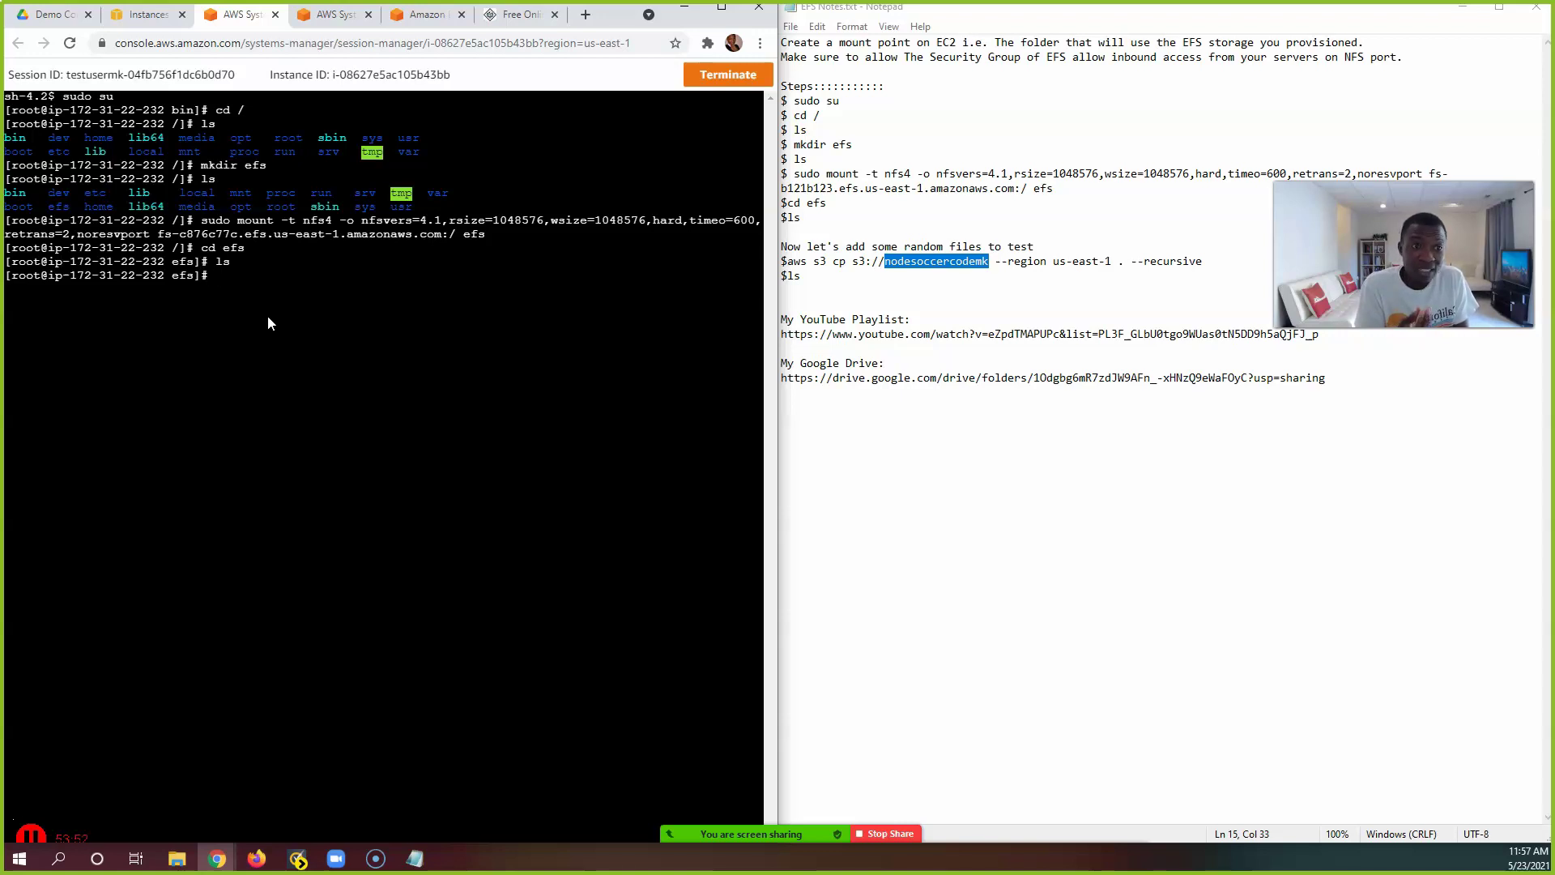
left_click(281, 306)
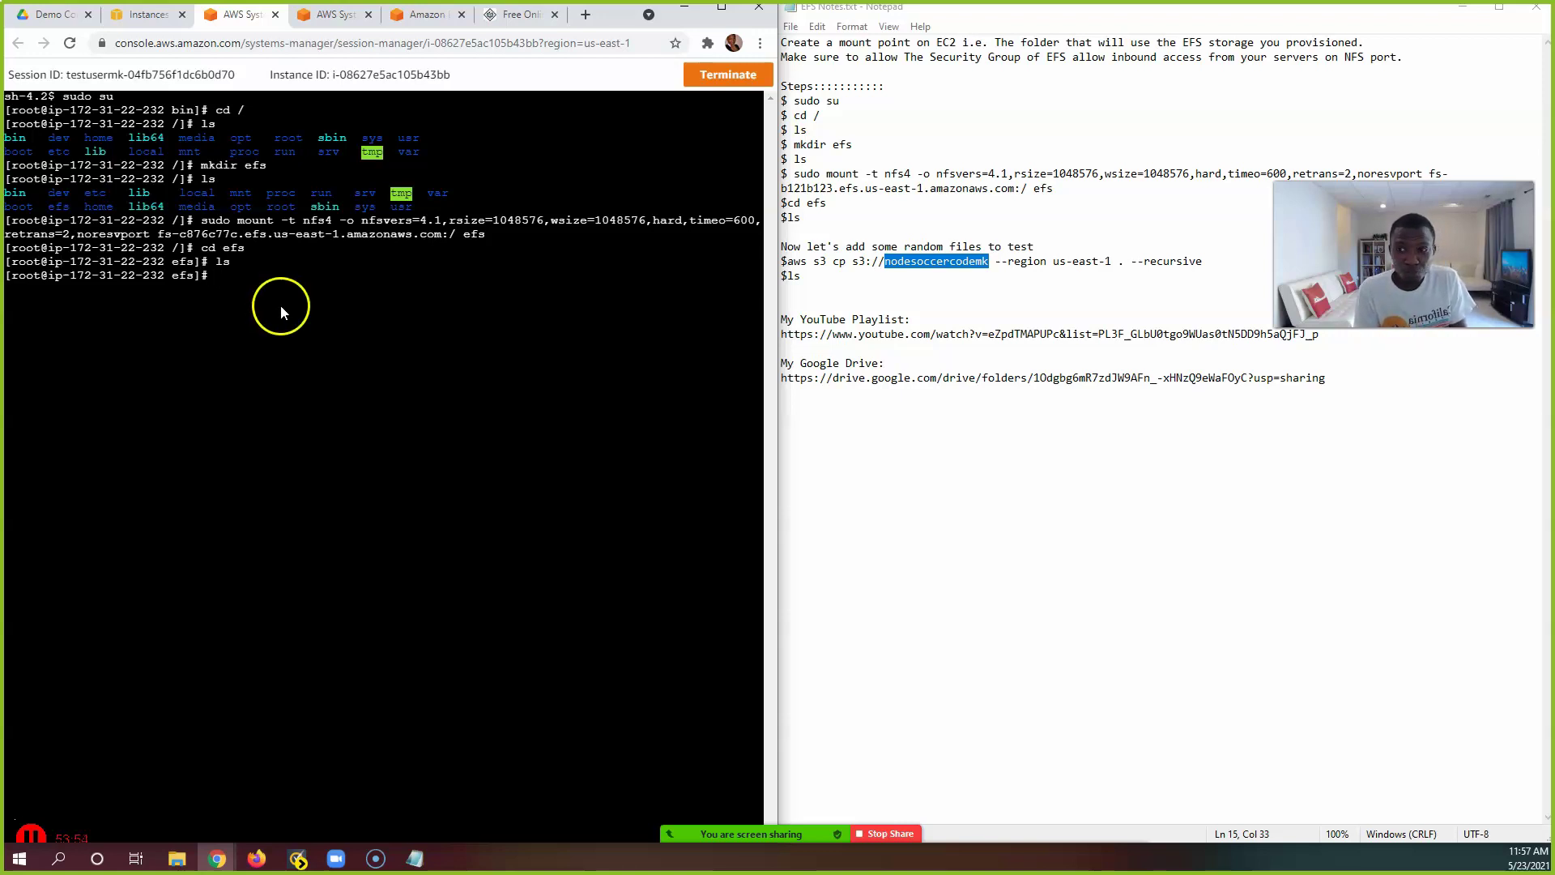
left_click(787, 261)
left_click_drag(786, 261, 943, 262)
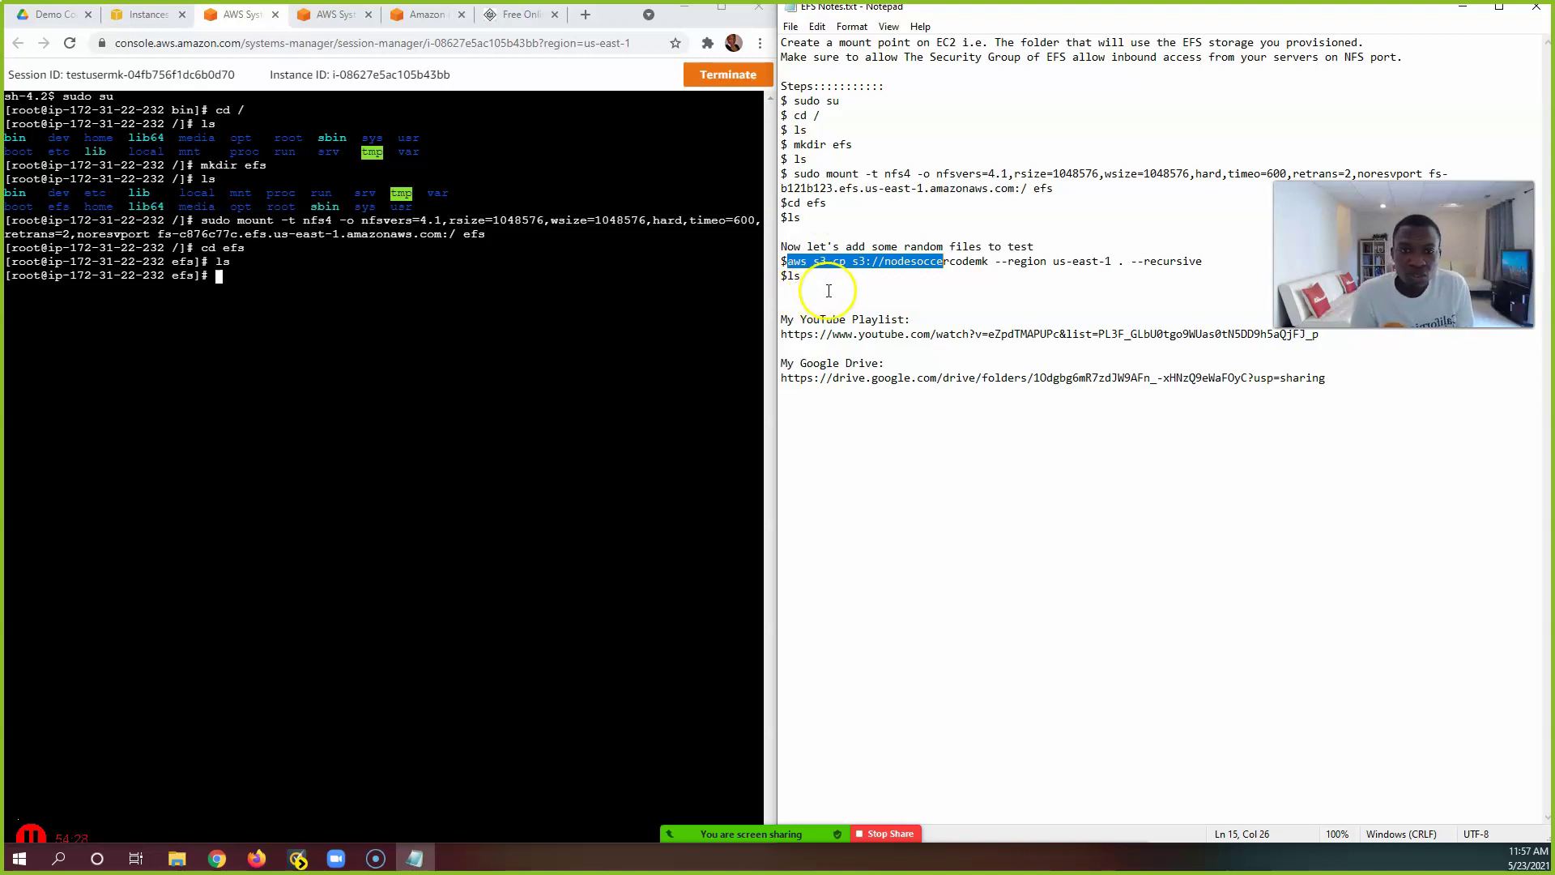
Step: Run aws s3 cp from the nodesoccercodemk bucket into efs, then ls to list the copied files
left_click(819, 290)
left_click_drag(787, 261, 1203, 260)
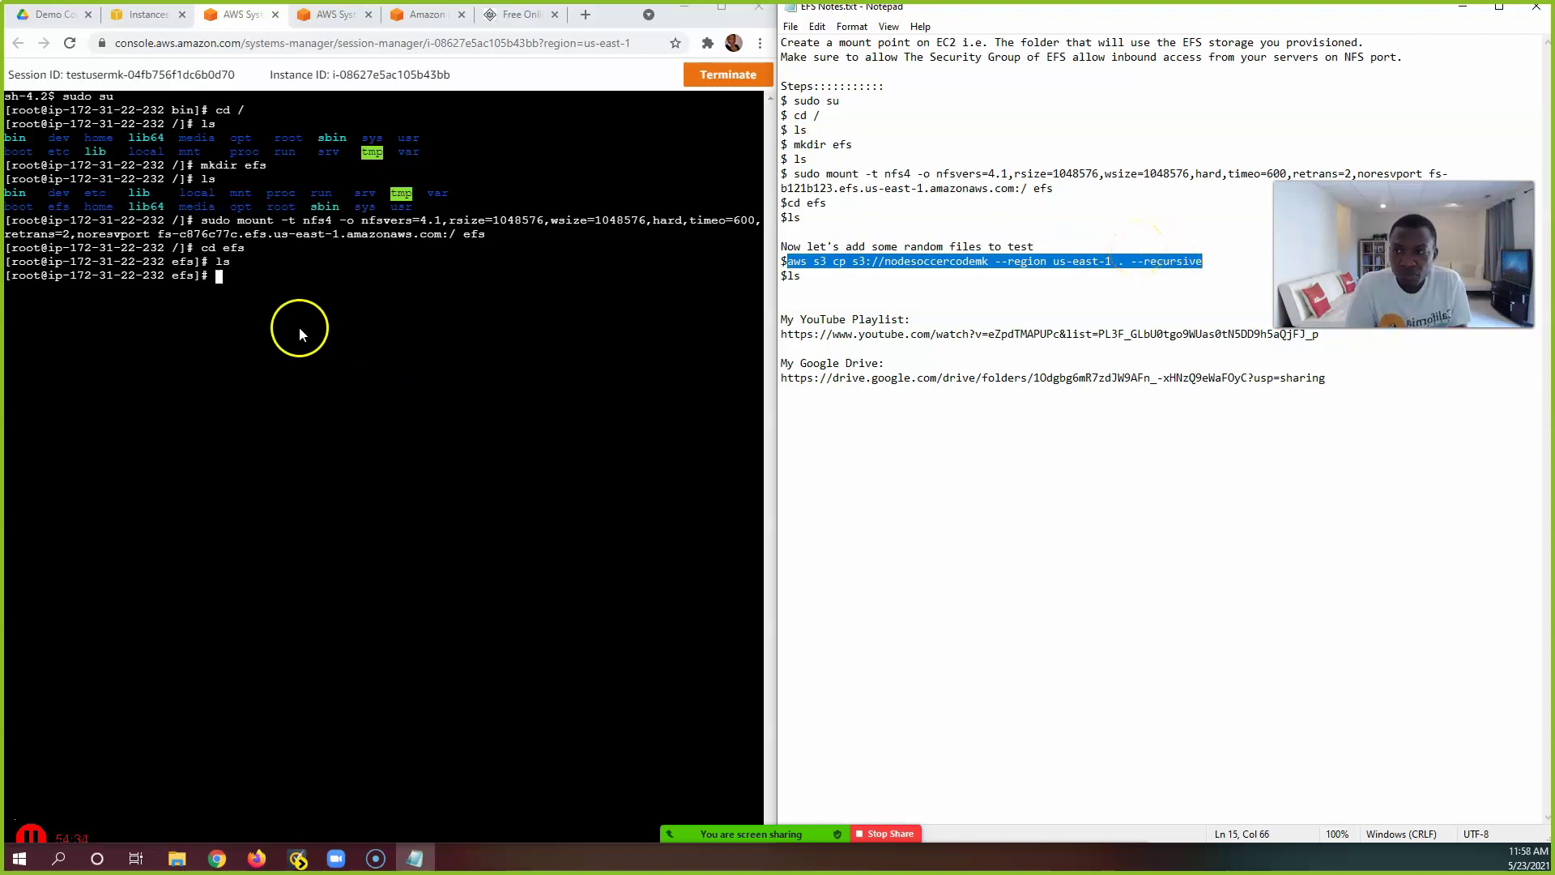
right_click(243, 279)
left_click(302, 405)
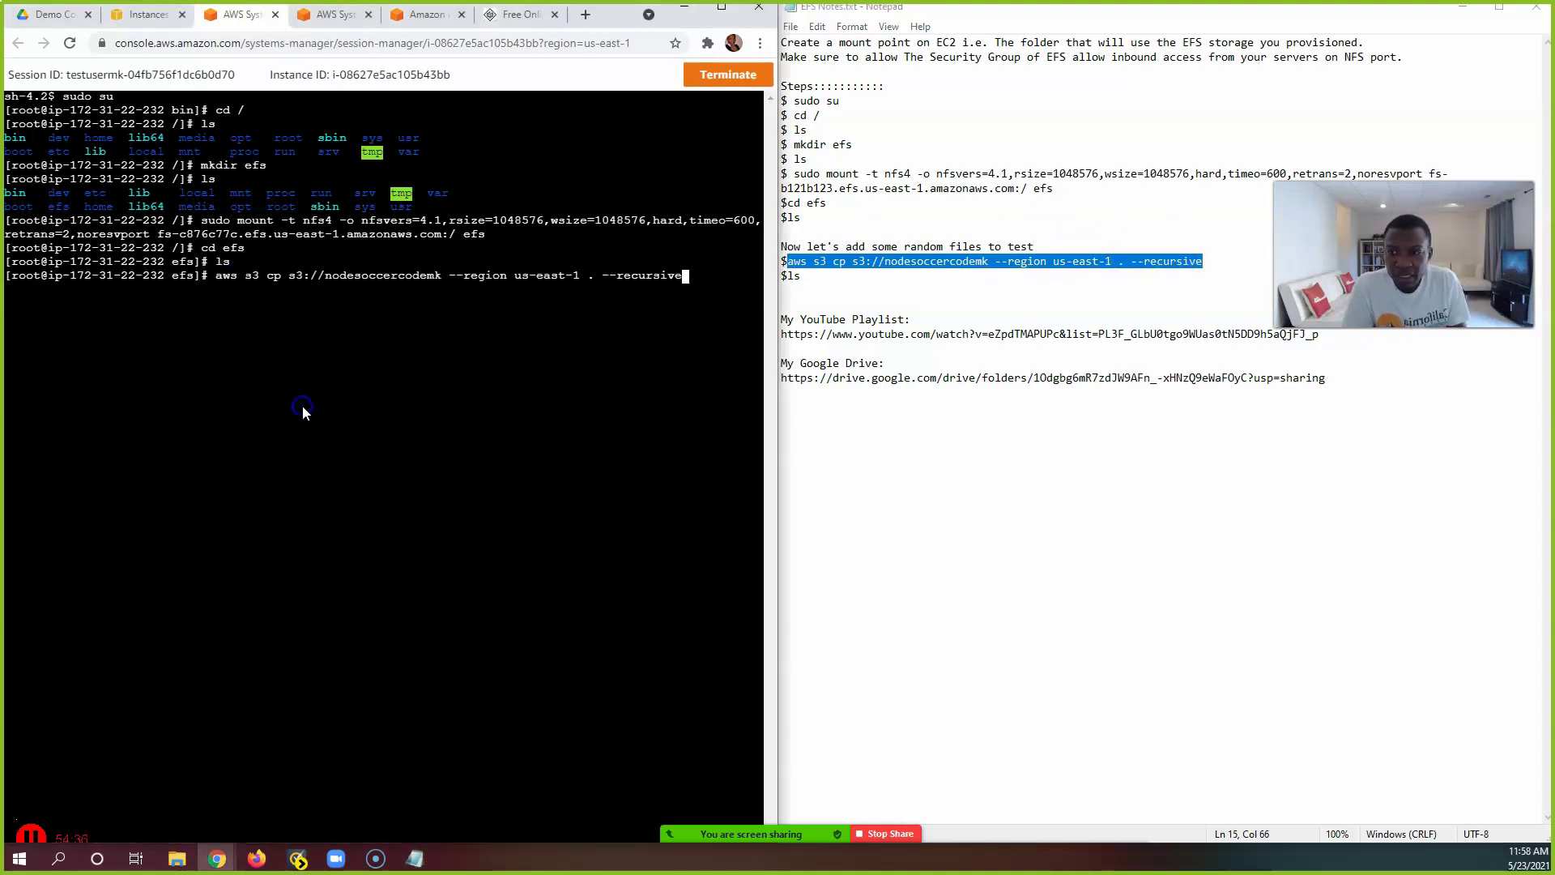
left_click_drag(328, 281, 439, 284)
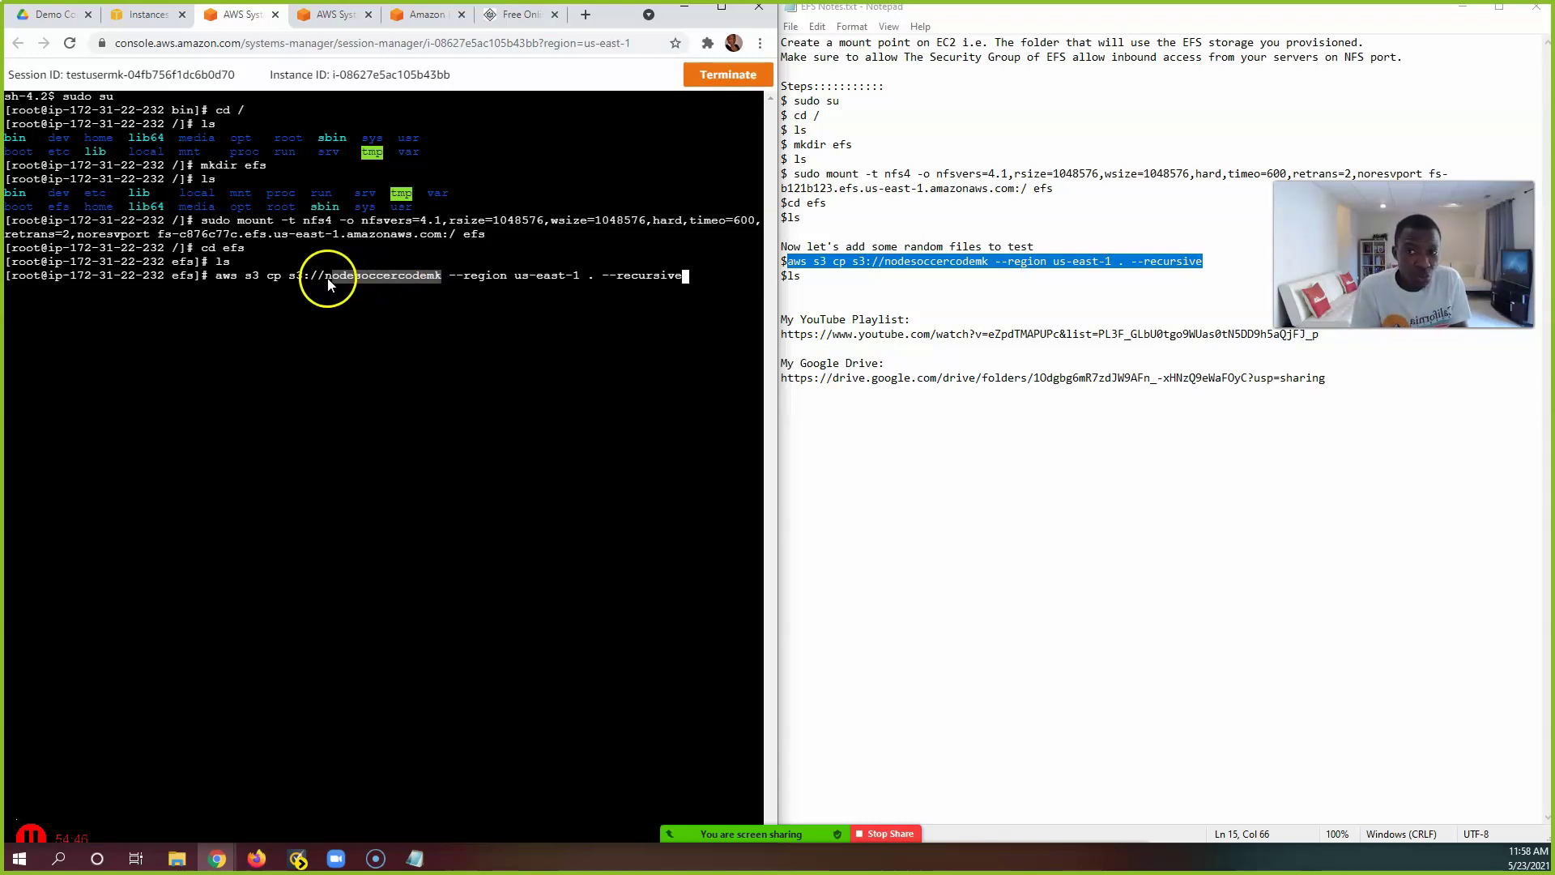
left_click(327, 280)
left_click_drag(328, 278, 392, 271)
left_click(416, 279)
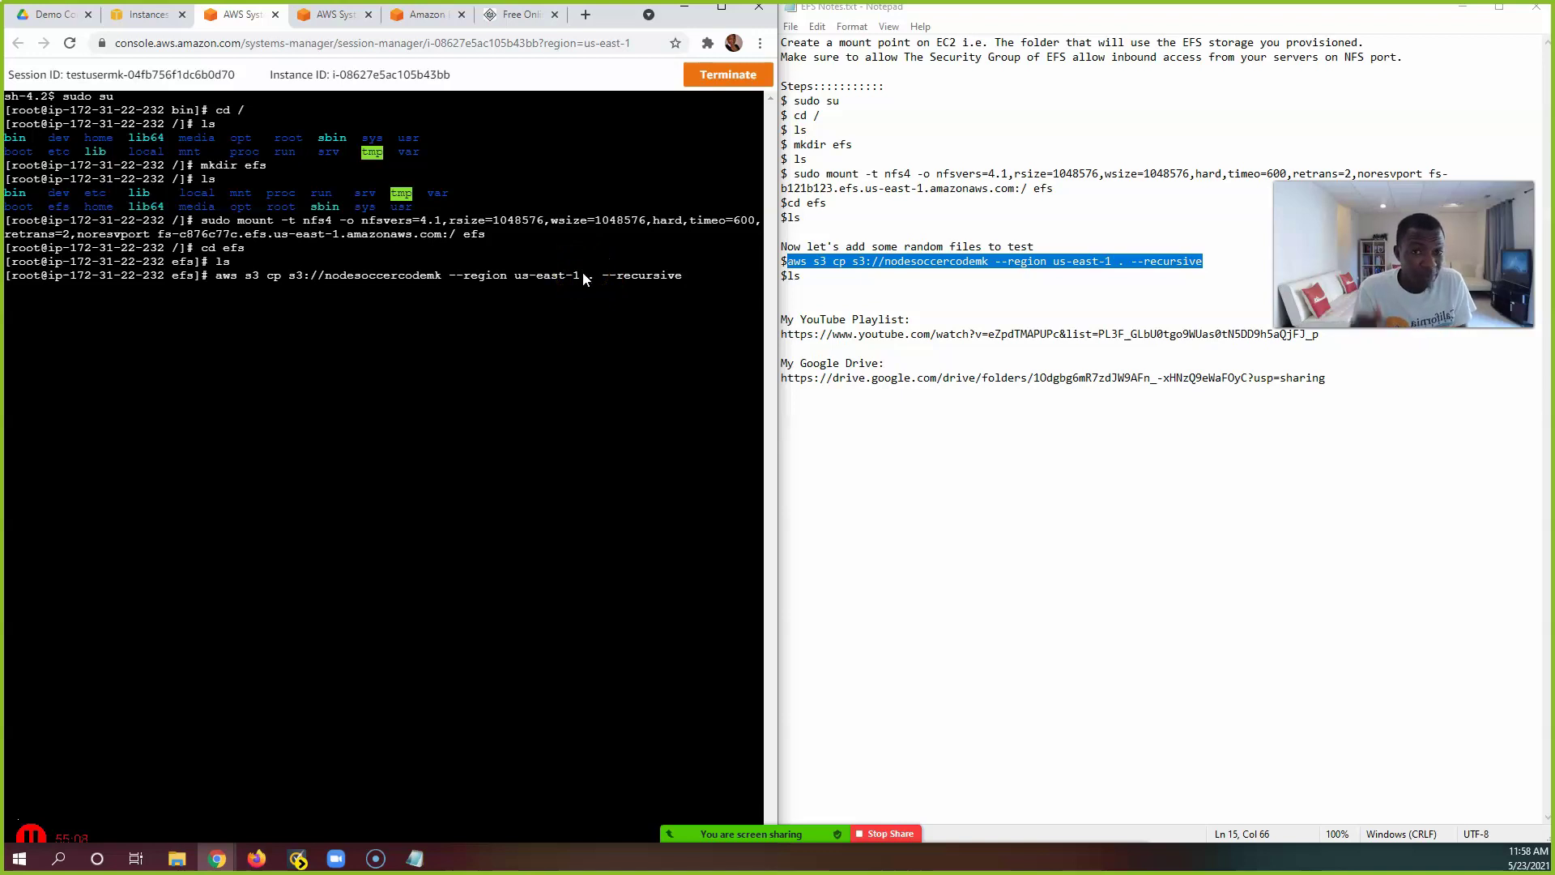
left_click(696, 280)
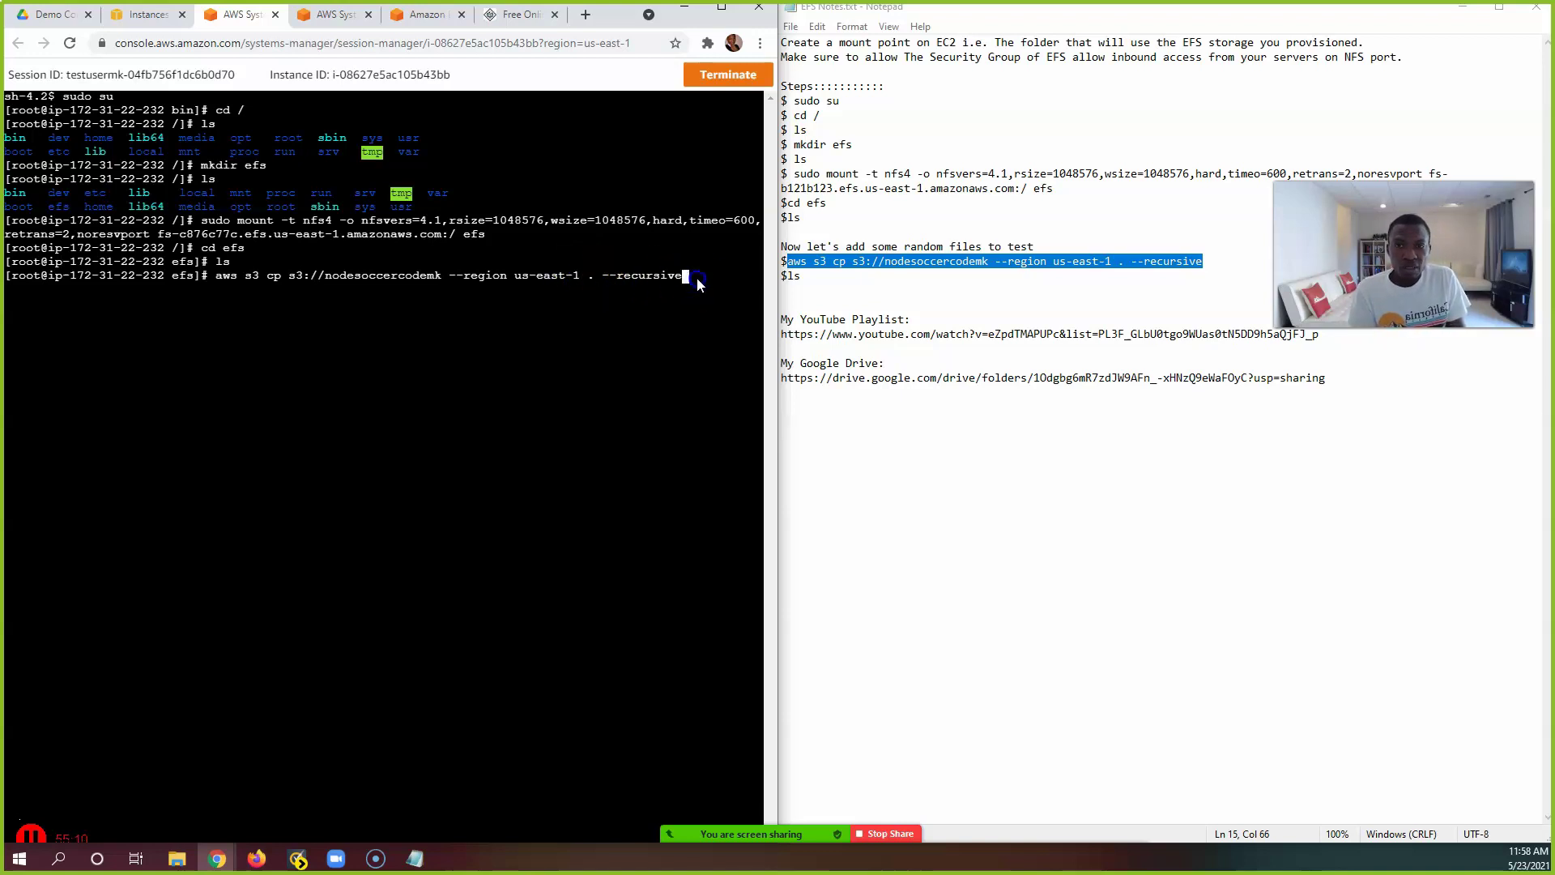
key("Return")
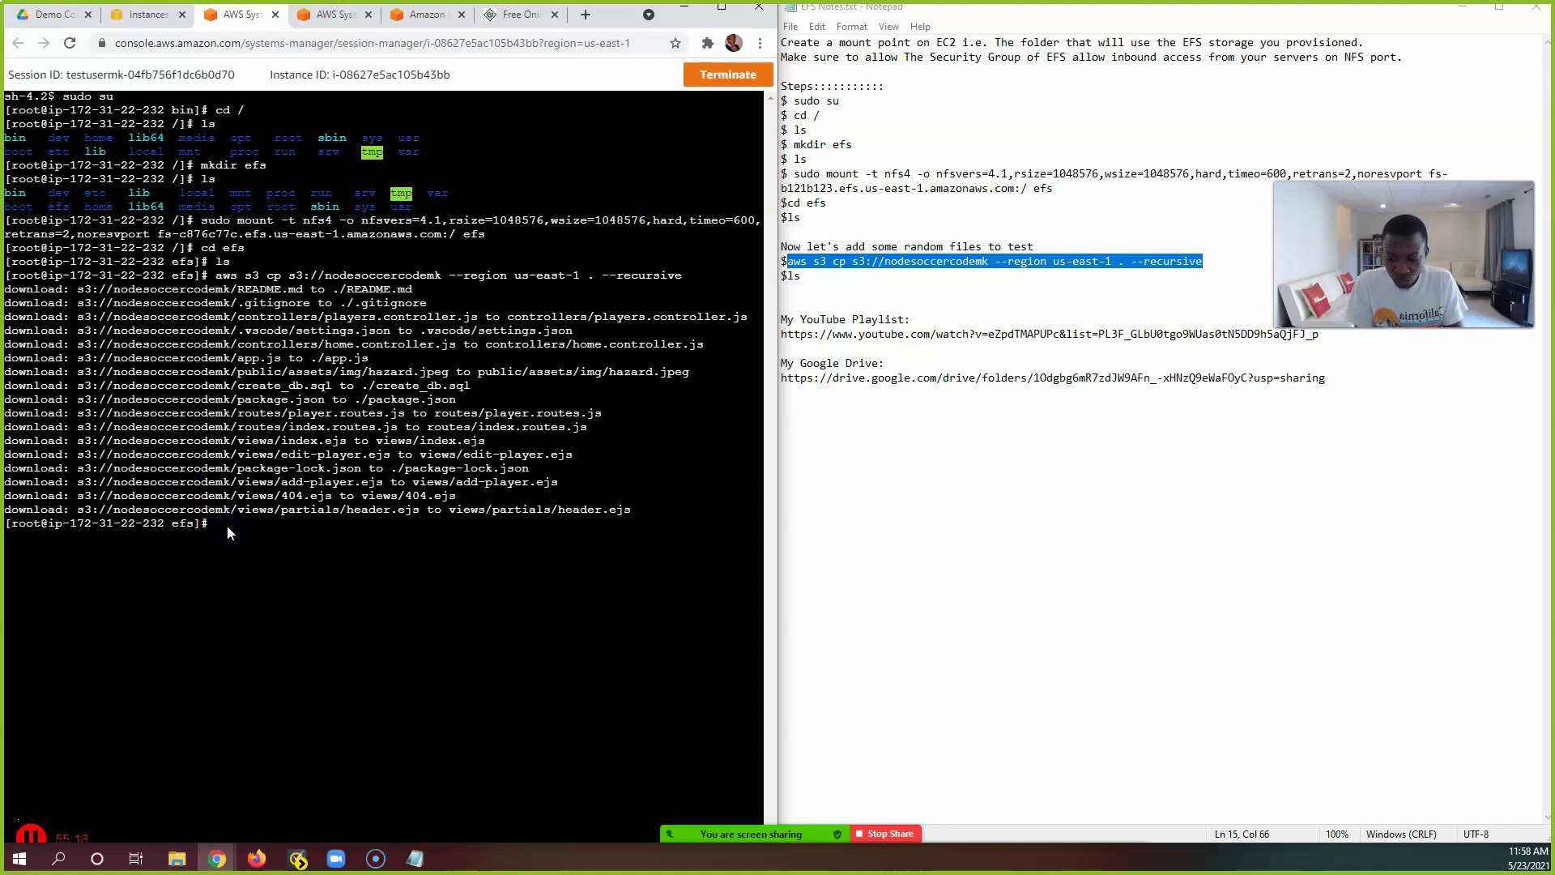
type("ls")
key("Return")
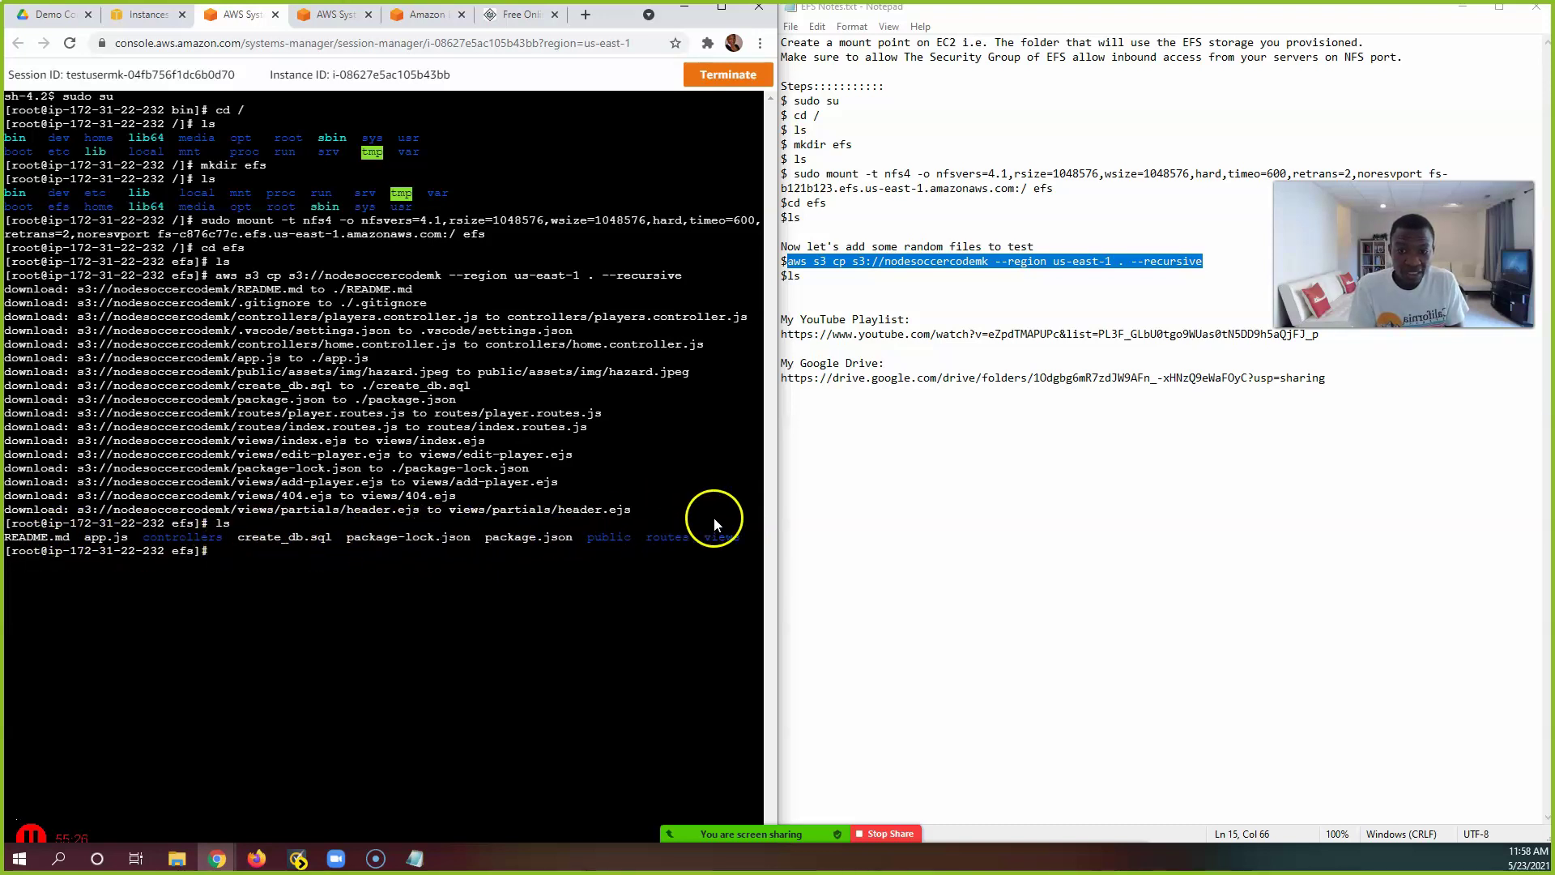
Step: Become root on Server2 with sudo su
left_click(332, 16)
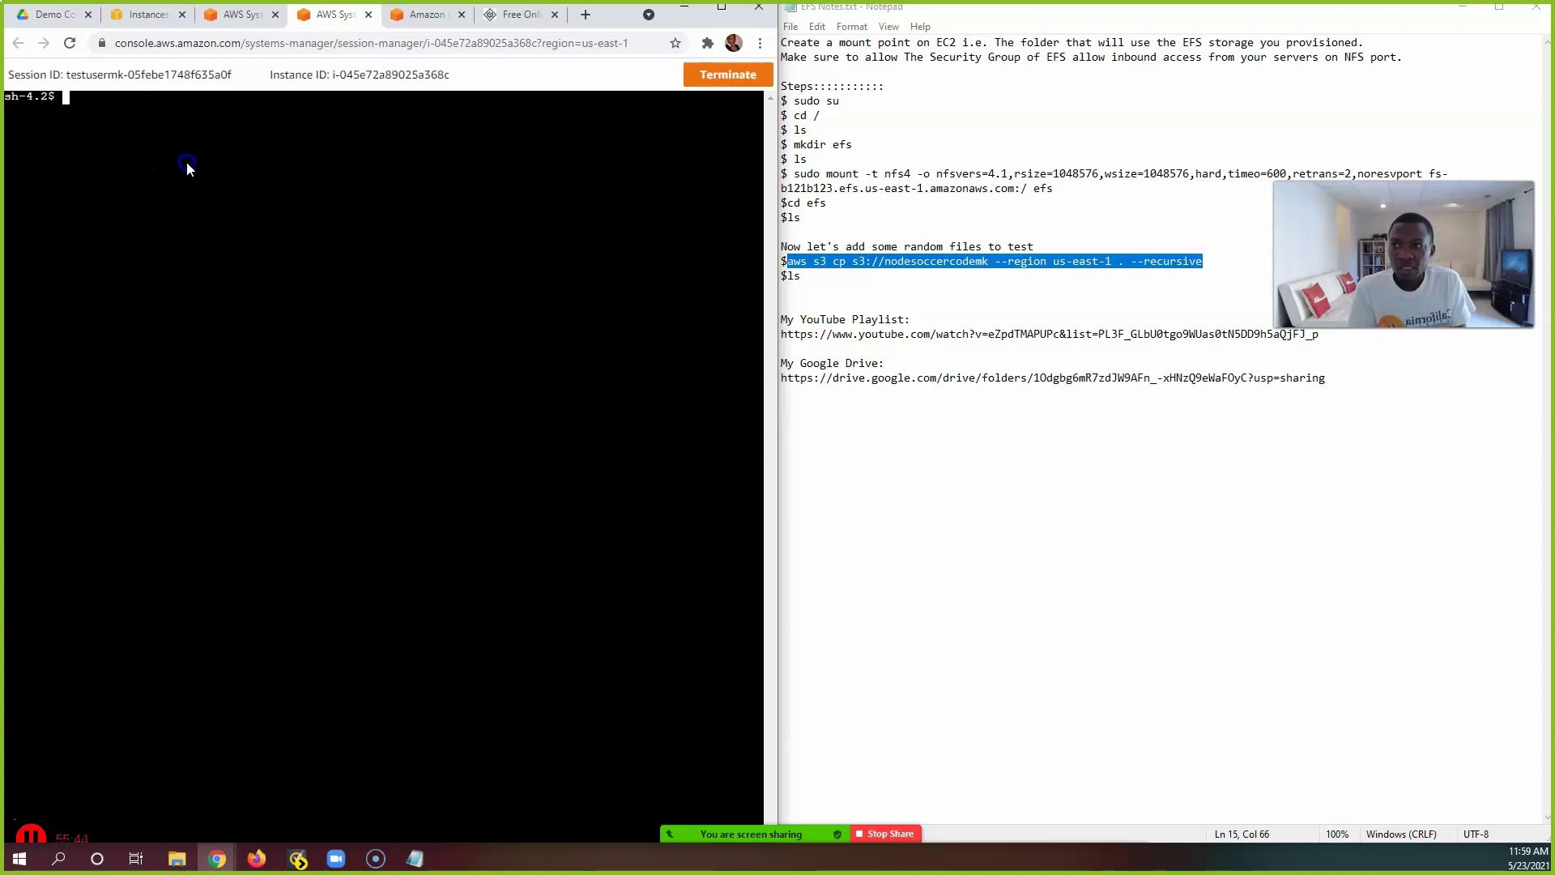
type("sudo su")
key("Return")
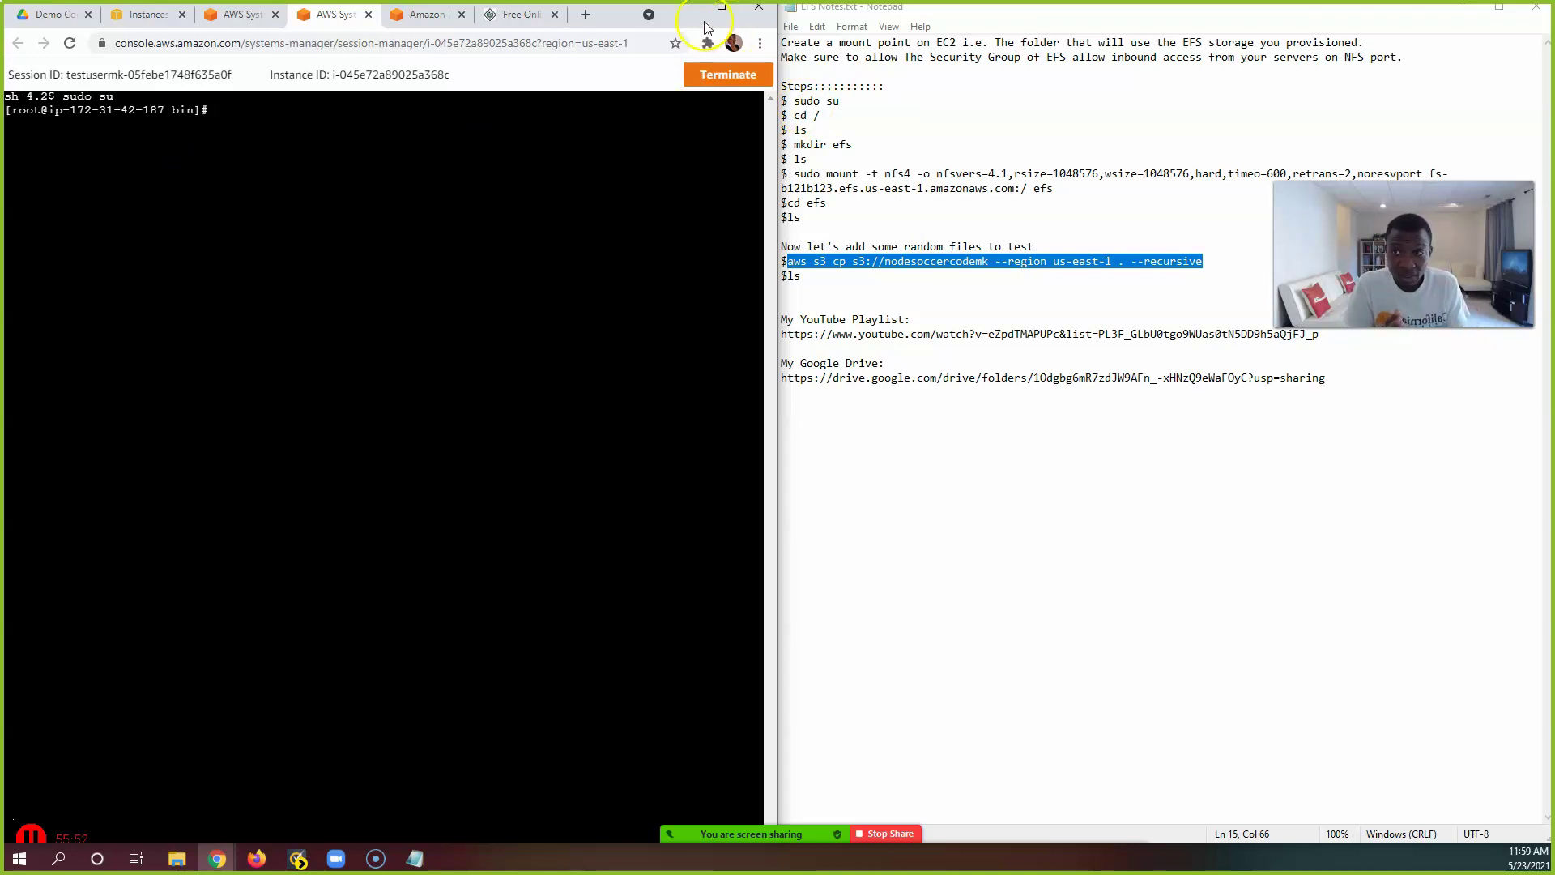
left_click(243, 18)
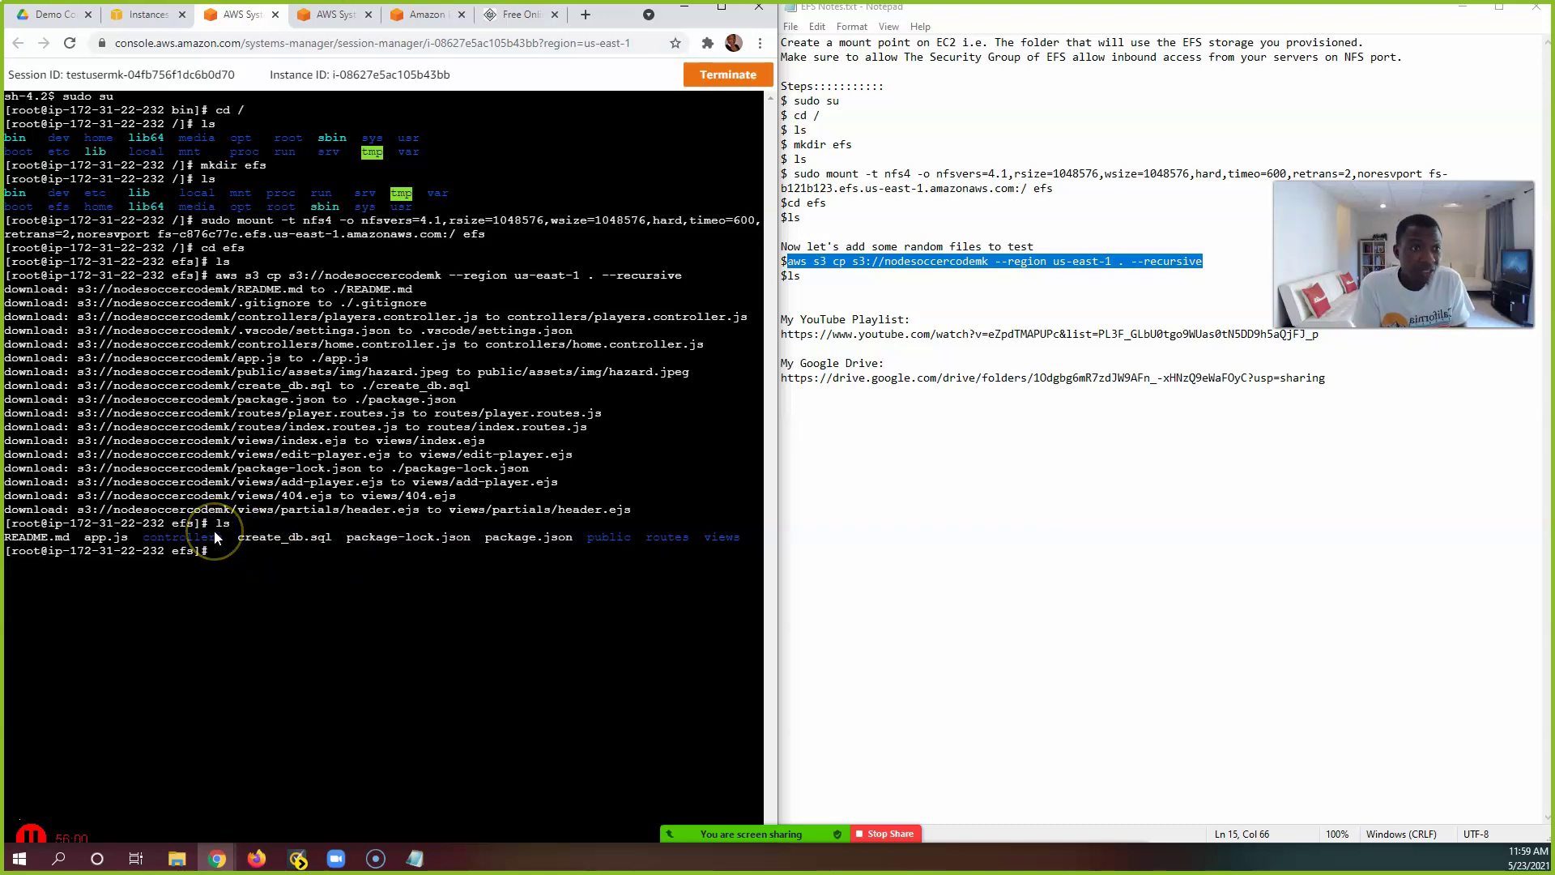
left_click(317, 15)
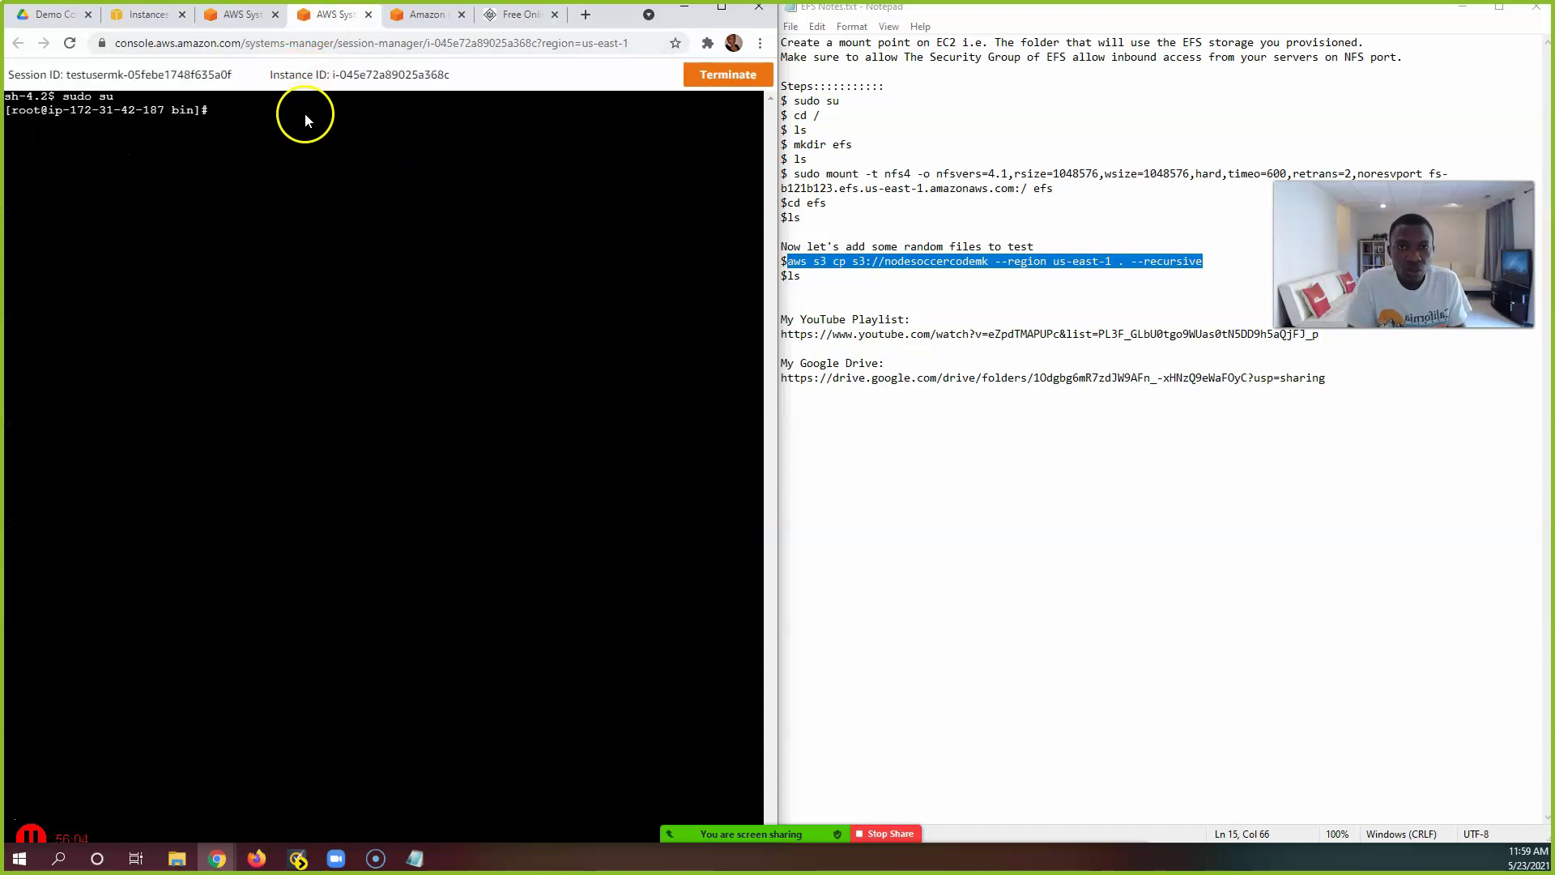
Step: Move to the filesystem root with cd / and list its contents
left_click_drag(820, 115, 786, 117)
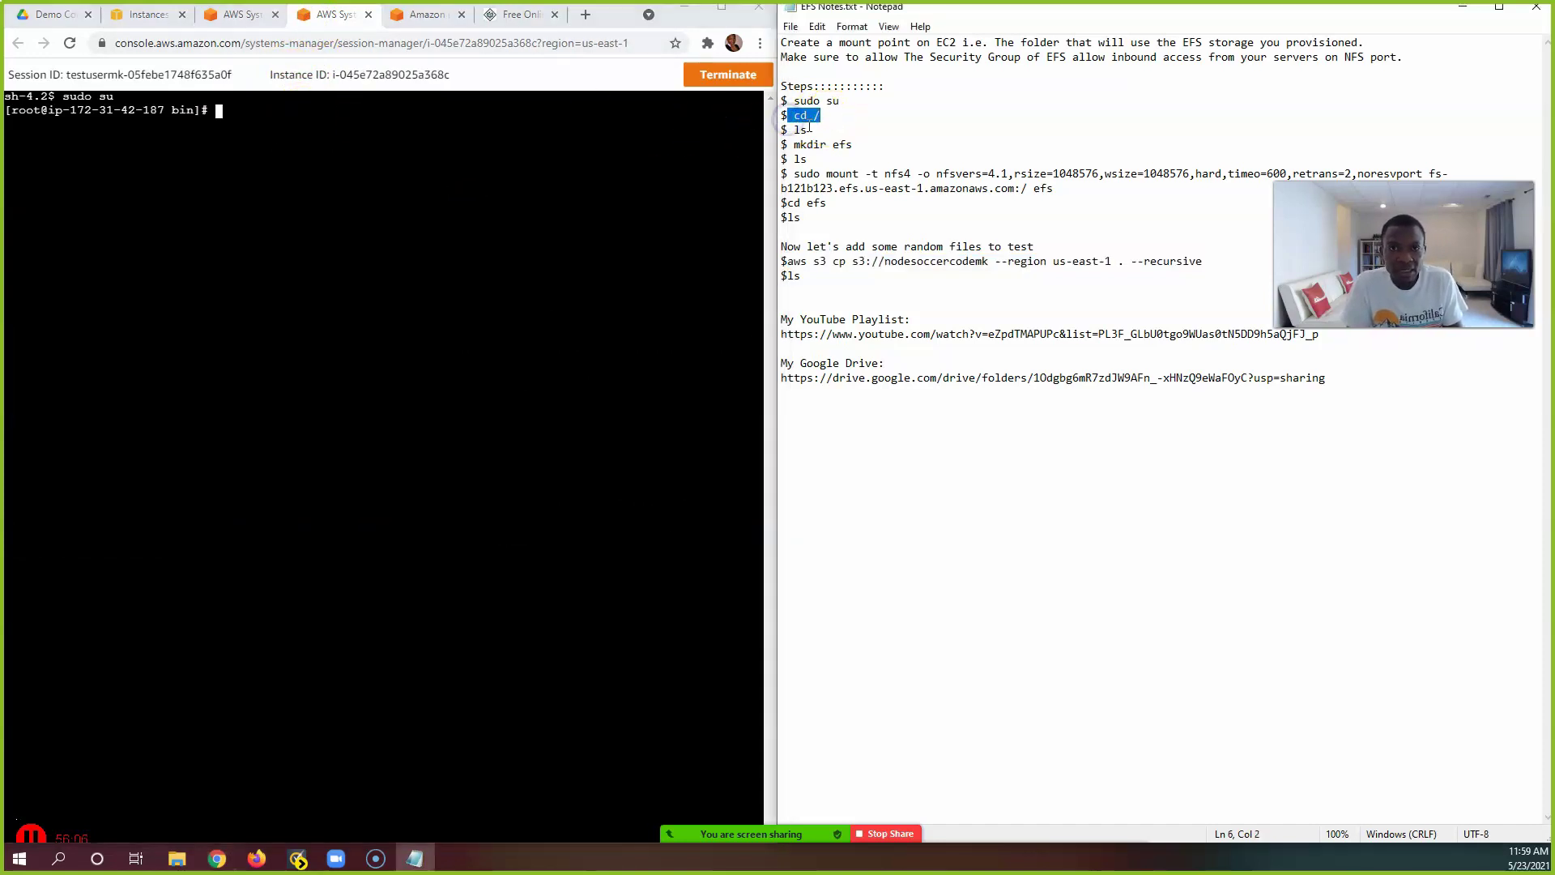
left_click(595, 126)
type("cd ")
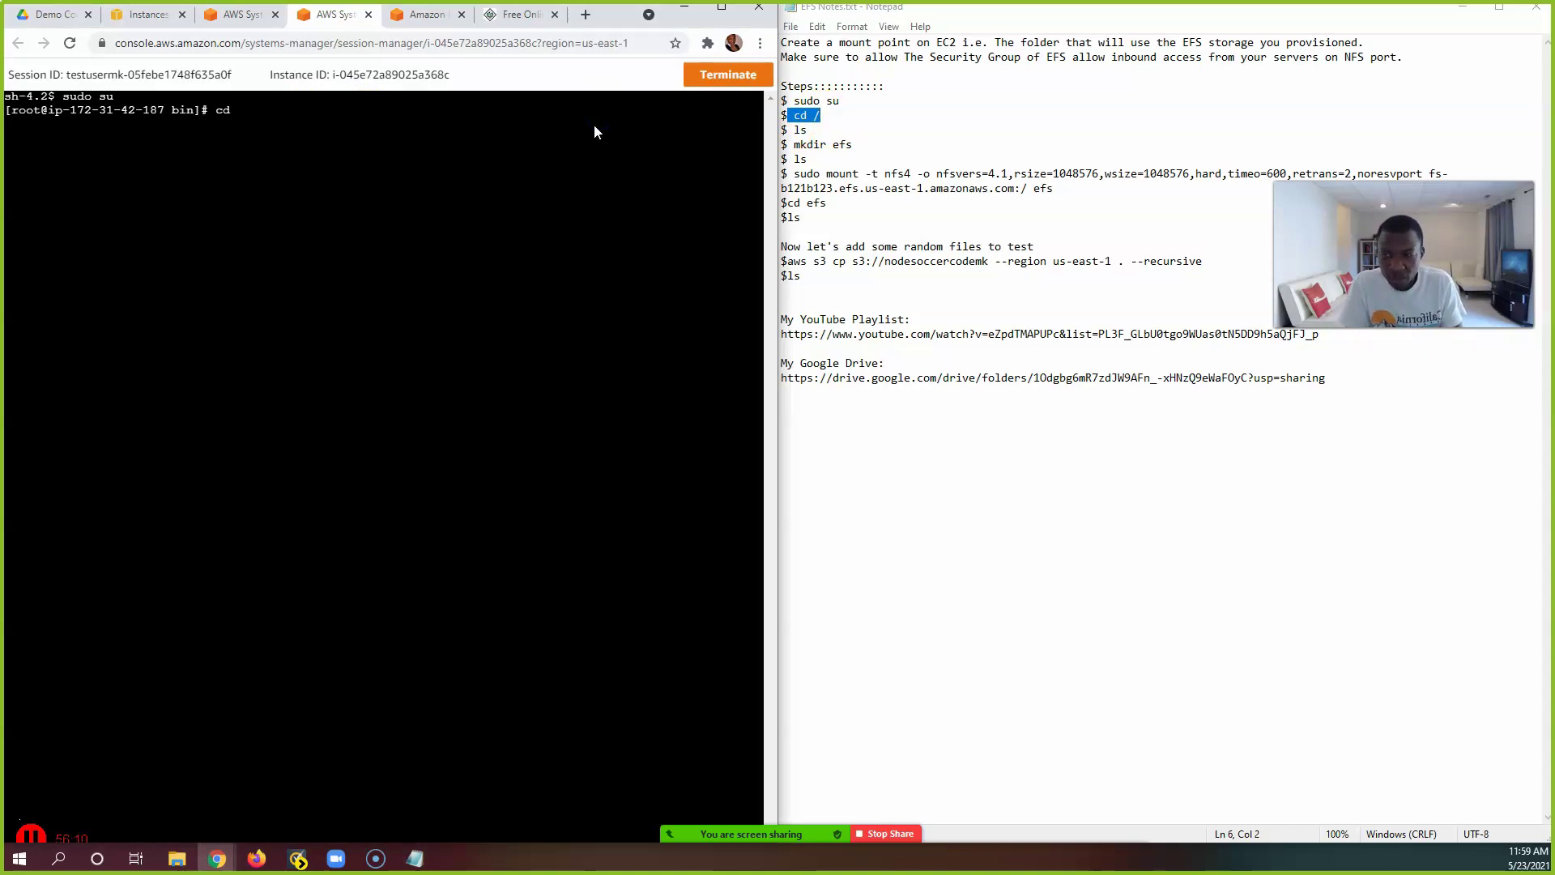
type("/")
key("Return")
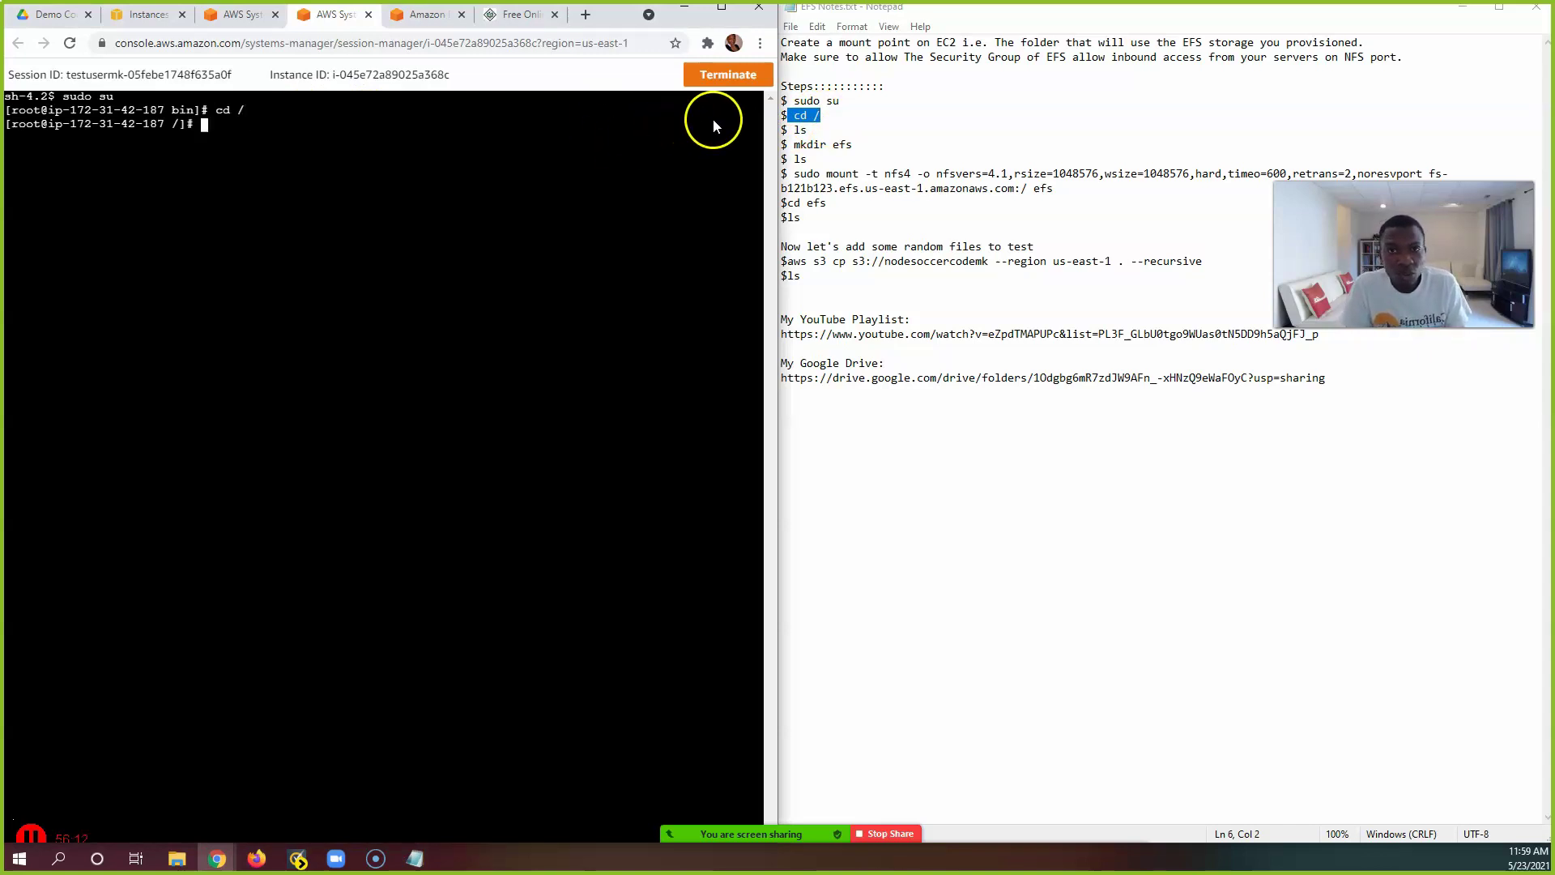
type("ls")
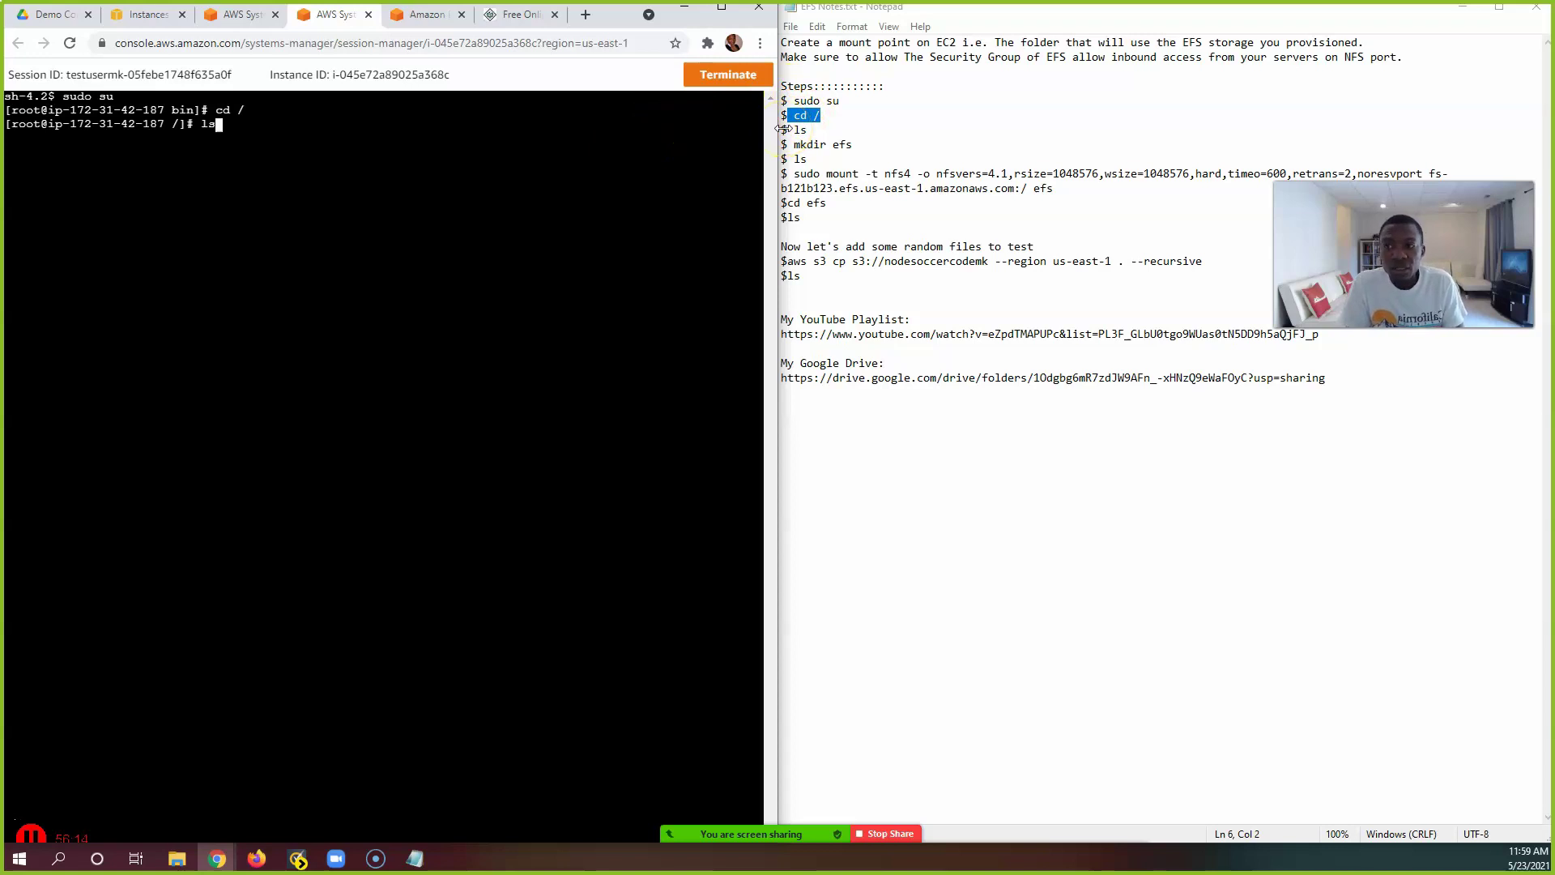
key("Return")
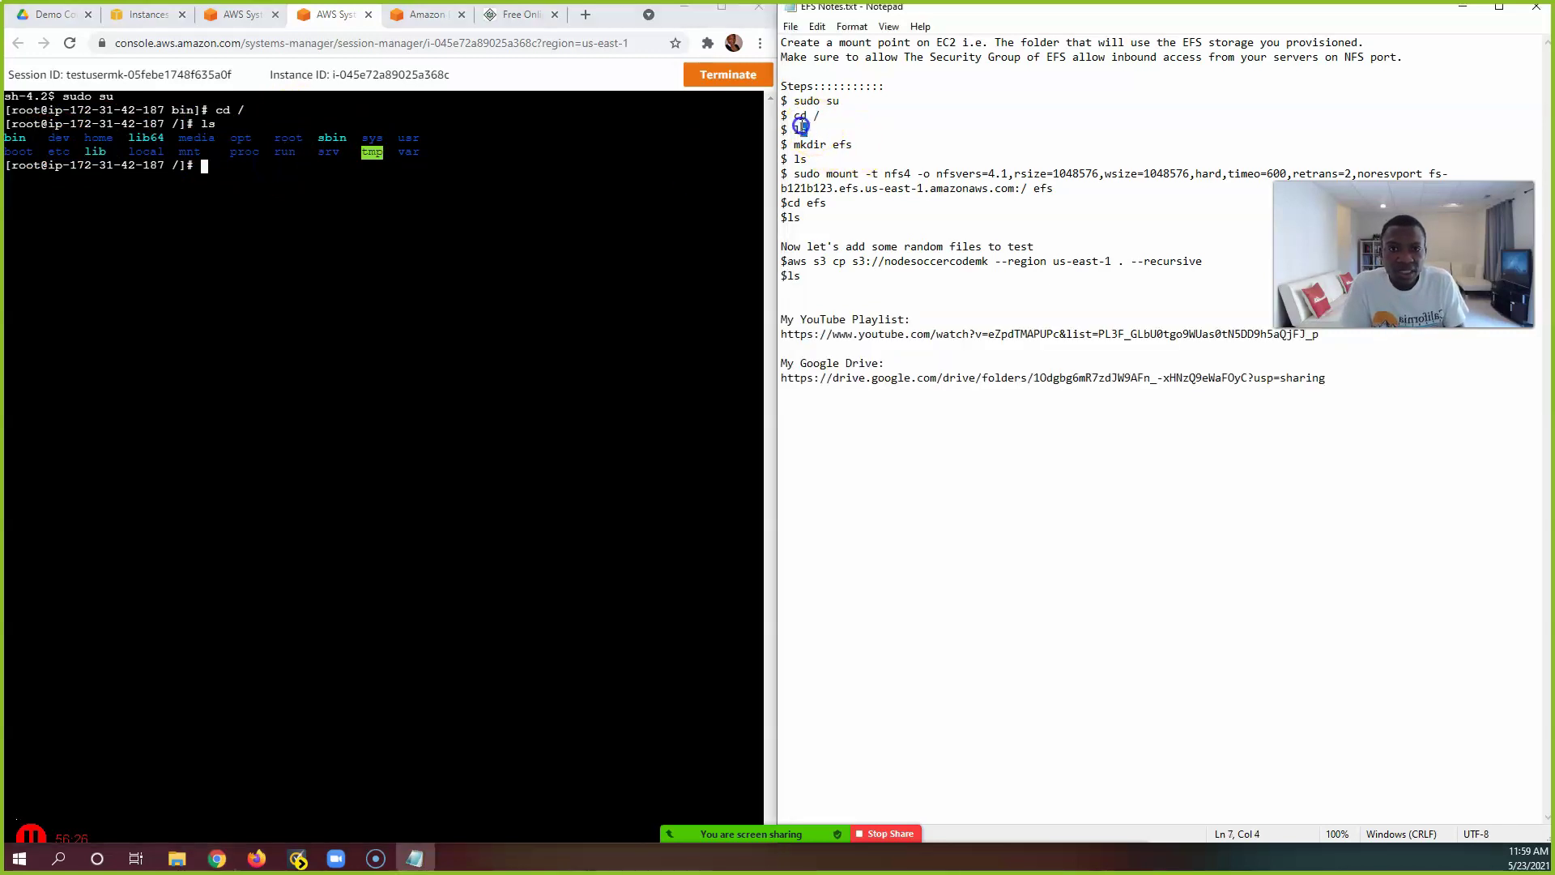
Step: Create the efs directory with mkdir efs and confirm it appears in the ls listing
left_click(857, 141)
left_click_drag(860, 143, 796, 144)
key("super+c")
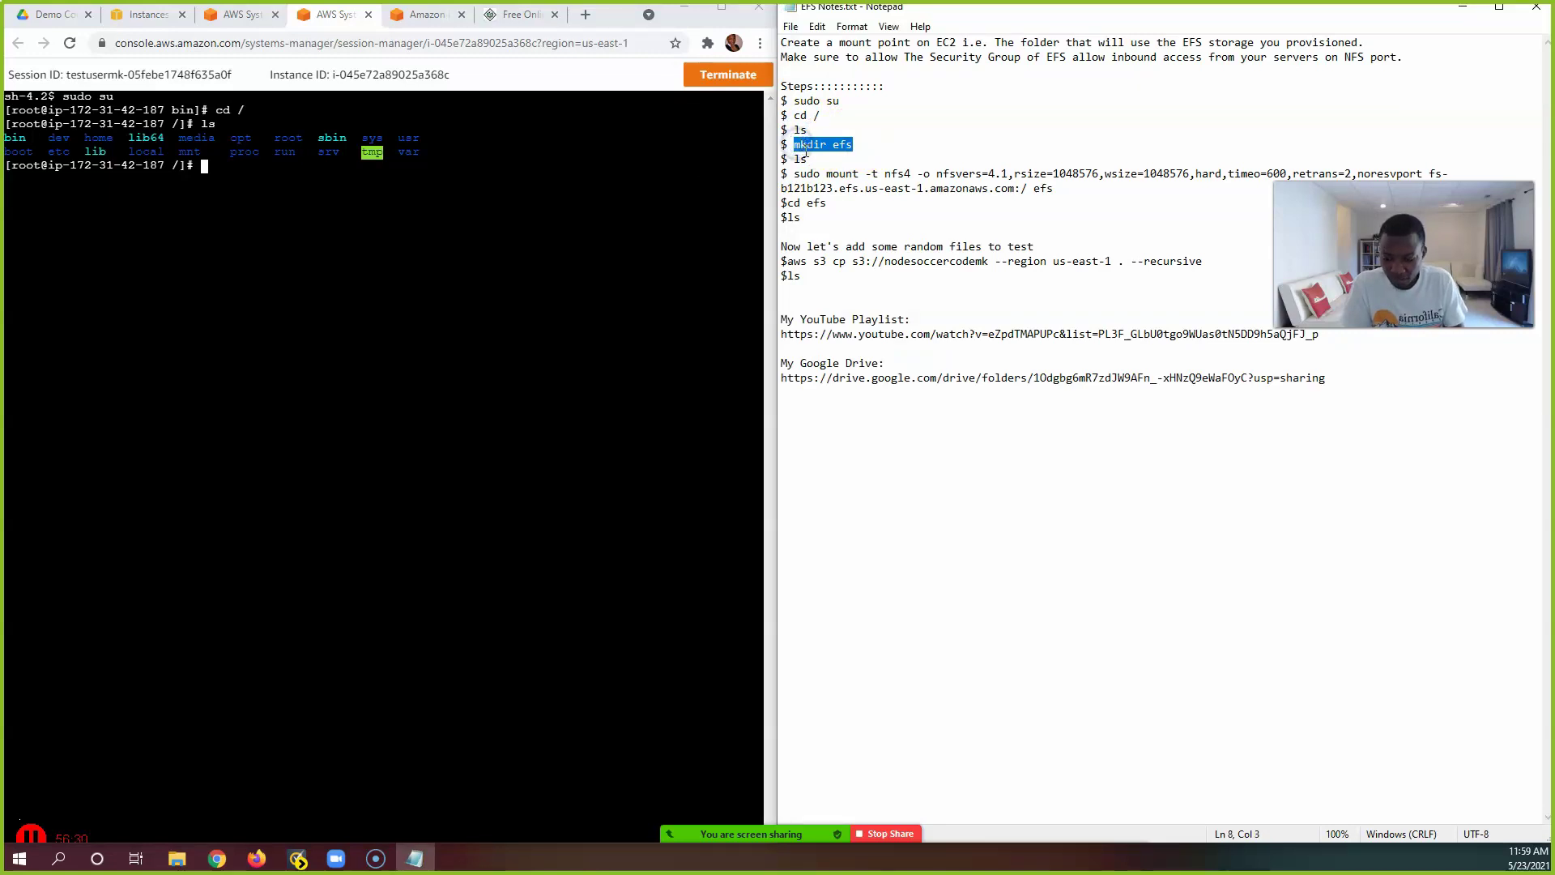
right_click(317, 182)
left_click(406, 308)
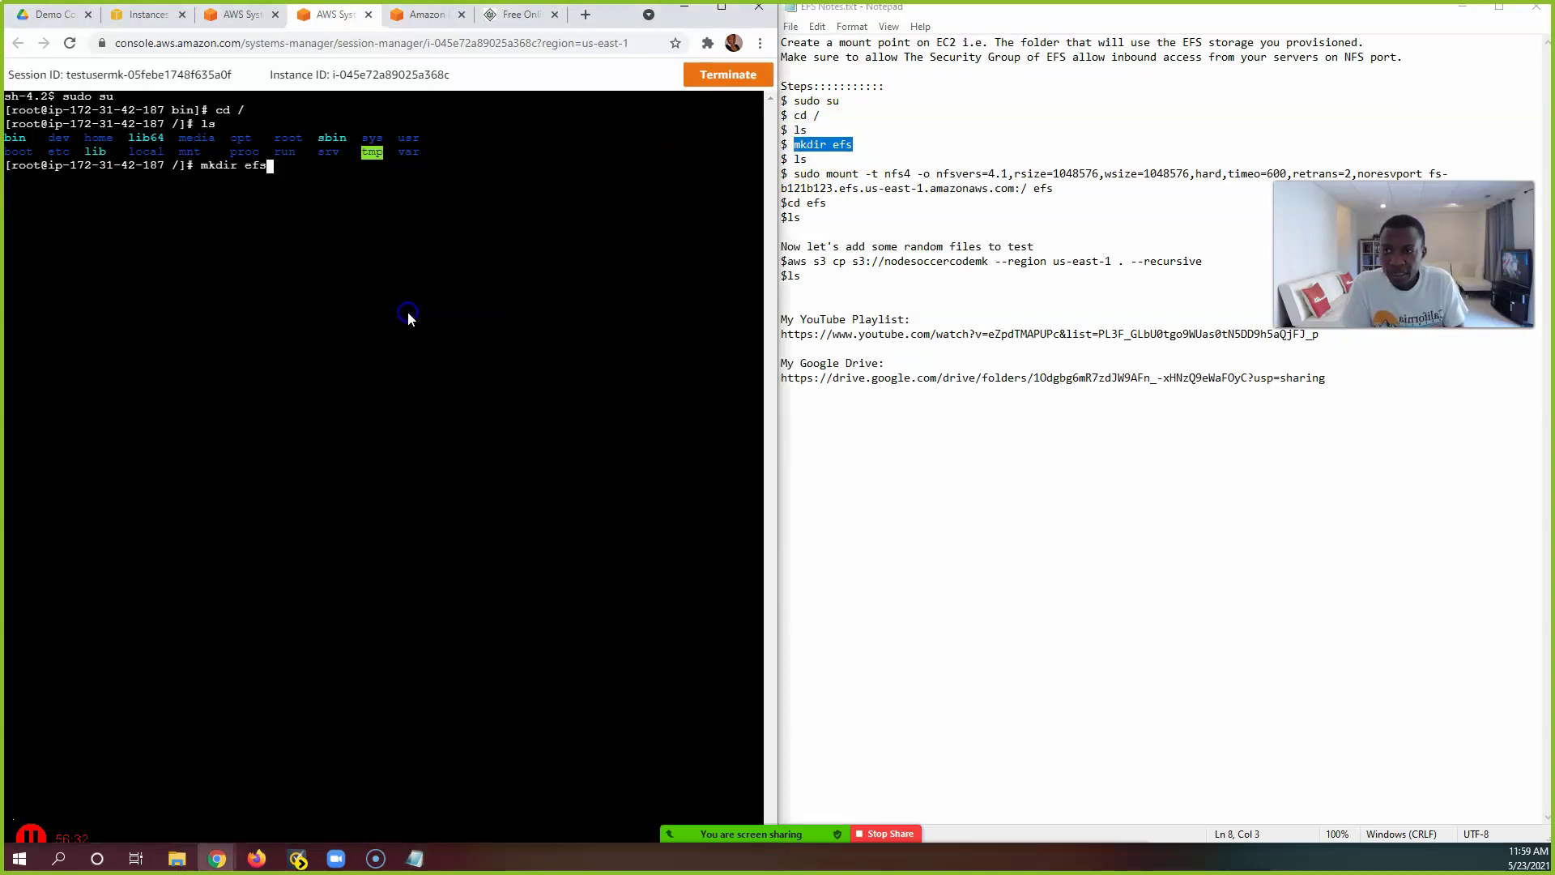
key("Return")
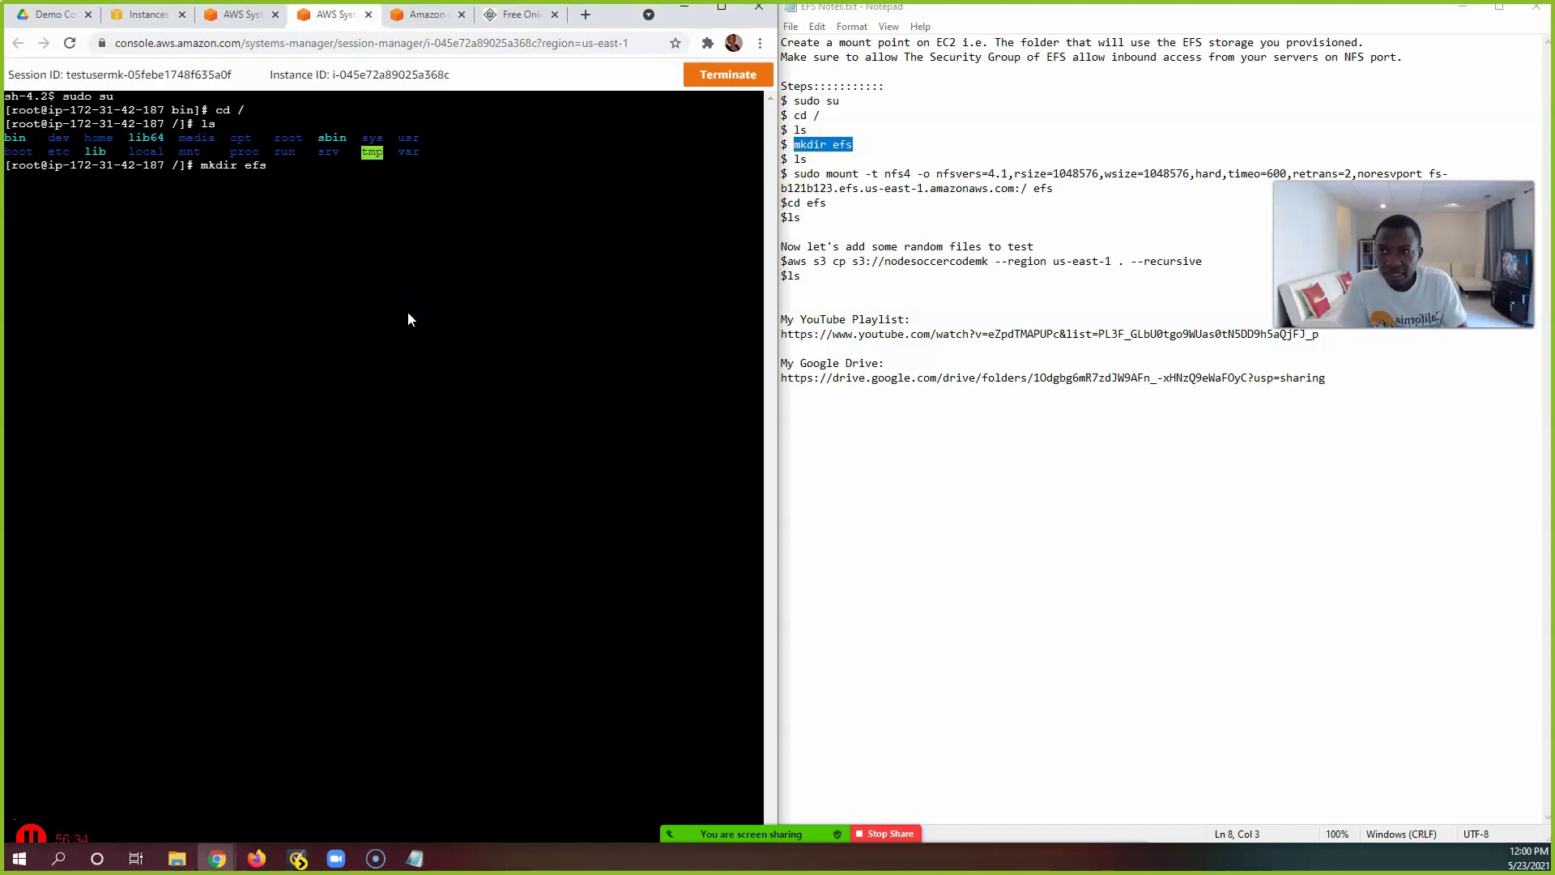
type("ls")
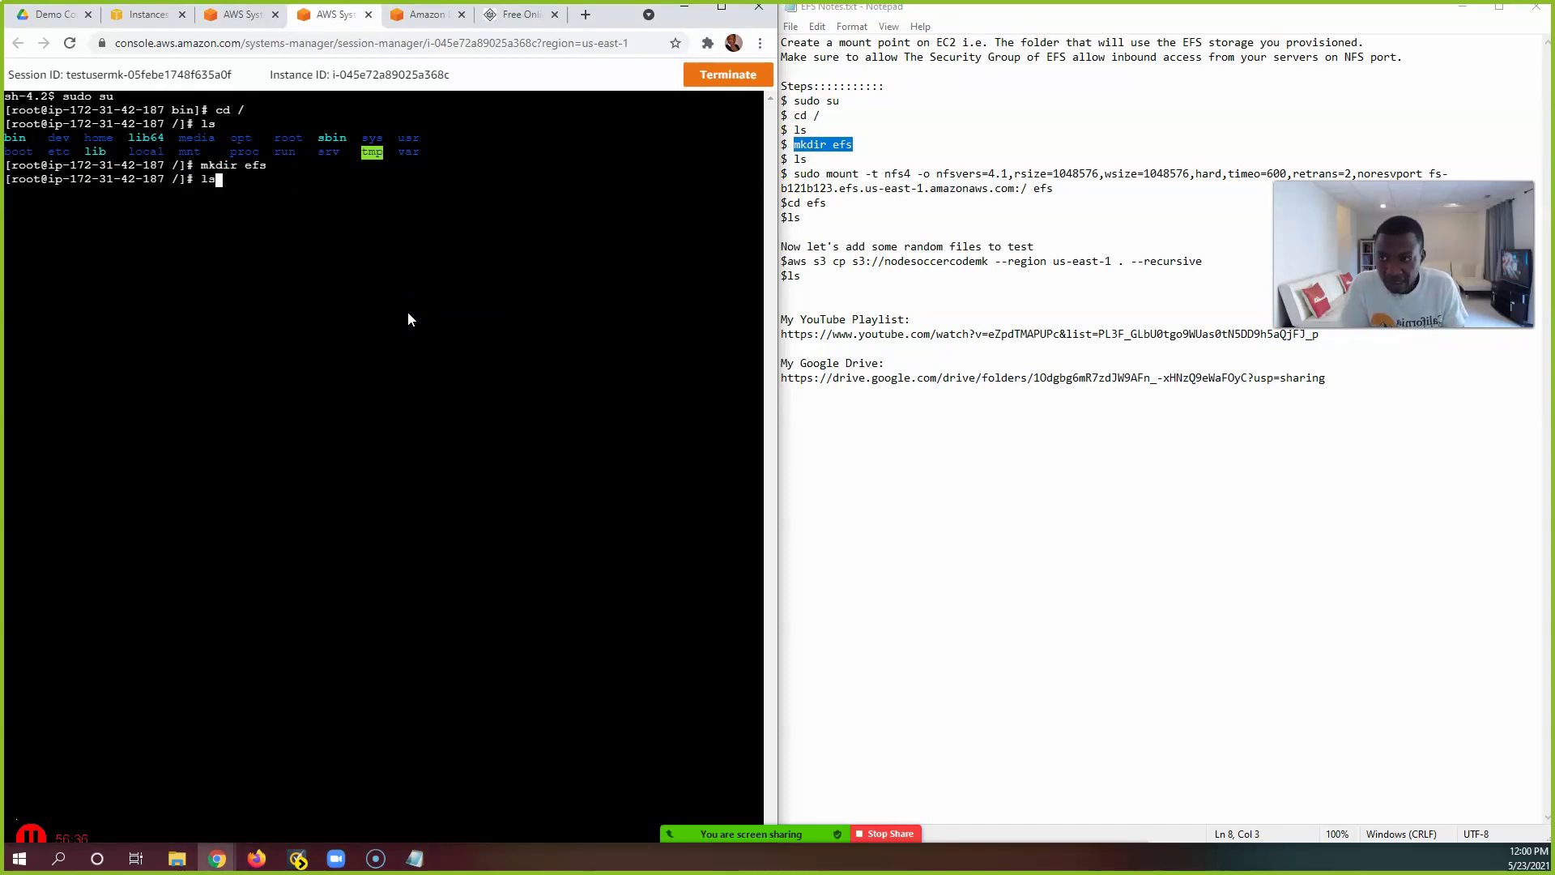
key("Return")
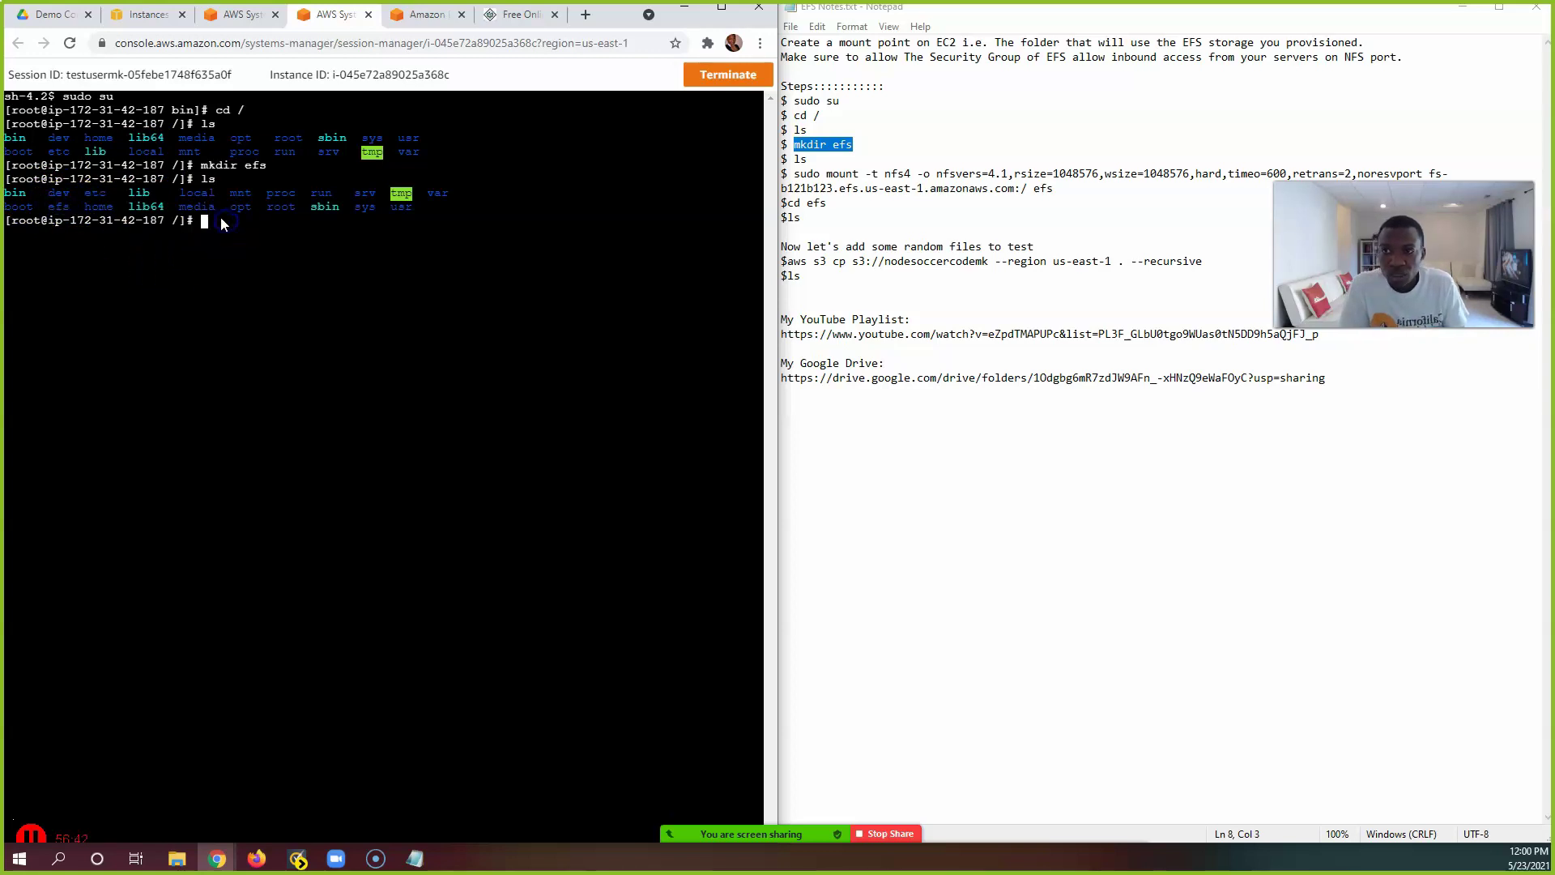
left_click(861, 172)
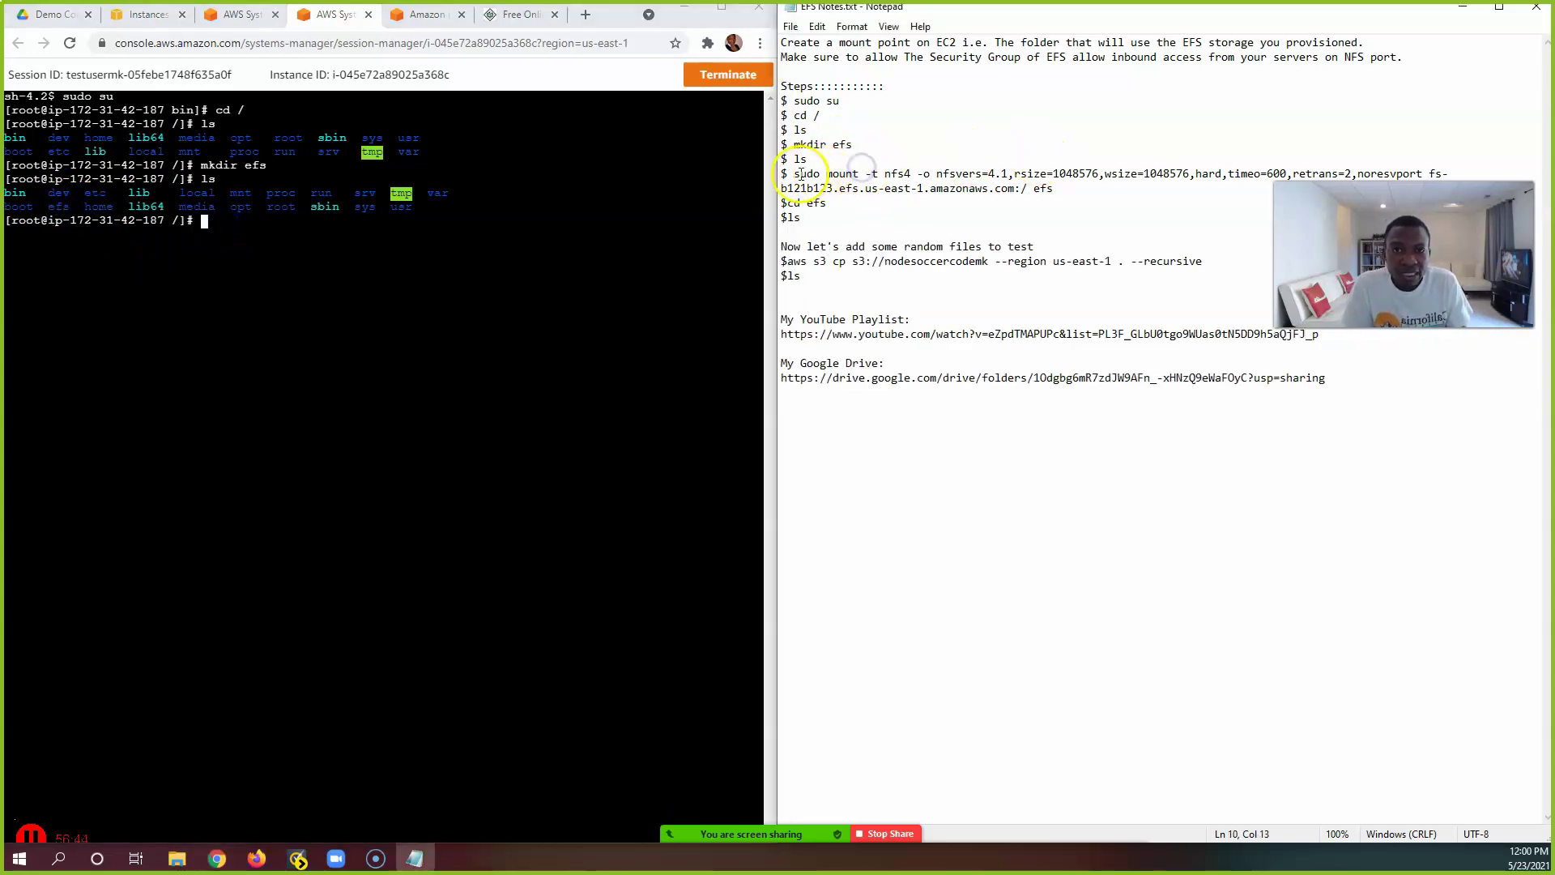
Step: Copy the NFS client mount command from EFStest's Attach instructions
left_click(145, 15)
left_click(426, 18)
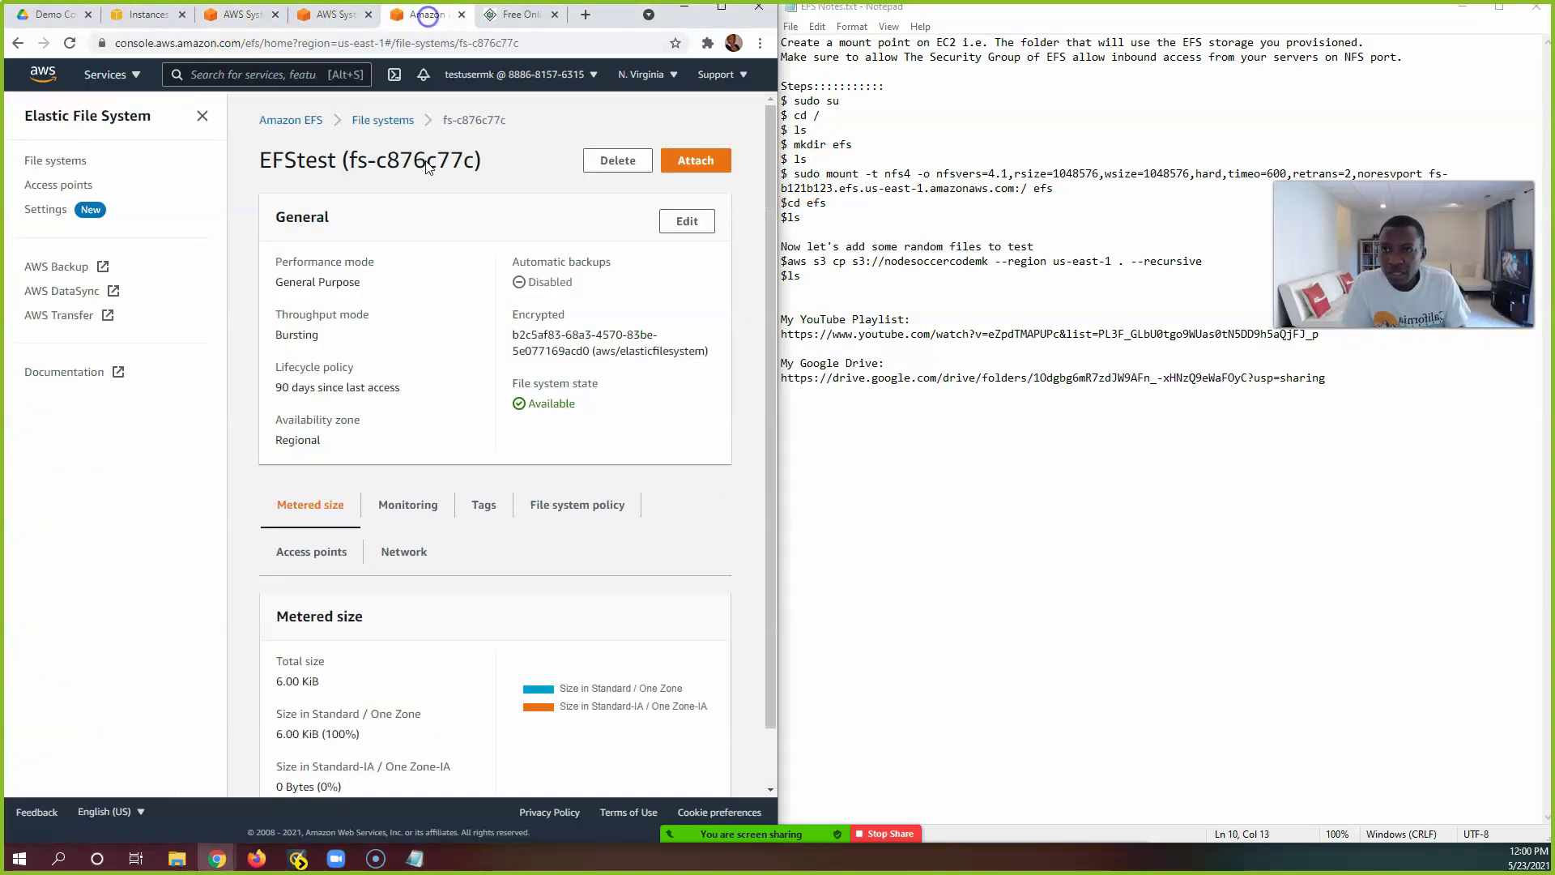
scroll(509, 548, "down", 1)
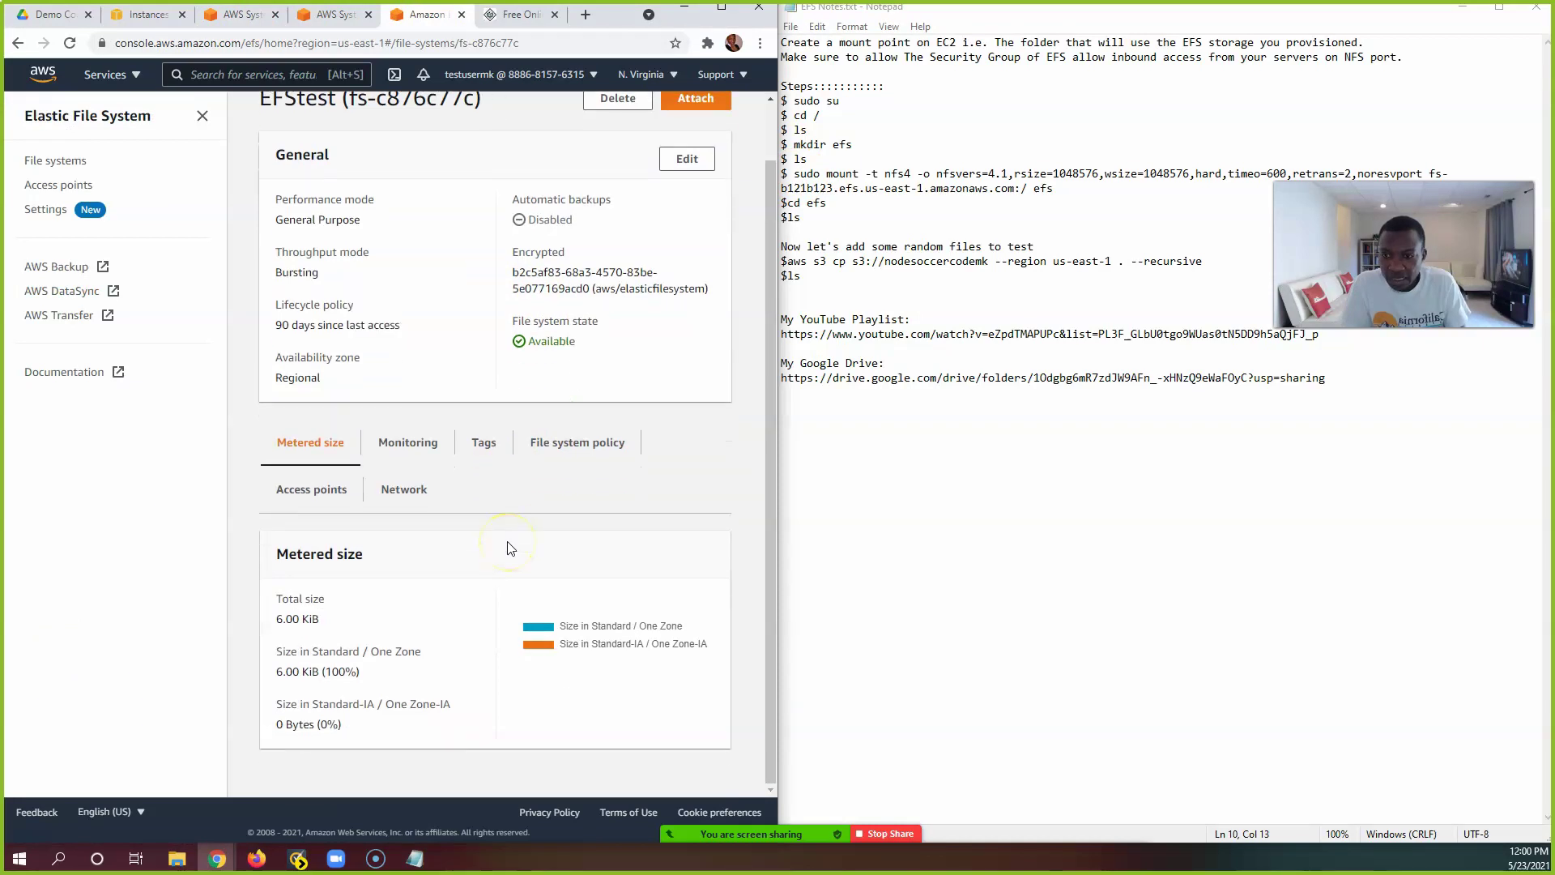
scroll(509, 547, "up", 2)
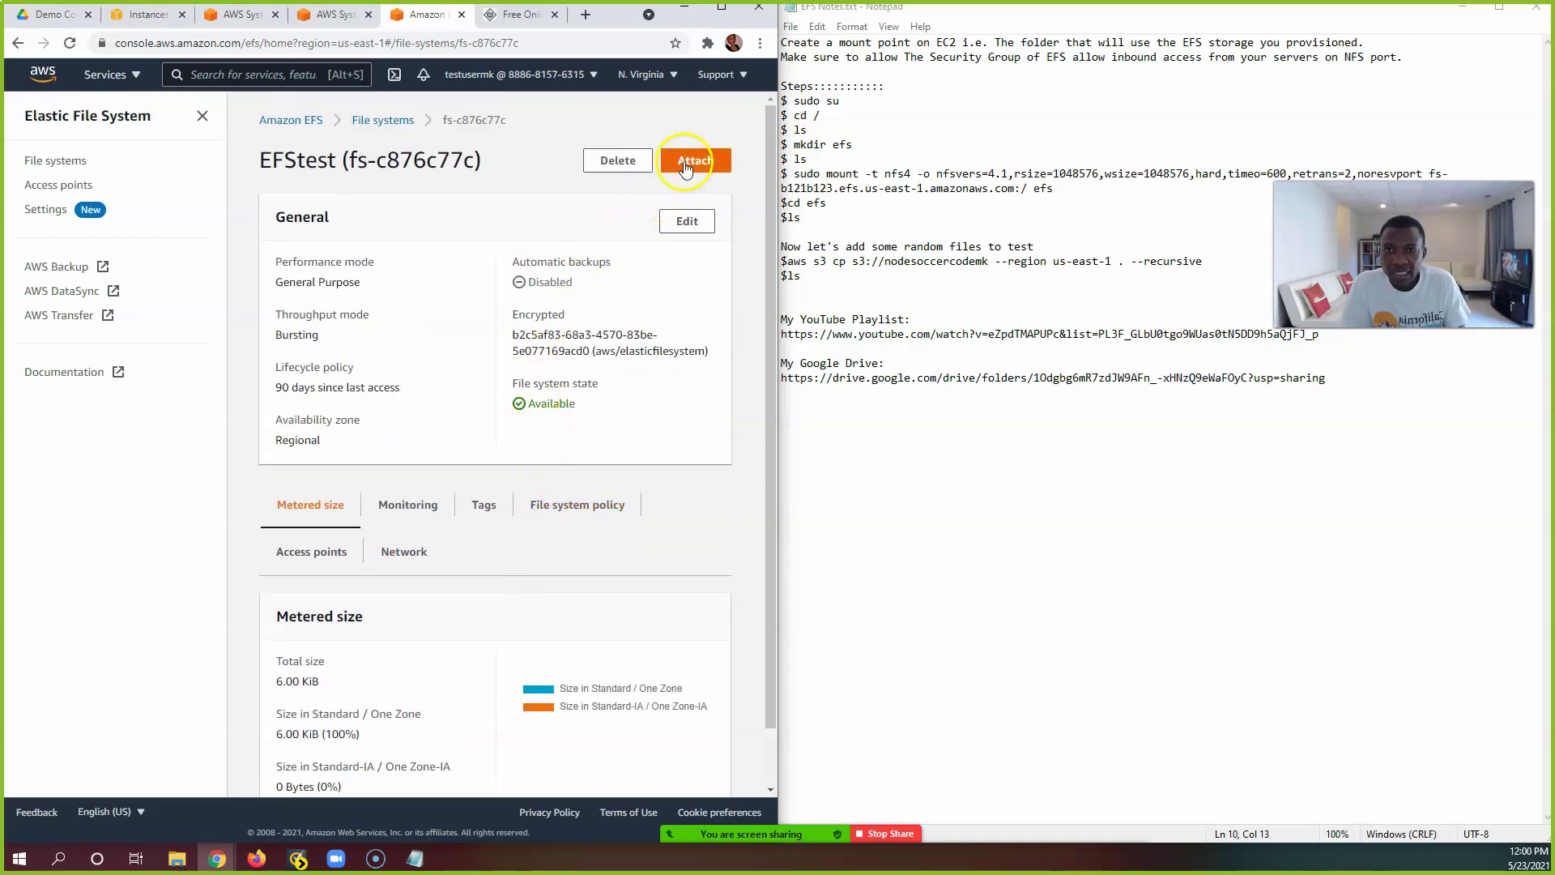
left_click(695, 159)
left_click(120, 545)
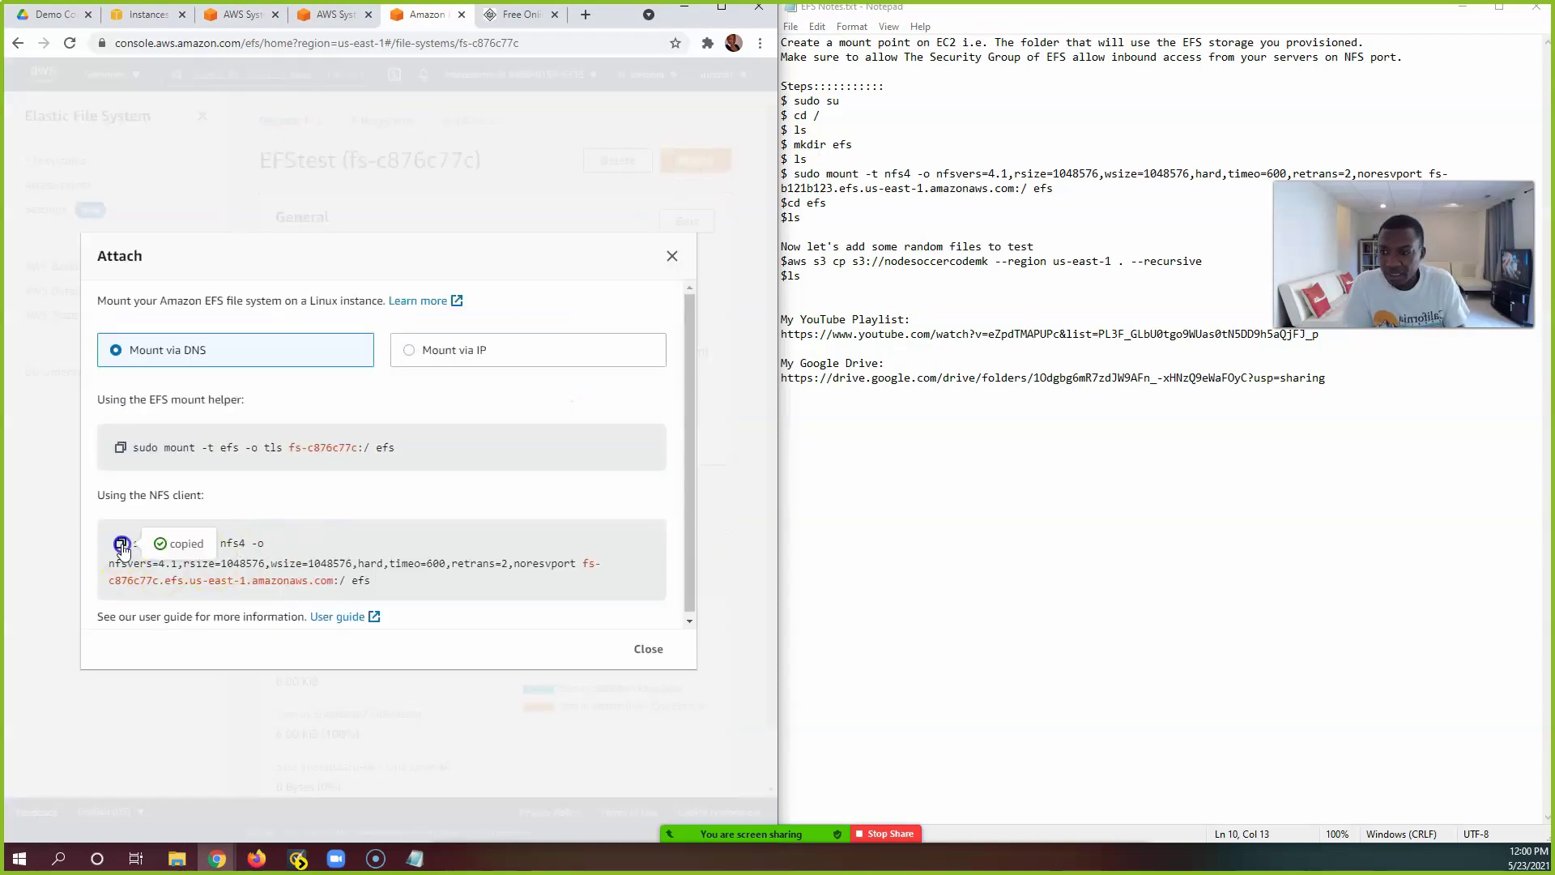
scroll(549, 695, "up", 1)
scroll(613, 687, "down", 1)
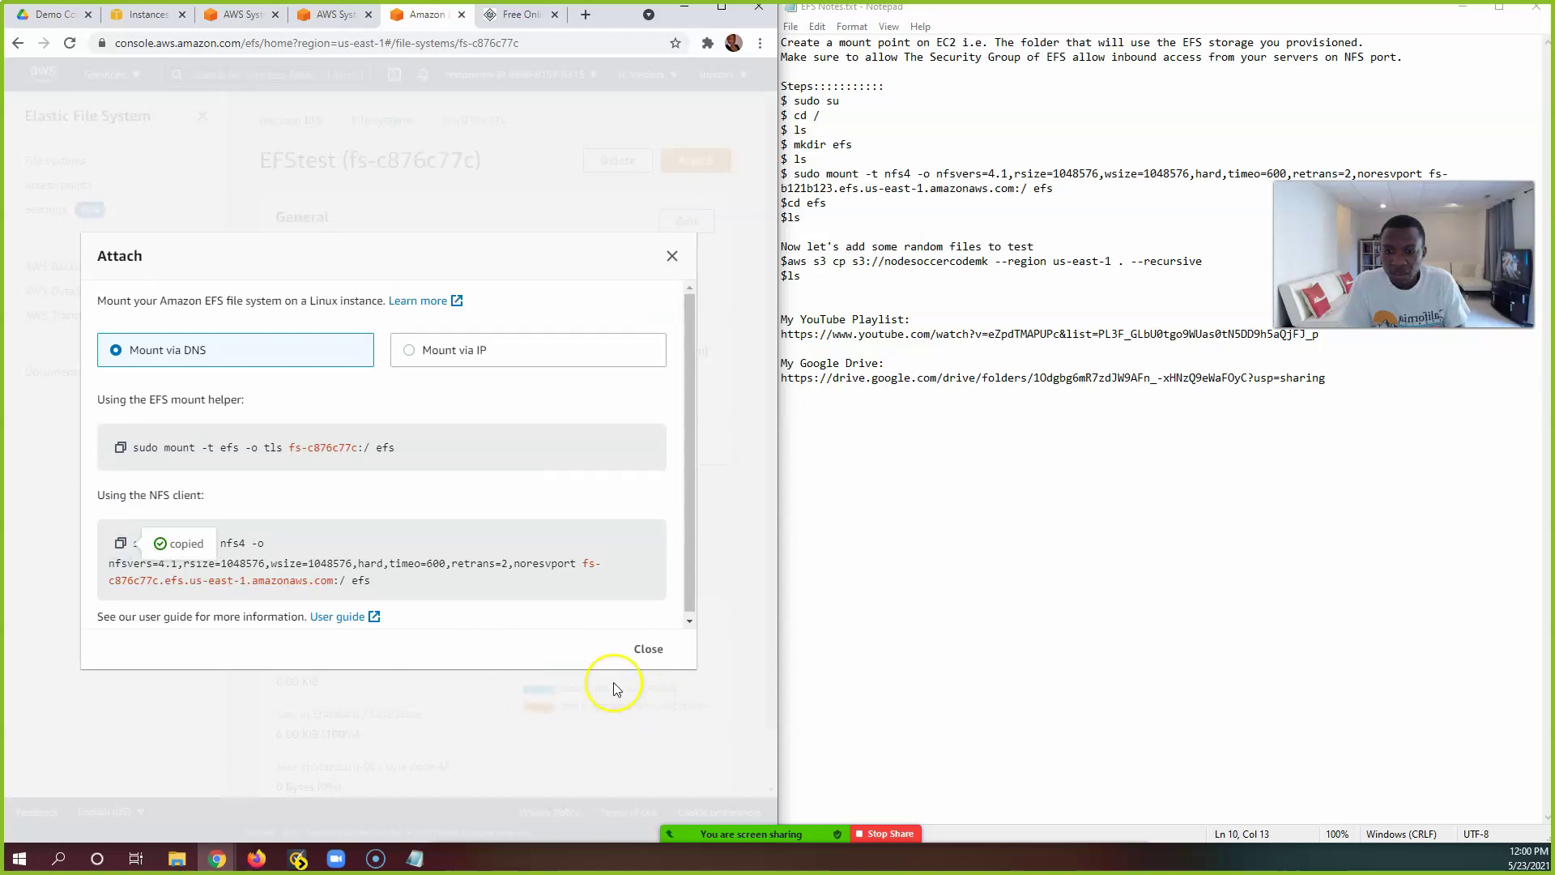
left_click(120, 543)
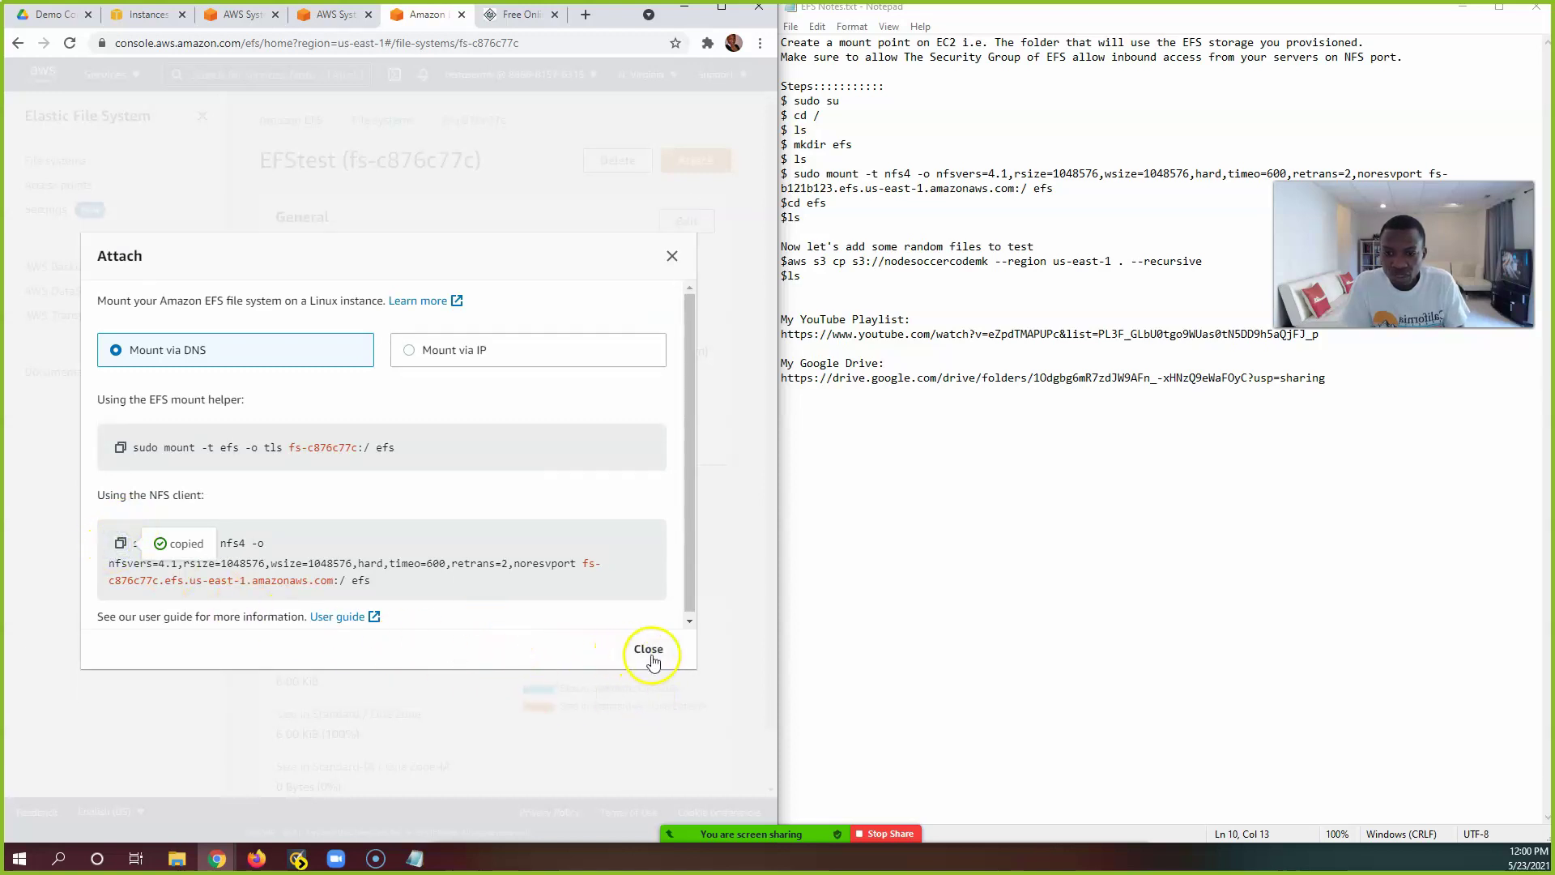
left_click(648, 650)
Step: Paste and run the NFS mount command in Server2's terminal to mount fs-c876c77c on efs
left_click(316, 16)
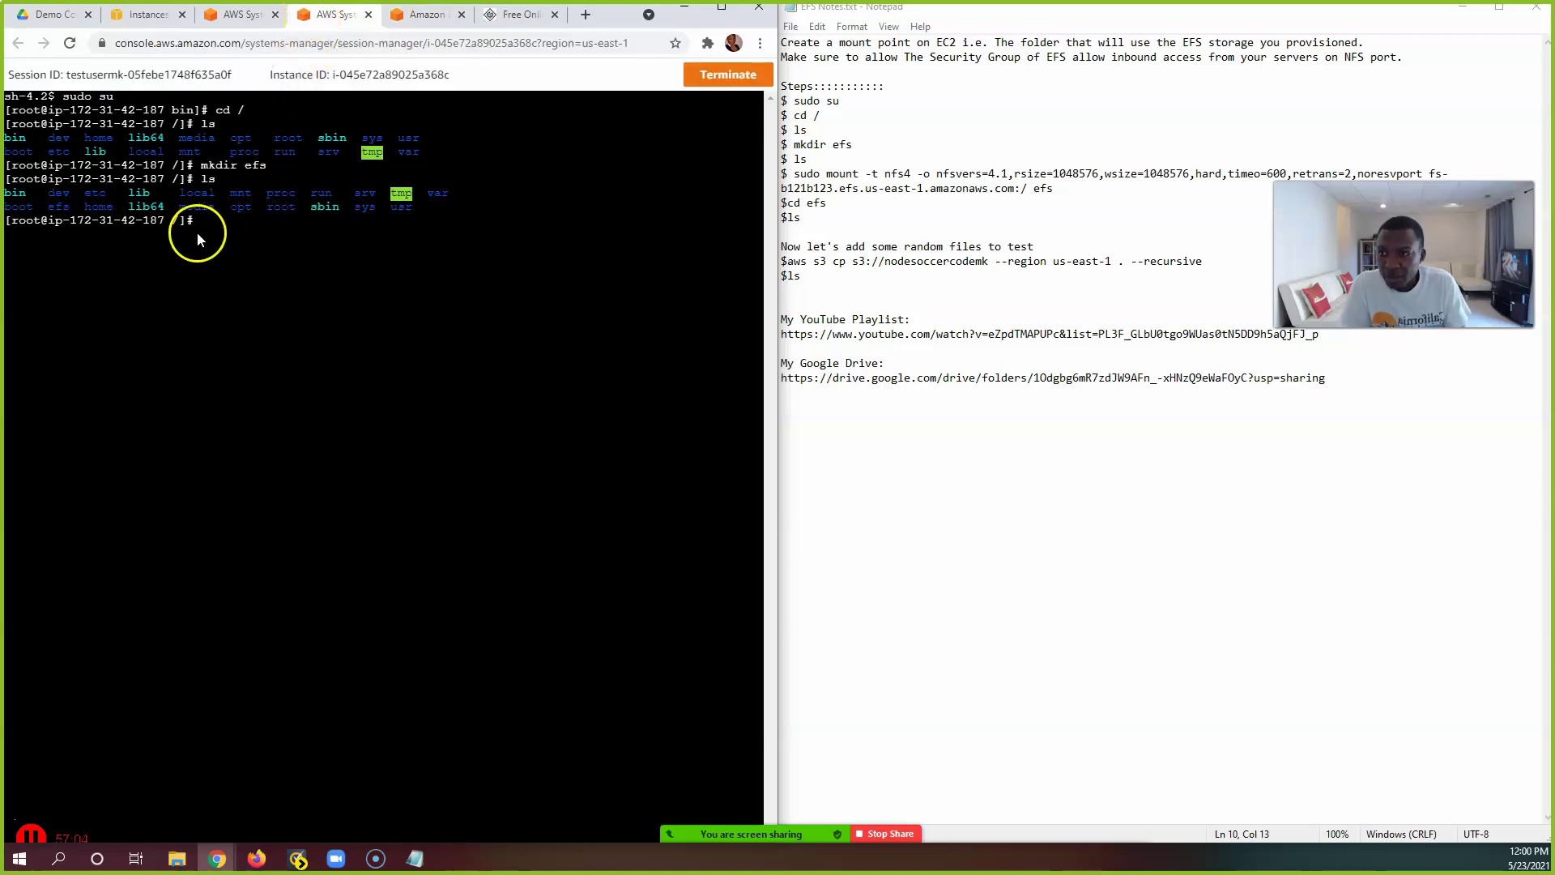
right_click(217, 222)
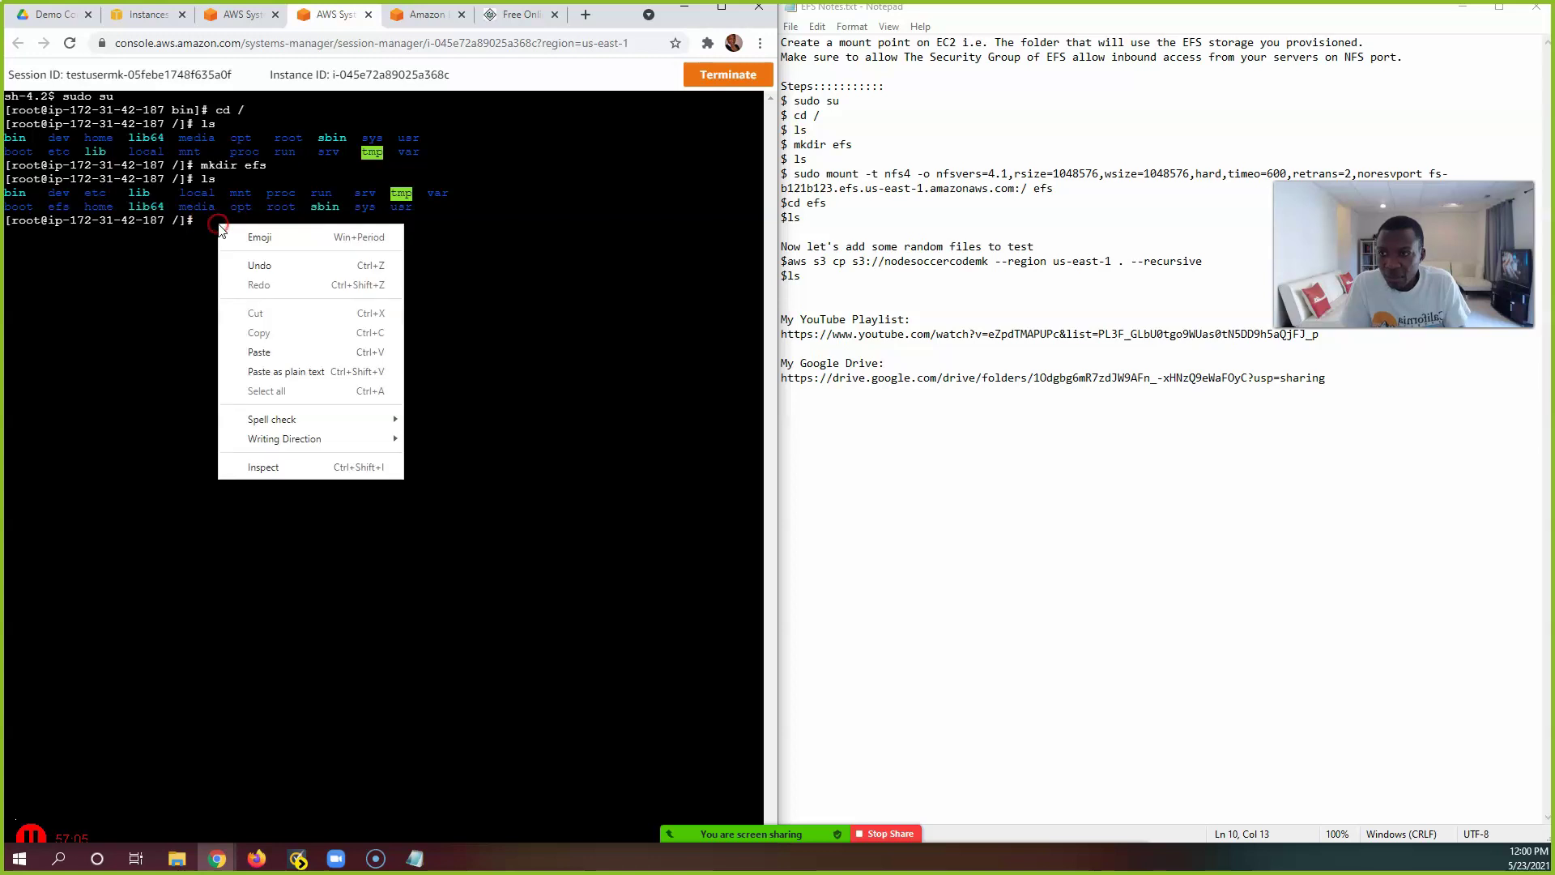
left_click(295, 348)
key("Return")
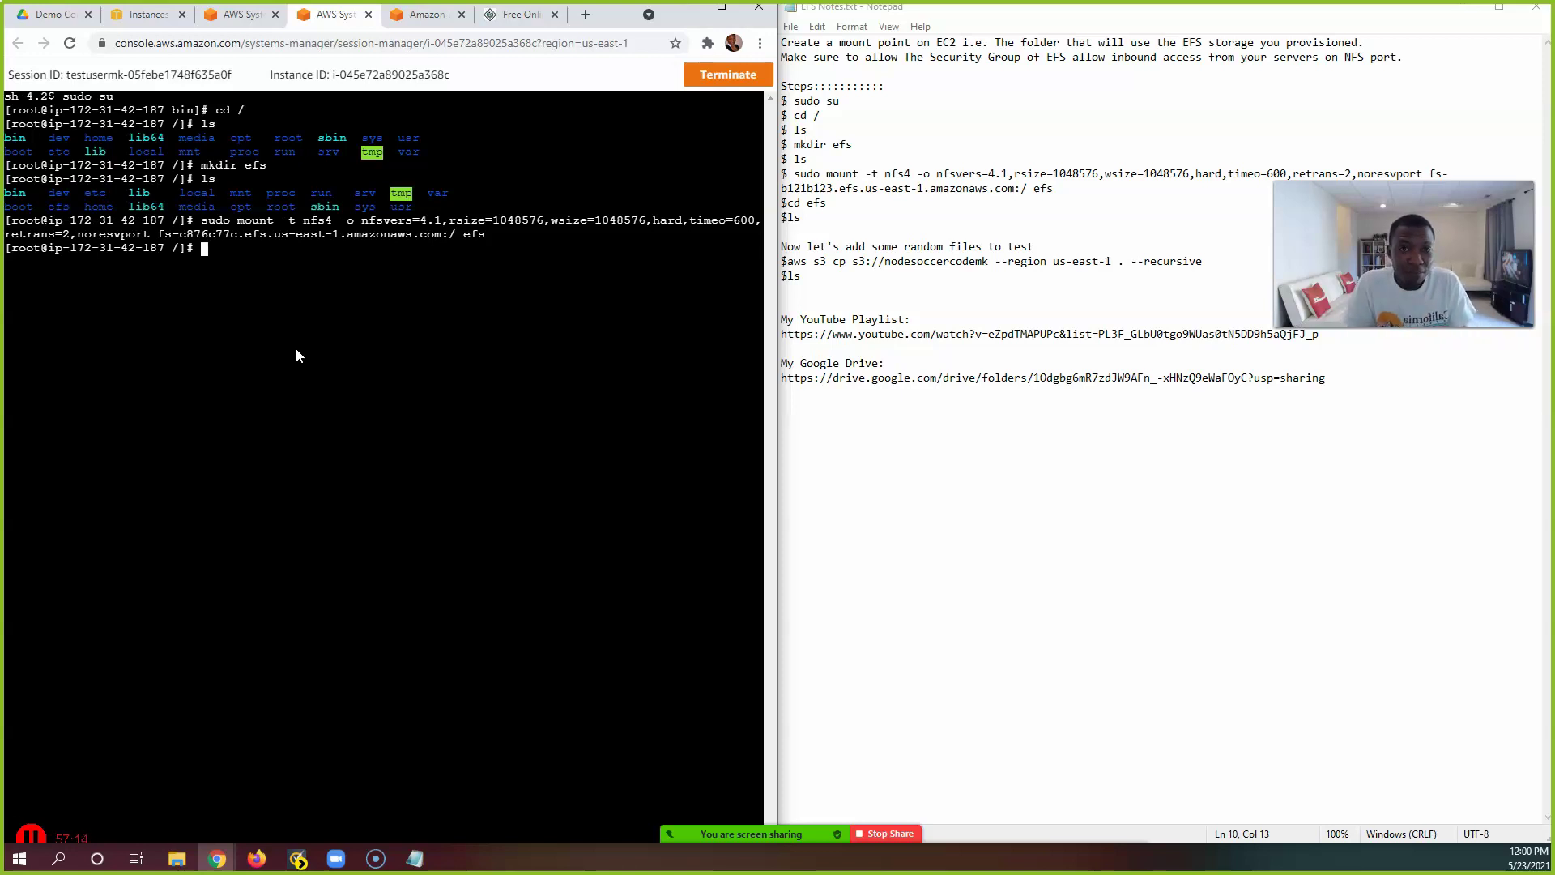
left_click_drag(794, 173, 1061, 191)
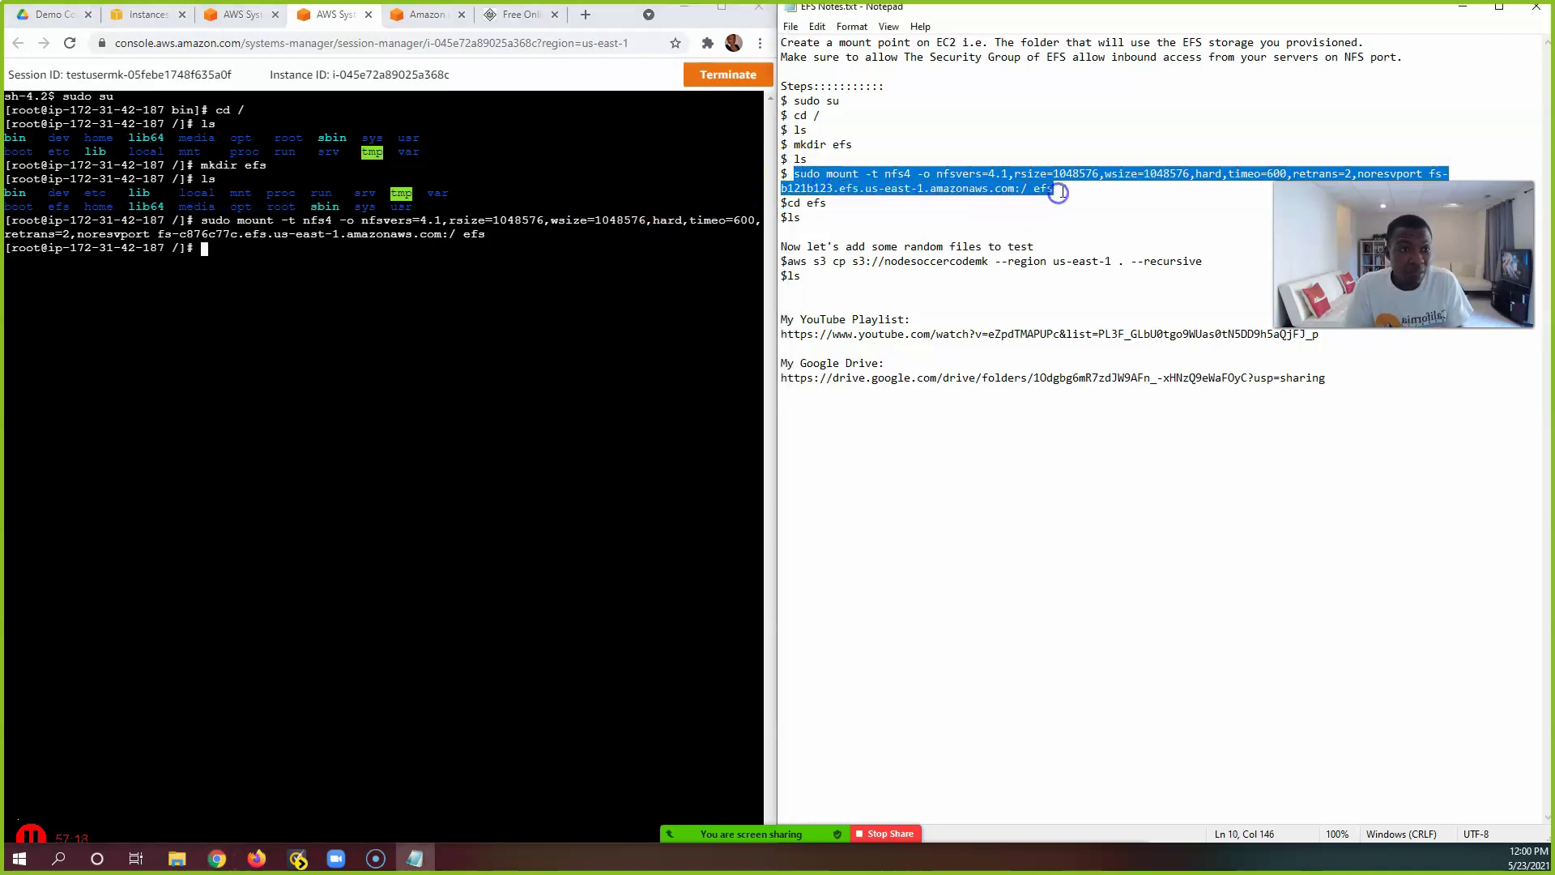
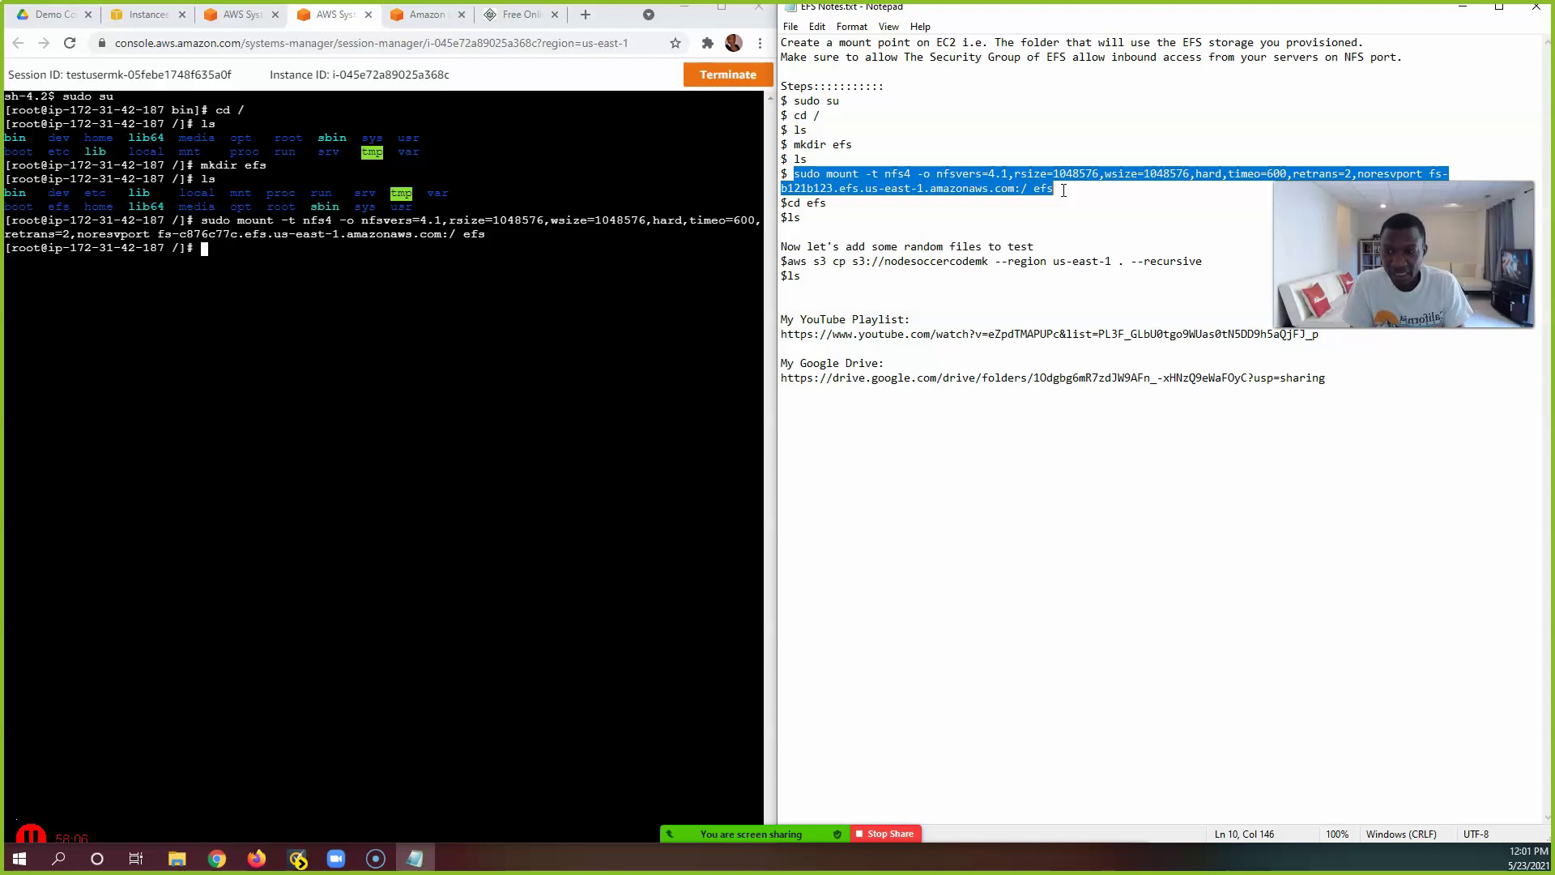
Step: Undo the stray edit in the notes to restore the mount command
type("cd")
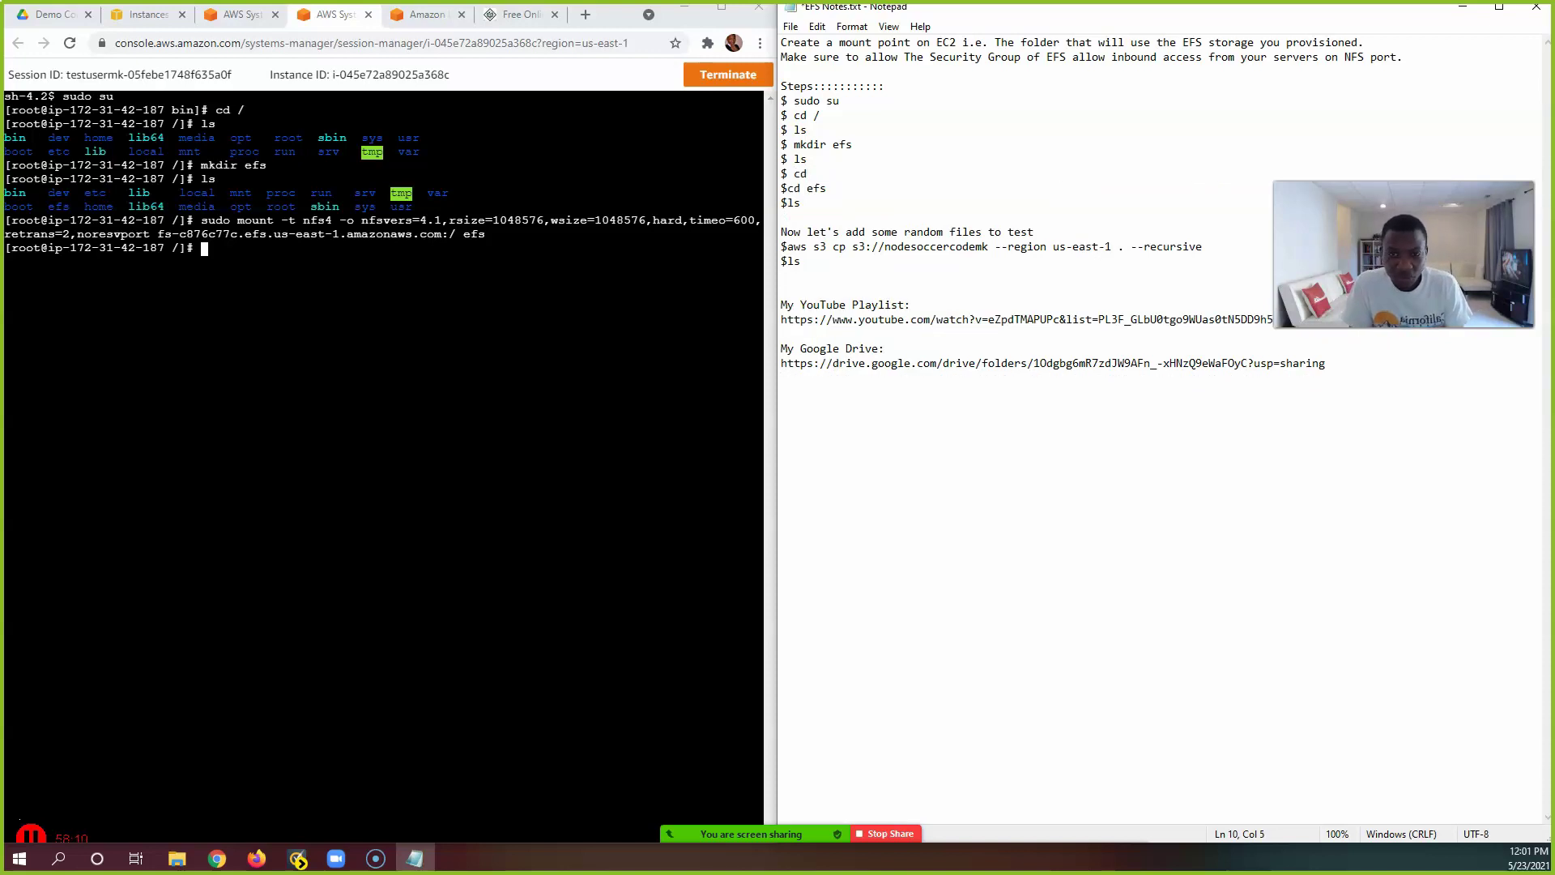
key("ctrl+z")
left_click(963, 220)
left_click(1094, 305)
Step: Enter the efs folder and list it, showing app.js, package.json and routes
left_click(405, 318)
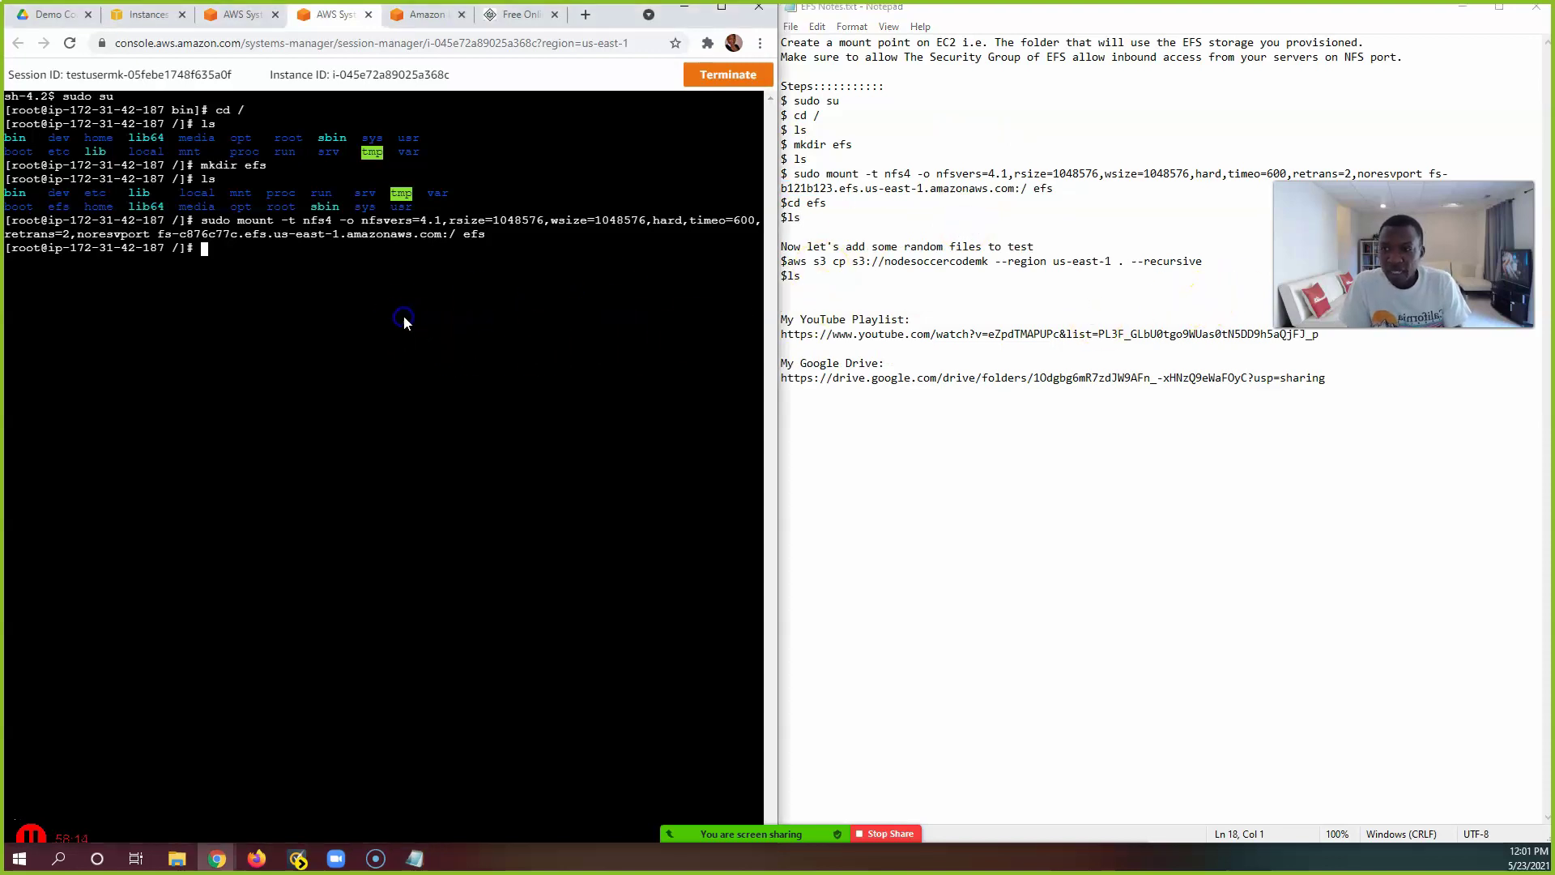
type("cd efs")
key("Return")
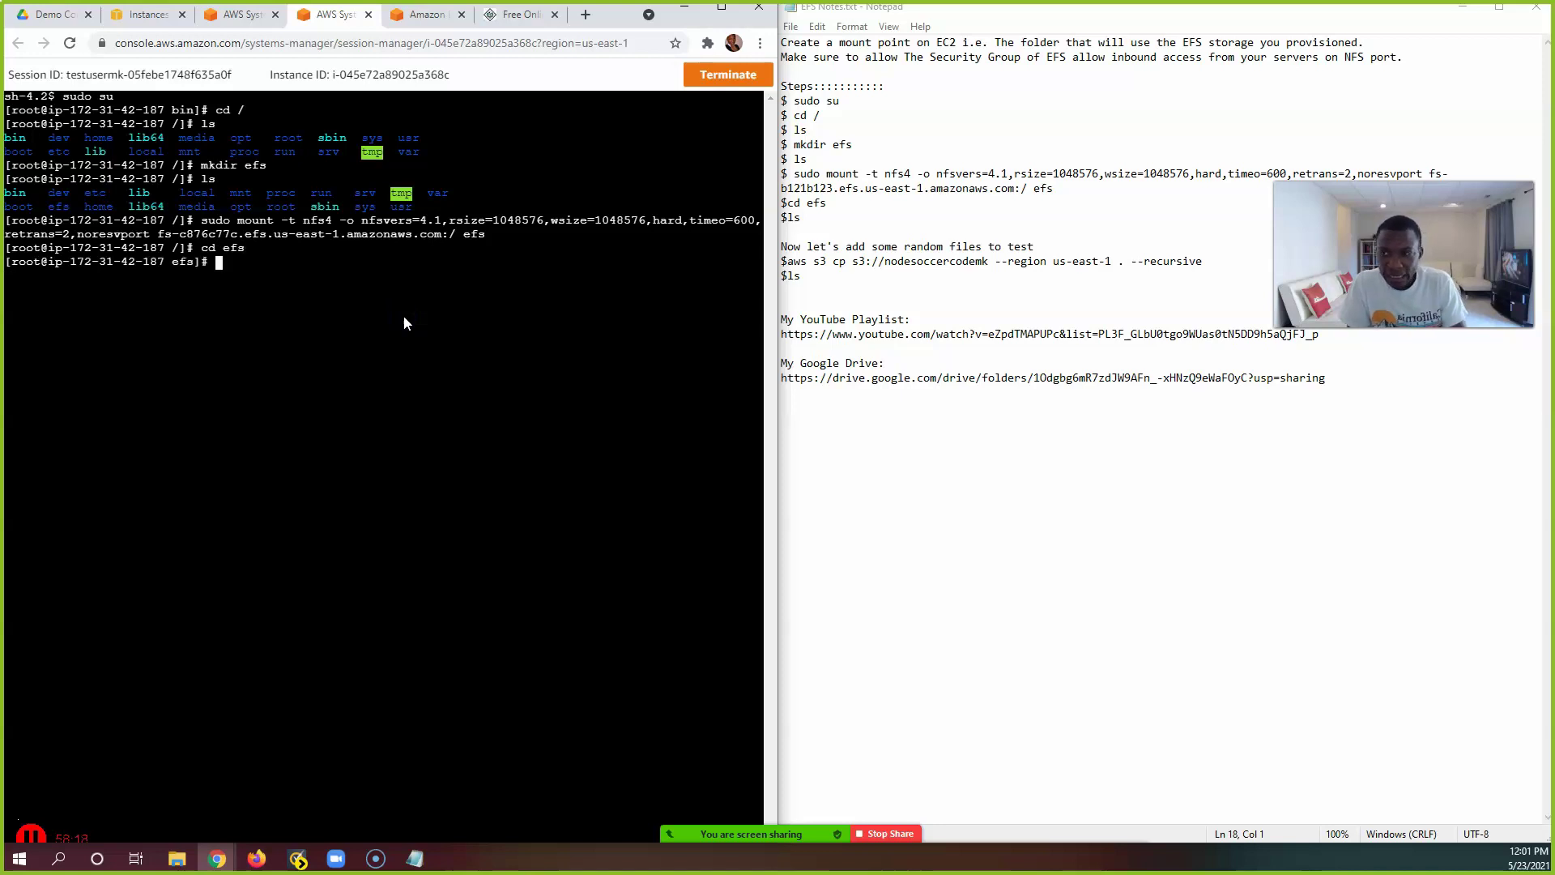
type("ls")
key("Return")
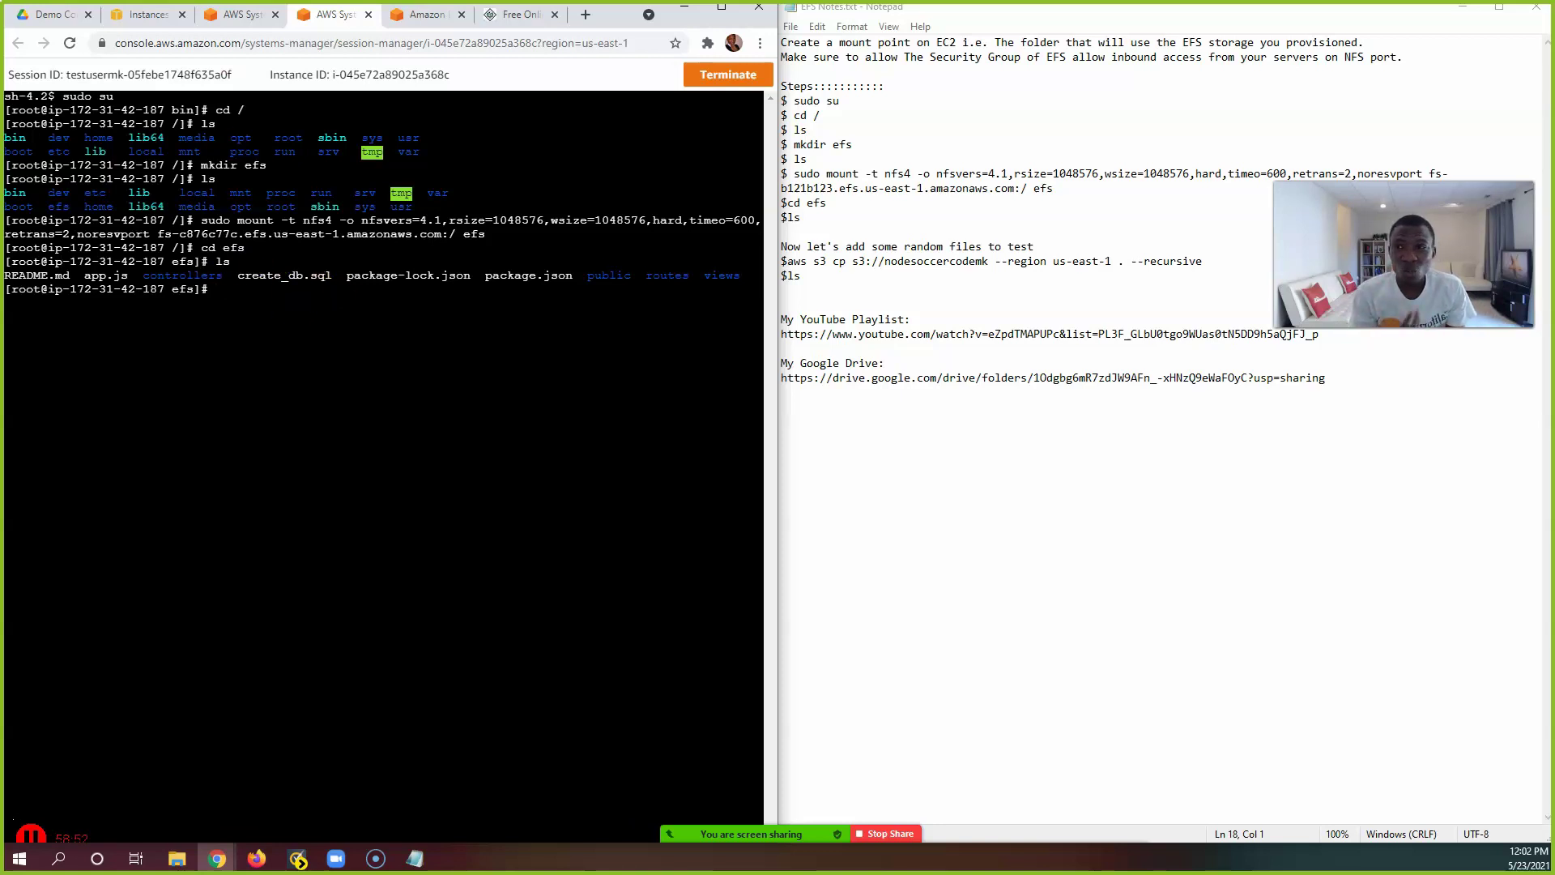
Step: Compare the two server sessions, ending on the one with the aws s3 cp output
left_click(239, 15)
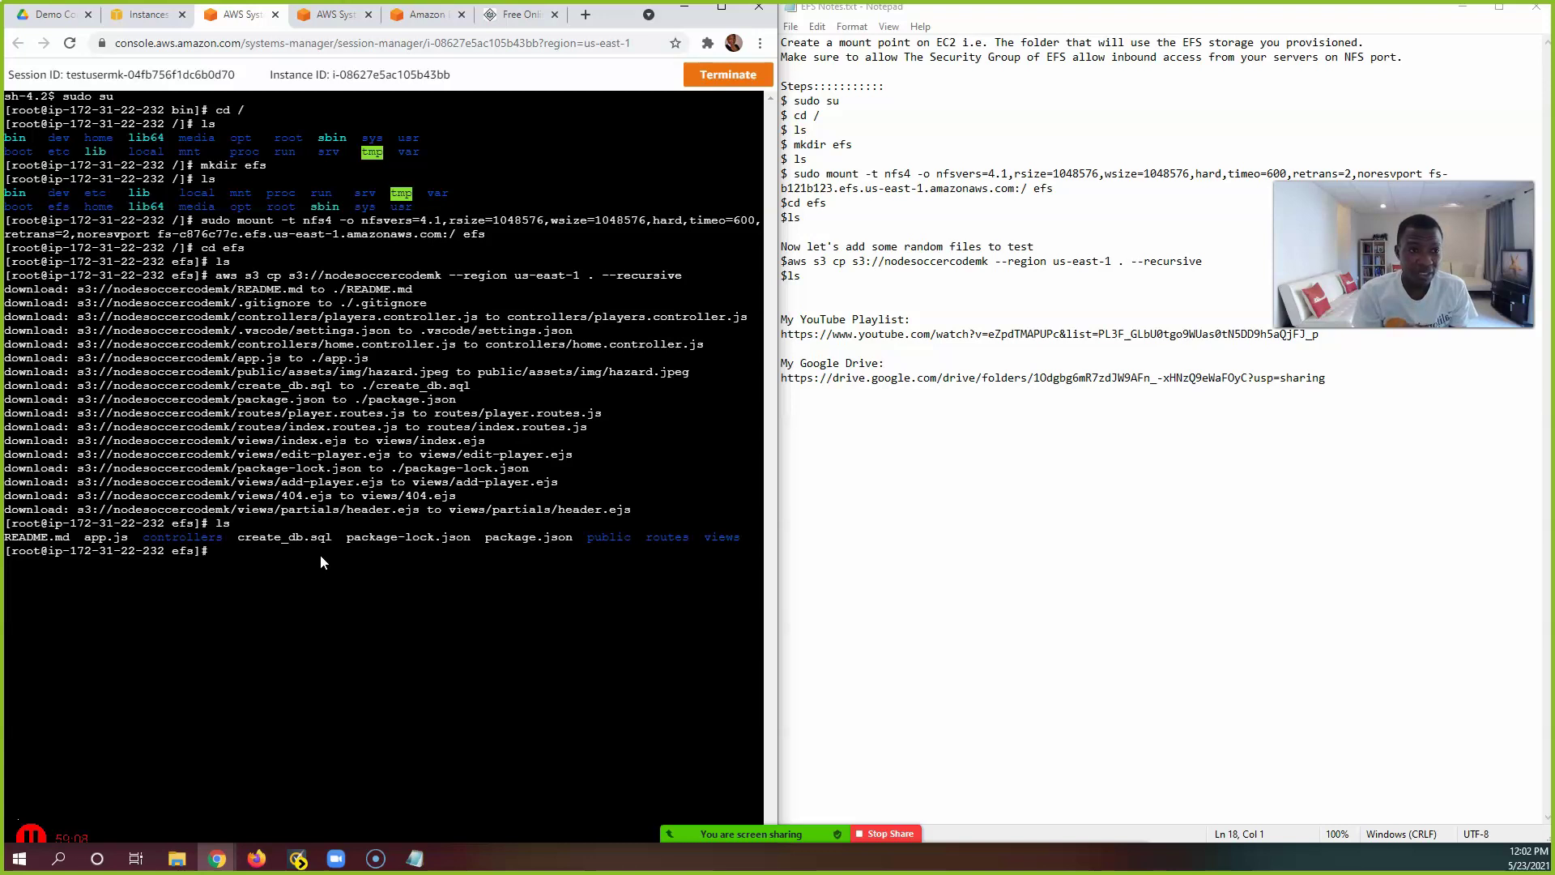
left_click(320, 567)
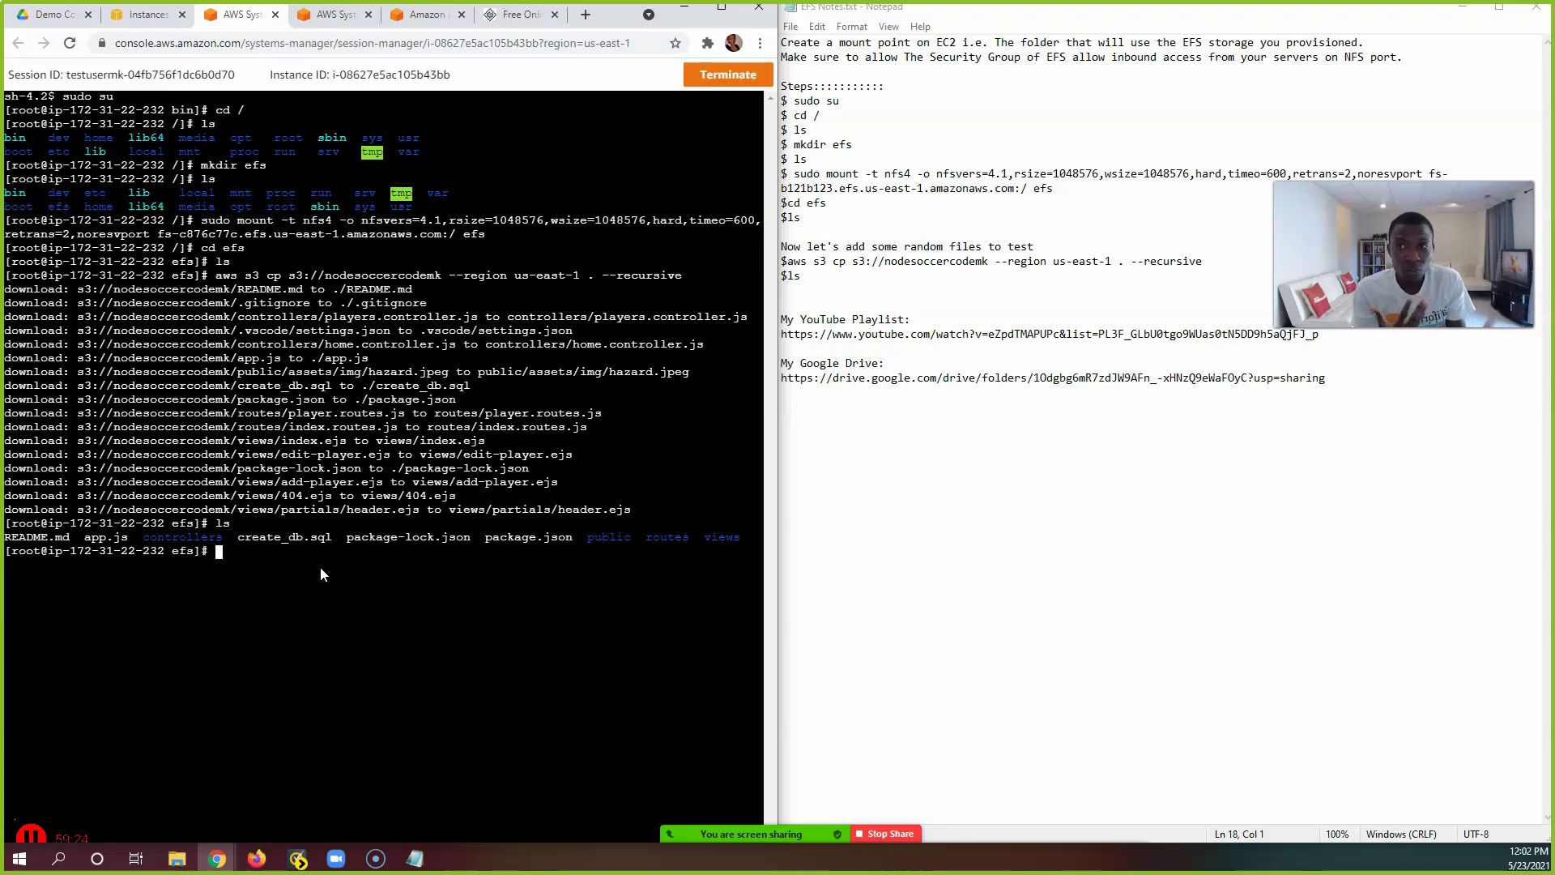
left_click(328, 15)
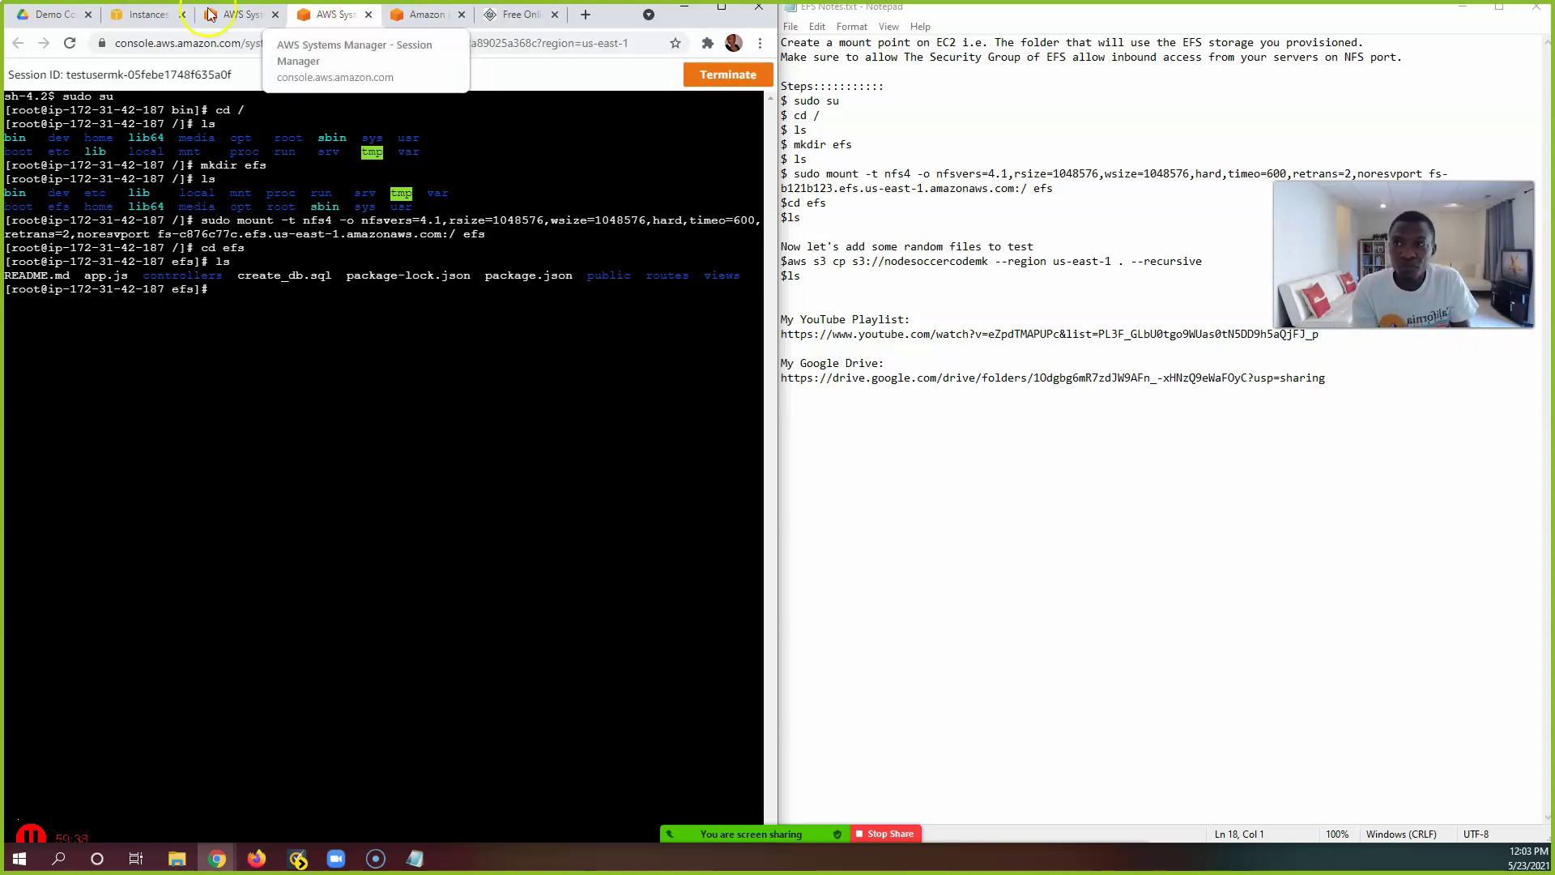
left_click(235, 15)
left_click(276, 202)
left_click(336, 14)
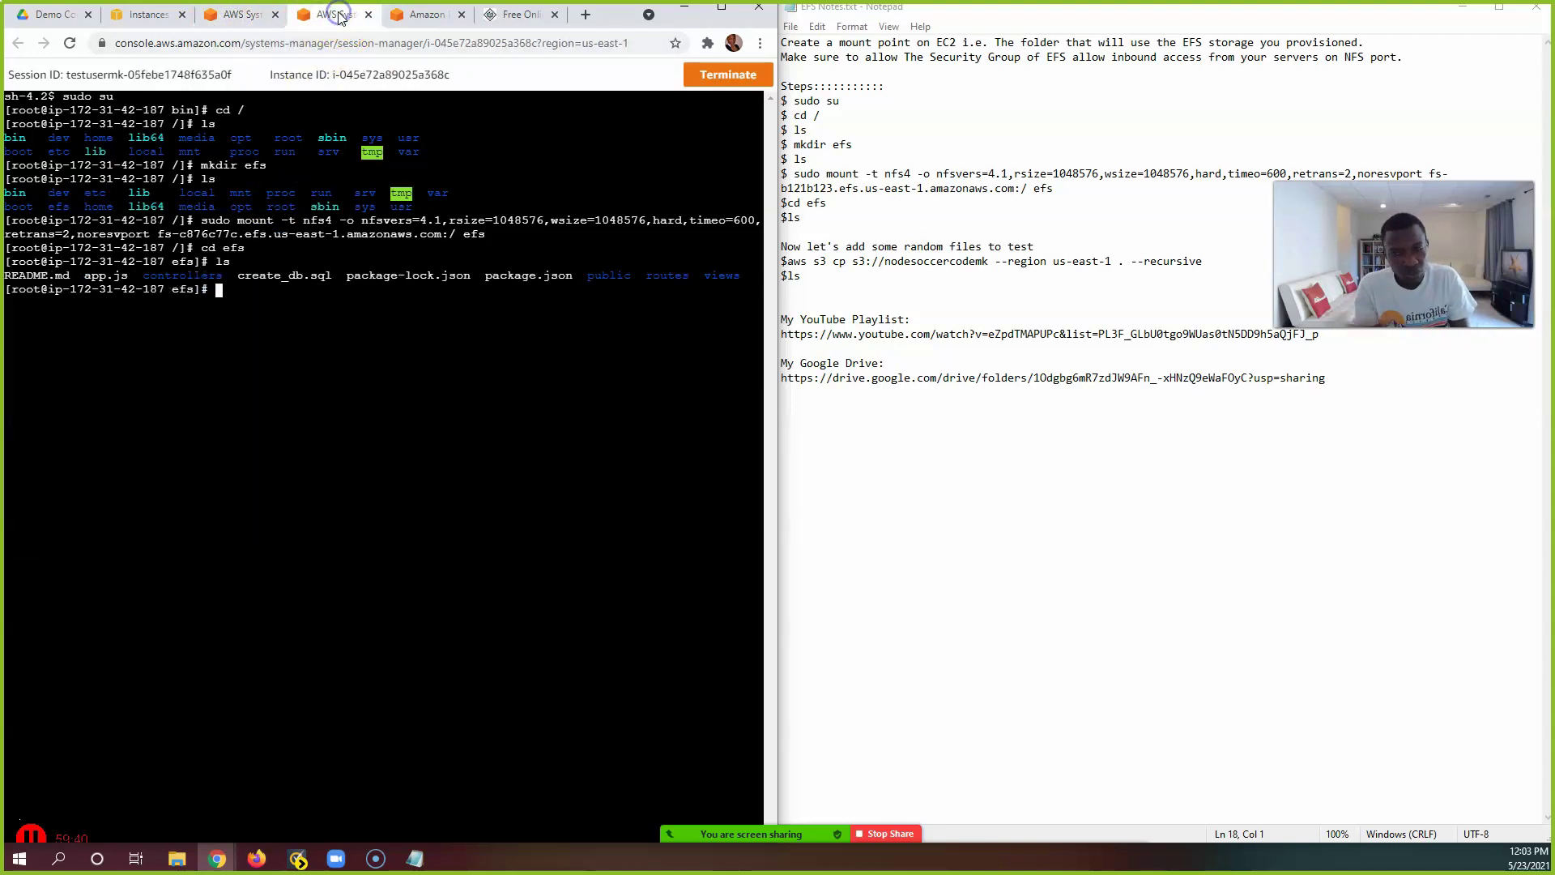
left_click(240, 15)
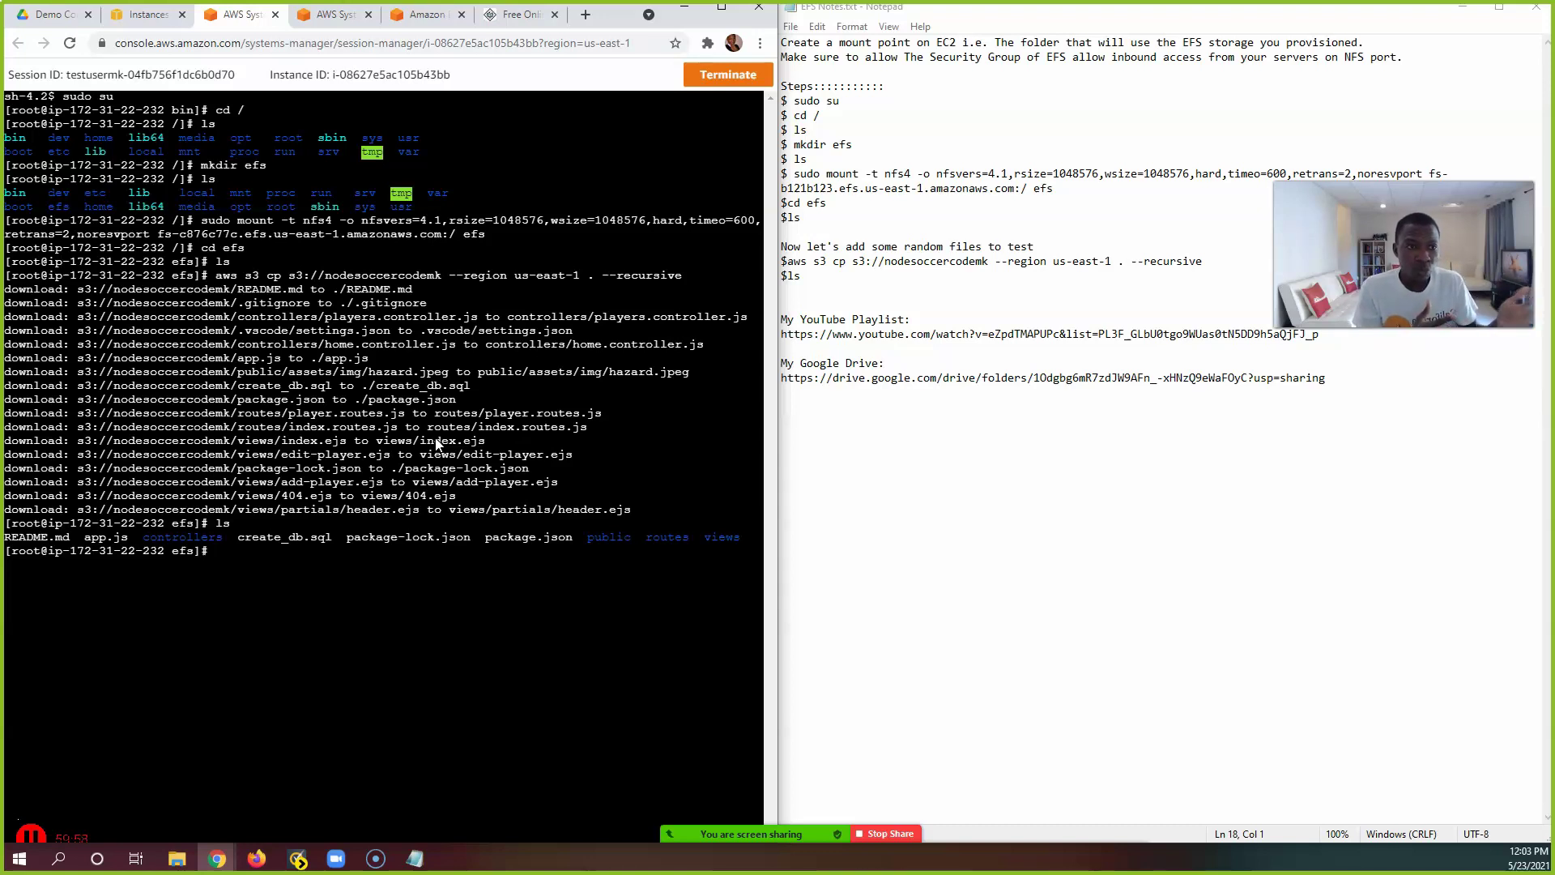
left_click(337, 375)
left_click(394, 551)
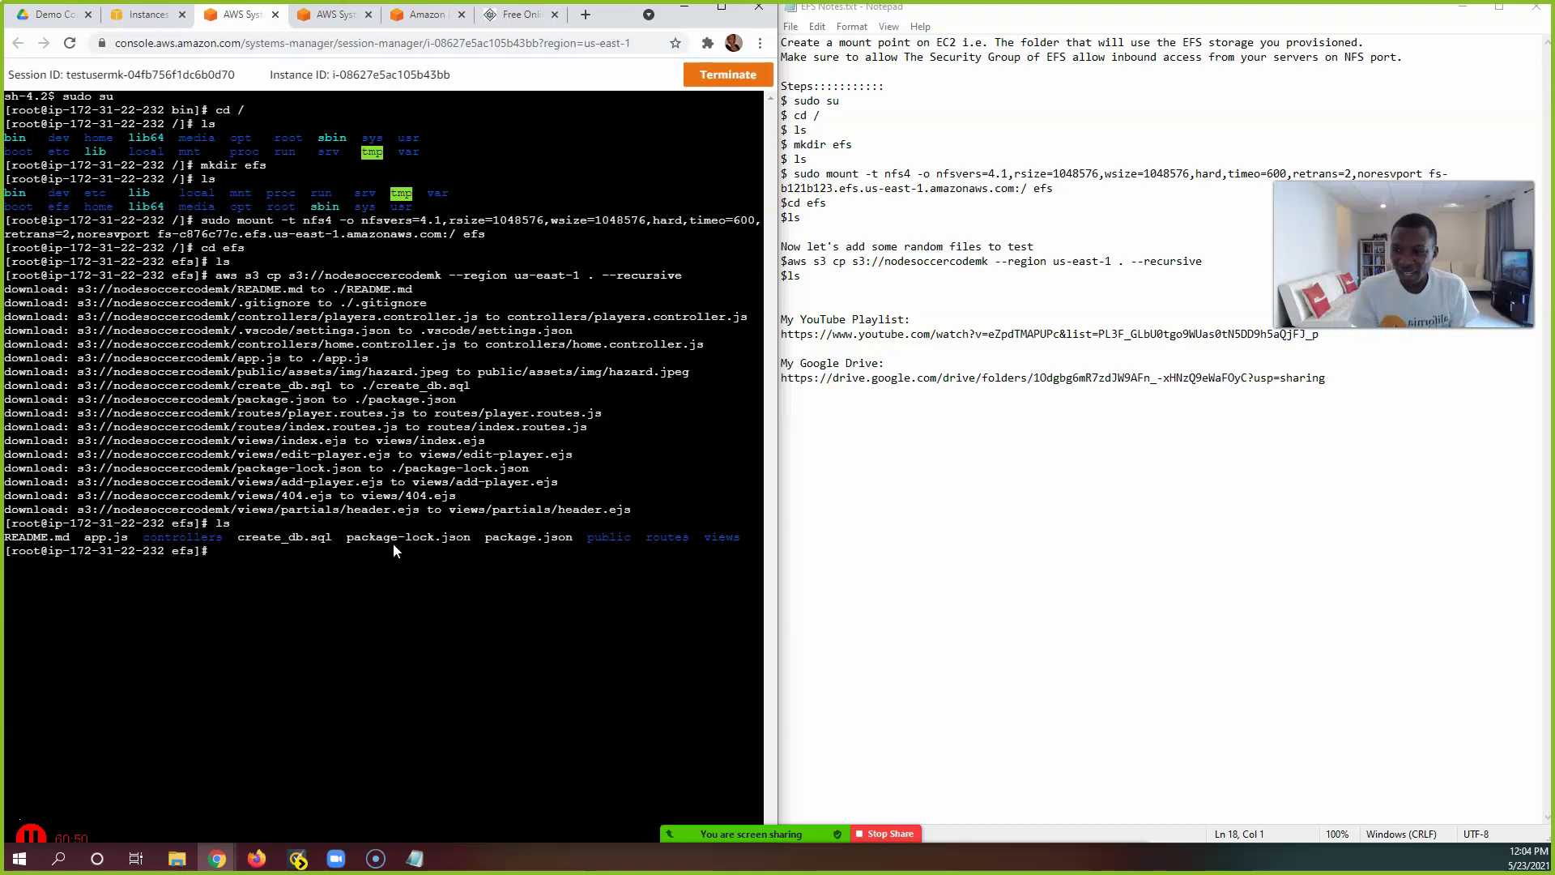
Step: Show an ls -al listing of efs, then bring up EFStest's details page
type("ls")
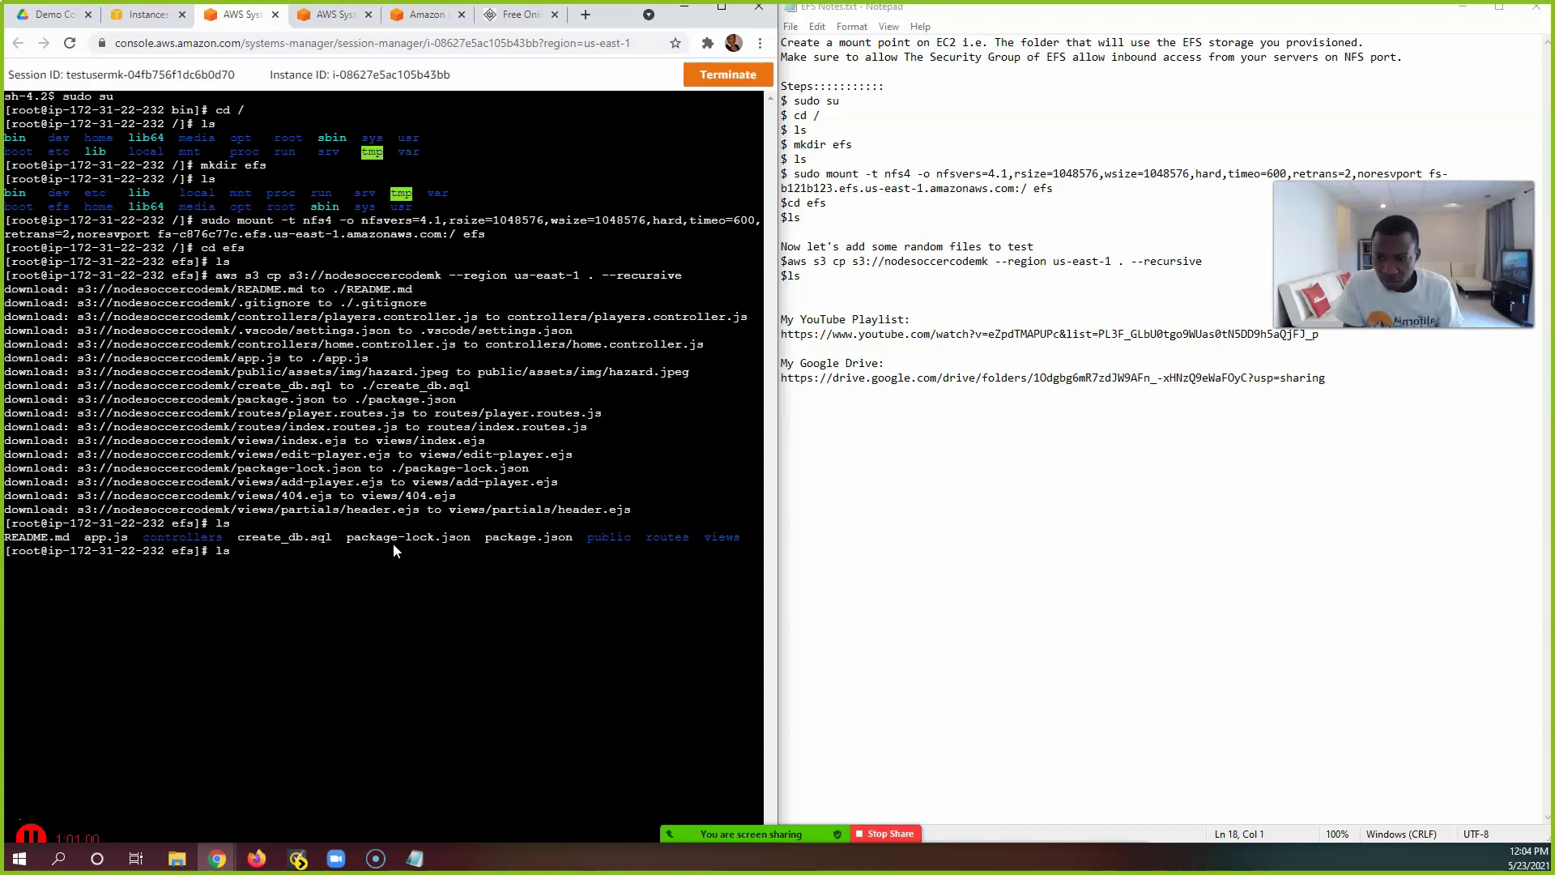
type(" -al")
key("Return")
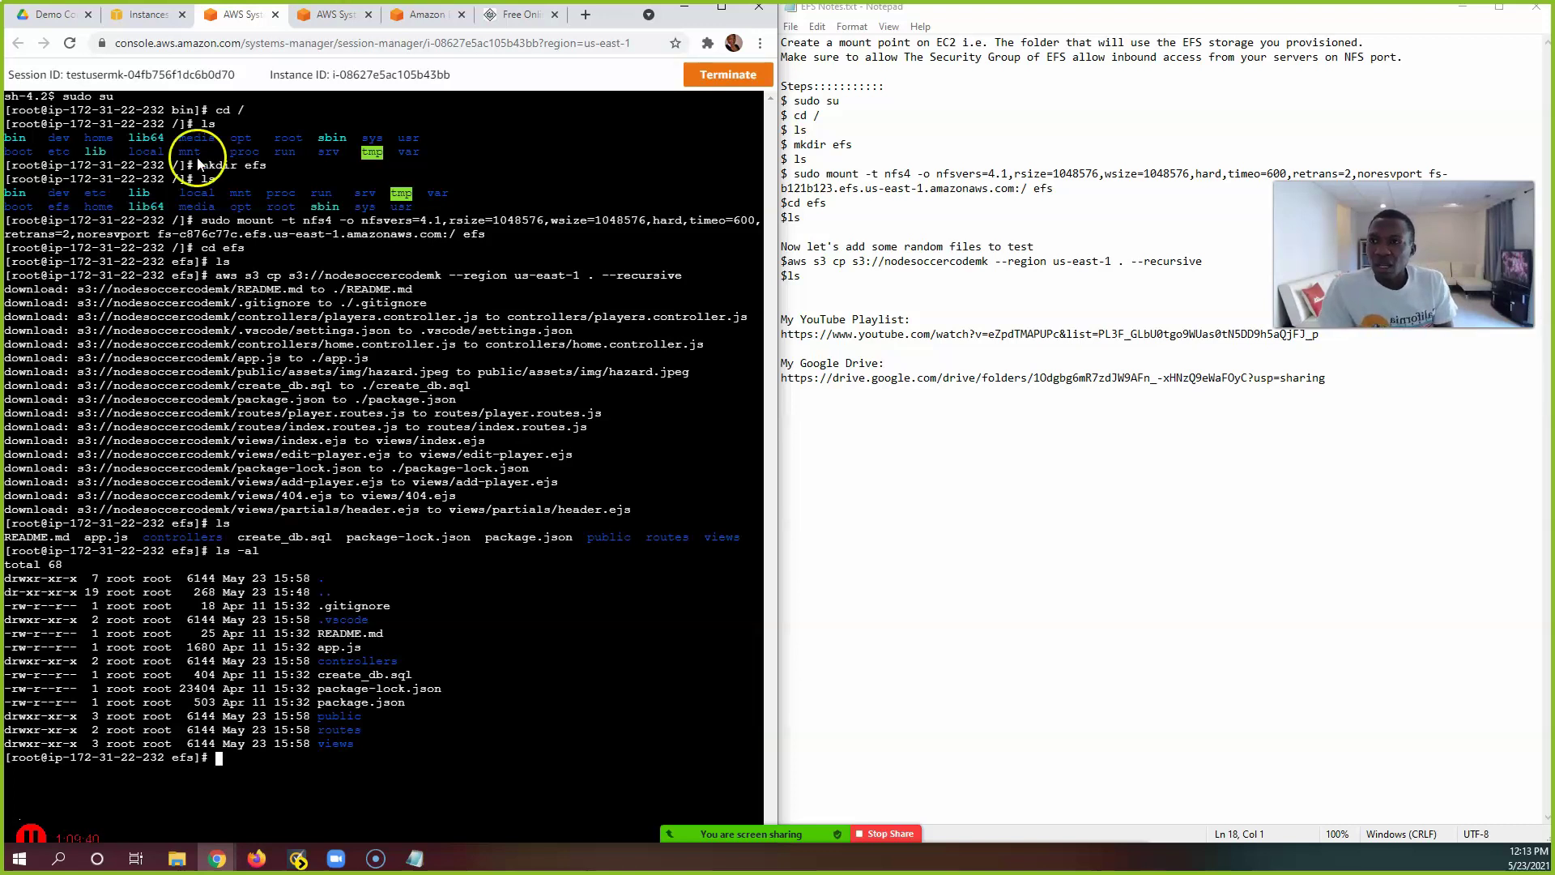
left_click(419, 15)
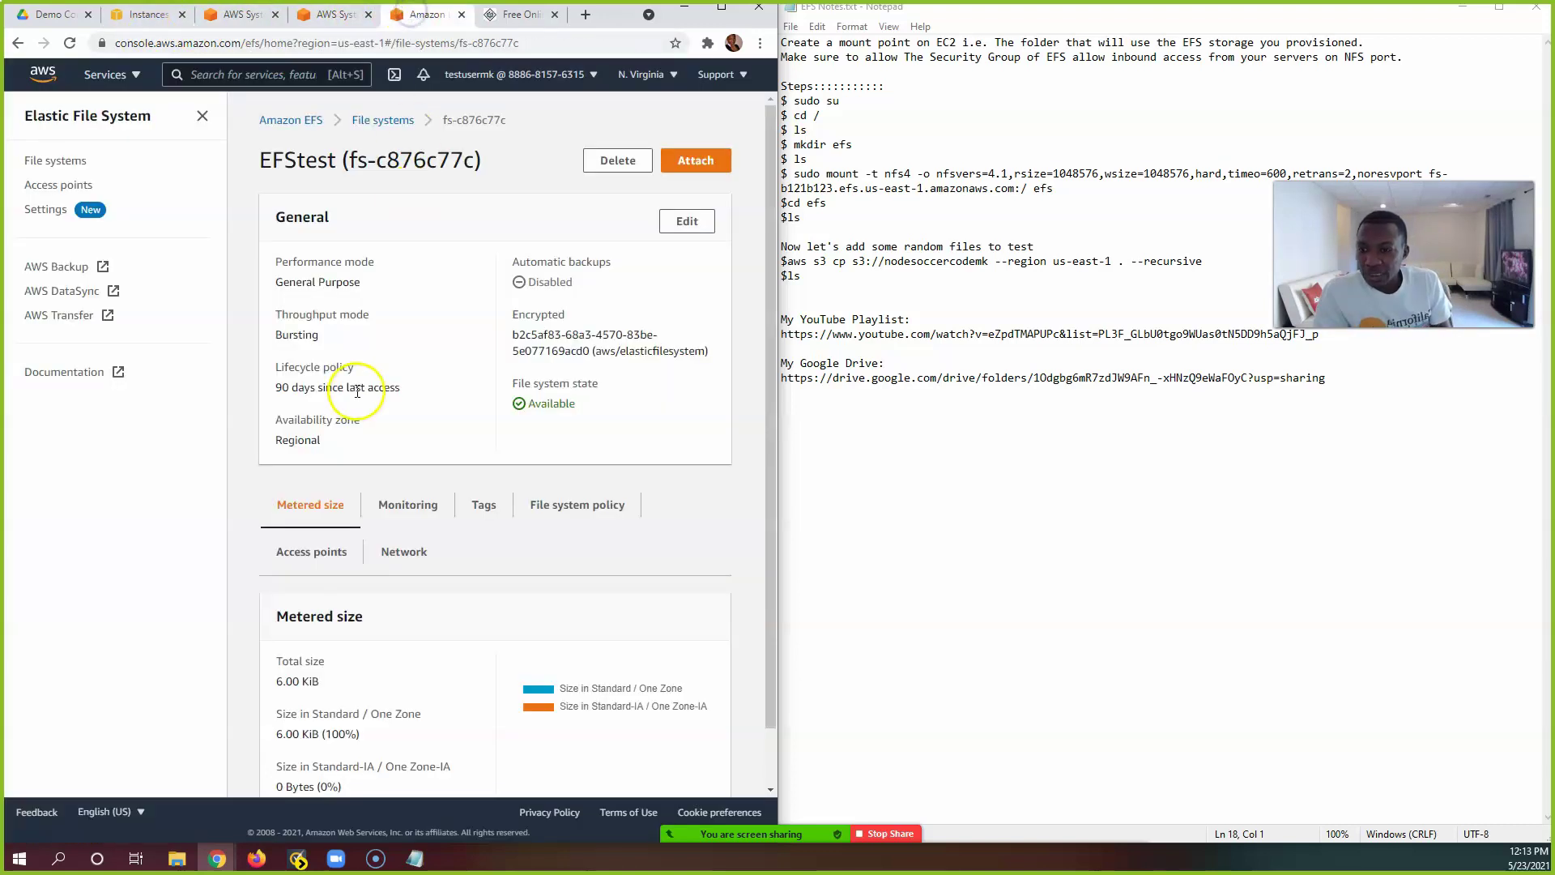
Step: Maximize the browser and view EFStest's Monitoring metrics from the file systems list
left_click(720, 7)
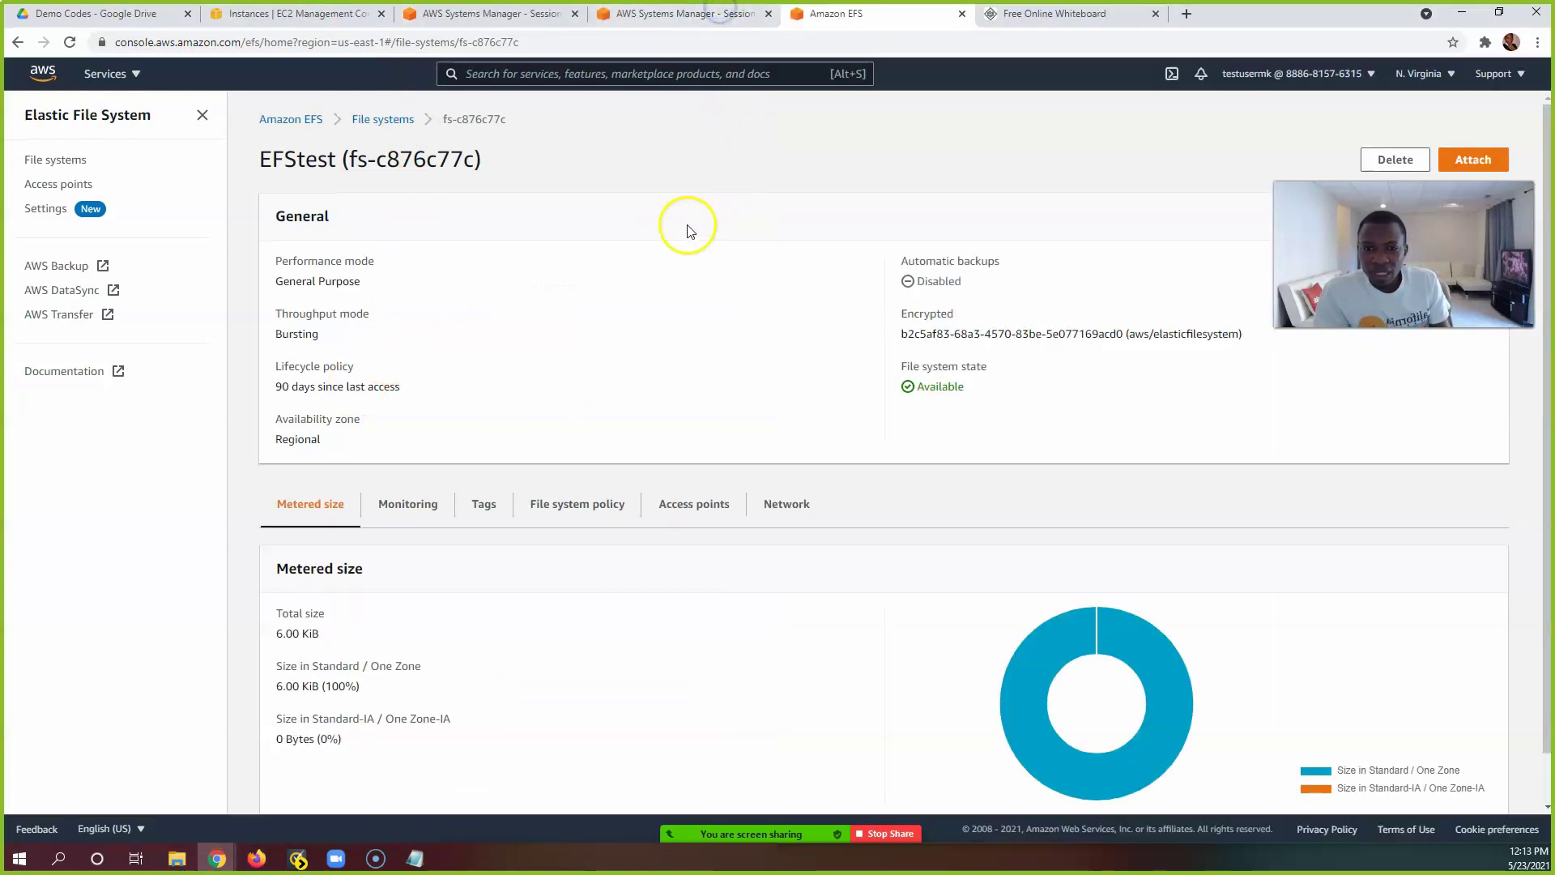
left_click(50, 166)
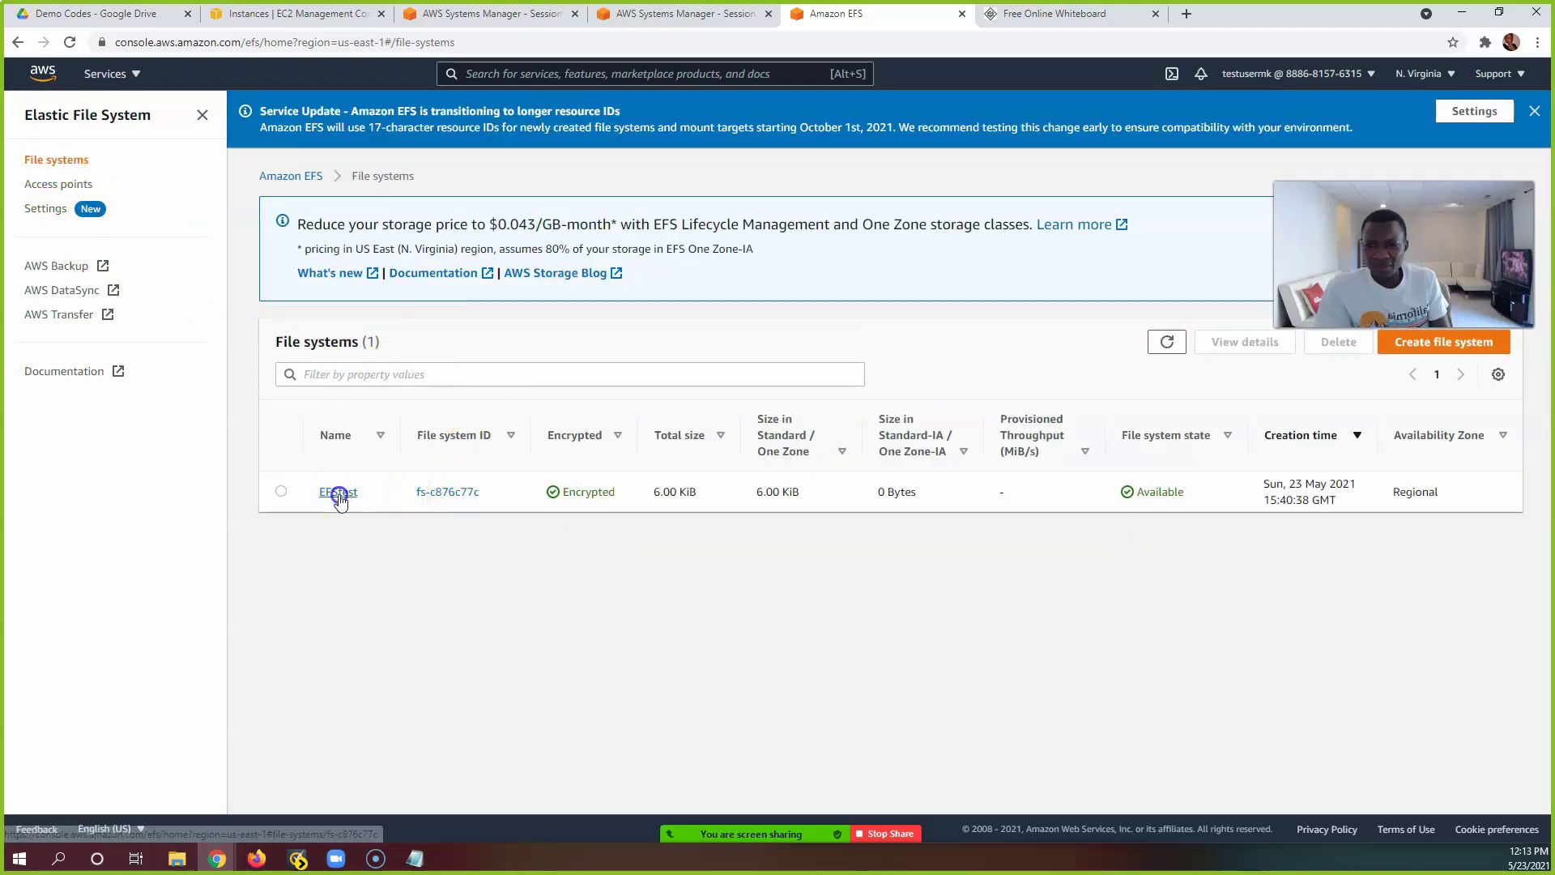
left_click(337, 492)
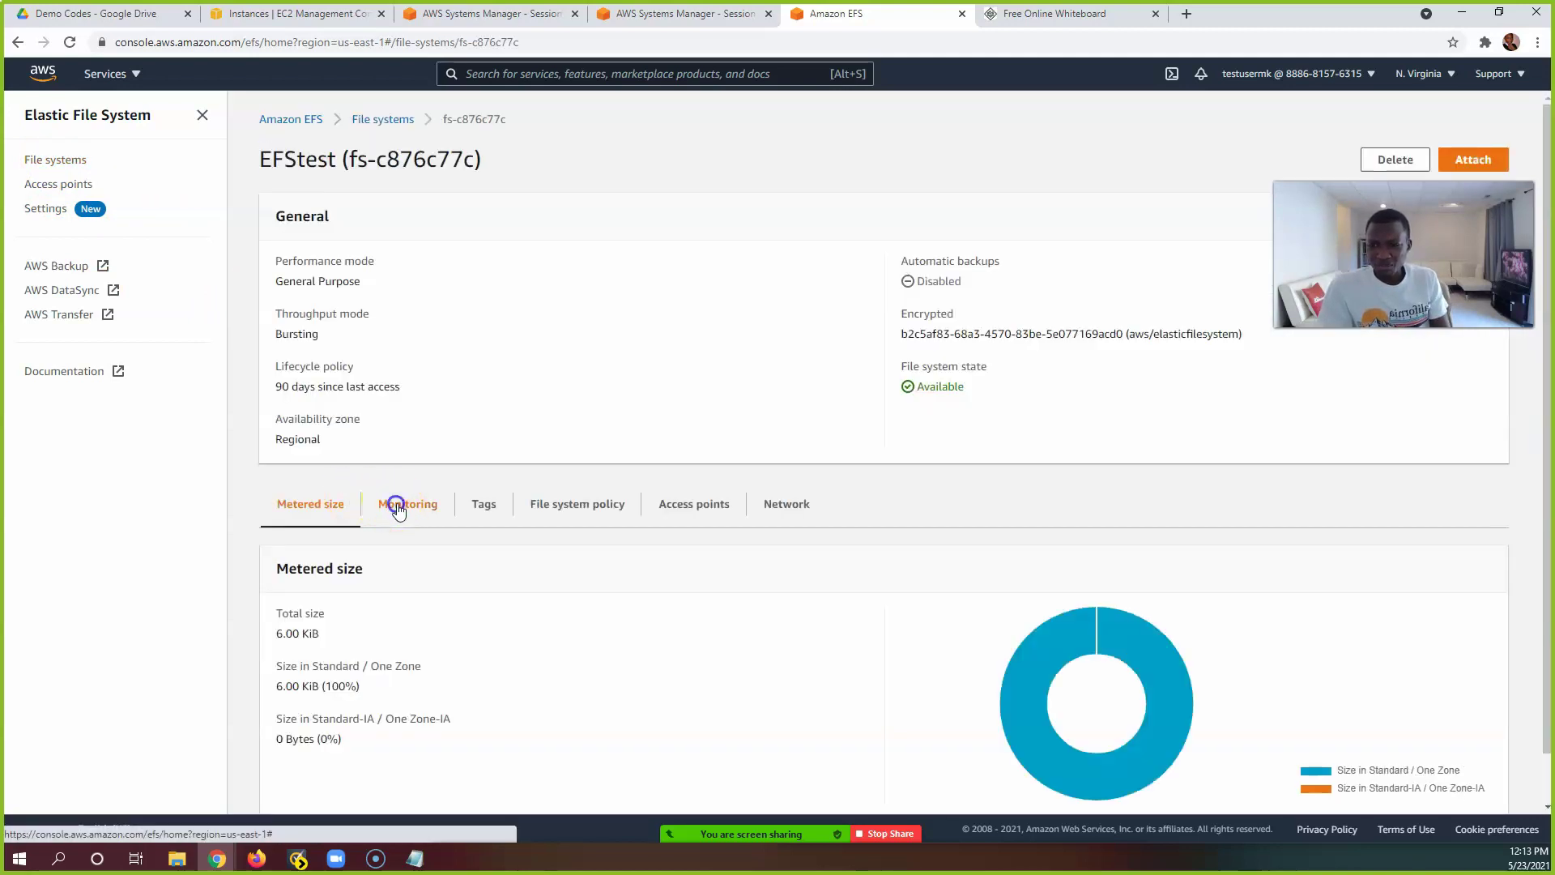
left_click(401, 504)
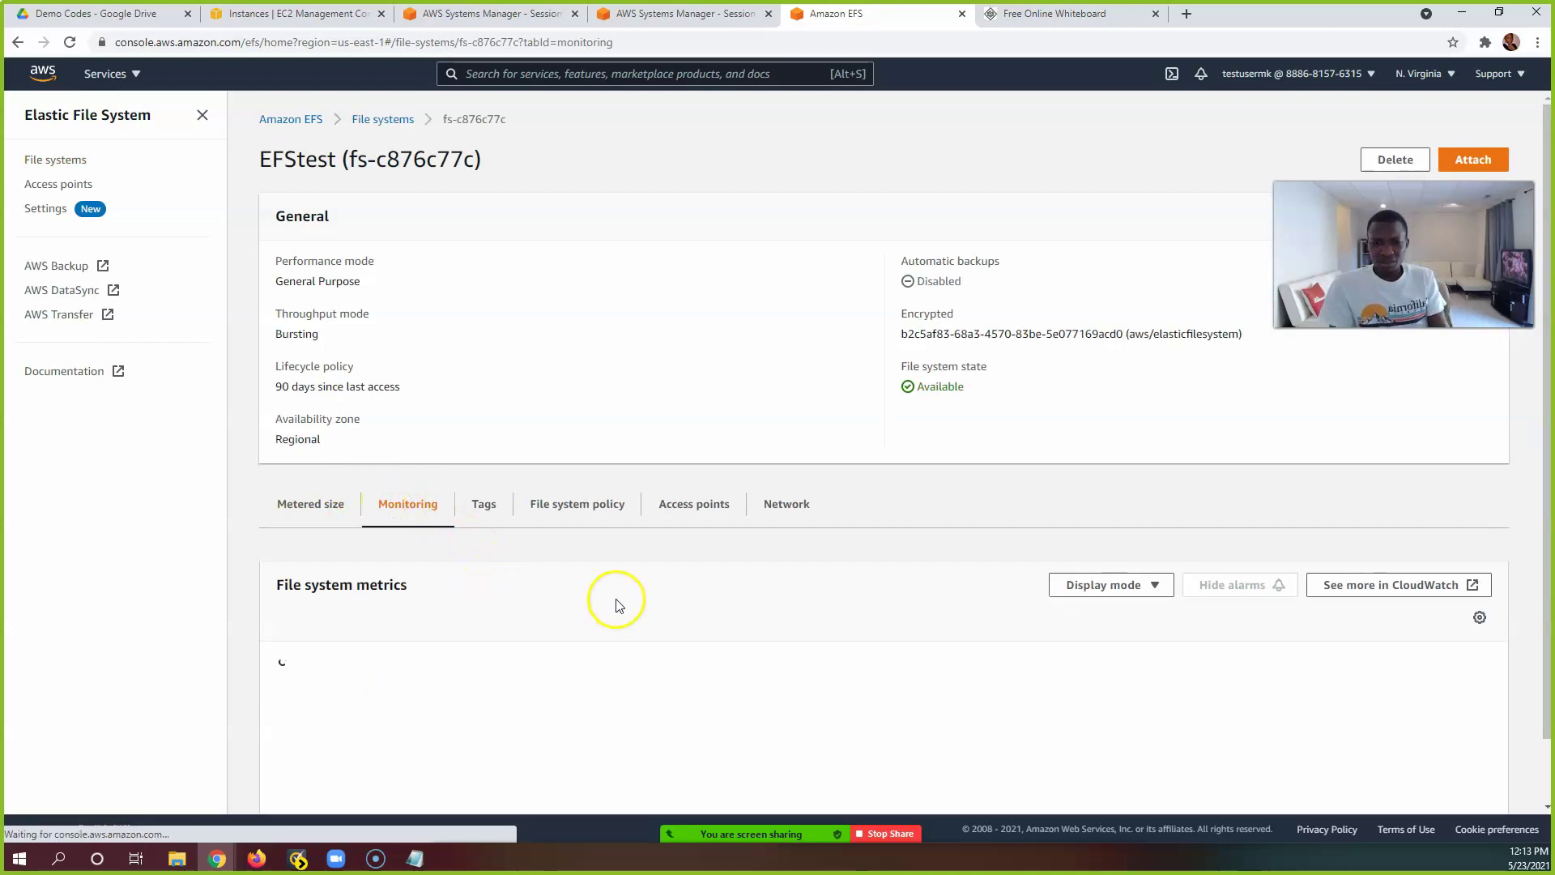
scroll(681, 595, "down", 1)
left_click(1082, 516)
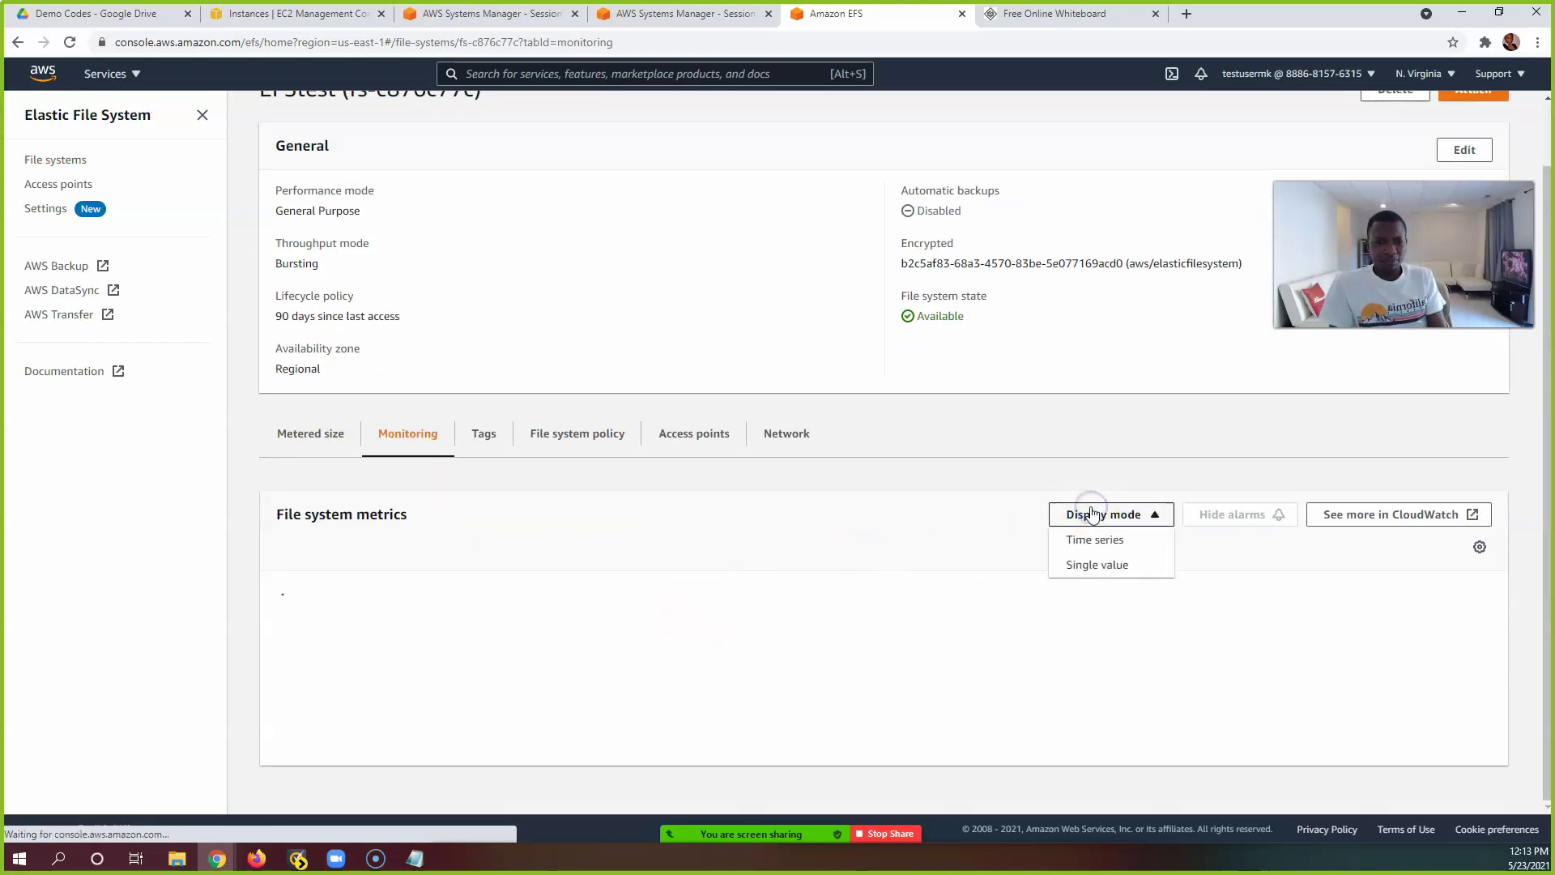
left_click(942, 533)
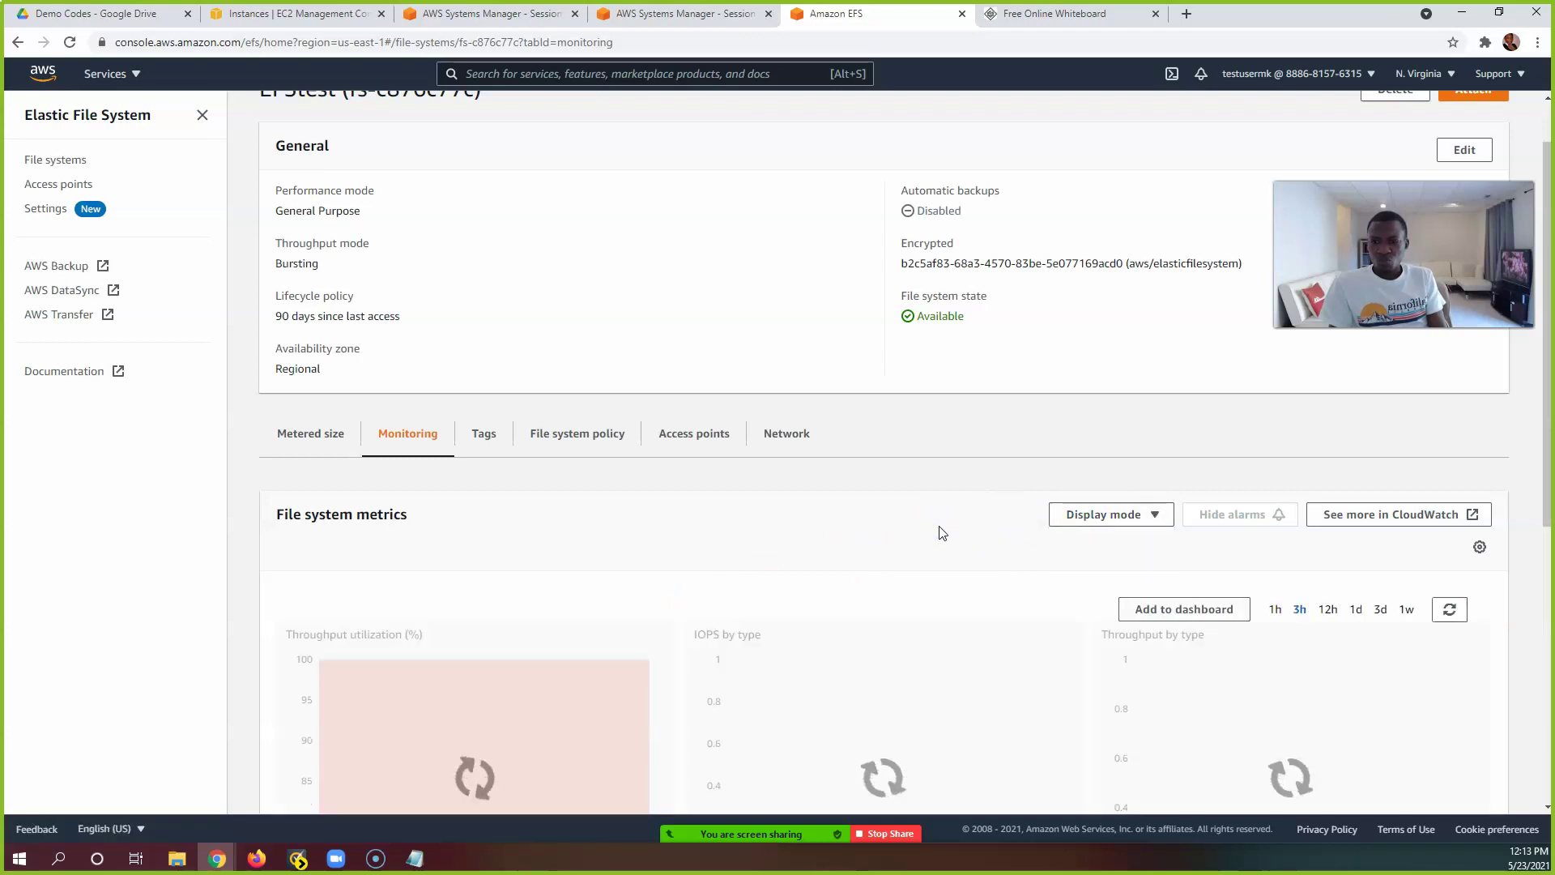
Step: Open the Client connections chart's metric in CloudWatch
scroll(941, 532, "down", 1)
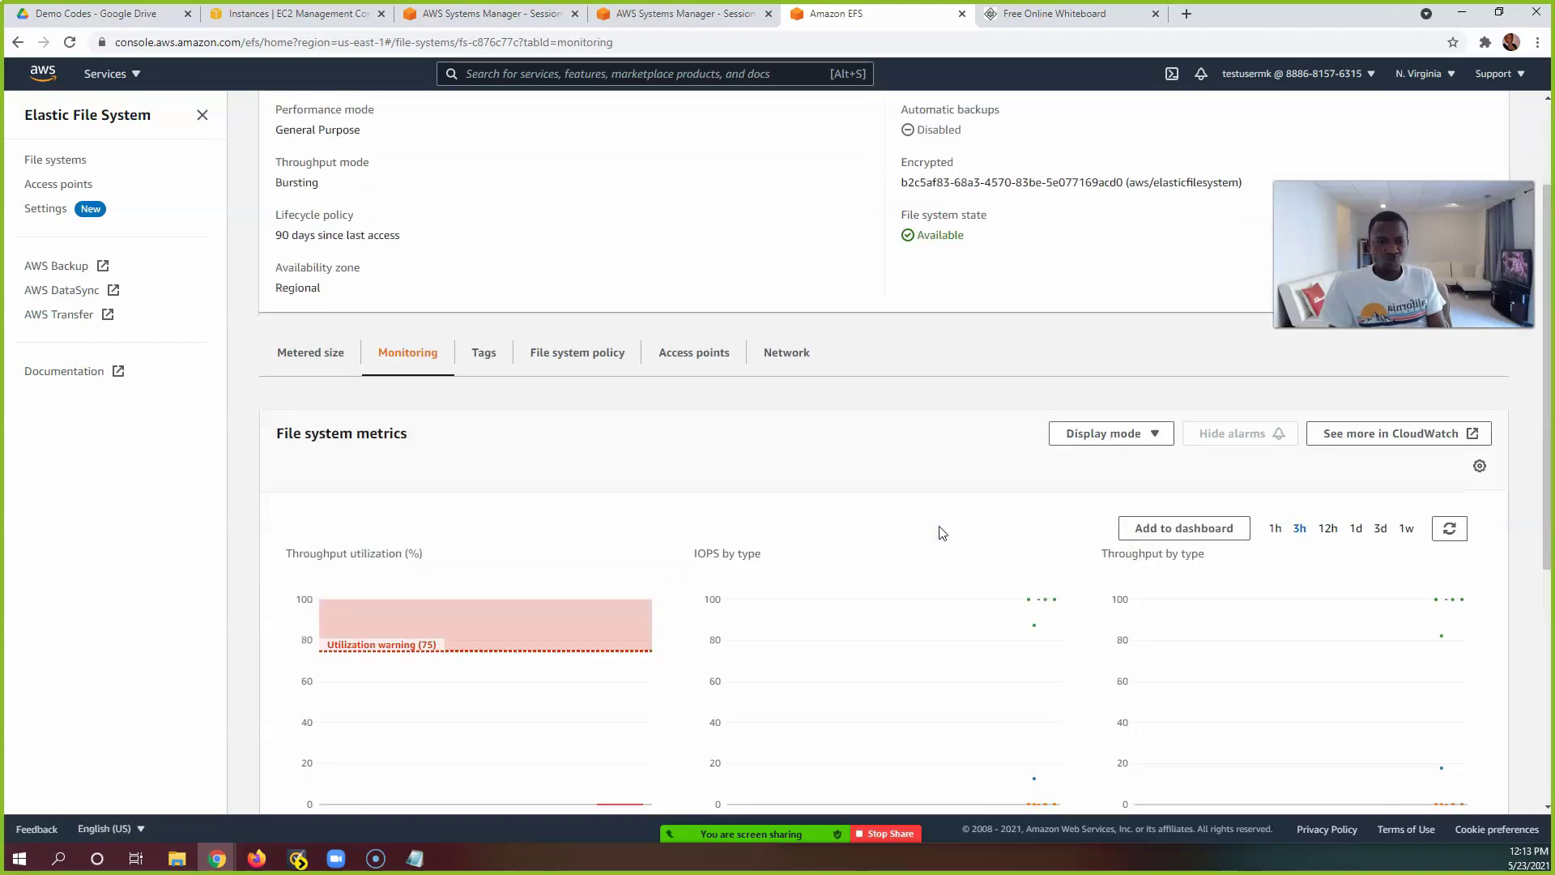
scroll(942, 532, "down", 5)
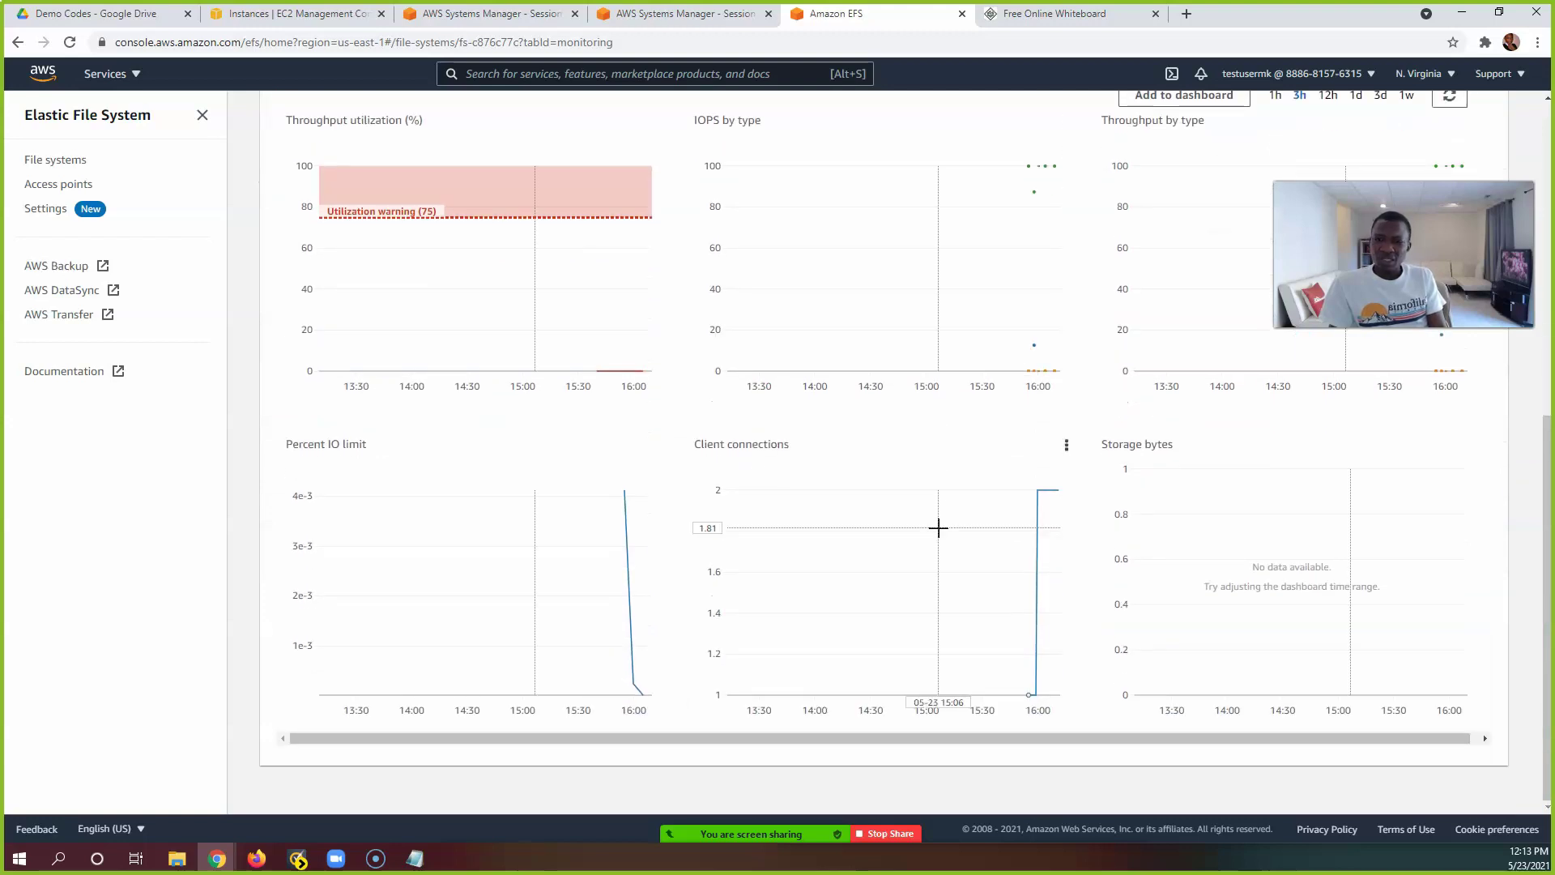
mouse_move(938, 527)
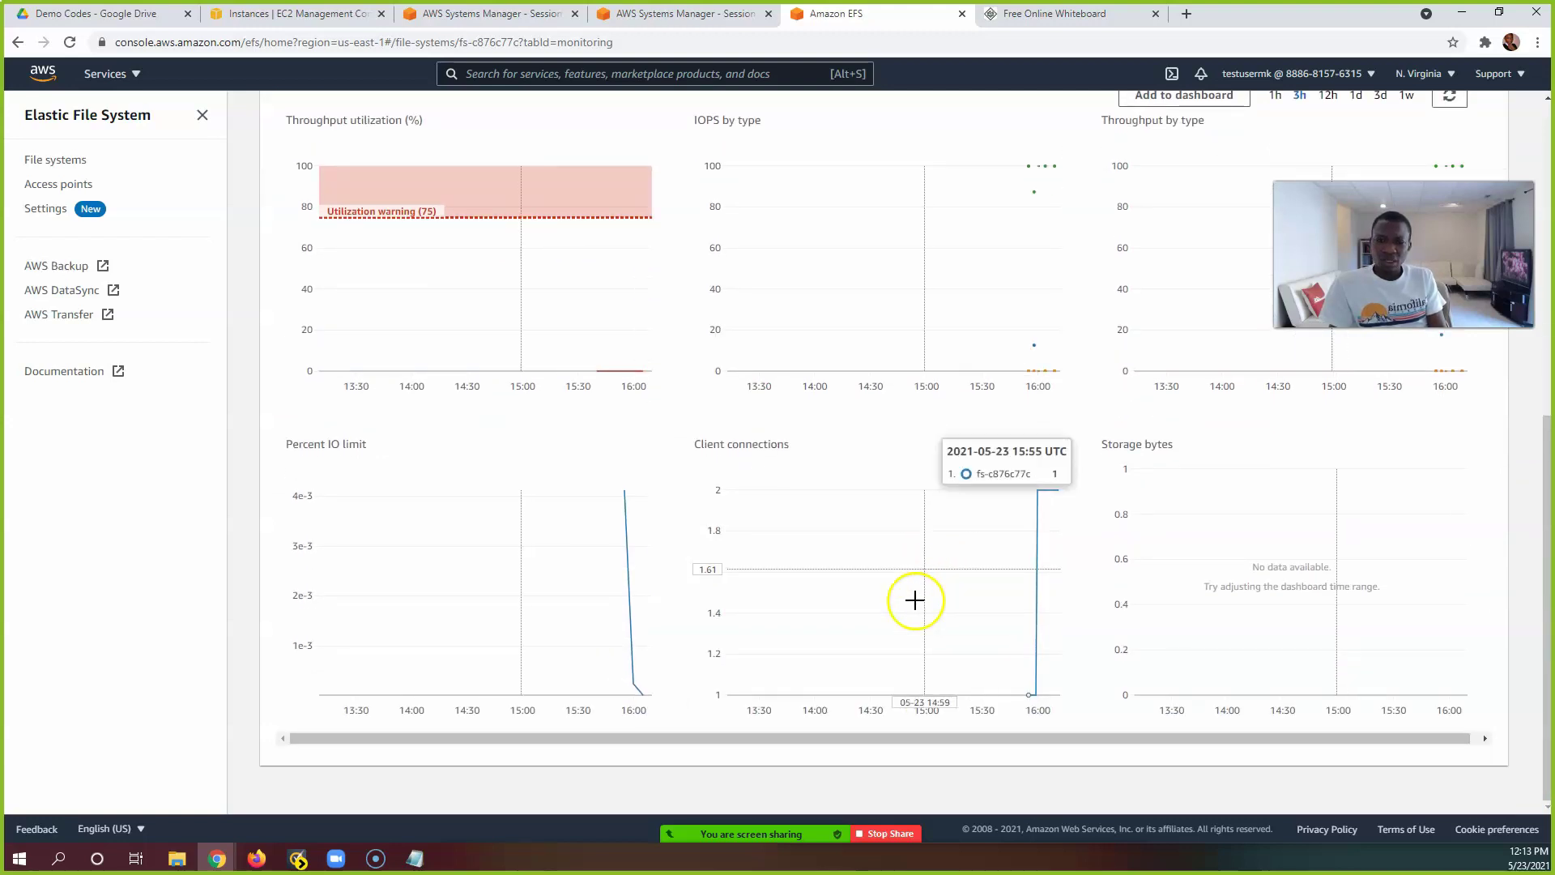
left_click(738, 480)
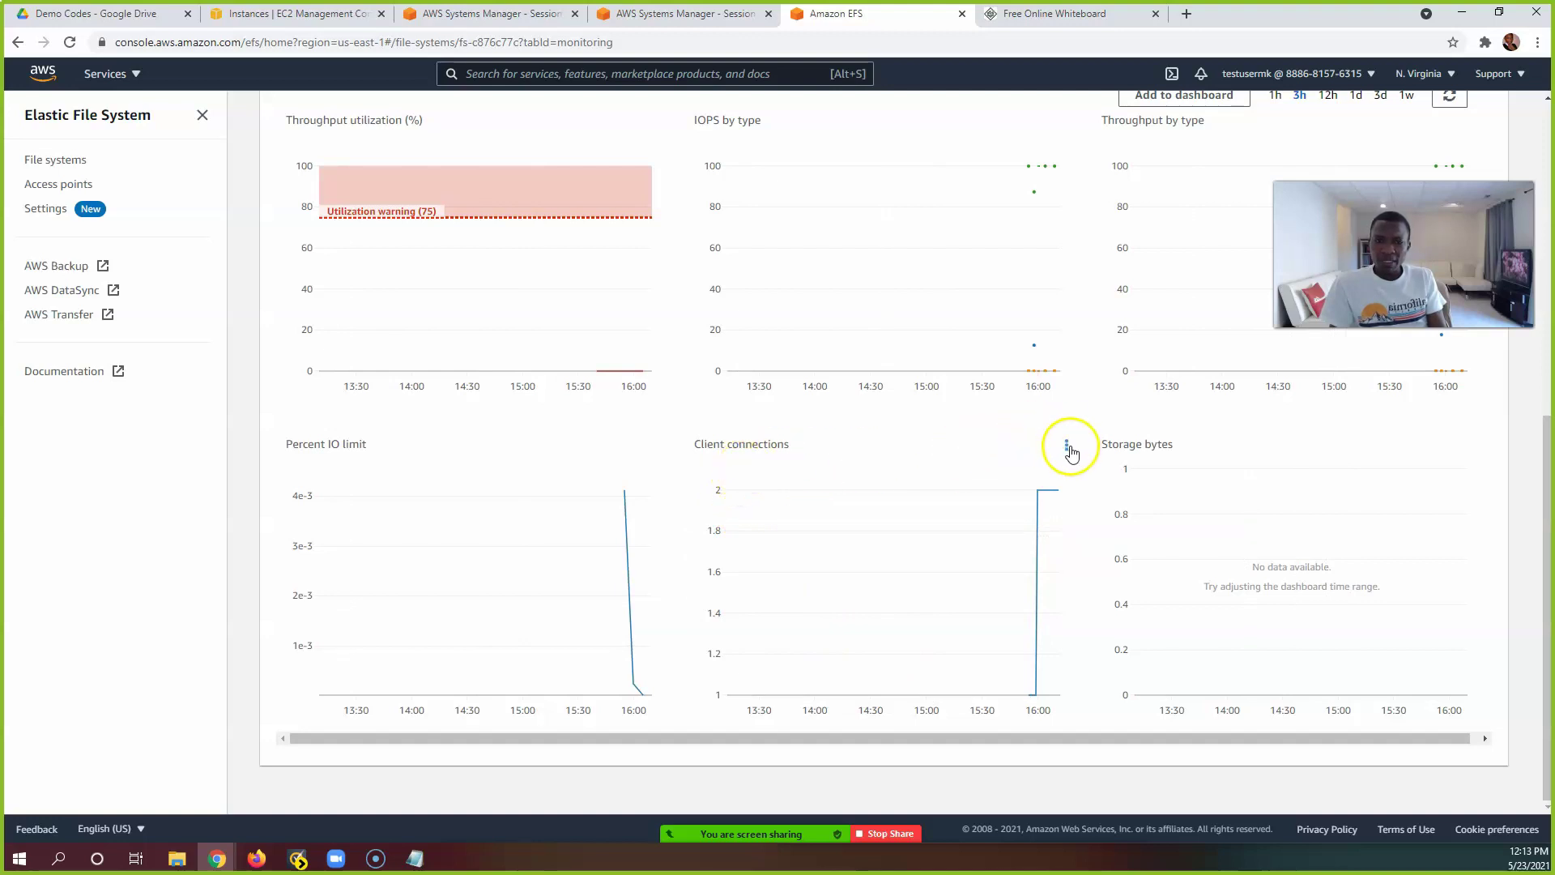
left_click(1067, 446)
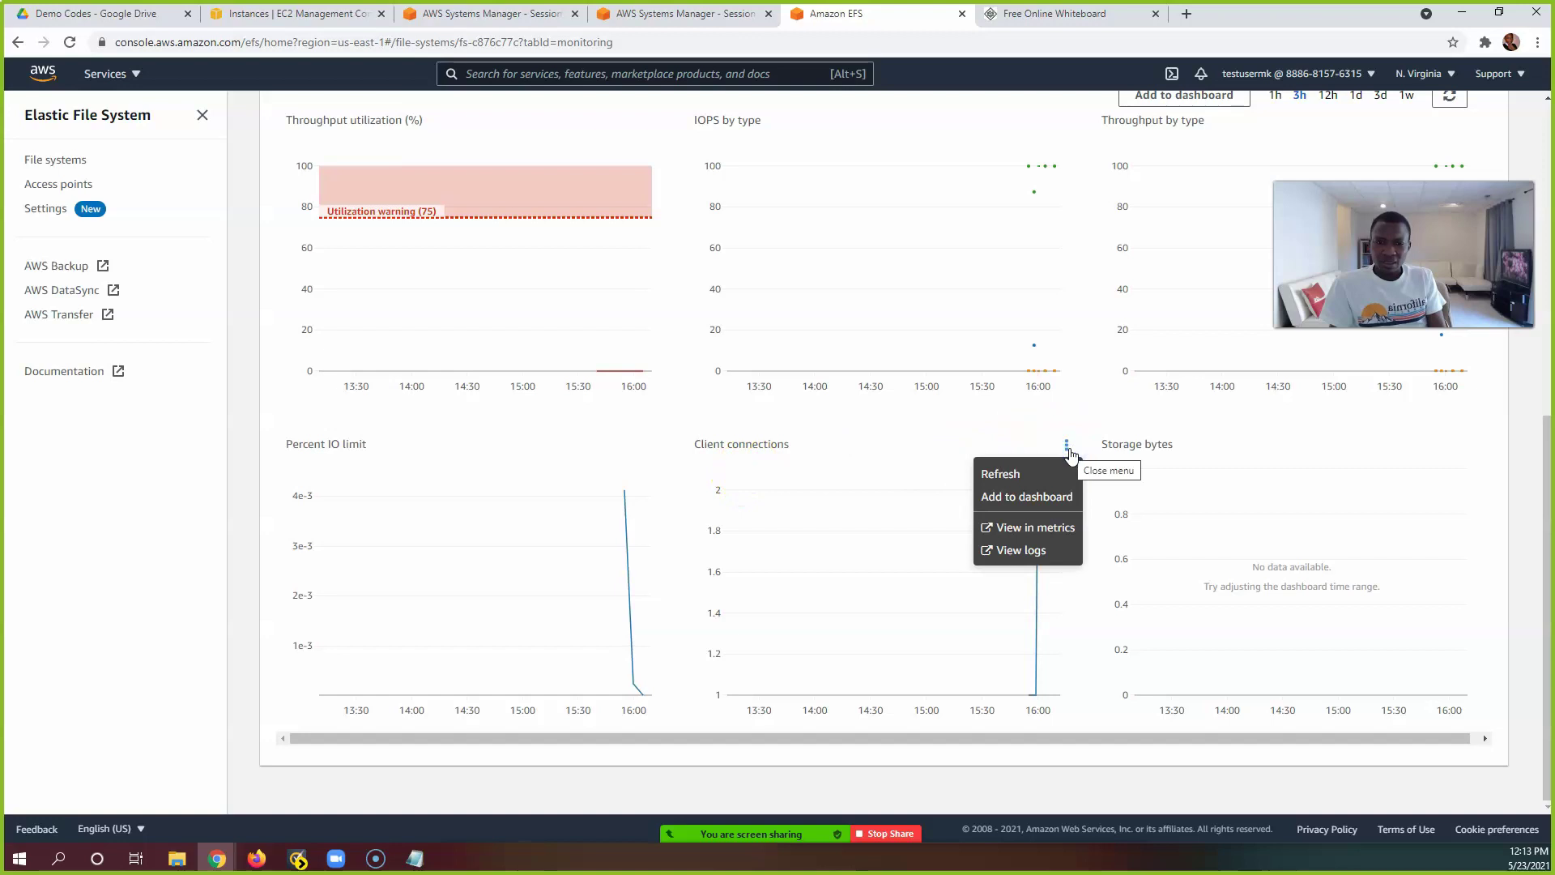
left_click(1052, 527)
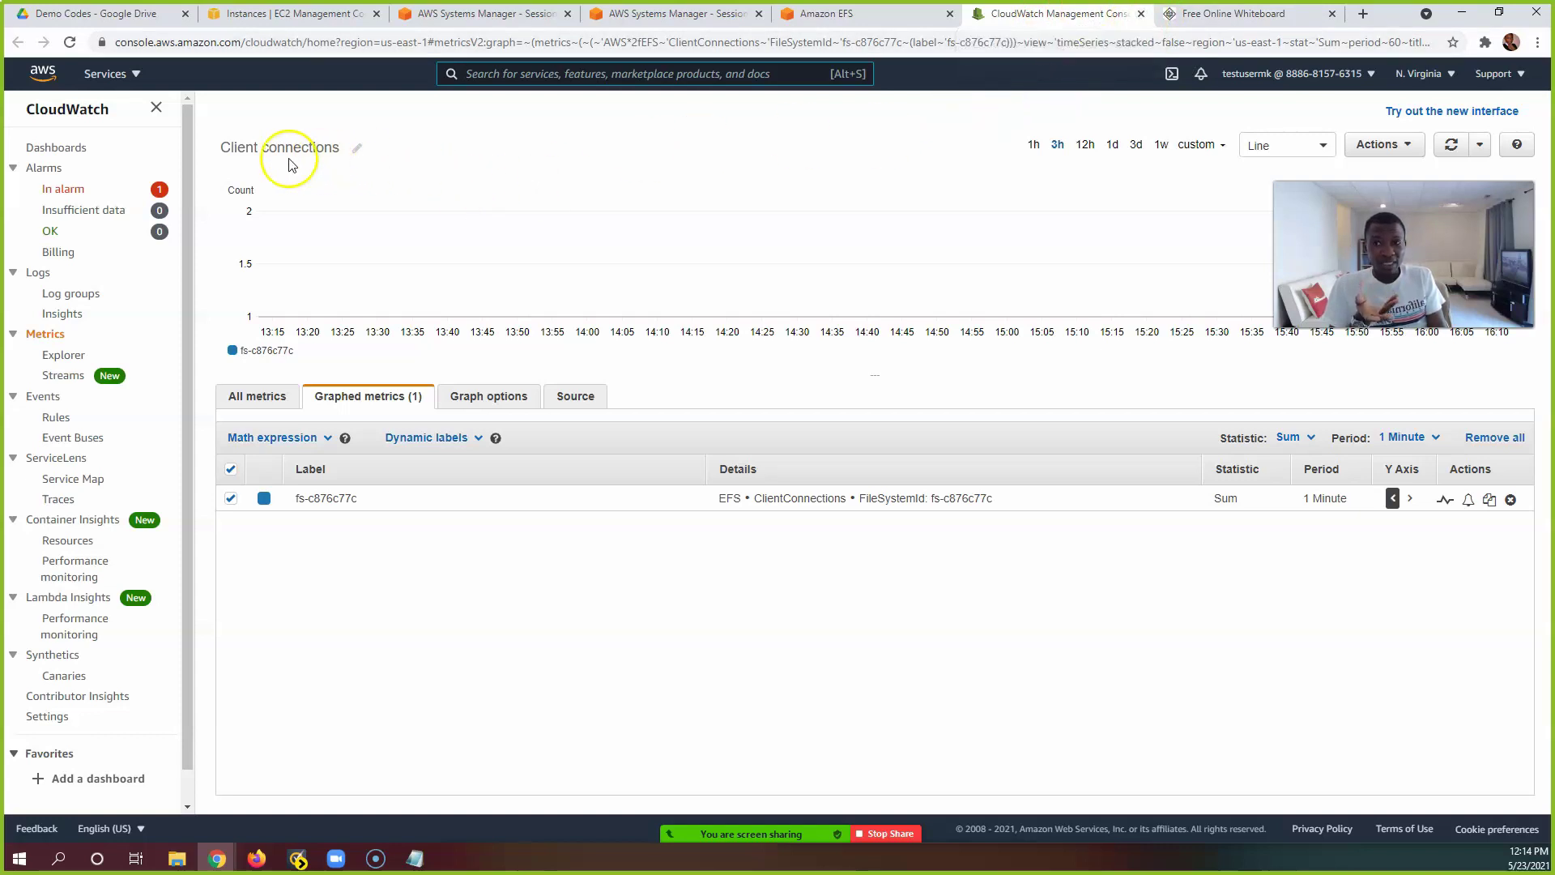
Step: Close CloudWatch, select EFStest in the file systems list and start deleting it
left_click(1141, 15)
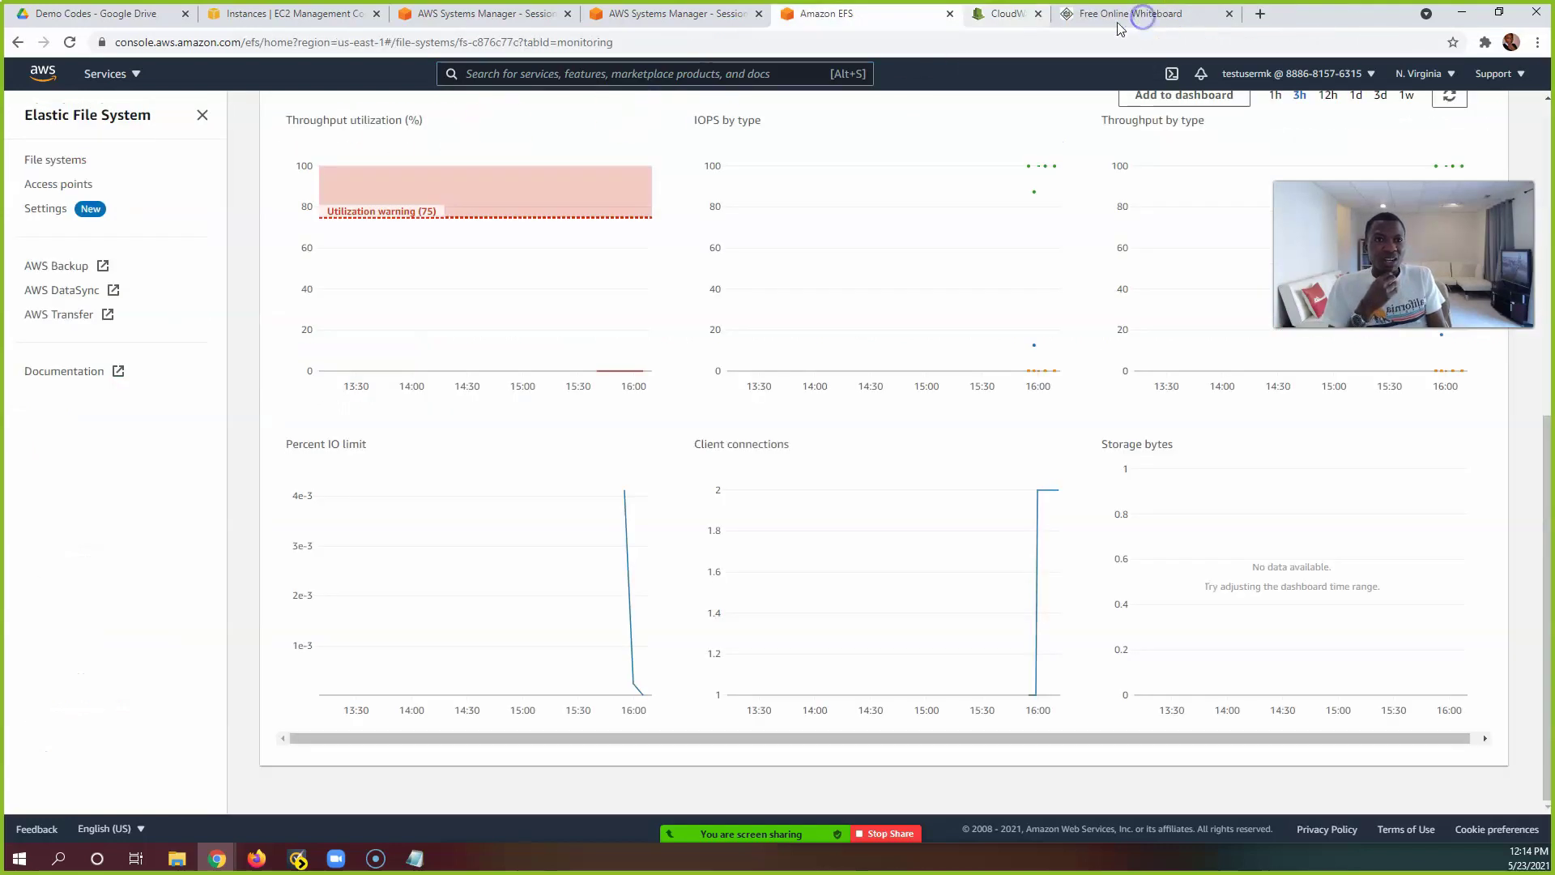
left_click(683, 18)
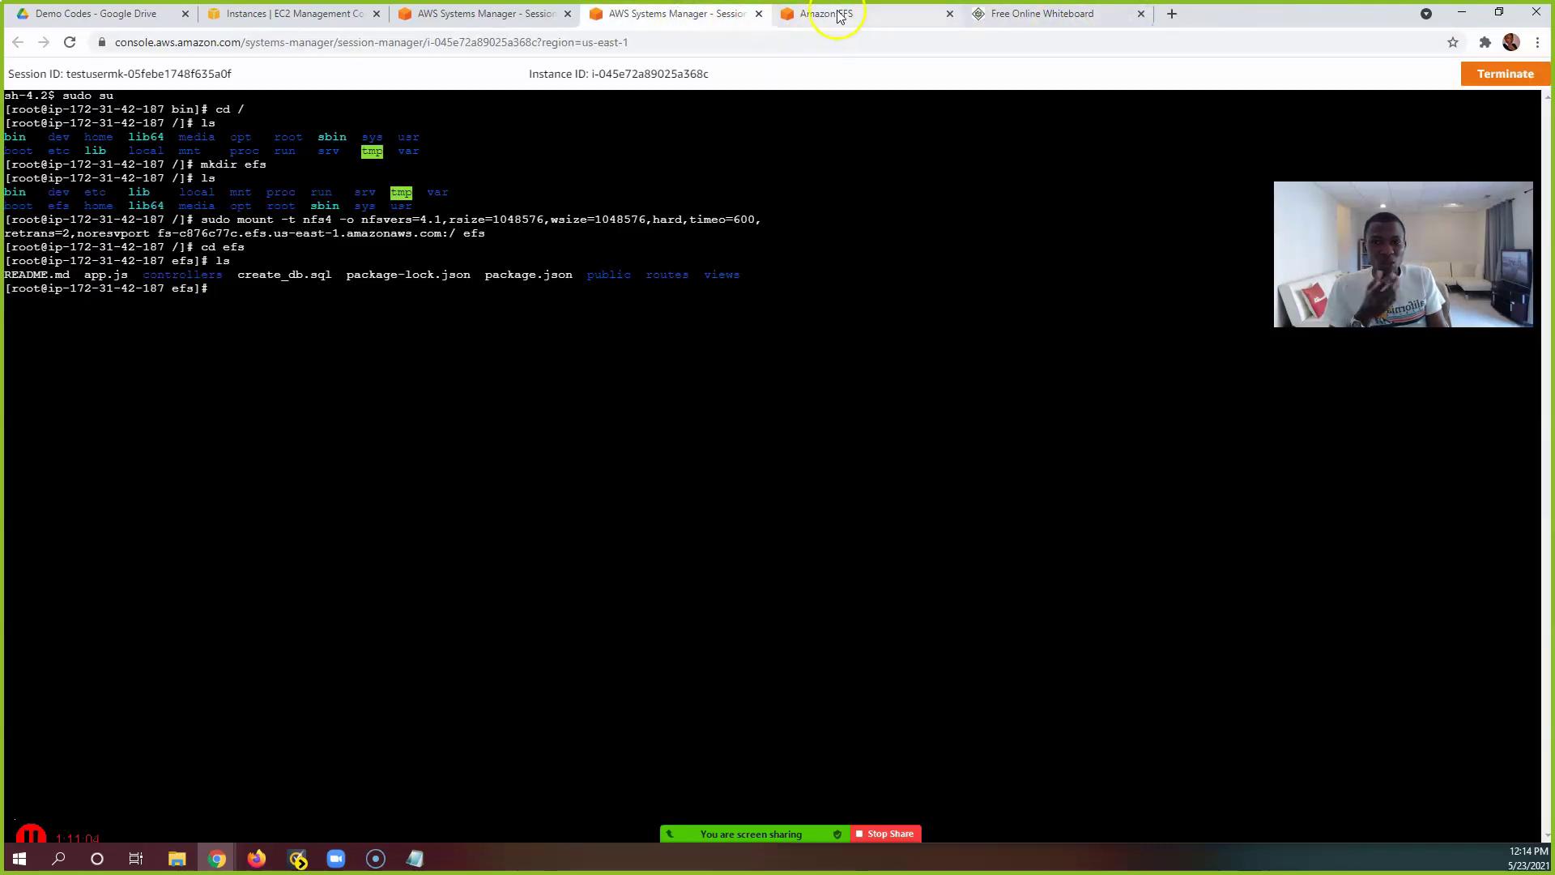
left_click(845, 15)
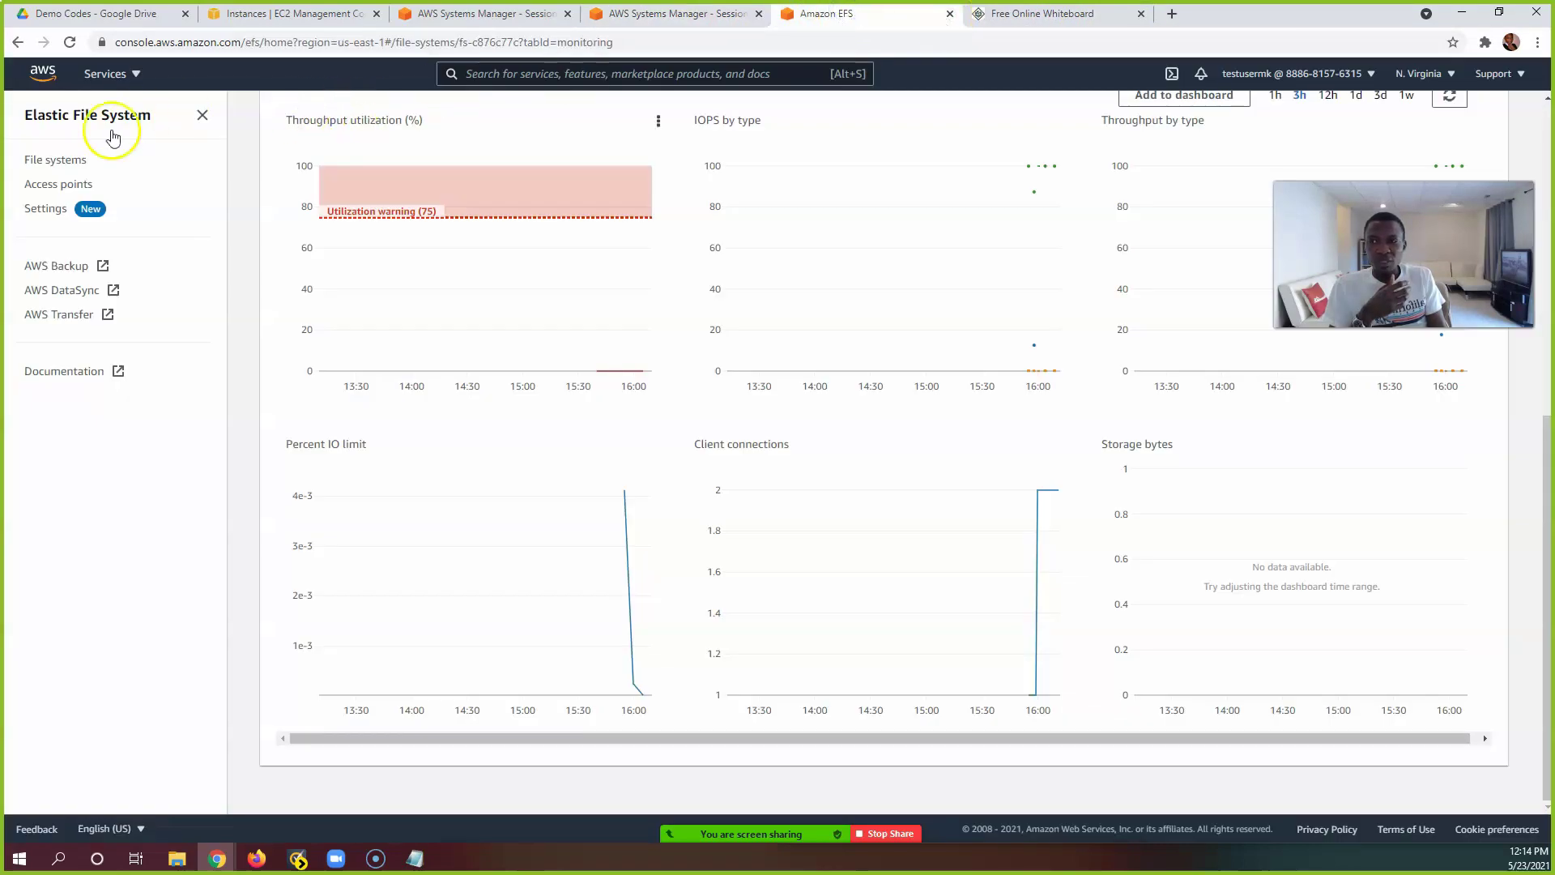
left_click(48, 160)
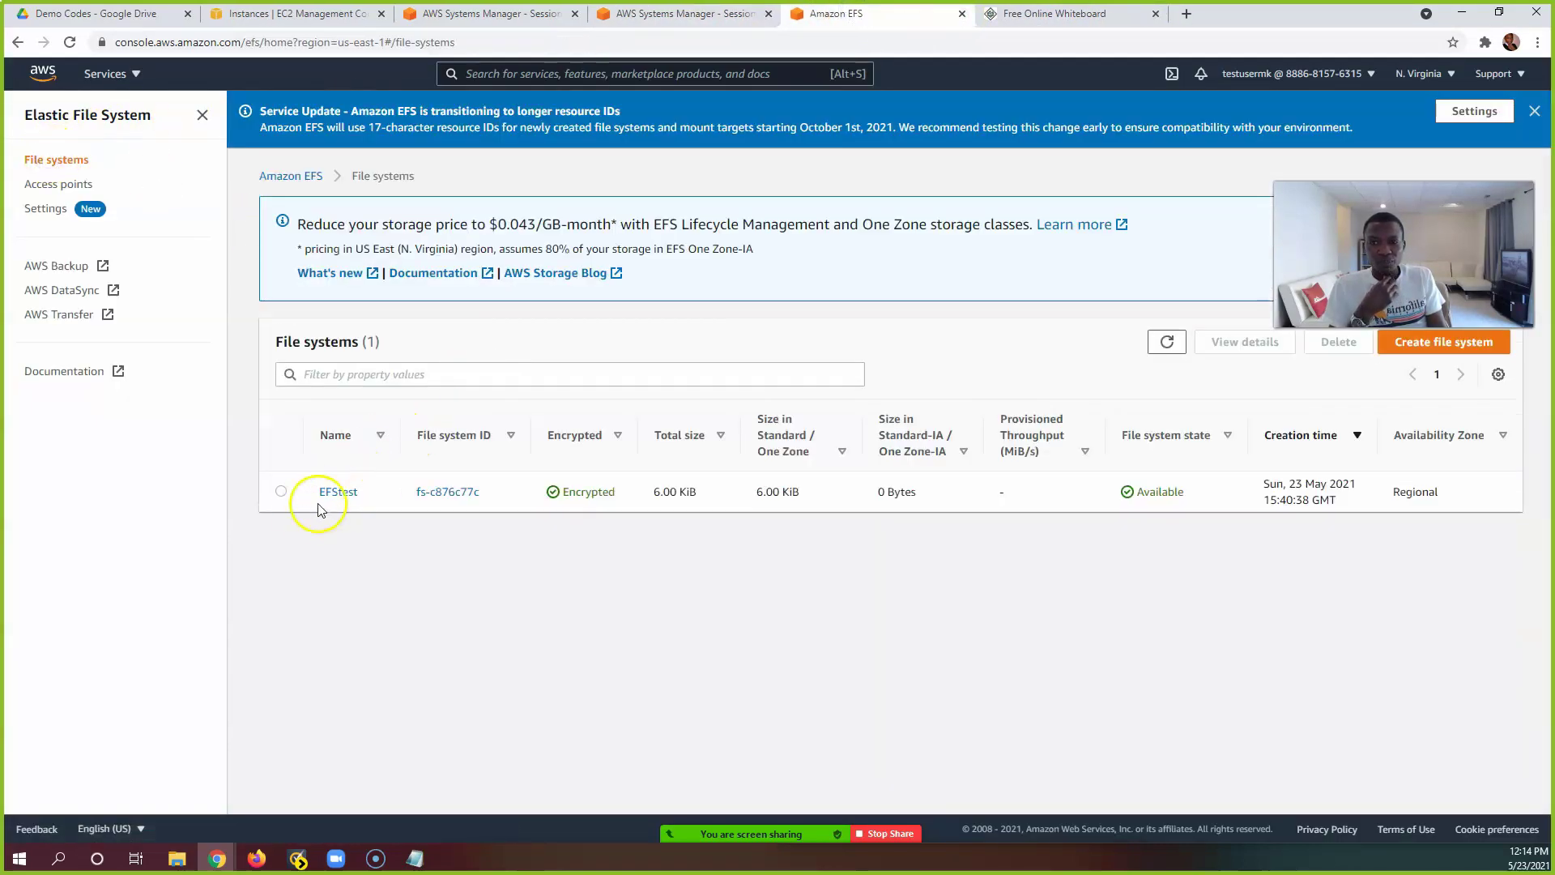
left_click(281, 492)
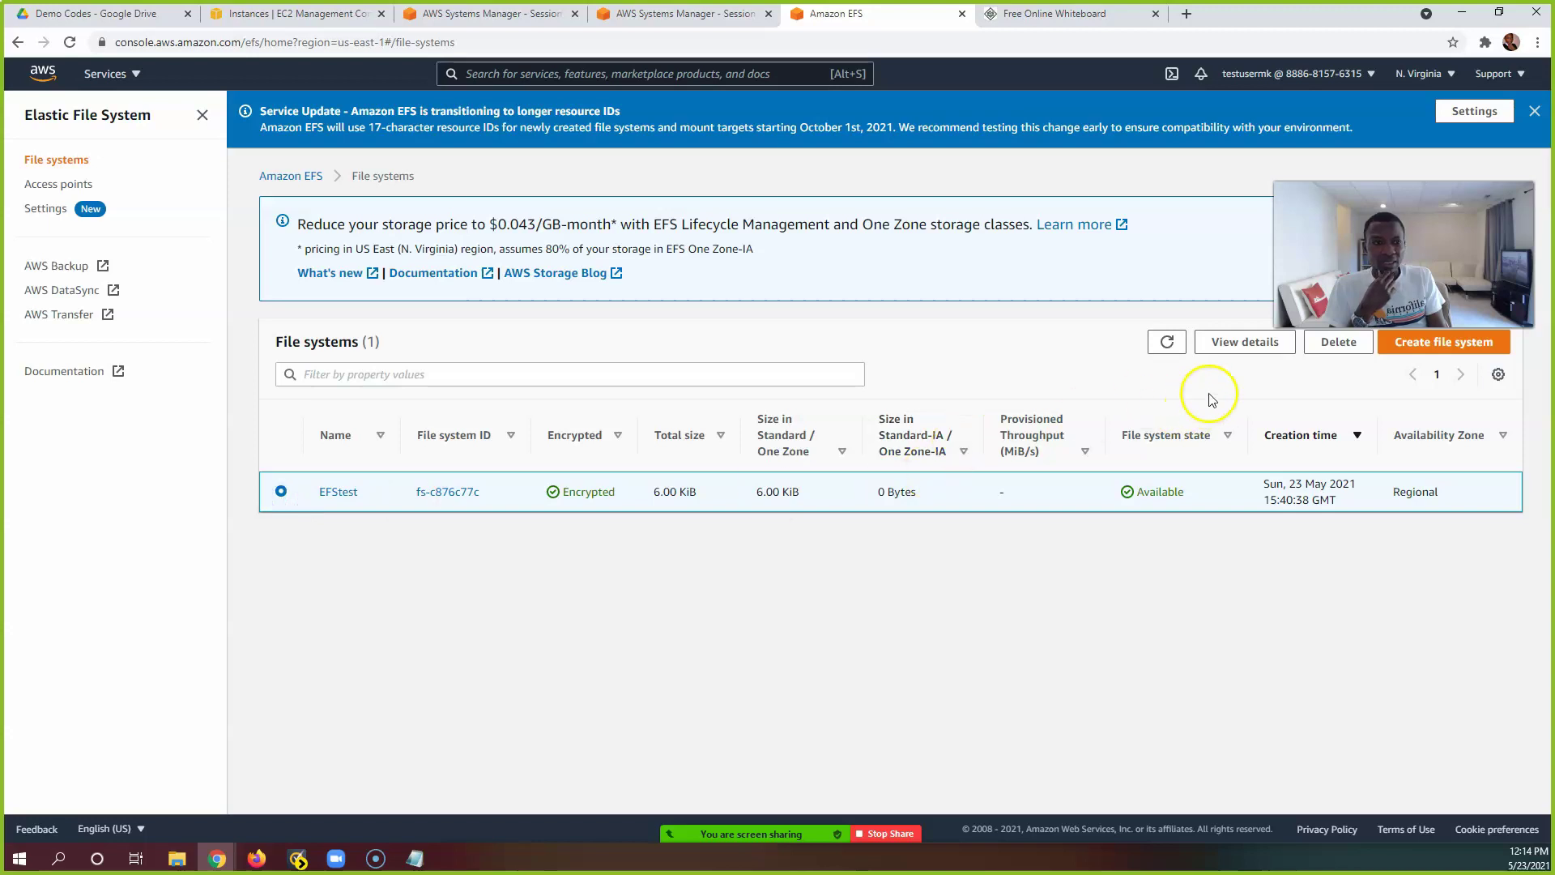
left_click(1309, 343)
Step: Confirm the deletion by entering the file system ID fs-c876c77c
left_click(656, 502)
left_click(889, 488)
left_click_drag(889, 489, 825, 488)
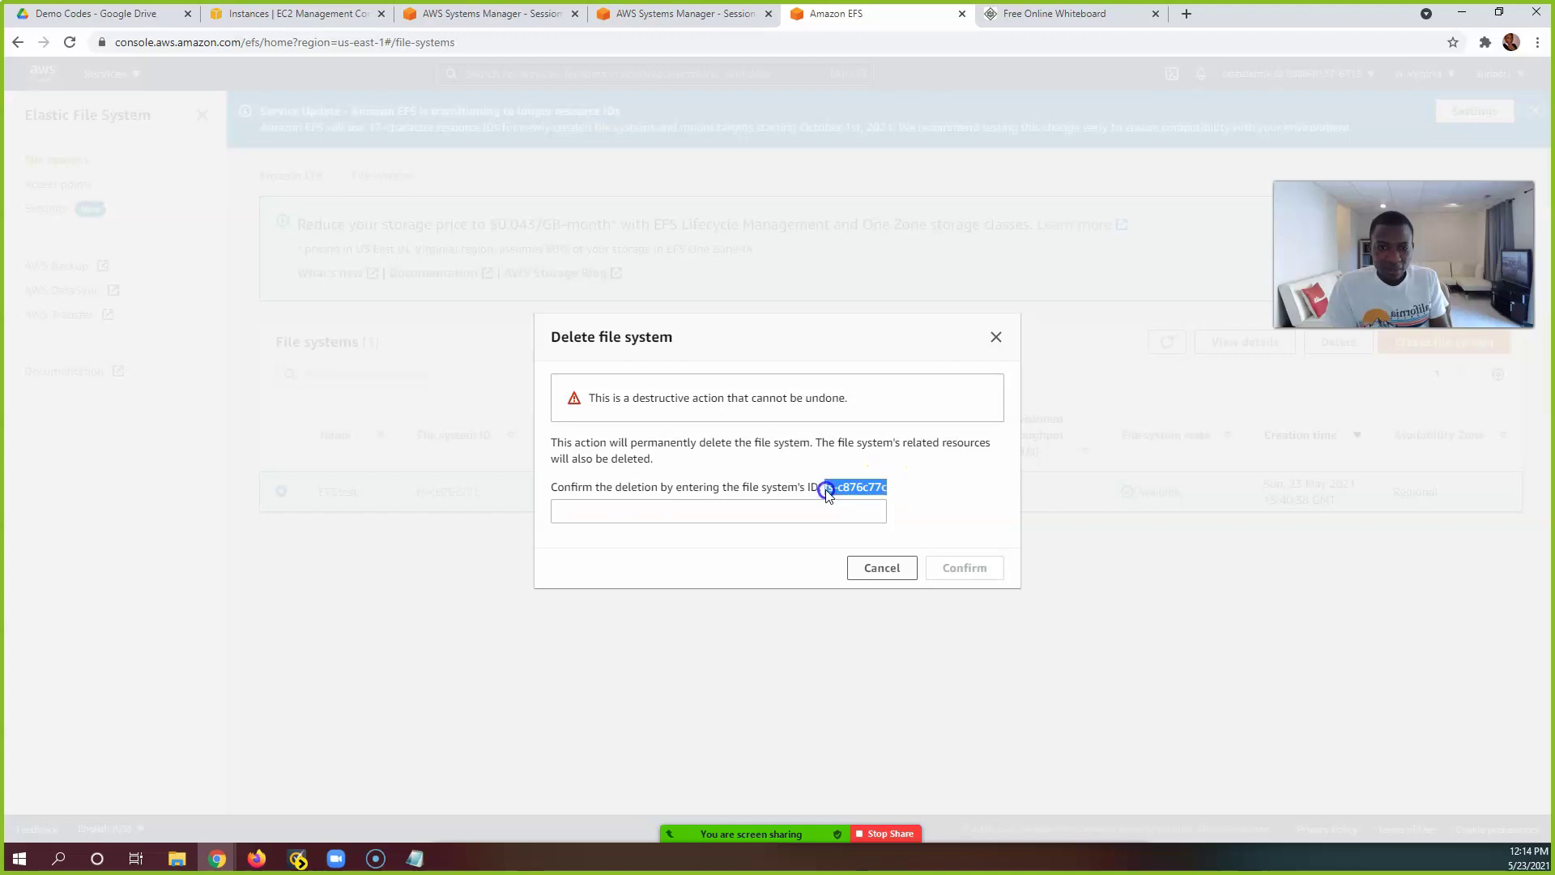
key("ctrl+c")
left_click(774, 514)
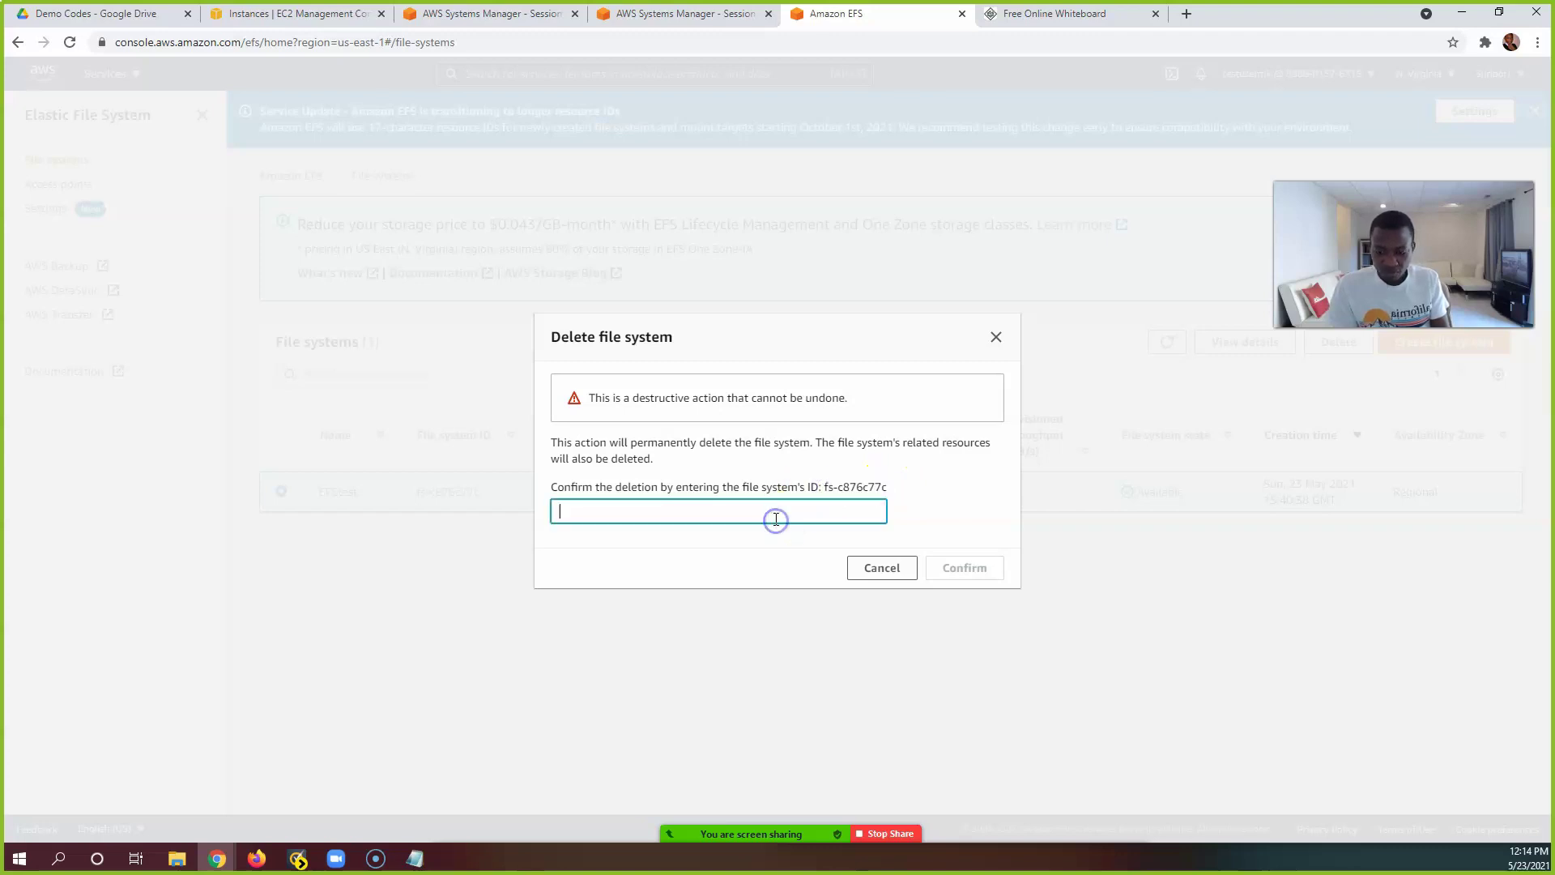
key("ctrl+v")
left_click(871, 567)
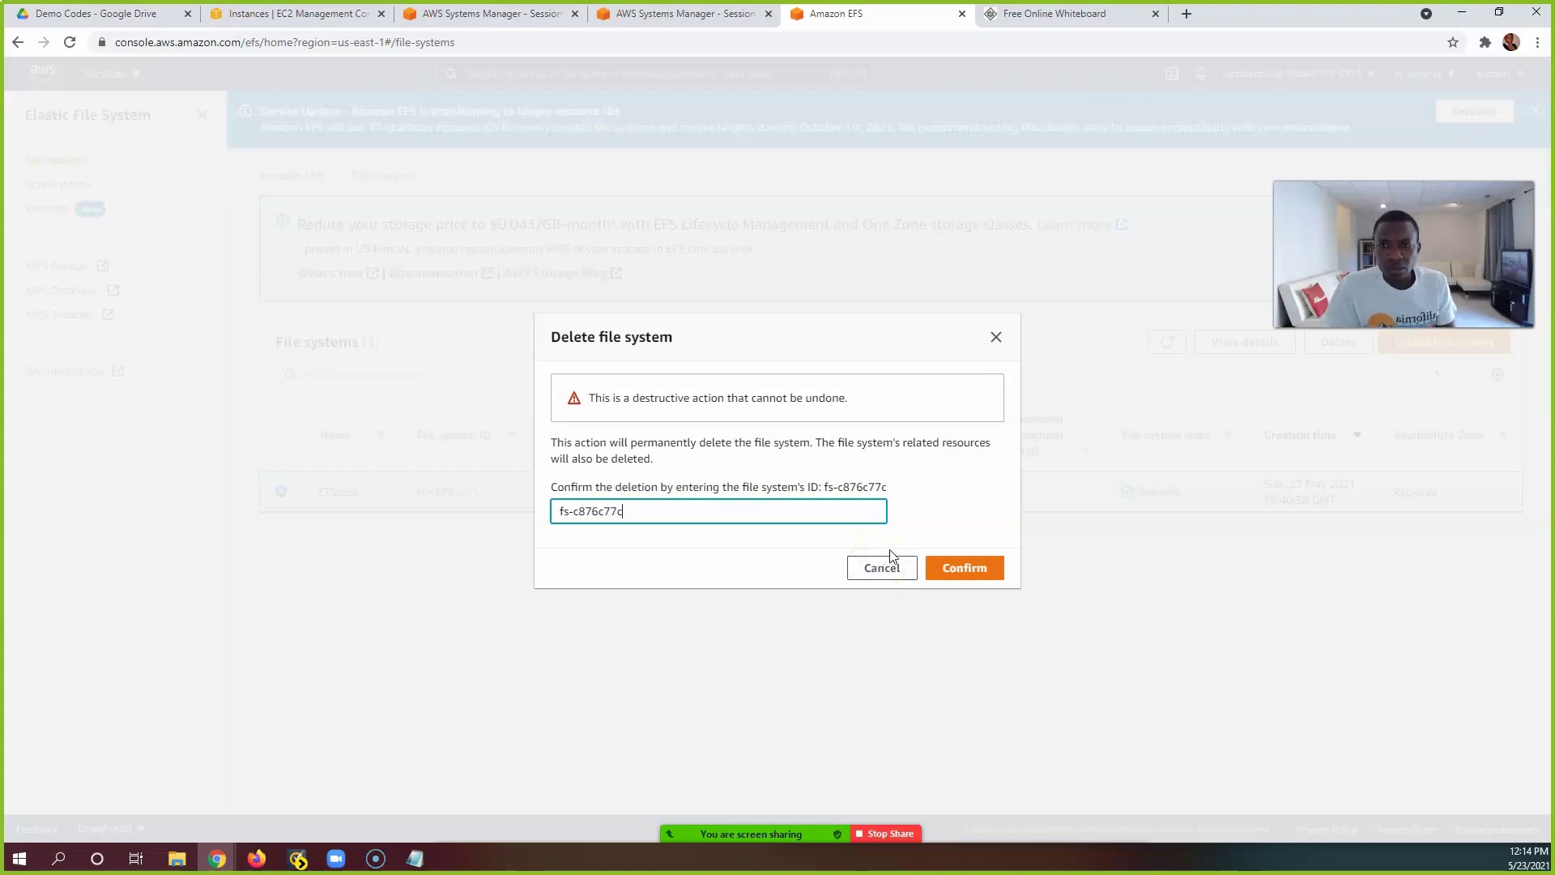
left_click(959, 569)
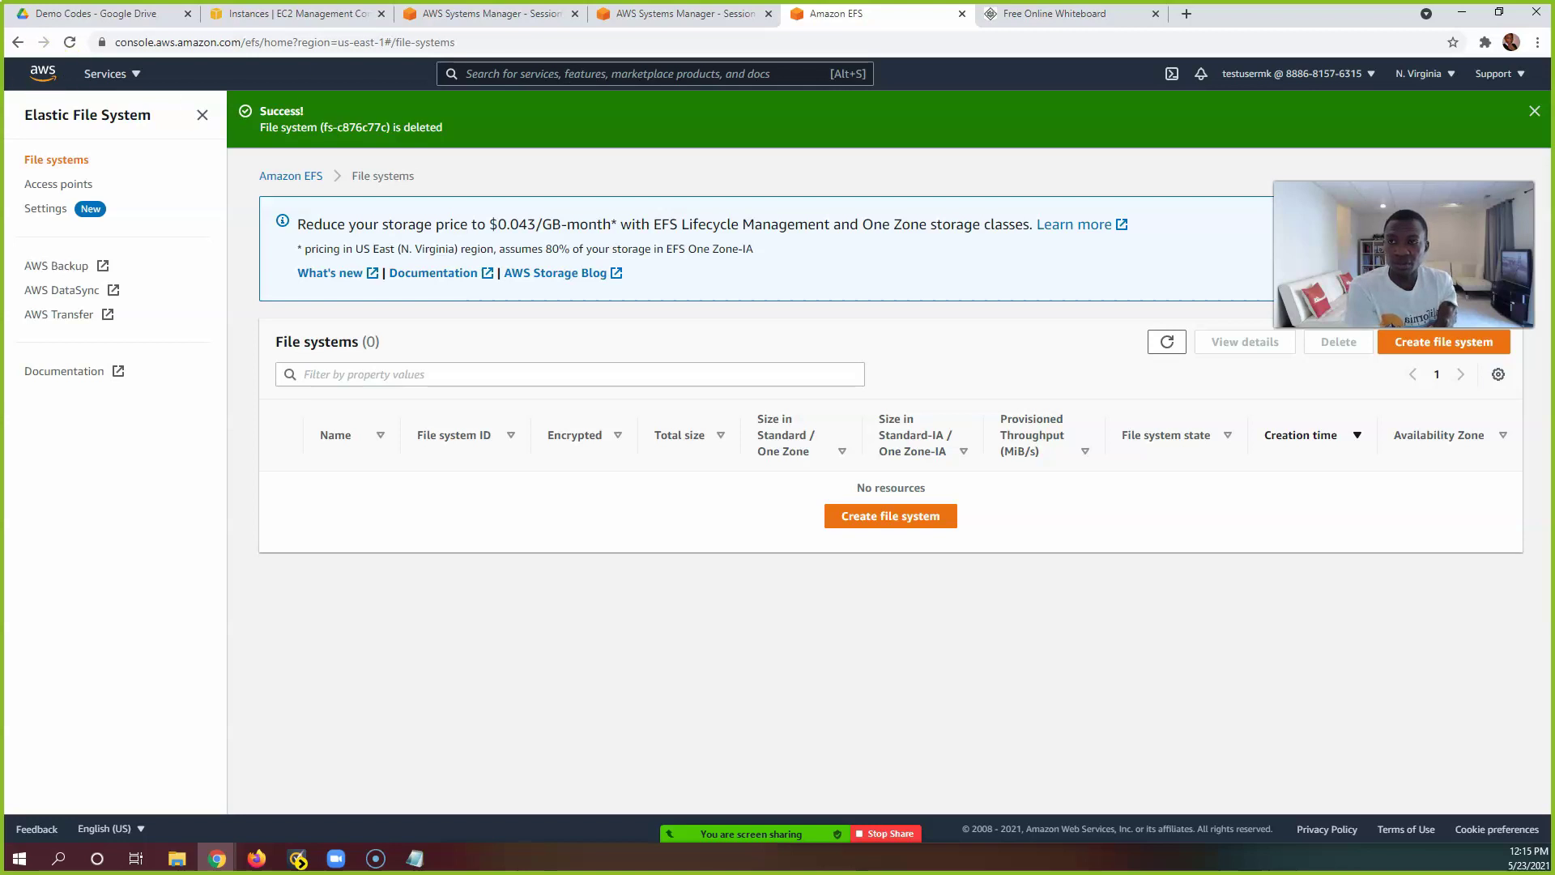
Step: Check the Server1 and Server2 sessions, then return to the EC2 instances list
left_click(249, 14)
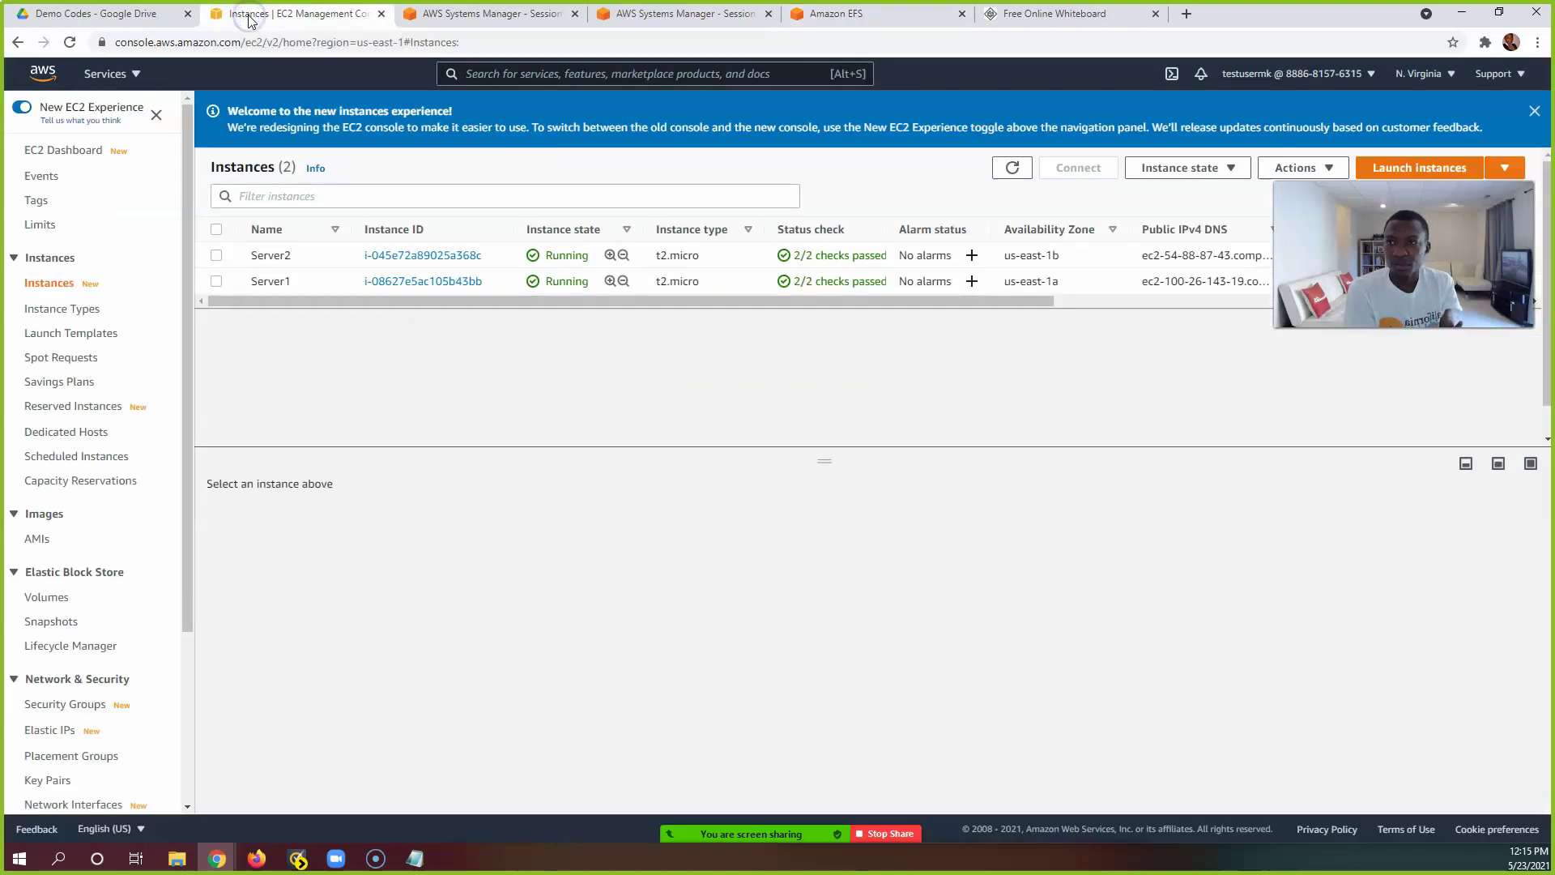
left_click(444, 15)
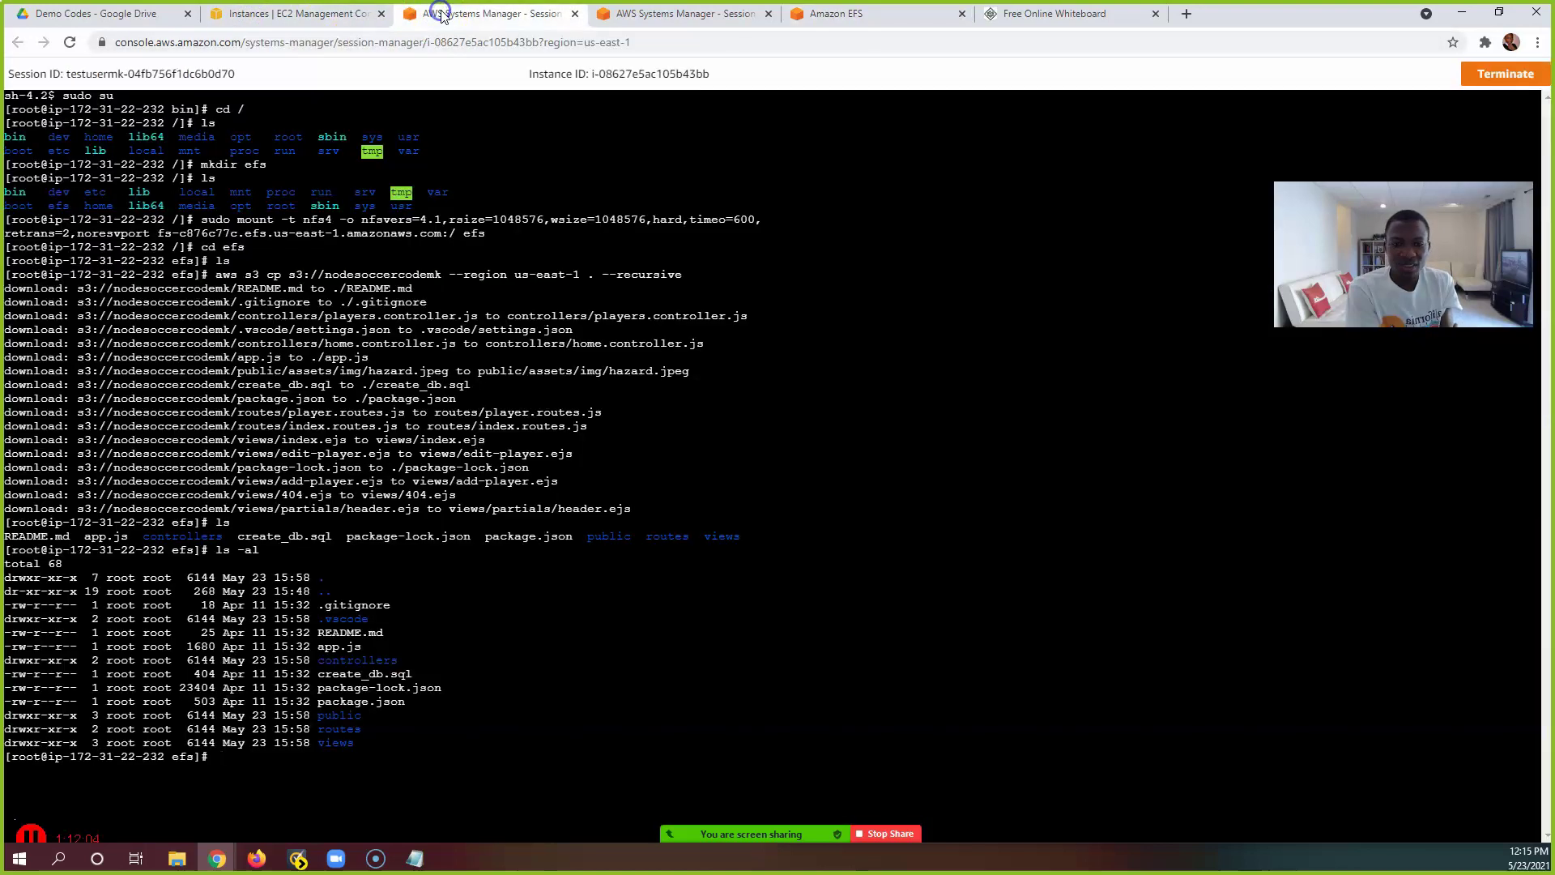
left_click(670, 12)
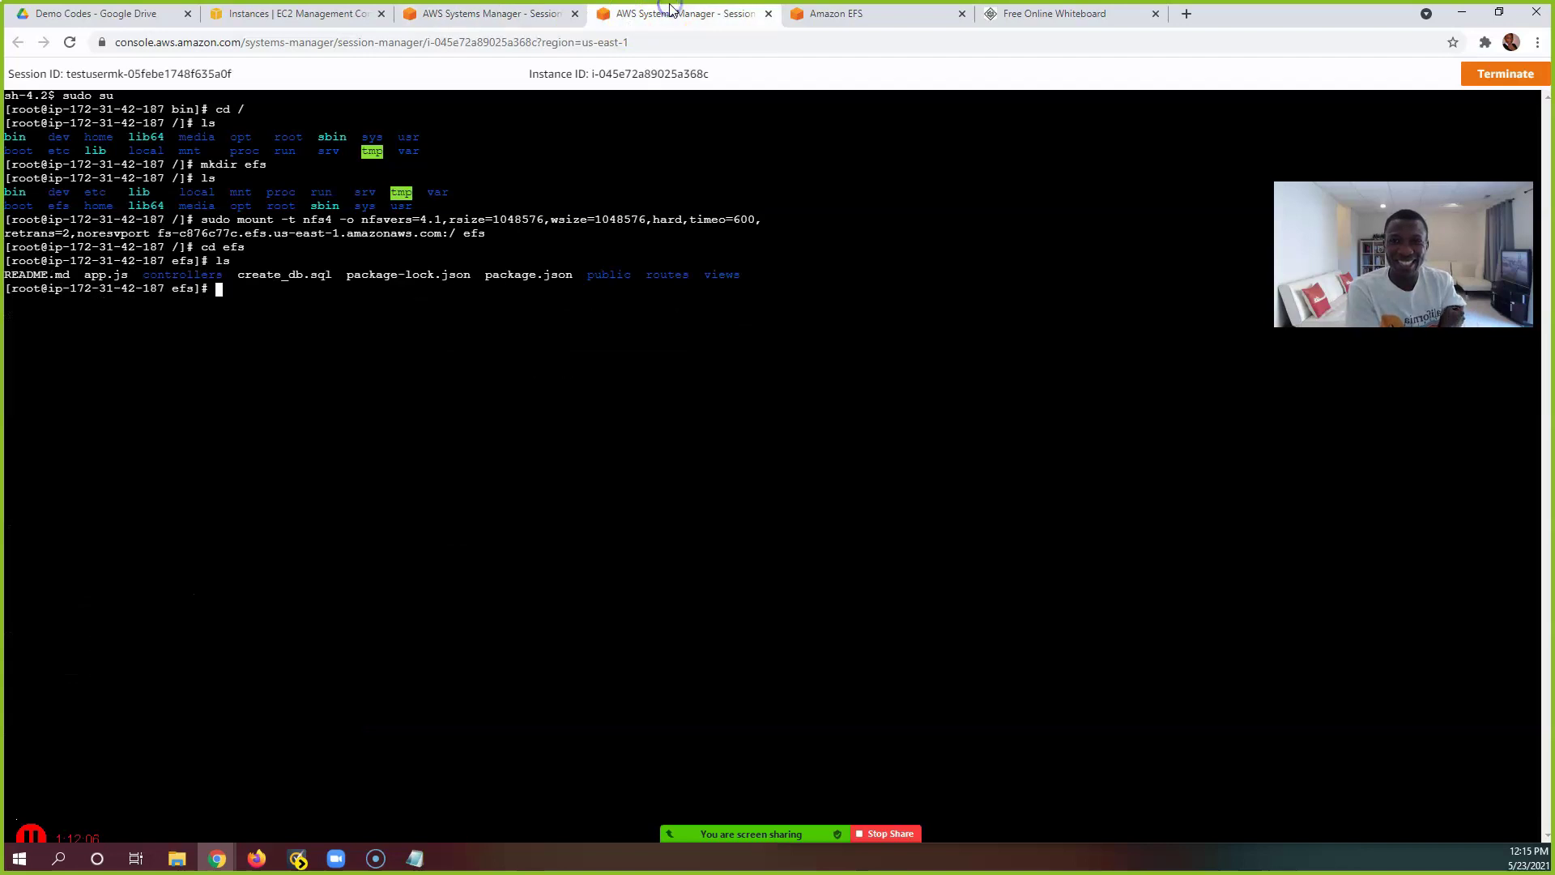
left_click(514, 15)
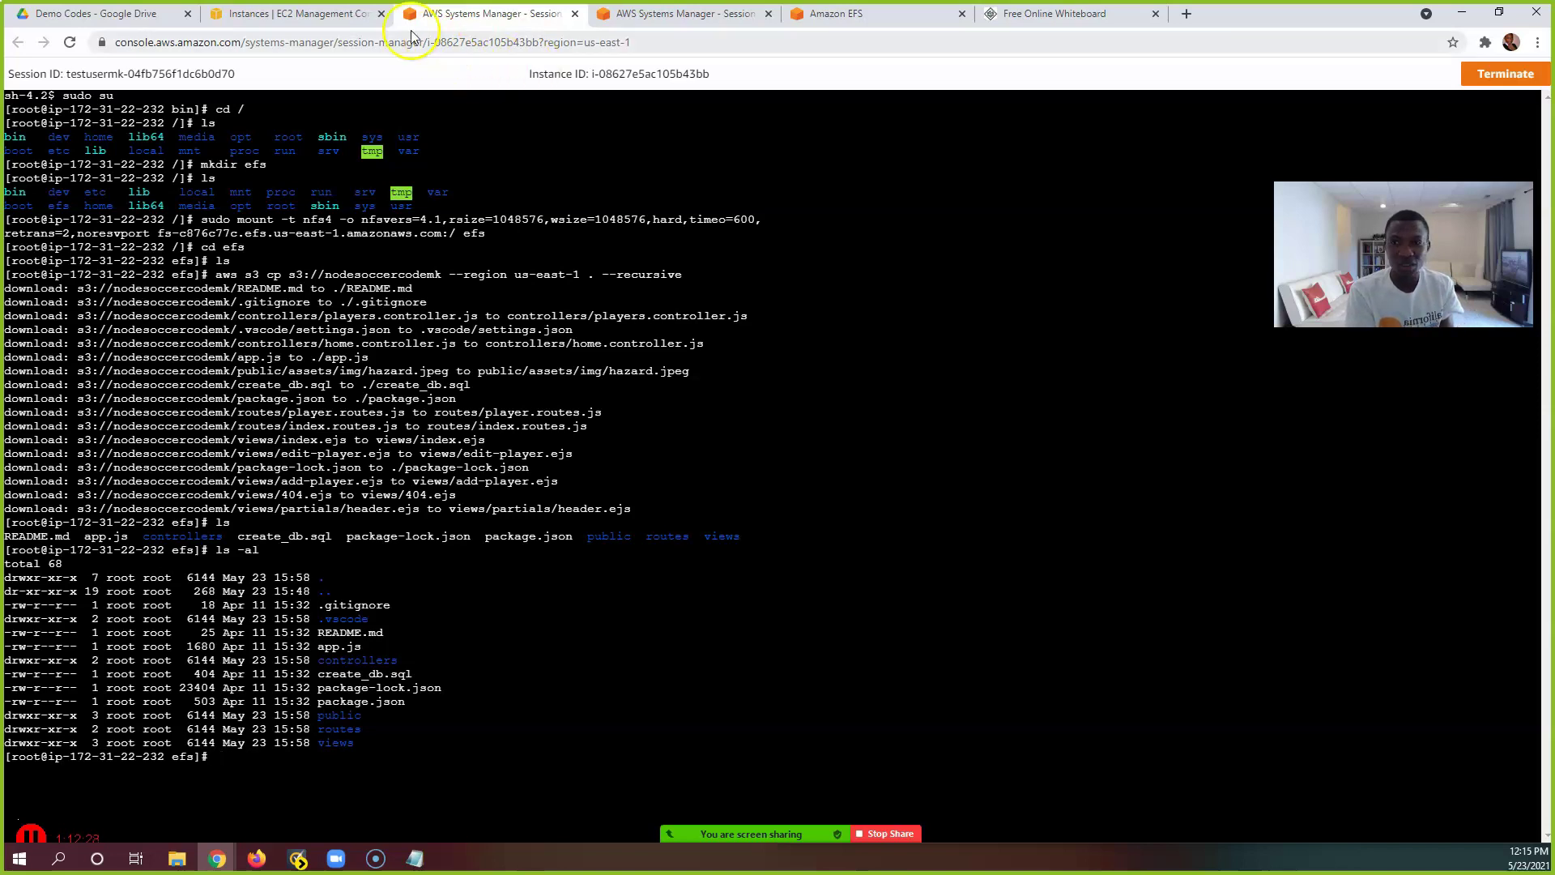
left_click(316, 14)
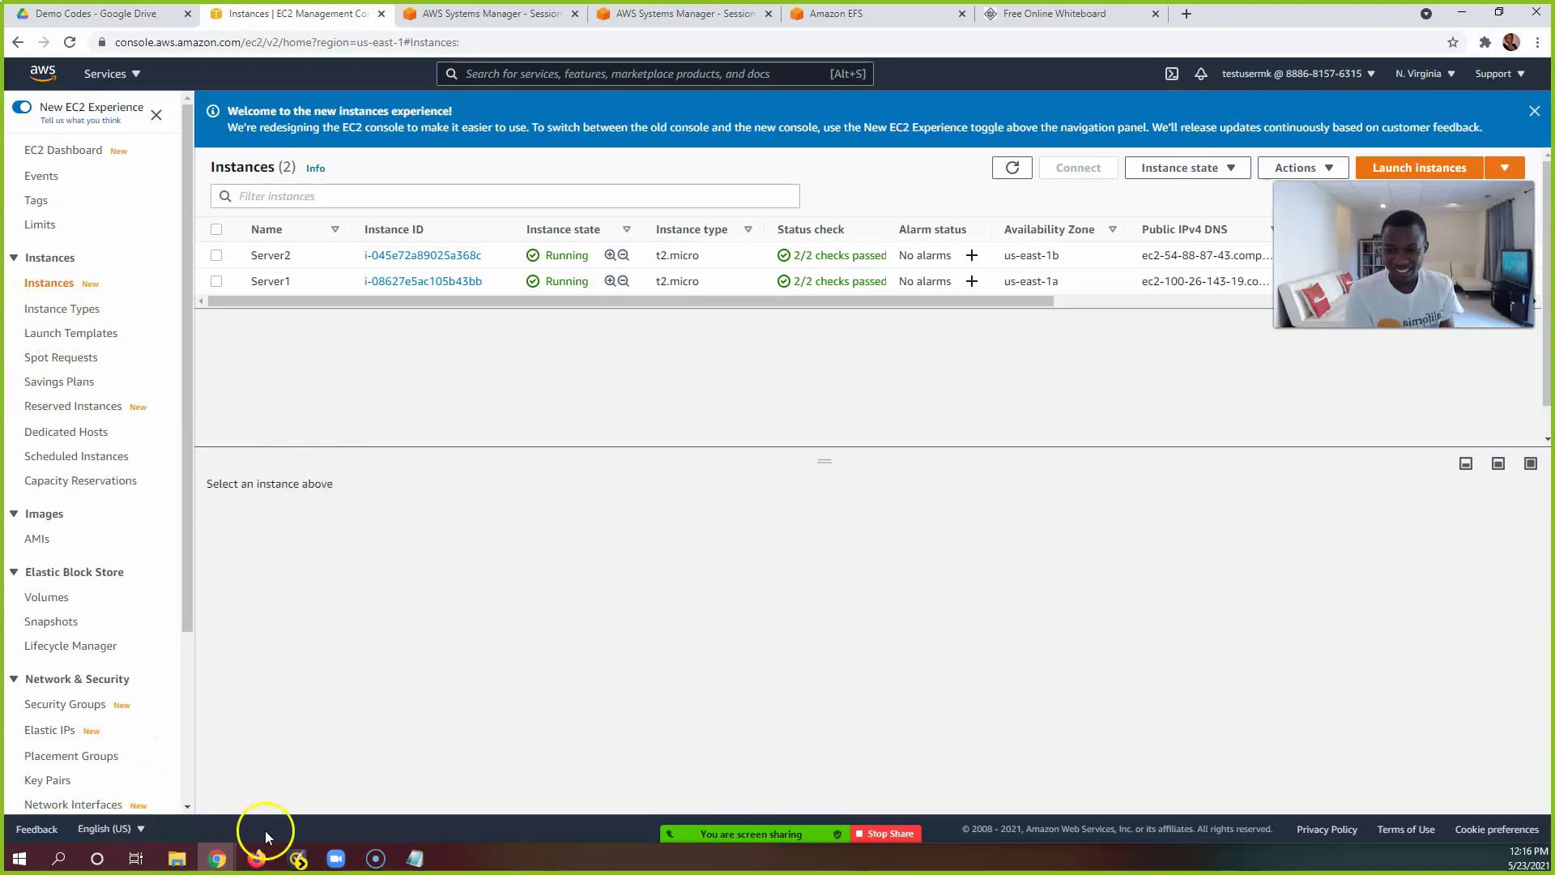
mouse_move(897, 837)
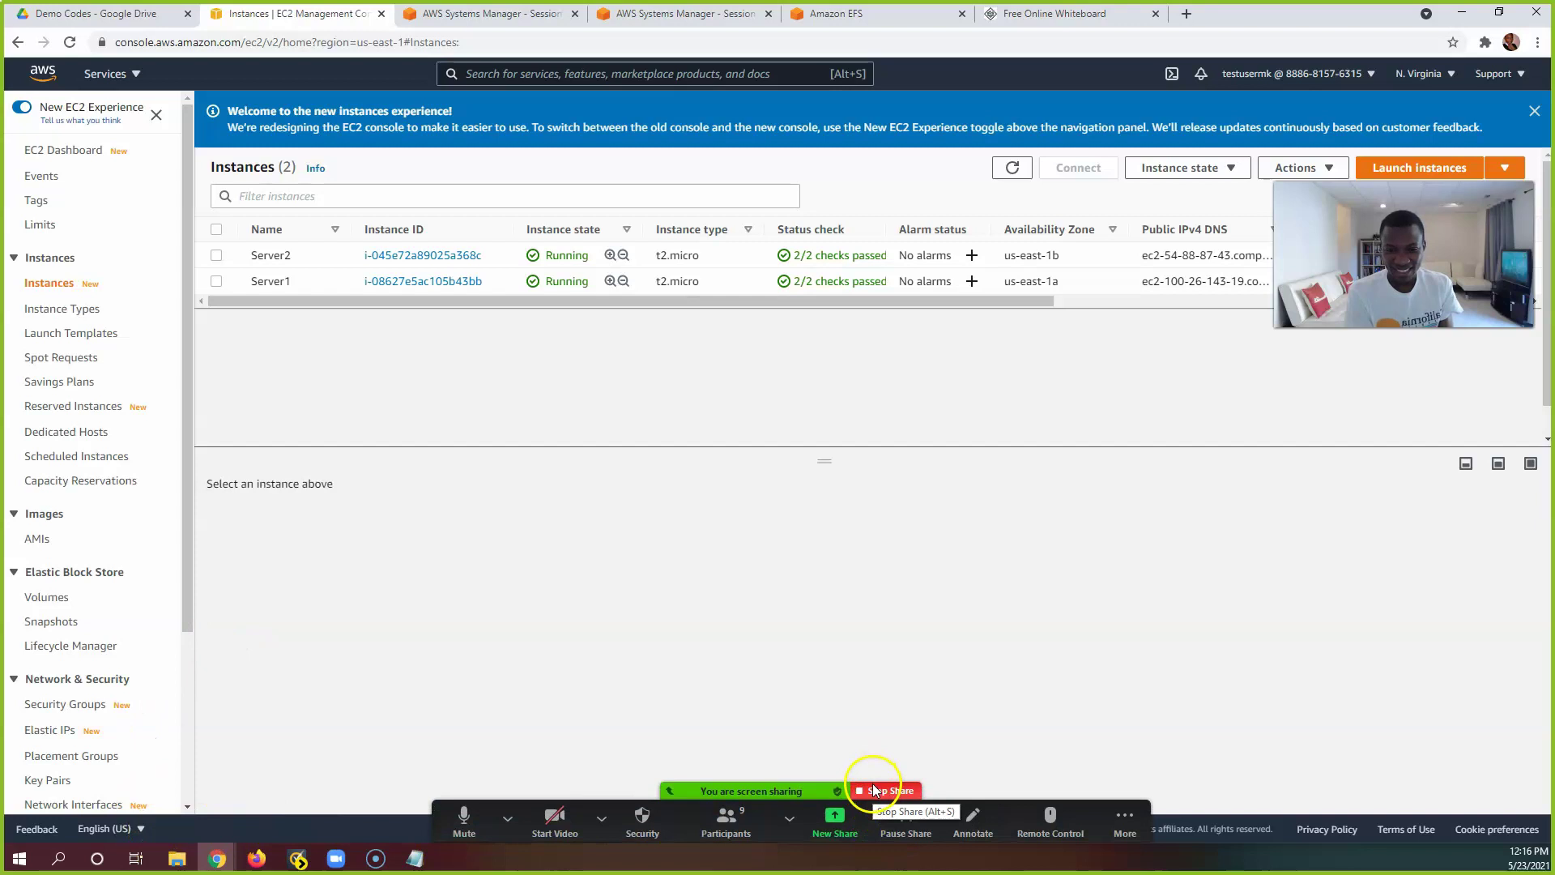